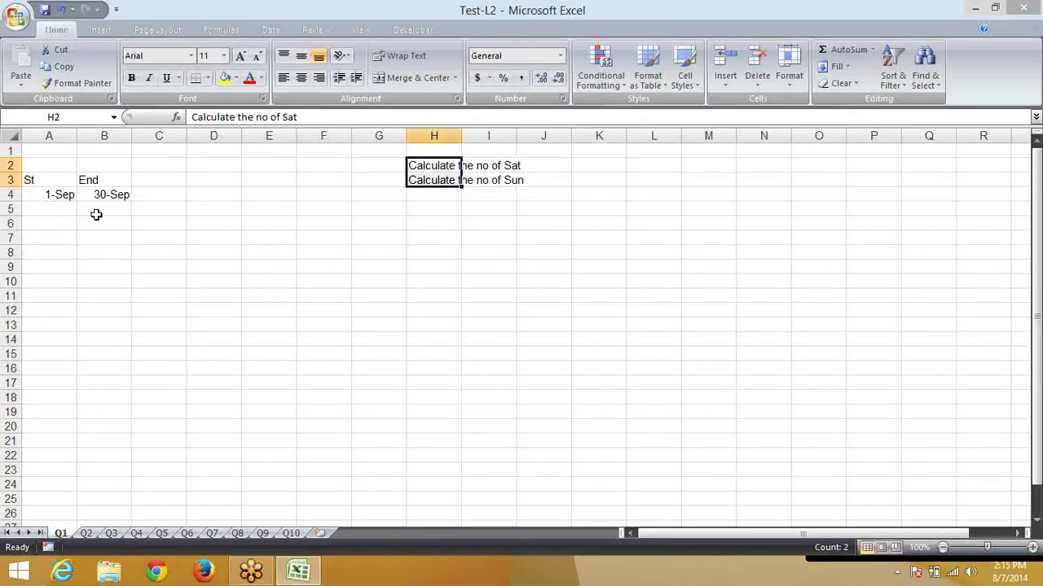
Enter 1-Jul as the start date in A4 and 31-Jul as the end date in B4
{"action": "left_click", "coordinate": [480, 210]}
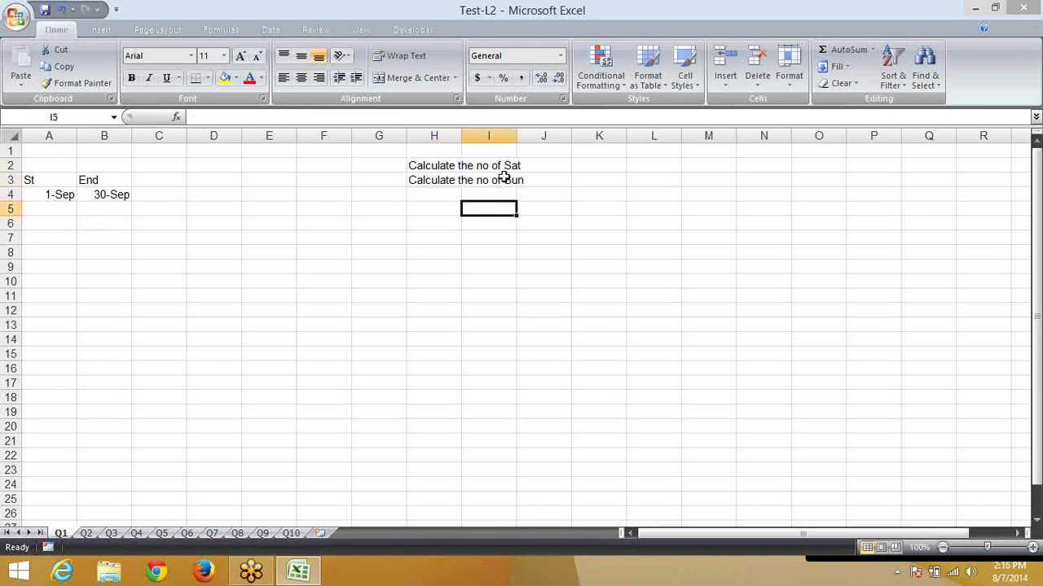
{"action": "left_click", "coordinate": [48, 196]}
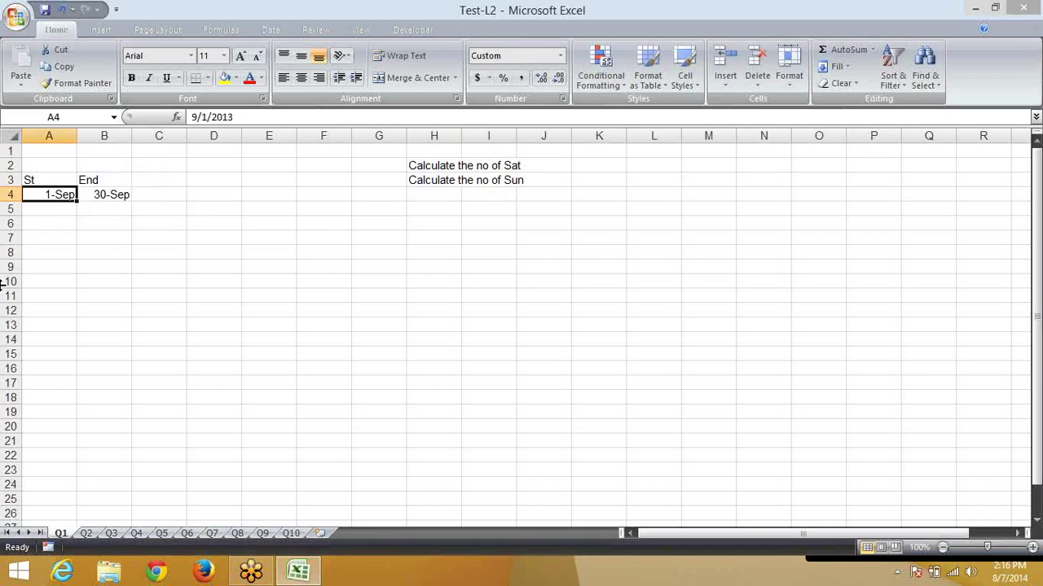
{"action": "type", "text": "7"}
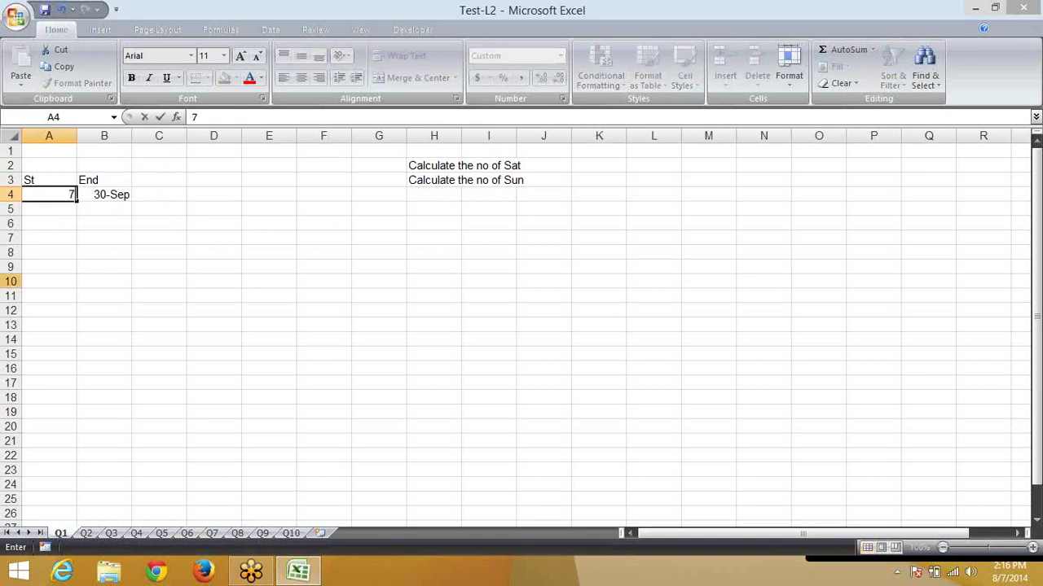
{"action": "type", "text": "/1"}
{"action": "key", "text": "Tab"}
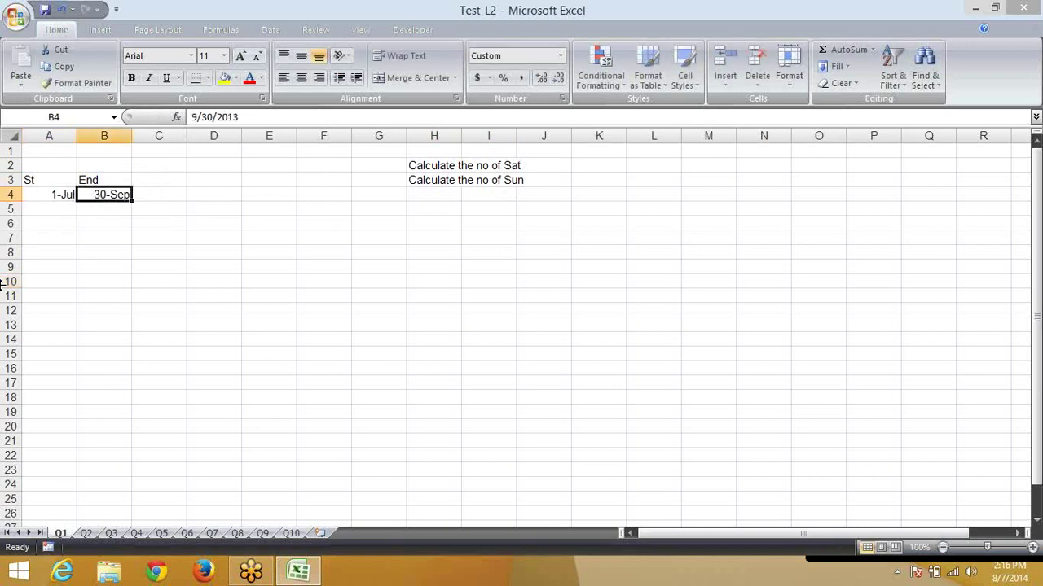
{"action": "type", "text": "3"}
{"action": "key", "text": "BackSpace"}
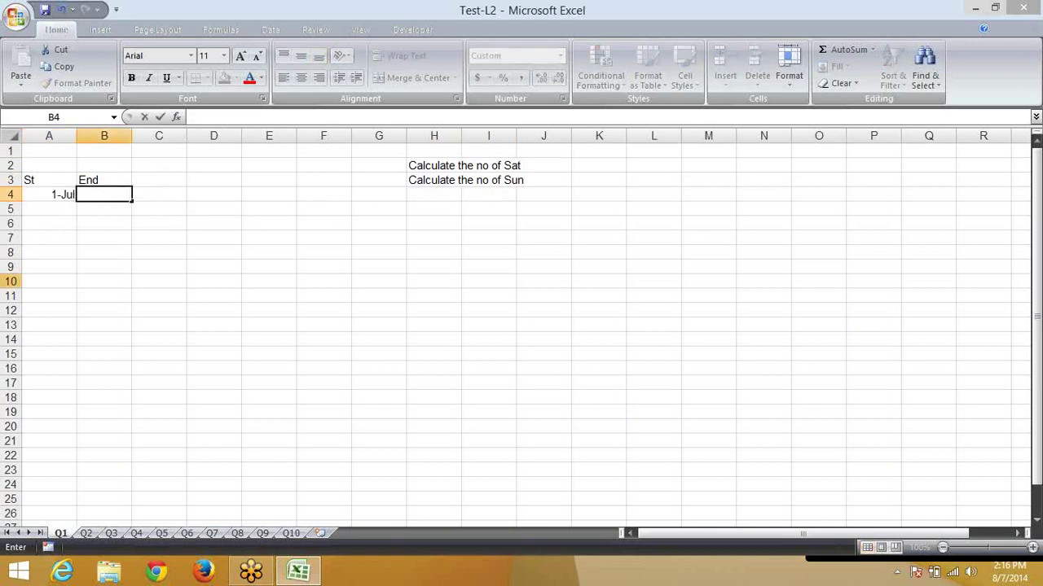
{"action": "type", "text": "7/"}
{"action": "type", "text": "31"}
{"action": "key", "text": "Return"}
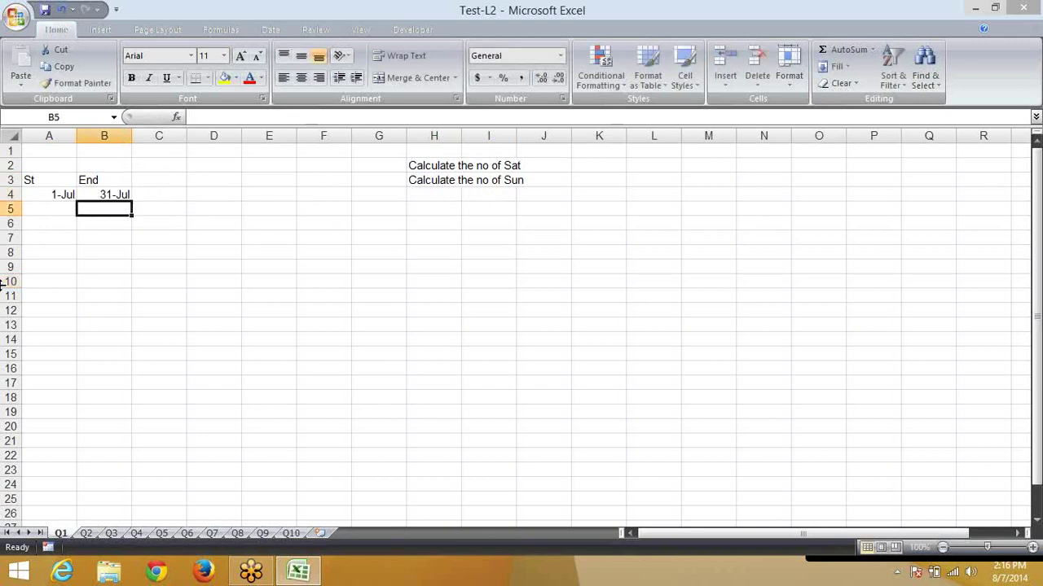
{"action": "key", "text": "Right"}
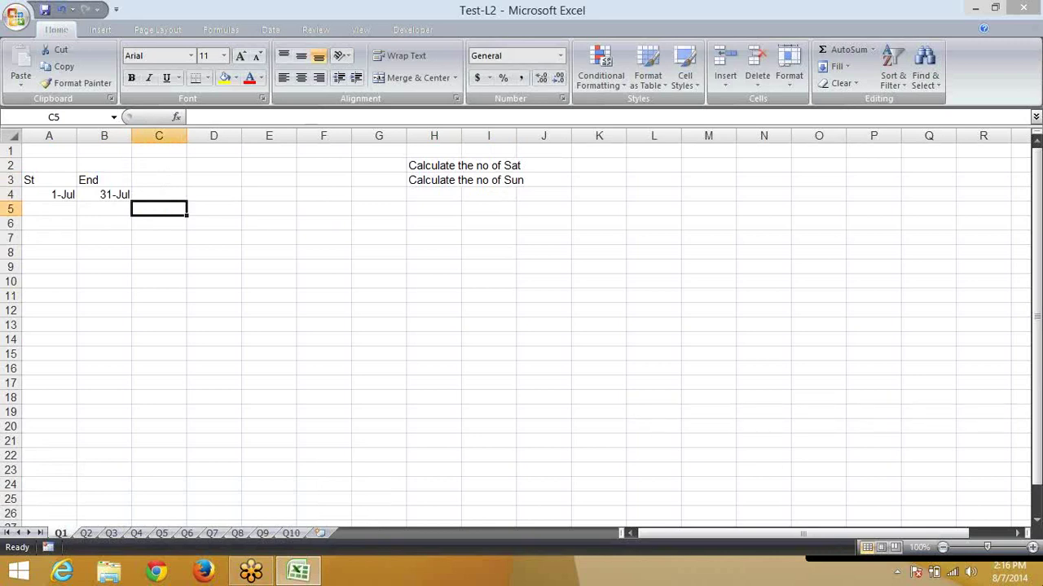
{"action": "key", "text": "Up"}
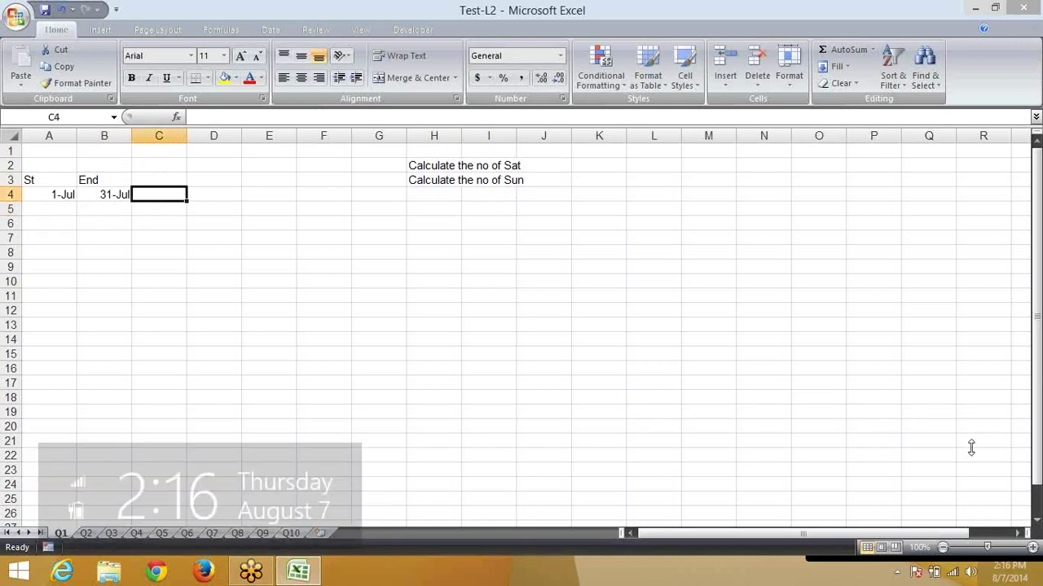
Enter =B4-A4 in C4 to check the 30-day difference
{"action": "type", "text": "="}
{"action": "key", "text": "Left"}
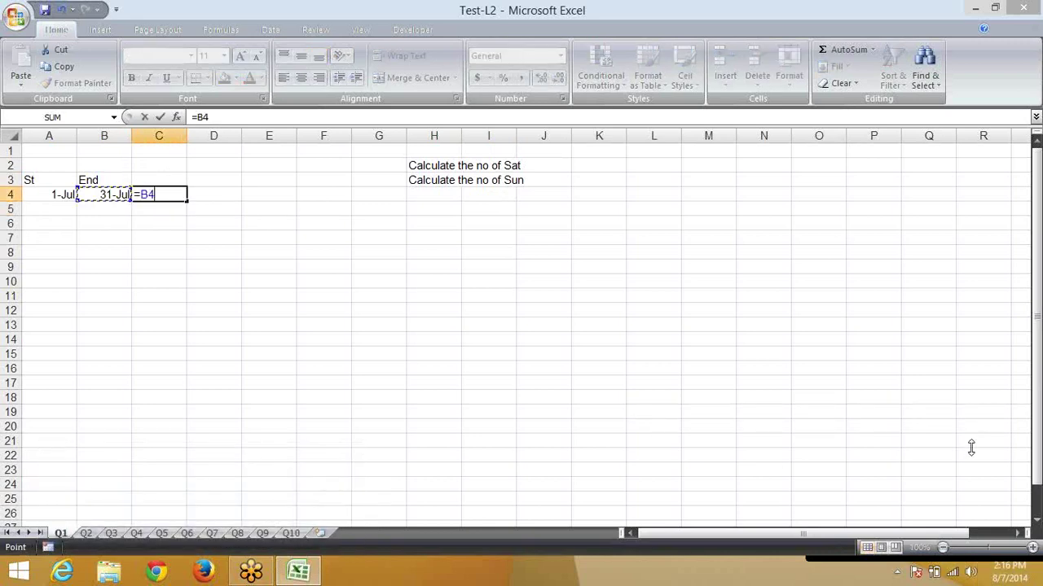
{"action": "type", "text": "-"}
{"action": "key", "text": "Left"}
{"action": "key", "text": "Left"}
{"action": "key", "text": "Return"}
Clear C4 and begin typing =SUM(IF(TE in C5
{"action": "key", "text": "Down"}
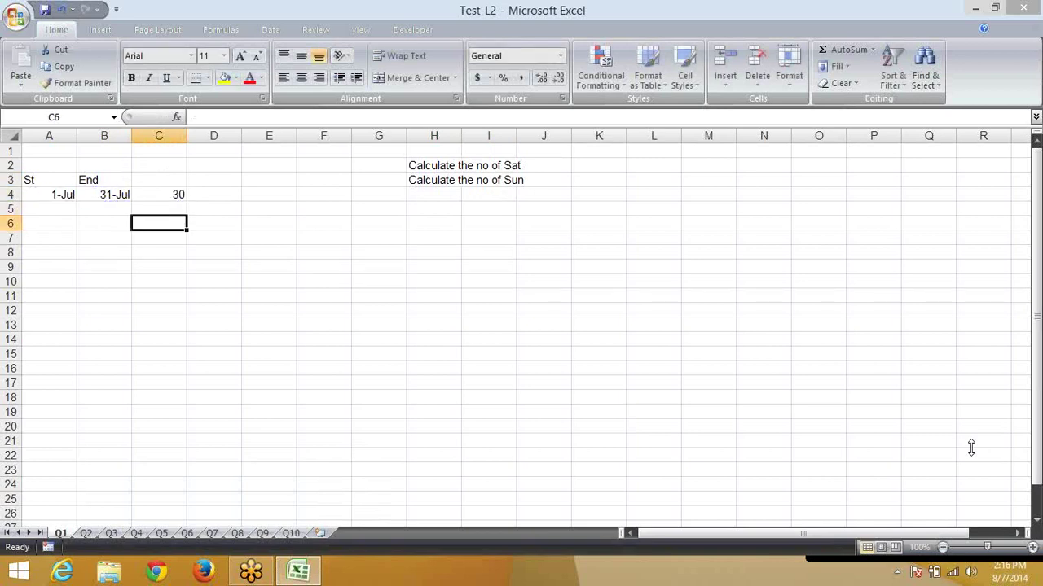
{"action": "key", "text": "Up"}
{"action": "key", "text": "Up"}
{"action": "key", "text": "Down"}
{"action": "key", "text": "Up"}
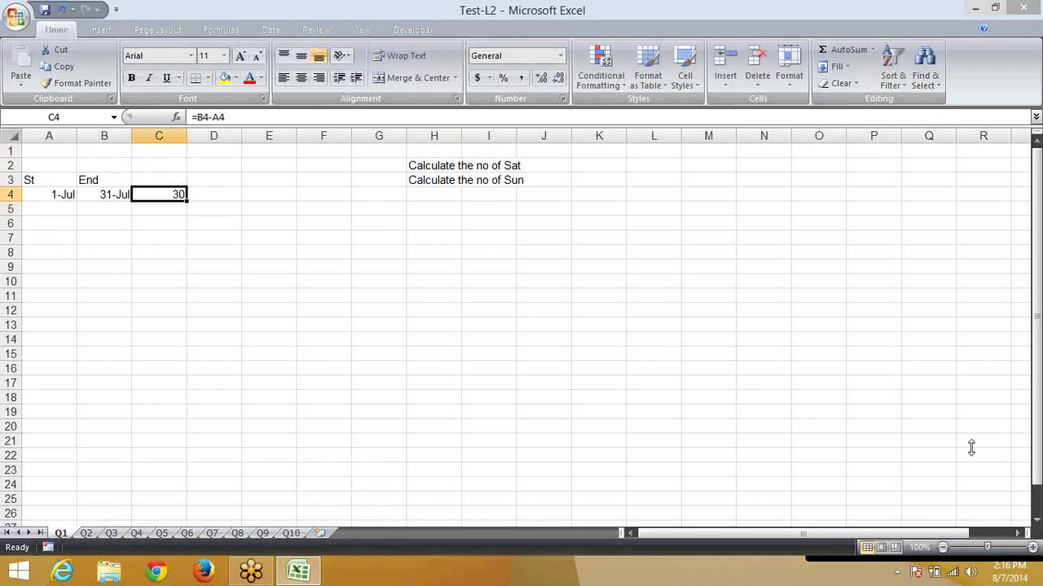
{"action": "key", "text": "Delete"}
{"action": "key", "text": "Down"}
{"action": "type", "text": "="}
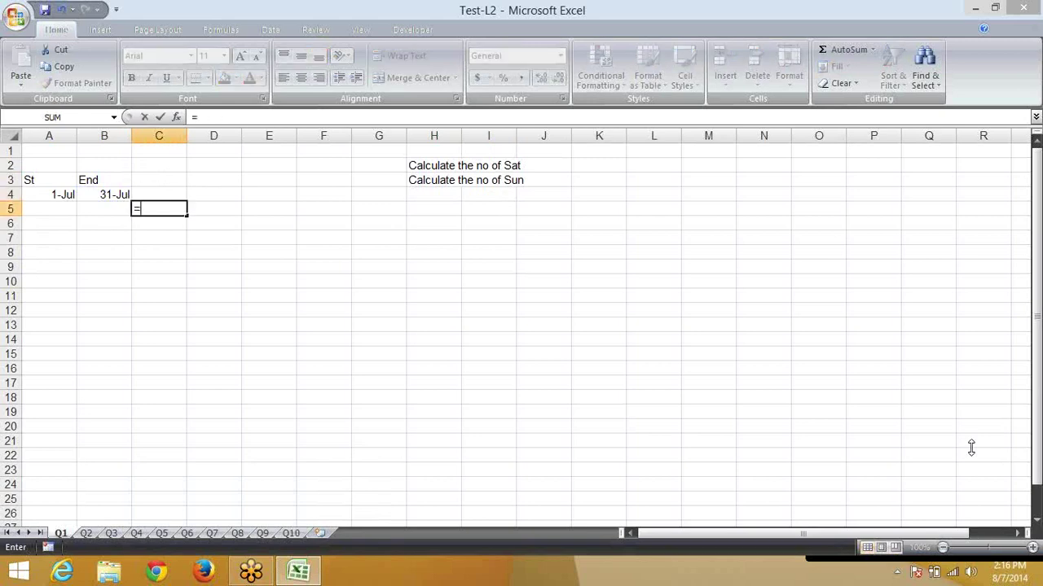
{"action": "type", "text": "SUM("}
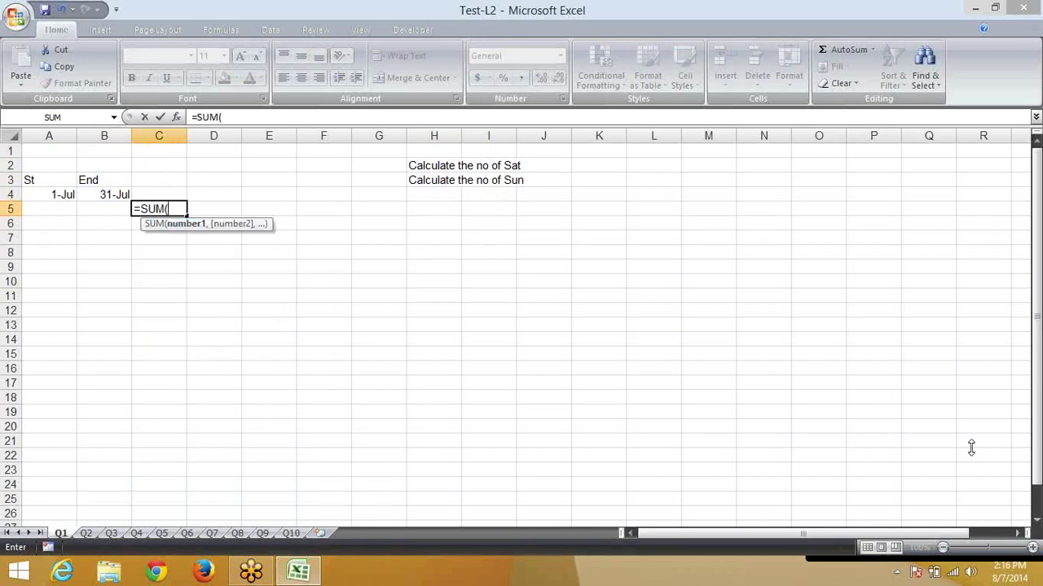
{"action": "type", "text": "IF("}
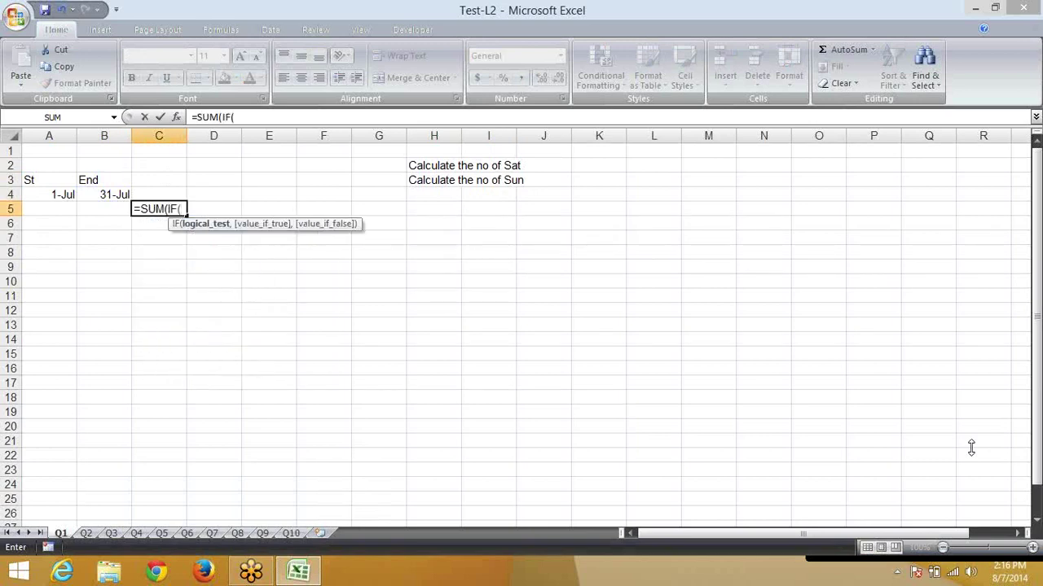
{"action": "type", "text": "te"}
Complete C5's formula as =SUM(IF(TEXT(A4+ROW(1:30),"DDD")="Sat",1,0))
{"action": "key", "text": "Tab"}
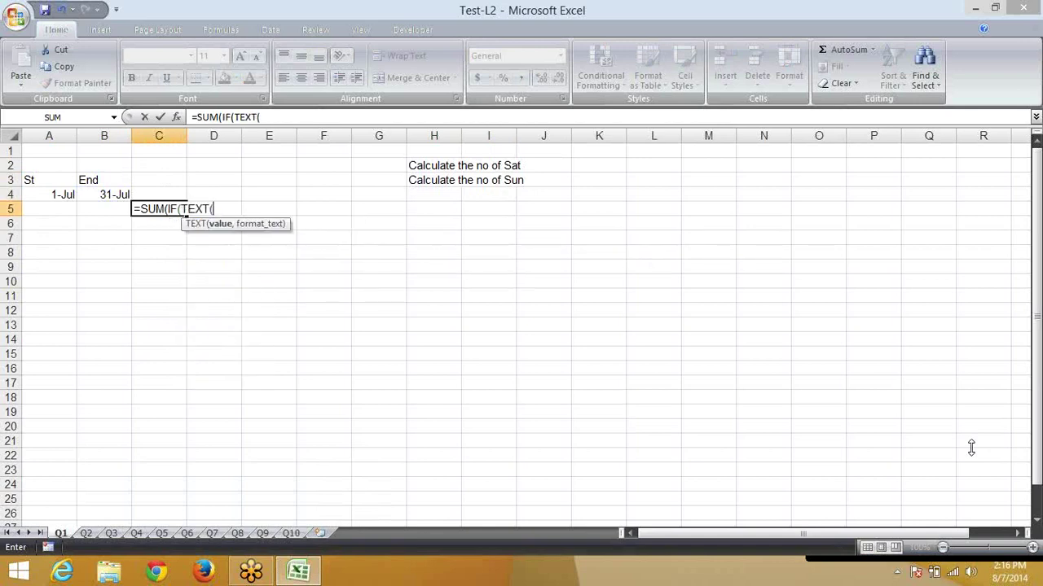
{"action": "key", "text": "Left"}
{"action": "key", "text": "Left"}
{"action": "key", "text": "Up"}
{"action": "type", "text": "+"}
{"action": "type", "text": "ro"}
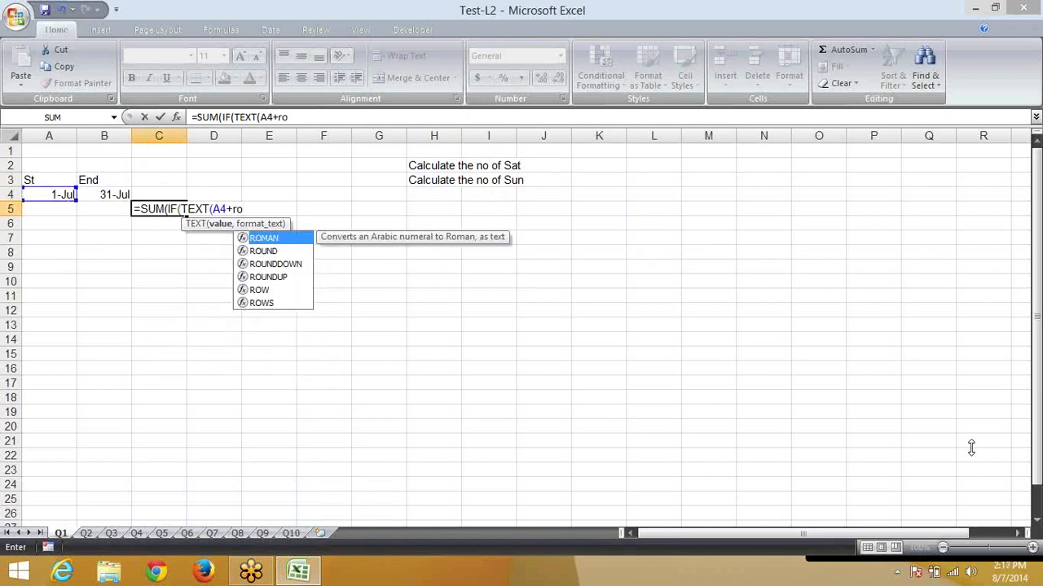
{"action": "type", "text": "w"}
{"action": "key", "text": "Tab"}
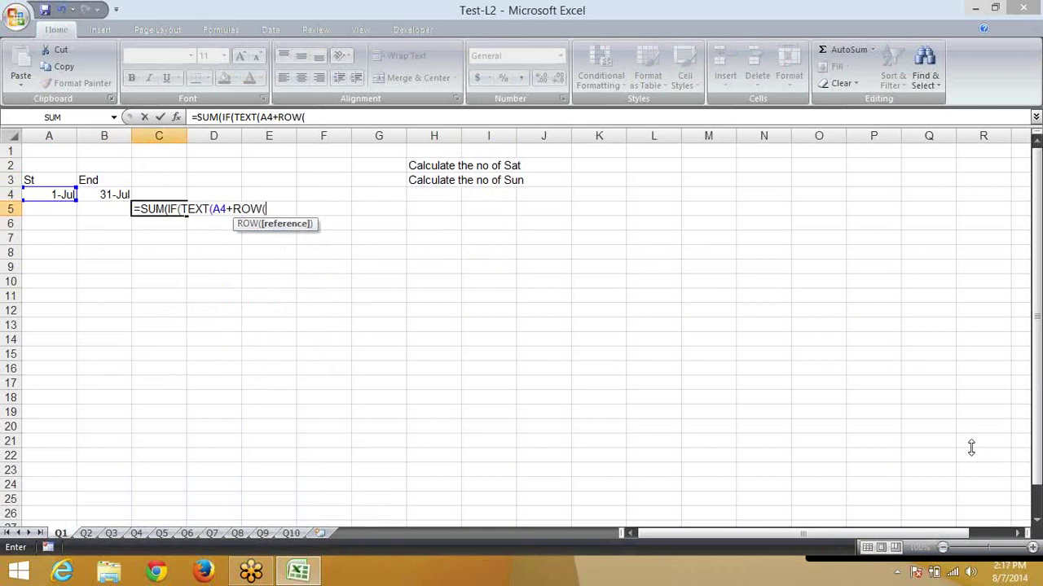
{"action": "type", "text": "1:"}
{"action": "type", "text": "30)"}
{"action": "type", "text": ","}
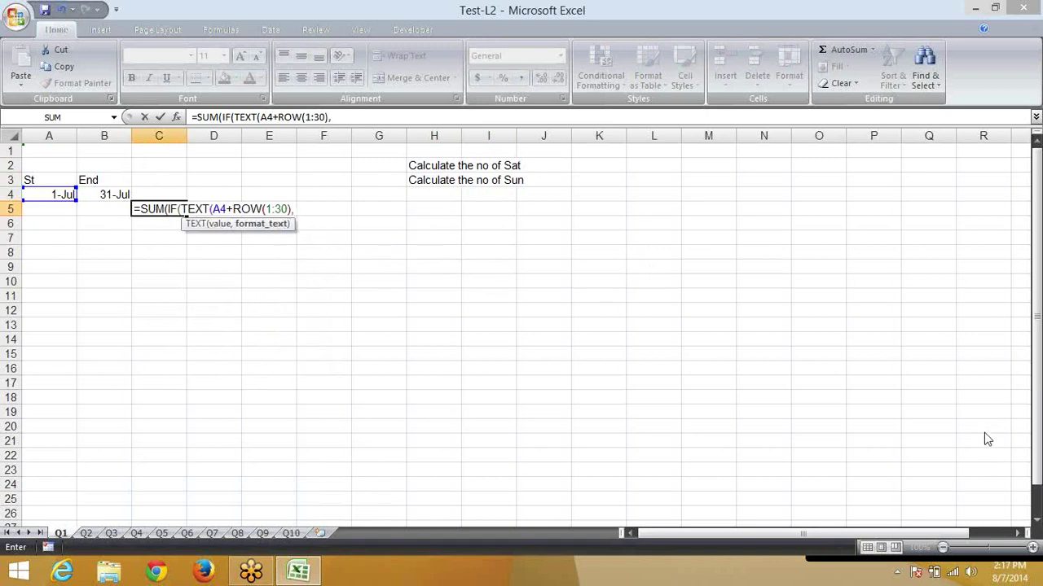
{"action": "type", "text": "\"DDD\""}
{"action": "type", "text": ")"}
{"action": "type", "text": "=\""}
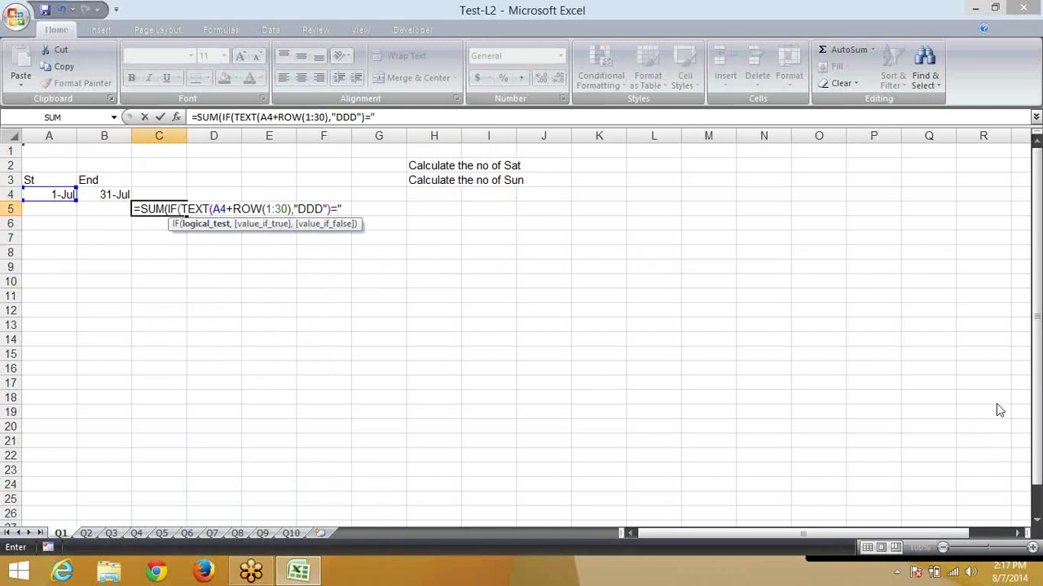
{"action": "type", "text": "Sat"}
{"action": "type", "text": "\","}
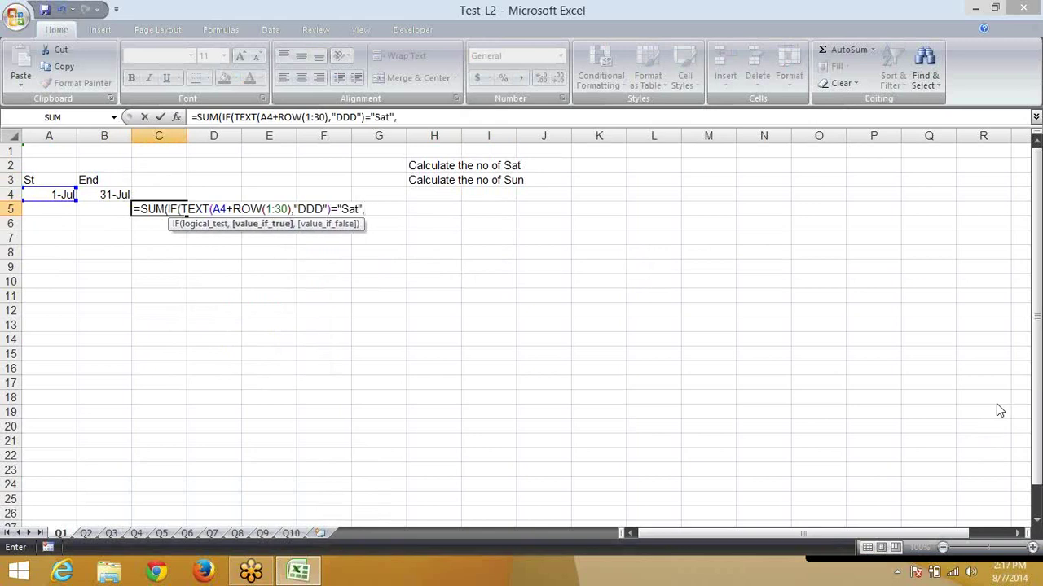
{"action": "type", "text": "1"}
{"action": "type", "text": ",0"}
Commit C5's formula with the parenthesis fix and re-enter it as an array formula returning 4
{"action": "key", "text": "Return"}
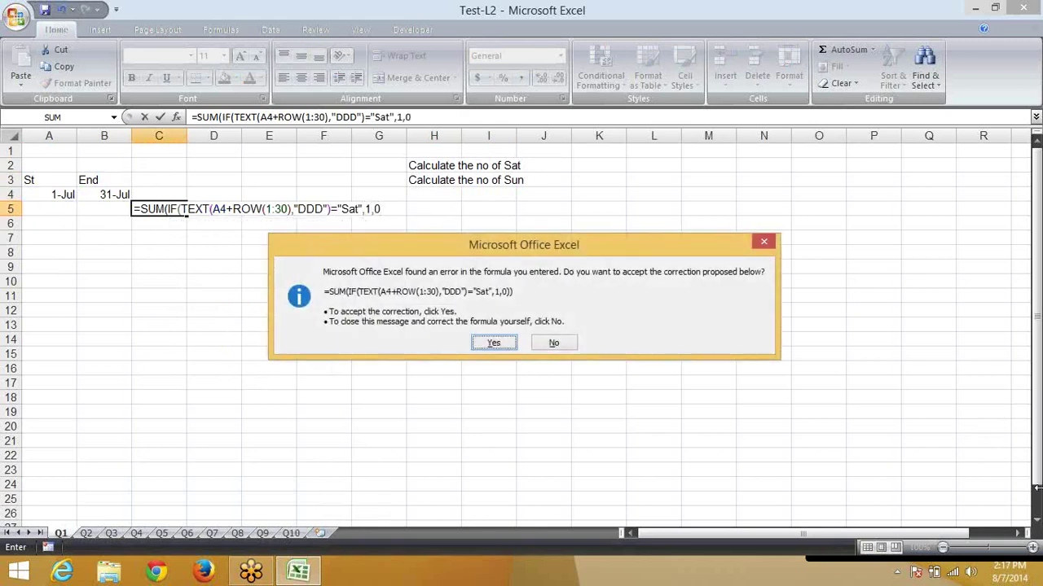
{"action": "key", "text": "Return"}
{"action": "key", "text": "F2"}
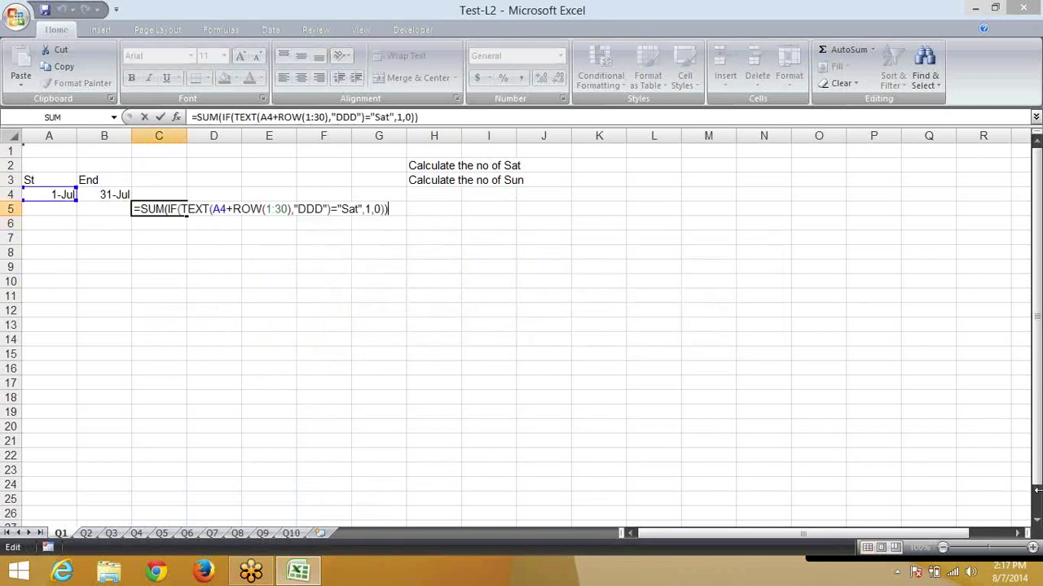
{"action": "key", "text": "ctrl+shift+Return"}
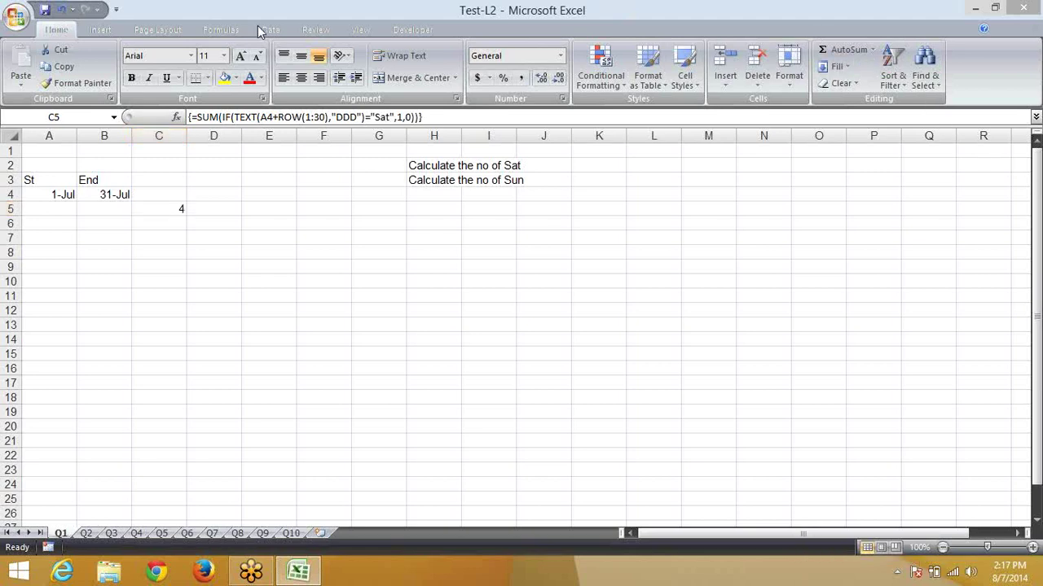
Evaluate C5's formula step by step through A4, ROW(1:30) and the added dates
{"action": "left_click", "coordinate": [212, 29]}
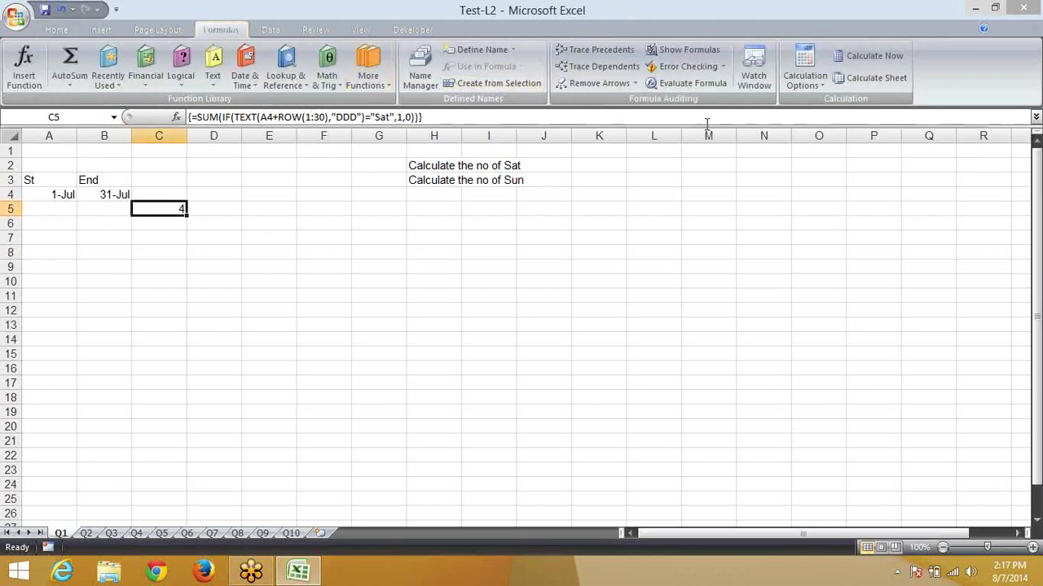
{"action": "left_click", "coordinate": [688, 83]}
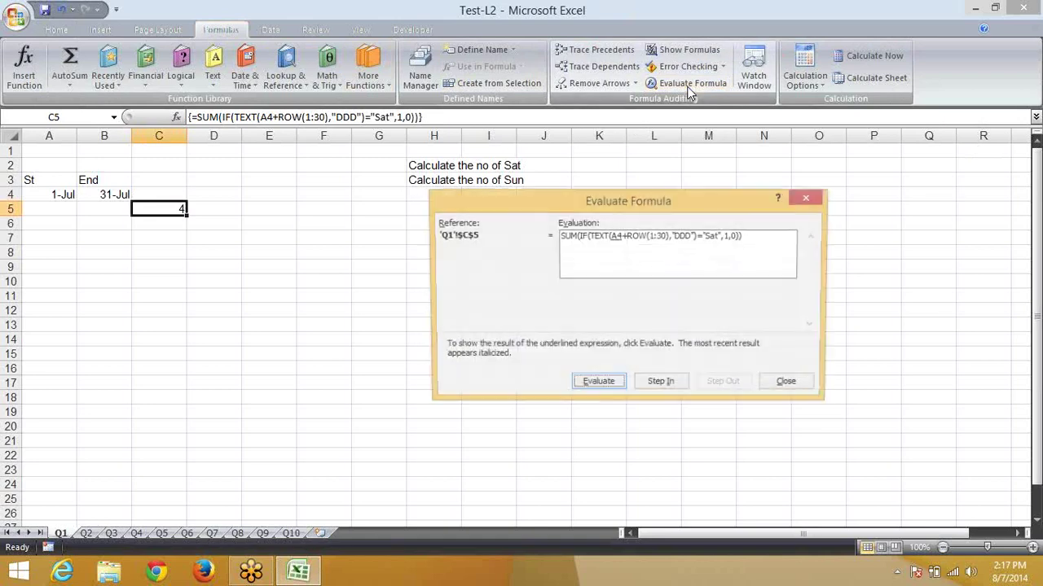
{"action": "left_click", "coordinate": [599, 383]}
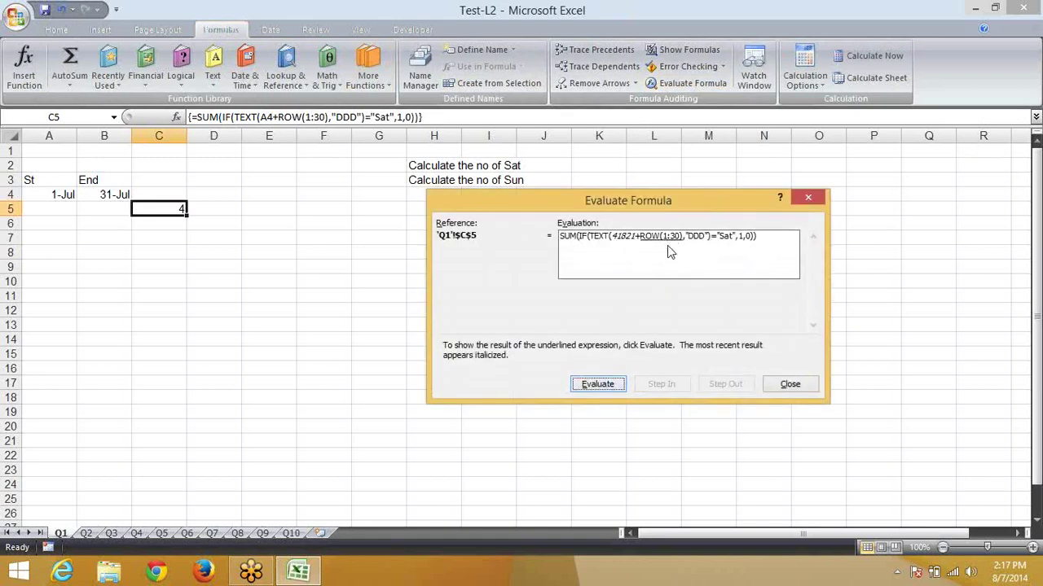
{"action": "left_click", "coordinate": [601, 384]}
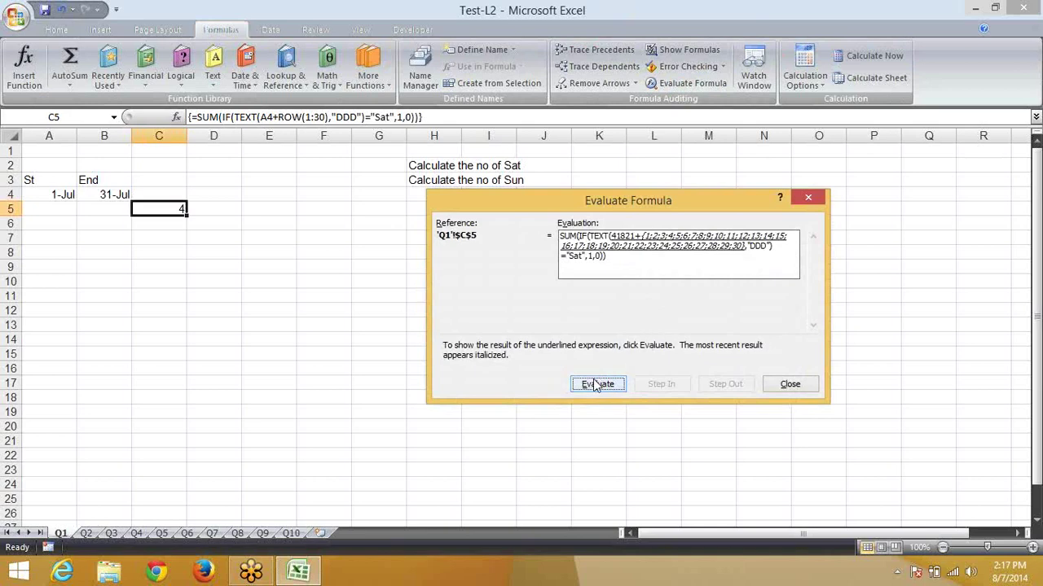
{"action": "left_click", "coordinate": [606, 390]}
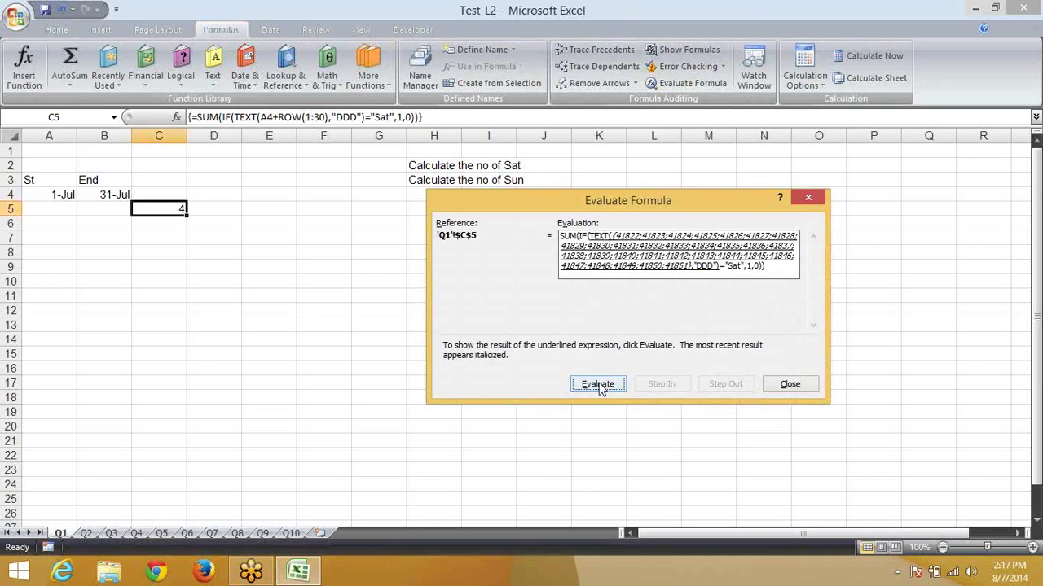
{"action": "left_click", "coordinate": [599, 388]}
Evaluate the day names, Sat comparison and 1/0 values to the result 4, then close evaluation
{"action": "left_click", "coordinate": [599, 388]}
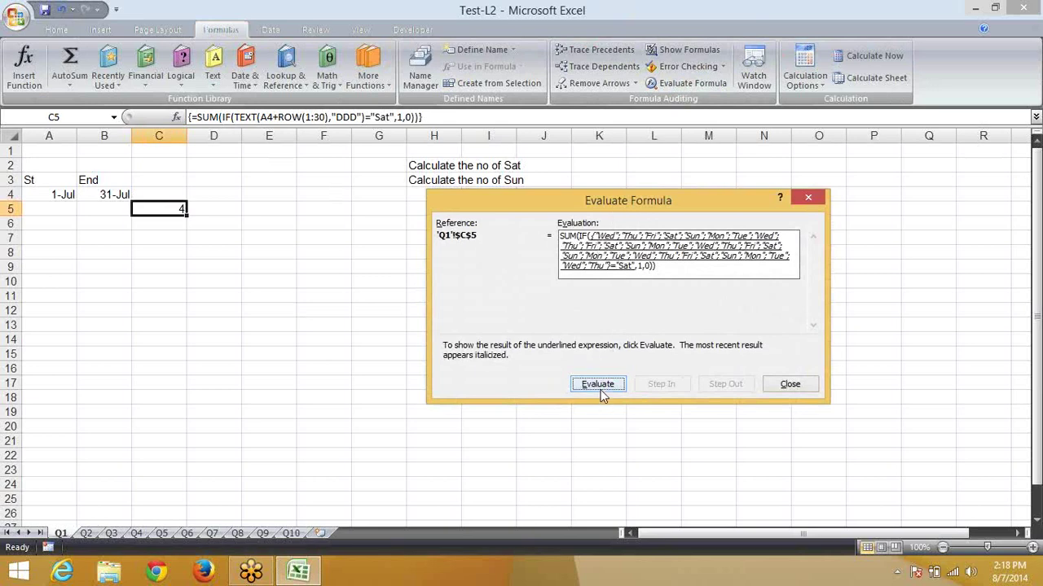
{"action": "left_click", "coordinate": [599, 388]}
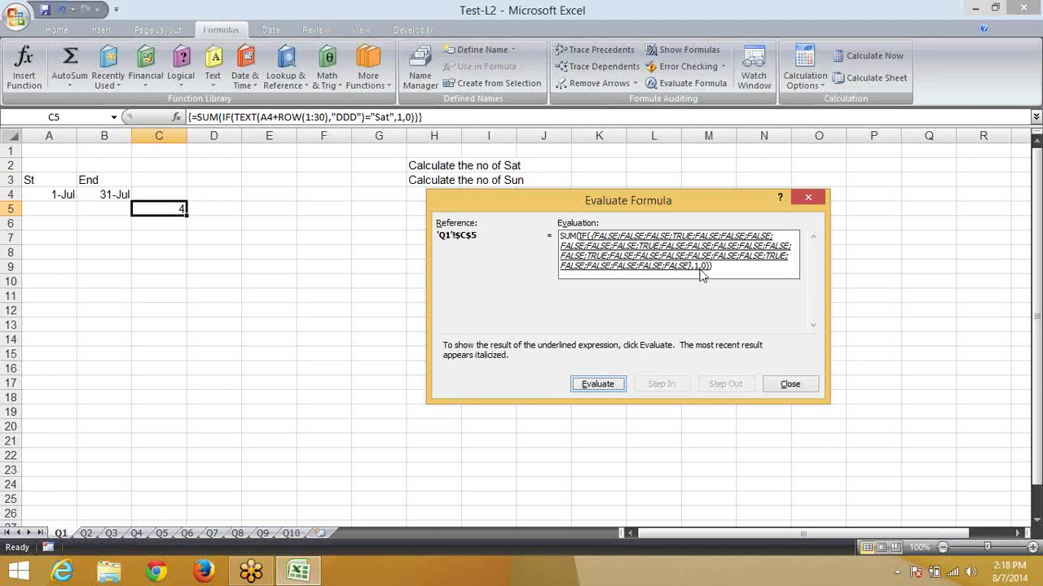
{"action": "left_click", "coordinate": [617, 392]}
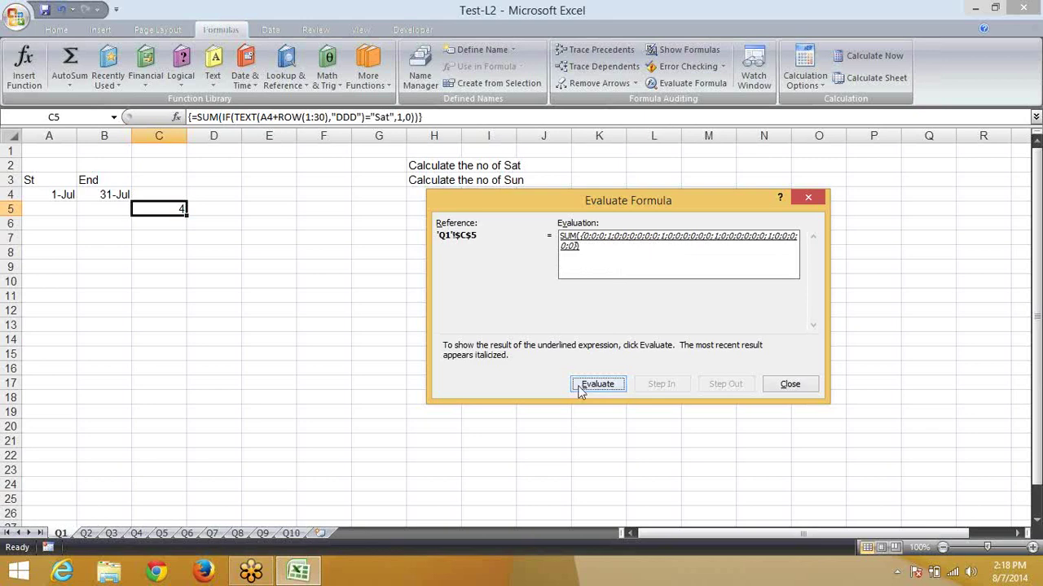
{"action": "left_click", "coordinate": [584, 388]}
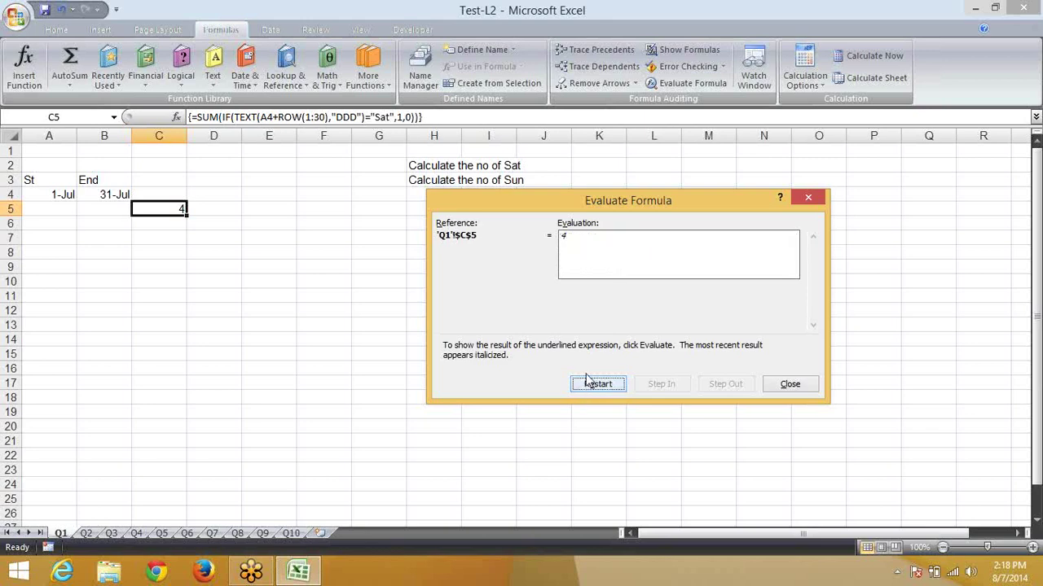
{"action": "left_click", "coordinate": [809, 385]}
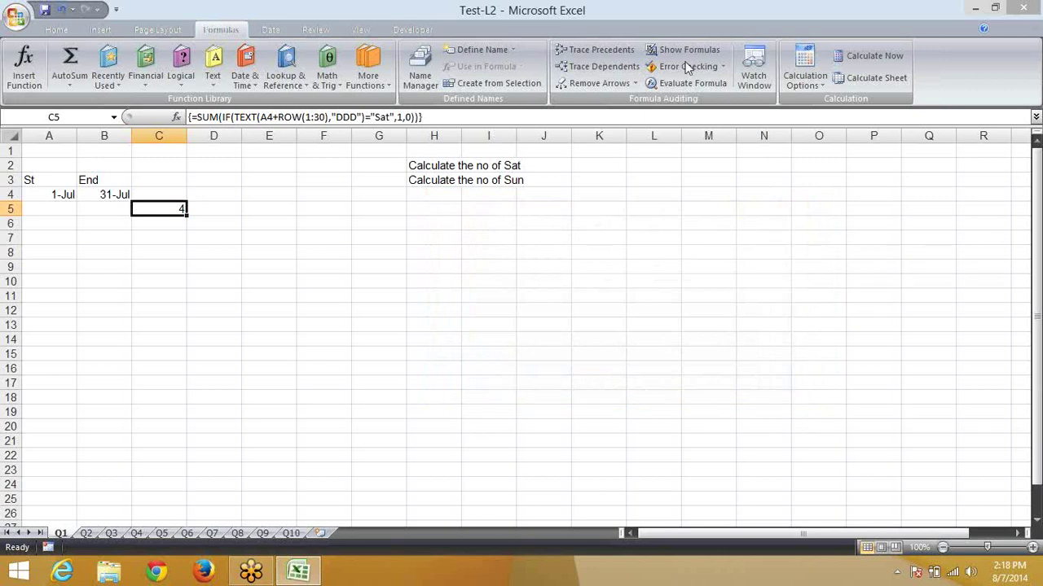
{"action": "left_click", "coordinate": [330, 117]}
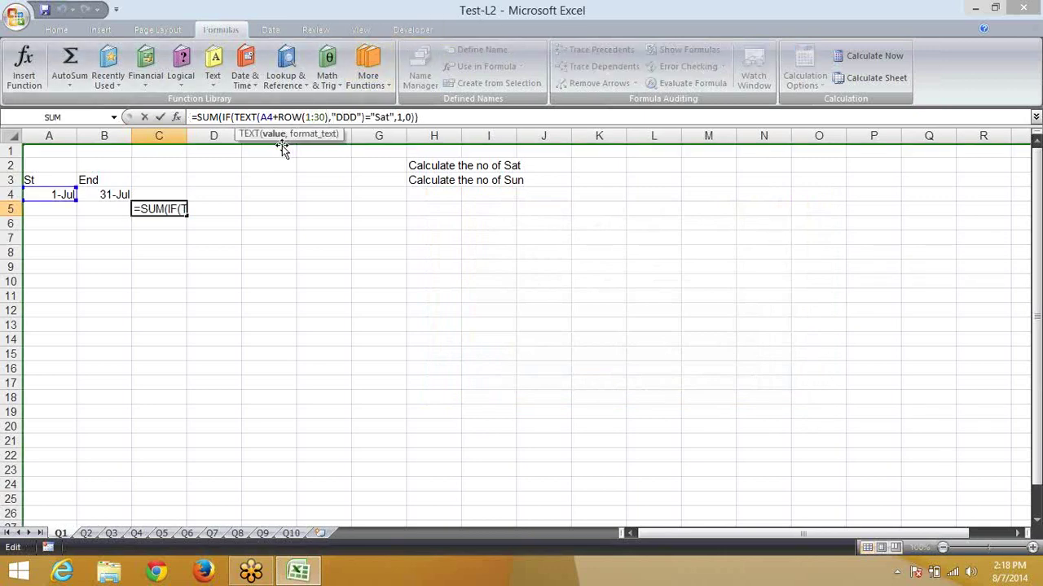
Insert -1 after ROW(1:30) in C5's formula and re-enter it as an array formula, still 4
{"action": "key", "text": "Right"}
{"action": "key", "text": "Left"}
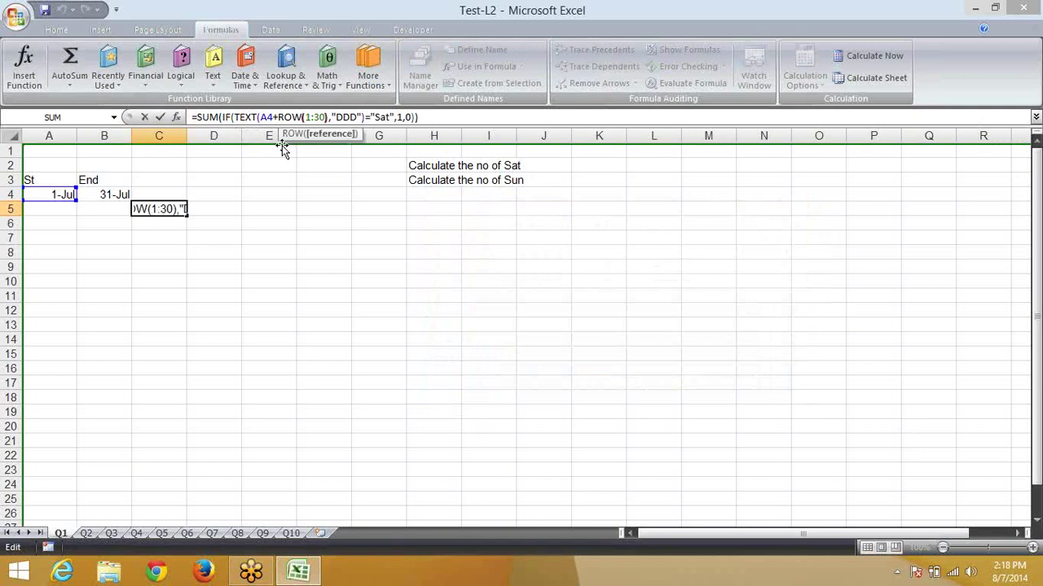
{"action": "key", "text": "Right"}
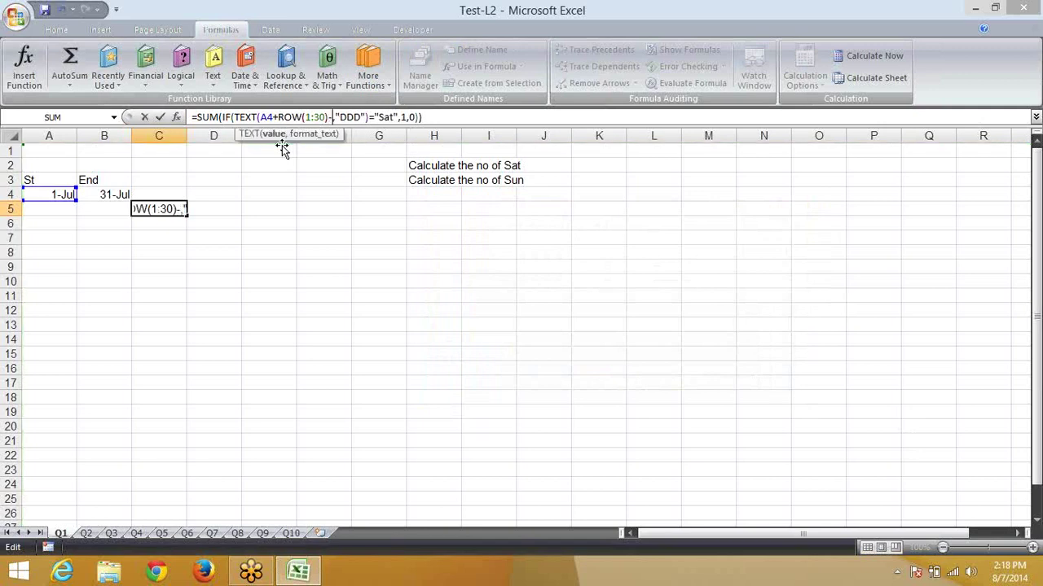
{"action": "type", "text": "-1"}
{"action": "key", "text": "ctrl+Return"}
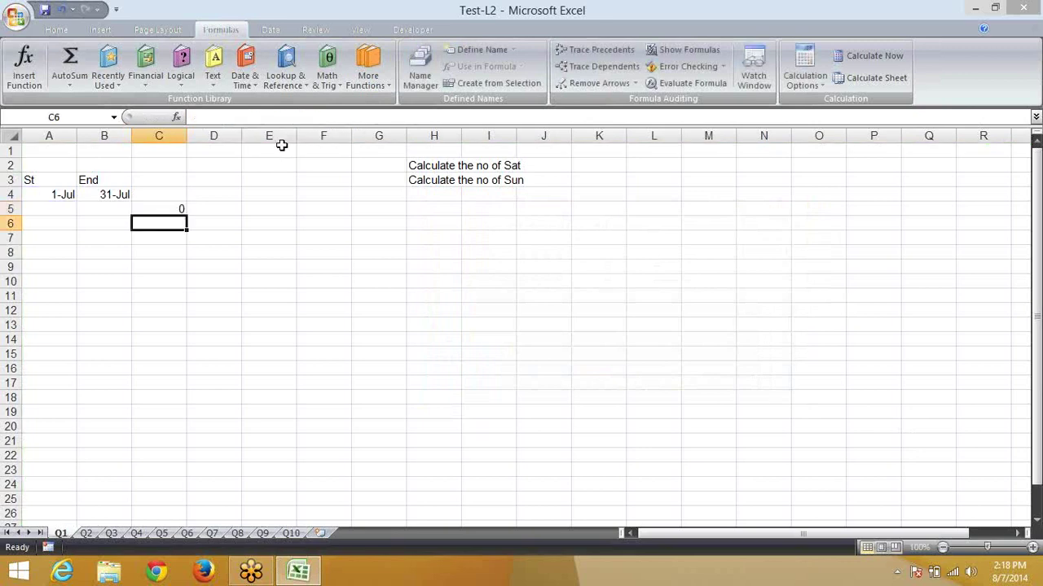
{"action": "key", "text": "F2"}
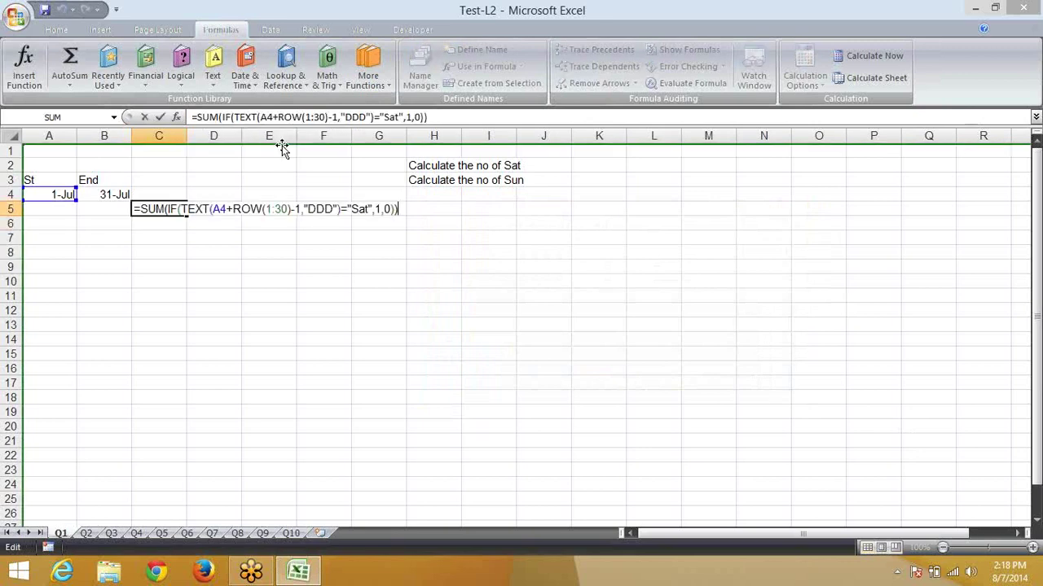
{"action": "key", "text": "ctrl+shift+Return"}
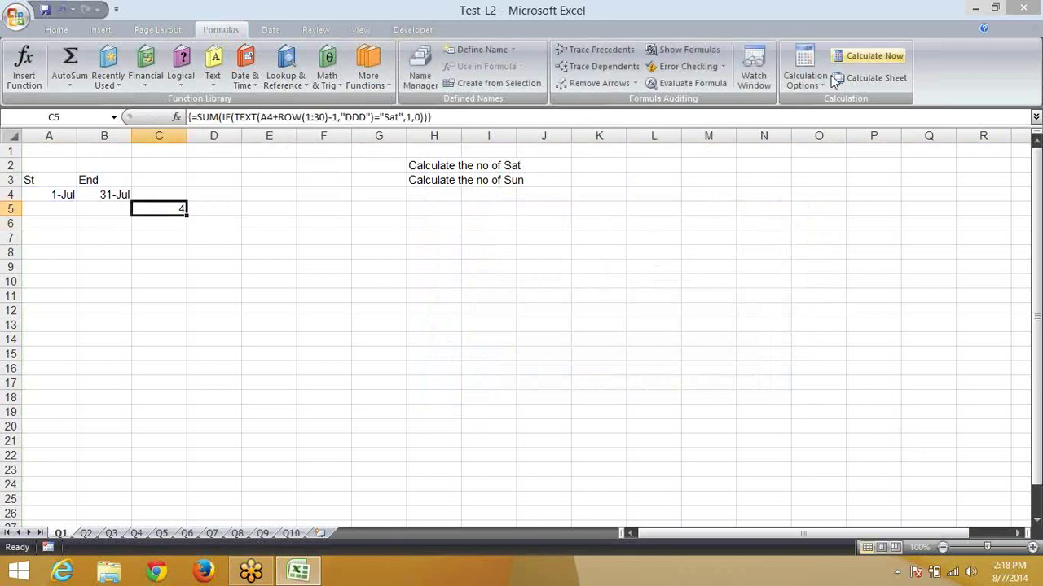
{"action": "left_click", "coordinate": [691, 83]}
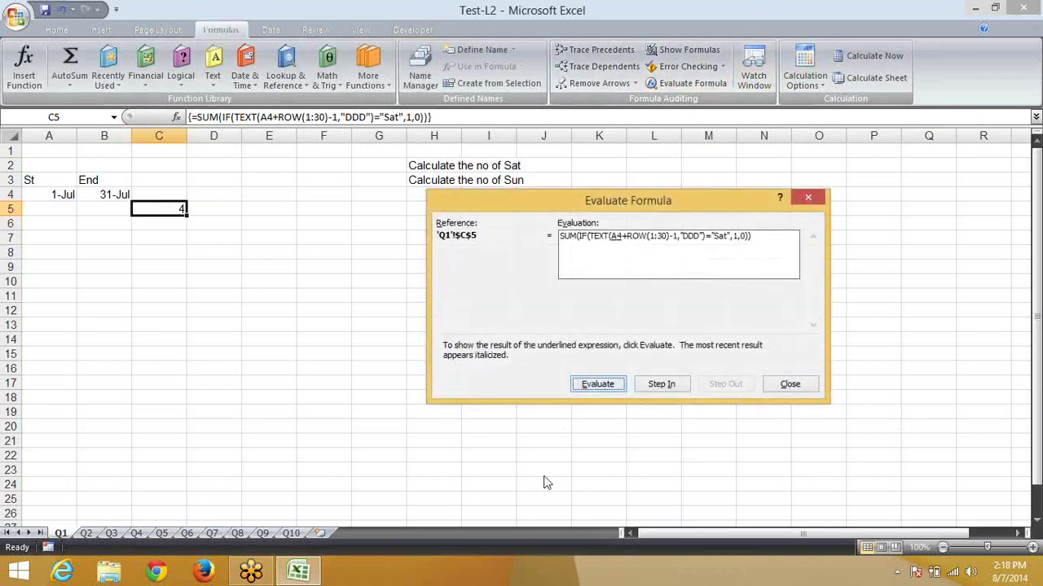
{"action": "left_click", "coordinate": [598, 387]}
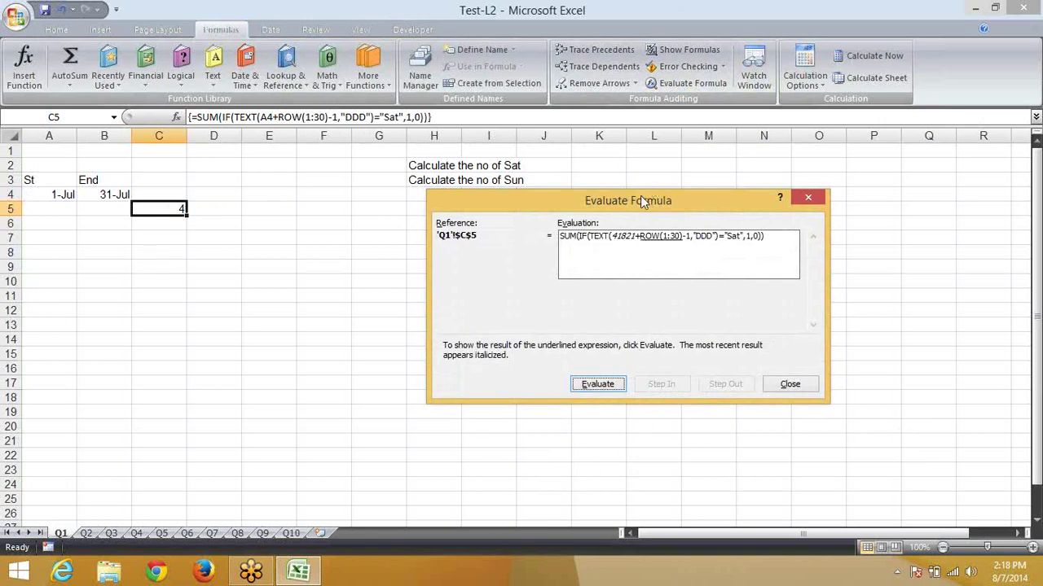
{"action": "left_click_drag", "start_coordinate": [641, 202], "coordinate": [526, 208]}
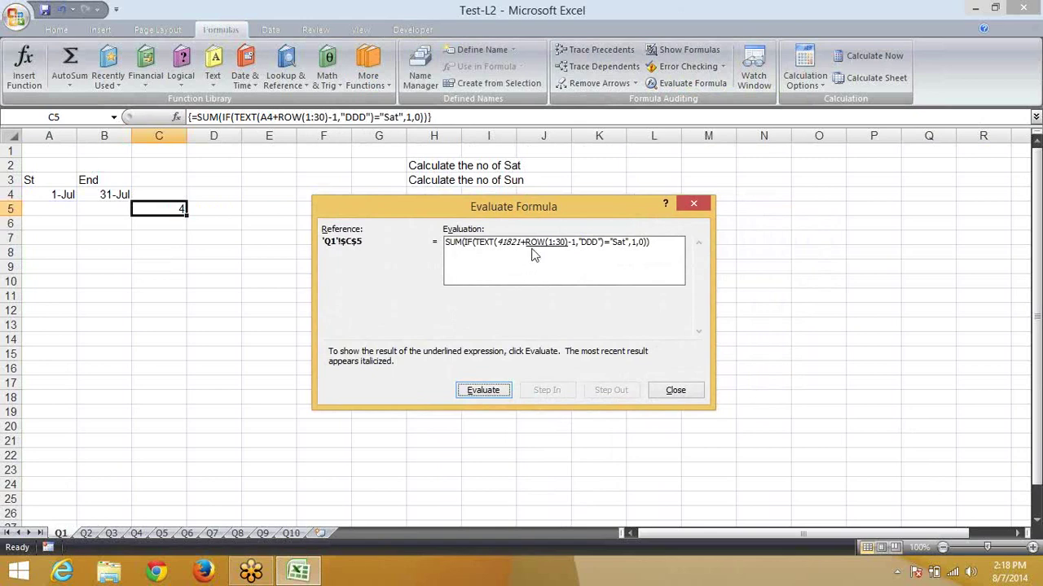
{"action": "left_click", "coordinate": [481, 393]}
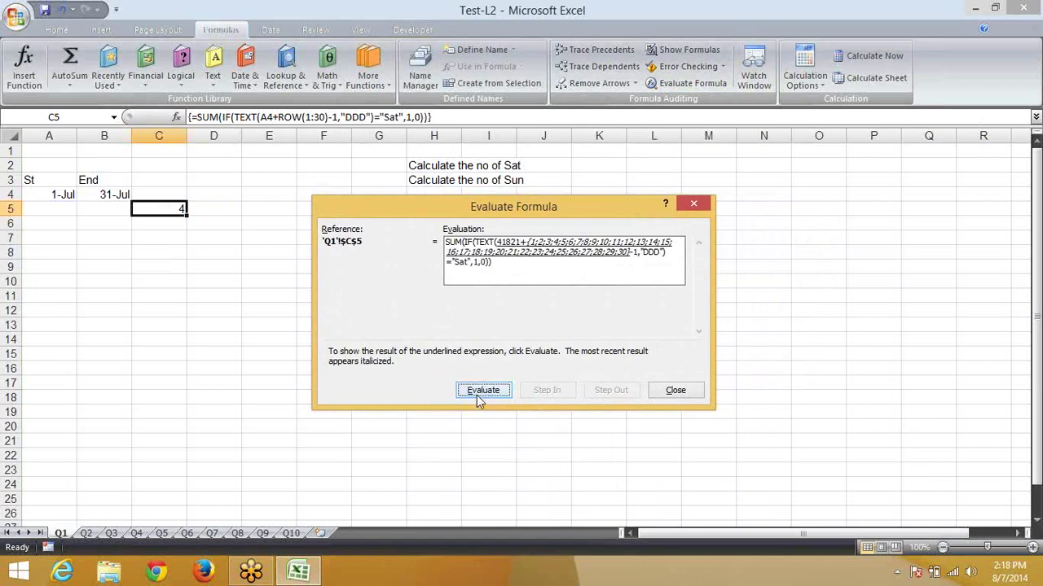
{"action": "left_click", "coordinate": [475, 397]}
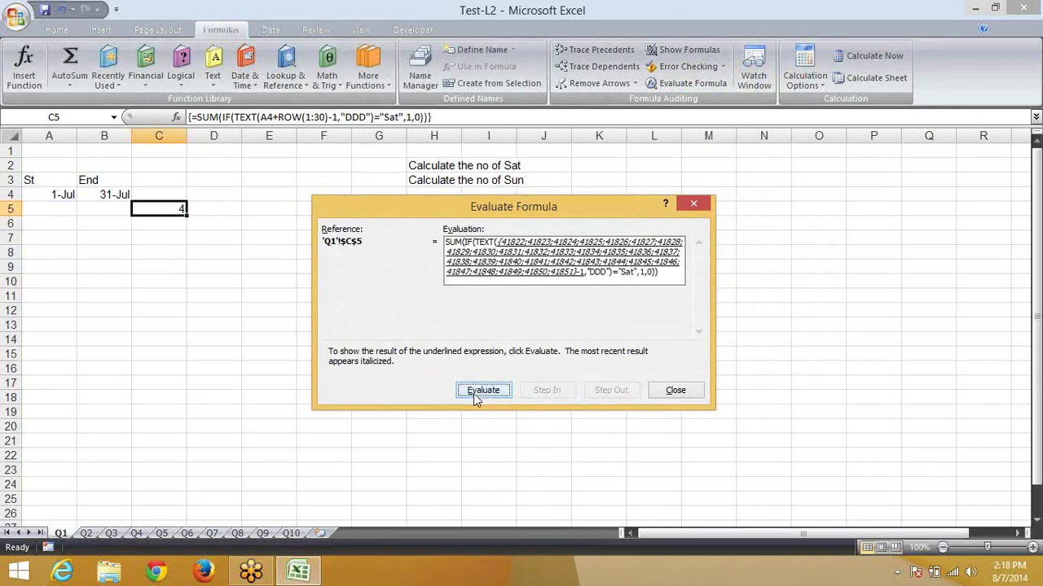
{"action": "left_click", "coordinate": [475, 400]}
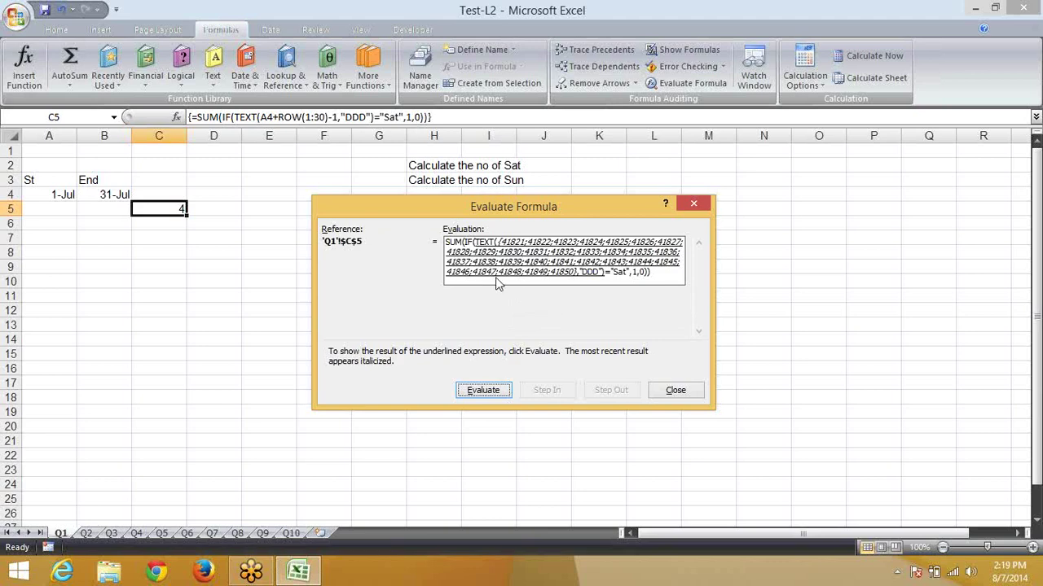
{"action": "left_click", "coordinate": [495, 392]}
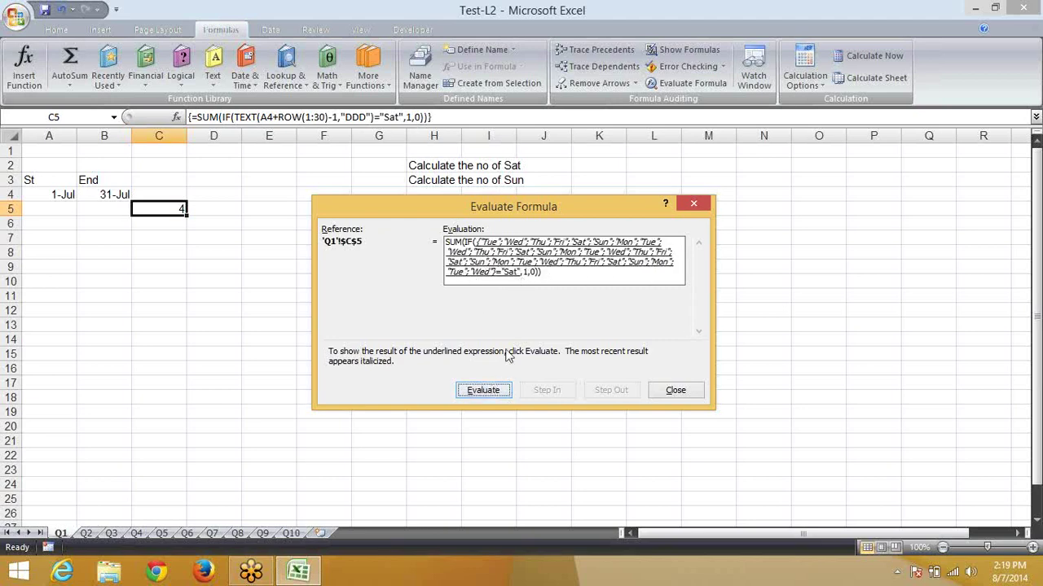
{"action": "left_click", "coordinate": [486, 391]}
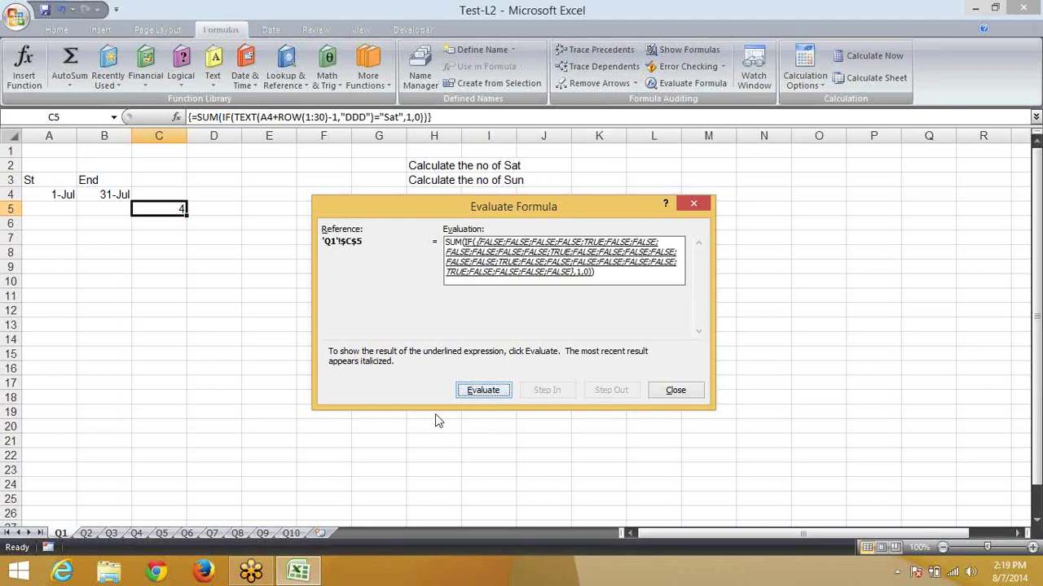
{"action": "left_click", "coordinate": [479, 391]}
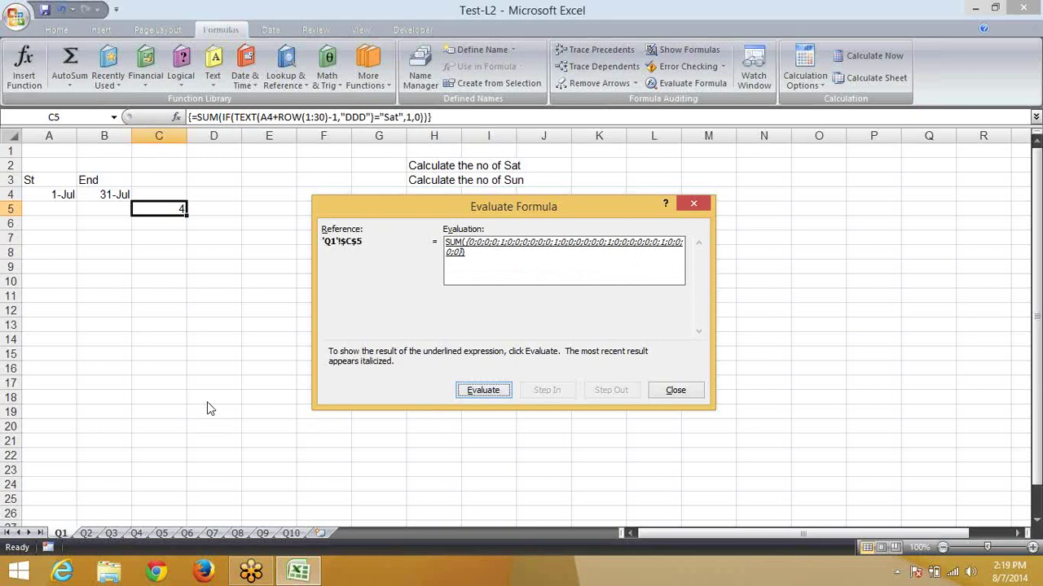
{"action": "left_click", "coordinate": [677, 391]}
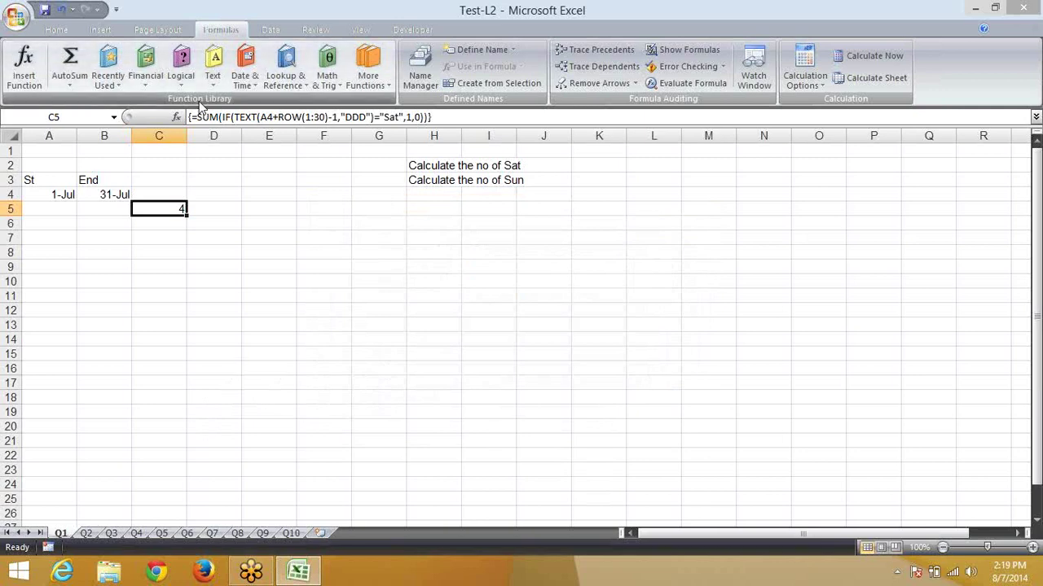
{"action": "left_click", "coordinate": [81, 194]}
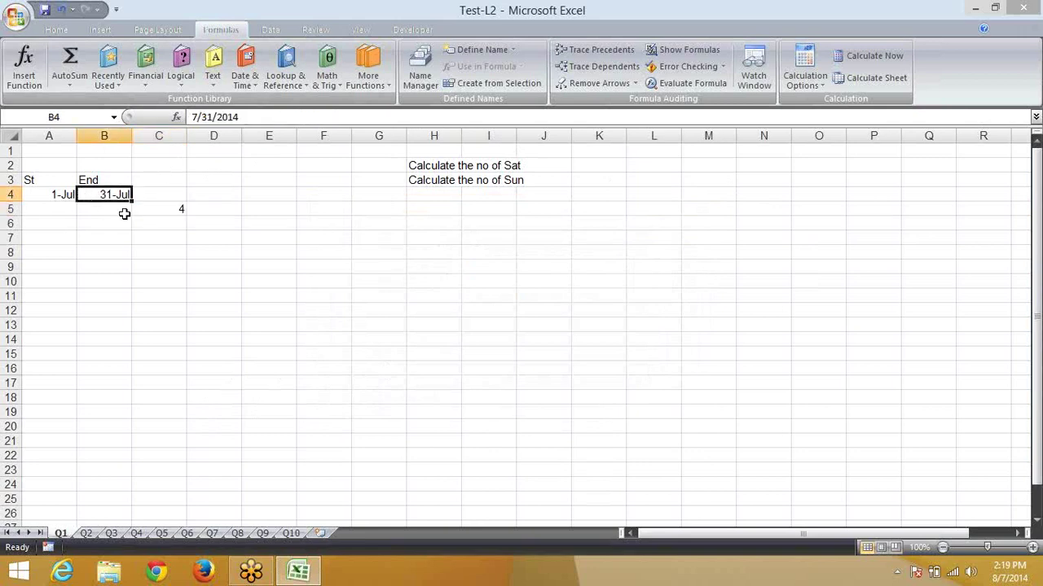
{"action": "left_click", "coordinate": [155, 208]}
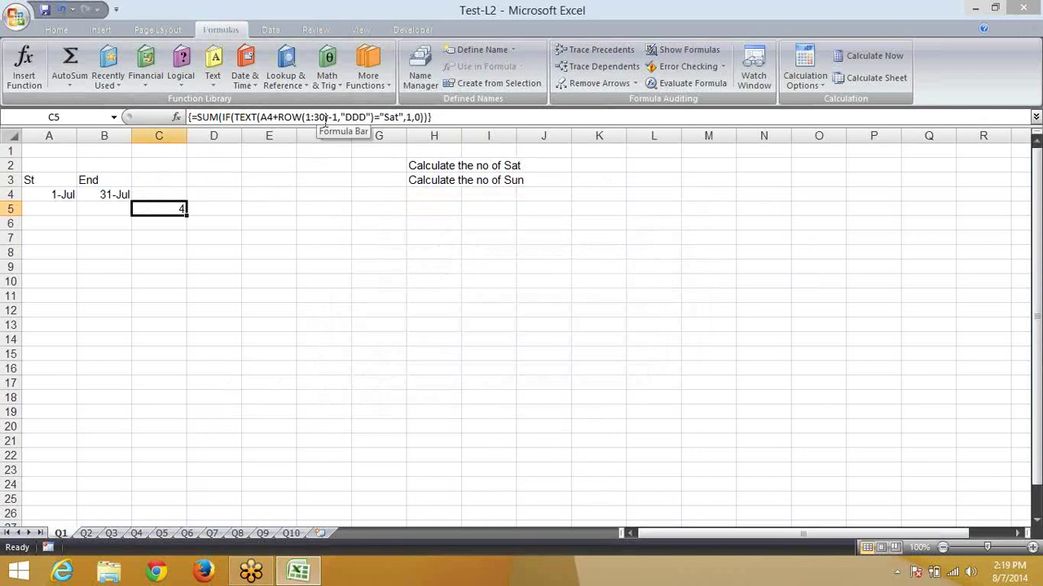
{"action": "left_click", "coordinate": [325, 120]}
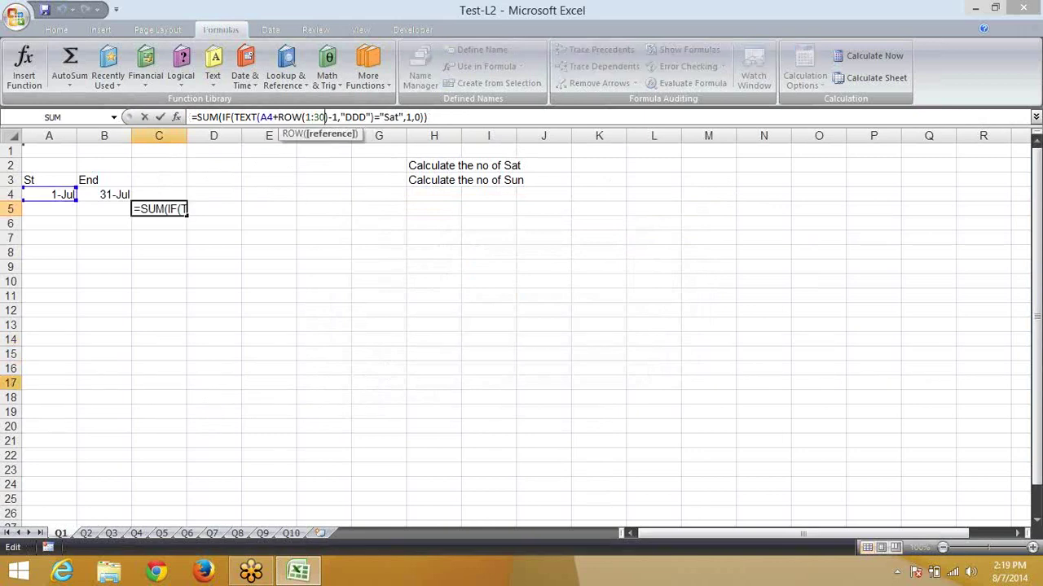
{"action": "key", "text": "BackSpace"}
{"action": "key", "text": "BackSpace"}
{"action": "key", "text": "BackSpace"}
{"action": "key", "text": "BackSpace"}
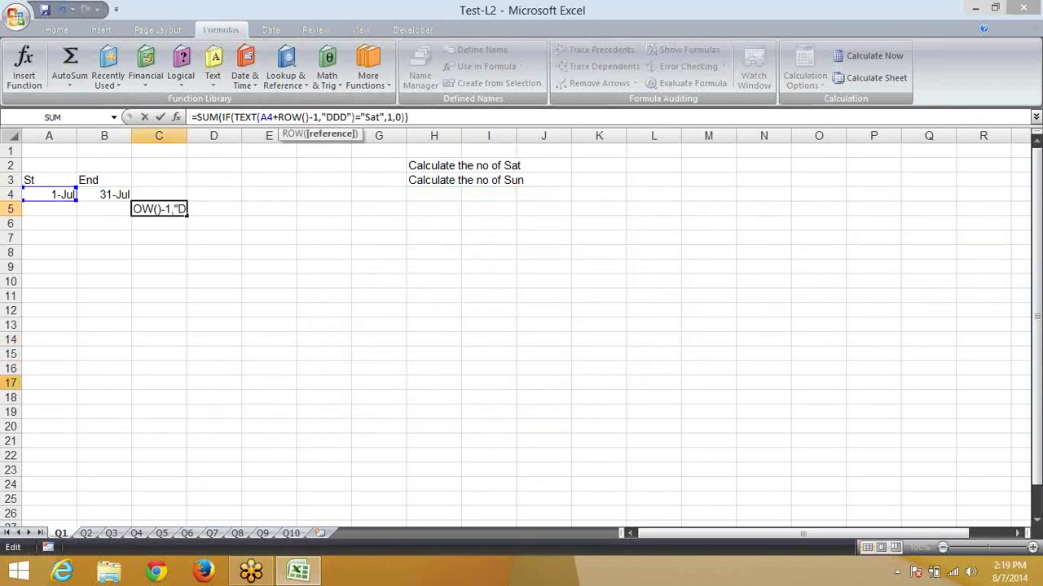
{"action": "type", "text": "ind"}
{"action": "key", "text": "Down"}
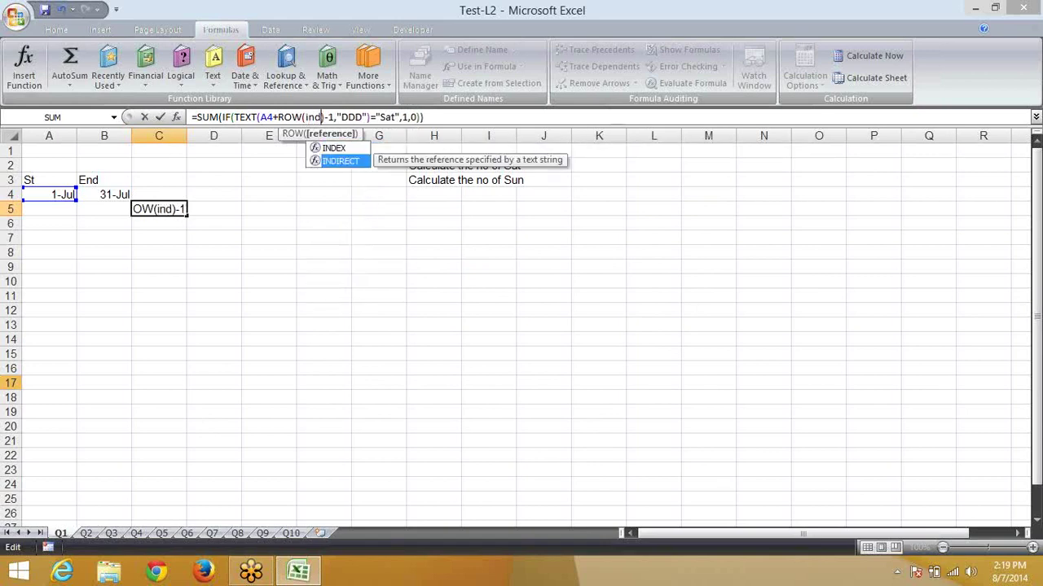
{"action": "key", "text": "Tab"}
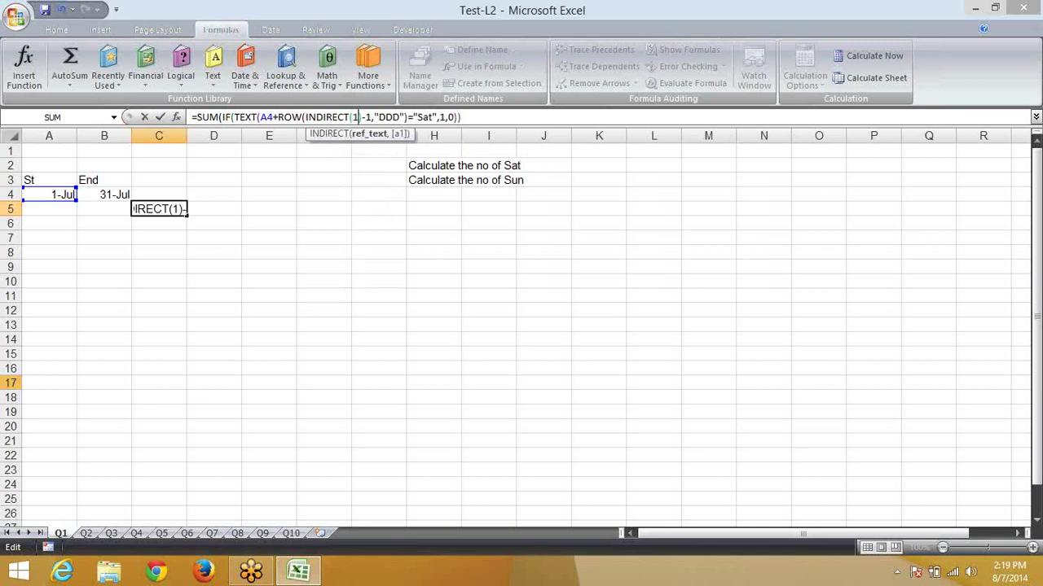
{"action": "type", "text": "\"1:"}
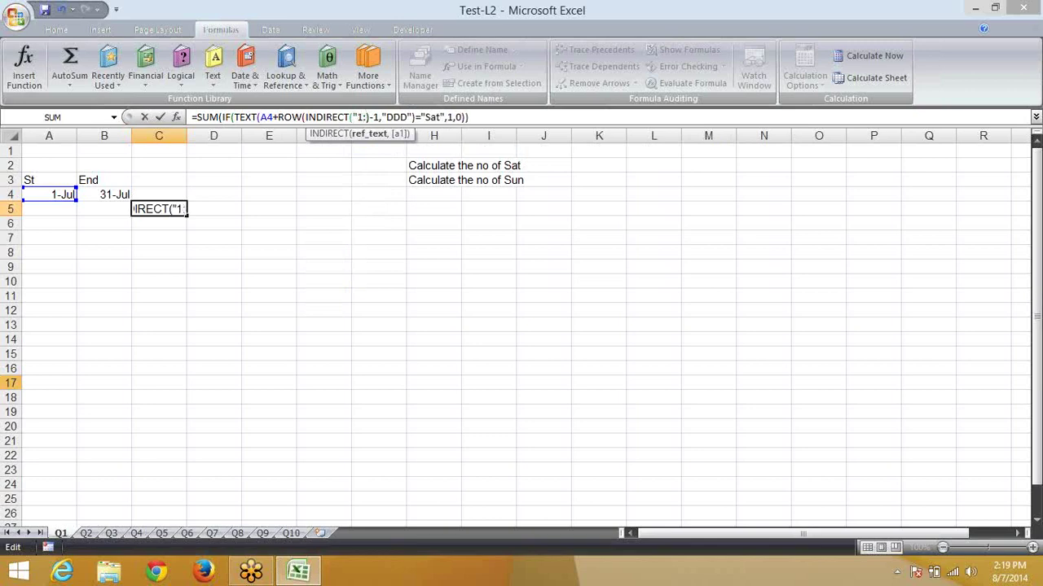
{"action": "type", "text": "\""}
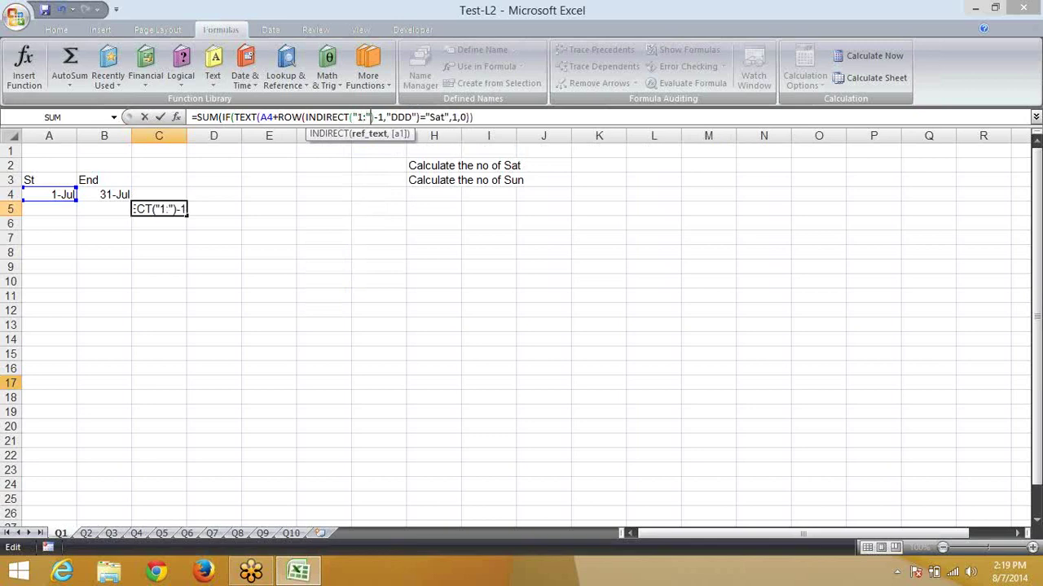
{"action": "type", "text": "&"}
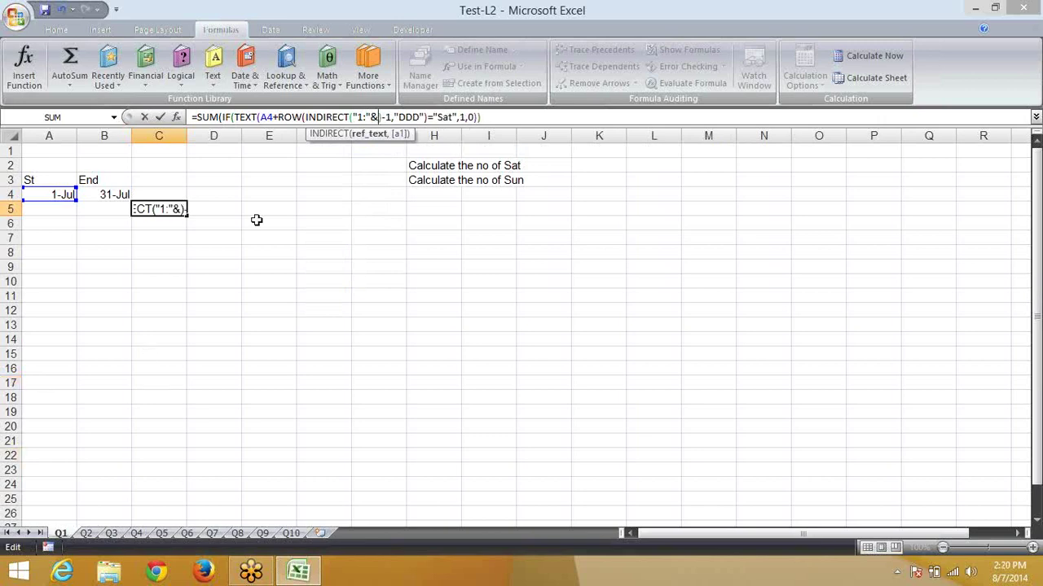
{"action": "left_click", "coordinate": [117, 194]}
{"action": "type", "text": "-"}
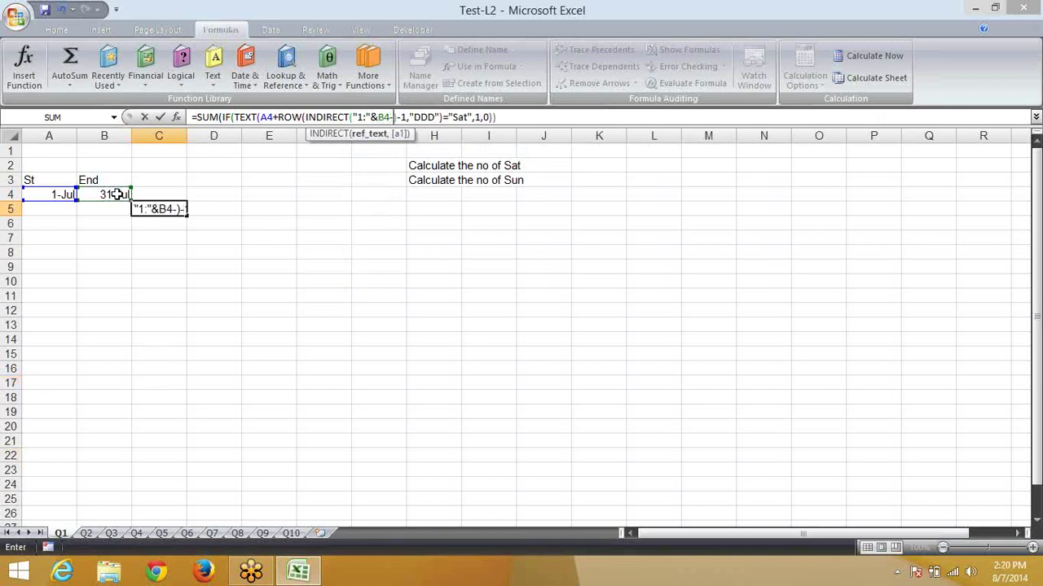
{"action": "key", "text": "Escape"}
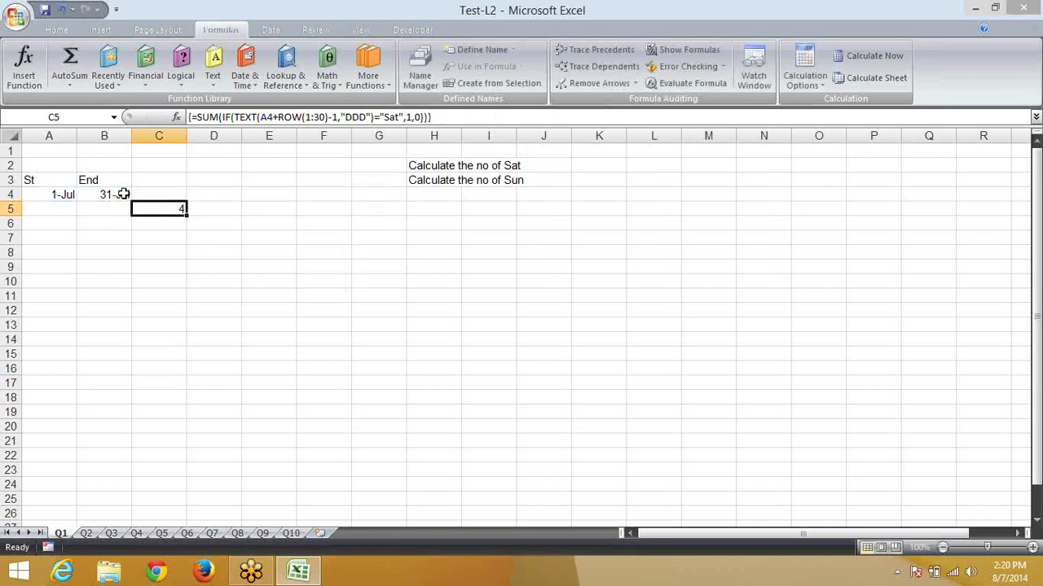
Re-enter C5 as an array formula and paste the Saturday-count formula into C6, returning 0
{"action": "left_click", "coordinate": [476, 116]}
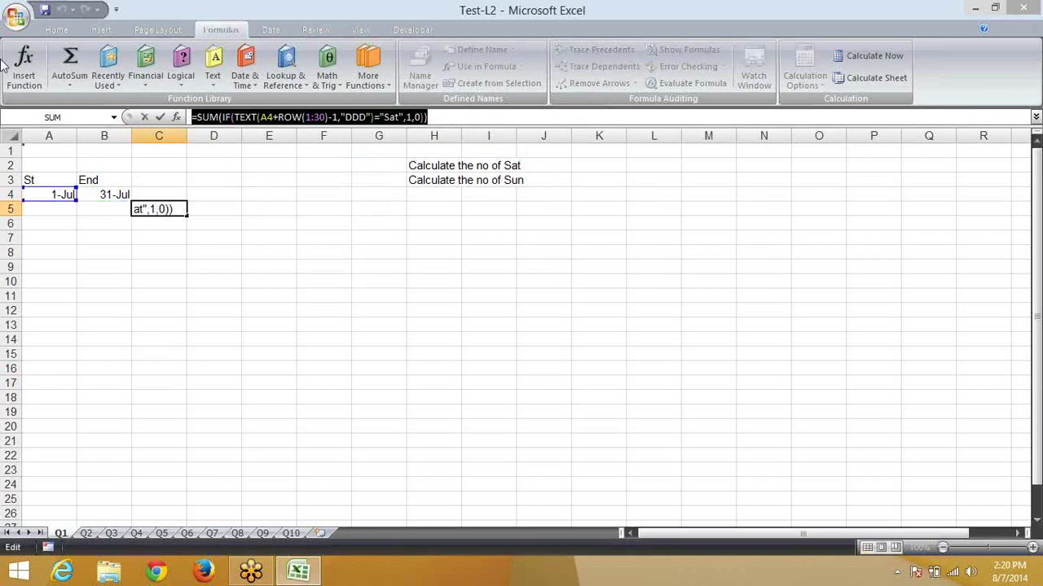
{"action": "key", "text": "ctrl+shift+Return"}
{"action": "key", "text": "Down"}
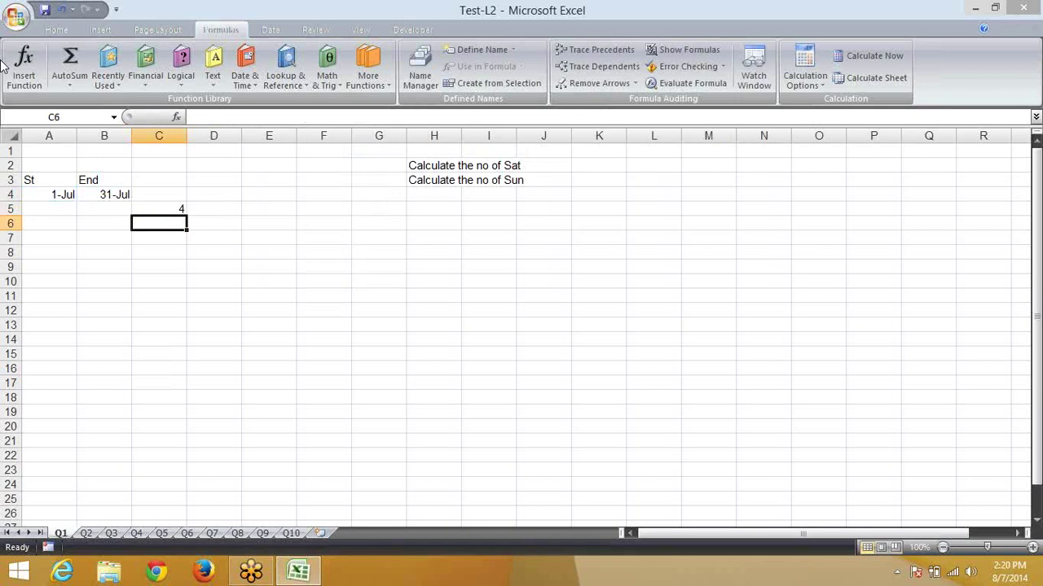
{"action": "type", "text": "="}
{"action": "key", "text": "ctrl+v"}
{"action": "key", "text": "Return"}
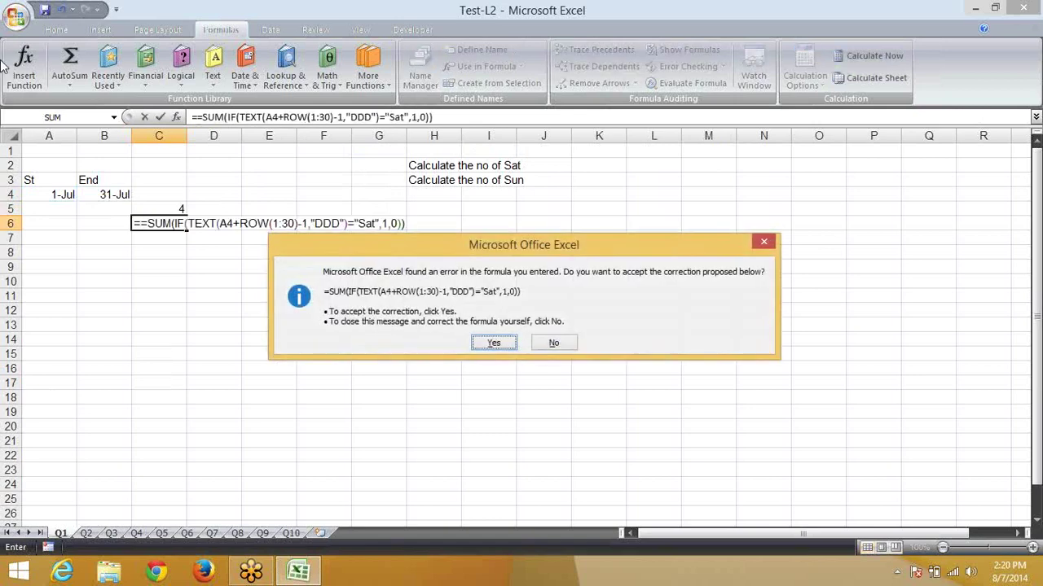
{"action": "key", "text": "Return"}
{"action": "key", "text": "Up"}
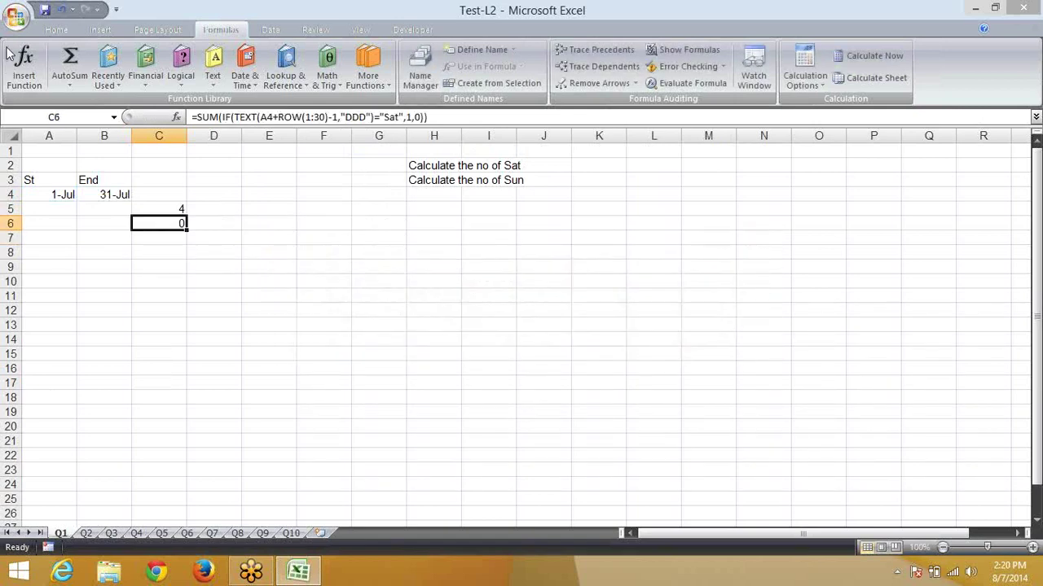
Compare B4, C5 and C6, then place the cursor at 1:30 in C6's formula
{"action": "left_click", "coordinate": [109, 193]}
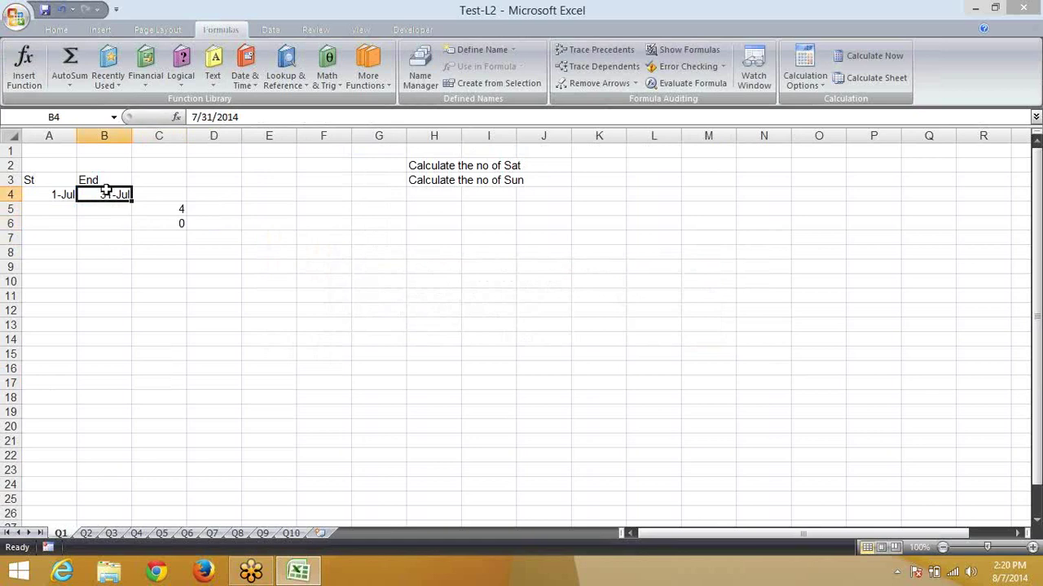
{"action": "left_click", "coordinate": [181, 208]}
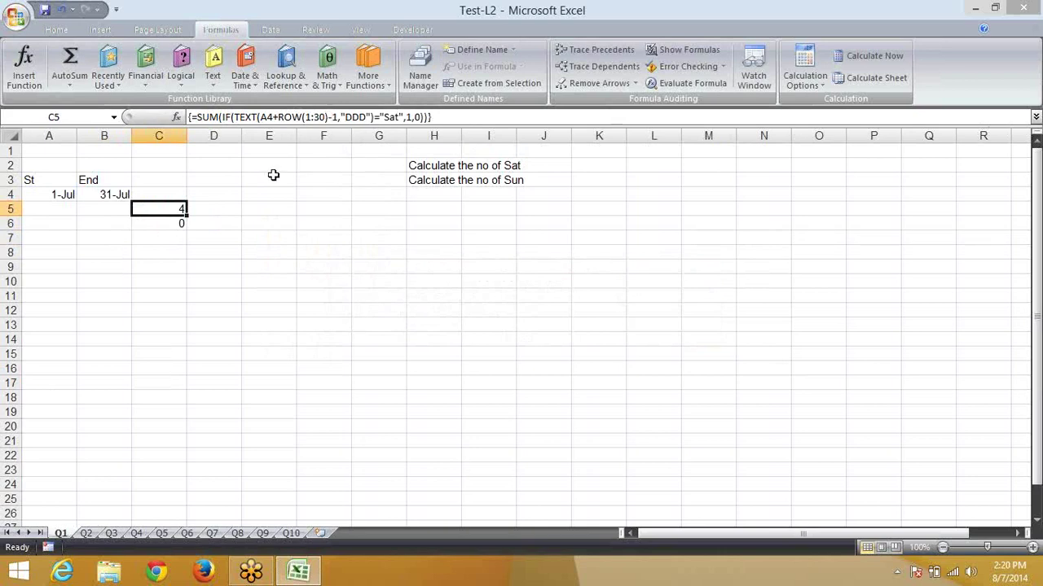
{"action": "left_click", "coordinate": [161, 226]}
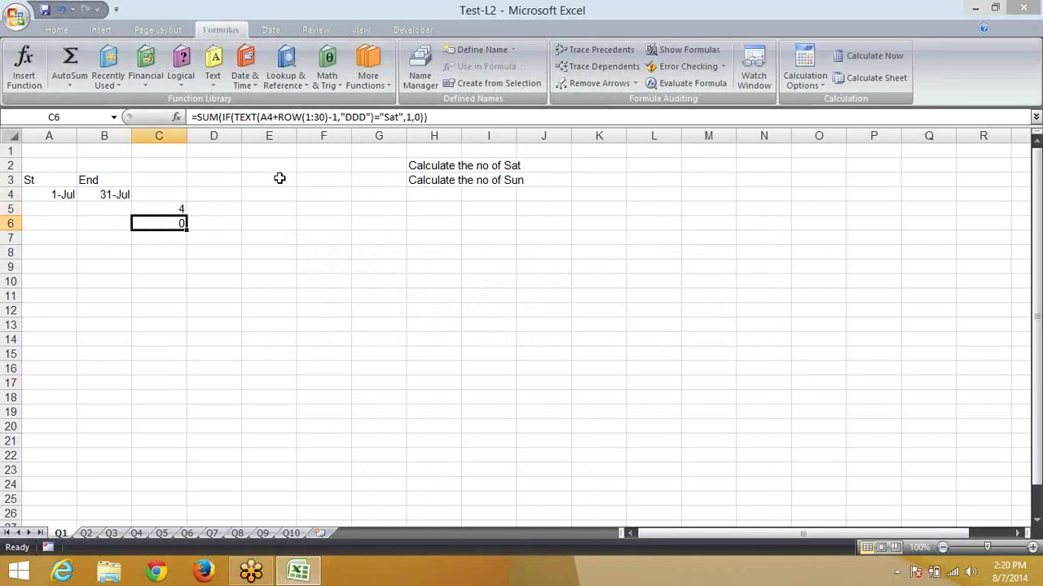
{"action": "left_click", "coordinate": [318, 116]}
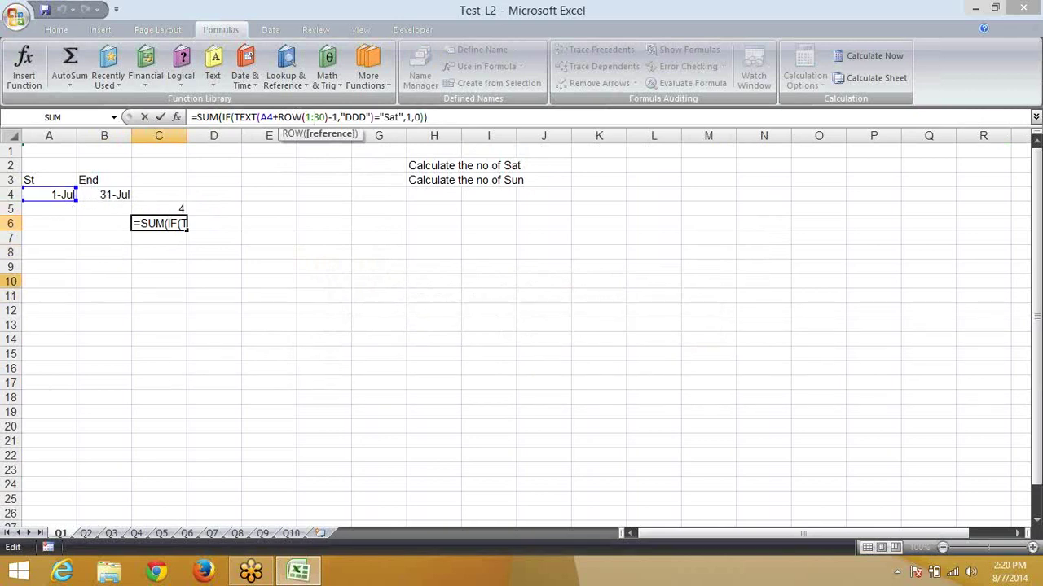
Replace 1:30 in C6's formula with INDIRECT("1:"&B4-A4)
{"action": "key", "text": "Delete"}
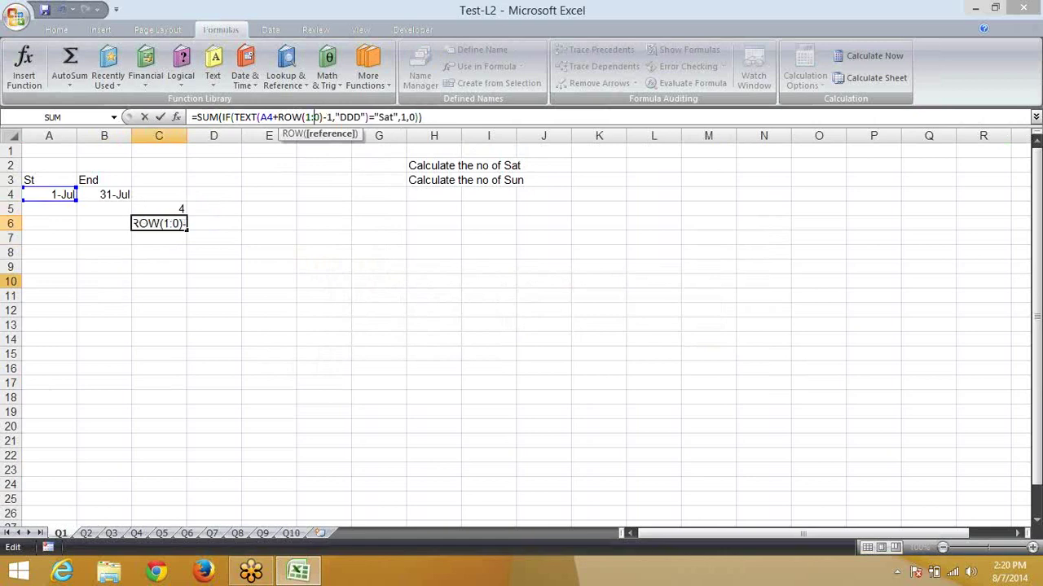
{"action": "key", "text": "Delete"}
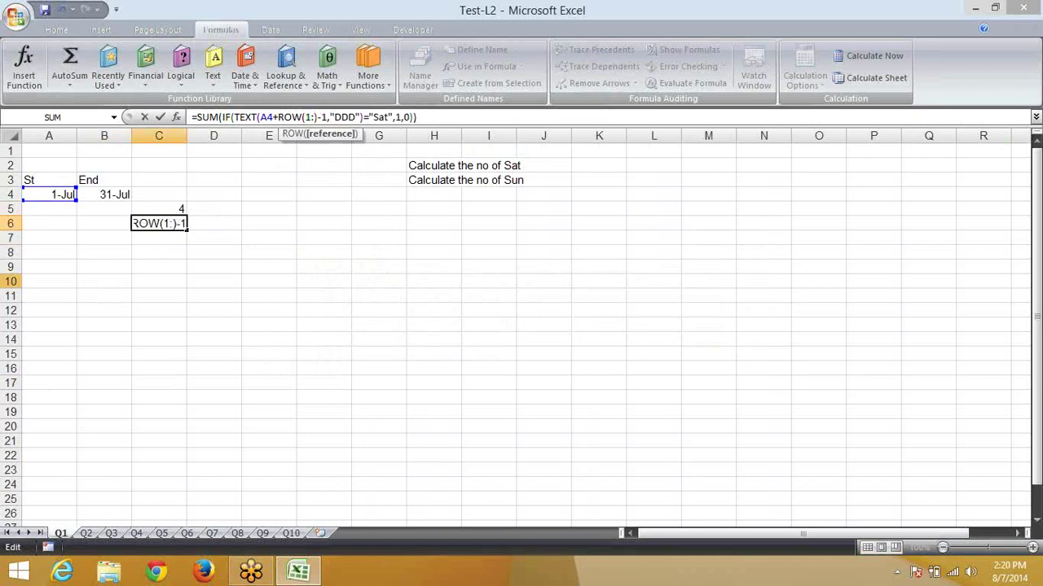
{"action": "key", "text": "BackSpace"}
{"action": "key", "text": "BackSpace"}
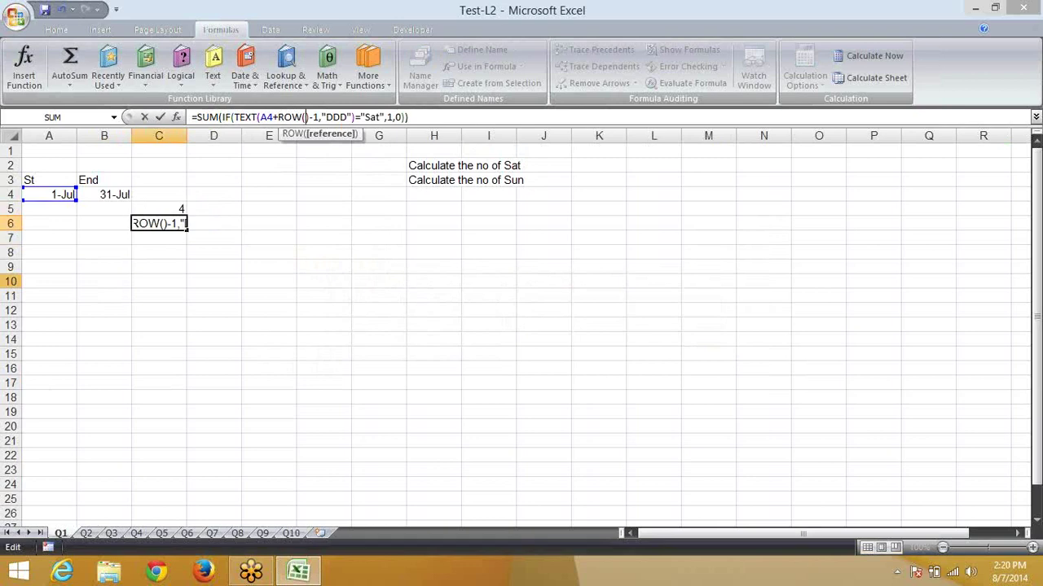
{"action": "type", "text": "IN"}
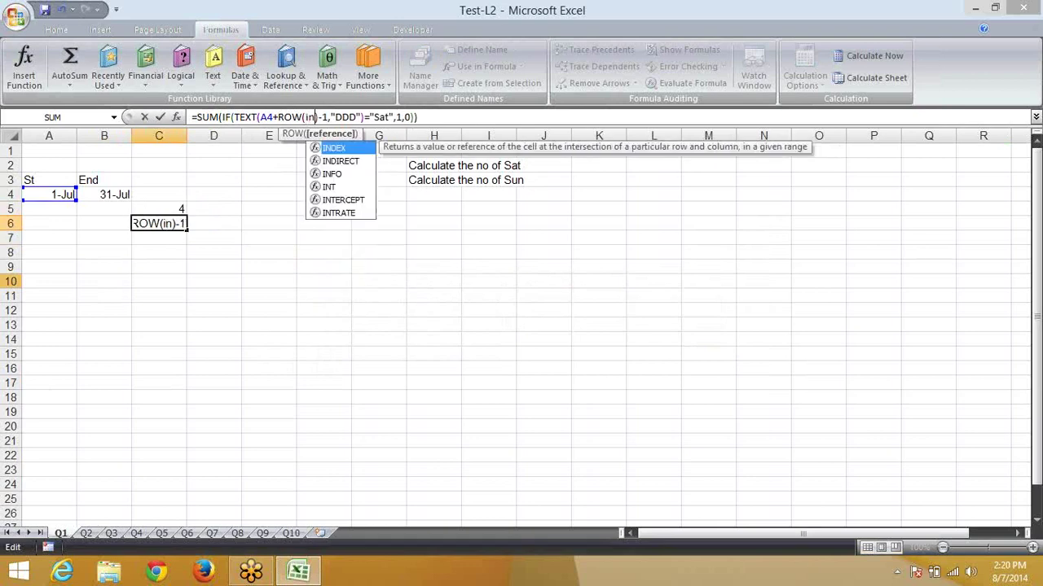
{"action": "type", "text": "D"}
{"action": "key", "text": "Down"}
{"action": "key", "text": "Tab"}
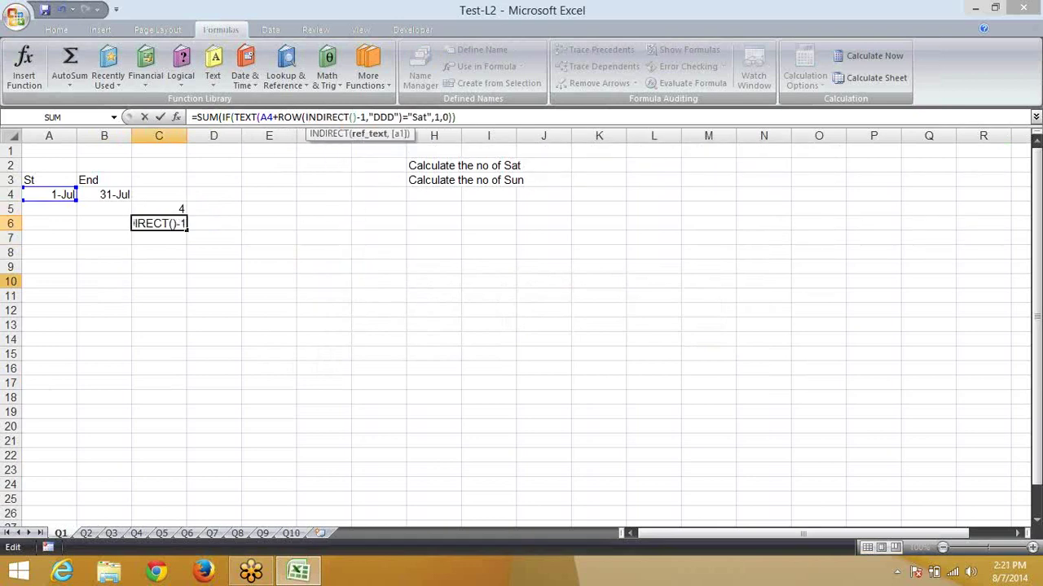
{"action": "type", "text": "\""}
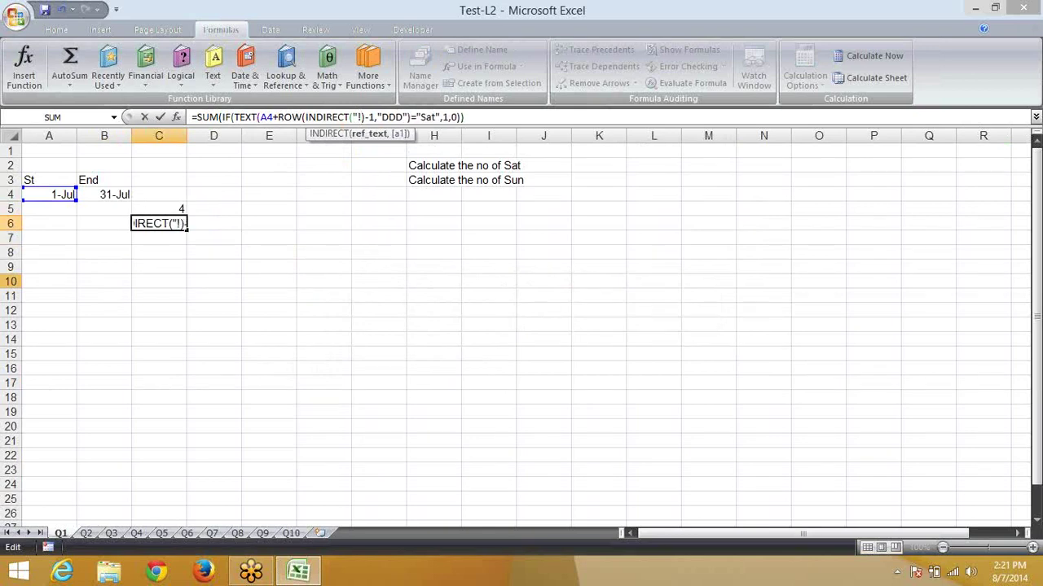
{"action": "type", "text": "1:"}
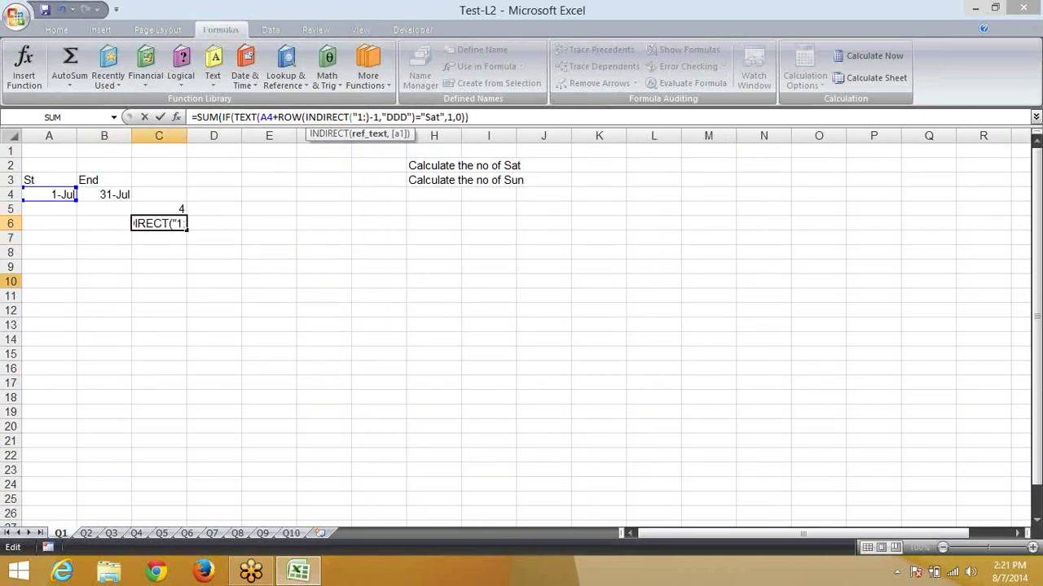
{"action": "type", "text": "\""}
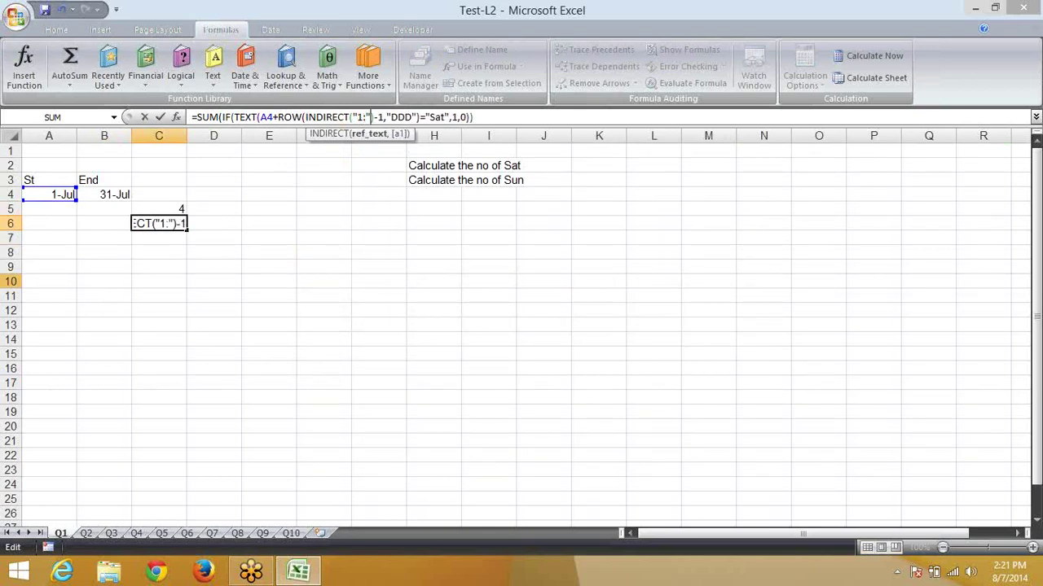
{"action": "type", "text": "&"}
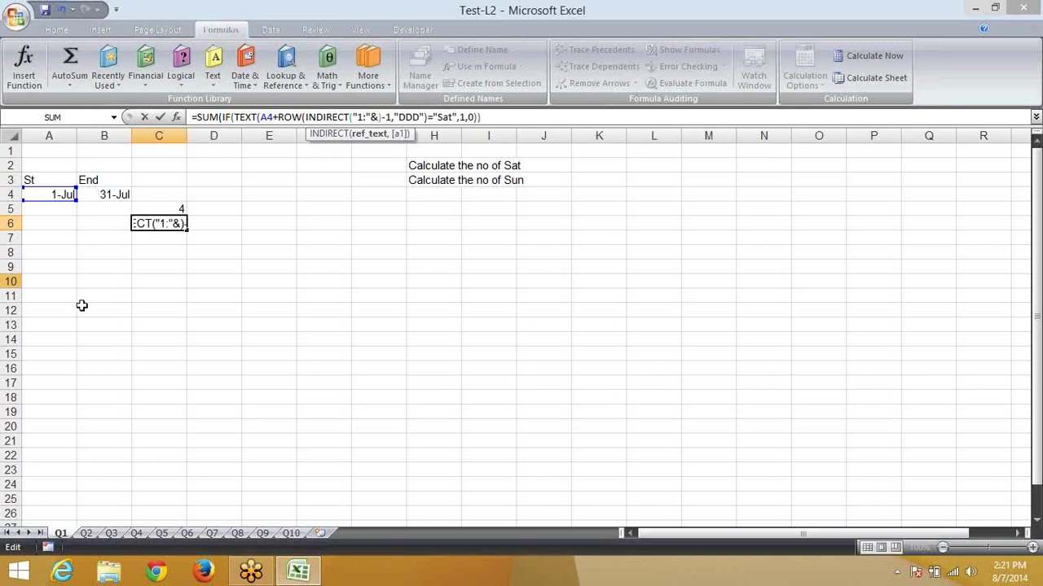
{"action": "left_click", "coordinate": [85, 195]}
{"action": "type", "text": "-"}
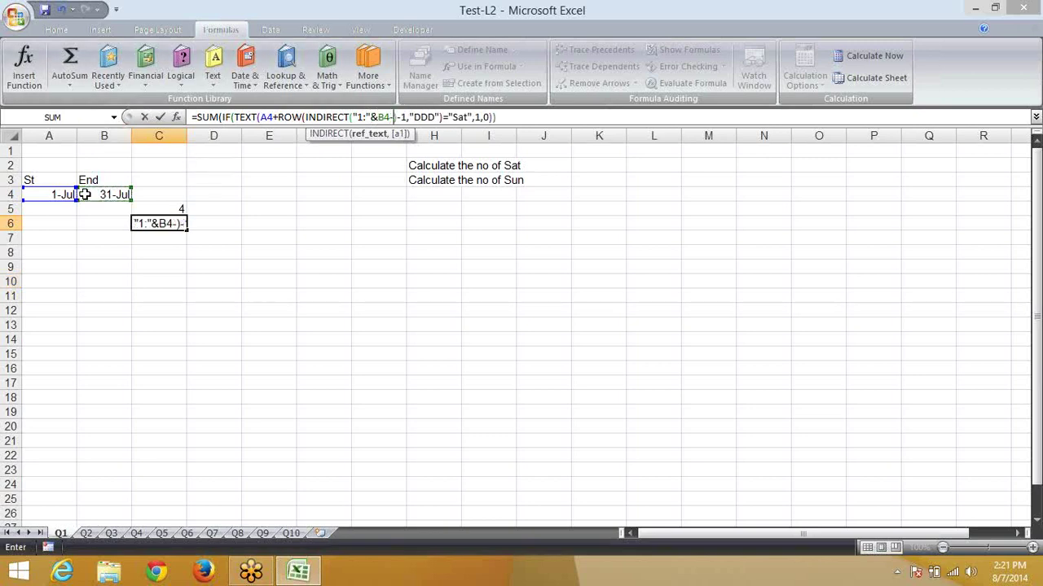
{"action": "left_click", "coordinate": [59, 193]}
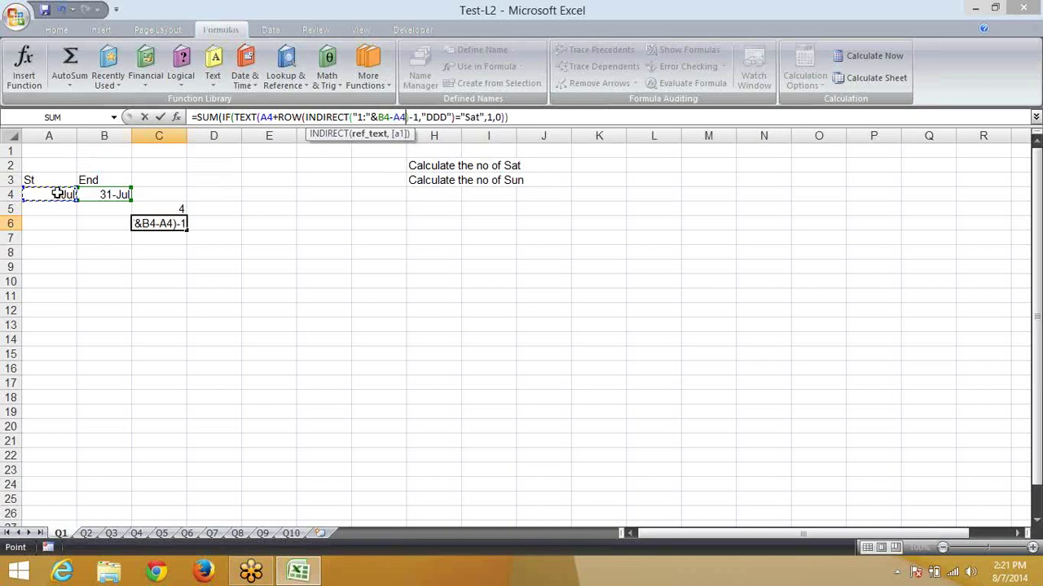
{"action": "type", "text": ")"}
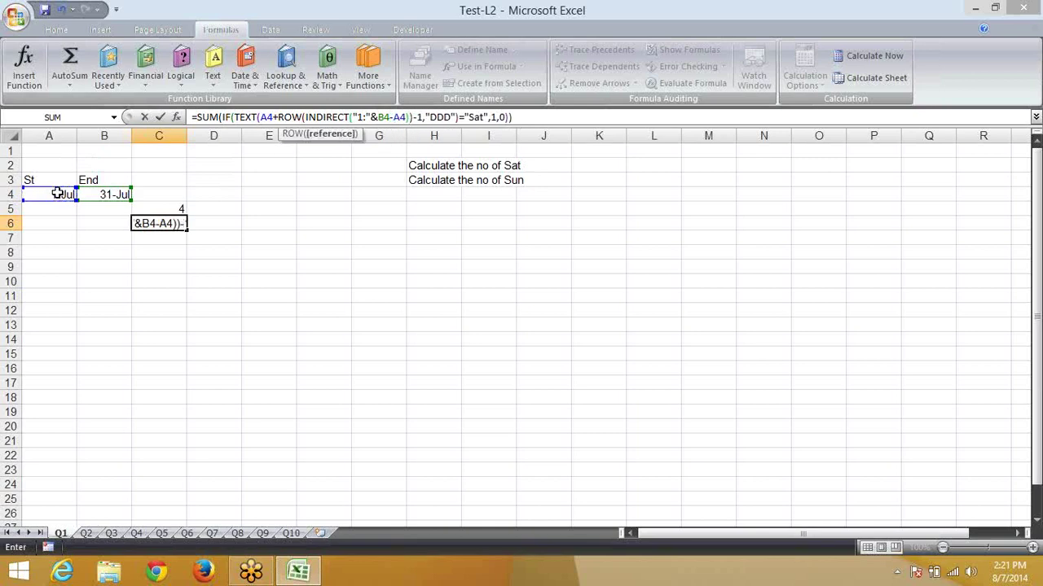
Commit C6's formula as an array formula, returning 4 Saturdays
{"action": "key", "text": "Return"}
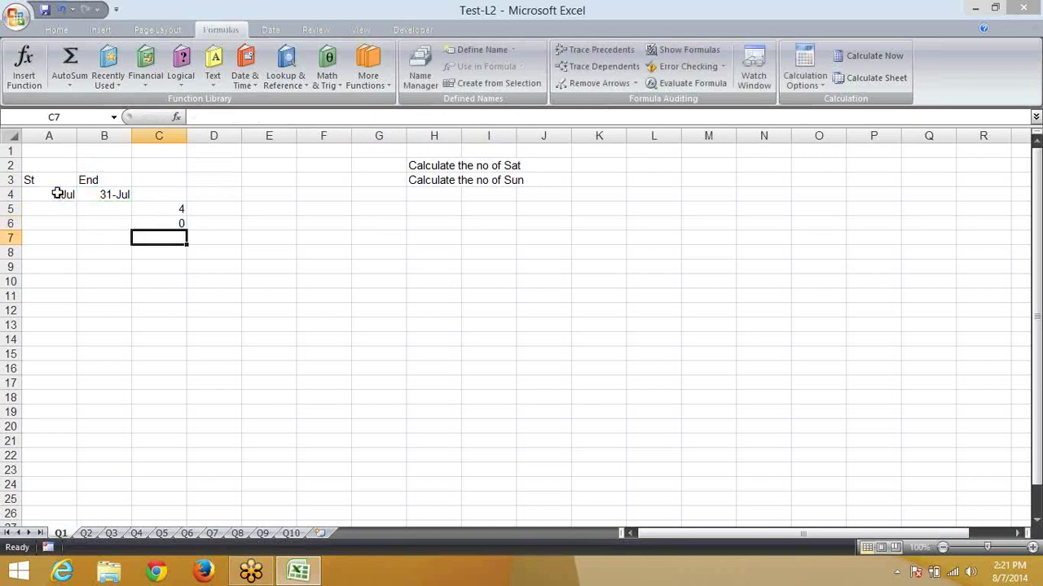
{"action": "key", "text": "Up"}
{"action": "key", "text": "F2"}
{"action": "key", "text": "ctrl+shift+Return"}
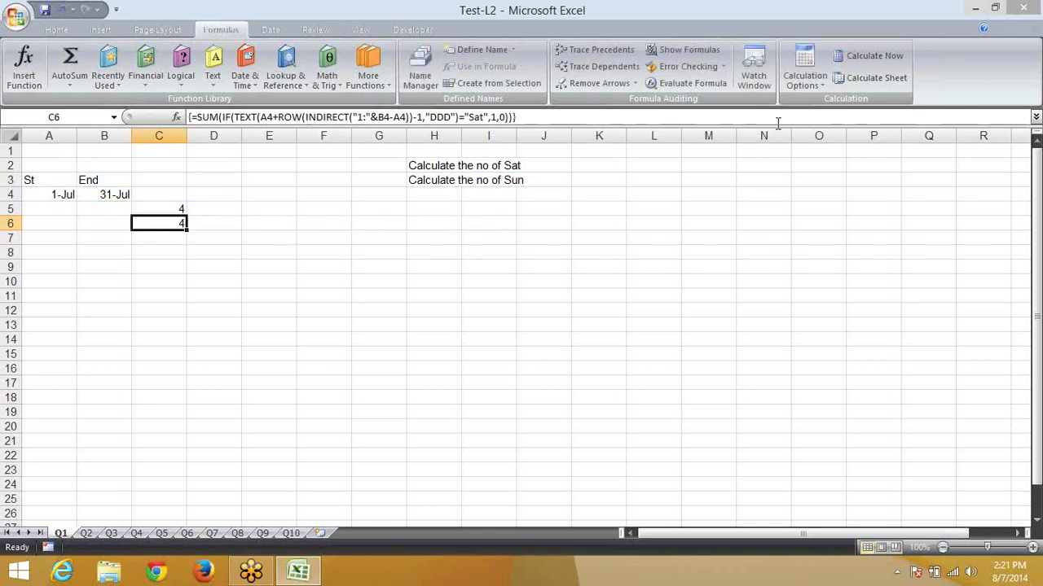
Evaluate C6's formula through A4, B4, the 30-day difference and INDIRECT("1:30")
{"action": "left_click", "coordinate": [697, 82]}
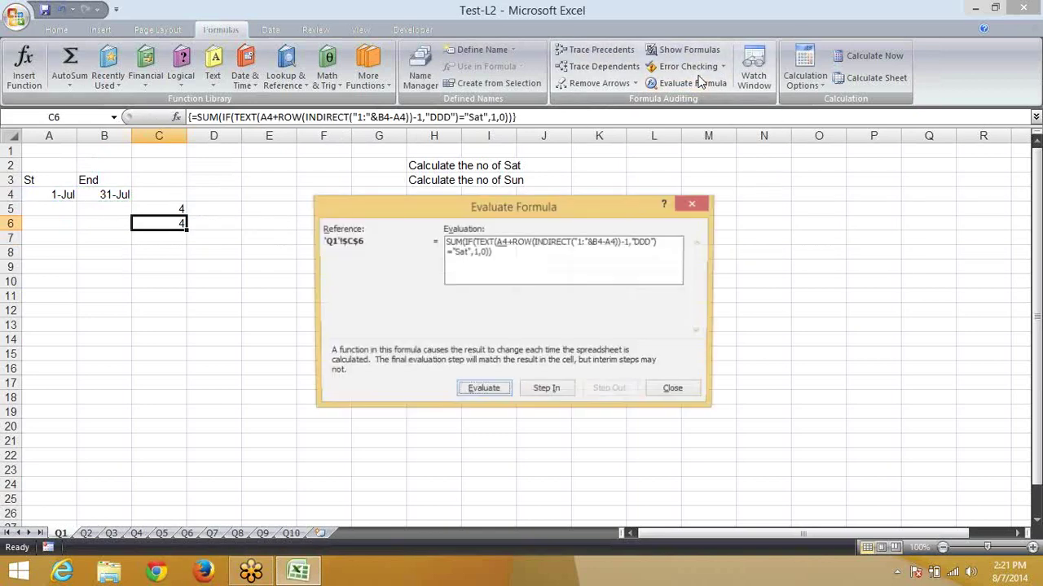
{"action": "left_click", "coordinate": [481, 389]}
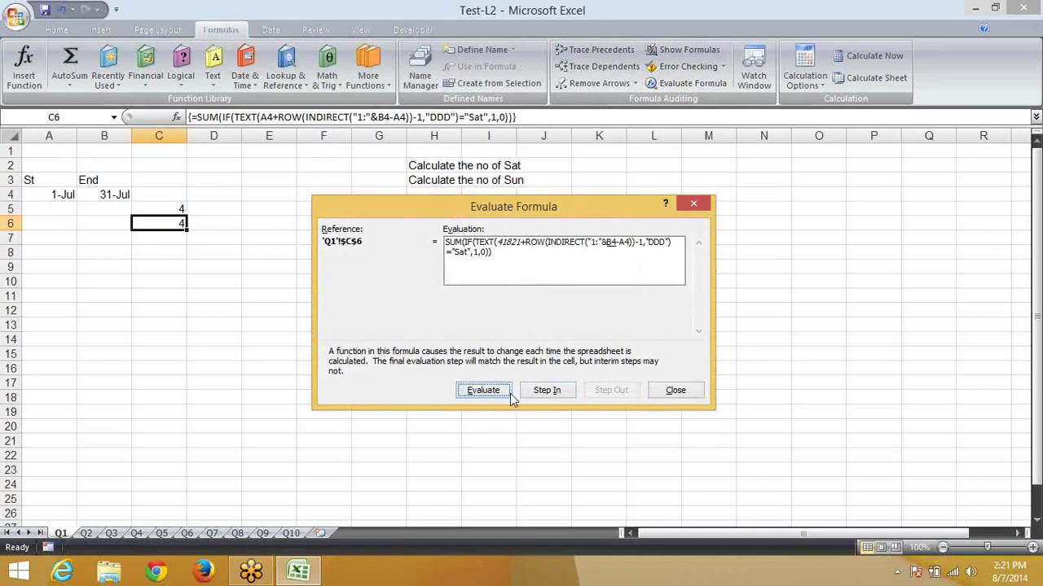
{"action": "left_click", "coordinate": [497, 397]}
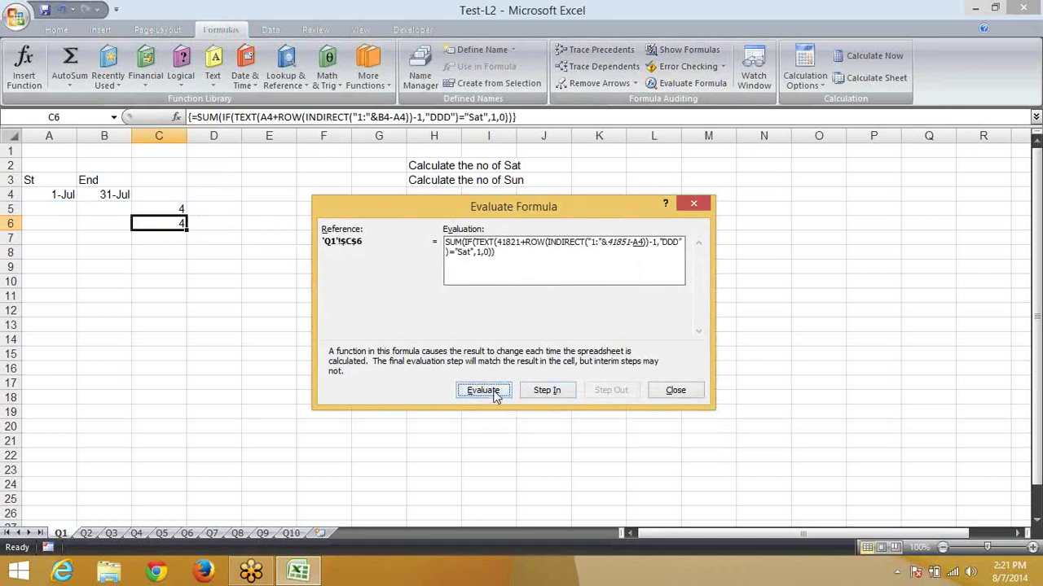
{"action": "left_click", "coordinate": [496, 397]}
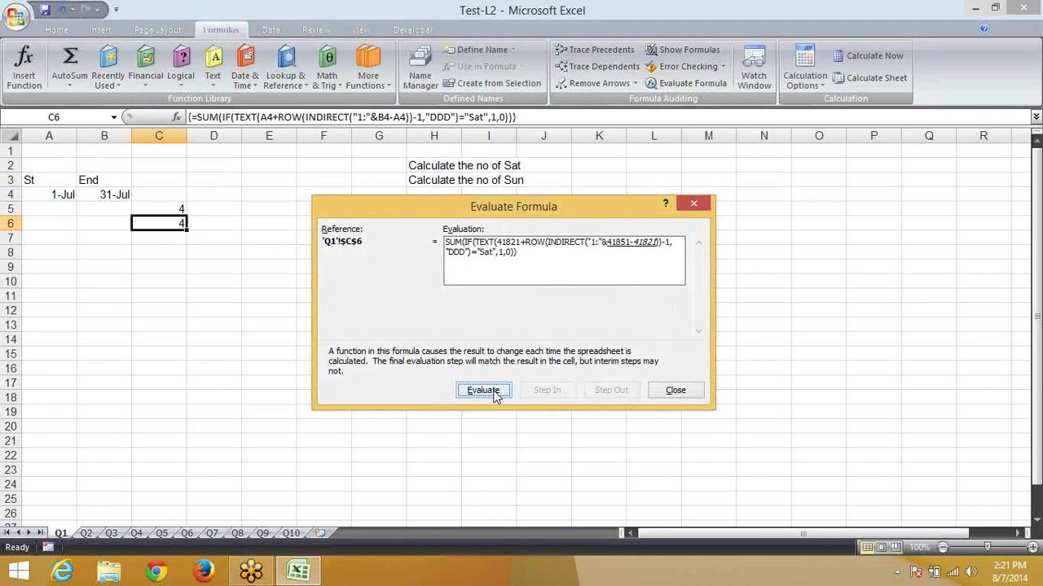
{"action": "left_click", "coordinate": [495, 396]}
{"action": "left_click", "coordinate": [495, 396]}
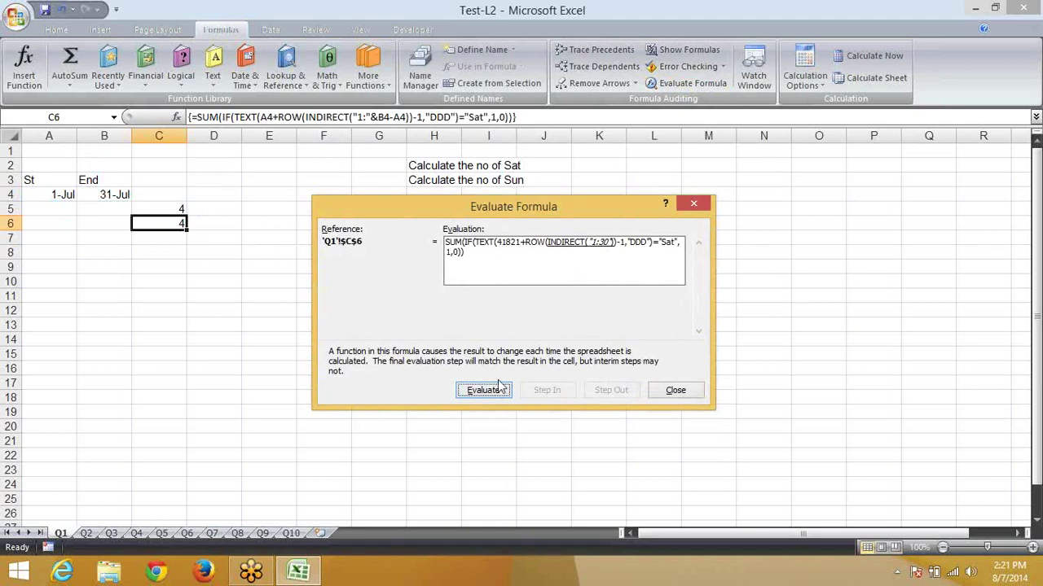
{"action": "left_click", "coordinate": [501, 390]}
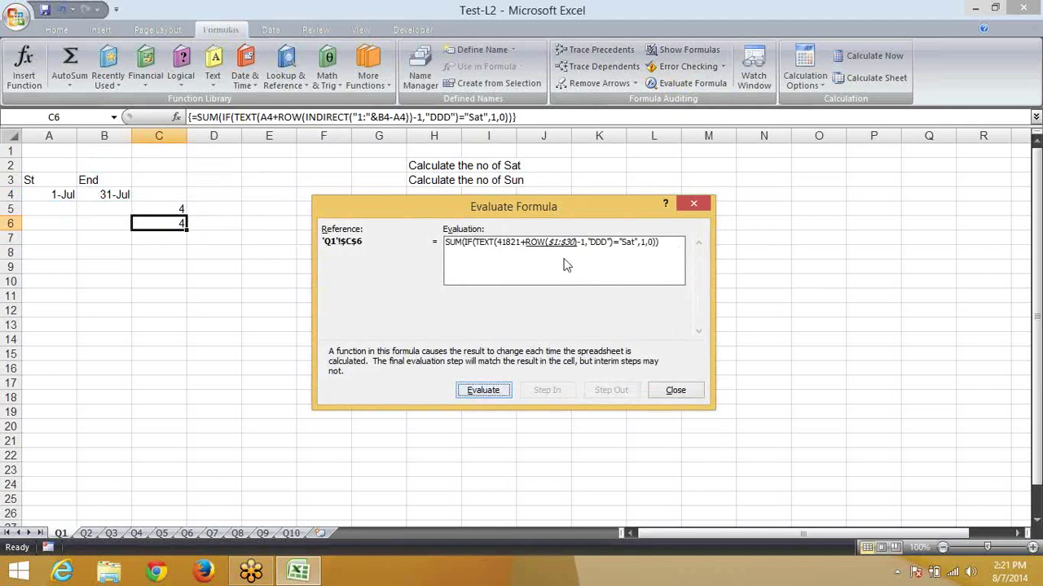
Continue evaluating the dates 41821–41850 and the Sat comparisons to the final result 4
{"action": "left_click", "coordinate": [485, 393]}
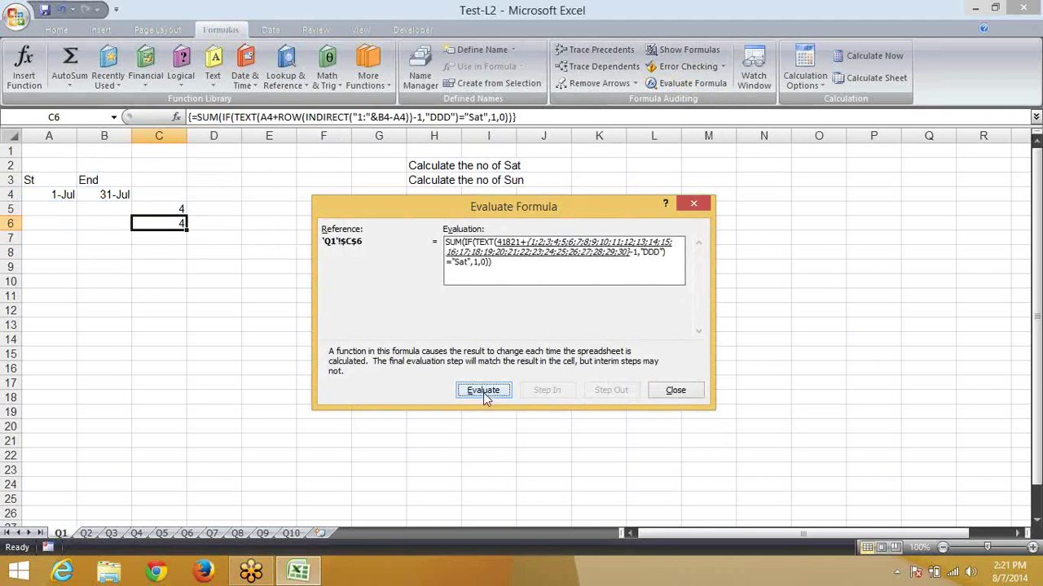
{"action": "left_click", "coordinate": [487, 393]}
{"action": "left_click", "coordinate": [489, 393]}
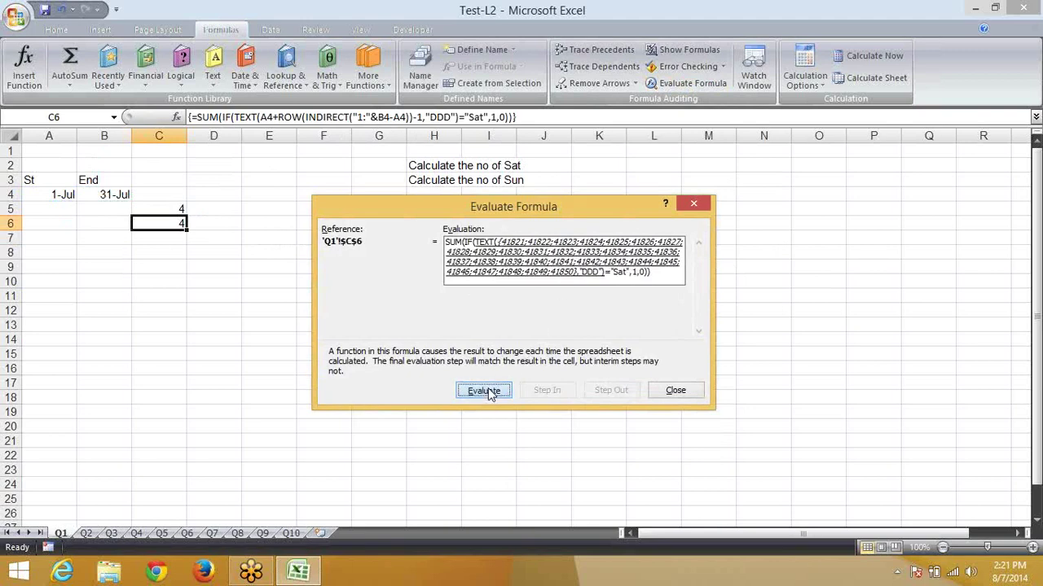
{"action": "left_click", "coordinate": [489, 395]}
{"action": "left_click", "coordinate": [490, 395]}
{"action": "left_click", "coordinate": [490, 395]}
{"action": "left_click", "coordinate": [490, 394]}
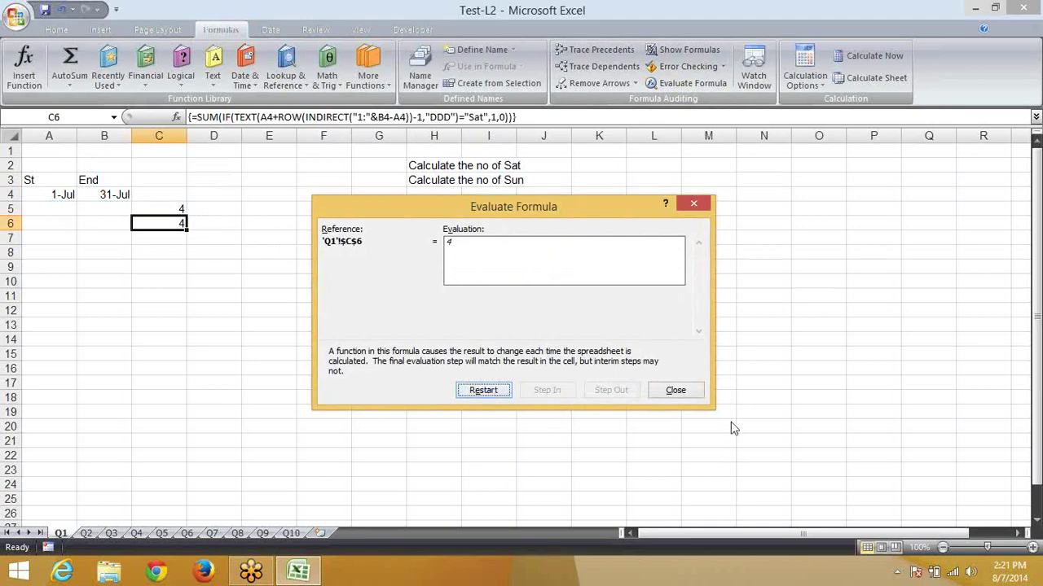
Close the evaluation and set B4's end date to today (7-Aug), so C6 shows 5
{"action": "left_click", "coordinate": [700, 391]}
{"action": "left_click", "coordinate": [106, 181]}
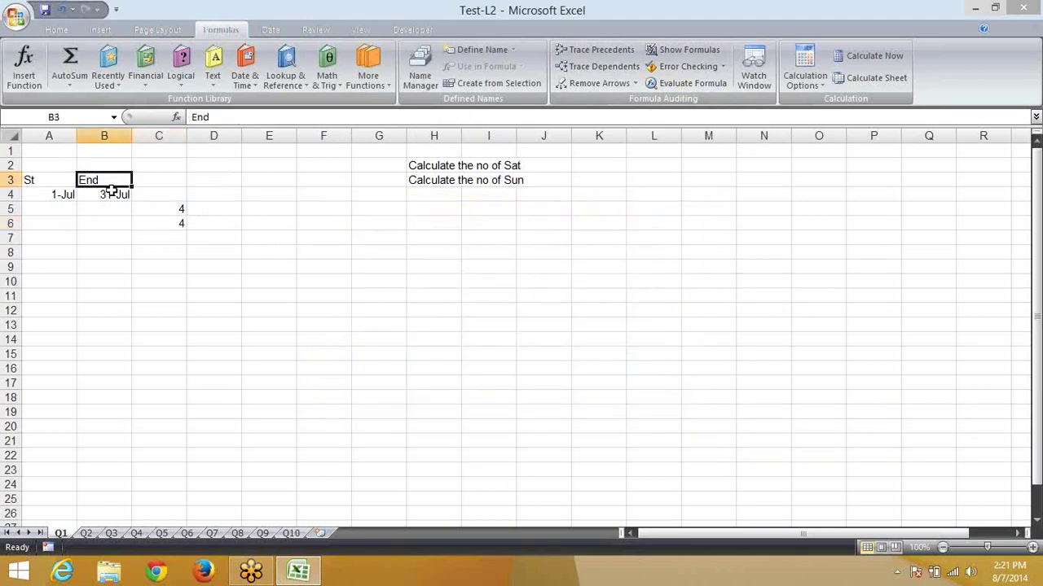
{"action": "left_click", "coordinate": [109, 194]}
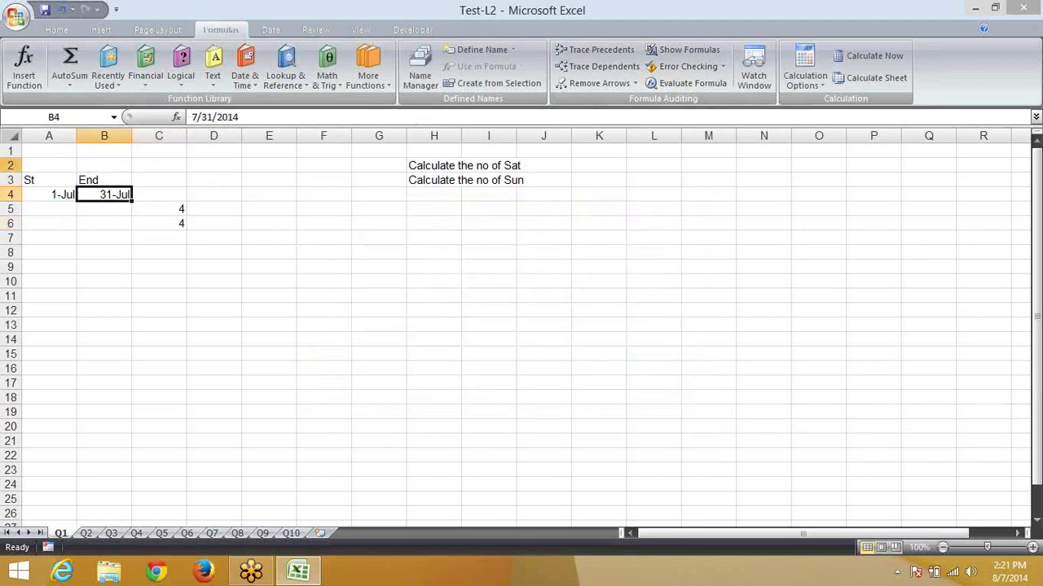
{"action": "key", "text": "ctrl+semicolon"}
{"action": "key", "text": "Return"}
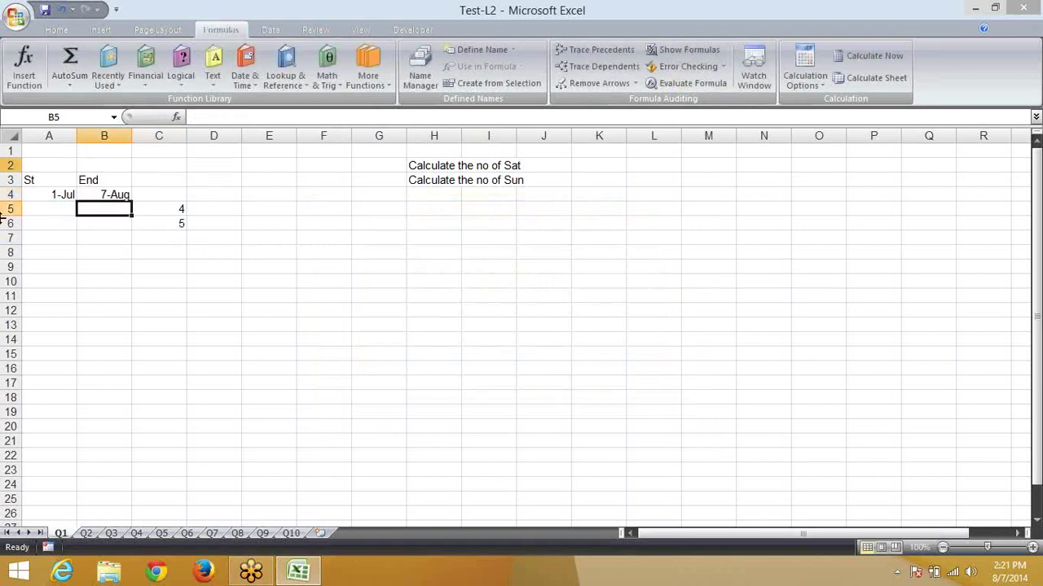
{"action": "left_click", "coordinate": [163, 226]}
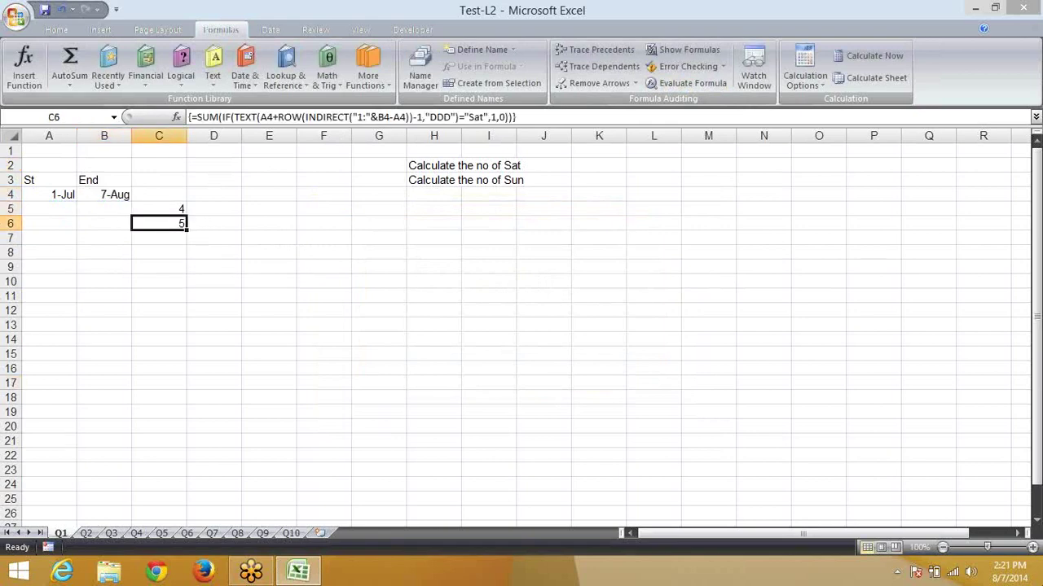
Check the system calendar, then view C6's array formula in the formula bar
{"action": "left_click", "coordinate": [1006, 568]}
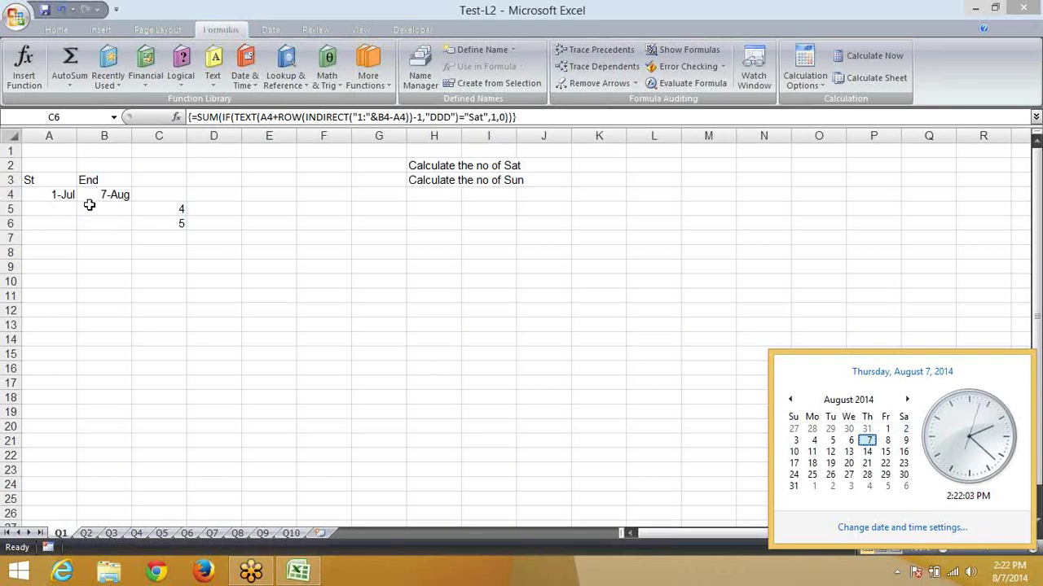
{"action": "left_click", "coordinate": [139, 237]}
{"action": "left_click", "coordinate": [145, 222]}
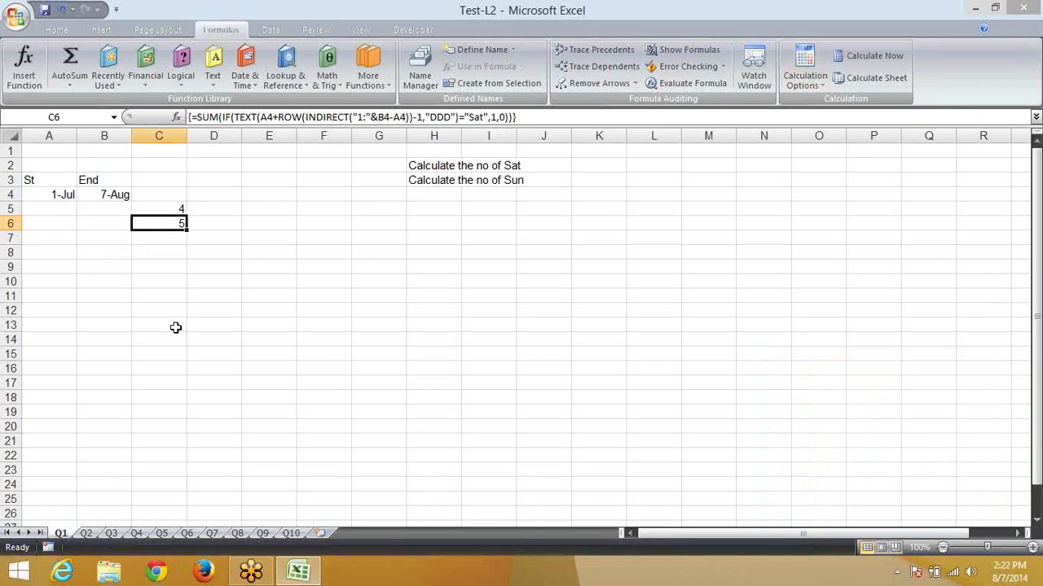
Switch to the Q2 sheet and enter 1-Aug as the date in A3
{"action": "left_click", "coordinate": [86, 533]}
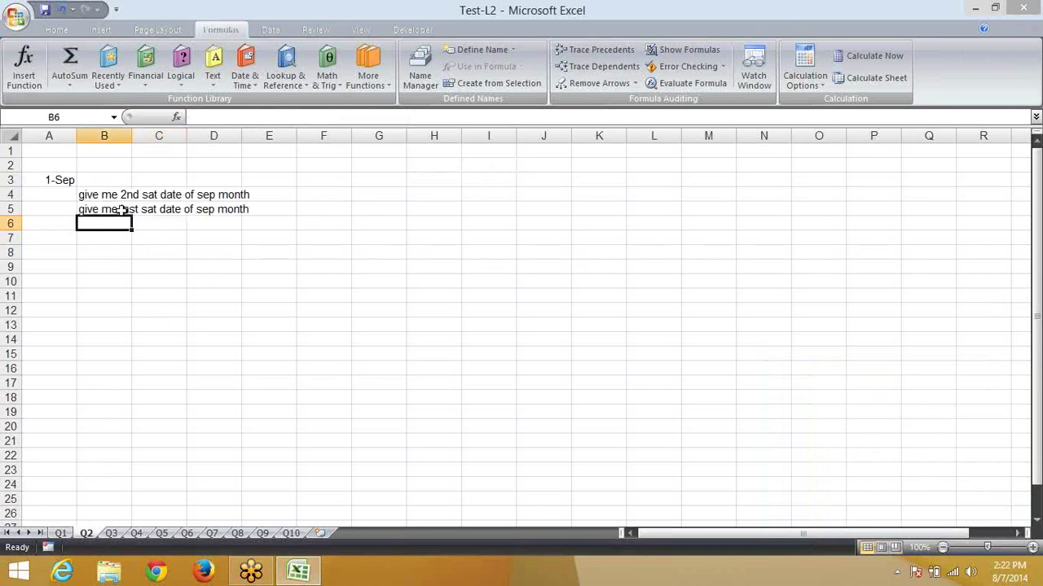
{"action": "left_click", "coordinate": [36, 168]}
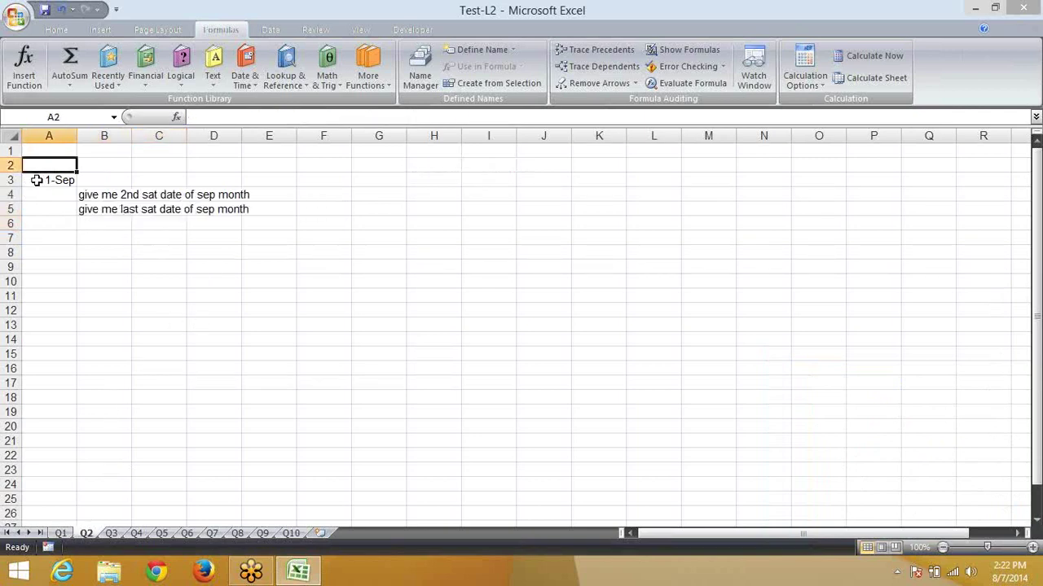
{"action": "left_click", "coordinate": [37, 180]}
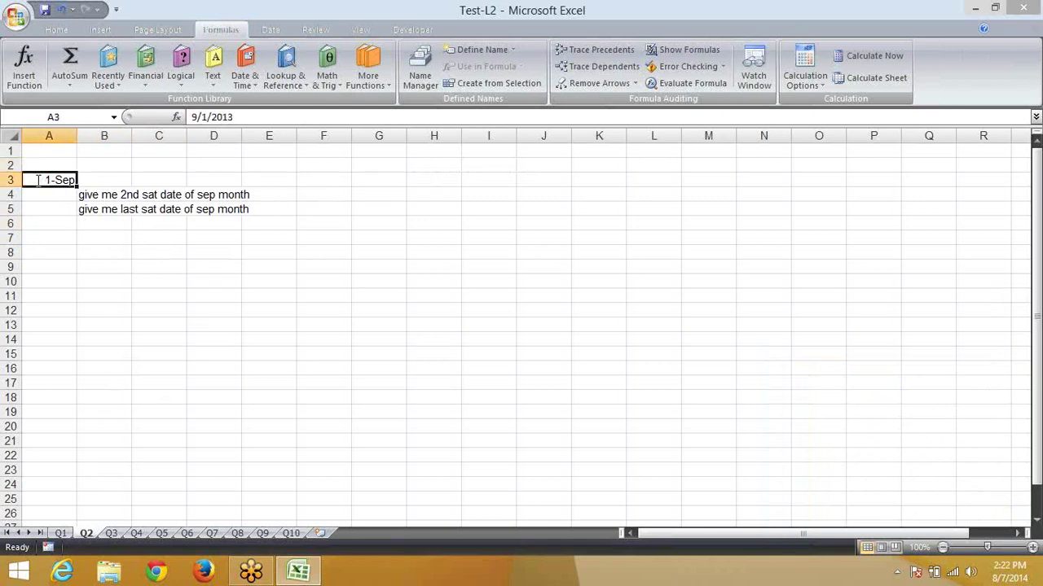
{"action": "type", "text": "1-"}
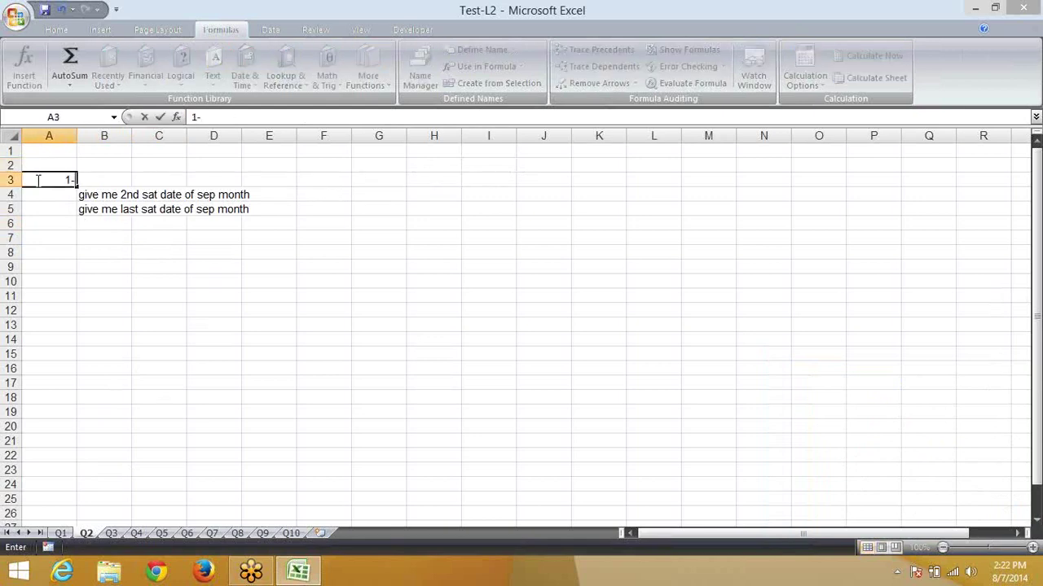
{"action": "type", "text": "aug"}
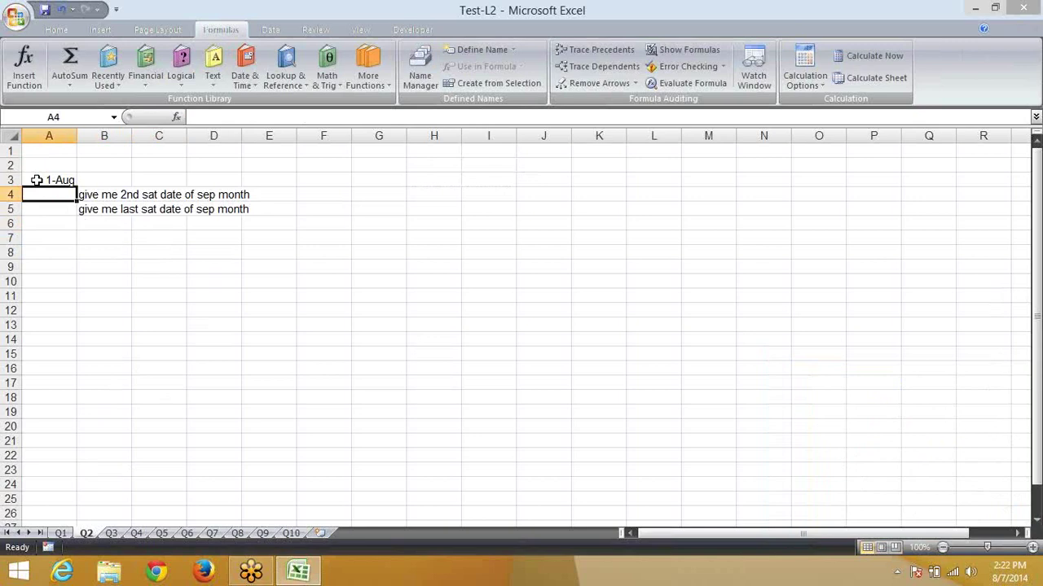
{"action": "key", "text": "Down"}
Move to F3 and enter a trial date of 1/1 there
{"action": "key", "text": "Right"}
{"action": "key", "text": "Right"}
{"action": "key", "text": "Down"}
{"action": "key", "text": "Left"}
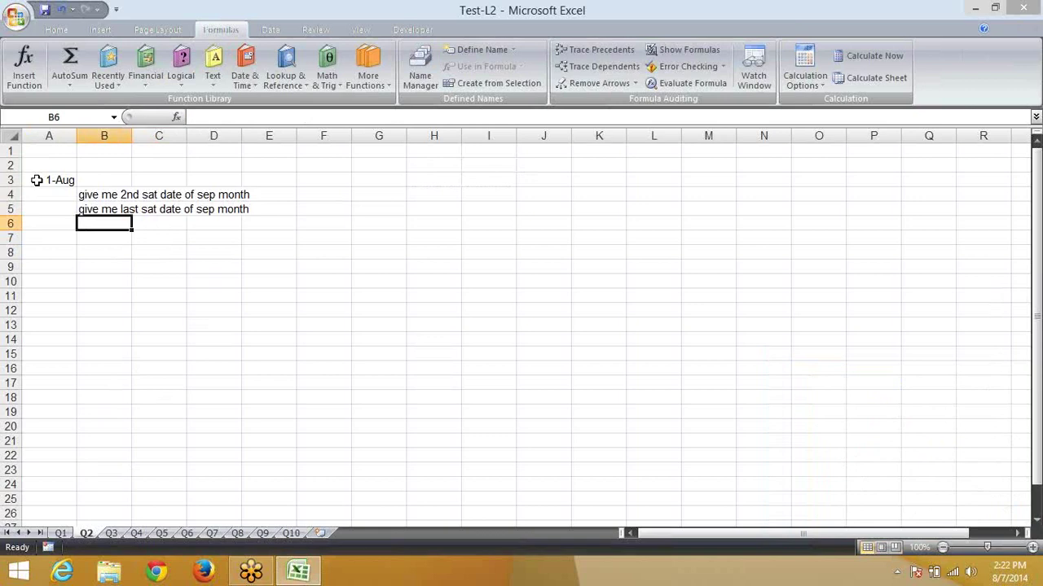
{"action": "key", "text": "Down"}
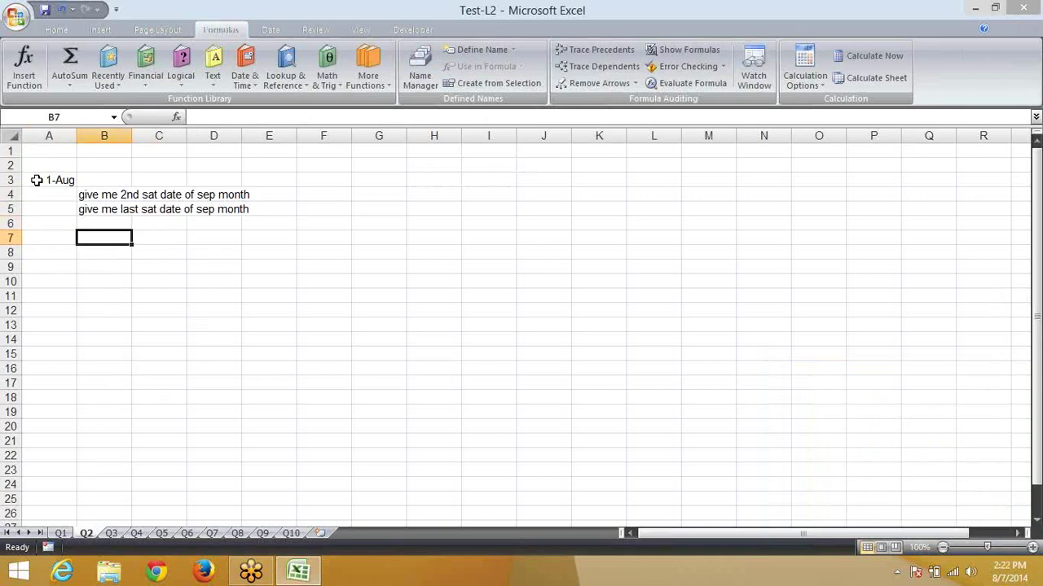
{"action": "key", "text": "Right"}
{"action": "key", "text": "Right"}
{"action": "key", "text": "Right"}
{"action": "key", "text": "Right"}
{"action": "key", "text": "Right"}
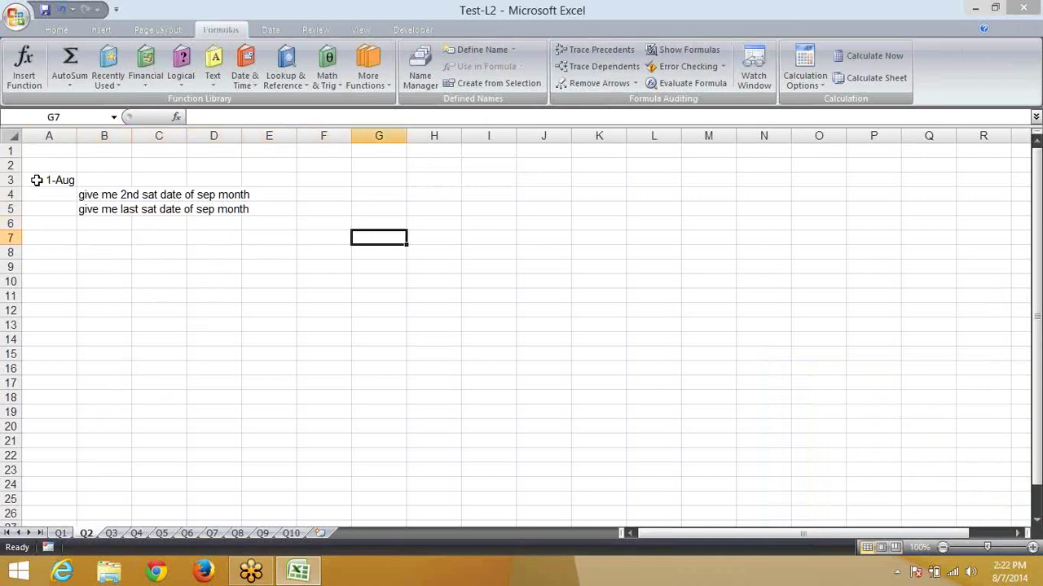
{"action": "key", "text": "Up"}
{"action": "key", "text": "Up"}
{"action": "key", "text": "Up"}
{"action": "key", "text": "Up"}
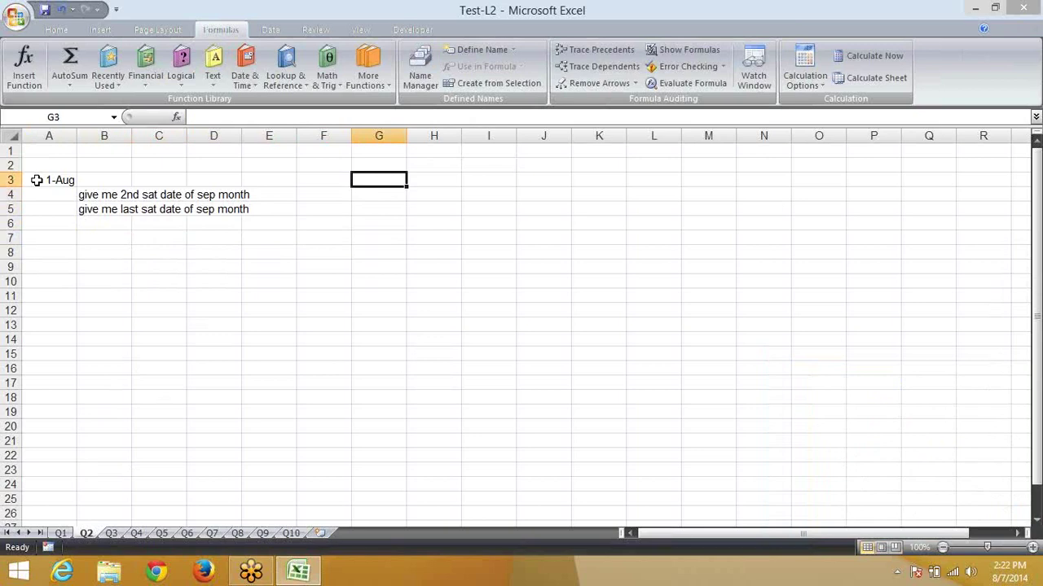
{"action": "key", "text": "Left"}
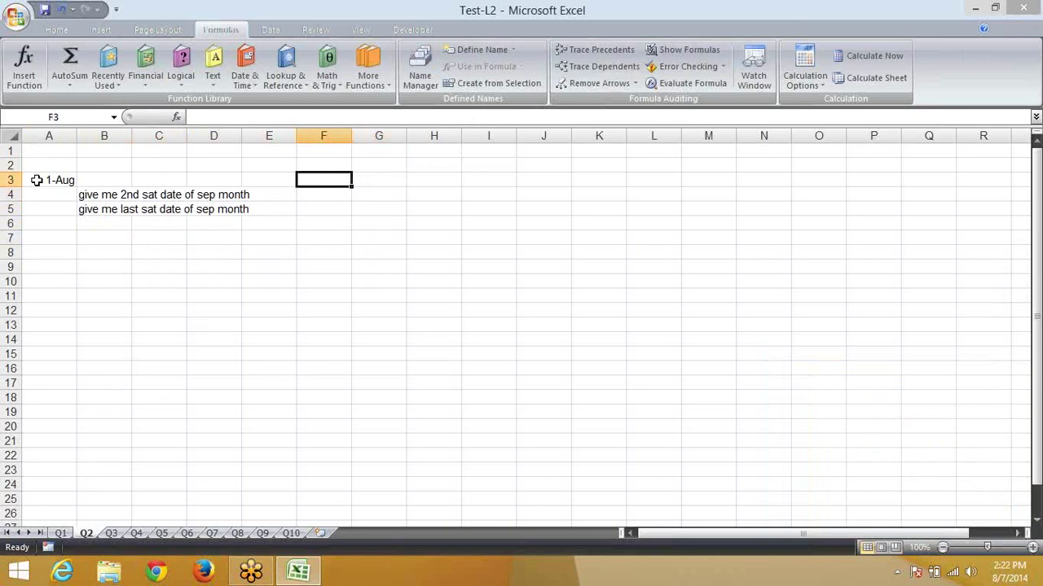
{"action": "key", "text": "Left"}
{"action": "key", "text": "Left"}
{"action": "key", "text": "Right"}
{"action": "key", "text": "Right"}
{"action": "key", "text": "Right"}
{"action": "key", "text": "Left"}
{"action": "type", "text": "1"}
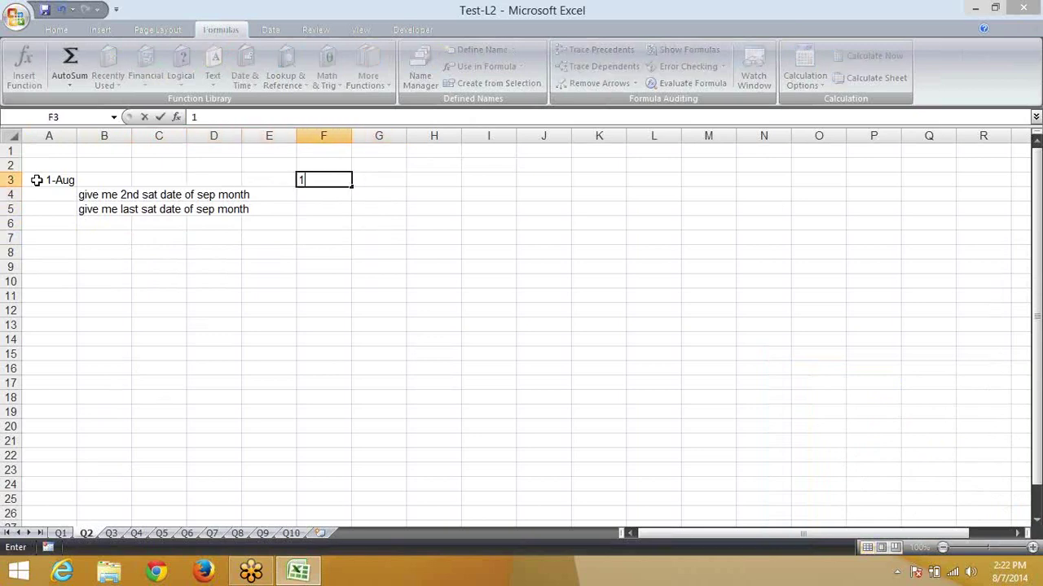
{"action": "type", "text": "/1"}
{"action": "key", "text": "Return"}
Widen column F and replace F3's entry with 1-Aug
{"action": "key", "text": "Up"}
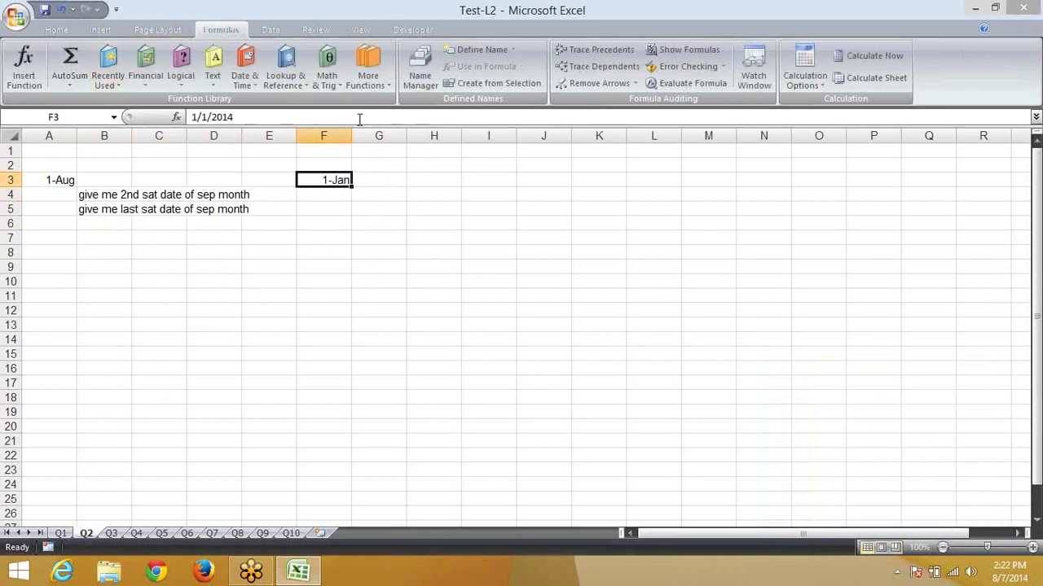
{"action": "left_click_drag", "start_coordinate": [352, 133], "coordinate": [368, 133]}
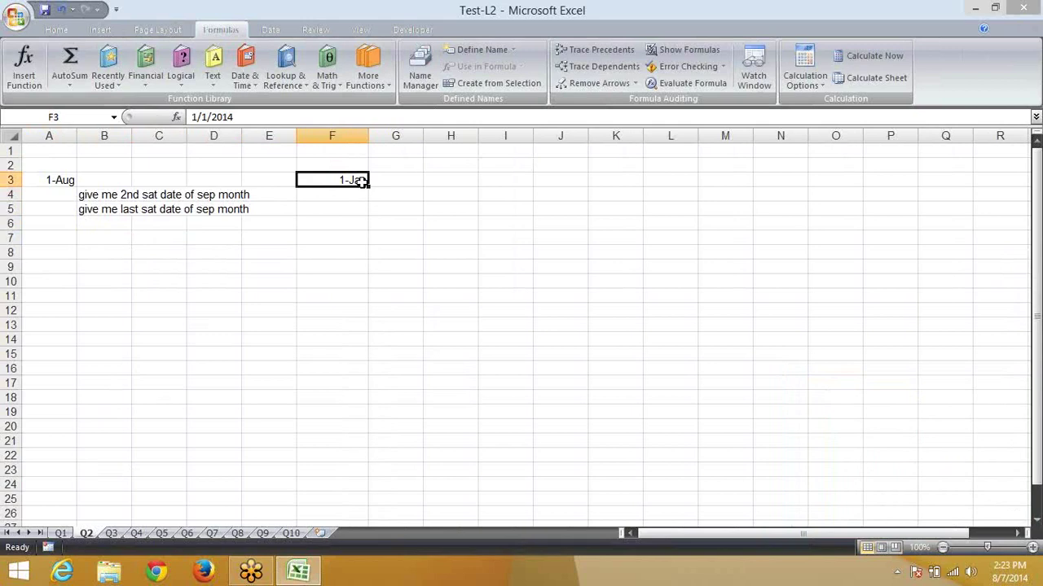
{"action": "type", "text": "1-au"}
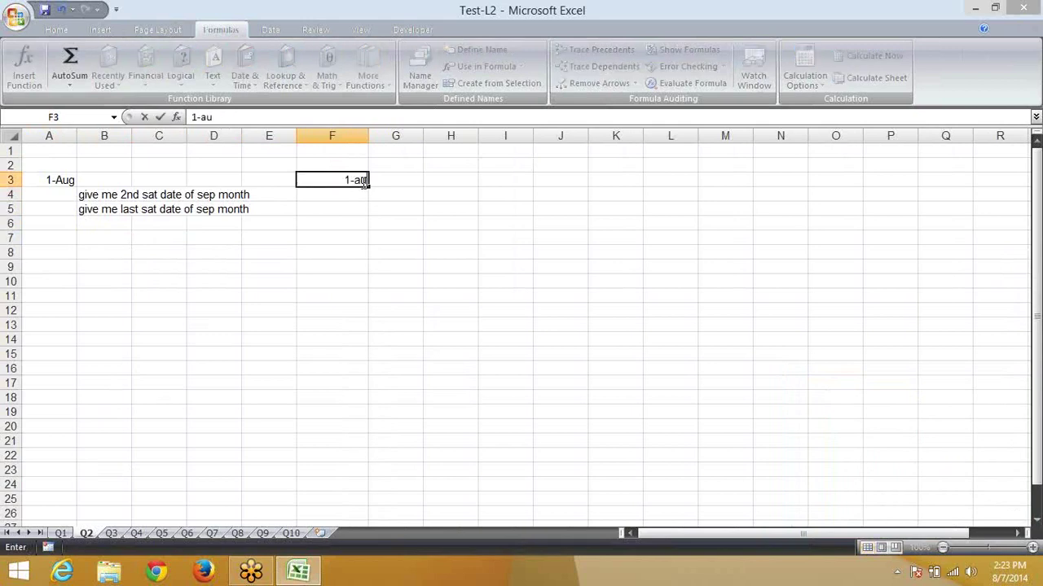
{"action": "type", "text": "g"}
{"action": "key", "text": "ctrl+Return"}
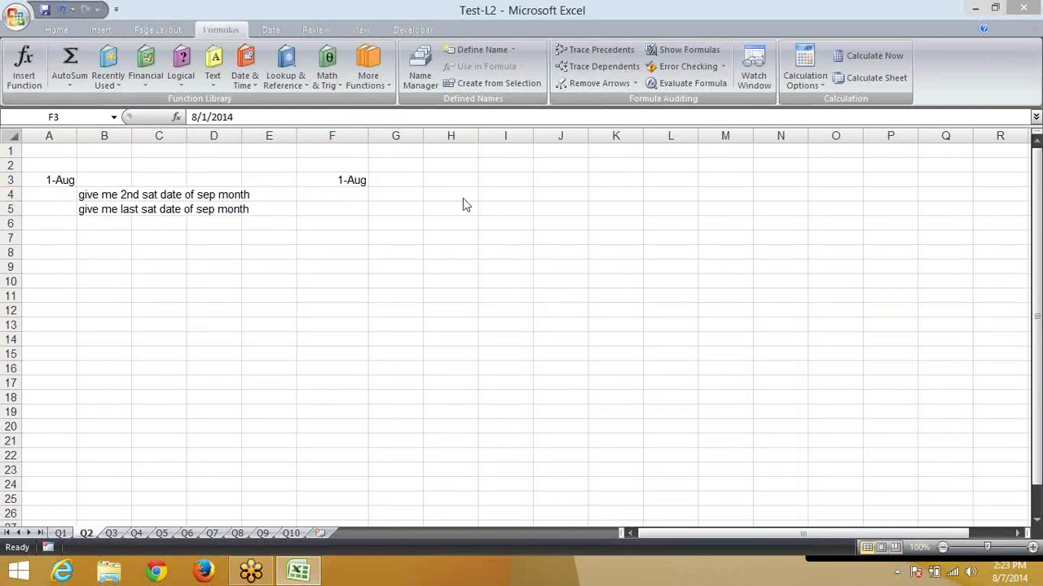
{"action": "left_click", "coordinate": [359, 180]}
Fill column F with dates through 31-Aug and enter =TEXT(F3,"DDD") in G3
{"action": "mouse_move", "coordinate": [369, 187]}
{"action": "left_mouse_down"}
{"action": "mouse_move", "coordinate": [310, 467]}
{"action": "mouse_move", "coordinate": [362, 268]}
{"action": "mouse_move", "coordinate": [371, 303]}
{"action": "left_mouse_up"}
{"action": "scroll", "coordinate": [408, 270], "scroll_direction": "up", "scroll_amount": 5}
{"action": "scroll", "coordinate": [391, 202], "scroll_direction": "up", "scroll_amount": 3}
{"action": "left_click", "coordinate": [395, 180]}
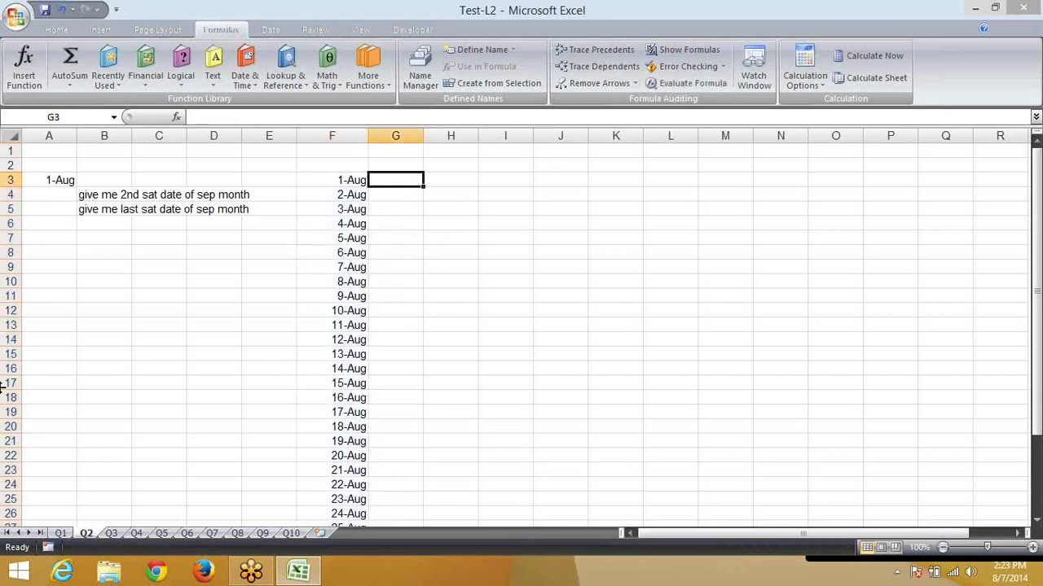
{"action": "type", "text": "="}
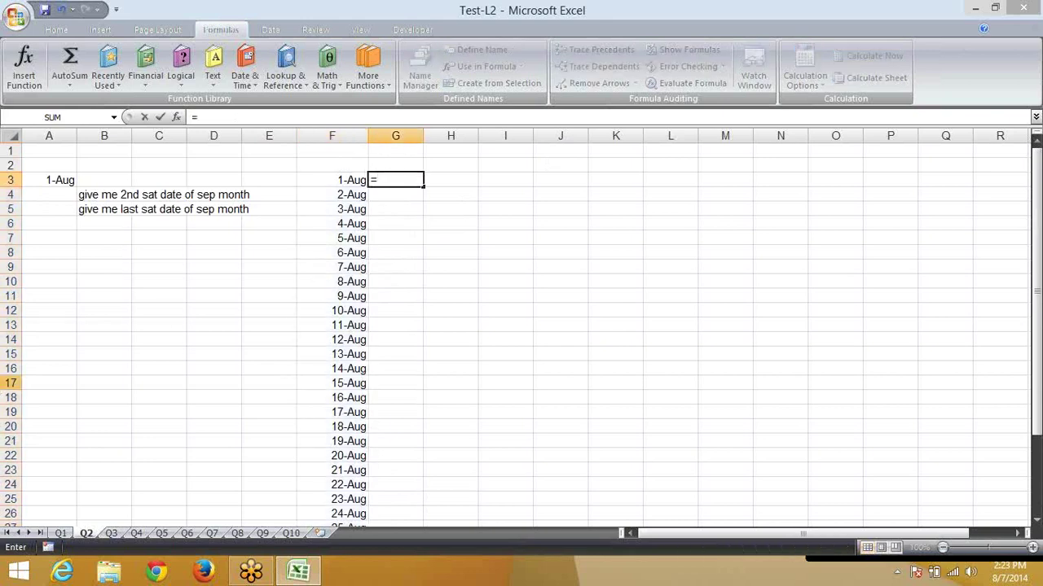
{"action": "type", "text": "t"}
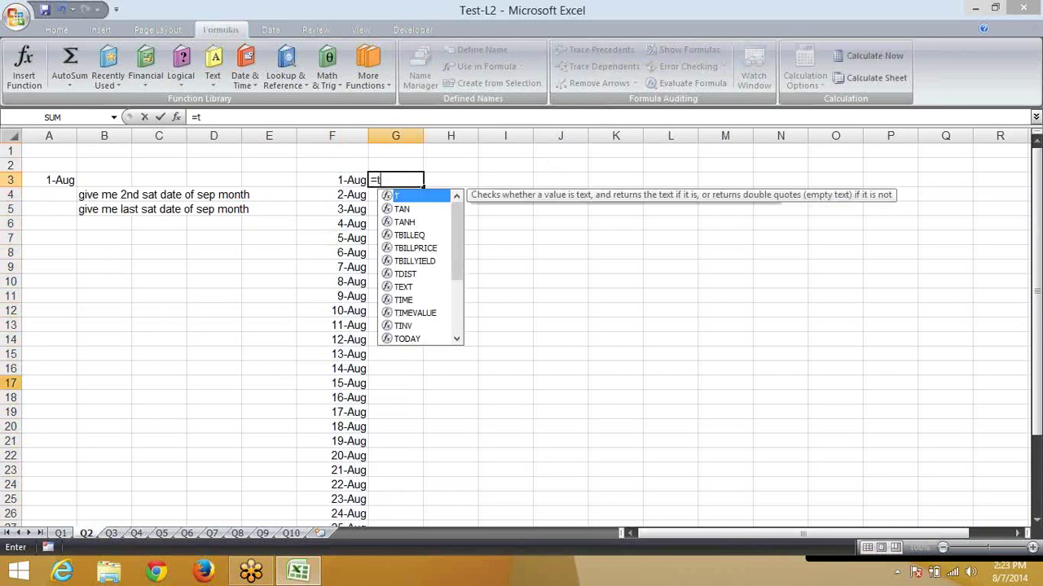
{"action": "type", "text": "ex"}
{"action": "key", "text": "Tab"}
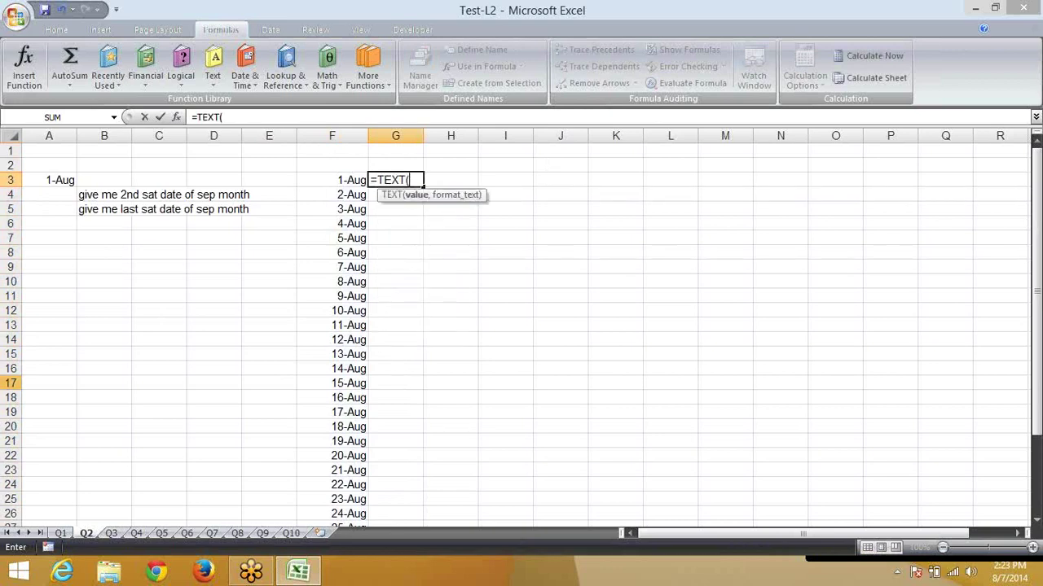
{"action": "type", "text": "F3,\"DD"}
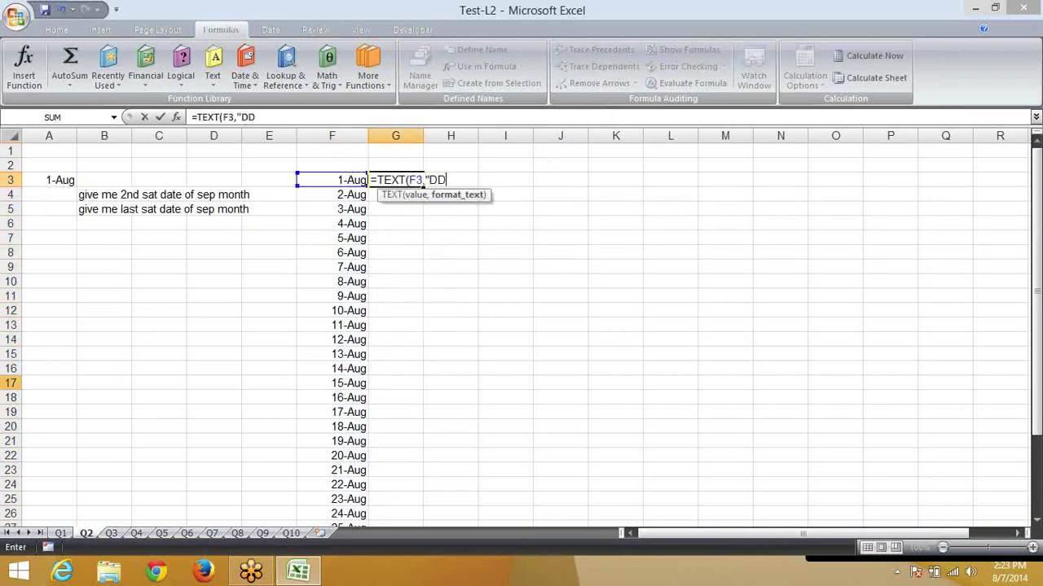
{"action": "type", "text": "D\""}
{"action": "key", "text": "Return"}
Copy the weekday formula down G3:G33 beside every August date
{"action": "key", "text": "Left"}
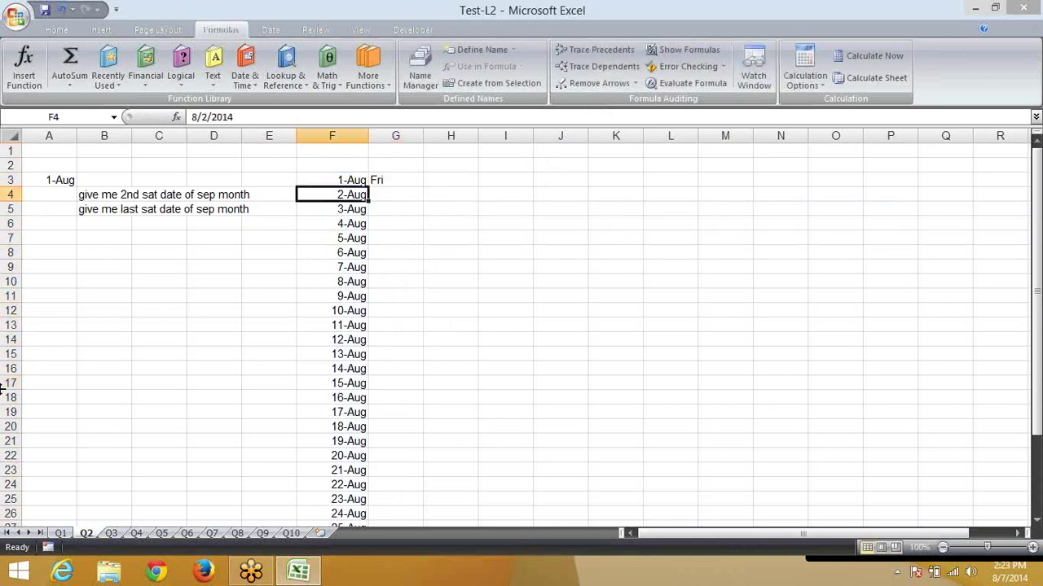
{"action": "key", "text": "ctrl+Down"}
{"action": "key", "text": "Right"}
{"action": "key", "text": "ctrl+shift+Up"}
{"action": "key", "text": "ctrl+d"}
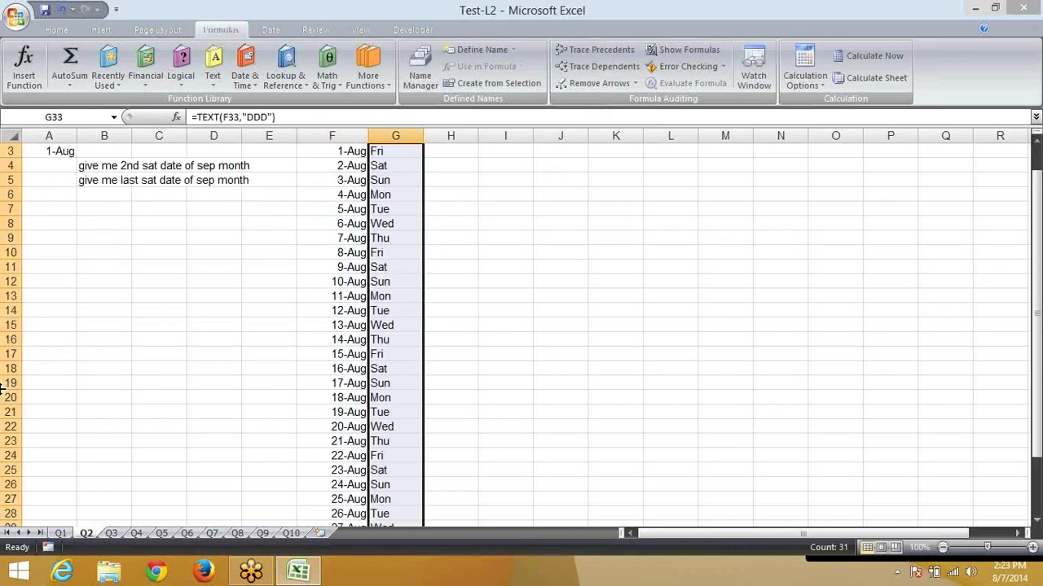
{"action": "key", "text": "ctrl+Up"}
{"action": "key", "text": "Up"}
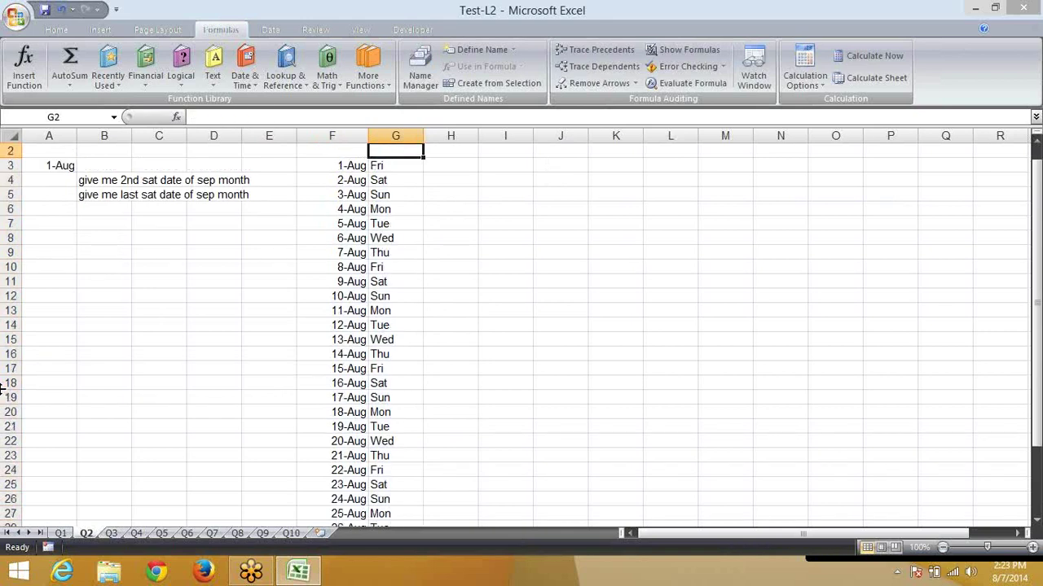
{"action": "key", "text": "Up"}
{"action": "key", "text": "Down"}
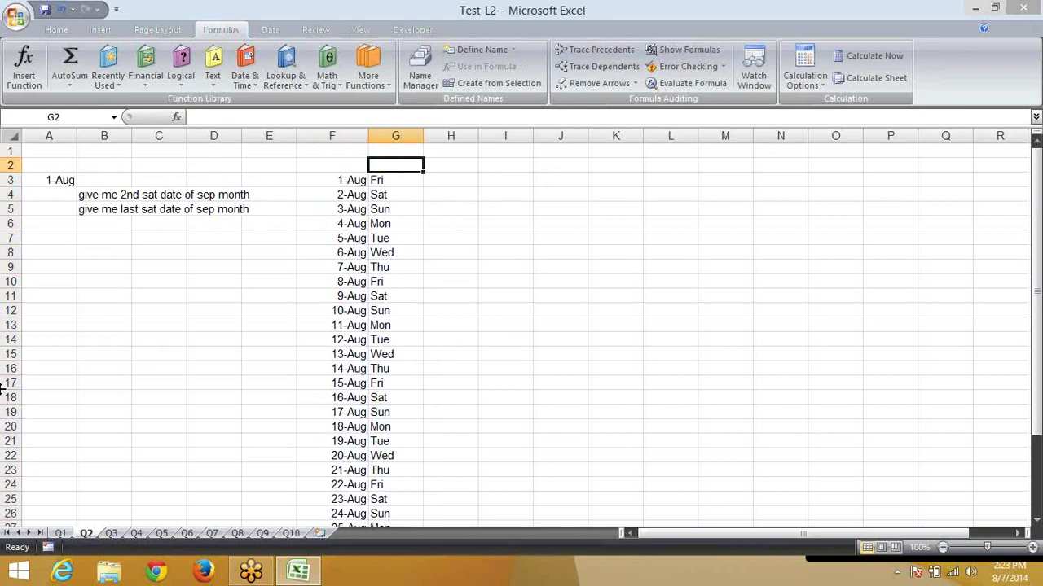
Enter =IF(G3="Sat",F3) in H3 to flag Saturdays with their date serial
{"action": "left_click", "coordinate": [476, 176]}
{"action": "type", "text": "=if("}
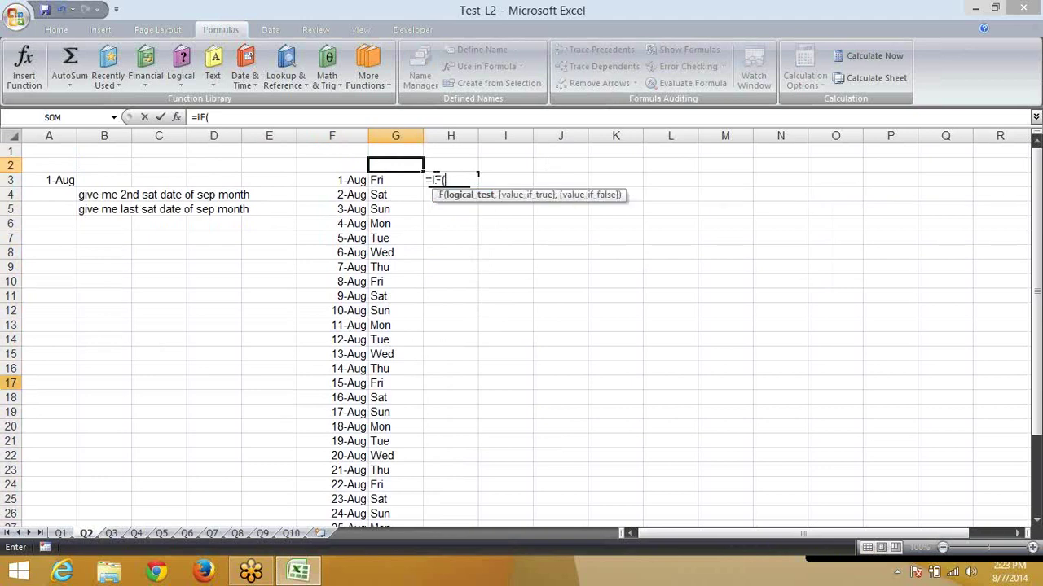
{"action": "left_click", "coordinate": [395, 180]}
{"action": "type", "text": "="}
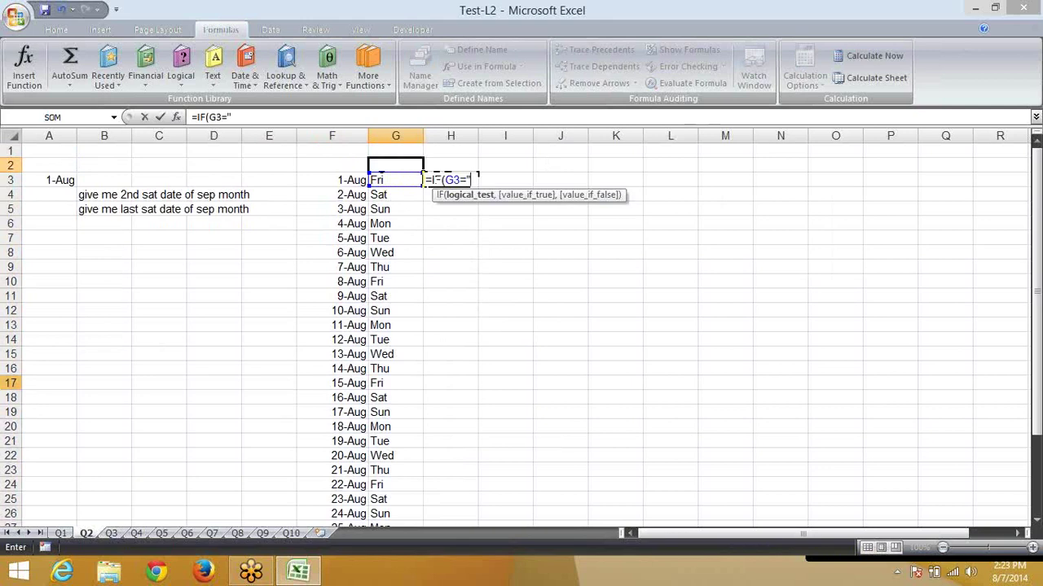
{"action": "type", "text": "\"Sat"}
{"action": "type", "text": "\","}
{"action": "left_click", "coordinate": [331, 180]}
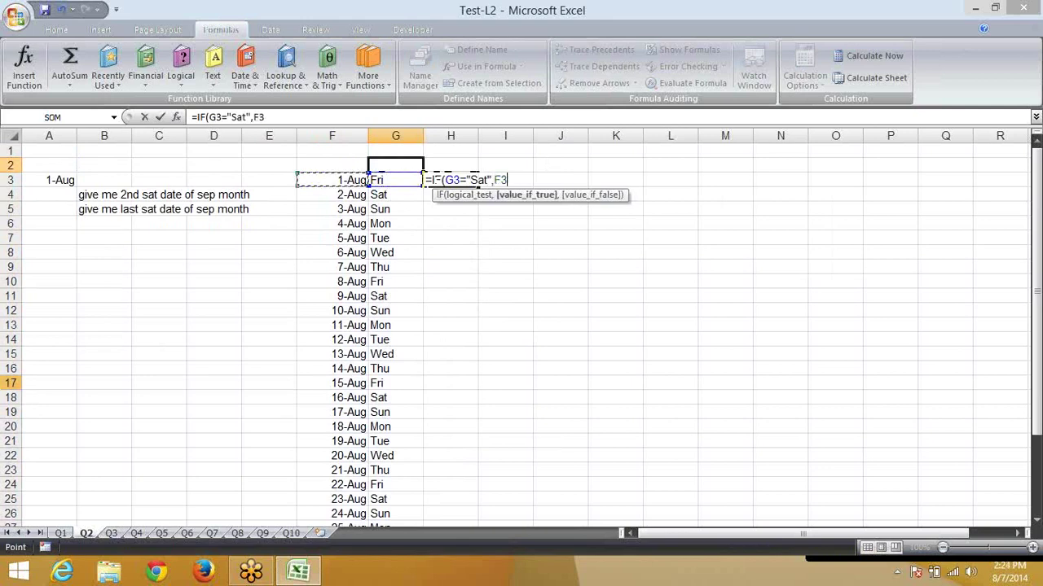
{"action": "key", "text": "Return"}
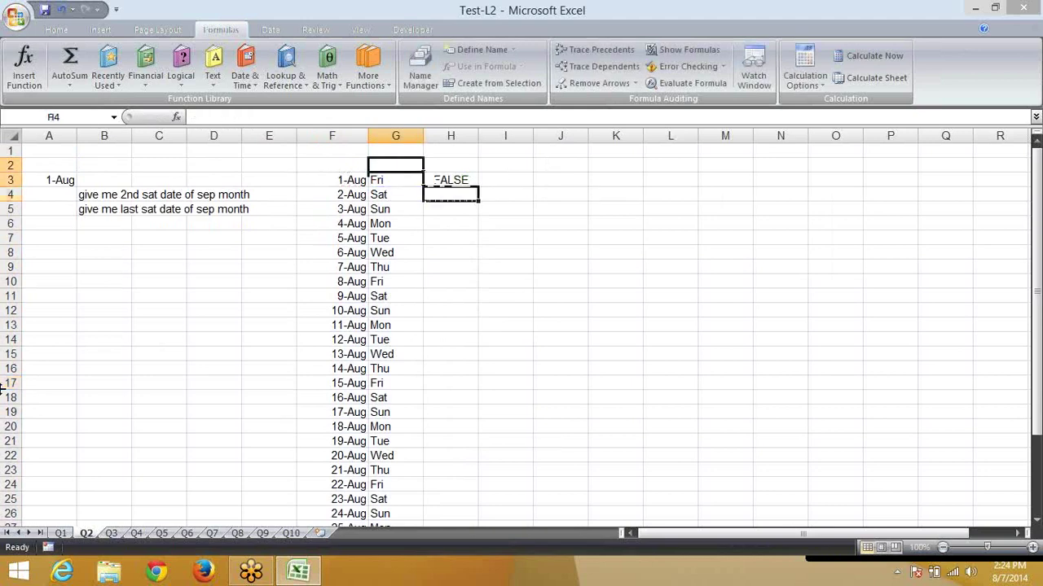
Copy the Saturday check down H3:H33, then move to J3
{"action": "key", "text": "Left"}
{"action": "key", "text": "Left"}
{"action": "key", "text": "Right"}
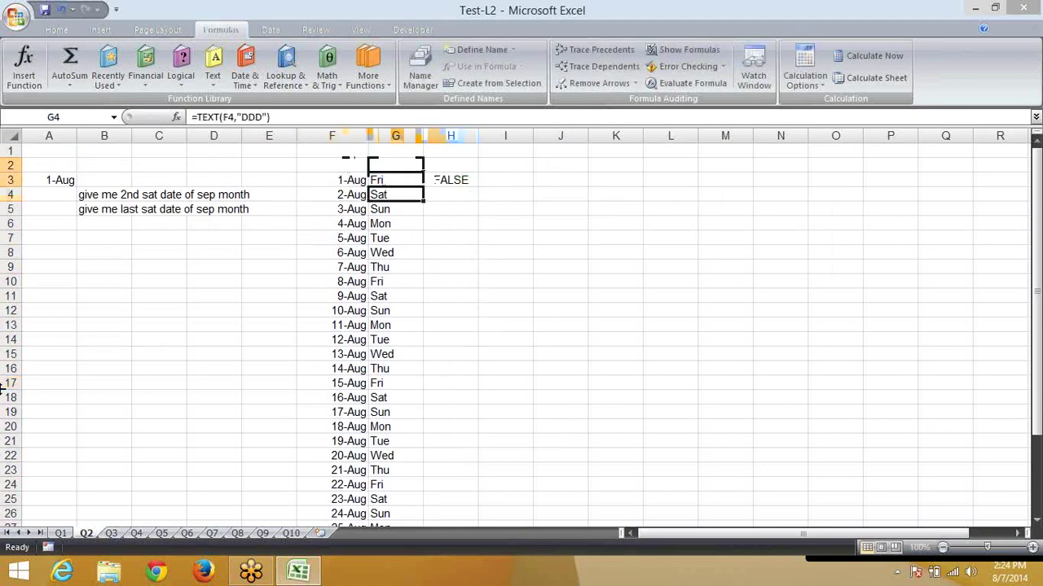
{"action": "key", "text": "ctrl+Down"}
{"action": "key", "text": "ctrl+shift+Up"}
{"action": "key", "text": "ctrl+d"}
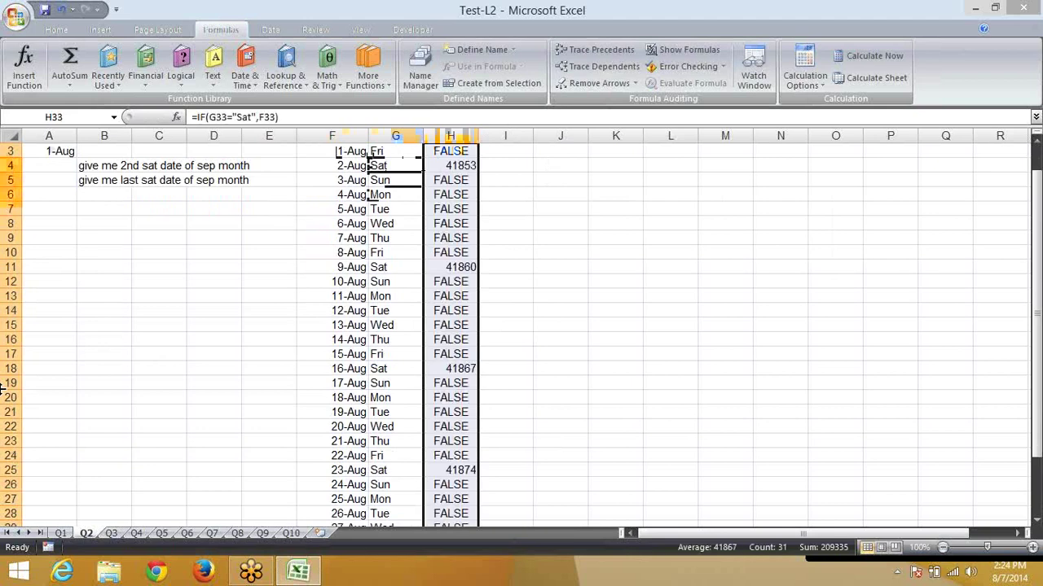
{"action": "key", "text": "Right"}
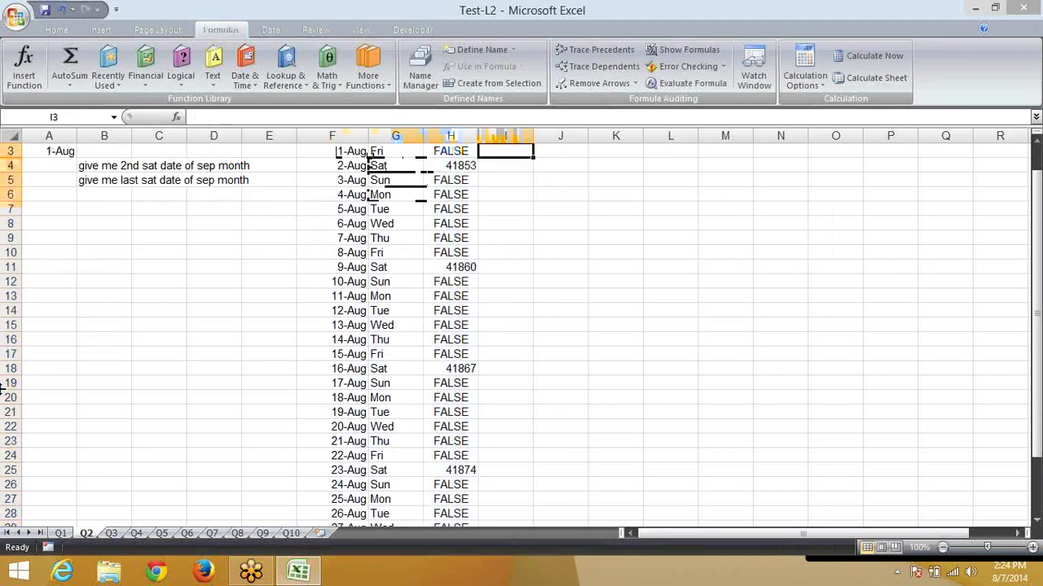
{"action": "key", "text": "Up"}
{"action": "key", "text": "Right"}
{"action": "key", "text": "Down"}
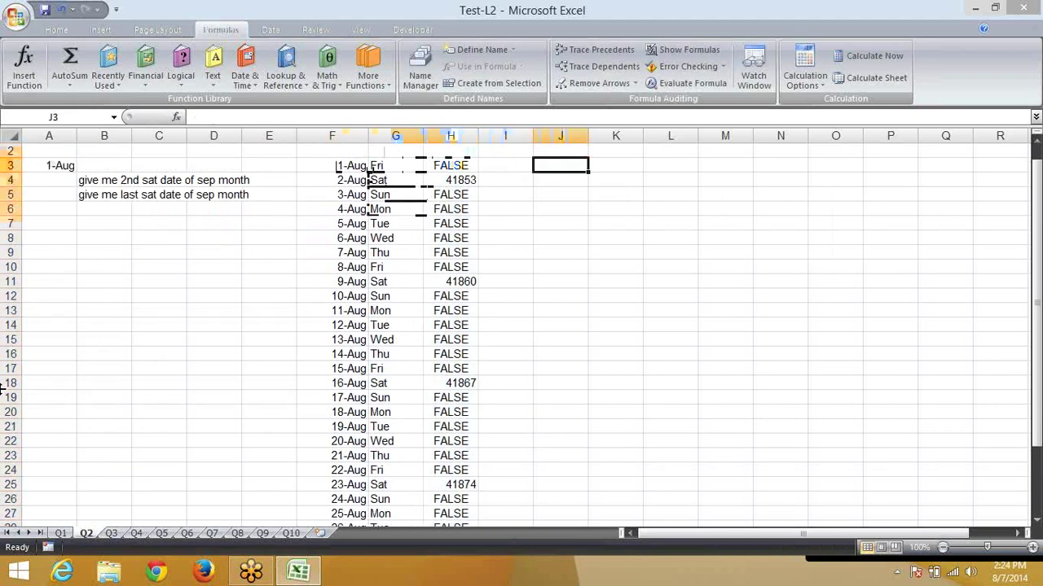
Enter =SMALL(H3:H33,2) in I3 as a date, checking August Saturdays on the calendar
{"action": "key", "text": "Left"}
{"action": "type", "text": "="}
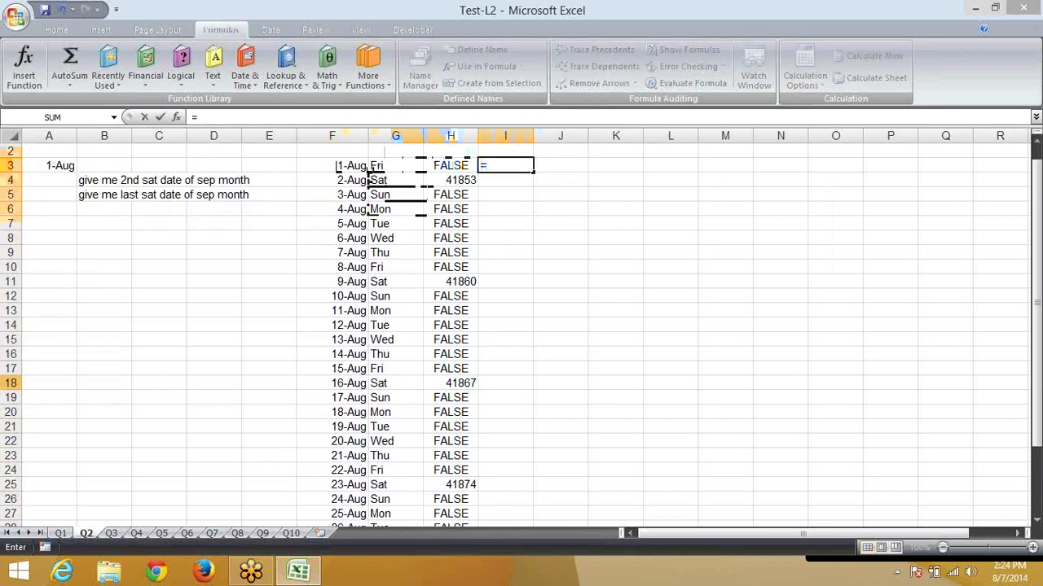
{"action": "type", "text": "smal"}
{"action": "key", "text": "Tab"}
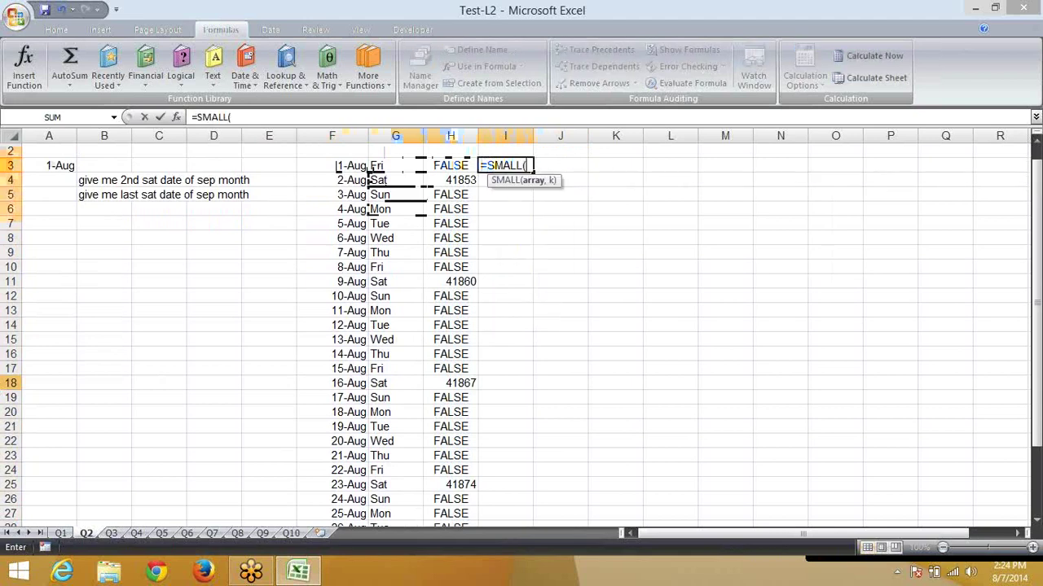
{"action": "key", "text": "Left"}
{"action": "key", "text": "ctrl+shift+Down"}
{"action": "type", "text": ","}
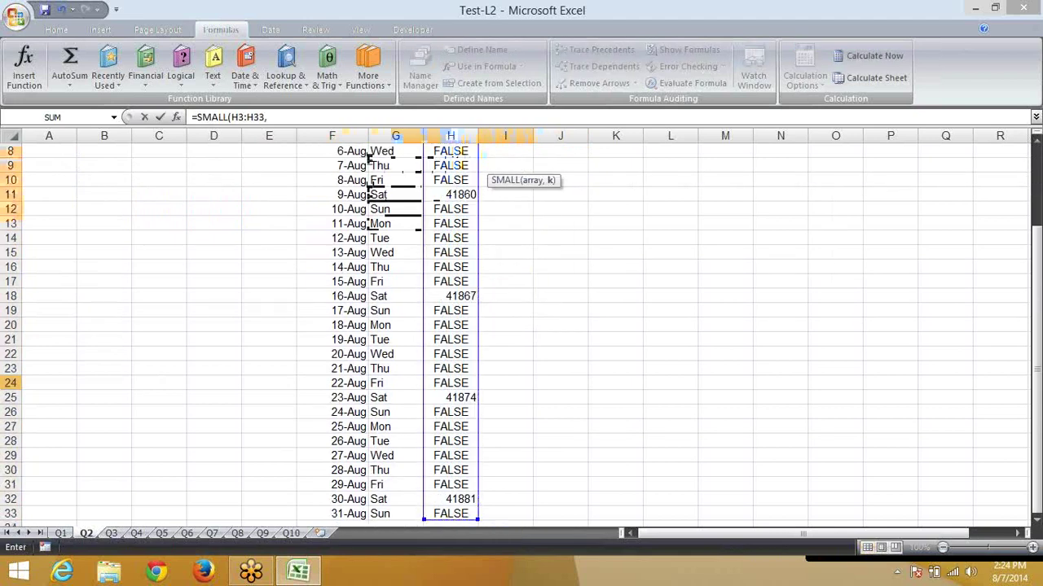
{"action": "type", "text": "2"}
{"action": "key", "text": "ctrl+Return"}
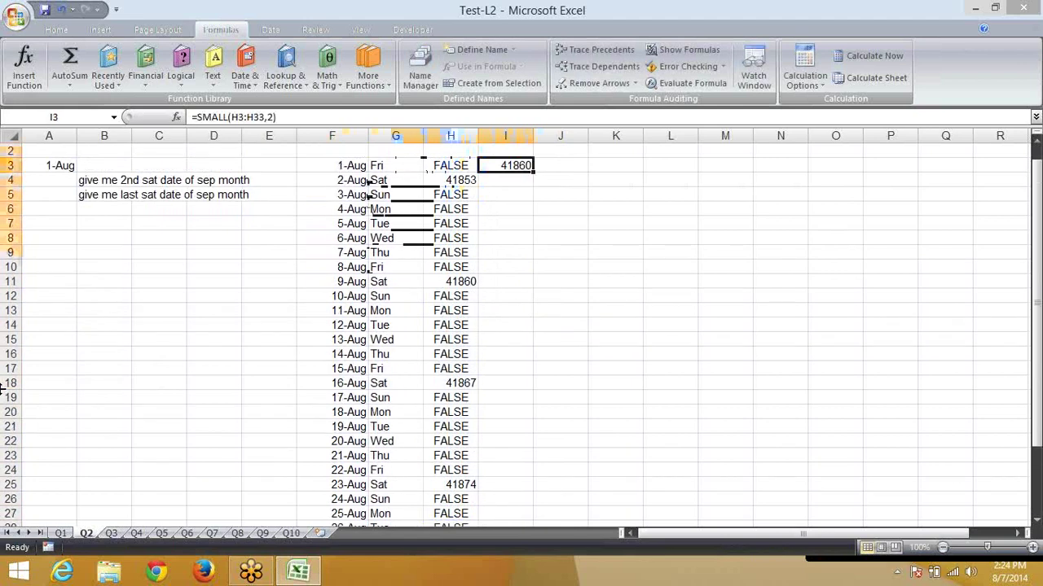
{"action": "key", "text": "ctrl+shift+3"}
{"action": "left_click", "coordinate": [1010, 572]}
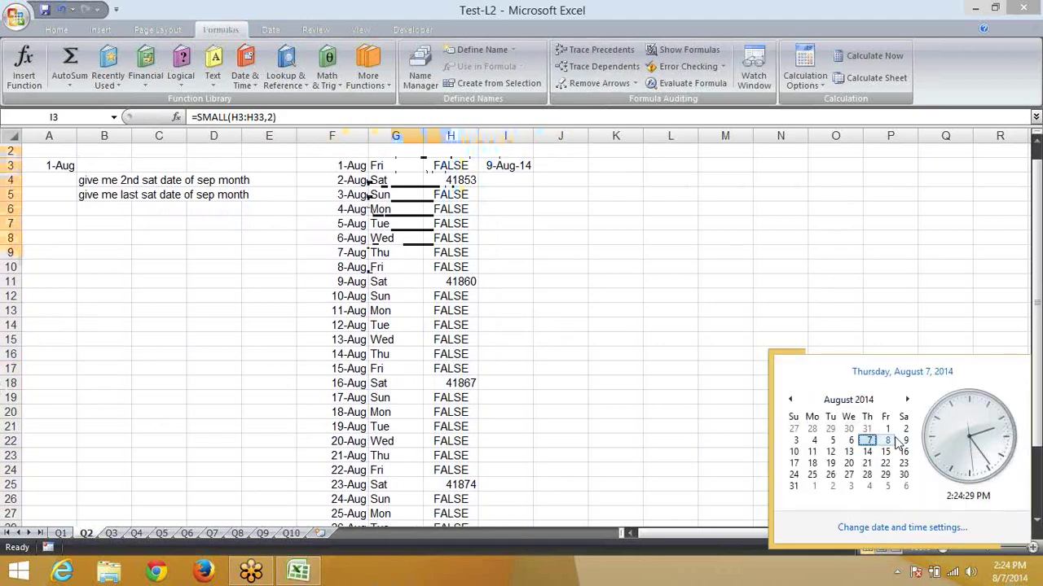
{"action": "left_click", "coordinate": [499, 178]}
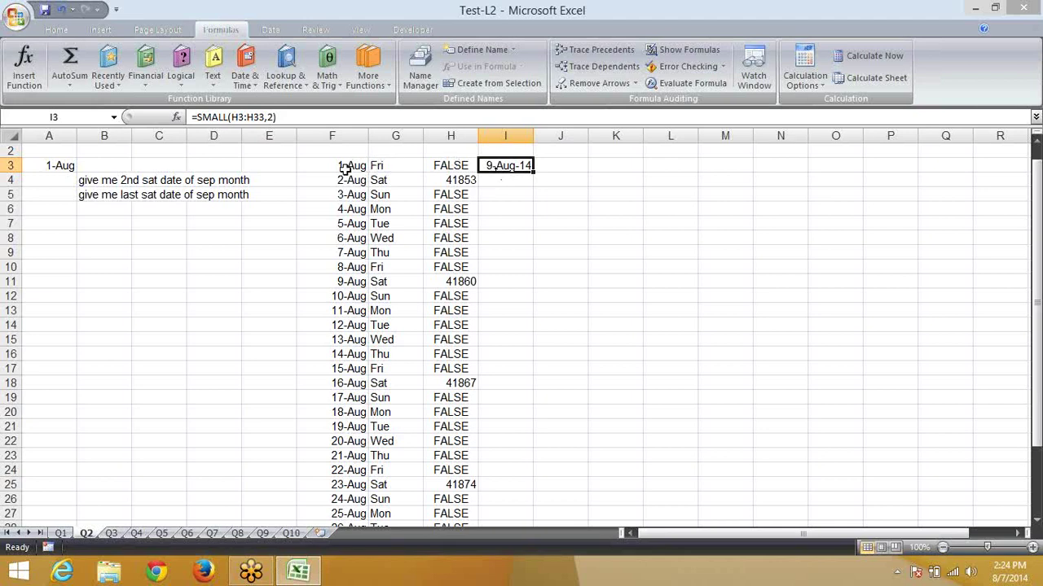
Highlight the dates, weekday names, and Saturday-check results in columns F, G and H
{"action": "mouse_move", "coordinate": [344, 168]}
{"action": "left_mouse_down"}
{"action": "mouse_move", "coordinate": [316, 470]}
{"action": "mouse_move", "coordinate": [321, 456]}
{"action": "left_mouse_up"}
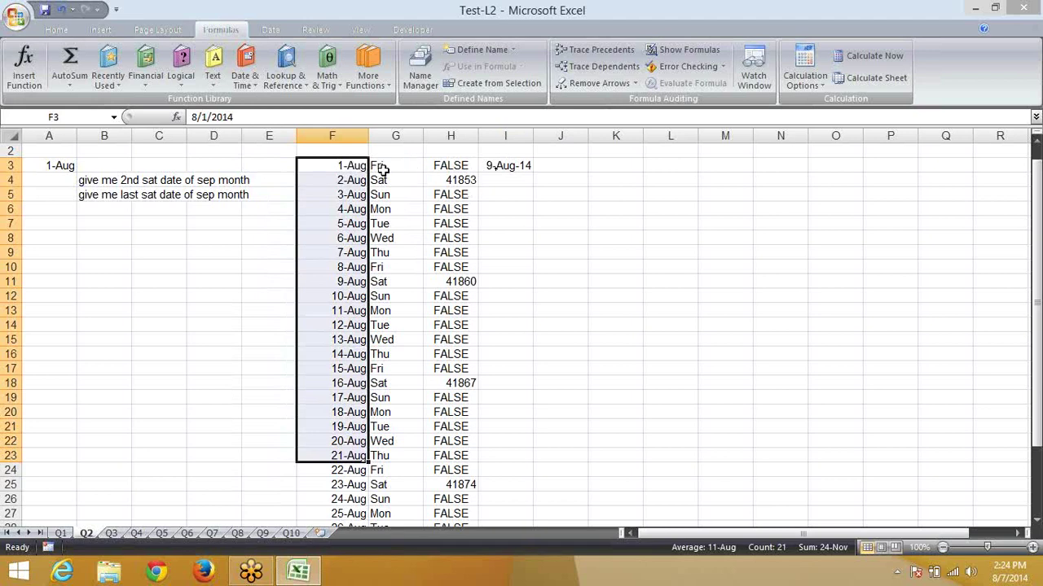
{"action": "left_click", "coordinate": [380, 167]}
{"action": "left_click_drag", "start_coordinate": [342, 165], "coordinate": [318, 382]}
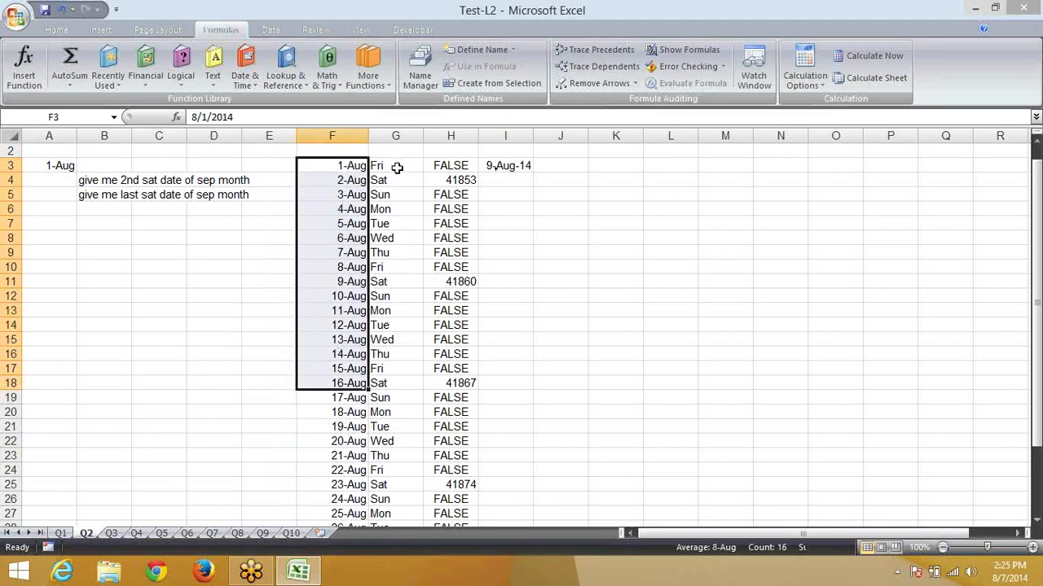
{"action": "mouse_move", "coordinate": [397, 167]}
{"action": "left_mouse_down"}
{"action": "mouse_move", "coordinate": [373, 287]}
{"action": "mouse_move", "coordinate": [378, 319]}
{"action": "left_mouse_up"}
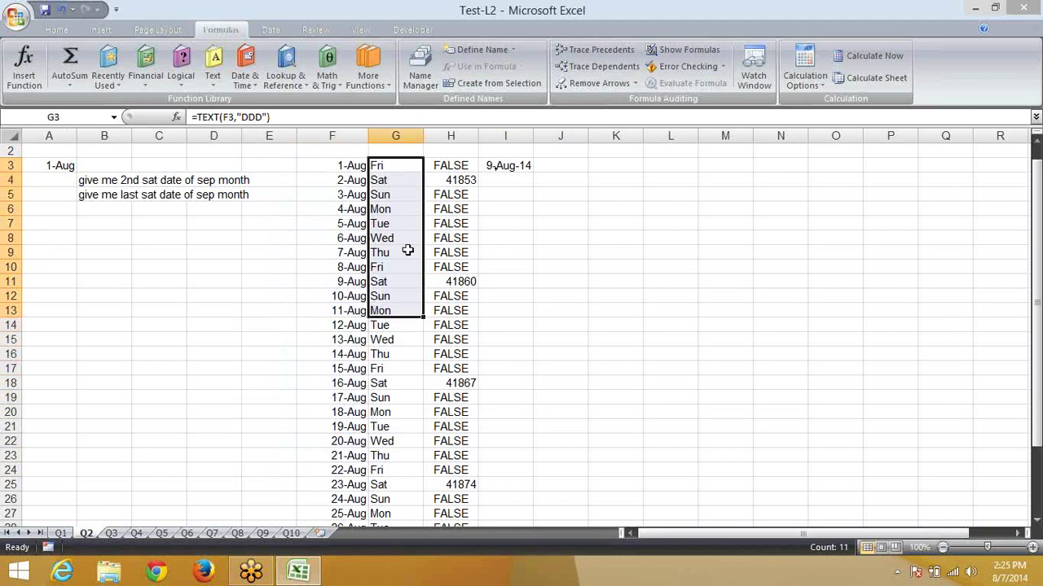
{"action": "left_click", "coordinate": [451, 169]}
{"action": "double_click", "coordinate": [451, 167]}
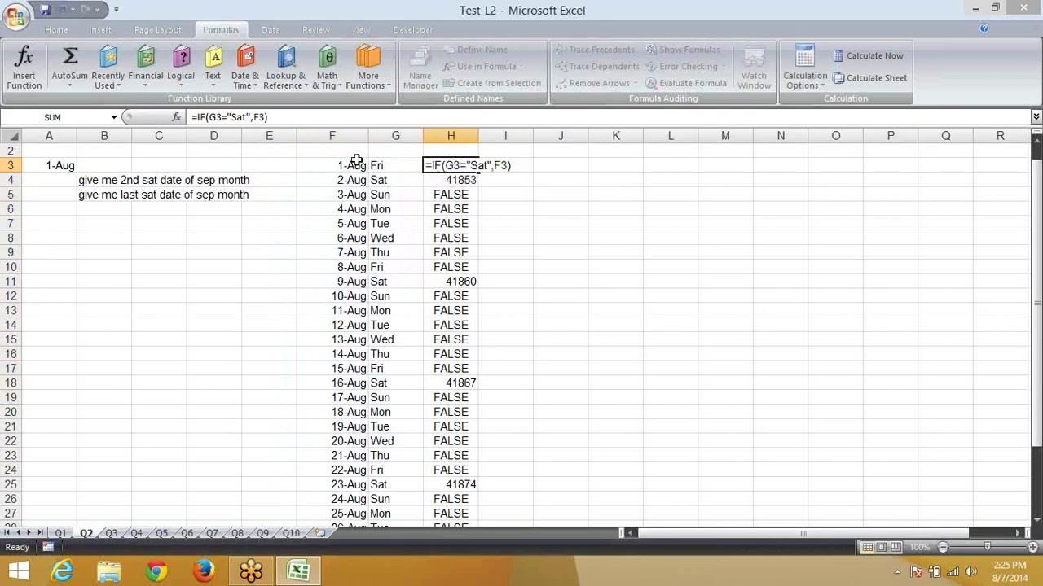
{"action": "key", "text": "Return"}
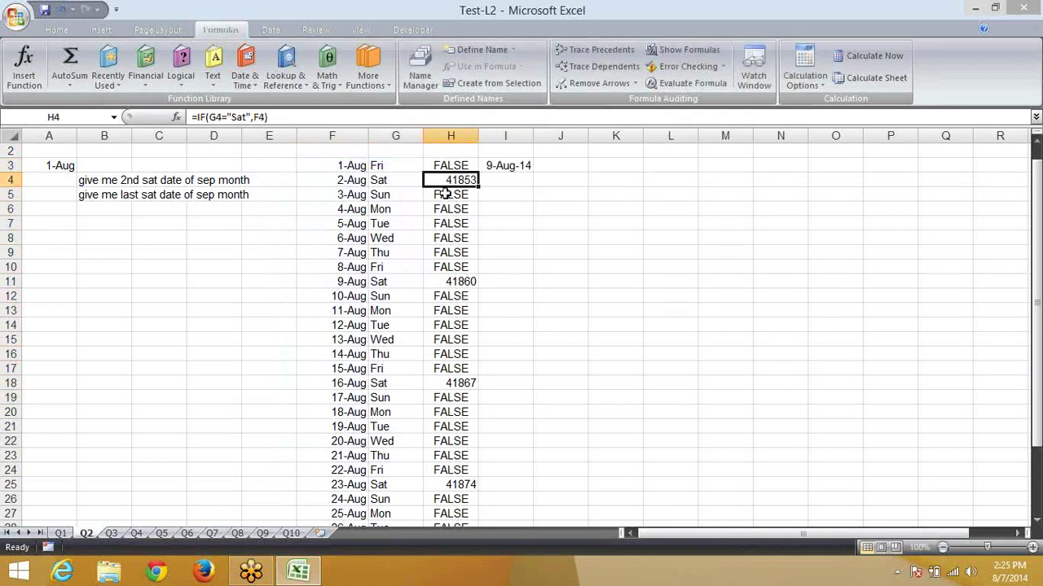
{"action": "left_click_drag", "start_coordinate": [442, 195], "coordinate": [430, 262]}
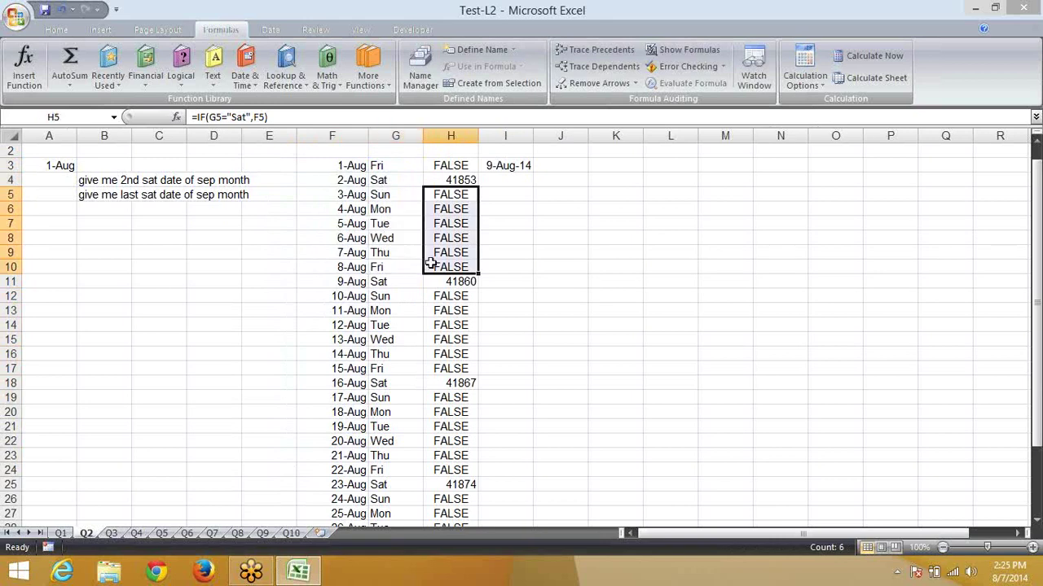
{"action": "left_click_drag", "start_coordinate": [432, 297], "coordinate": [439, 324]}
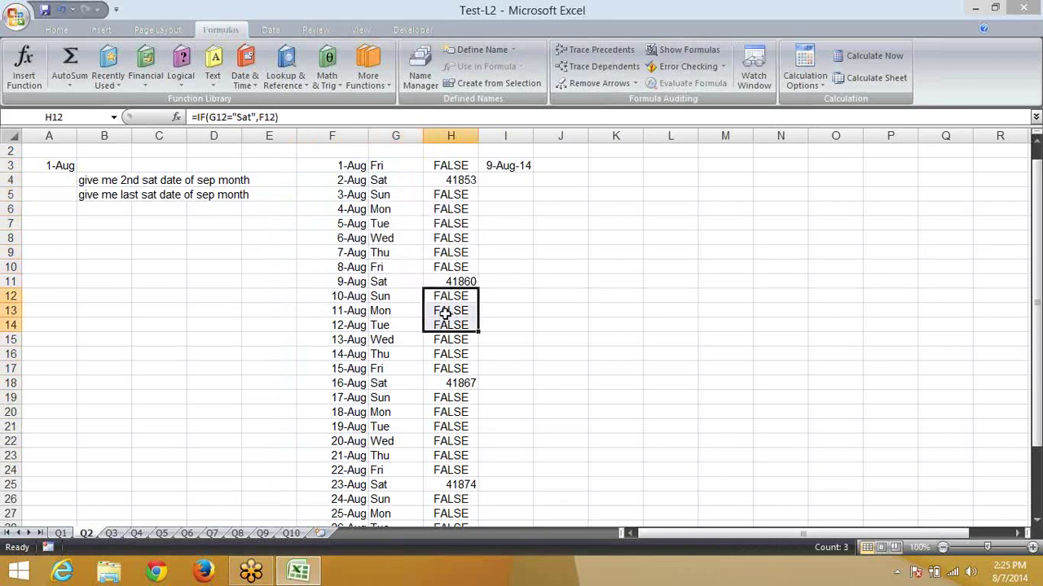
{"action": "left_click", "coordinate": [469, 177]}
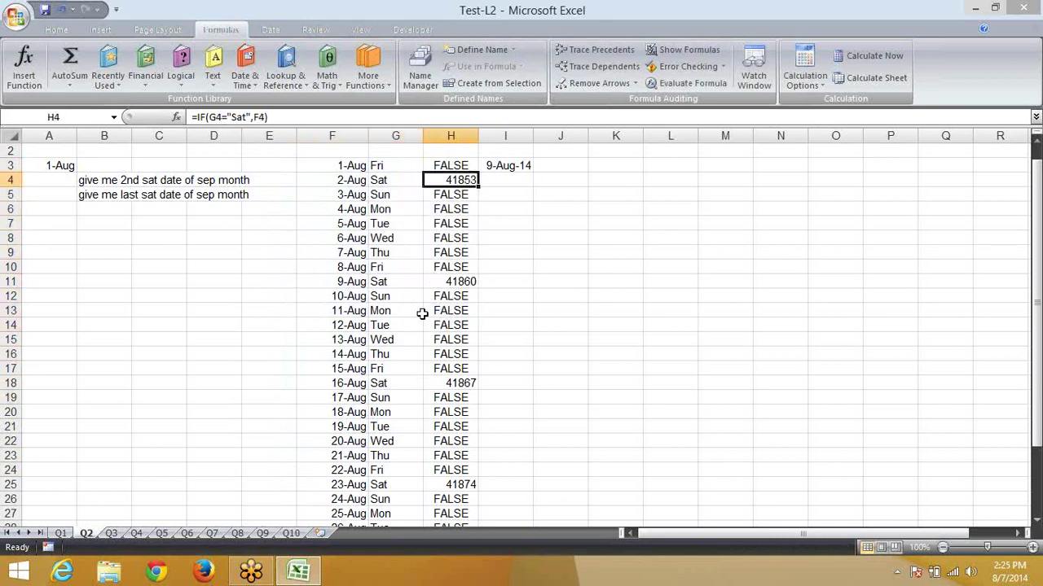
{"action": "left_click", "coordinate": [462, 281]}
Format the H3:H33 Saturday serials as dates
{"action": "left_click", "coordinate": [446, 165]}
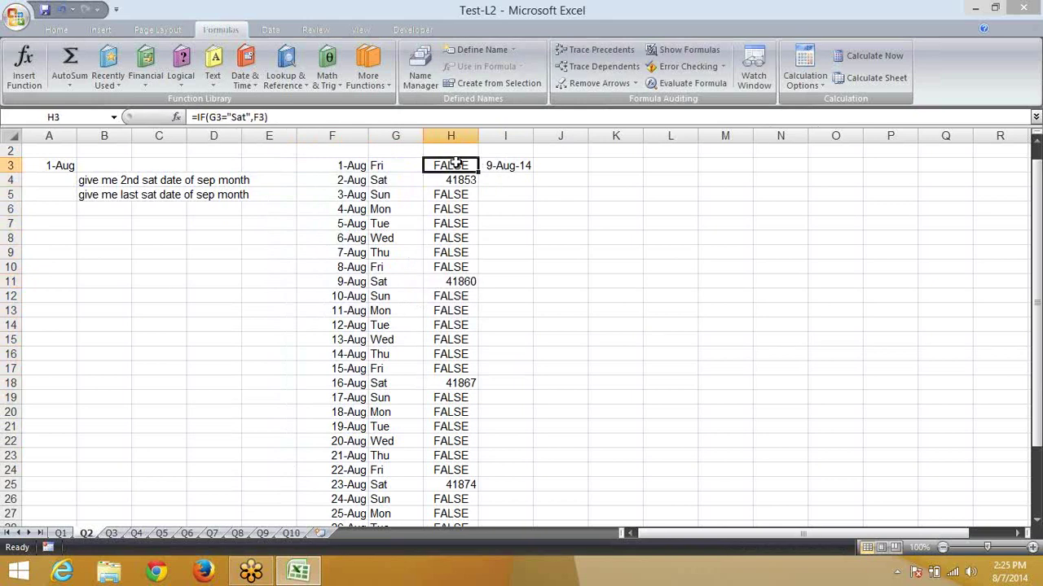
{"action": "scroll", "coordinate": [453, 281], "scroll_direction": "down", "scroll_amount": 5}
{"action": "left_click", "coordinate": [432, 383], "text": "shift"}
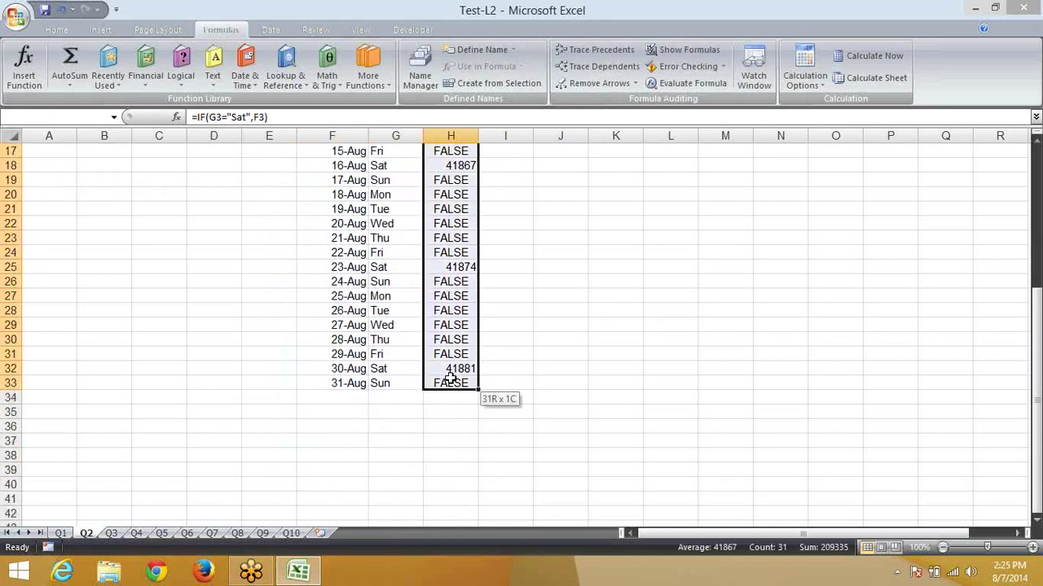
{"action": "scroll", "coordinate": [453, 371], "scroll_direction": "up", "scroll_amount": 3}
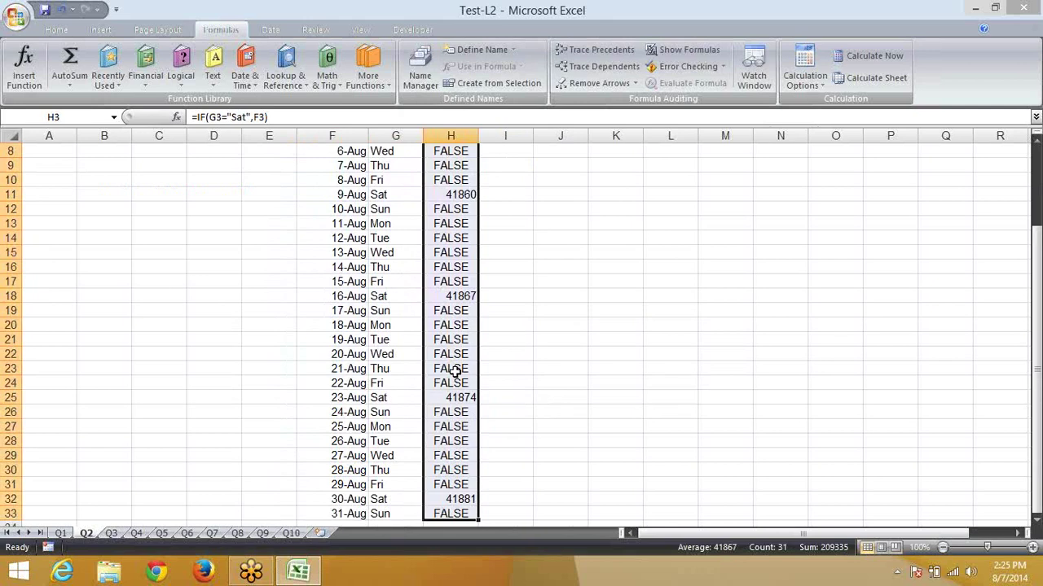
{"action": "key", "text": "ctrl+shift+numbersign"}
{"action": "scroll", "coordinate": [454, 370], "scroll_direction": "up", "scroll_amount": 3}
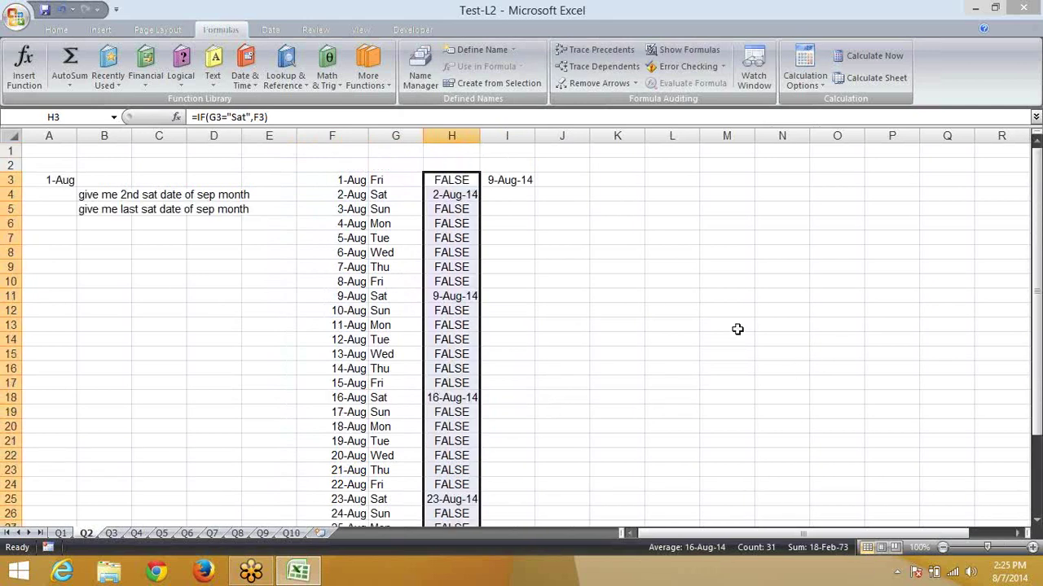
Re-enter I3's SMALL formula so it shows 2-Aug-14, then move to K3
{"action": "left_click", "coordinate": [505, 182]}
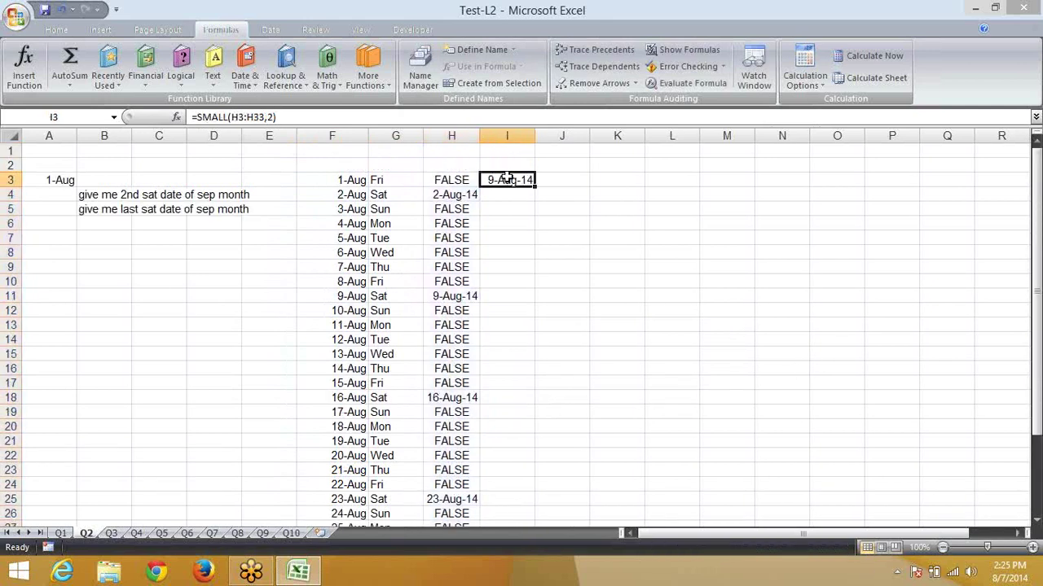
{"action": "double_click", "coordinate": [505, 182]}
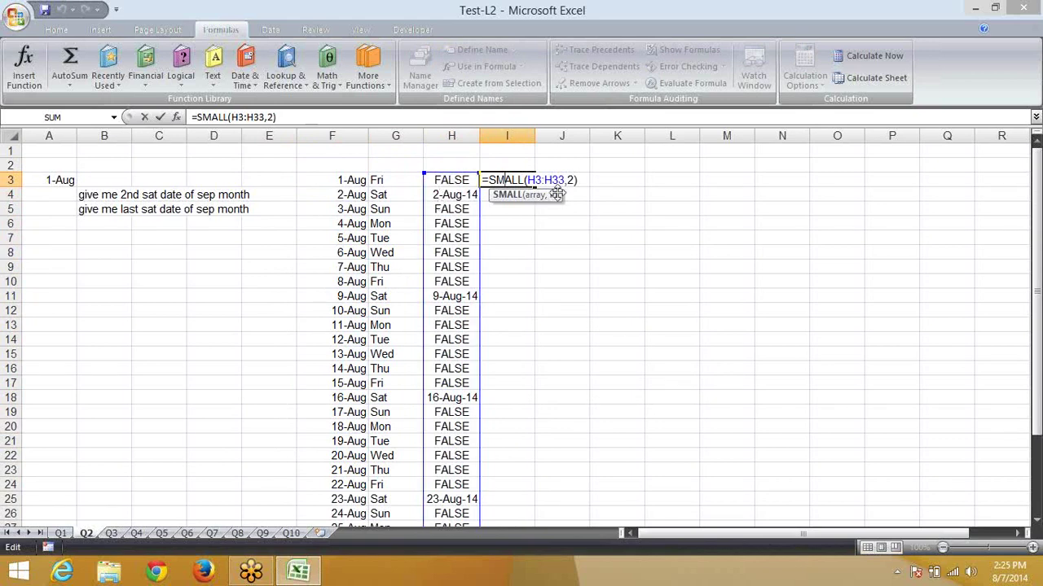
{"action": "left_click", "coordinate": [575, 180]}
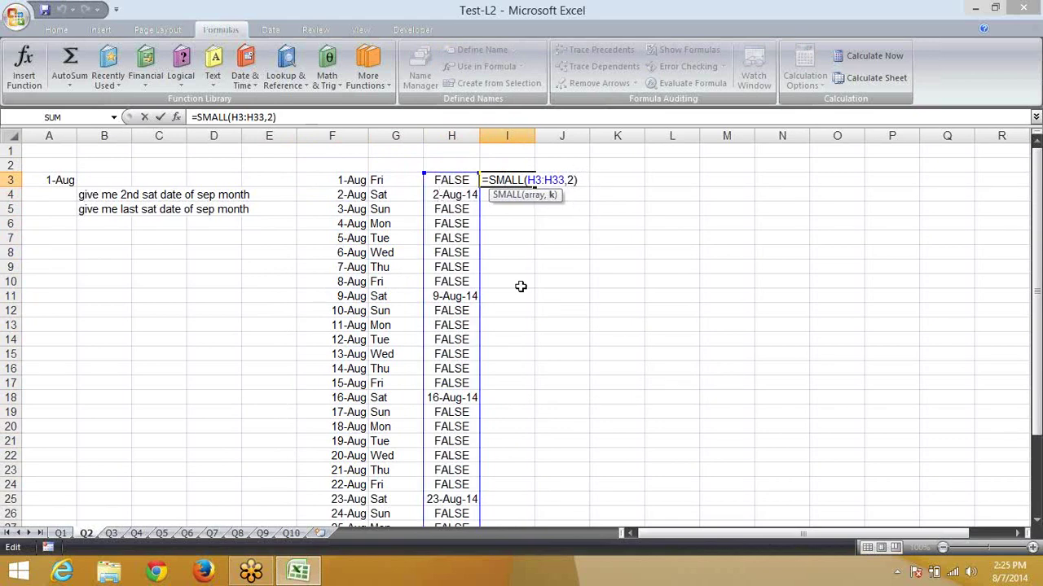
{"action": "type", "text": "1"}
{"action": "key", "text": "Return"}
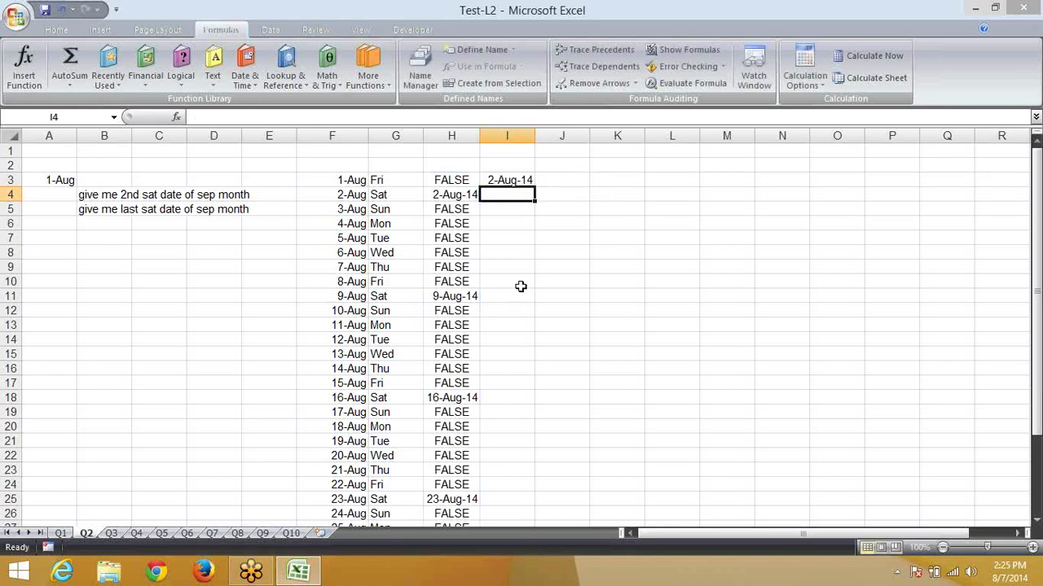
{"action": "key", "text": "Right"}
{"action": "key", "text": "Right"}
{"action": "key", "text": "Up"}
Enter test numbers 2, 3, 4, 5, 6, 4 in K3:K8
{"action": "type", "text": "2 3 "}
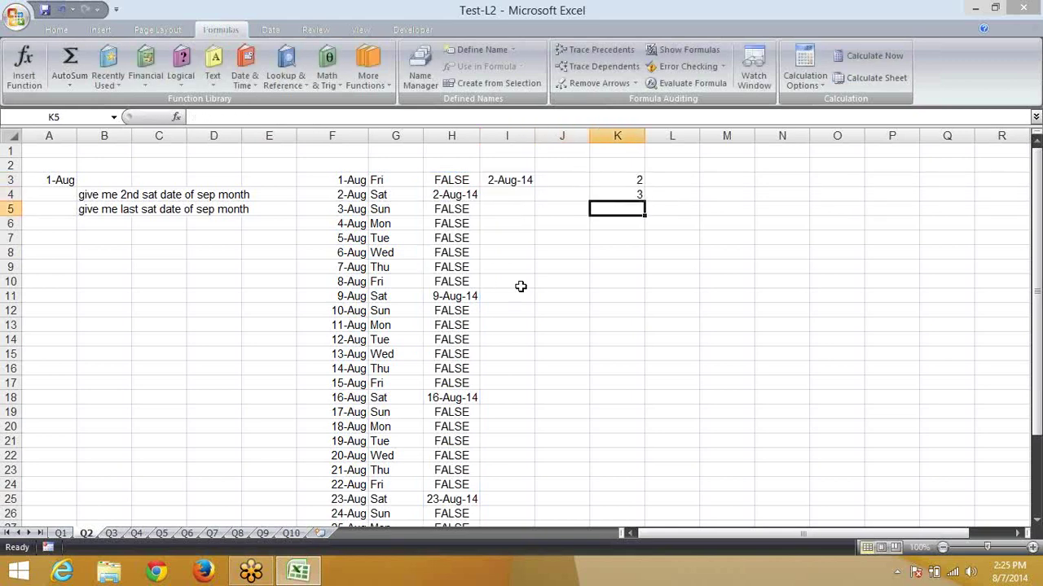
{"action": "type", "text": "4 5 6 4"}
{"action": "key", "text": "Tab"}
{"action": "key", "text": "Up"}
{"action": "key", "text": "Up"}
{"action": "key", "text": "Up"}
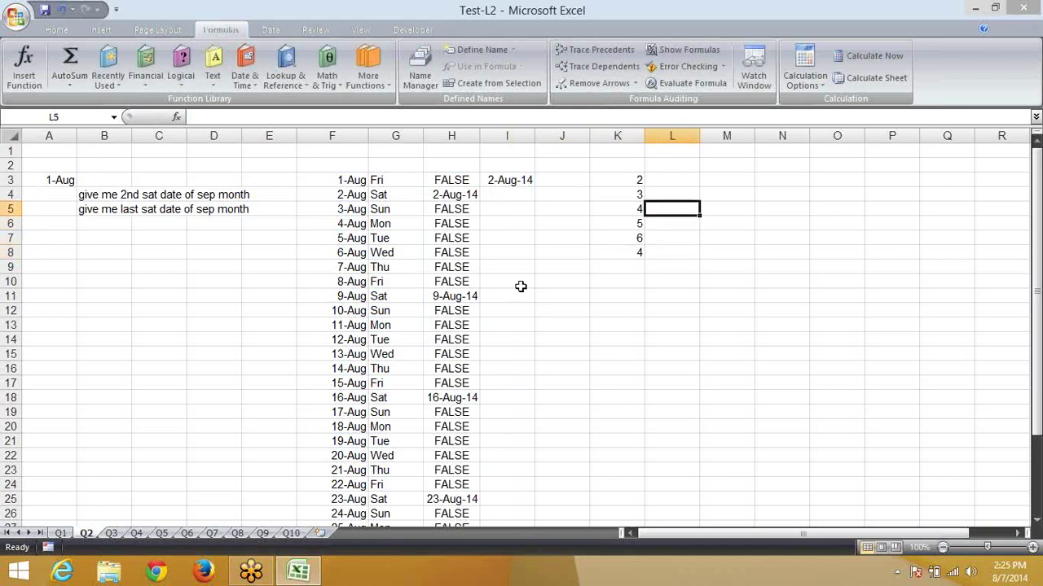
{"action": "key", "text": "Up"}
{"action": "key", "text": "Up"}
{"action": "key", "text": "Right"}
{"action": "key", "text": "Up"}
{"action": "key", "text": "Left"}
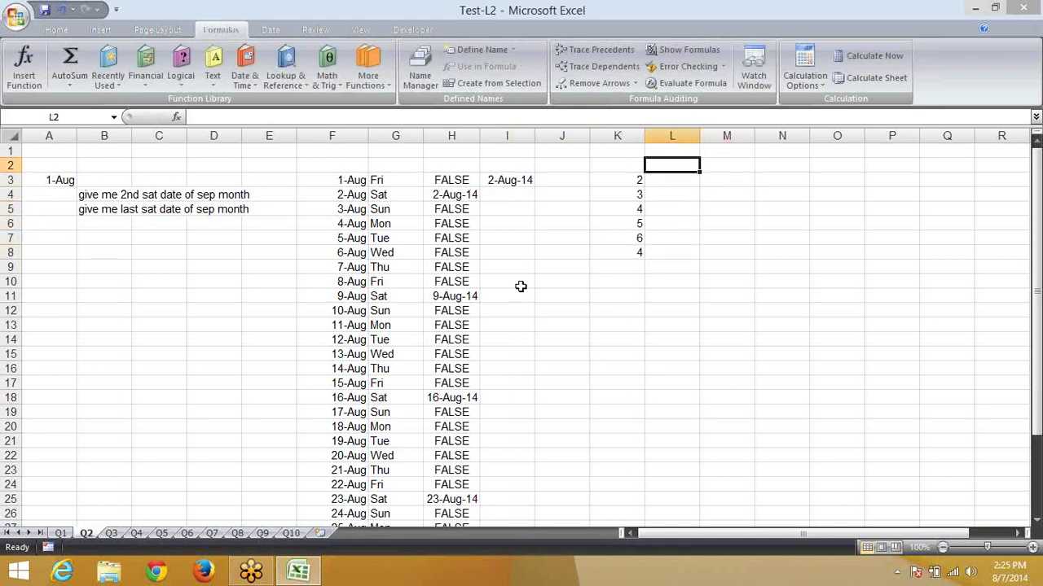
Enter =SMALL(K3:K8,2) in L2
{"action": "type", "text": "=sm"}
{"action": "key", "text": "Left"}
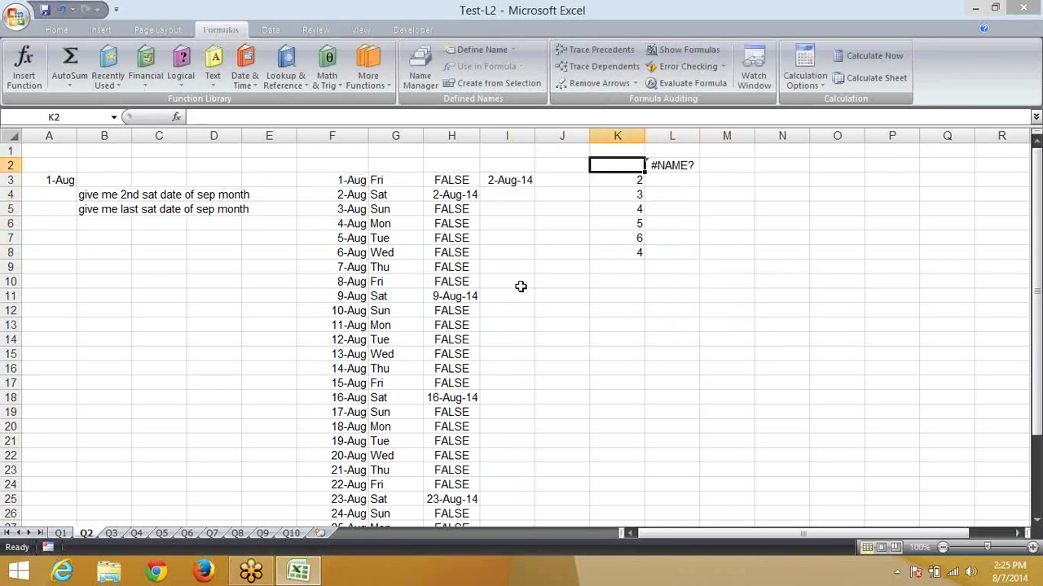
{"action": "key", "text": "Right"}
{"action": "type", "text": "=SMA"}
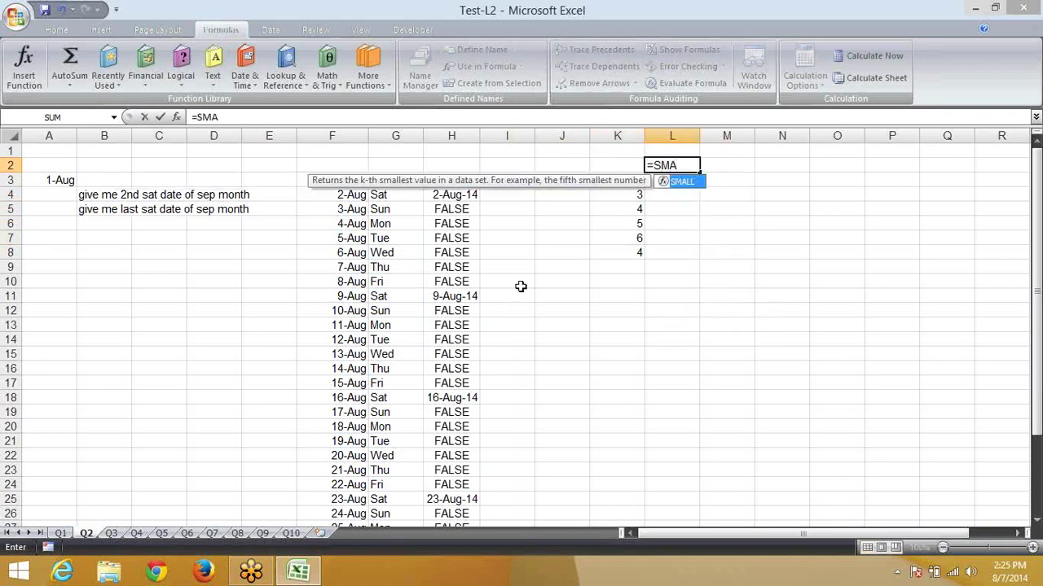
{"action": "key", "text": "Tab"}
{"action": "key", "text": "Left"}
{"action": "key", "text": "Down"}
{"action": "key", "text": "ctrl+shift+Down"}
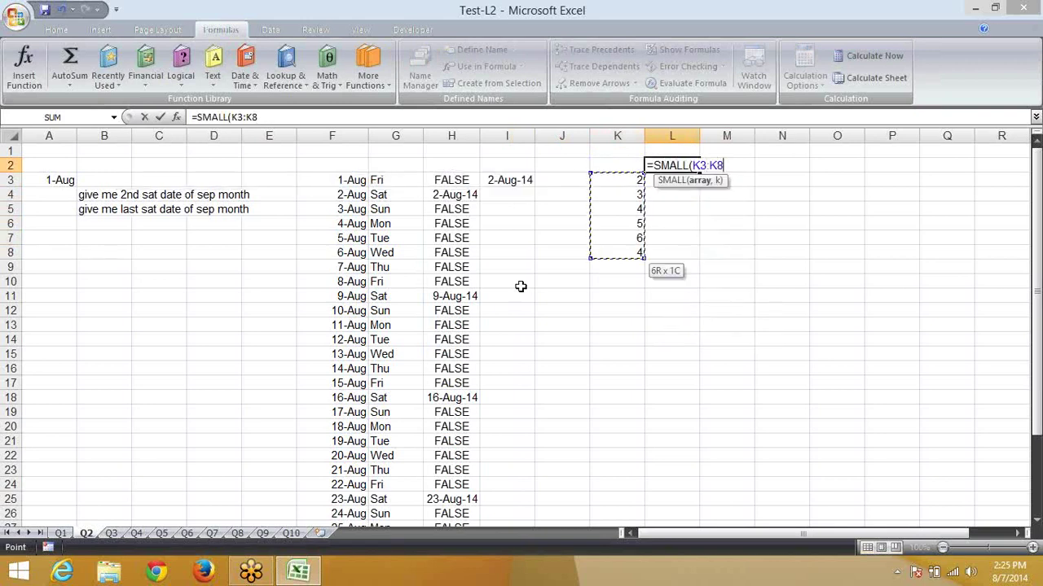
{"action": "type", "text": ",2"}
{"action": "key", "text": "Return"}
Change L2's k argument to 4 so =SMALL(K3:K8,4) returns 4
{"action": "key", "text": "Up"}
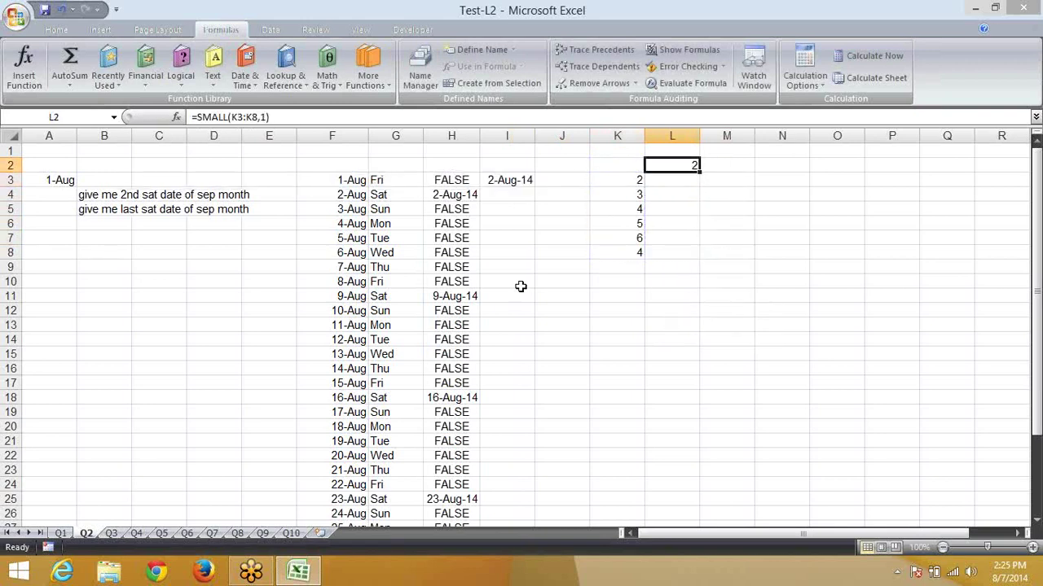
{"action": "key", "text": "F2"}
{"action": "key", "text": "Left"}
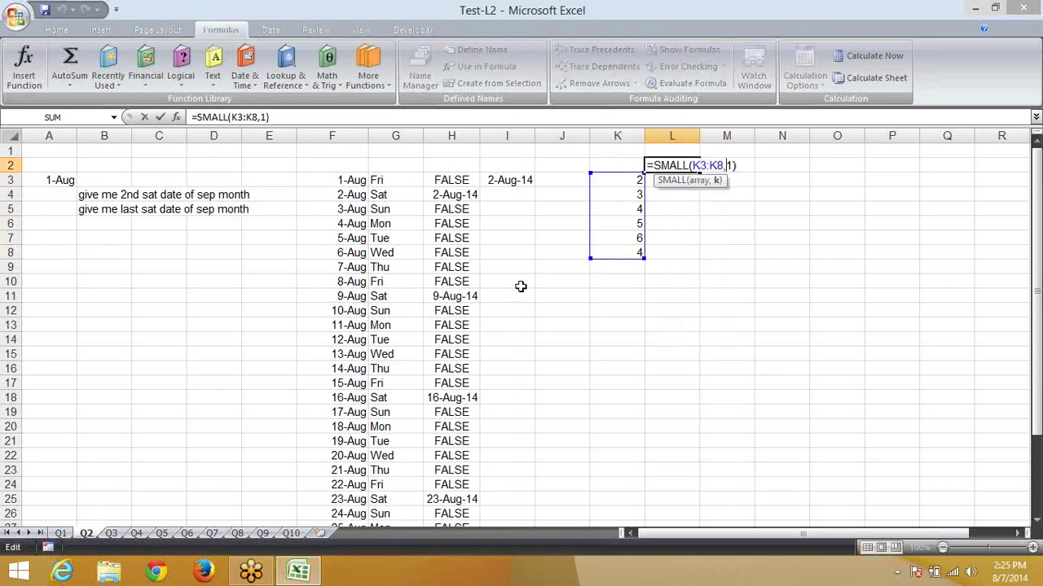
{"action": "key", "text": "BackSpace"}
{"action": "type", "text": "2"}
{"action": "key", "text": "ctrl+Return"}
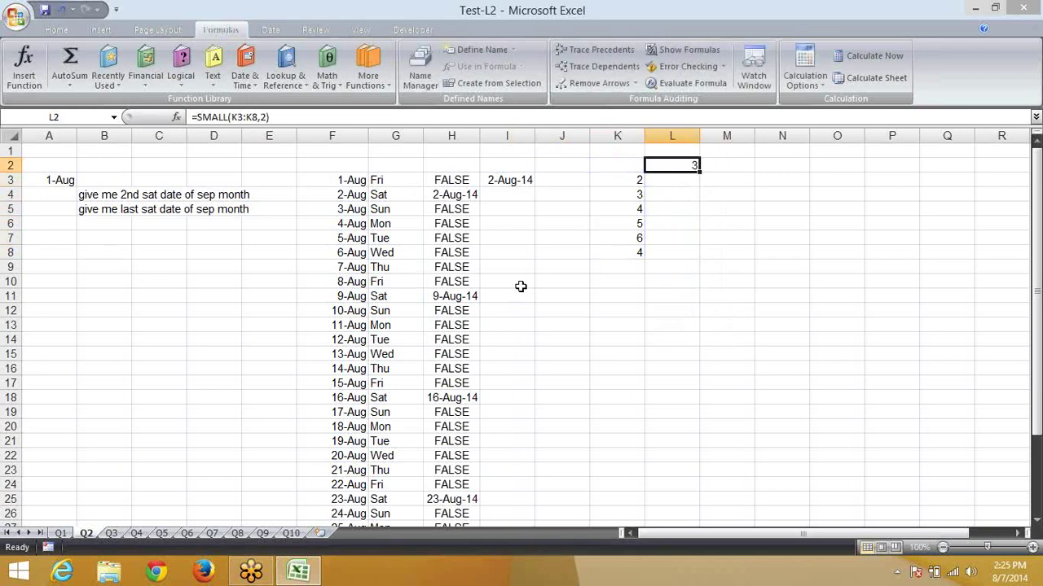
{"action": "key", "text": "F2"}
{"action": "key", "text": "Left"}
{"action": "key", "text": "Left"}
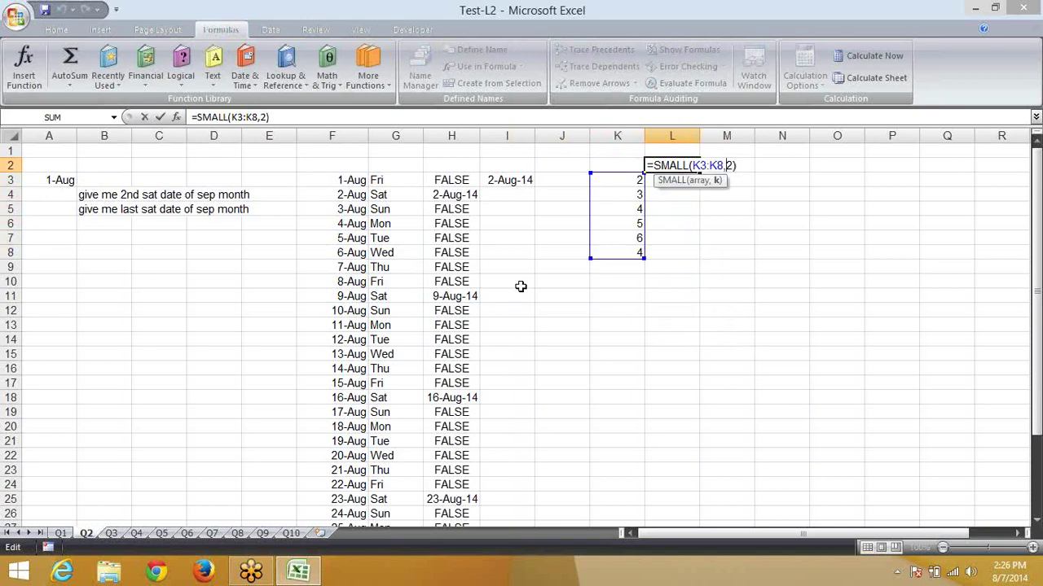
{"action": "key", "text": "Delete"}
{"action": "type", "text": "4"}
{"action": "key", "text": "ctrl+Return"}
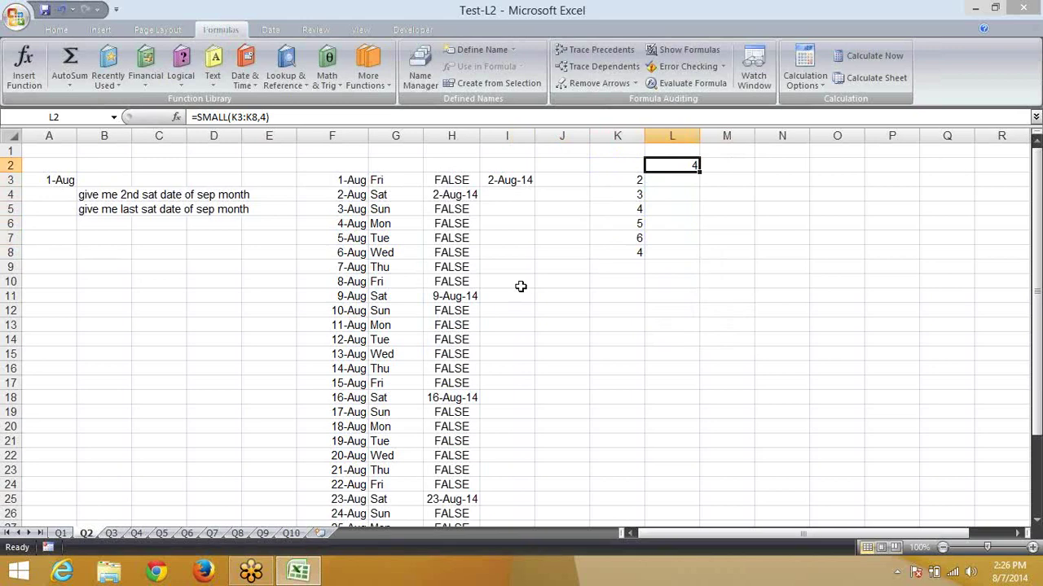
{"action": "key", "text": "Left"}
{"action": "key", "text": "Left"}
{"action": "key", "text": "Down"}
{"action": "key", "text": "Left"}
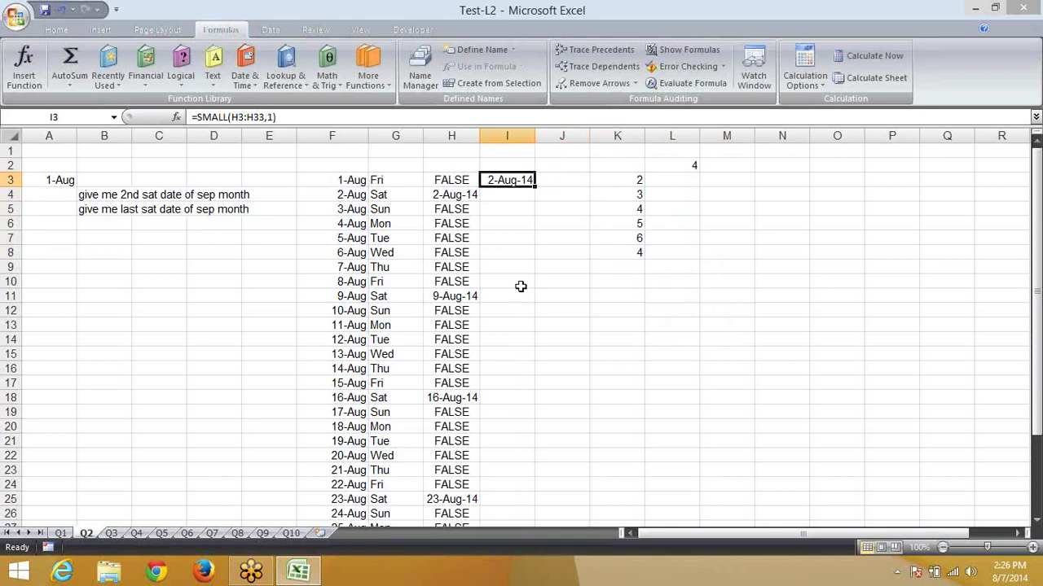
Cancel a started entry in B7, review I3's SMALL formula, and reselect B7
{"action": "key", "text": "Left"}
{"action": "key", "text": "Left"}
{"action": "key", "text": "Left"}
{"action": "key", "text": "Left"}
{"action": "key", "text": "Left"}
{"action": "key", "text": "Left"}
{"action": "key", "text": "Left"}
{"action": "key", "text": "Down"}
{"action": "key", "text": "Down"}
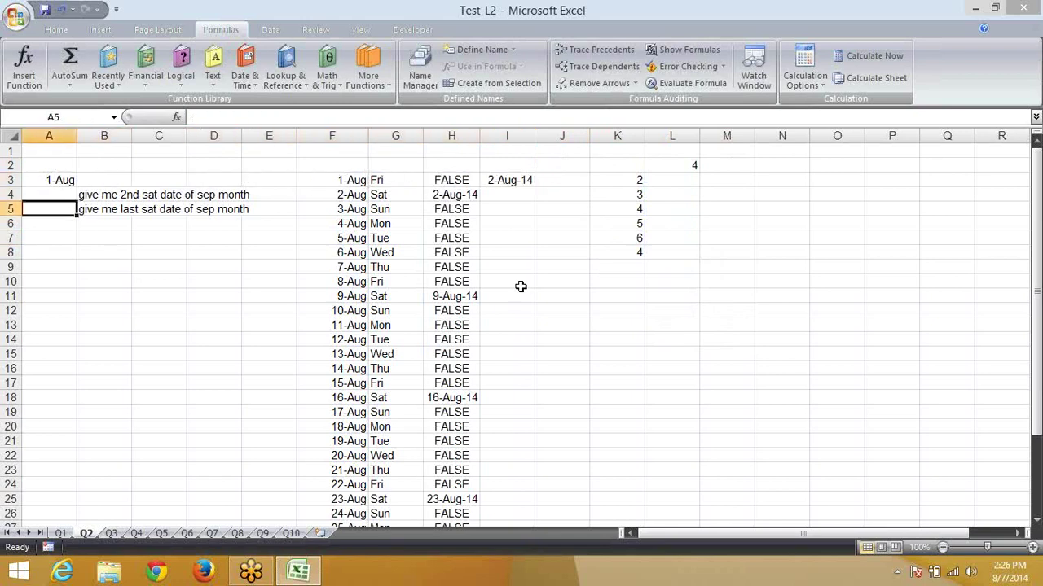
{"action": "key", "text": "Down"}
{"action": "key", "text": "Right"}
{"action": "key", "text": "Down"}
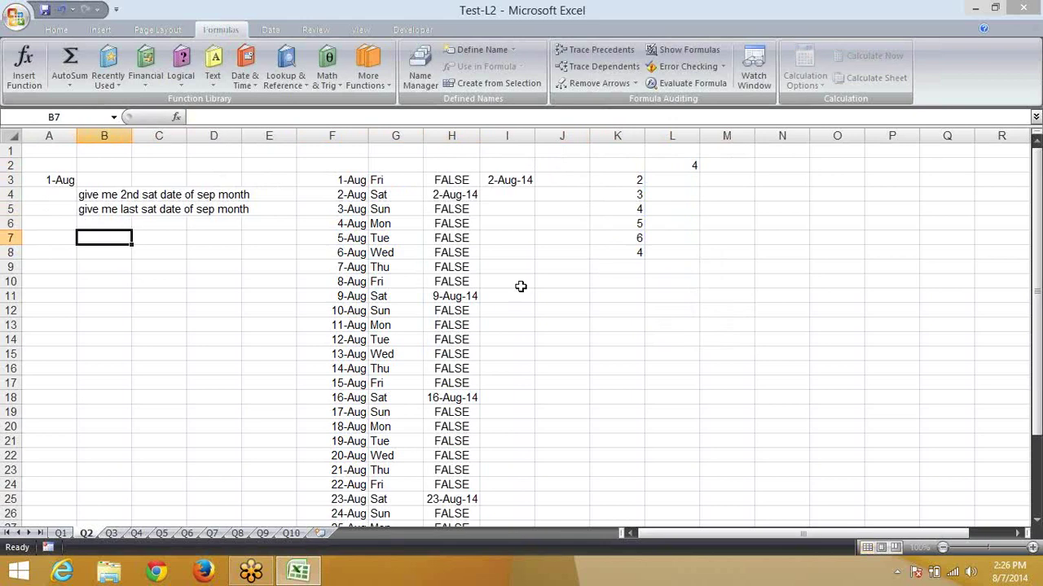
{"action": "type", "text": "="}
{"action": "key", "text": "Escape"}
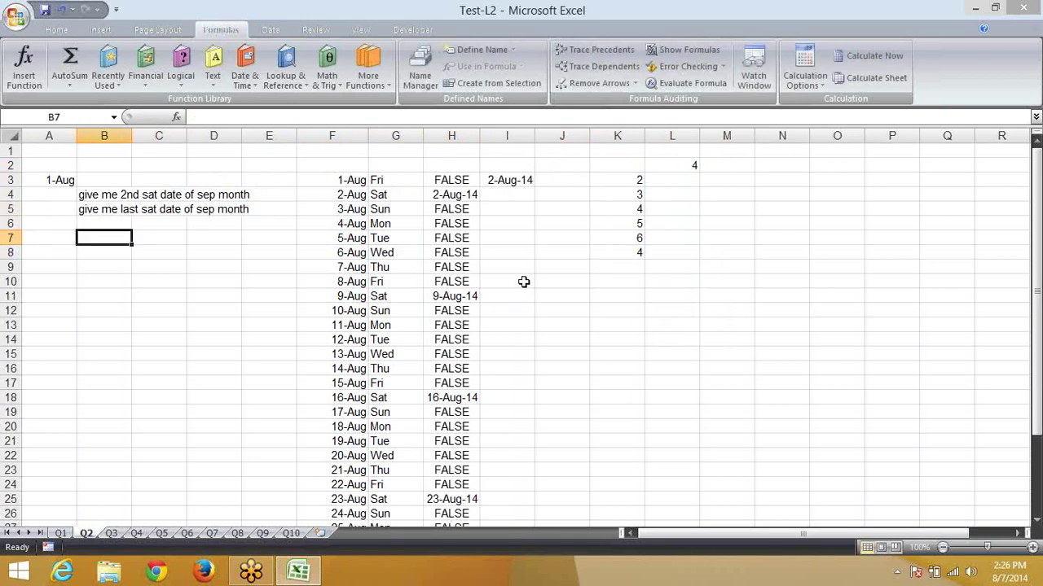
{"action": "left_click", "coordinate": [508, 177]}
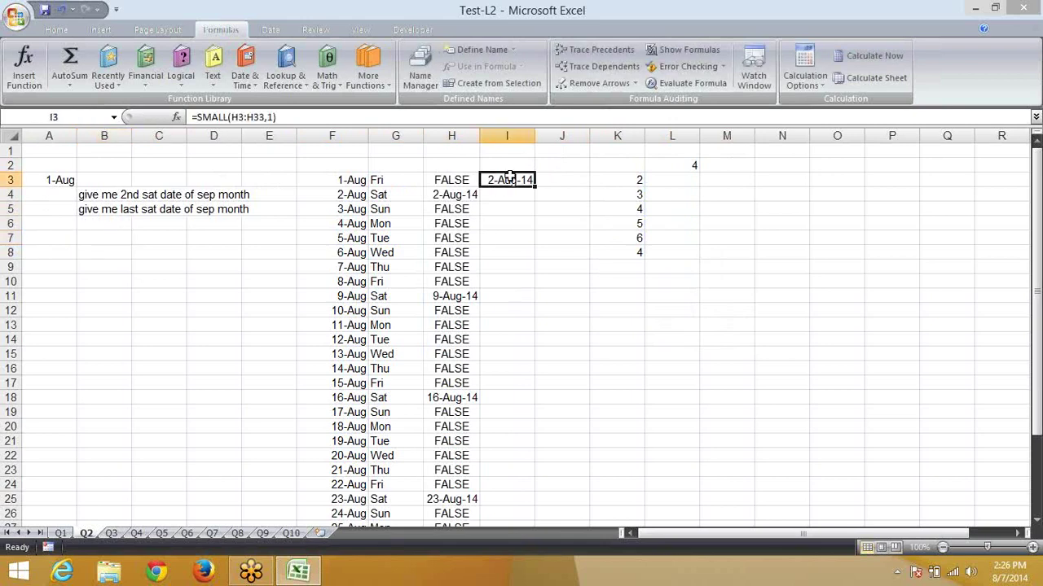
{"action": "left_click", "coordinate": [124, 238]}
Discard a started SMALL formula and enter 2 in A7
{"action": "type", "text": "=S"}
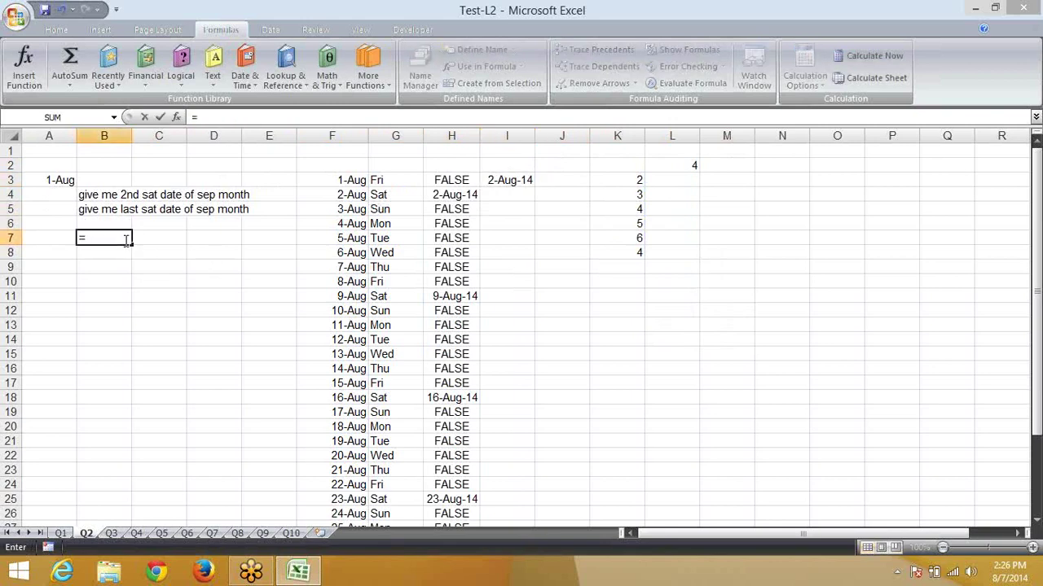
{"action": "type", "text": "M"}
{"action": "key", "text": "Tab"}
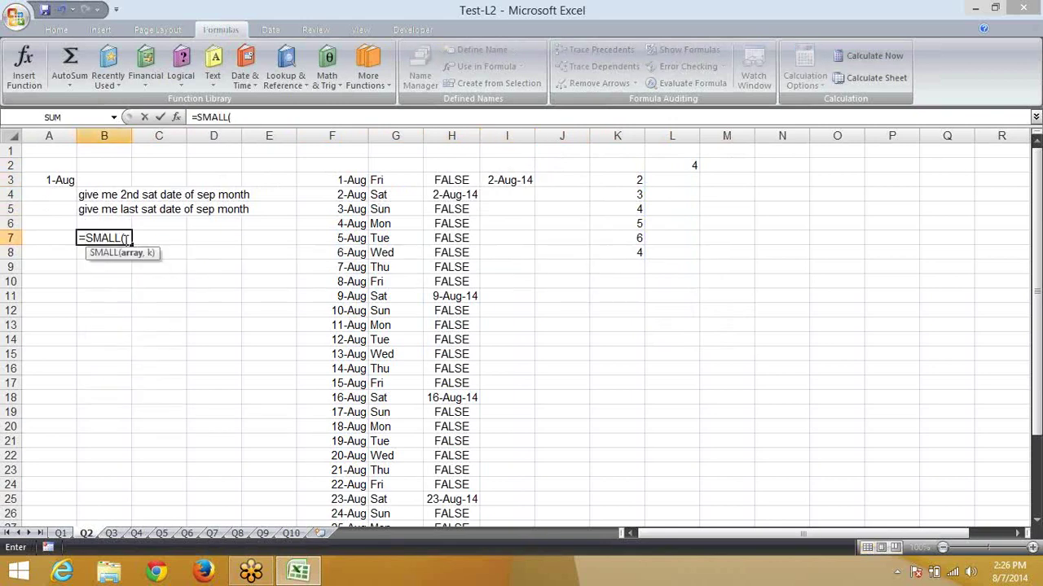
{"action": "key", "text": "Escape"}
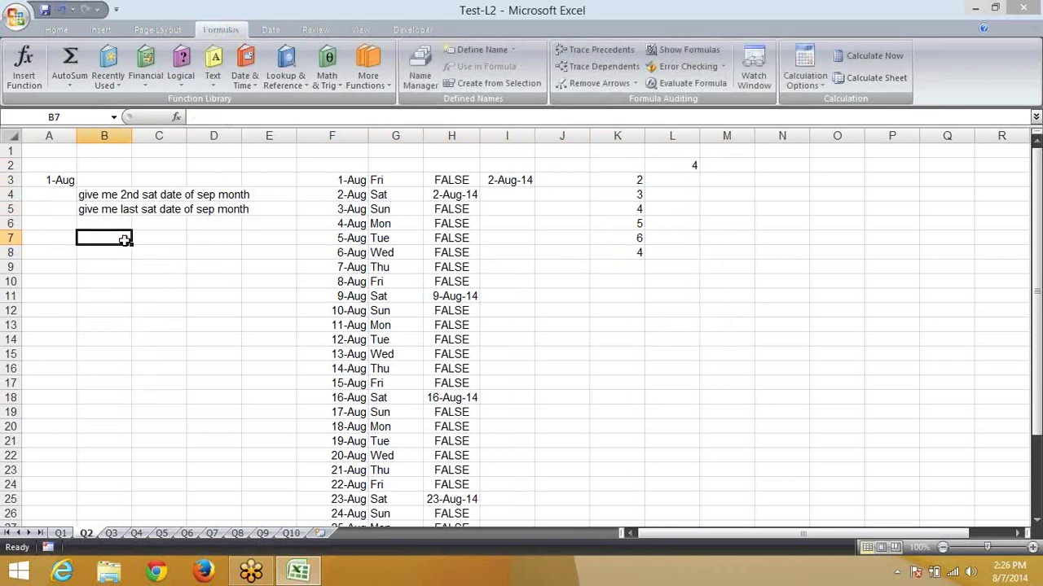
{"action": "key", "text": "Left"}
{"action": "type", "text": "2"}
{"action": "key", "text": "Tab"}
In B7, begin =SMALL(IF(TEXT(A3+ROW(1:30),"DDD")=, replacing a mistaken ROMAN with ROW
{"action": "type", "text": "=SM"}
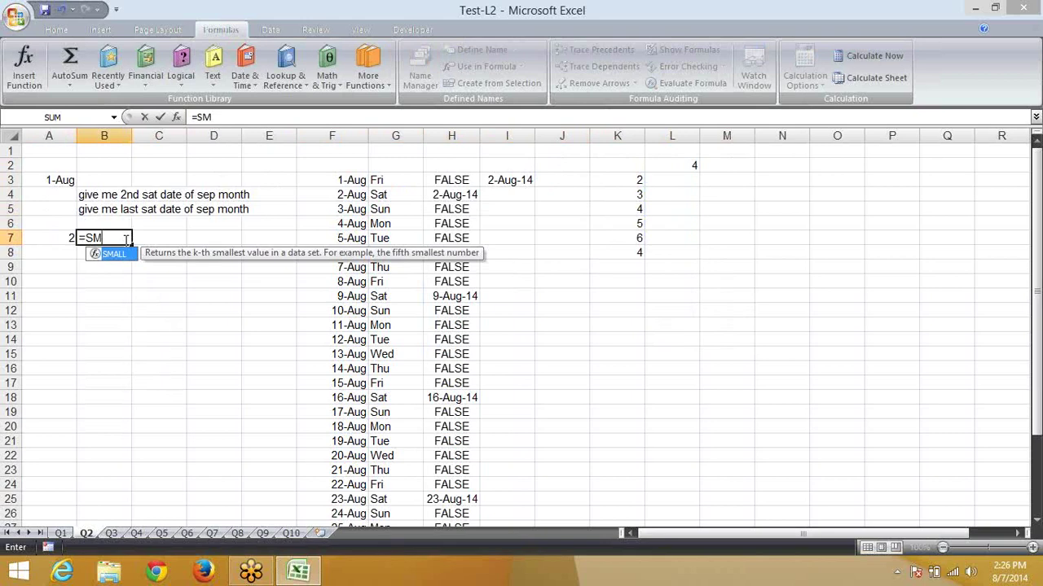
{"action": "key", "text": "Tab"}
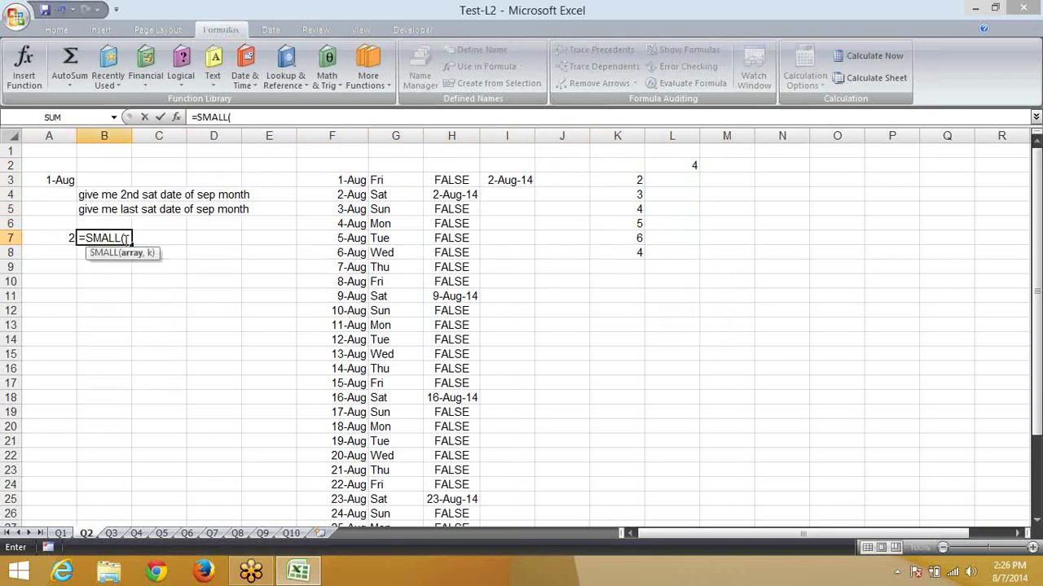
{"action": "type", "text": "IF"}
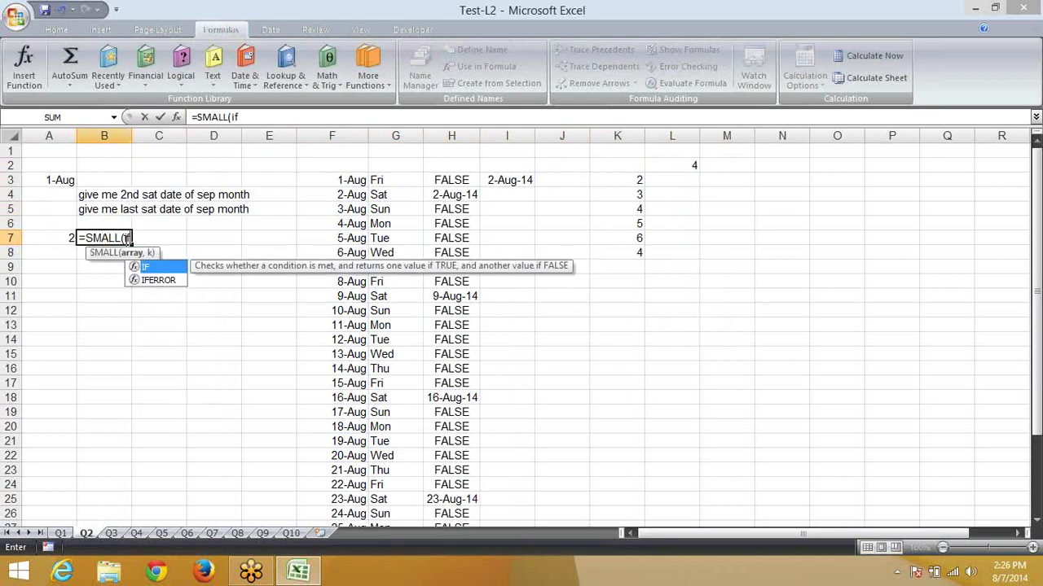
{"action": "key", "text": "Tab"}
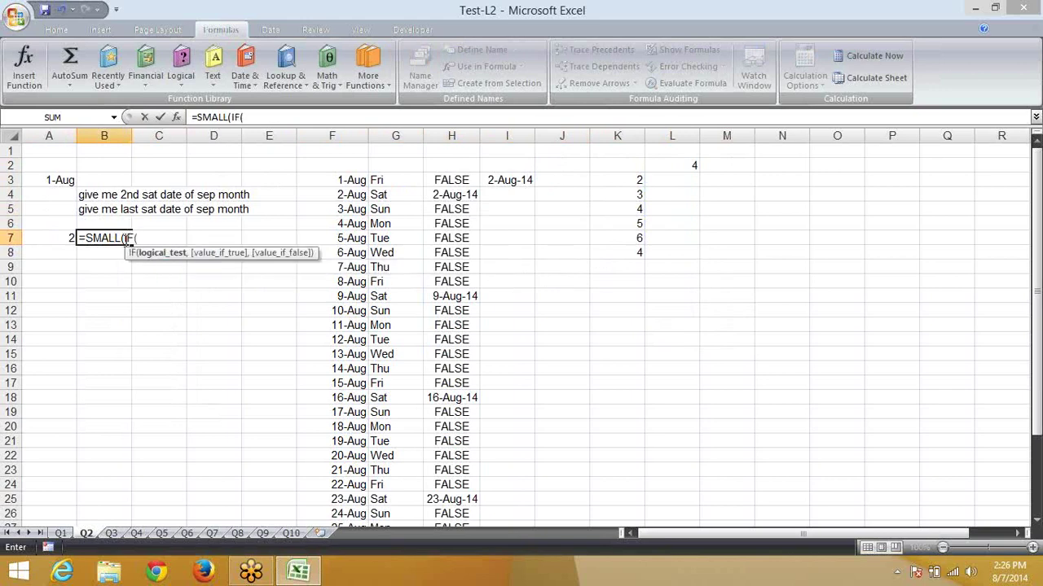
{"action": "type", "text": "te"}
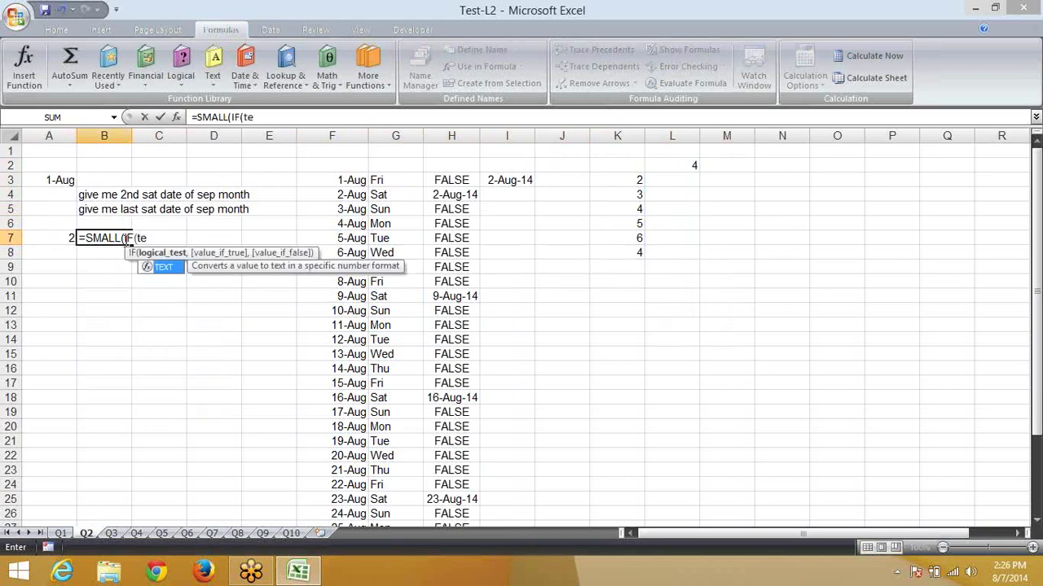
{"action": "key", "text": "Tab"}
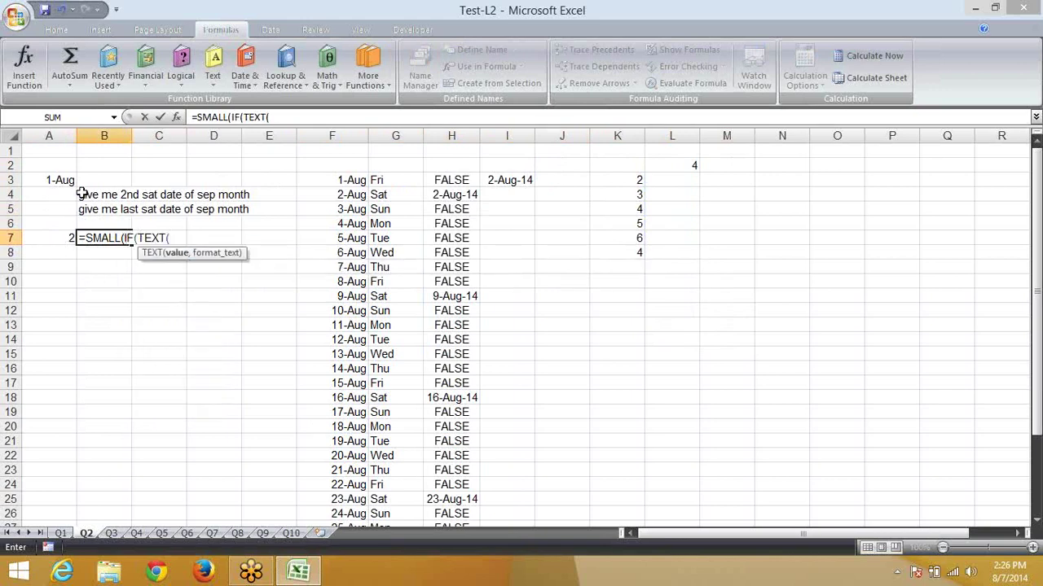
{"action": "left_click", "coordinate": [65, 179]}
{"action": "type", "text": "+"}
{"action": "type", "text": "ro"}
{"action": "key", "text": "Tab"}
{"action": "key", "text": "BackSpace"}
{"action": "key", "text": "BackSpace"}
{"action": "key", "text": "BackSpace"}
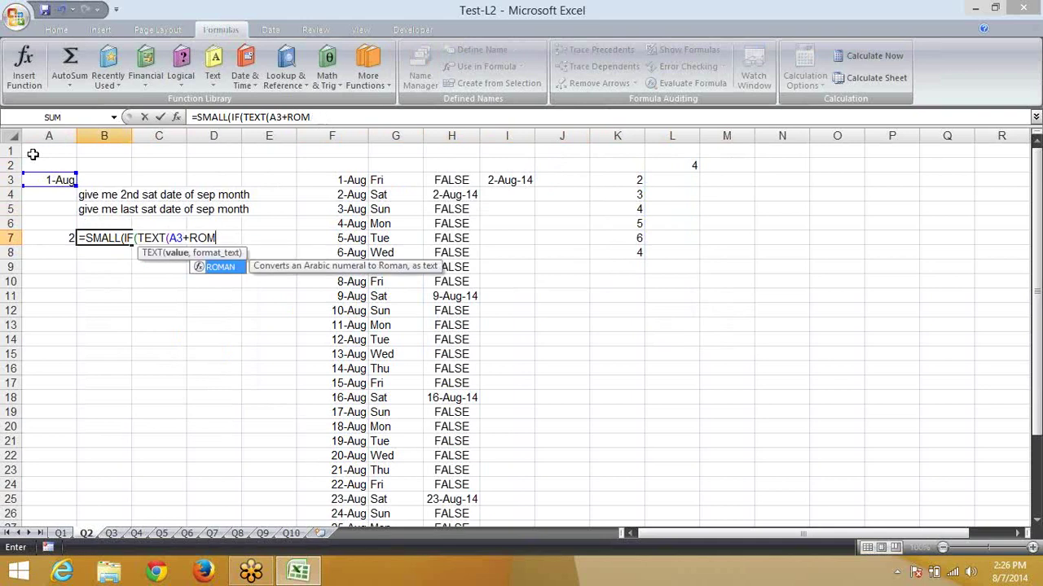
{"action": "key", "text": "BackSpace"}
{"action": "type", "text": "w"}
{"action": "key", "text": "Tab"}
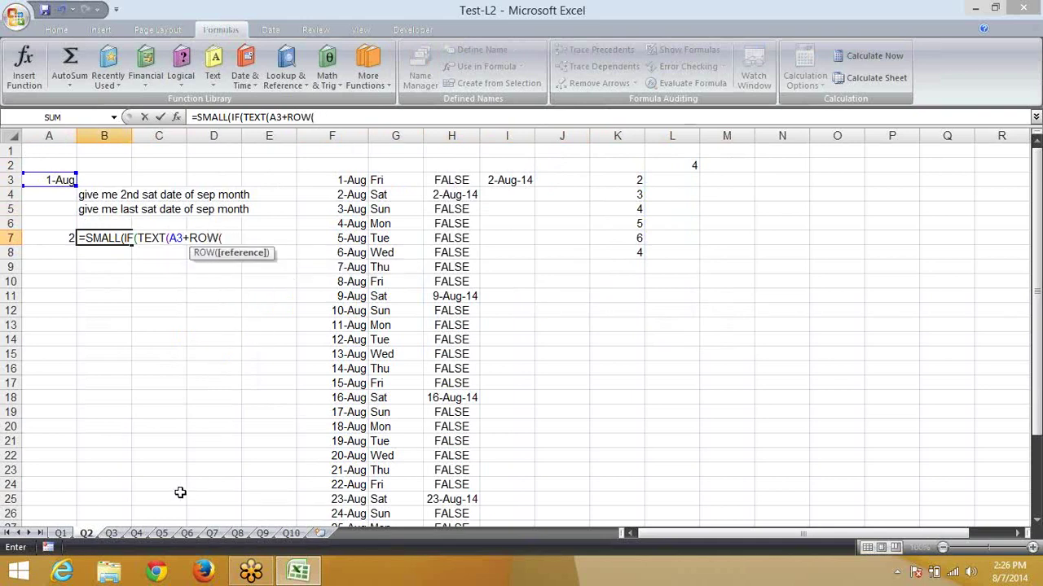
{"action": "type", "text": "1:"}
{"action": "type", "text": "30"}
{"action": "type", "text": ")"}
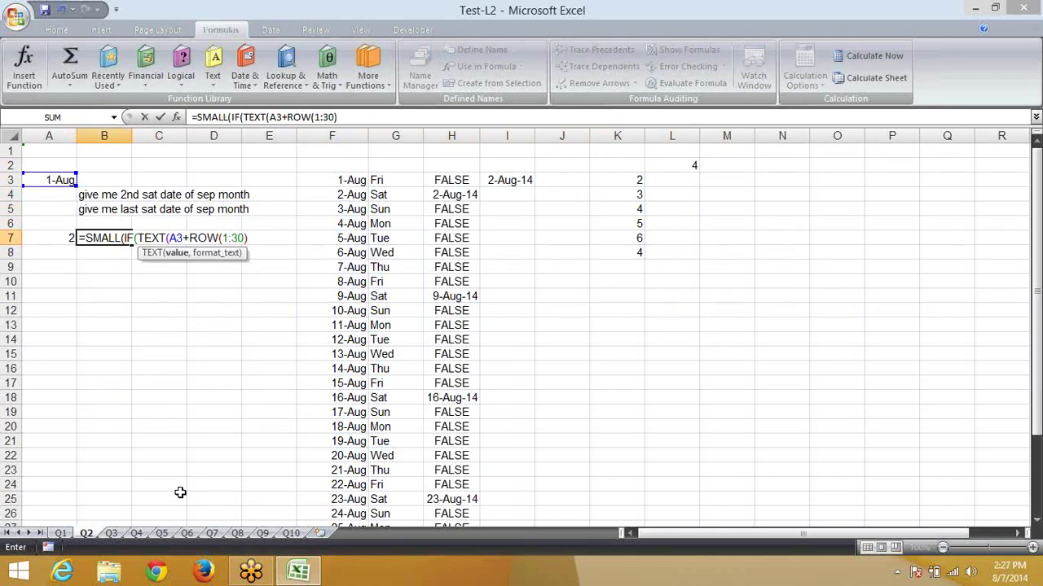
{"action": "type", "text": ","}
{"action": "type", "text": "\"DDD"}
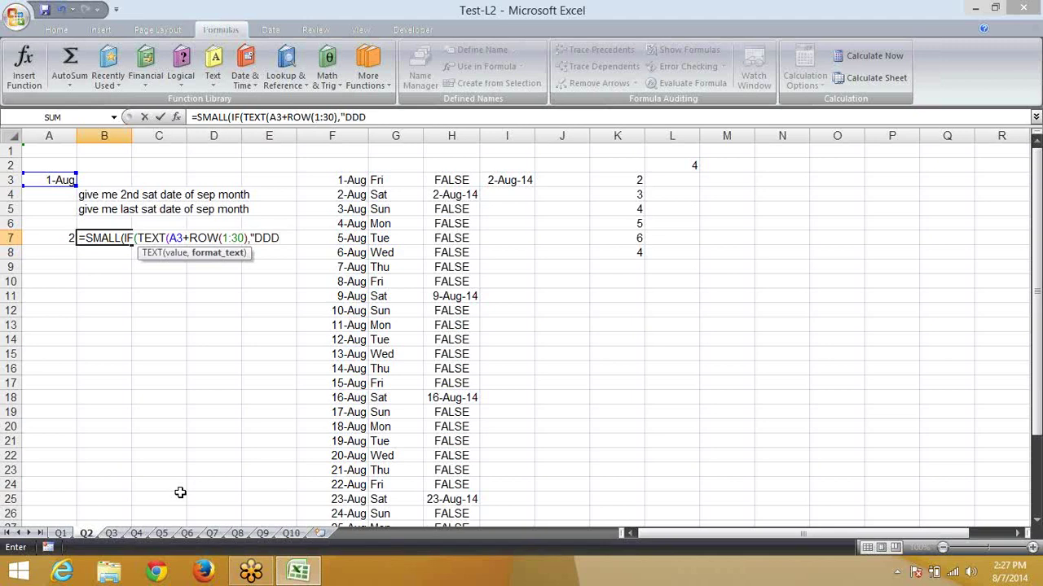
{"action": "type", "text": "\")="}
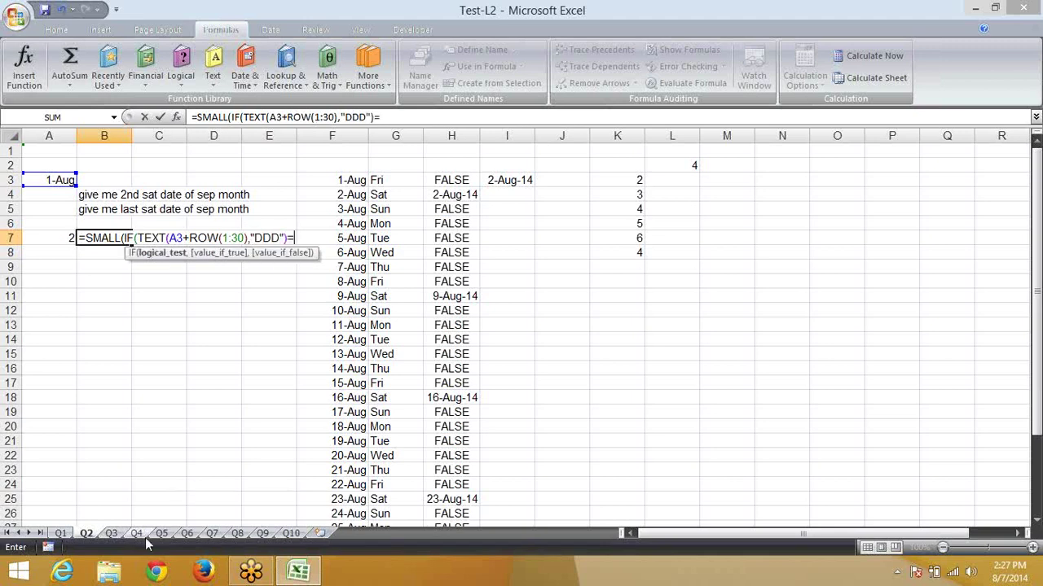
{"action": "type", "text": "t"}
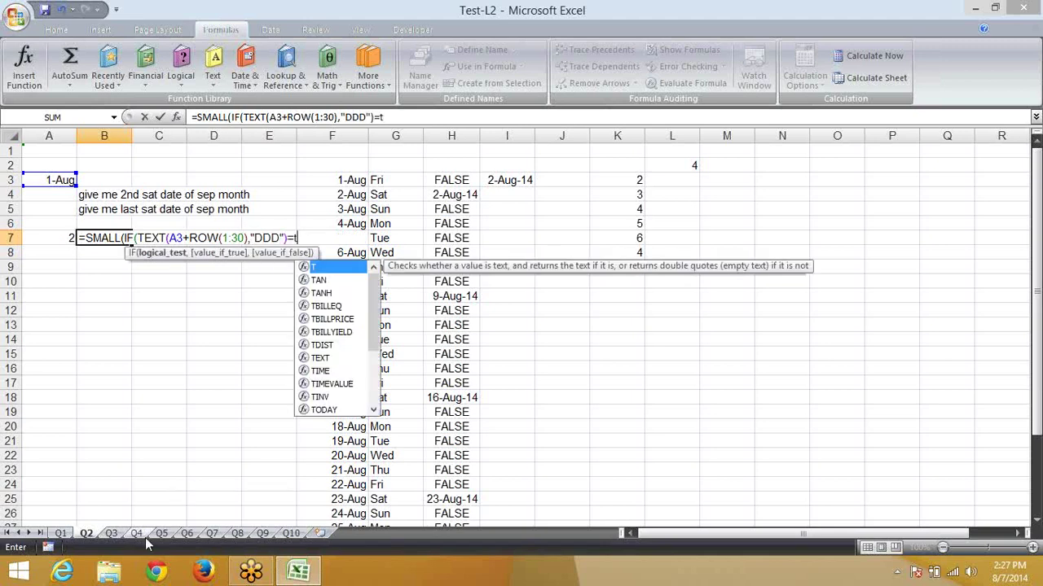
{"action": "type", "text": "e"}
Complete B7's formula with "Sat",A3+ROW(1:30)),2), which returns #NUM!
{"action": "key", "text": "BackSpace"}
{"action": "key", "text": "BackSpace"}
{"action": "type", "text": "\"Sa"}
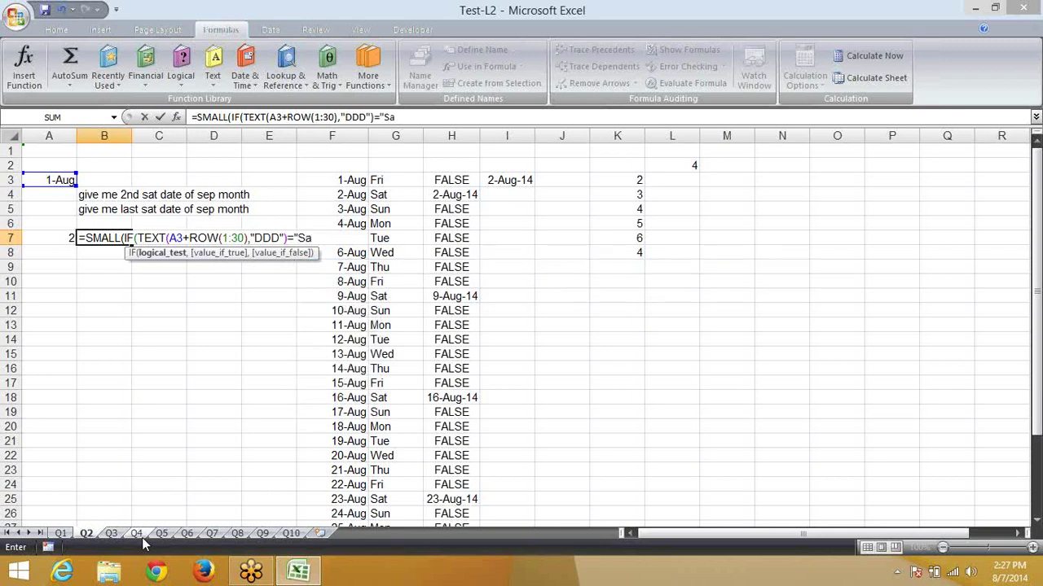
{"action": "type", "text": "t\","}
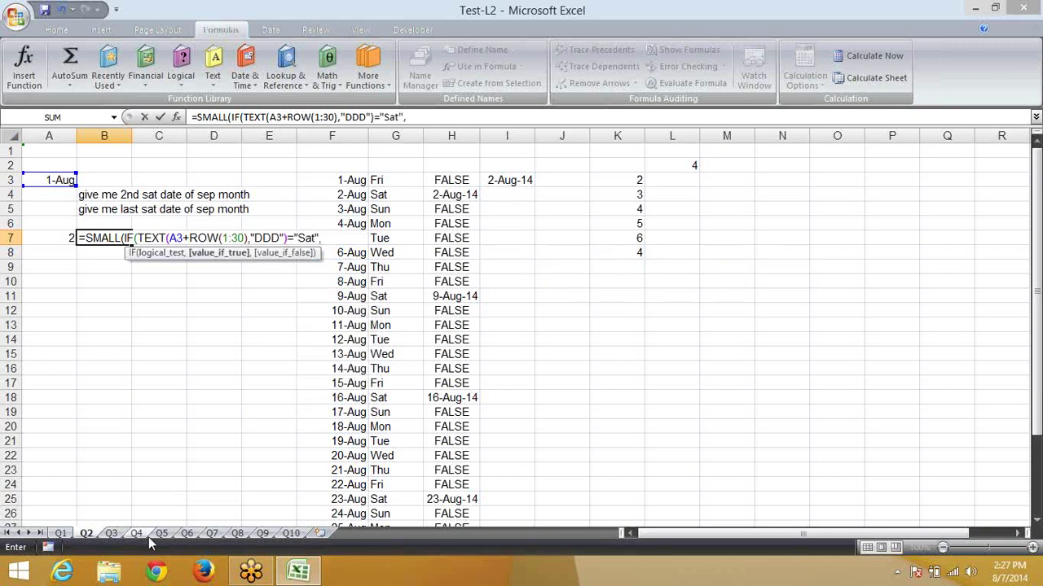
{"action": "left_click_drag", "start_coordinate": [168, 237], "coordinate": [247, 238]}
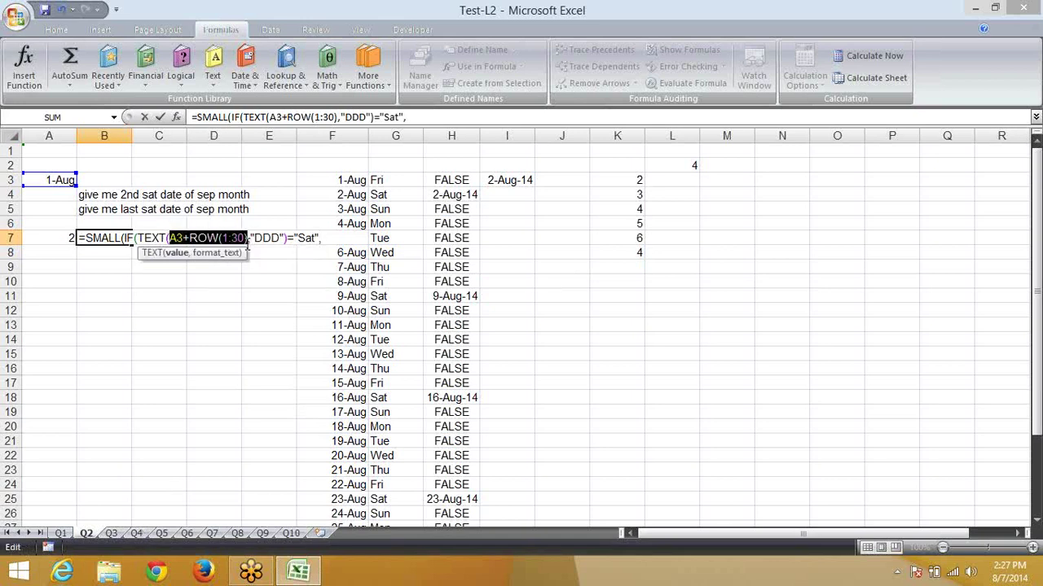
{"action": "left_click", "coordinate": [328, 238]}
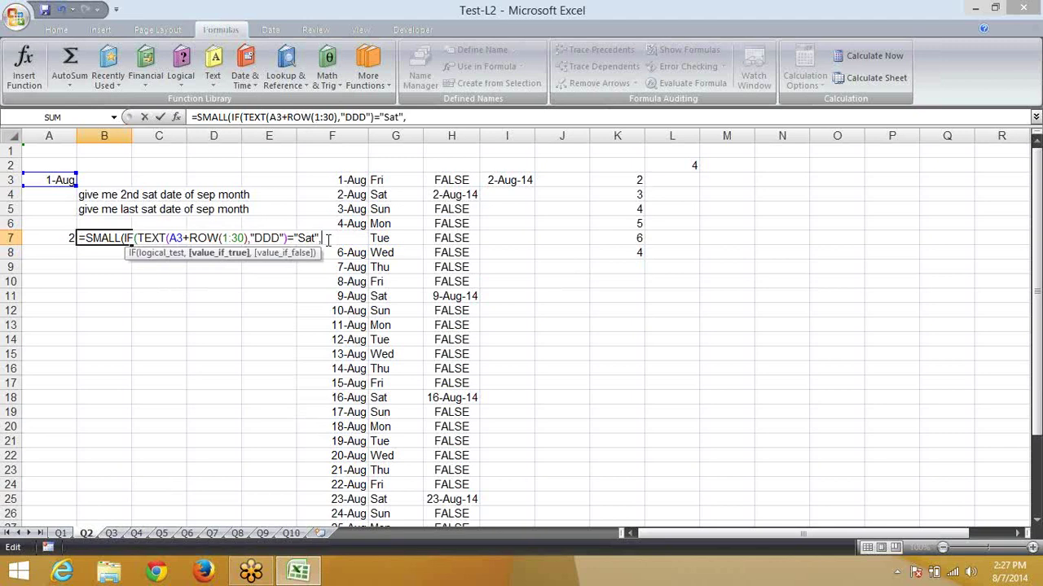
{"action": "key", "text": "ctrl+v"}
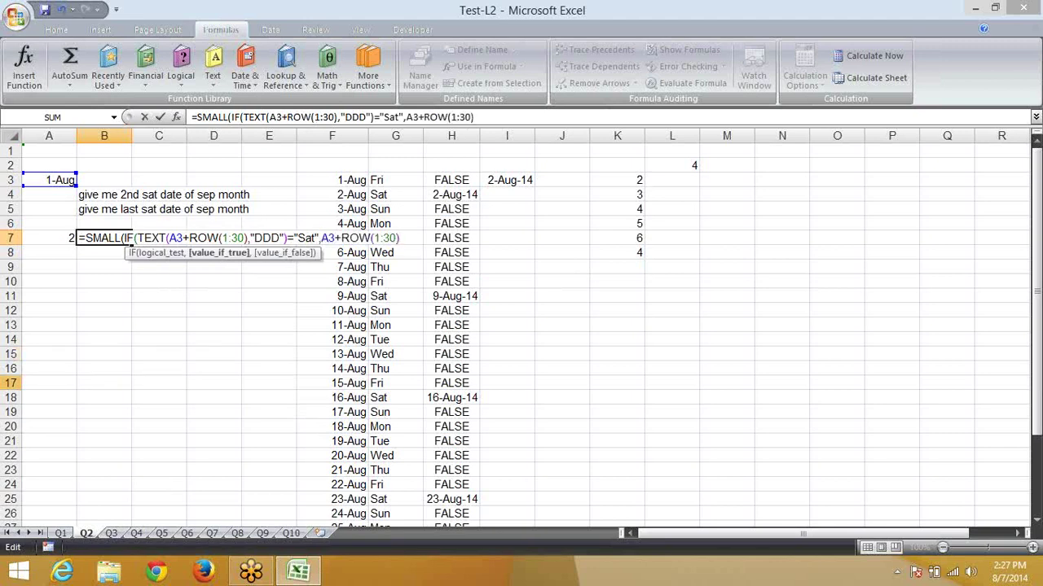
{"action": "type", "text": ")"}
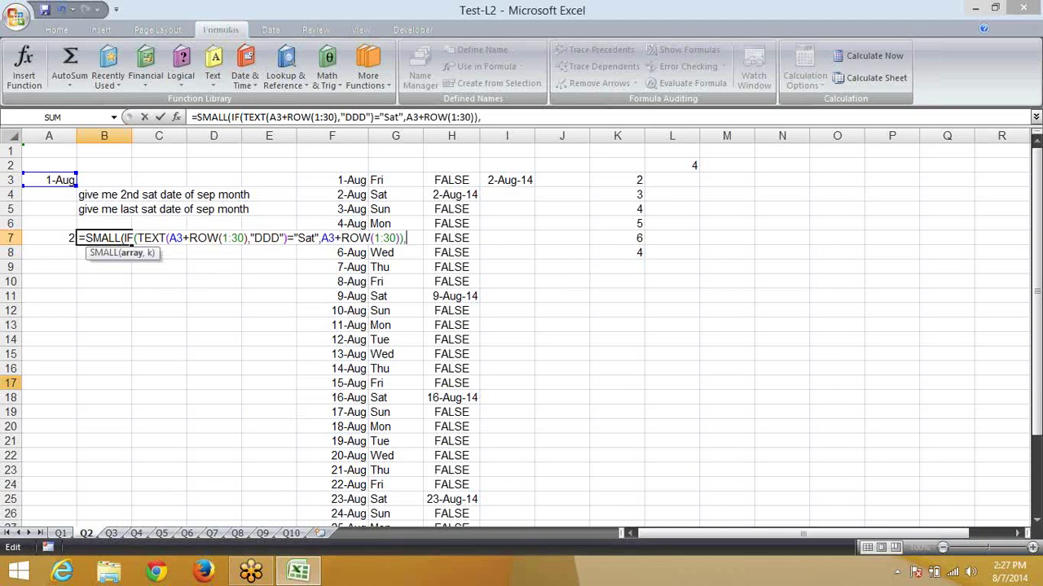
{"action": "type", "text": ",2"}
{"action": "key", "text": "Return"}
{"action": "key", "text": "Return"}
Re-enter B7 with Ctrl+Shift+Enter and date-format it, showing 9-Aug-14
{"action": "left_click", "coordinate": [103, 238]}
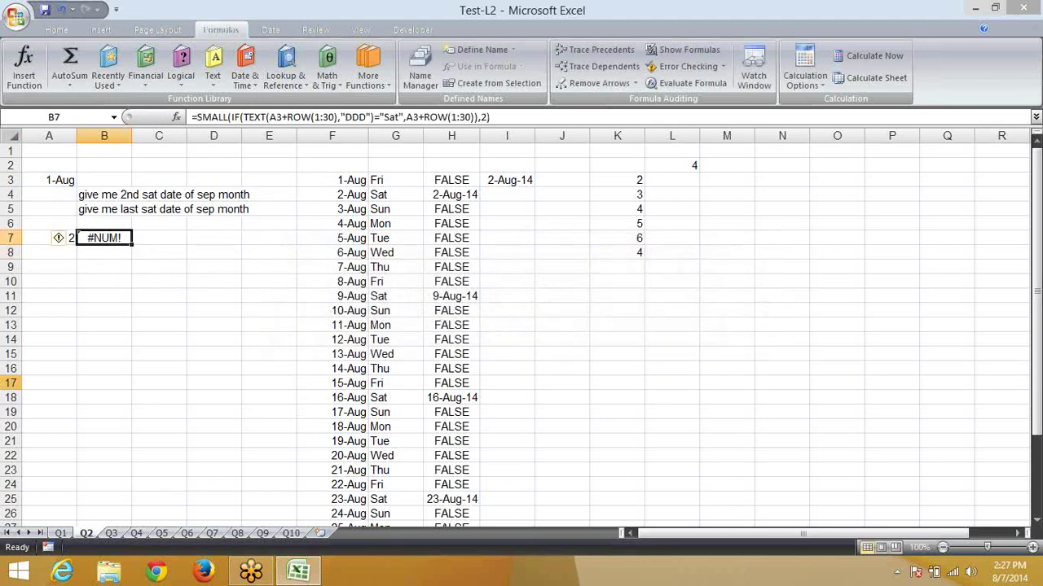
{"action": "key", "text": "F2"}
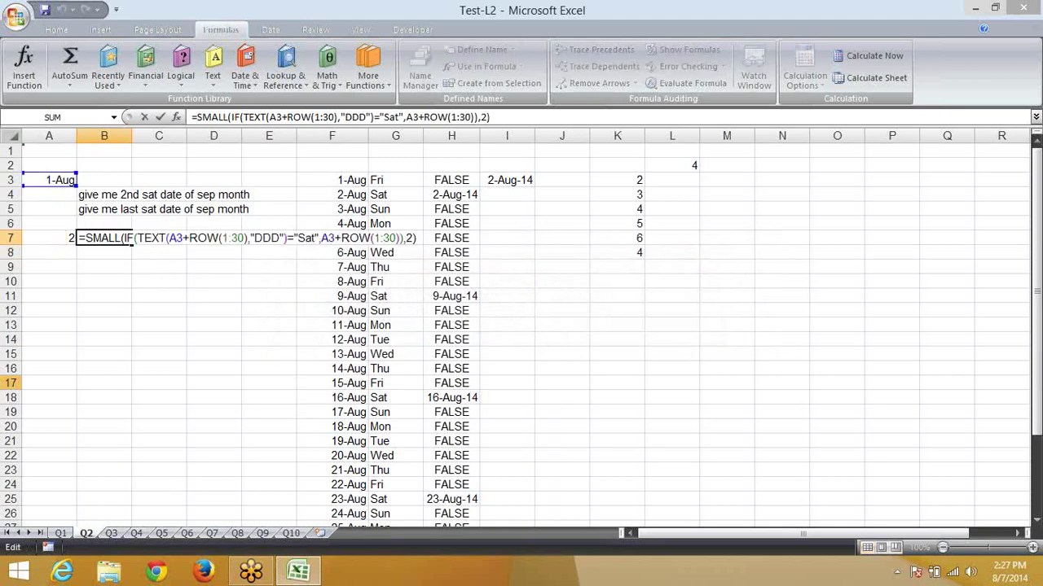
{"action": "key", "text": "ctrl+shift+Return"}
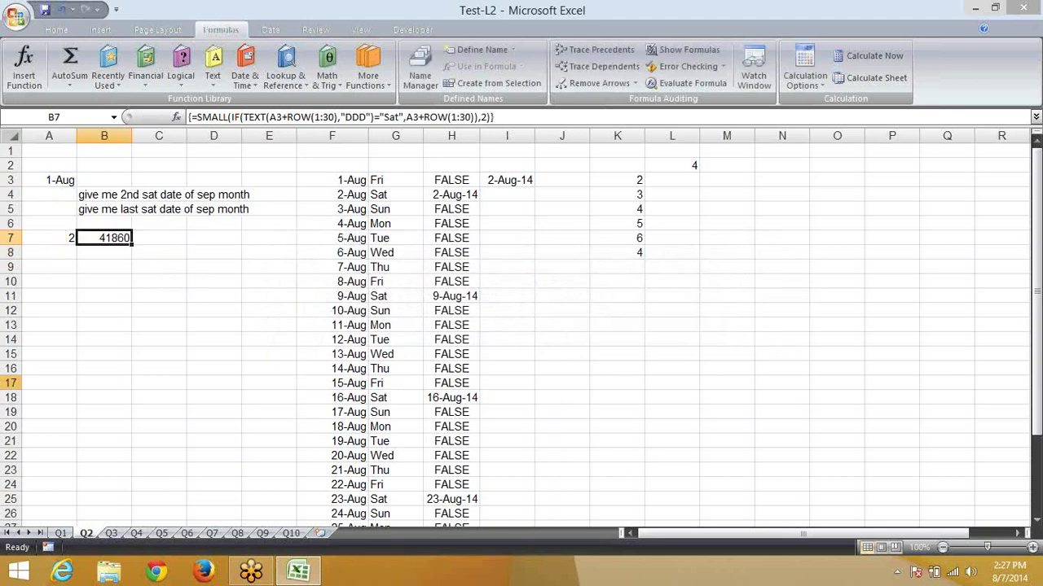
{"action": "key", "text": "ctrl+shift+3"}
Evaluate B7, resolving A3 to 41852 and ROW(1:30) to 1–30, then close
{"action": "left_click", "coordinate": [702, 83]}
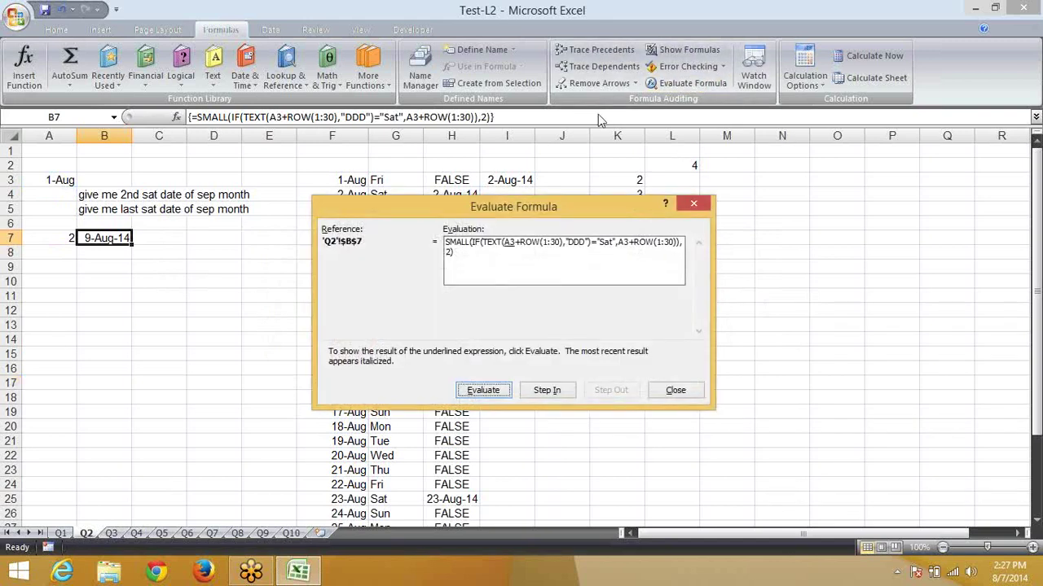
{"action": "left_click", "coordinate": [483, 391]}
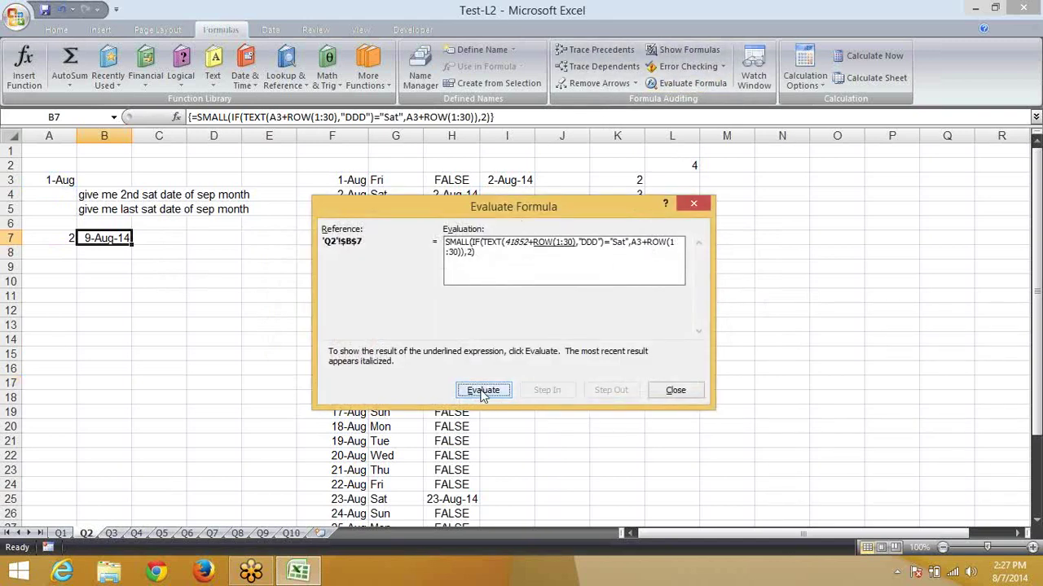
{"action": "left_click", "coordinate": [483, 391]}
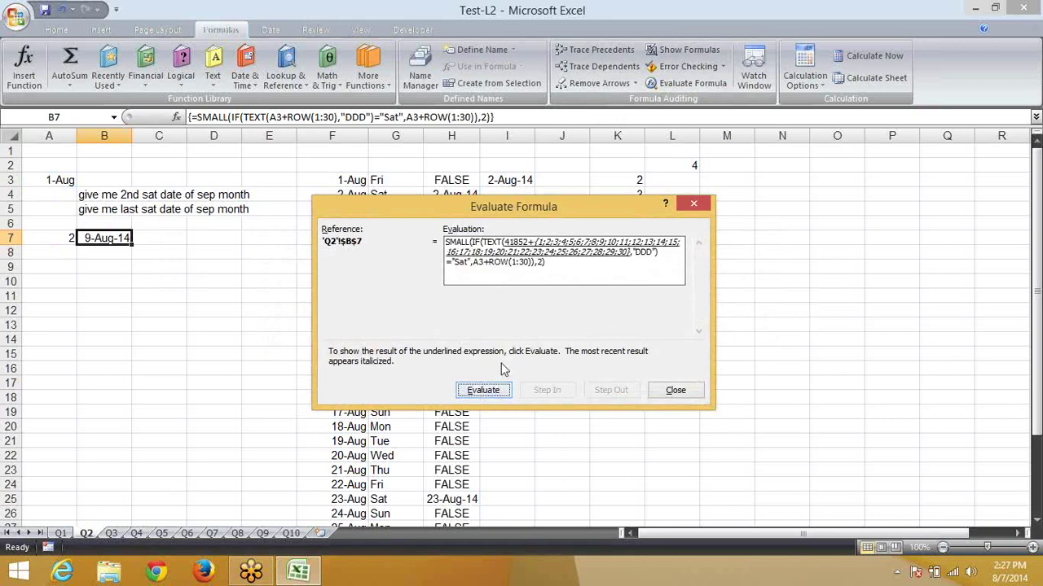
{"action": "left_click", "coordinate": [692, 391]}
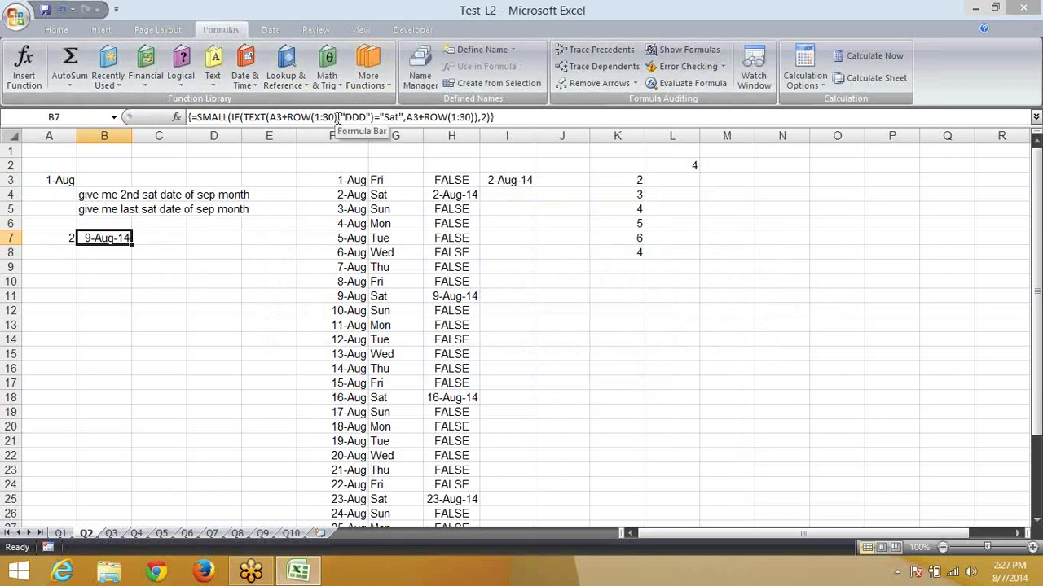
Add -1 after the first ROW(1:30) inside TEXT in B7 and re-enter it as an array formula
{"action": "left_click", "coordinate": [336, 118]}
{"action": "type", "text": "-1"}
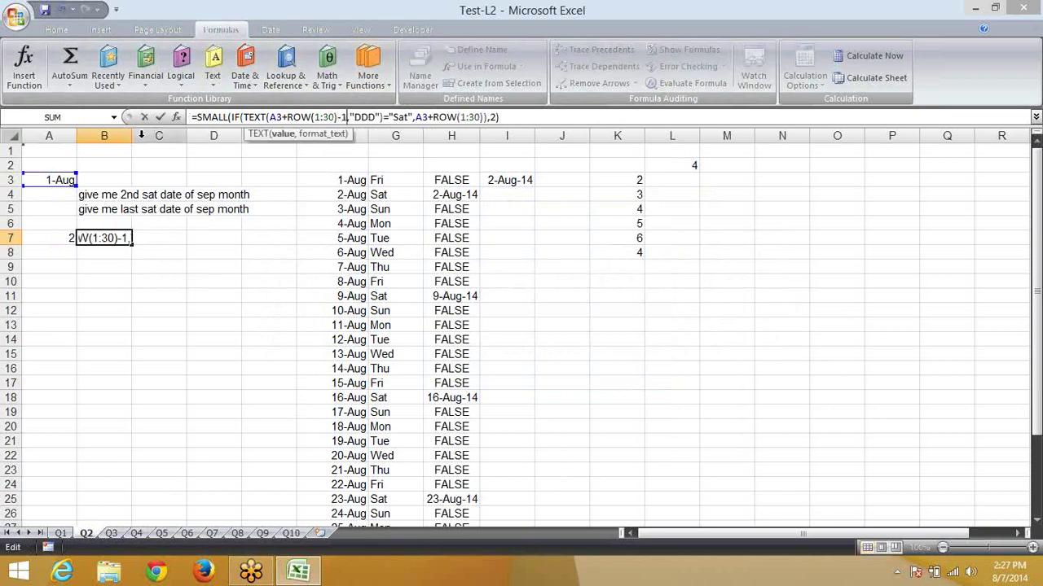
{"action": "key", "text": "Return"}
{"action": "key", "text": "Up"}
{"action": "key", "text": "F2"}
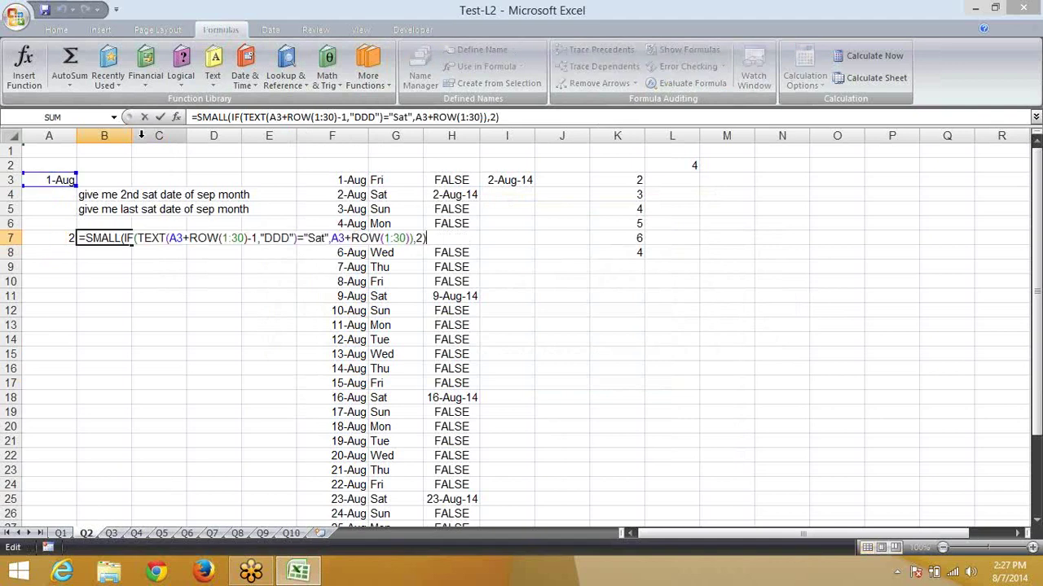
{"action": "key", "text": "ctrl+shift+Return"}
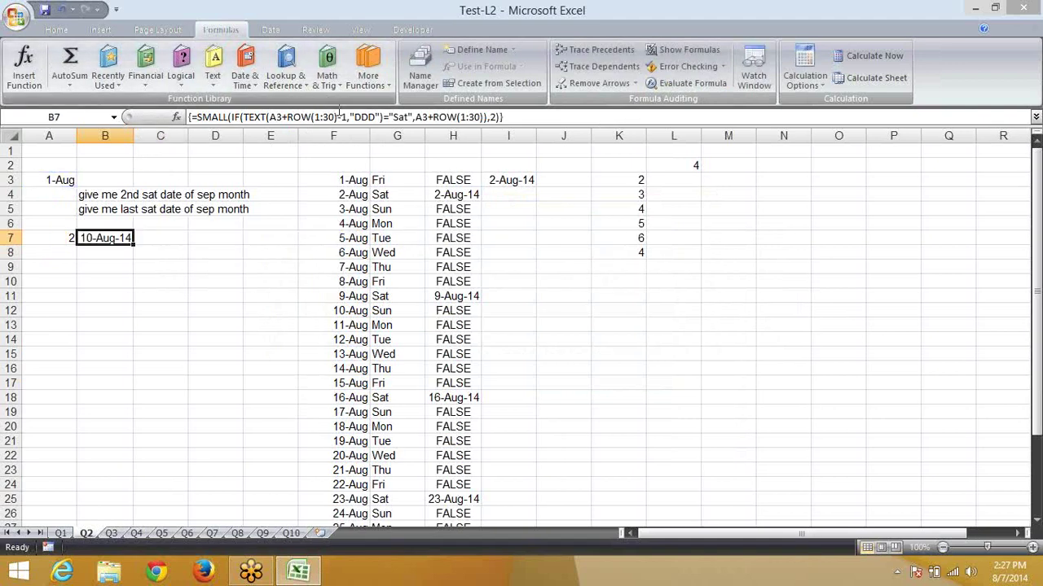
Check the August 2014 taskbar calendar for weekdays, then reopen B7's formula for editing
{"action": "left_click", "coordinate": [1007, 577]}
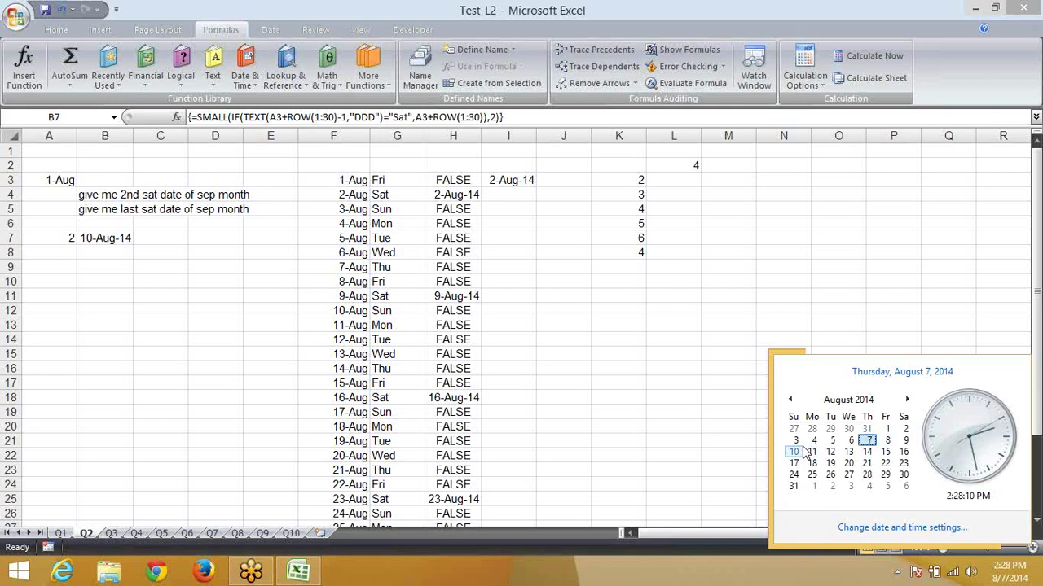
{"action": "left_click", "coordinate": [105, 238]}
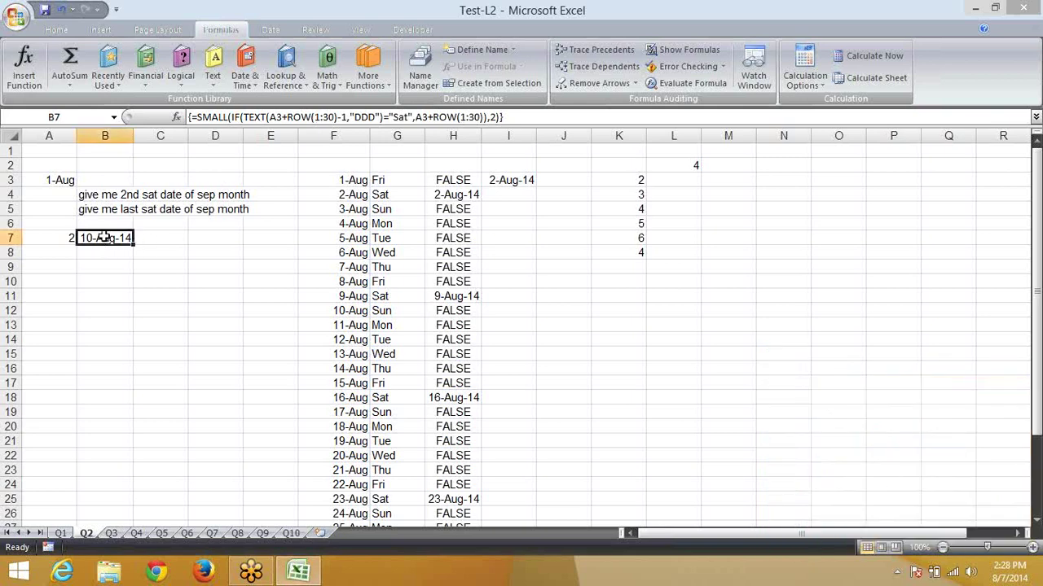
{"action": "left_click", "coordinate": [492, 117]}
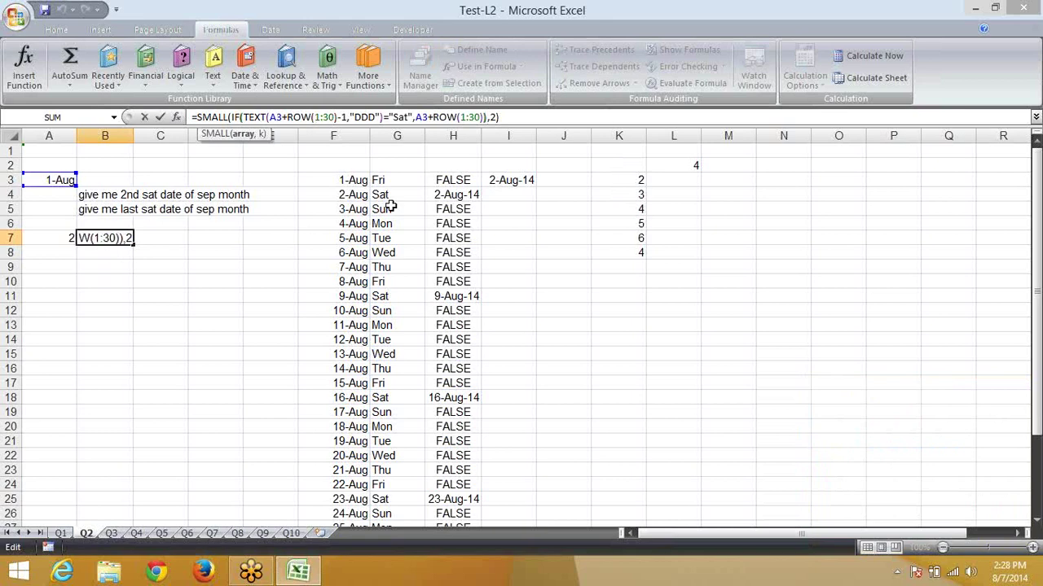
Add -1 after the second ROW(1:30) in B7 and re-enter it as an array formula
{"action": "key", "text": "Left"}
{"action": "key", "text": "Left"}
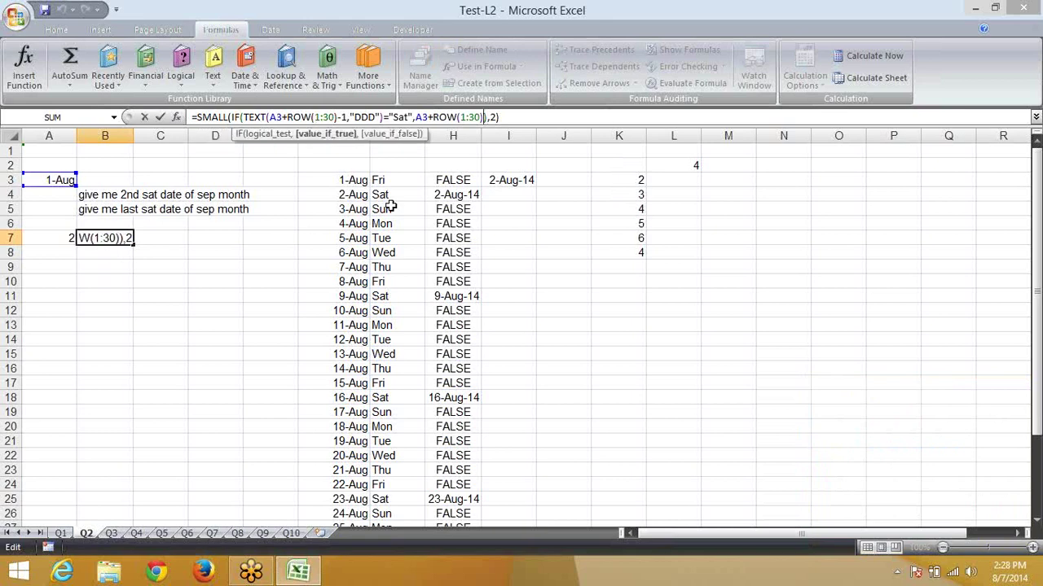
{"action": "type", "text": "-1"}
{"action": "key", "text": "Return"}
{"action": "key", "text": "Up"}
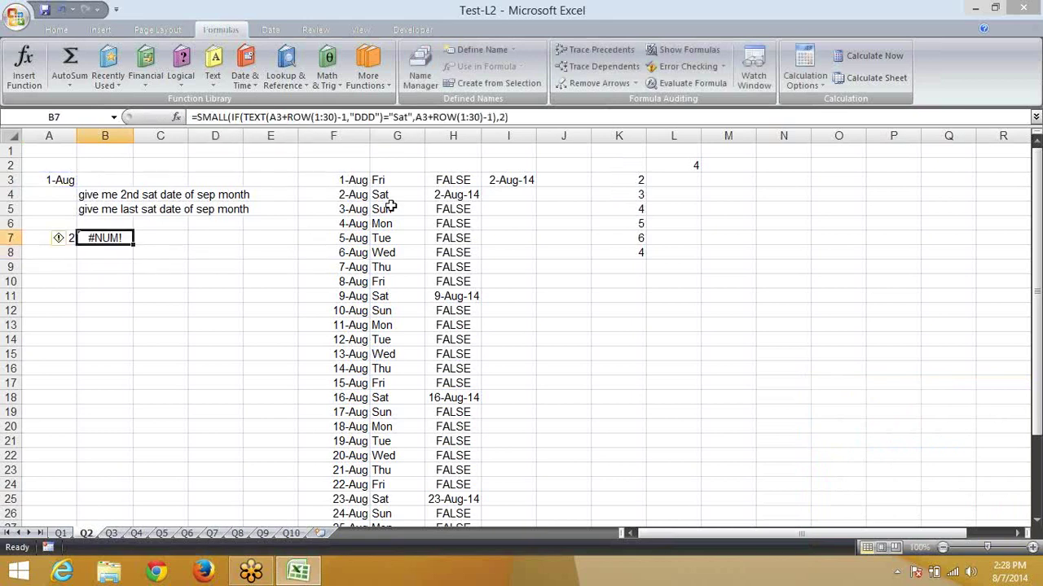
{"action": "key", "text": "F2"}
{"action": "key", "text": "ctrl+shift+Return"}
{"action": "left_click", "coordinate": [690, 82]}
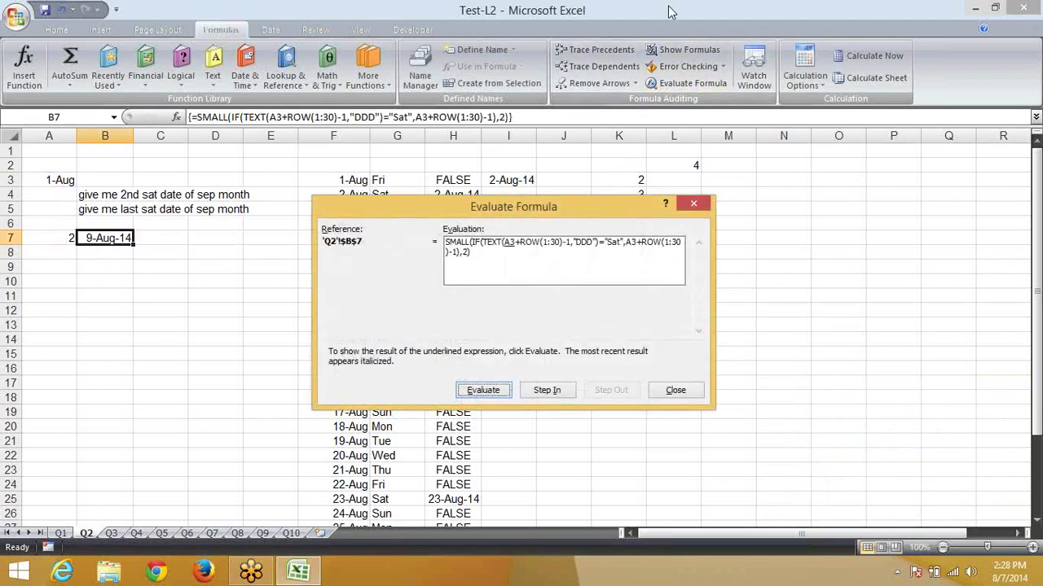
Evaluate the IF condition: A3+ROW(1:30)-1 dates turned into day names and compared with Sat
{"action": "left_click", "coordinate": [487, 392]}
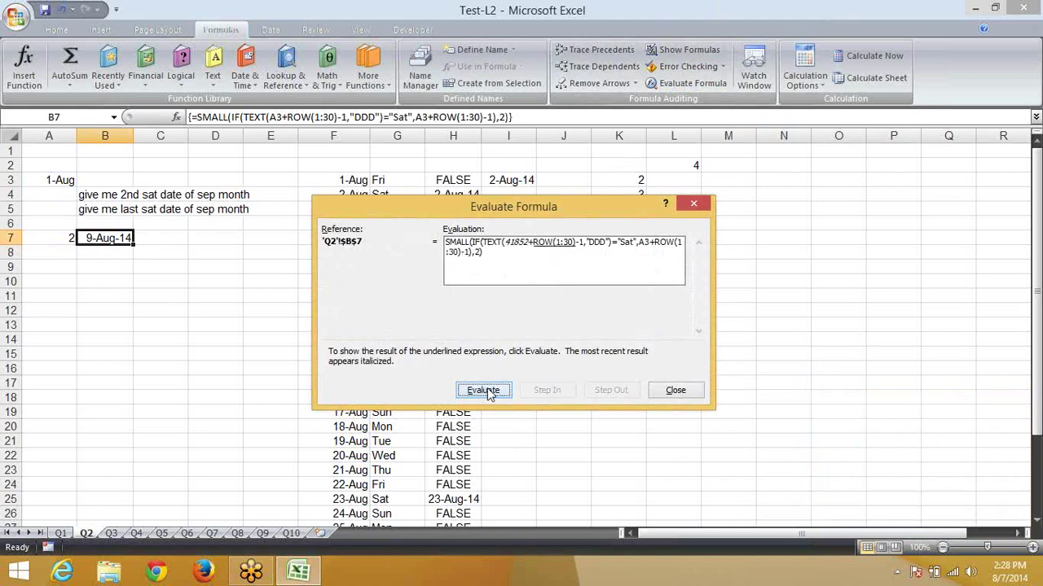
{"action": "left_click", "coordinate": [487, 392]}
{"action": "left_click", "coordinate": [487, 392]}
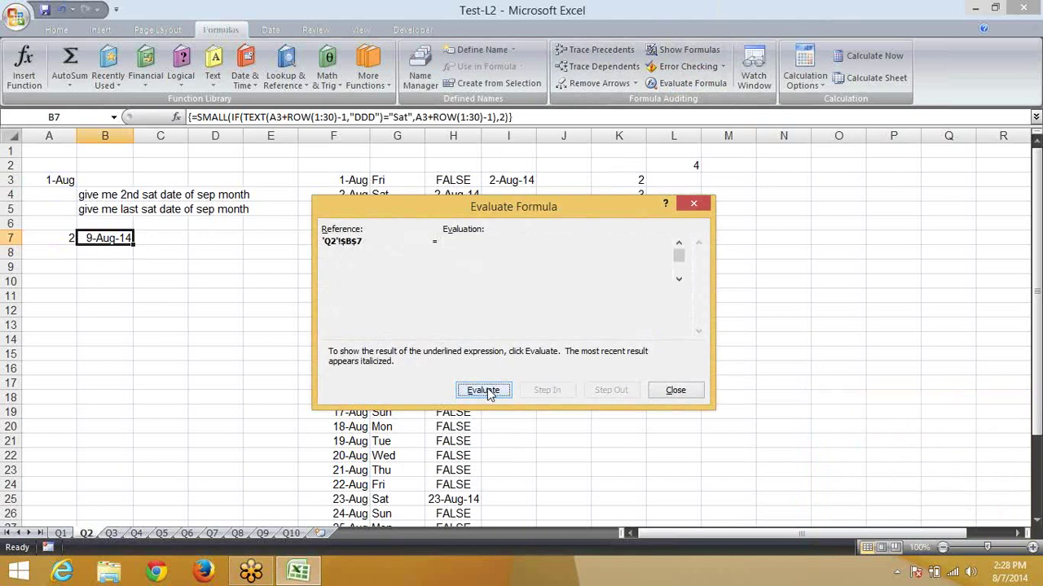
{"action": "left_click", "coordinate": [487, 391]}
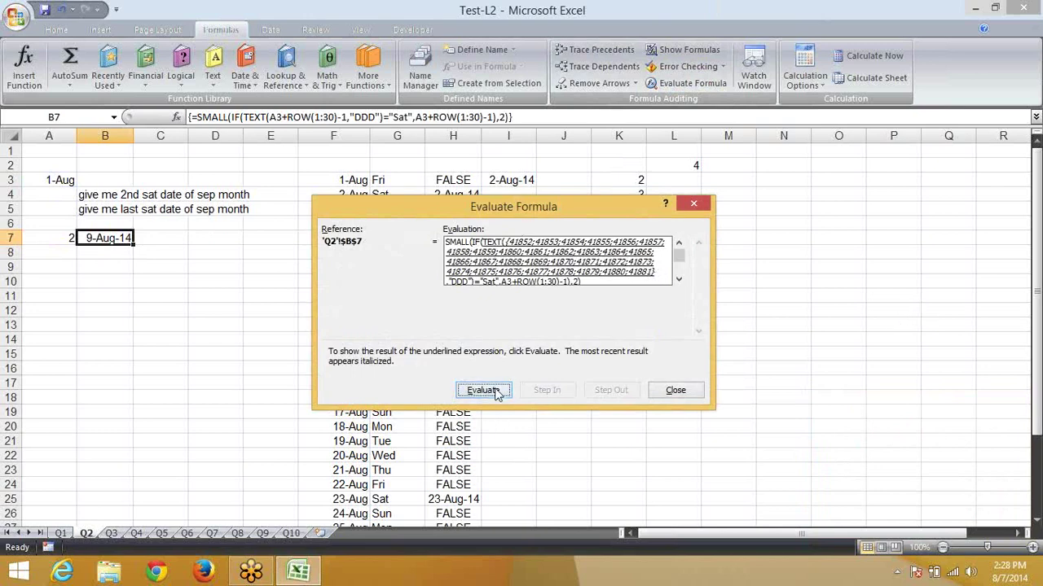
{"action": "left_click", "coordinate": [496, 393]}
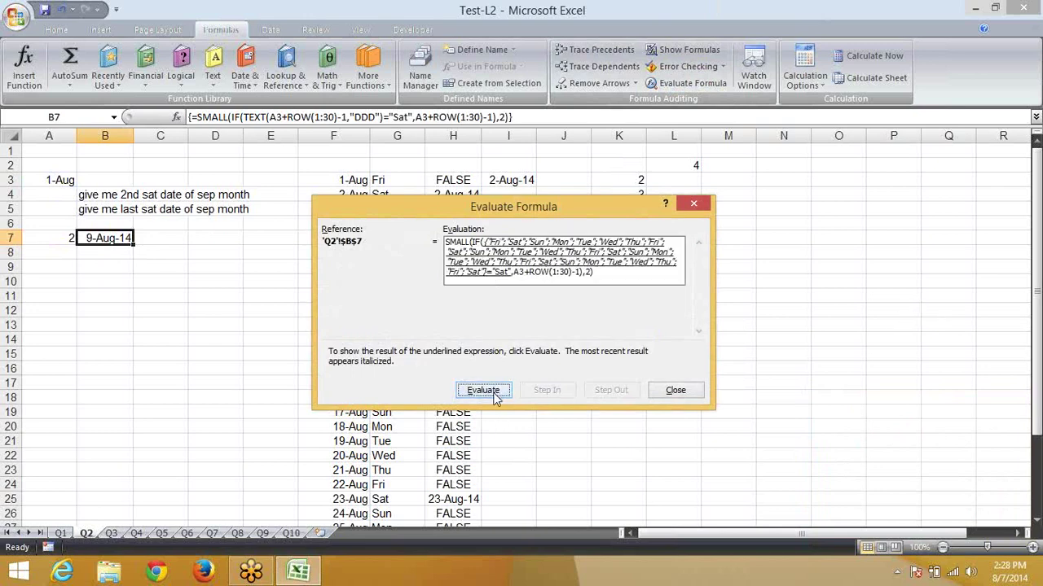
{"action": "left_click", "coordinate": [485, 391]}
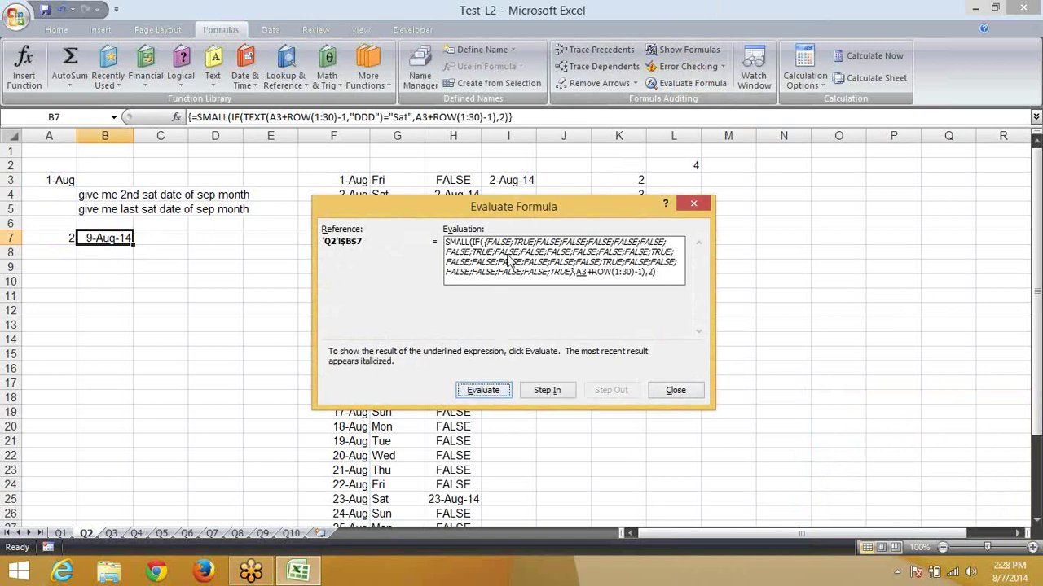
Evaluate the IF's Saturday dates and SMALL to the final 9-Aug-14, then close the evaluation
{"action": "left_click", "coordinate": [496, 395]}
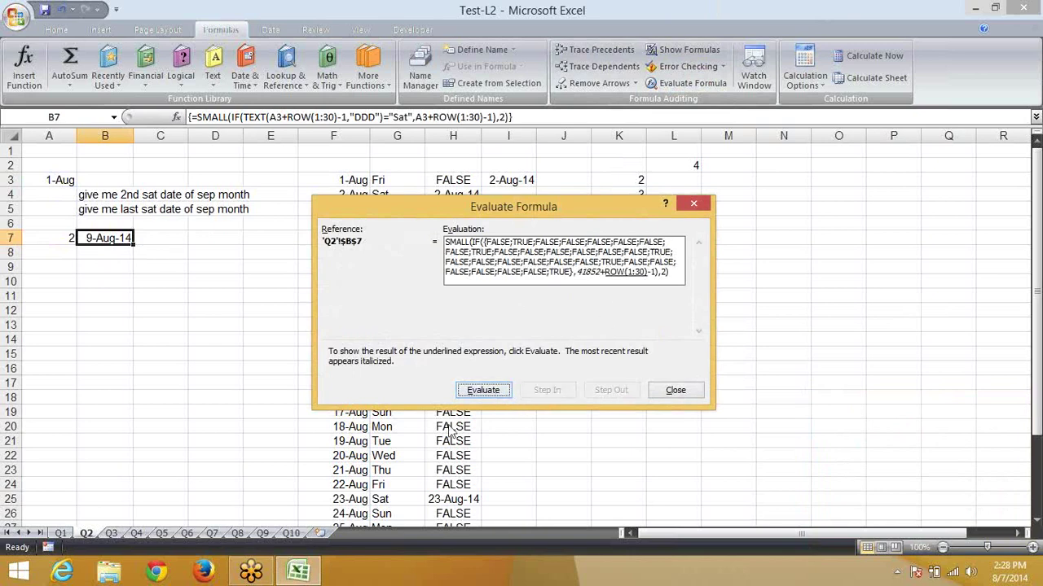
{"action": "left_click", "coordinate": [483, 394]}
{"action": "left_click", "coordinate": [482, 394]}
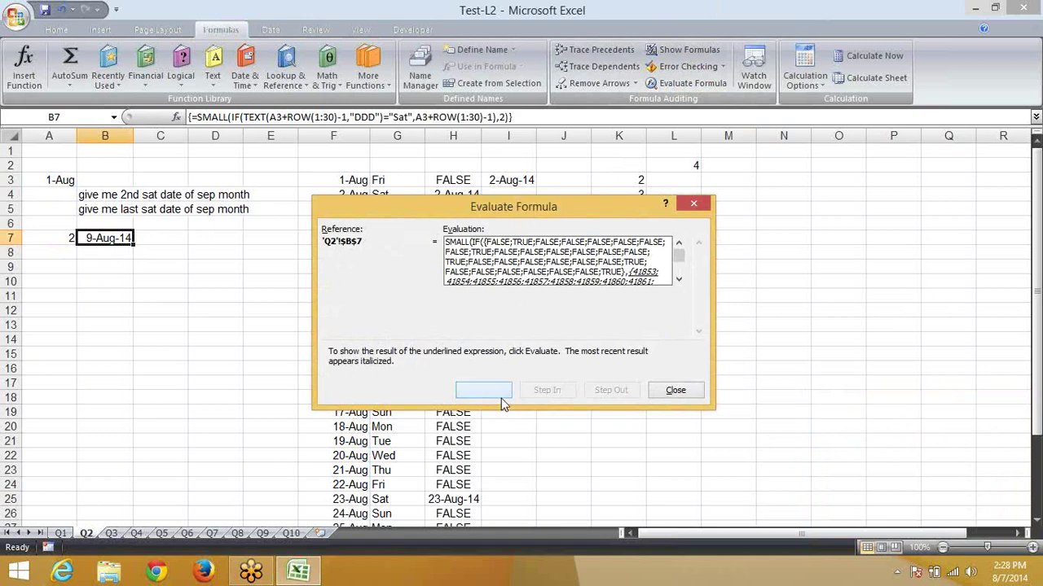
{"action": "left_click", "coordinate": [482, 391]}
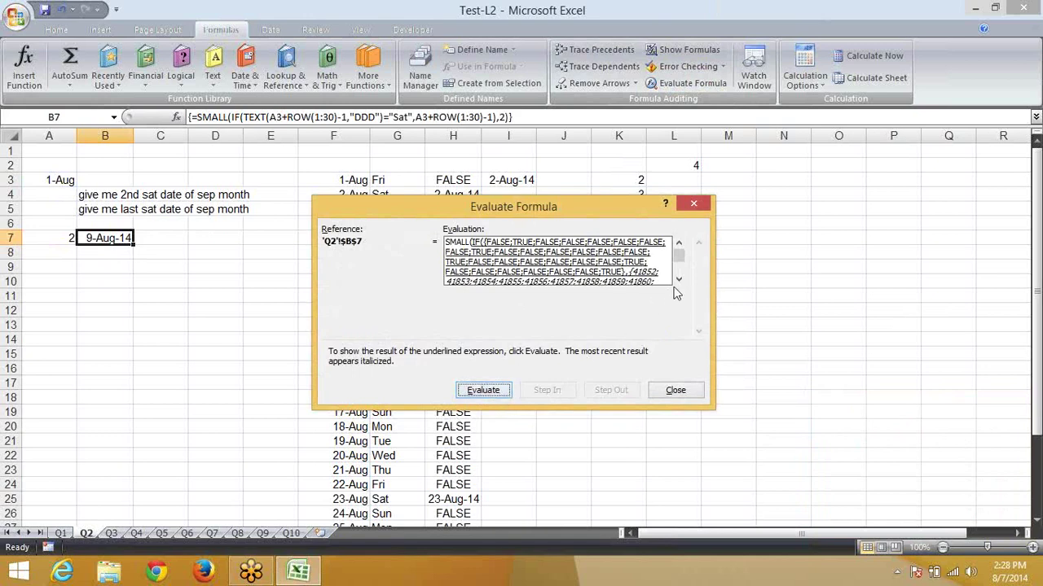
{"action": "left_click", "coordinate": [490, 399]}
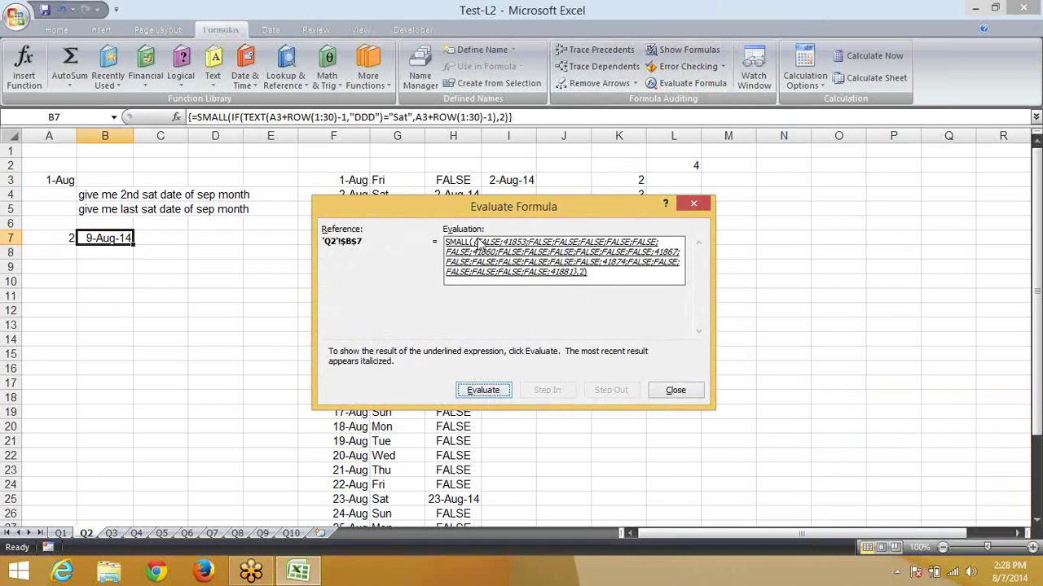
{"action": "mouse_move", "coordinate": [607, 209]}
{"action": "left_mouse_down"}
{"action": "mouse_move", "coordinate": [246, 196]}
{"action": "mouse_move", "coordinate": [314, 178]}
{"action": "left_mouse_up"}
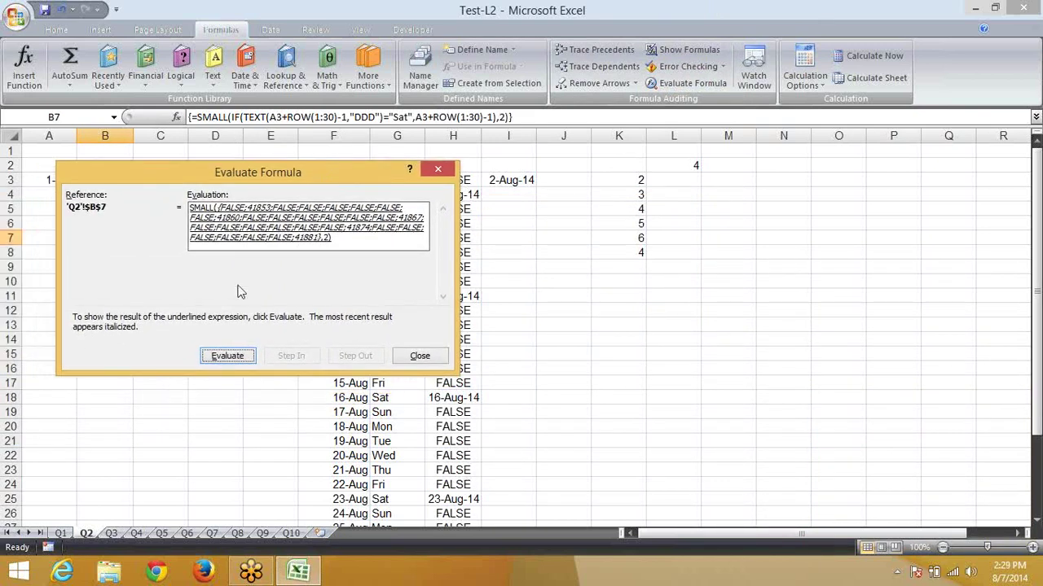
{"action": "left_click", "coordinate": [227, 356]}
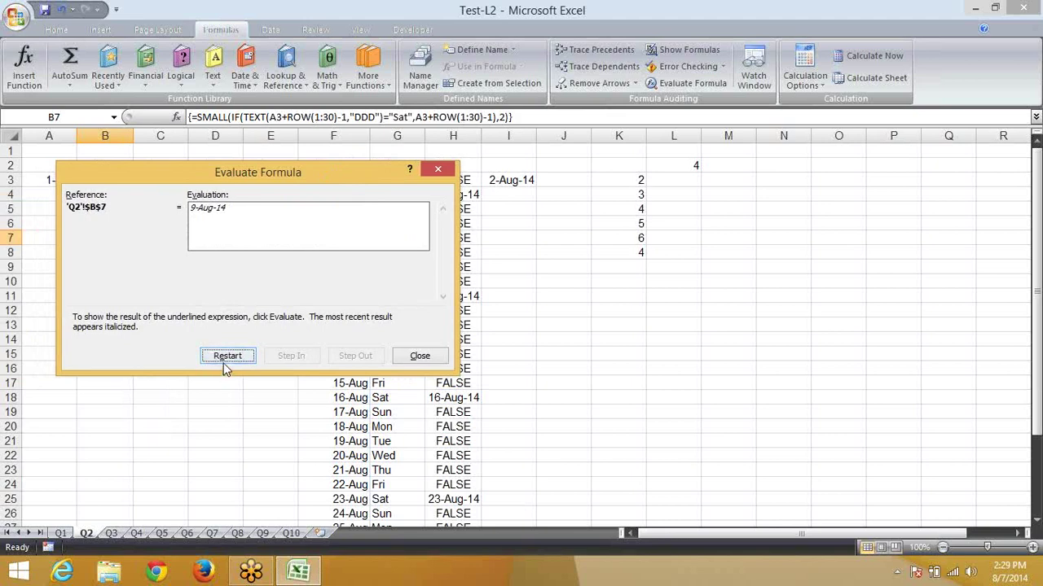
{"action": "left_click", "coordinate": [419, 355]}
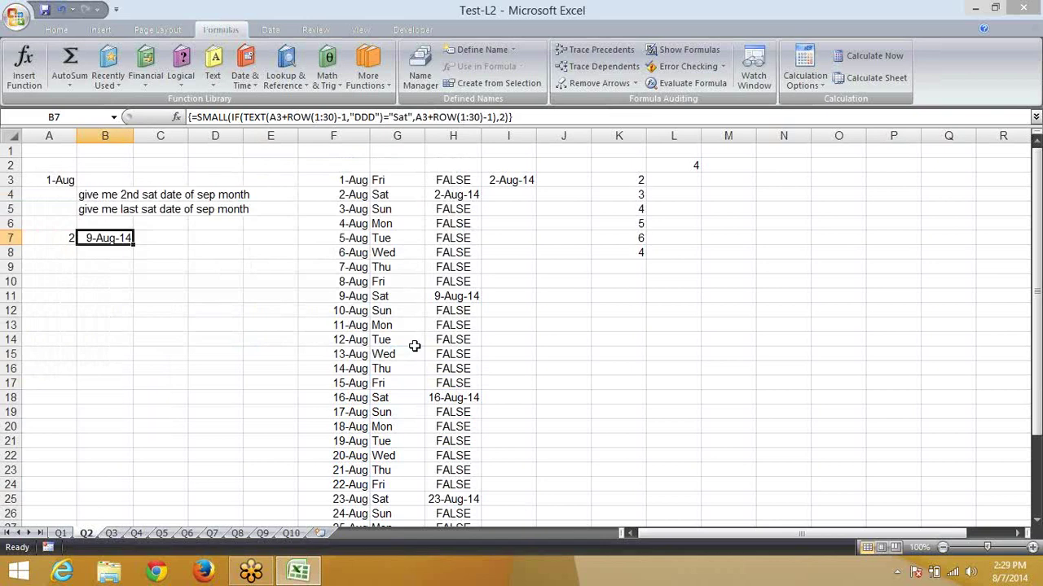
Enter =MAX(H3:H33) in I4 to find the latest date in column H
{"action": "left_click", "coordinate": [119, 210]}
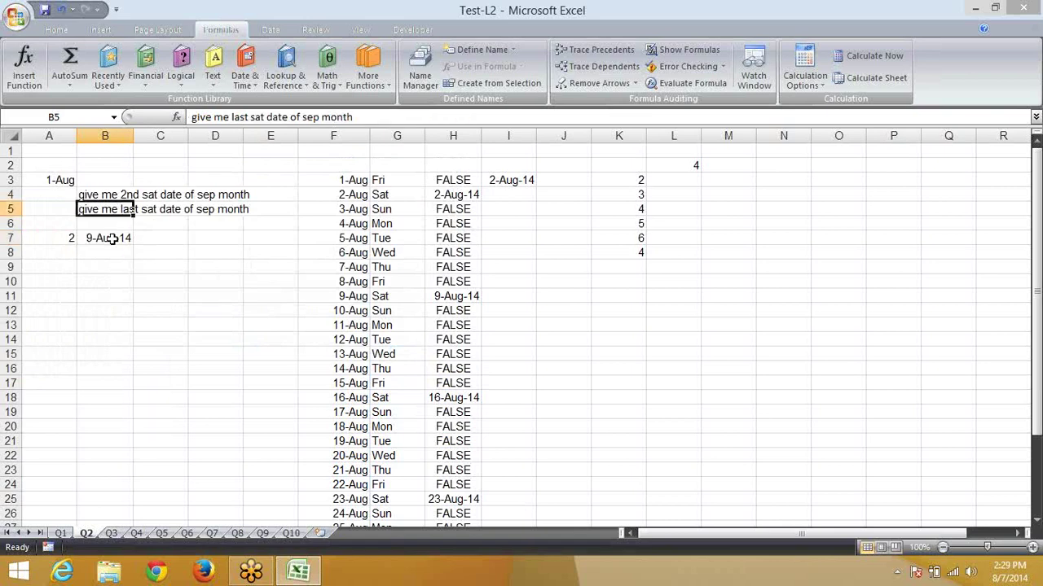
{"action": "left_click", "coordinate": [111, 251]}
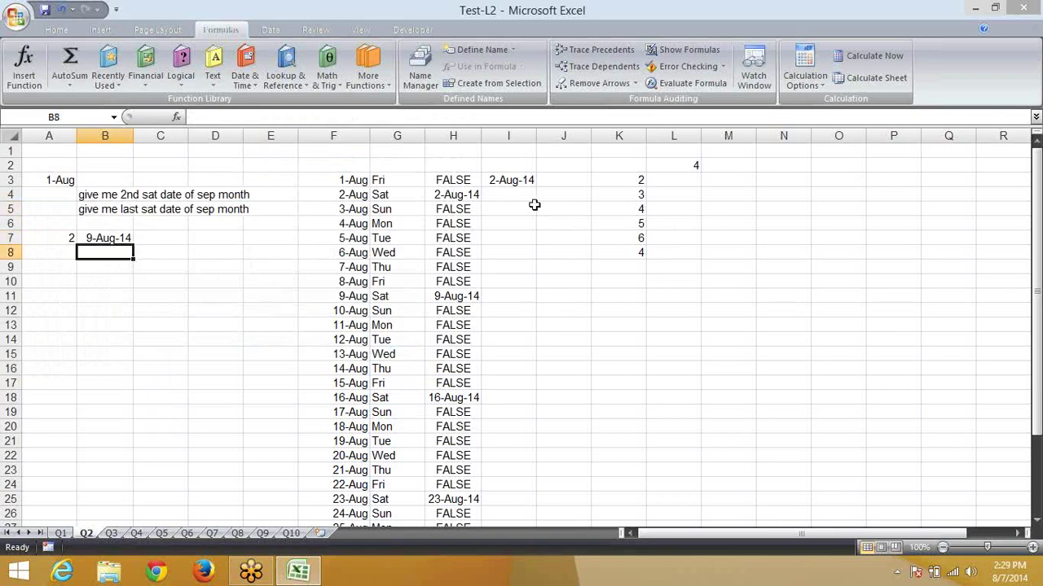
{"action": "left_click", "coordinate": [513, 196]}
{"action": "type", "text": "=ma"}
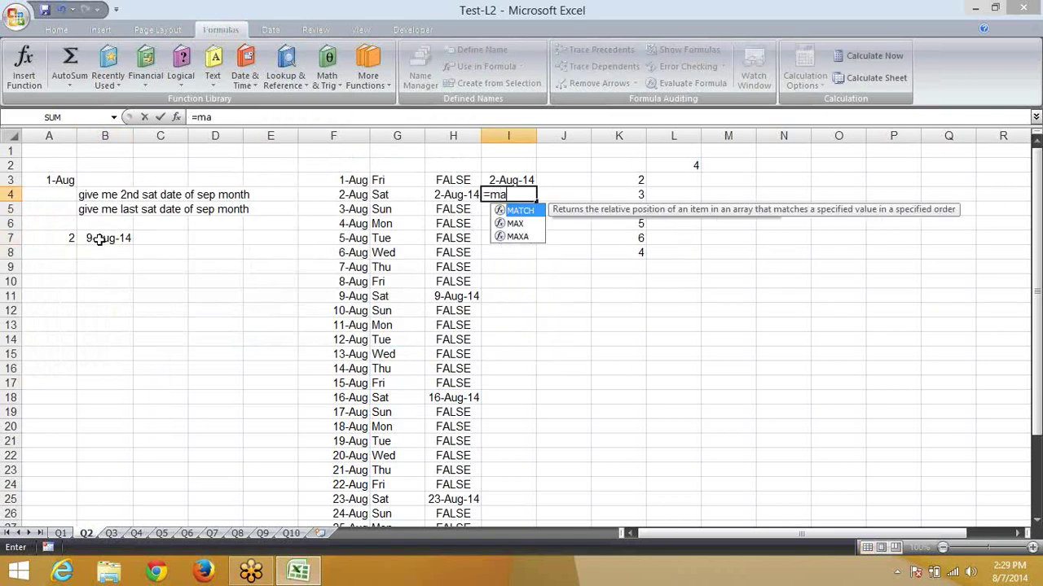
{"action": "key", "text": "Down"}
{"action": "key", "text": "Tab"}
{"action": "key", "text": "Left"}
{"action": "key", "text": "Up"}
{"action": "key", "text": "ctrl+shift+Down"}
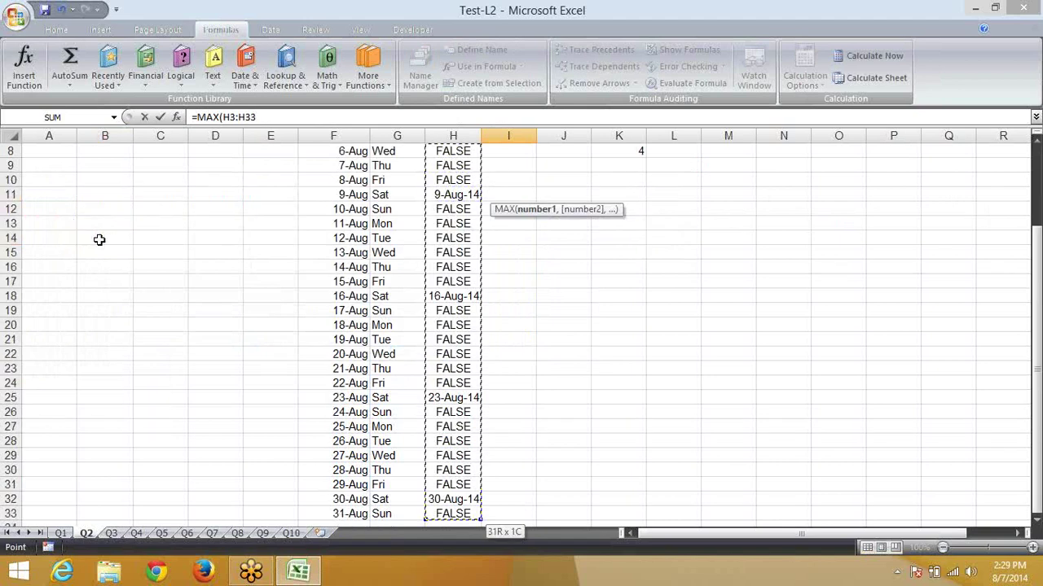
{"action": "key", "text": "Return"}
{"action": "key", "text": "Up"}
{"action": "key", "text": "Up"}
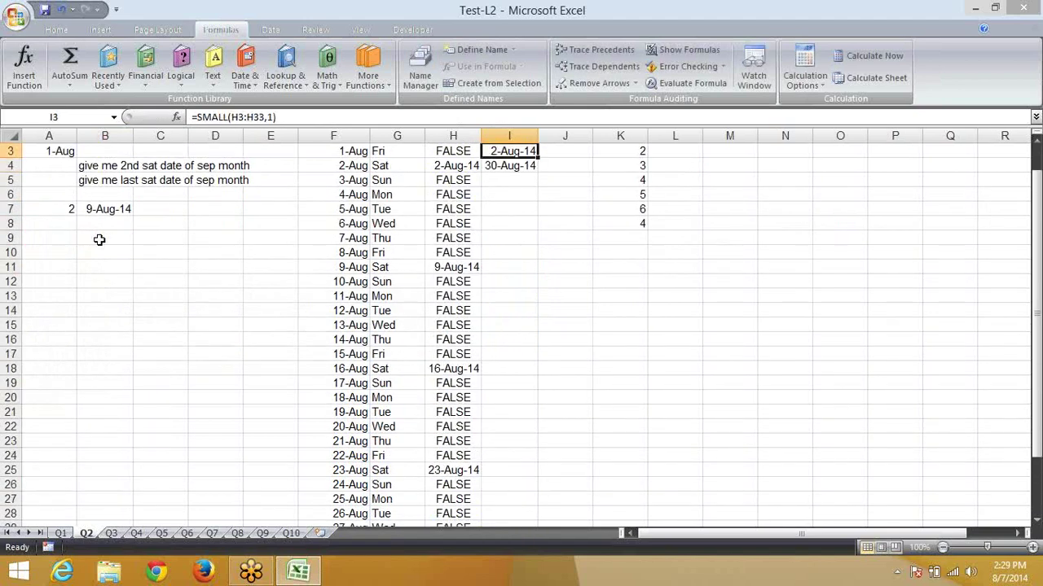
{"action": "key", "text": "Up"}
{"action": "key", "text": "Up"}
{"action": "key", "text": "Down"}
{"action": "key", "text": "Down"}
{"action": "key", "text": "Down"}
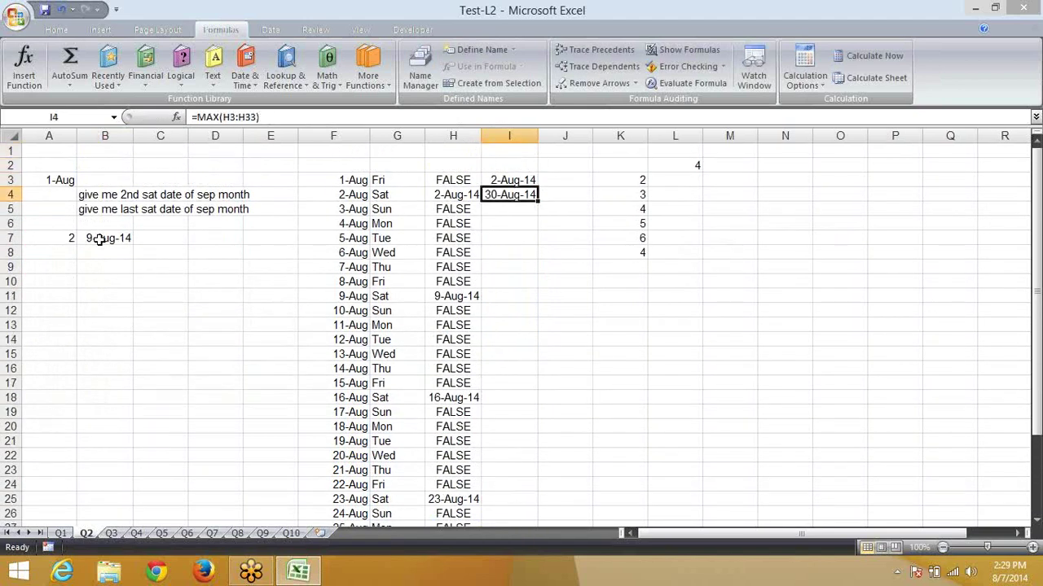
Enter =LARGE(H3:H33,1) in I5 and format it as a date, showing 30-Aug-14
{"action": "key", "text": "Down"}
{"action": "type", "text": "="}
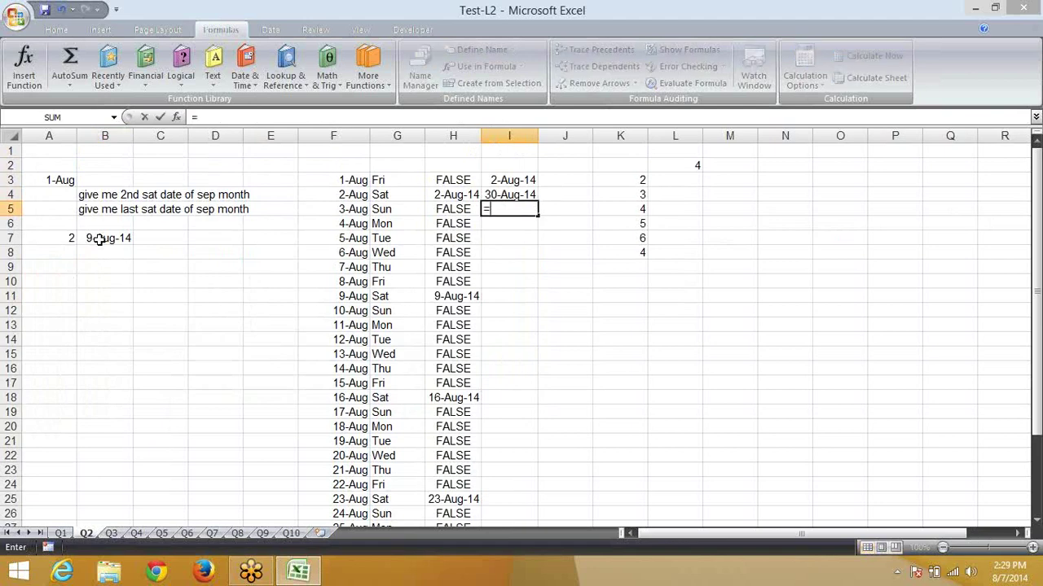
{"action": "type", "text": "l"}
{"action": "key", "text": "Tab"}
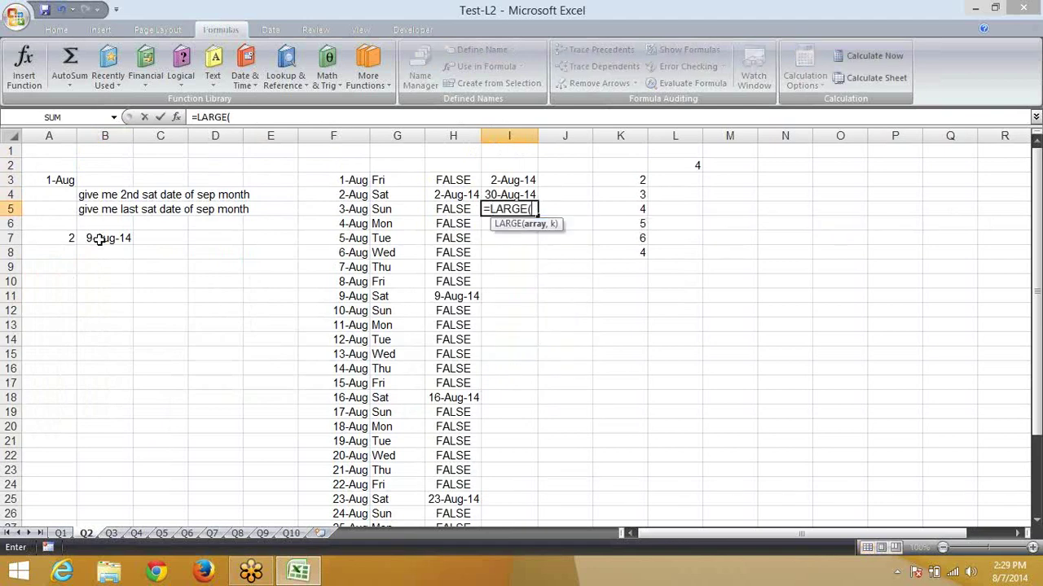
{"action": "key", "text": "Left"}
{"action": "key", "text": "Left"}
{"action": "key", "text": "Up"}
{"action": "key", "text": "Right"}
{"action": "key", "text": "Up"}
{"action": "key", "text": "ctrl+shift+Down"}
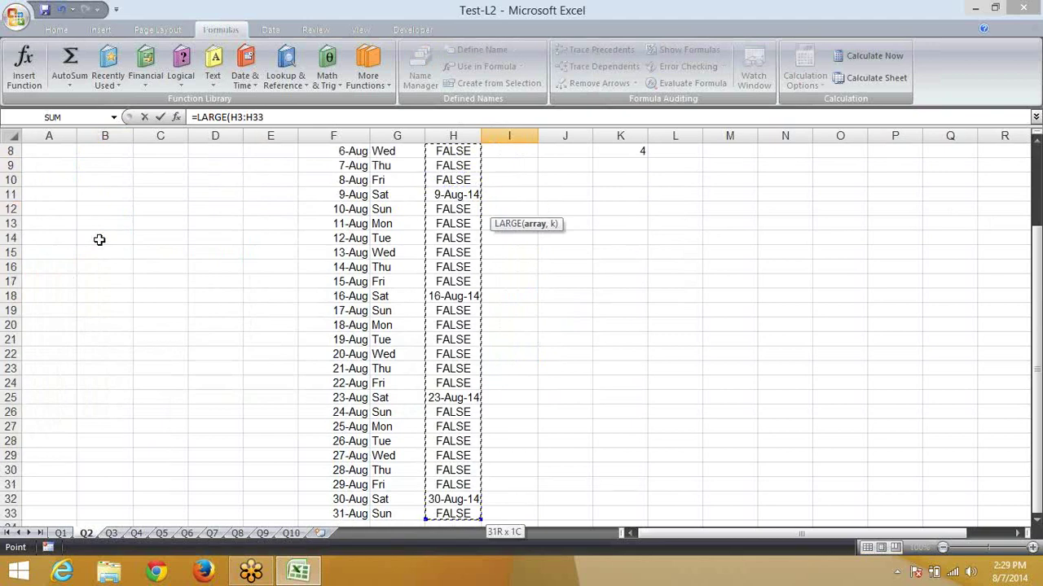
{"action": "type", "text": ",1"}
{"action": "key", "text": "Return"}
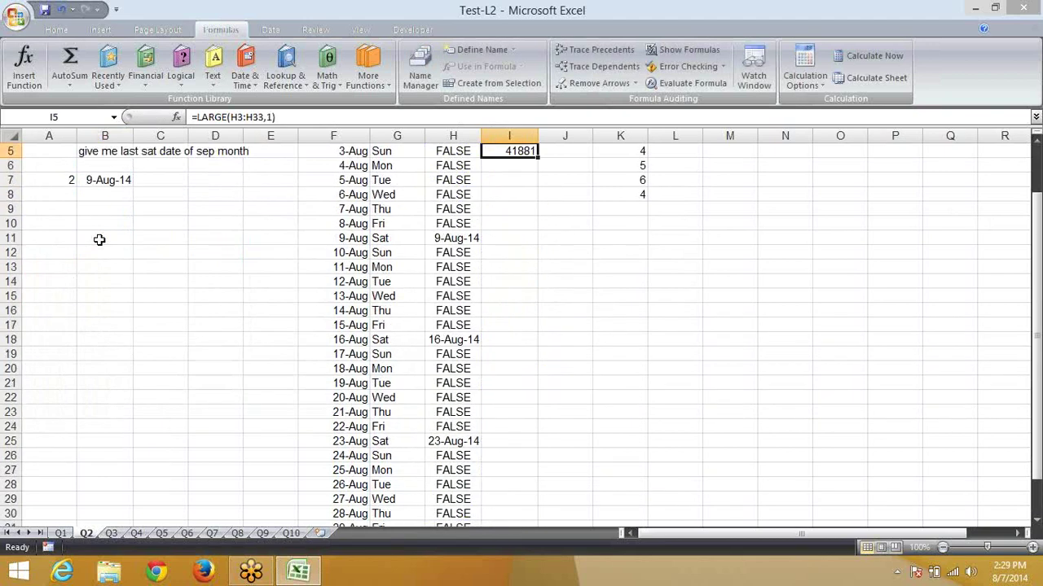
{"action": "key", "text": "Up"}
{"action": "key", "text": "Up"}
{"action": "key", "text": "Up"}
{"action": "key", "text": "Down"}
{"action": "key", "text": "Down"}
{"action": "key", "text": "Down"}
{"action": "key", "text": "ctrl+shift+3"}
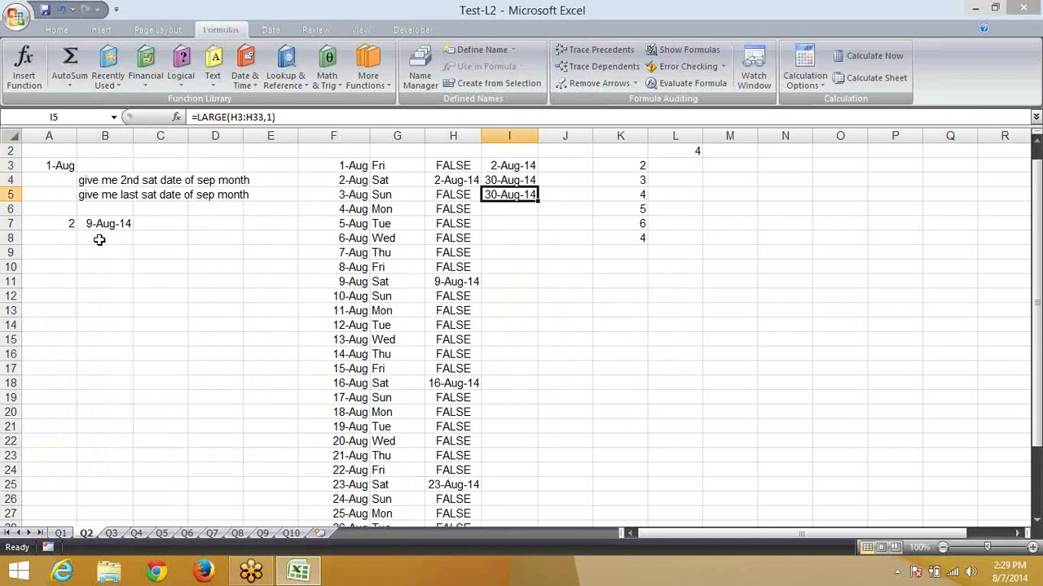
Move to cell L2 holding the SMALL test formula
{"action": "key", "text": "Up"}
{"action": "key", "text": "Up"}
{"action": "key", "text": "Up"}
{"action": "key", "text": "Up"}
{"action": "key", "text": "Right"}
{"action": "key", "text": "Right"}
{"action": "key", "text": "Right"}
{"action": "key", "text": "Right"}
{"action": "key", "text": "Down"}
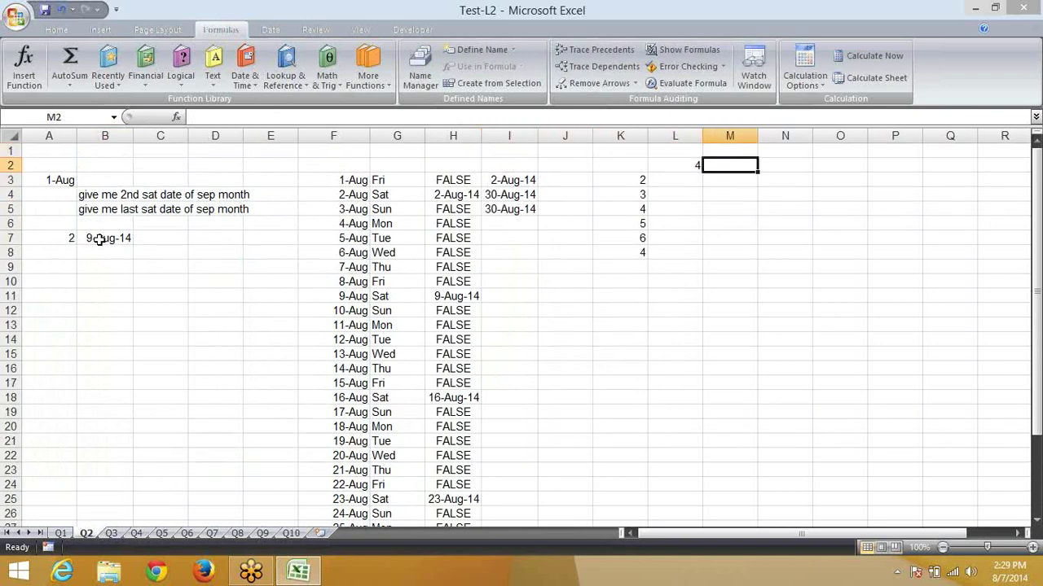
{"action": "key", "text": "Left"}
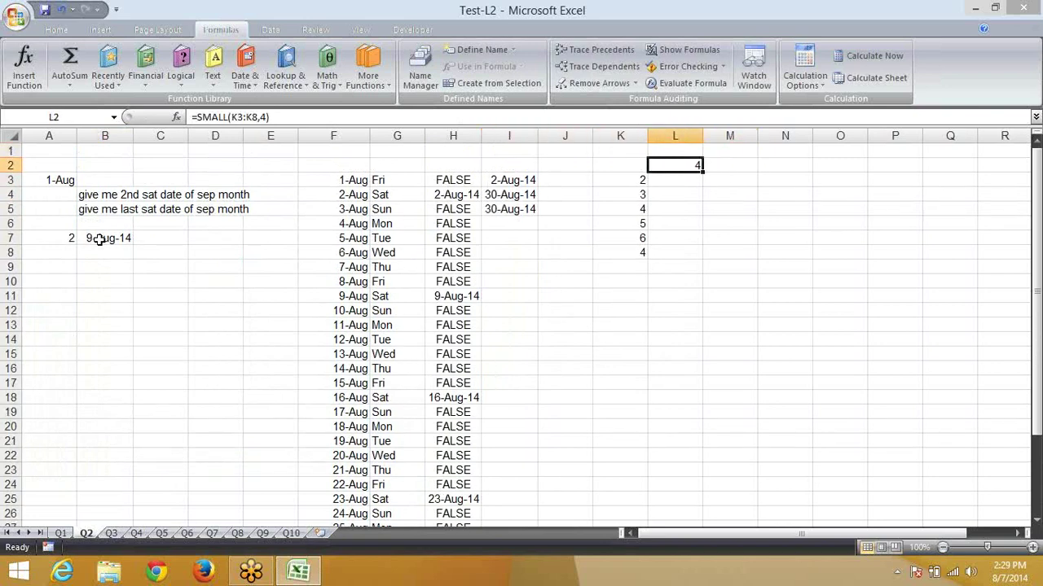
Change L2's k argument to 1 so =SMALL(K3:K8,1) returns 2
{"action": "key", "text": "F2"}
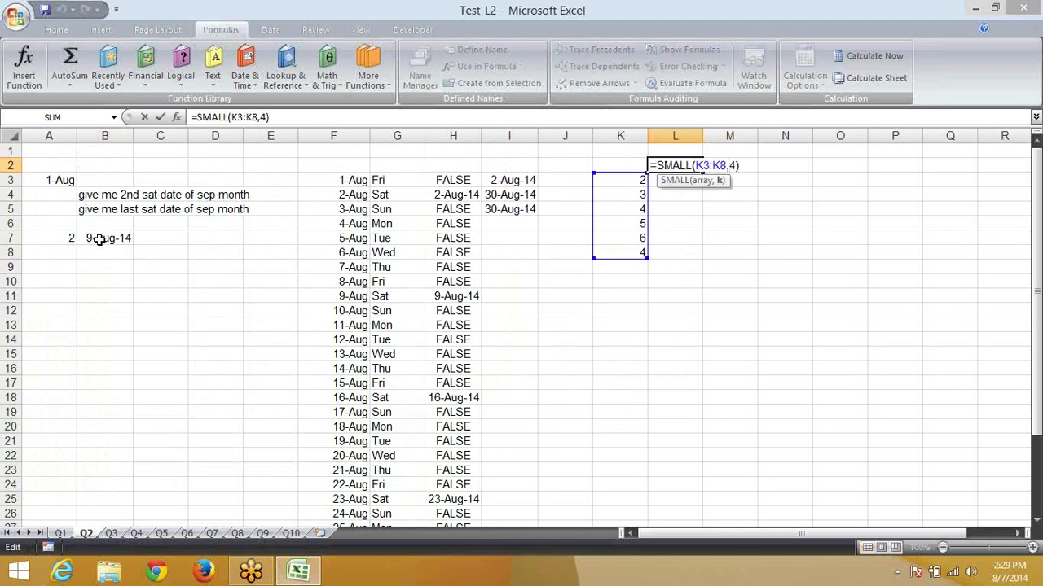
{"action": "key", "text": "BackSpace"}
{"action": "key", "text": "BackSpace"}
{"action": "type", "text": "1)"}
{"action": "key", "text": "Return"}
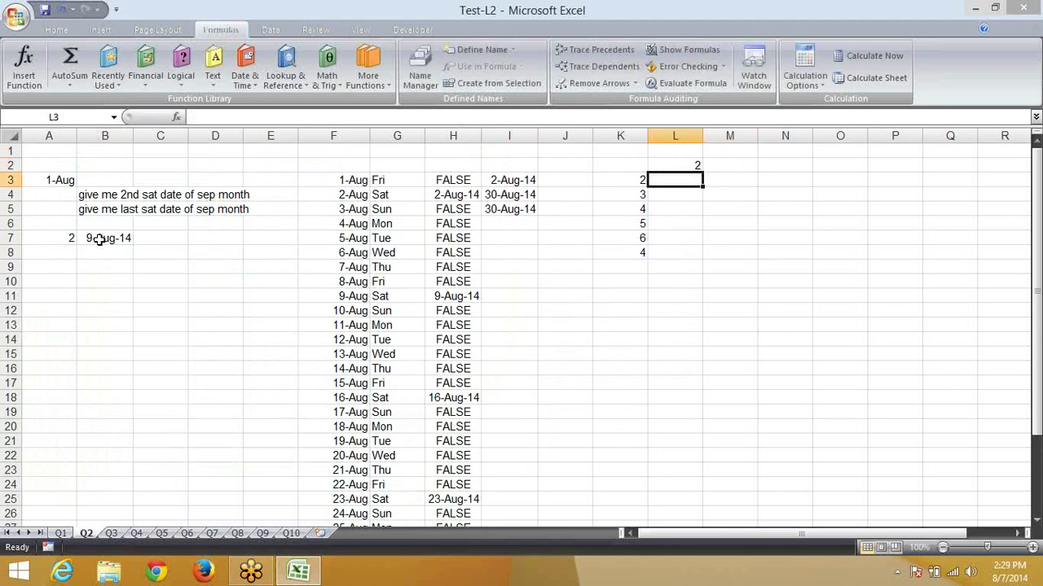
Enter =LARGE(K3:K8,1) in L3, returning 6
{"action": "type", "text": "=la"}
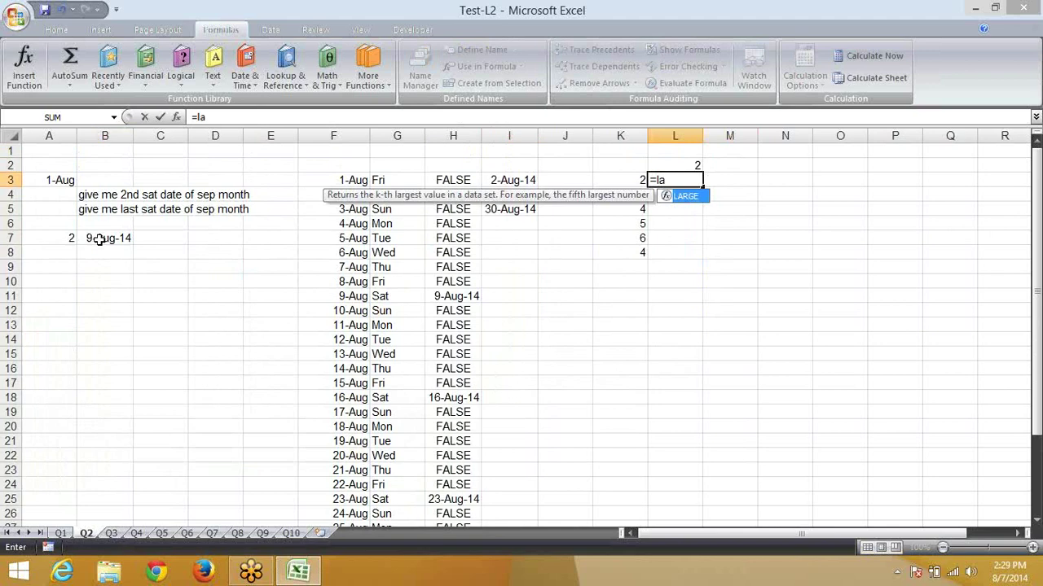
{"action": "key", "text": "Tab"}
{"action": "key", "text": "Left"}
{"action": "key", "text": "shift+Down"}
{"action": "key", "text": "shift+Down"}
{"action": "key", "text": "shift+Down"}
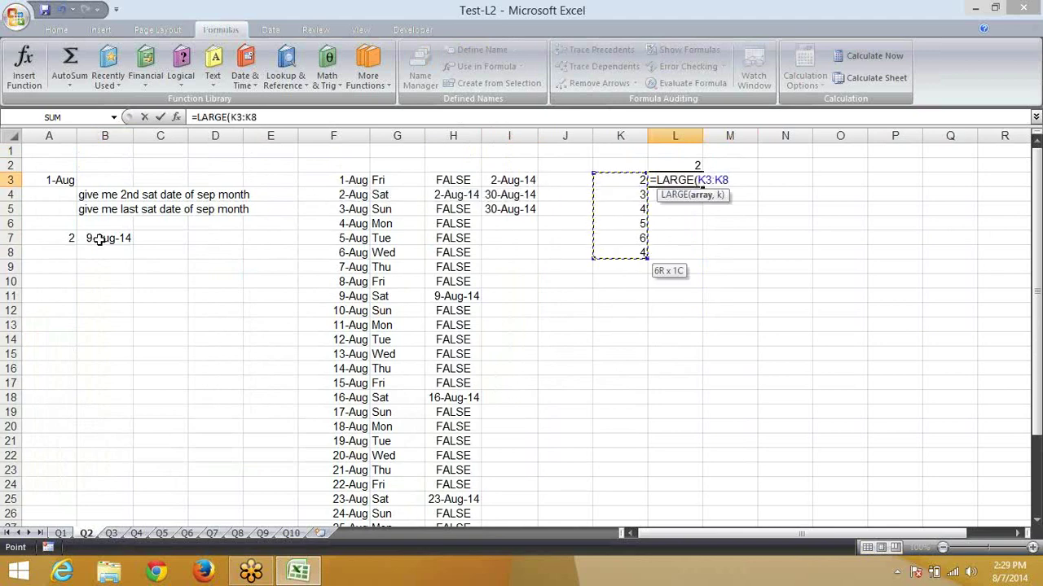
{"action": "type", "text": ",1)"}
{"action": "key", "text": "Return"}
{"action": "key", "text": "Up"}
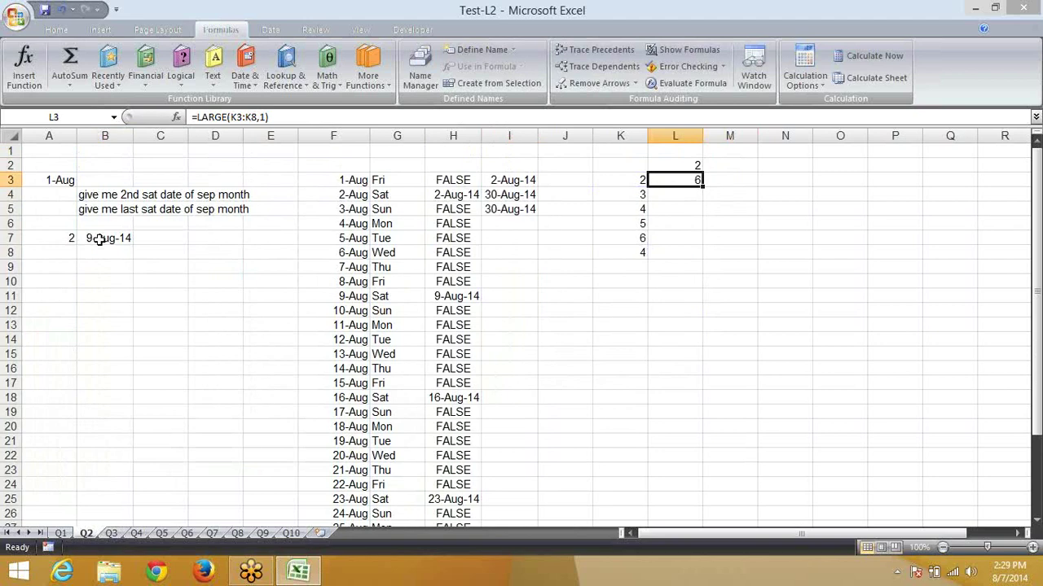
Copy B7's SMALL array formula and paste it into B8
{"action": "left_click", "coordinate": [86, 238]}
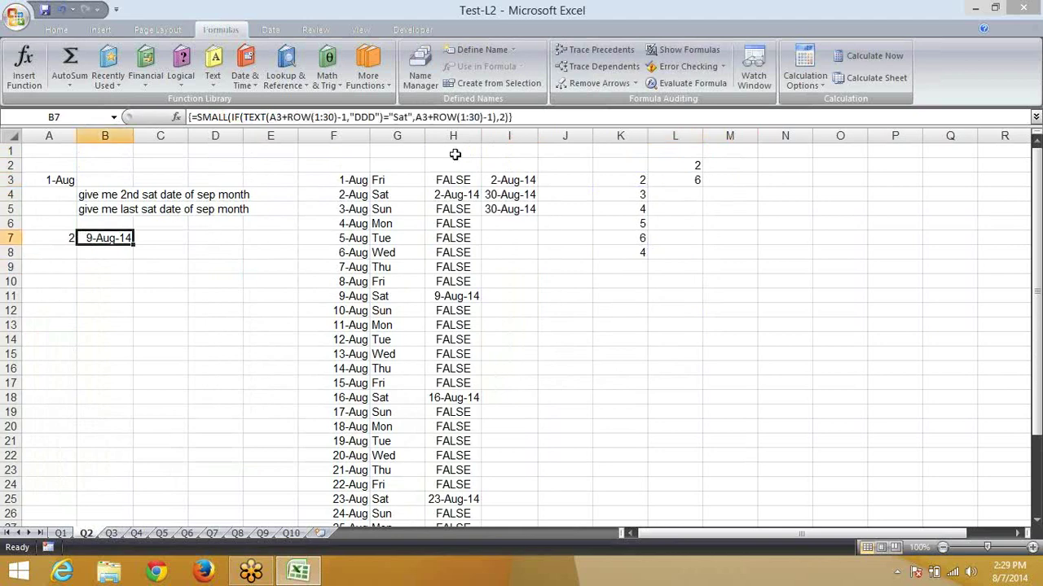
{"action": "key", "text": "F2"}
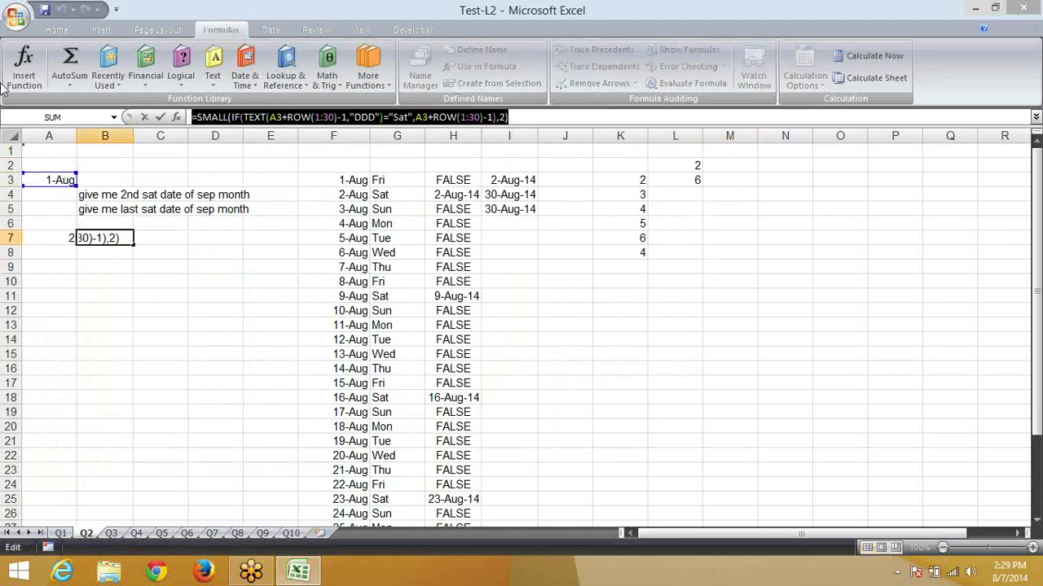
{"action": "key", "text": "ctrl+shift+Return"}
{"action": "left_click", "coordinate": [97, 255]}
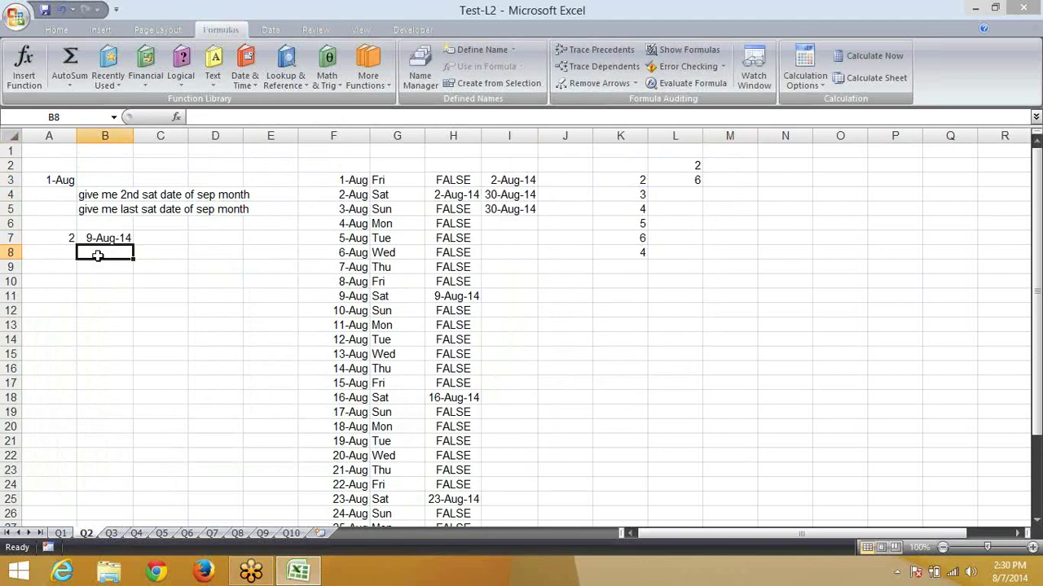
{"action": "key", "text": "ctrl+v"}
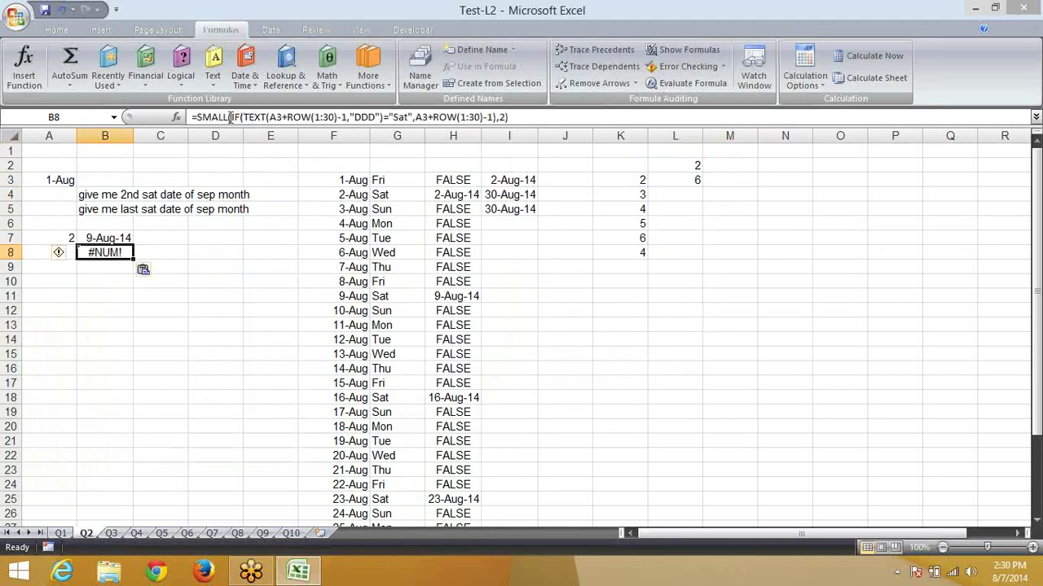
In B8's formula replace SMALL with LARGE, add the missing parenthesis, and set k to 1
{"action": "left_click", "coordinate": [231, 118]}
{"action": "key", "text": "BackSpace"}
{"action": "key", "text": "BackSpace"}
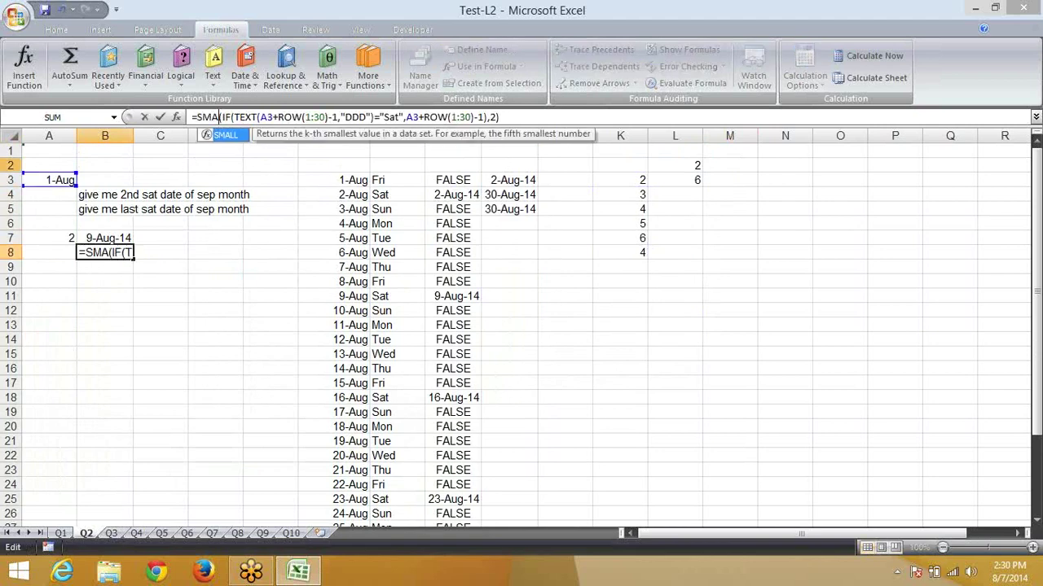
{"action": "key", "text": "BackSpace"}
{"action": "key", "text": "BackSpace"}
{"action": "key", "text": "BackSpace"}
{"action": "type", "text": "la"}
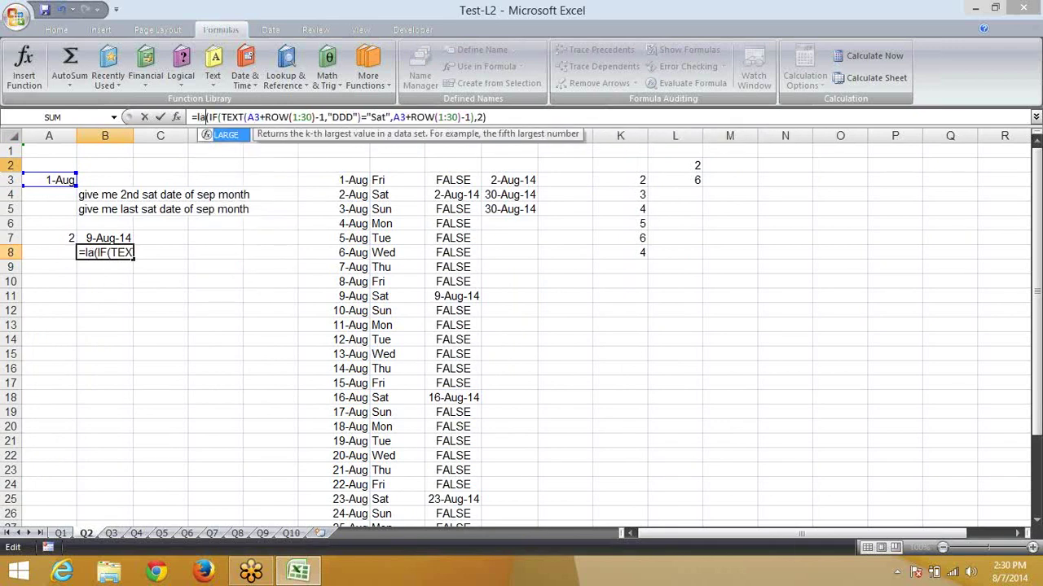
{"action": "key", "text": "Tab"}
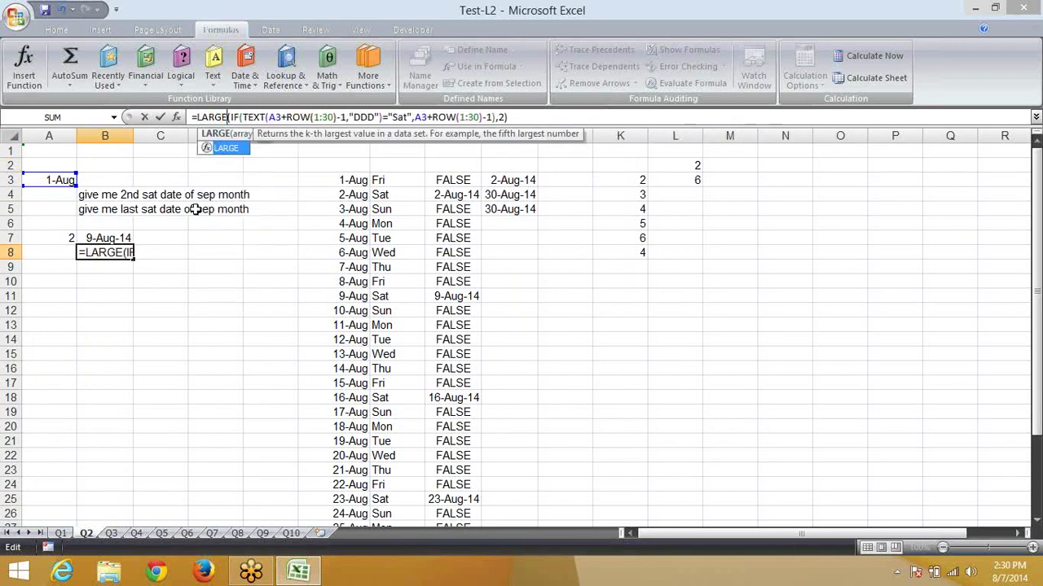
{"action": "left_click", "coordinate": [491, 116]}
{"action": "type", "text": ")"}
{"action": "left_click", "coordinate": [501, 117]}
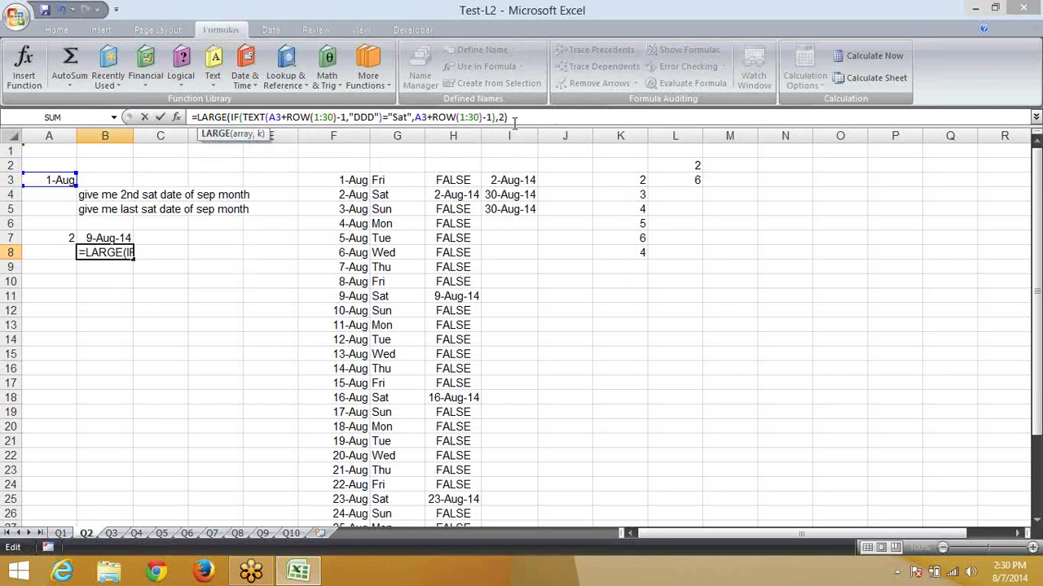
{"action": "key", "text": "BackSpace"}
{"action": "type", "text": "1"}
{"action": "key", "text": "Return"}
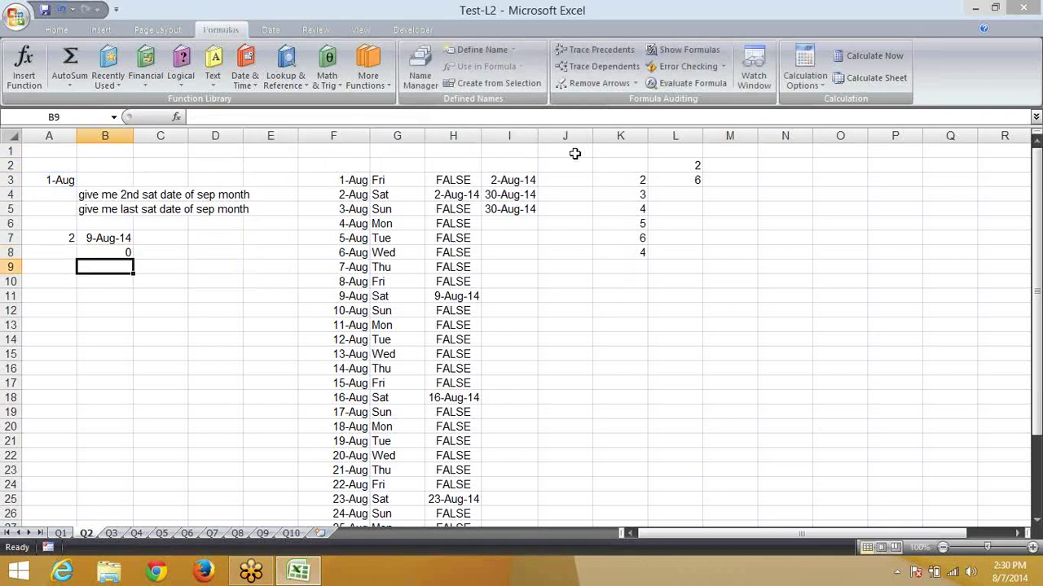
Re-enter B8 as an array formula and format it as a date, giving 30-Aug-14
{"action": "key", "text": "Up"}
{"action": "key", "text": "F2"}
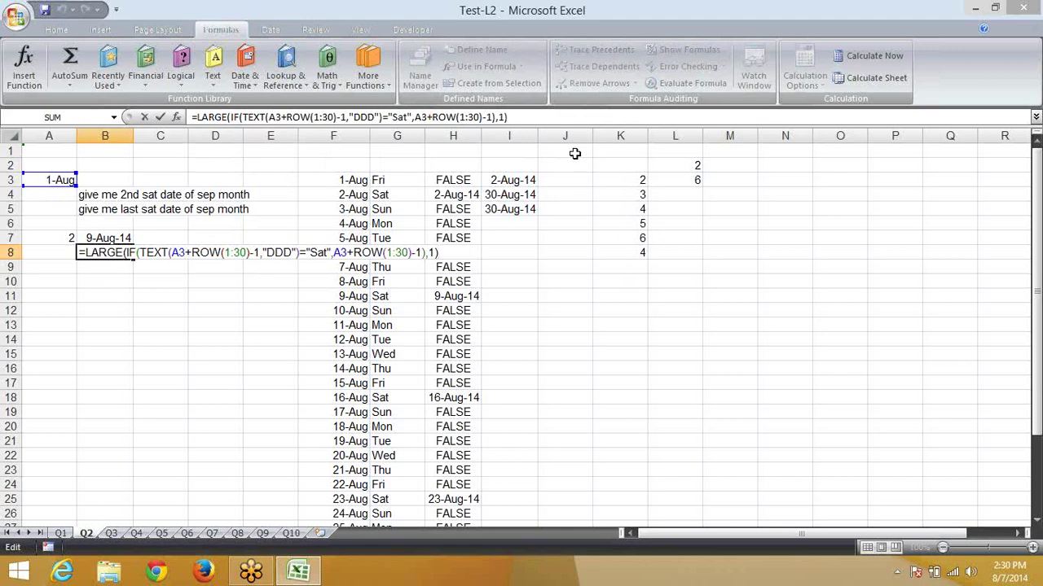
{"action": "key", "text": "ctrl+shift+Return"}
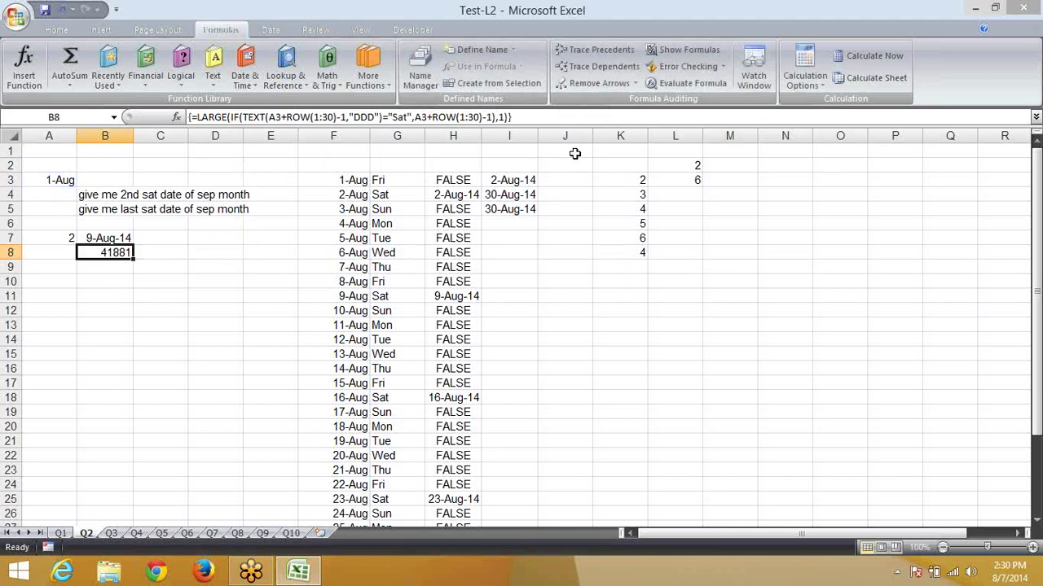
{"action": "key", "text": "ctrl+shift+3"}
Switch to the Q3 sheet and select cell B11 for the working-hours answer
{"action": "left_click", "coordinate": [115, 532]}
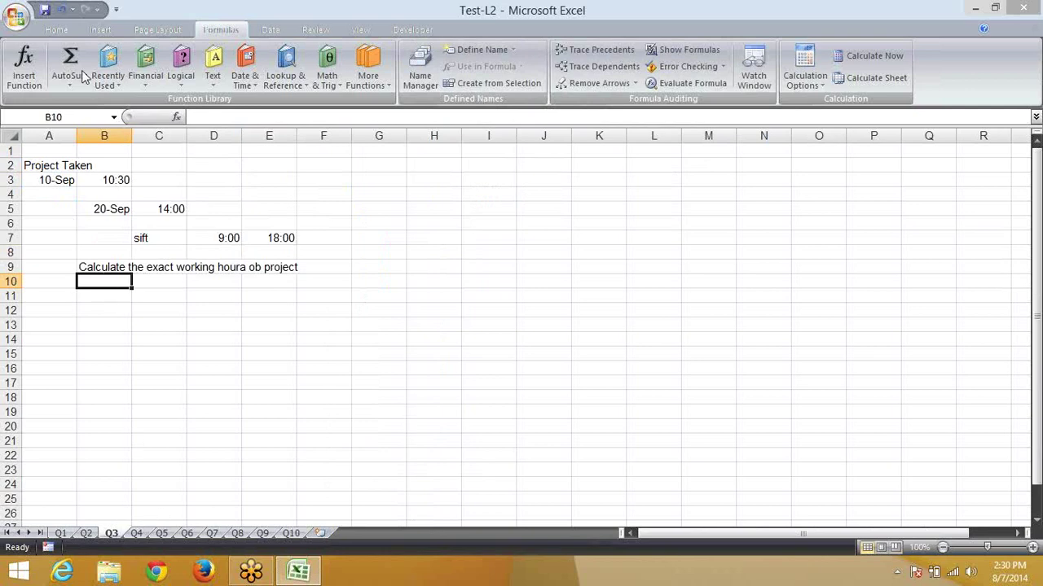
{"action": "left_click", "coordinate": [105, 303]}
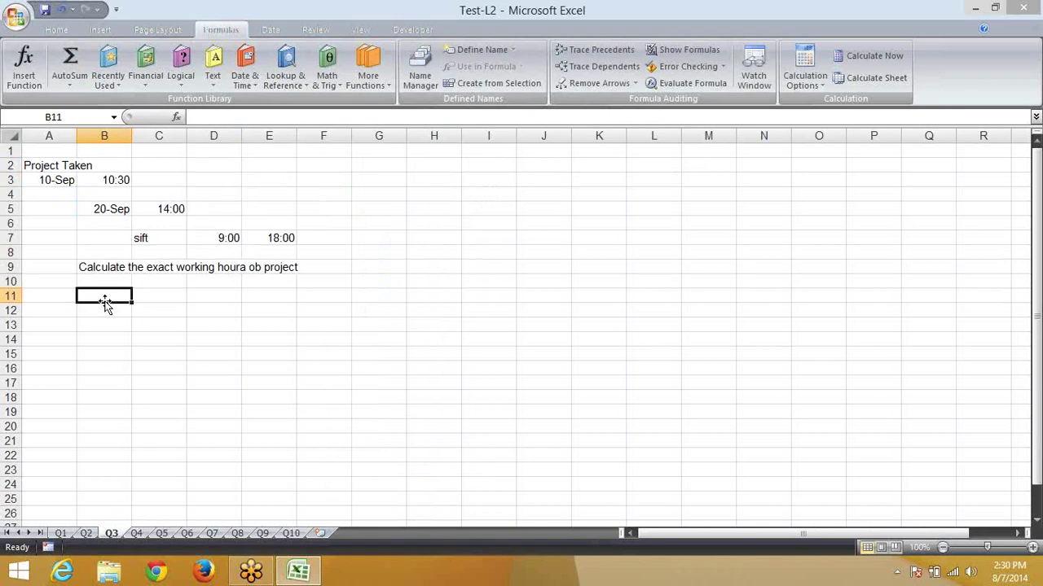
Enter =NETWORKDAYS(A3,B5) in G5, giving 9 working days
{"action": "left_click", "coordinate": [53, 182]}
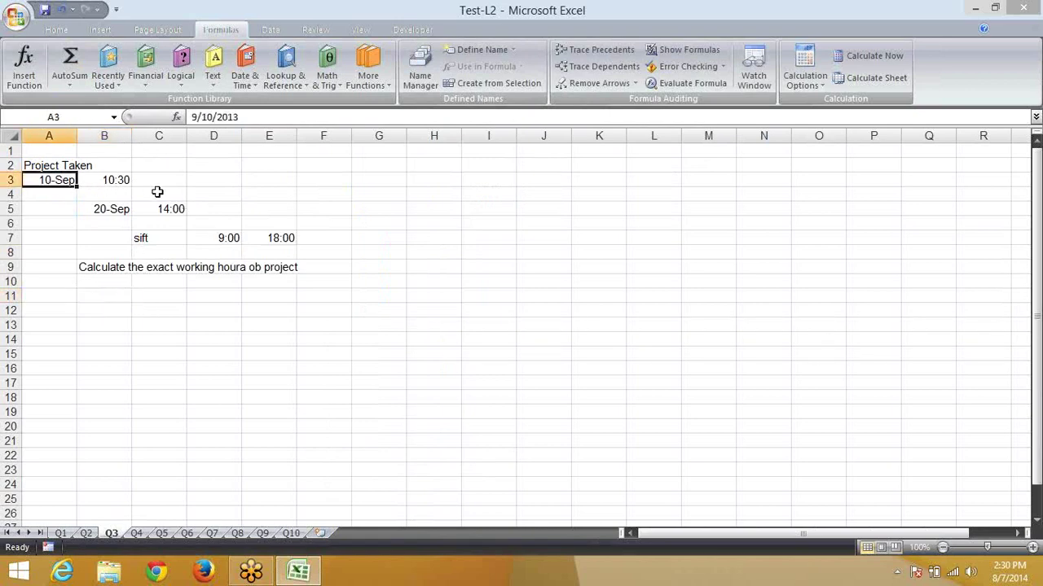
{"action": "left_click", "coordinate": [105, 209]}
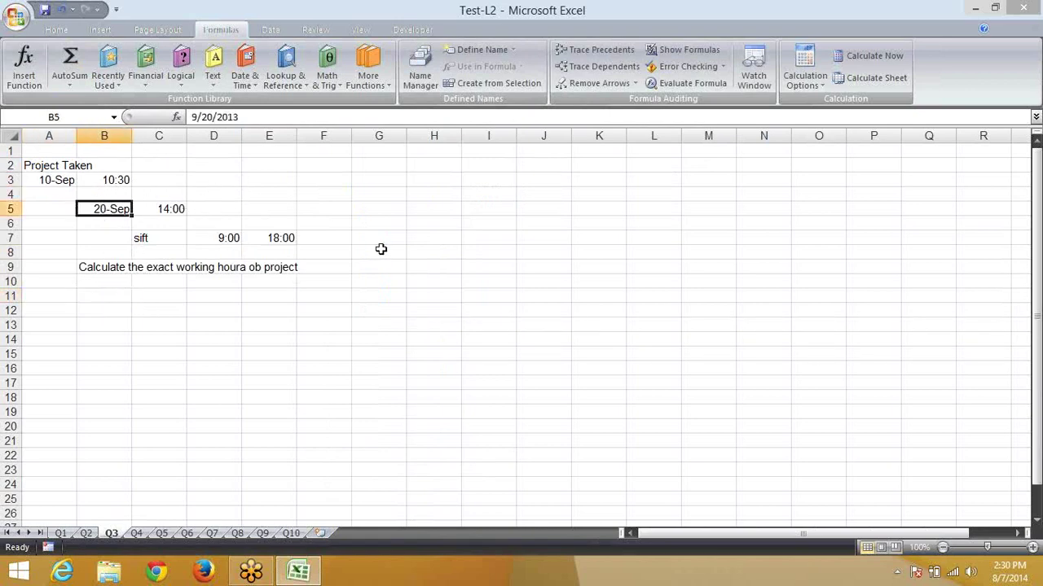
{"action": "left_click", "coordinate": [375, 212]}
{"action": "type", "text": "="}
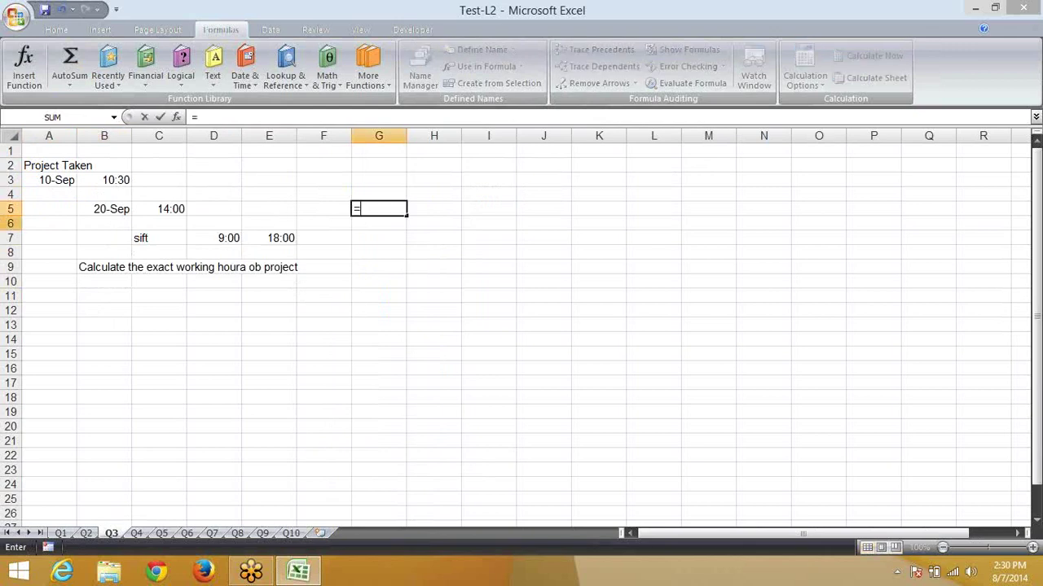
{"action": "type", "text": "net"}
{"action": "key", "text": "Tab"}
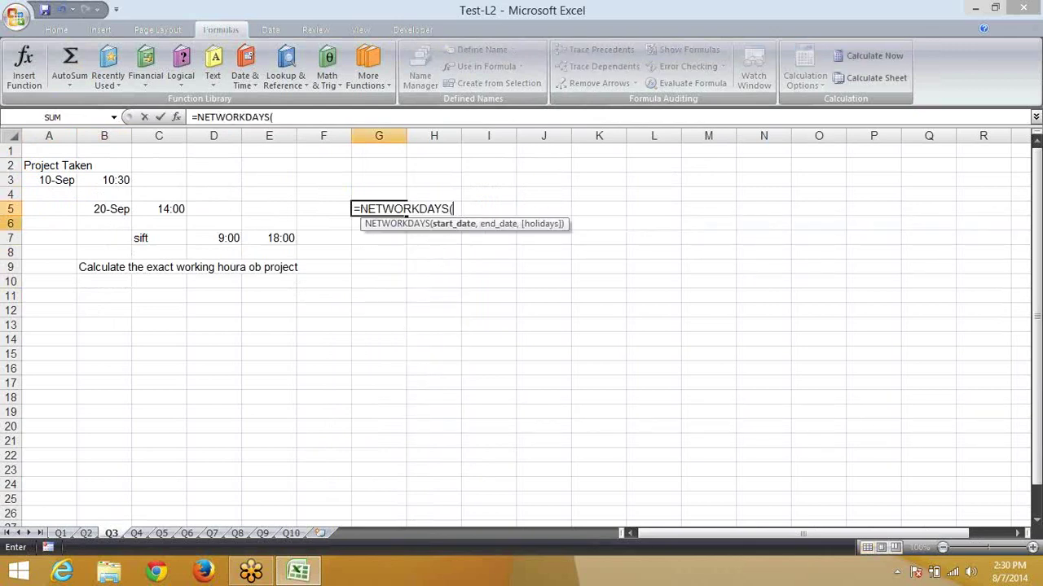
{"action": "key", "text": "Left"}
{"action": "key", "text": "Home"}
{"action": "key", "text": "Up"}
{"action": "key", "text": "Up"}
{"action": "type", "text": ","}
{"action": "key", "text": "Left"}
{"action": "key", "text": "Left"}
{"action": "key", "text": "Left"}
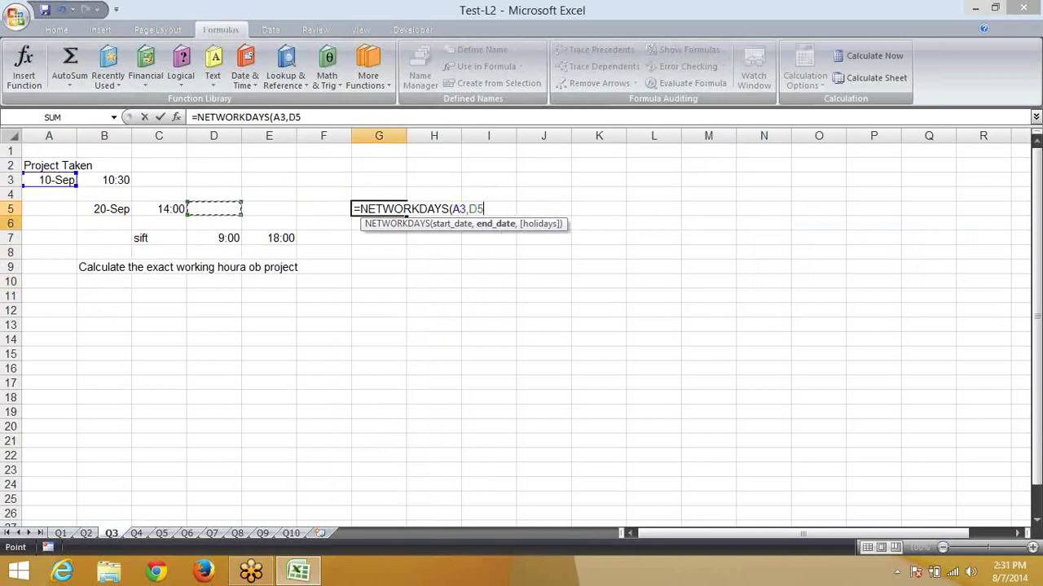
{"action": "key", "text": "Left"}
{"action": "key", "text": "Left"}
{"action": "key", "text": "Return"}
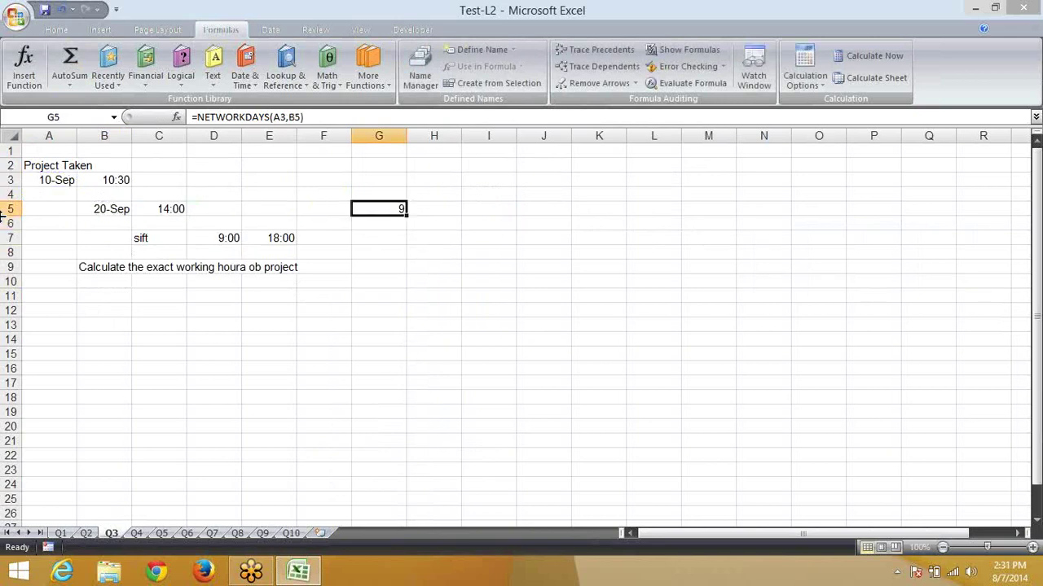
Enter =G5-1 in H5 to get 8 full days
{"action": "key", "text": "Right"}
{"action": "type", "text": "="}
{"action": "key", "text": "Left"}
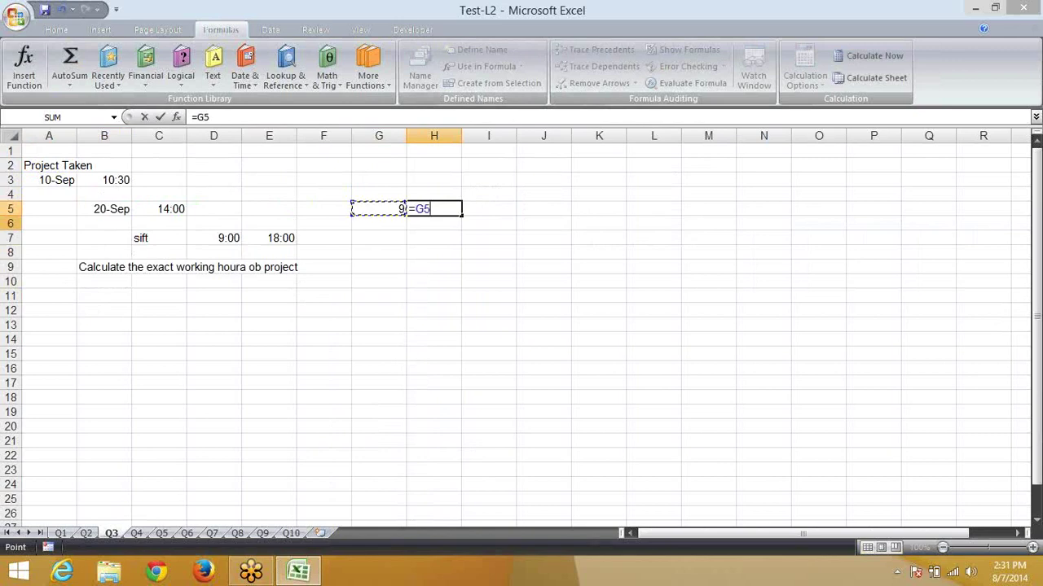
{"action": "type", "text": "-1"}
{"action": "key", "text": "Return"}
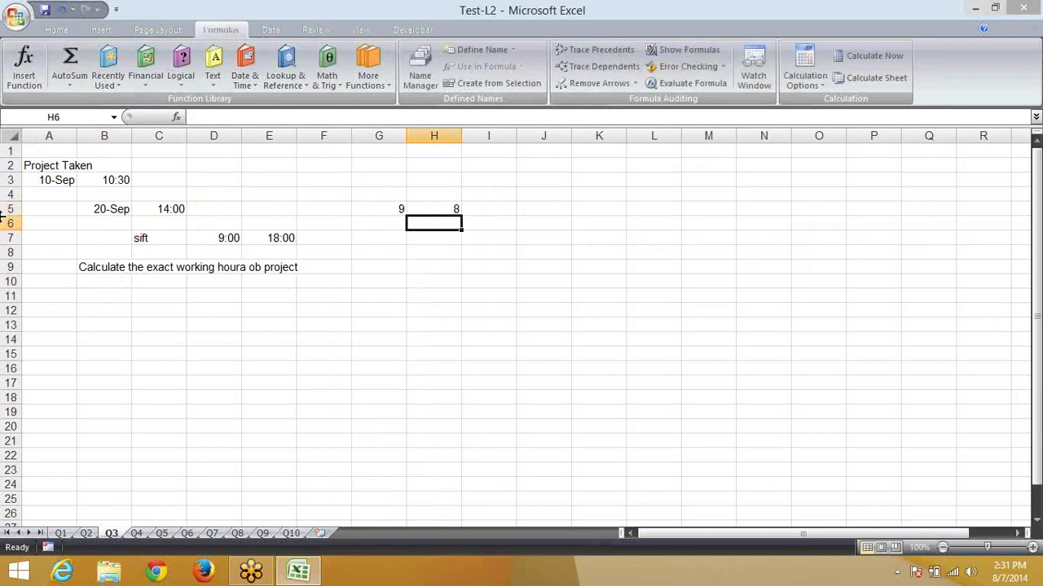
Check H5 and the 14:00 end time in C5, then go to F7
{"action": "key", "text": "Up"}
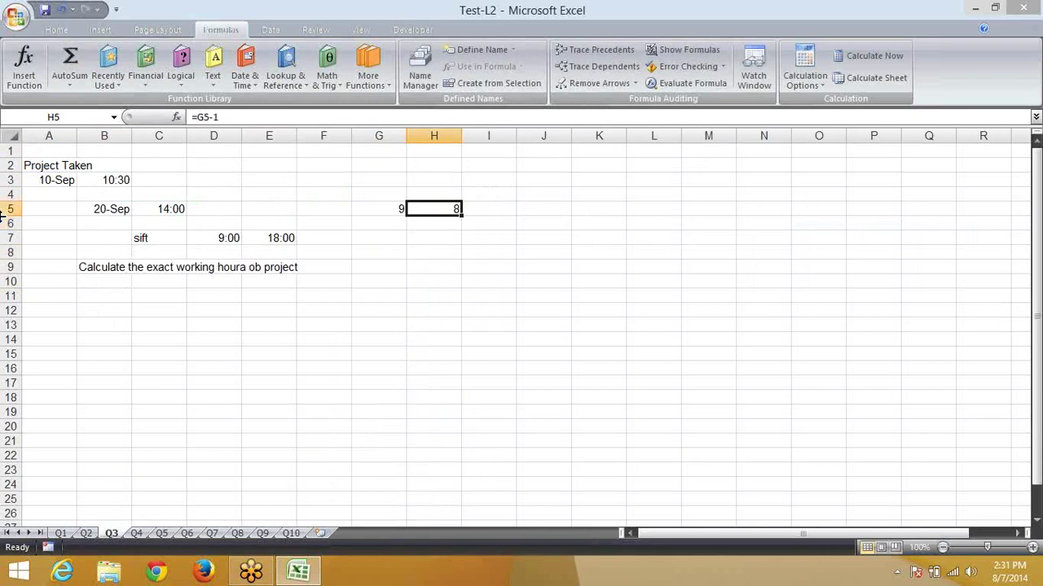
{"action": "key", "text": "Left"}
{"action": "key", "text": "Left"}
{"action": "key", "text": "Left"}
{"action": "key", "text": "Left"}
{"action": "key", "text": "Left"}
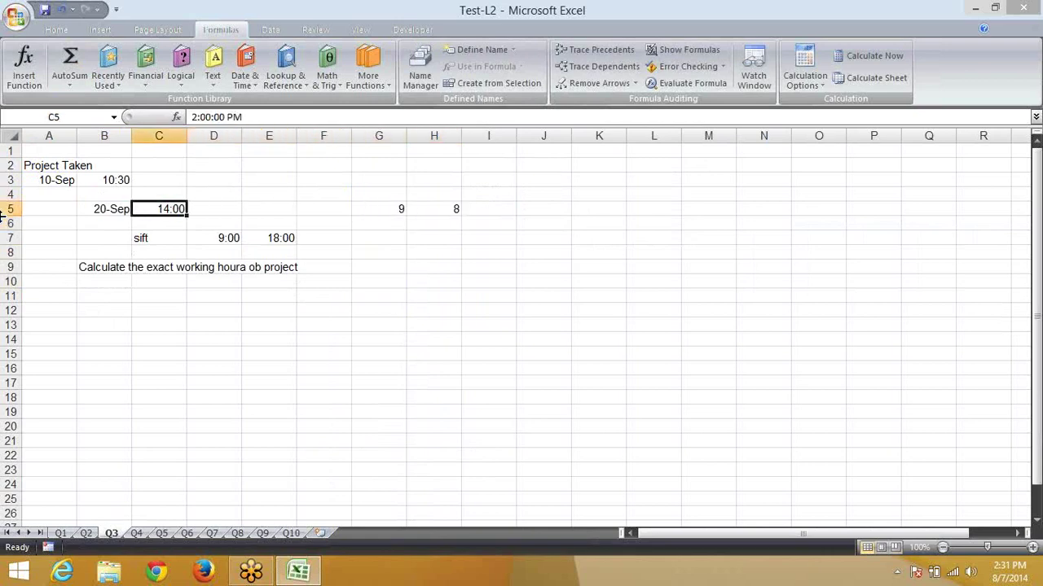
{"action": "key", "text": "Right"}
{"action": "key", "text": "Right"}
{"action": "key", "text": "Right"}
{"action": "key", "text": "Right"}
{"action": "key", "text": "Right"}
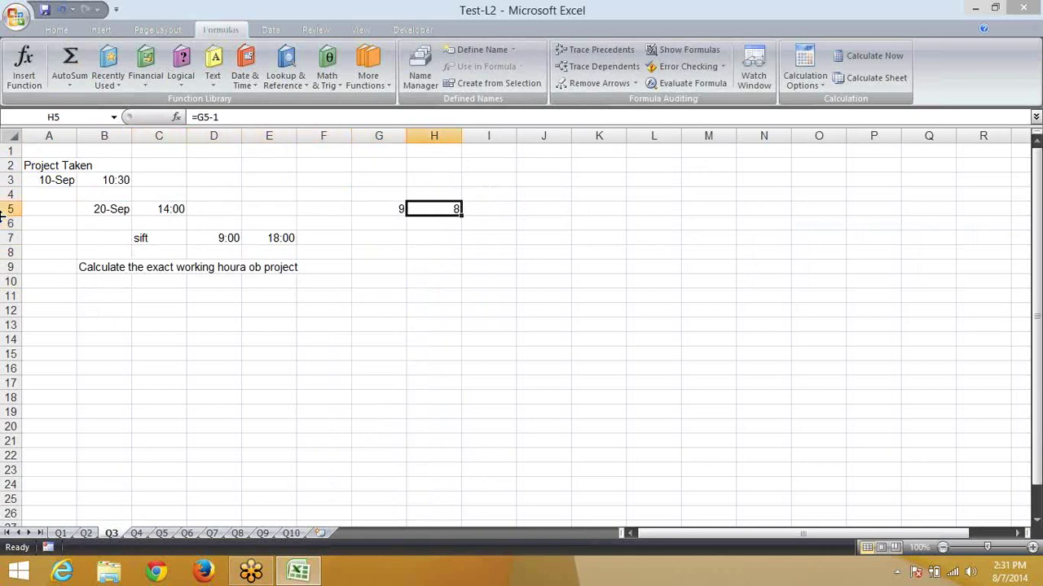
{"action": "key", "text": "Right"}
{"action": "key", "text": "Left"}
{"action": "key", "text": "Left"}
{"action": "key", "text": "Left"}
{"action": "key", "text": "Down"}
{"action": "key", "text": "Down"}
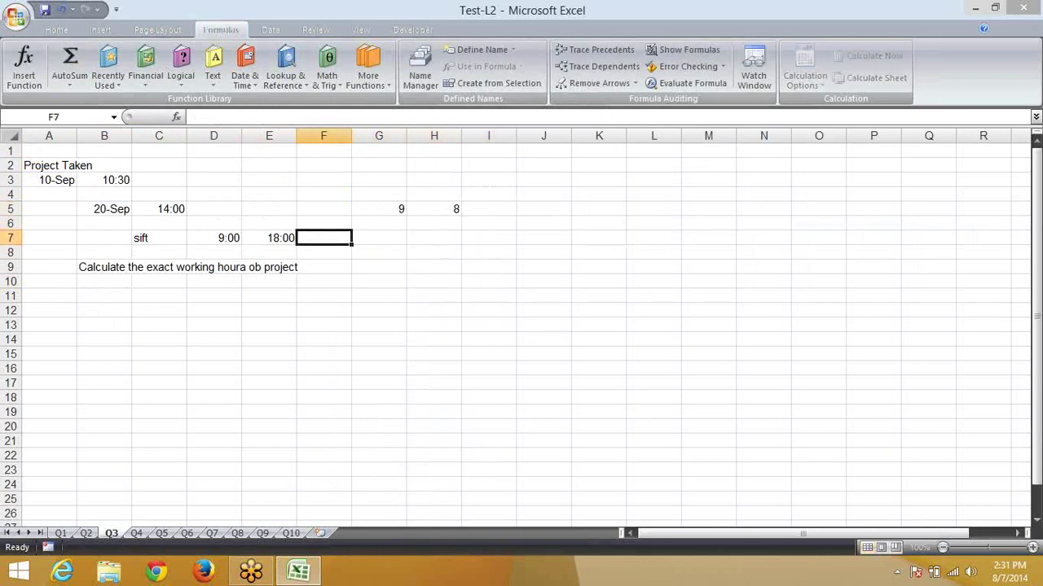
Enter =E7-D7 in F7 for the 9:00 shift length
{"action": "type", "text": "="}
{"action": "key", "text": "Left"}
{"action": "type", "text": "-"}
{"action": "key", "text": "Left"}
{"action": "key", "text": "Left"}
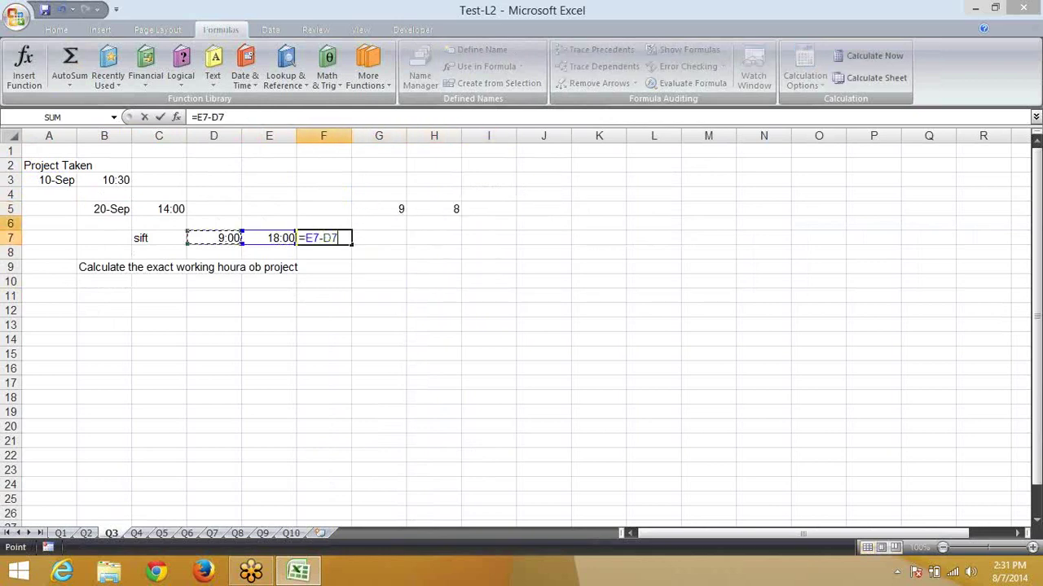
{"action": "key", "text": "Return"}
Enter the total-hours formula =F7*H5 in I5
{"action": "key", "text": "Up"}
{"action": "key", "text": "Right"}
{"action": "key", "text": "Right"}
{"action": "key", "text": "Right"}
{"action": "key", "text": "Up"}
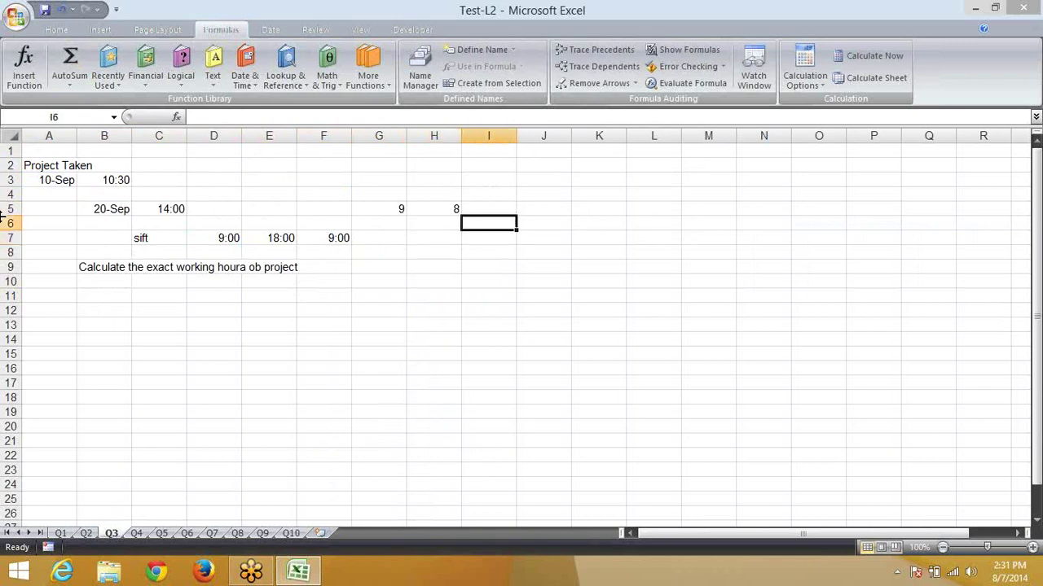
{"action": "key", "text": "Up"}
{"action": "type", "text": "="}
{"action": "key", "text": "Down"}
{"action": "key", "text": "Left"}
{"action": "key", "text": "Left"}
{"action": "key", "text": "Left"}
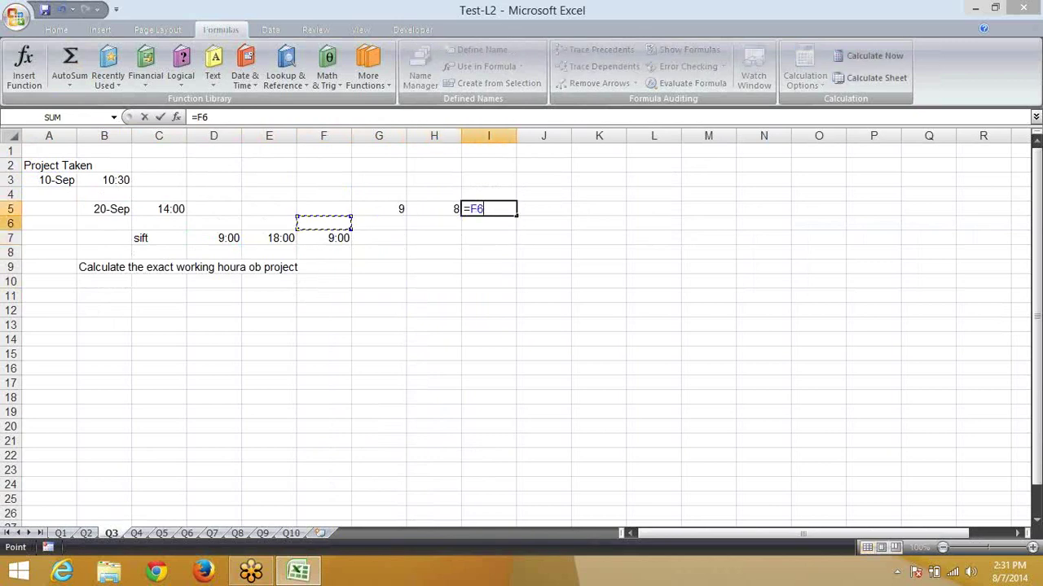
{"action": "key", "text": "Down"}
{"action": "type", "text": "*24"}
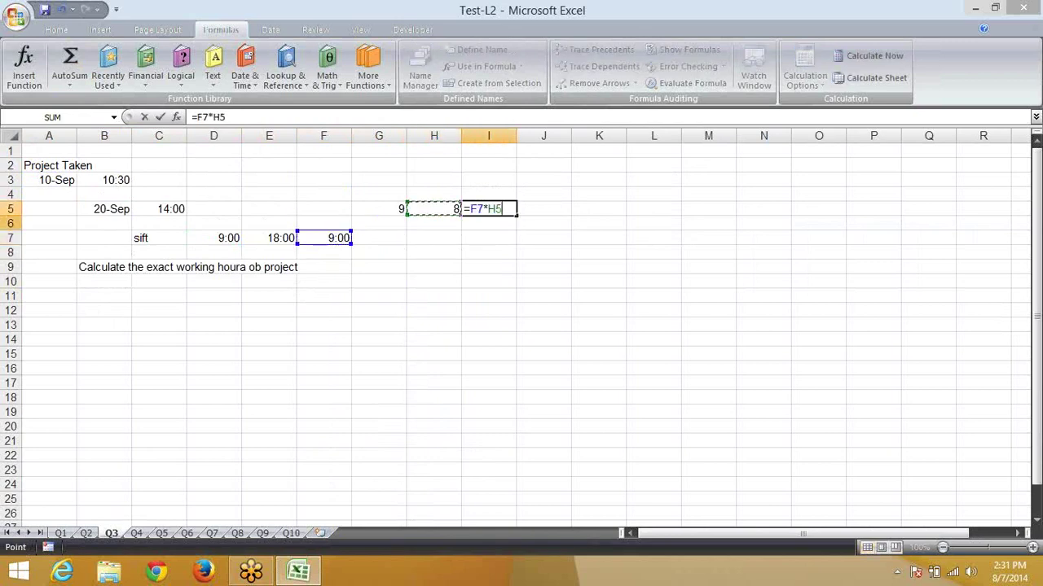
{"action": "key", "text": "Return"}
{"action": "key", "text": "Up"}
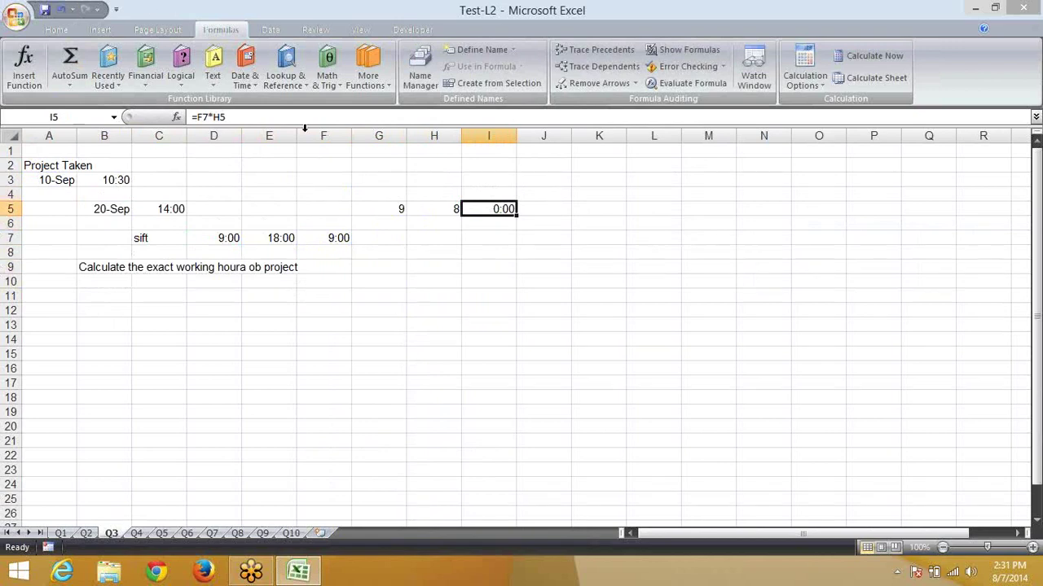
Format I5 with the 37:30:55 elapsed-time style so it shows 72:00:00
{"action": "left_click", "coordinate": [56, 31]}
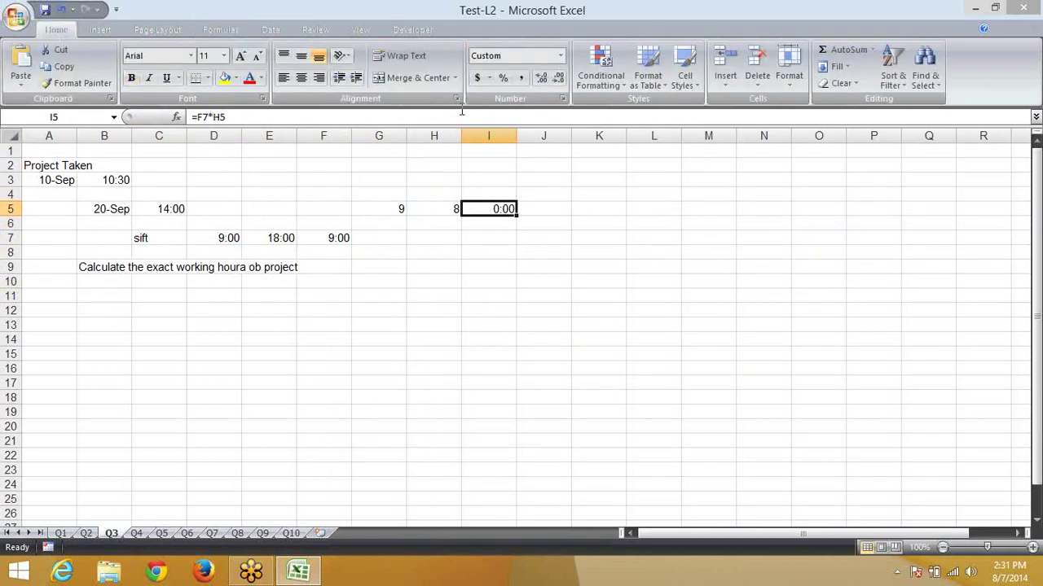
{"action": "left_click", "coordinate": [562, 99]}
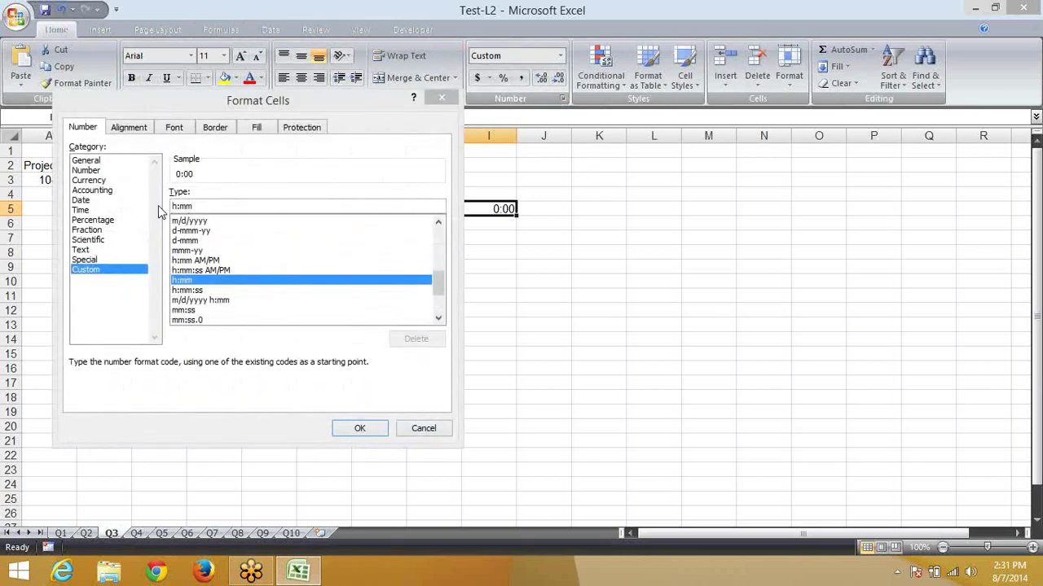
{"action": "left_click", "coordinate": [83, 200]}
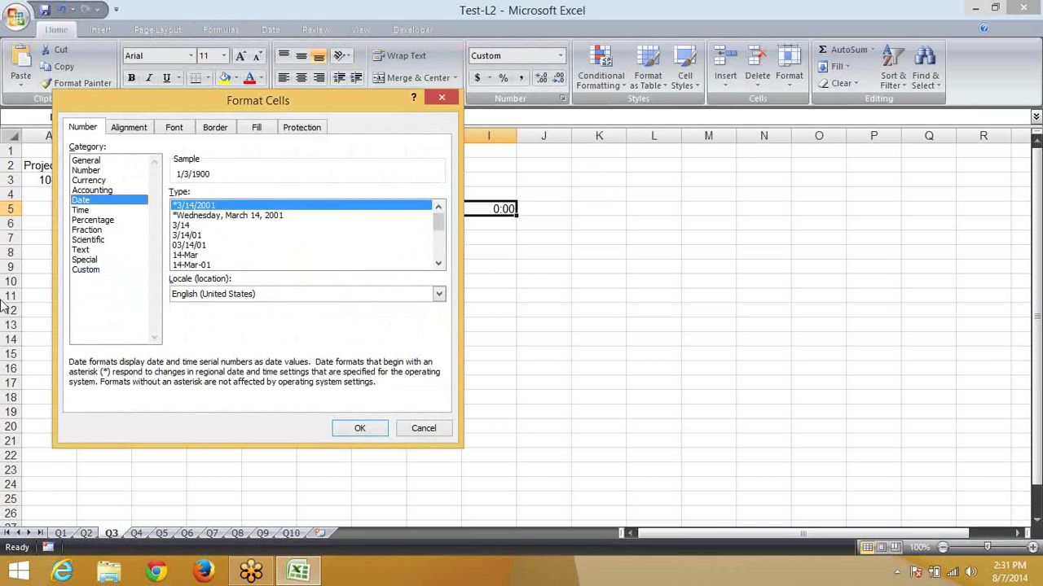
{"action": "left_click", "coordinate": [88, 211]}
{"action": "left_click", "coordinate": [189, 265]}
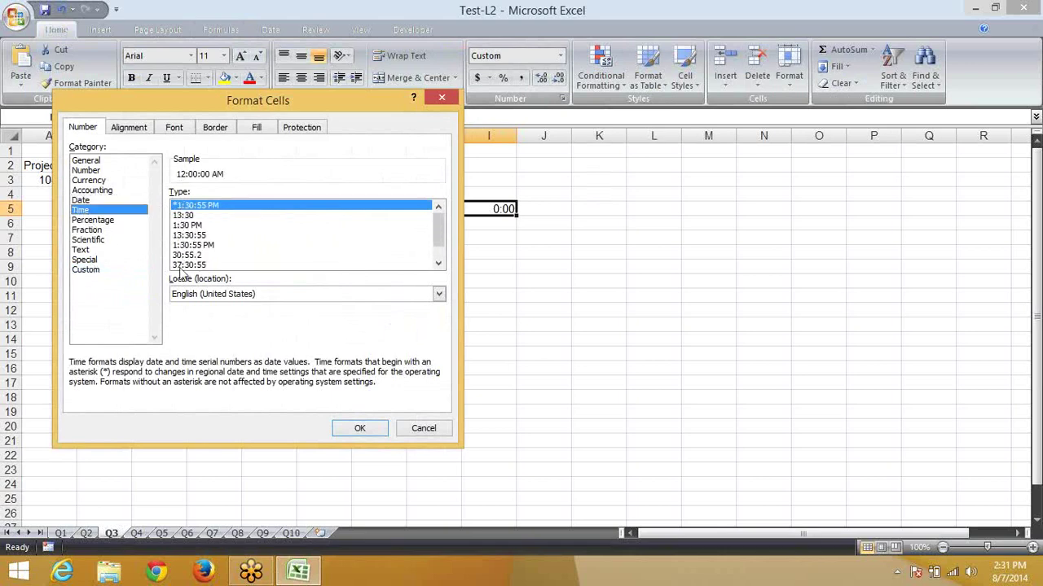
{"action": "left_click", "coordinate": [374, 434]}
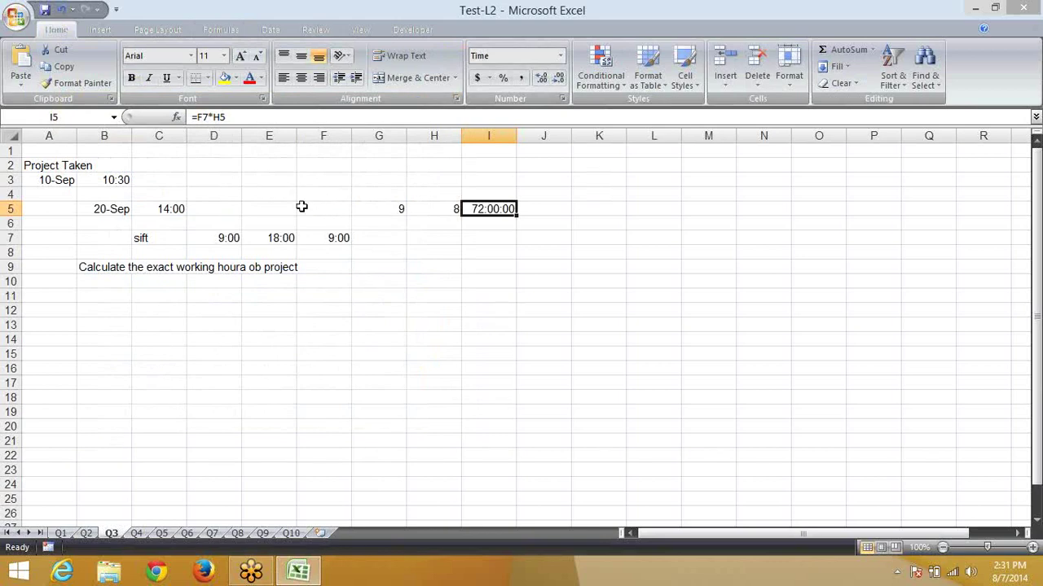
Enter =C5-B3 in D5 for the first day's 3:30 hours
{"action": "left_click", "coordinate": [239, 207]}
{"action": "type", "text": "="}
{"action": "key", "text": "Left"}
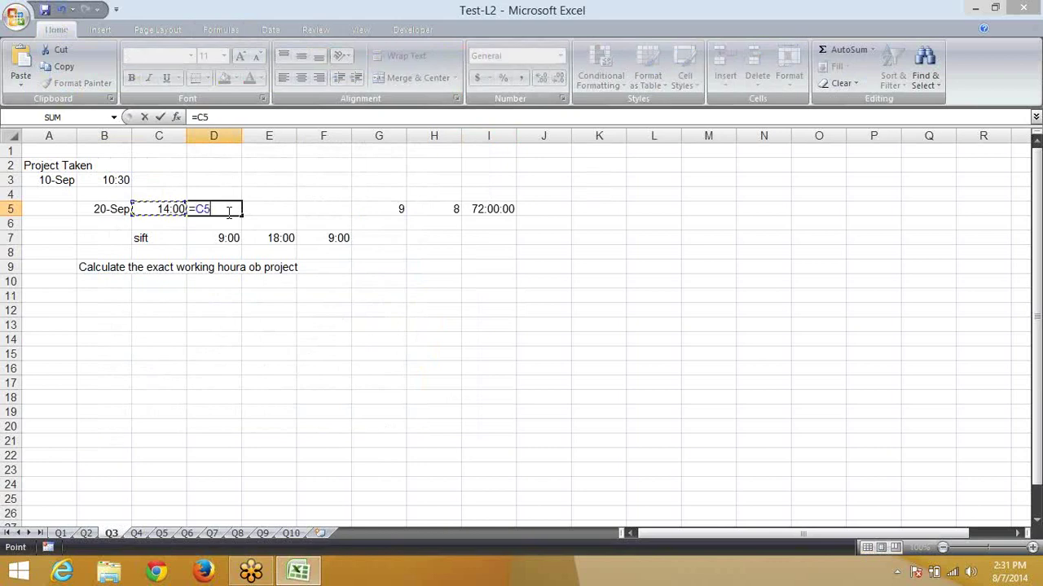
{"action": "type", "text": "-"}
{"action": "key", "text": "Left"}
{"action": "key", "text": "Left"}
{"action": "key", "text": "Up"}
{"action": "key", "text": "Up"}
{"action": "key", "text": "Return"}
Enter =I5+D5 in I6 to add the partial day to the total
{"action": "key", "text": "Right"}
{"action": "key", "text": "Right"}
{"action": "key", "text": "Right"}
{"action": "key", "text": "Right"}
{"action": "key", "text": "Right"}
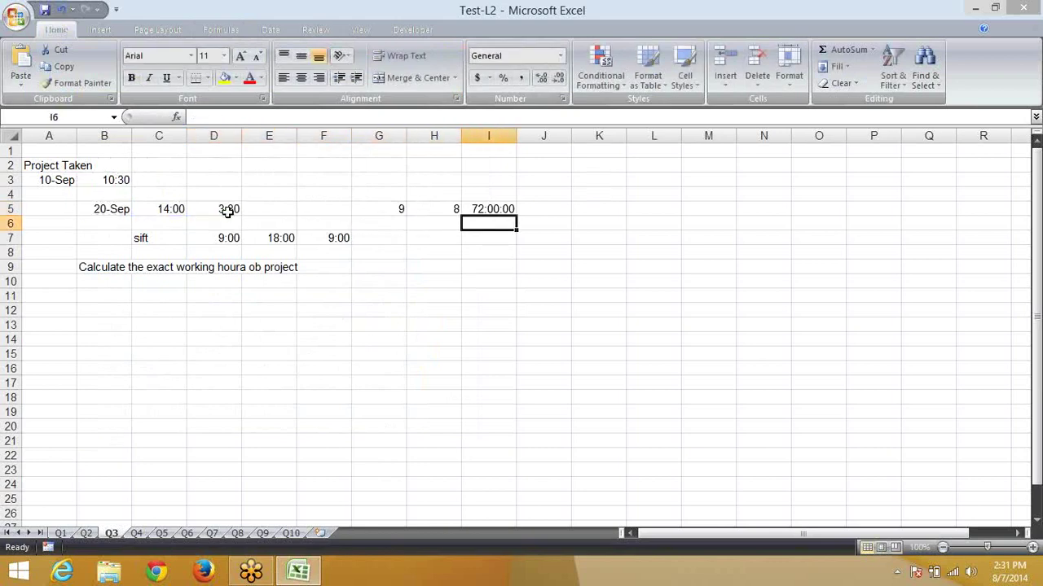
{"action": "type", "text": "="}
{"action": "key", "text": "Up"}
{"action": "type", "text": "+"}
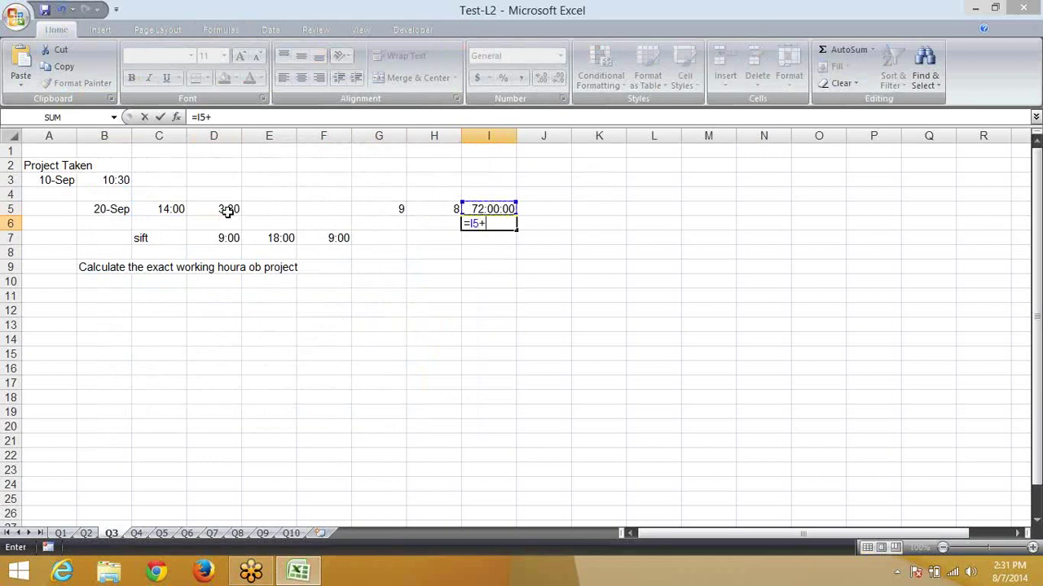
{"action": "key", "text": "Left"}
{"action": "key", "text": "Left"}
{"action": "key", "text": "Left"}
{"action": "key", "text": "Left"}
{"action": "key", "text": "Left"}
{"action": "key", "text": "Up"}
{"action": "key", "text": "Return"}
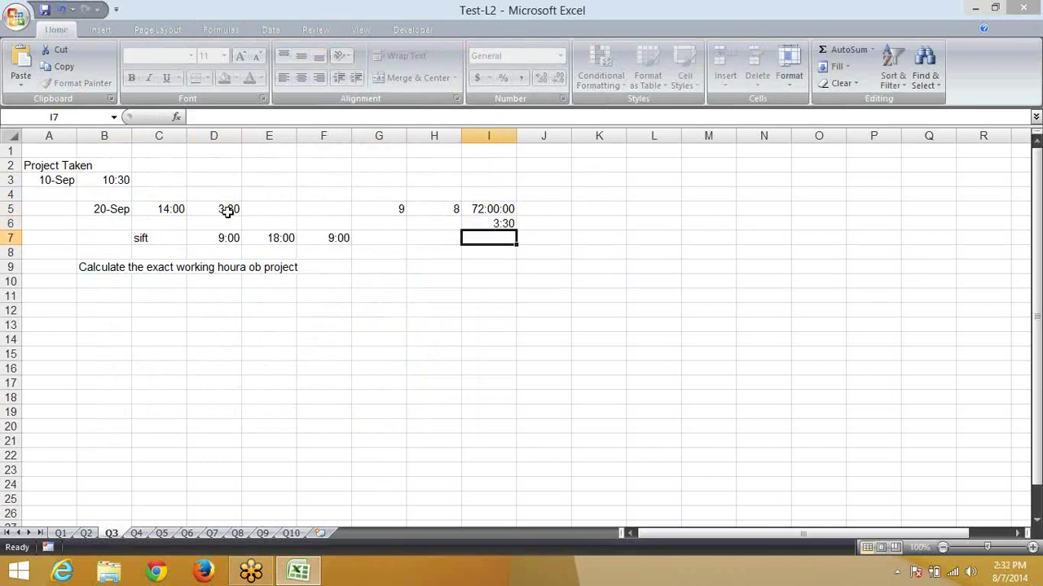
{"action": "key", "text": "Up"}
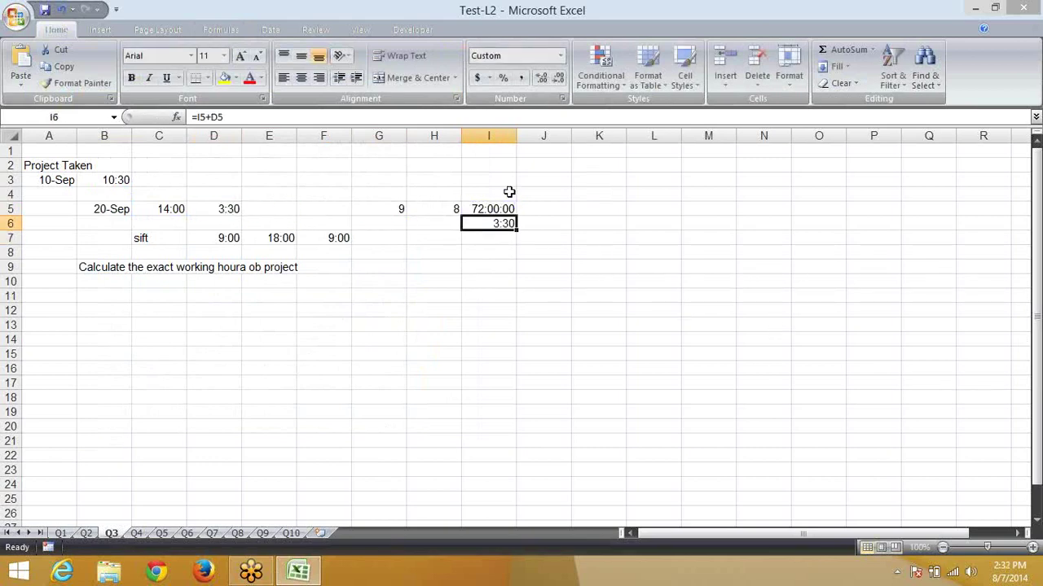
Copy I5's elapsed-time format onto I6 with Format Painter, showing 75:30:00
{"action": "left_click", "coordinate": [483, 206]}
{"action": "left_click", "coordinate": [78, 83]}
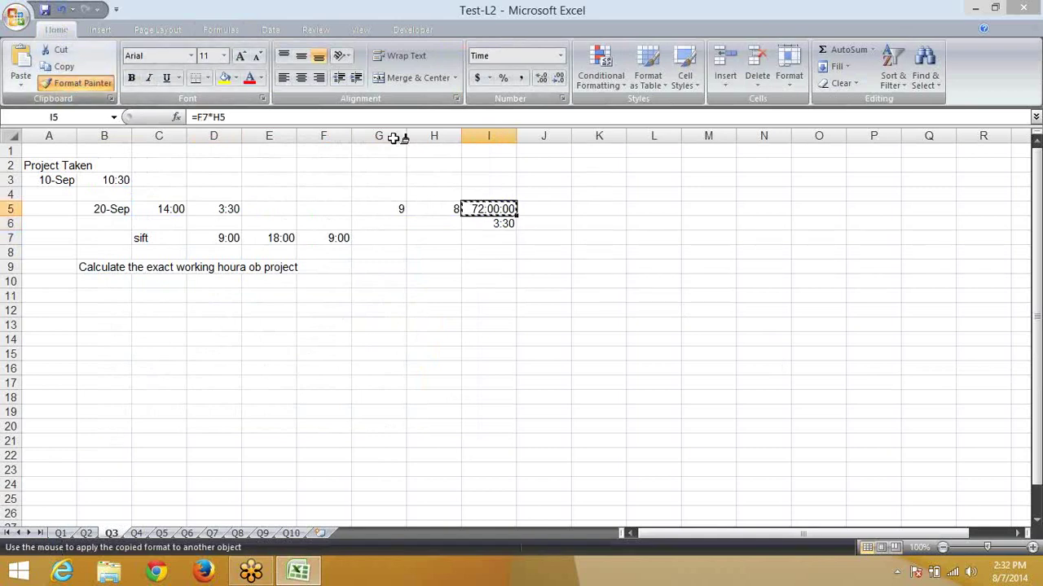
{"action": "left_click", "coordinate": [509, 223]}
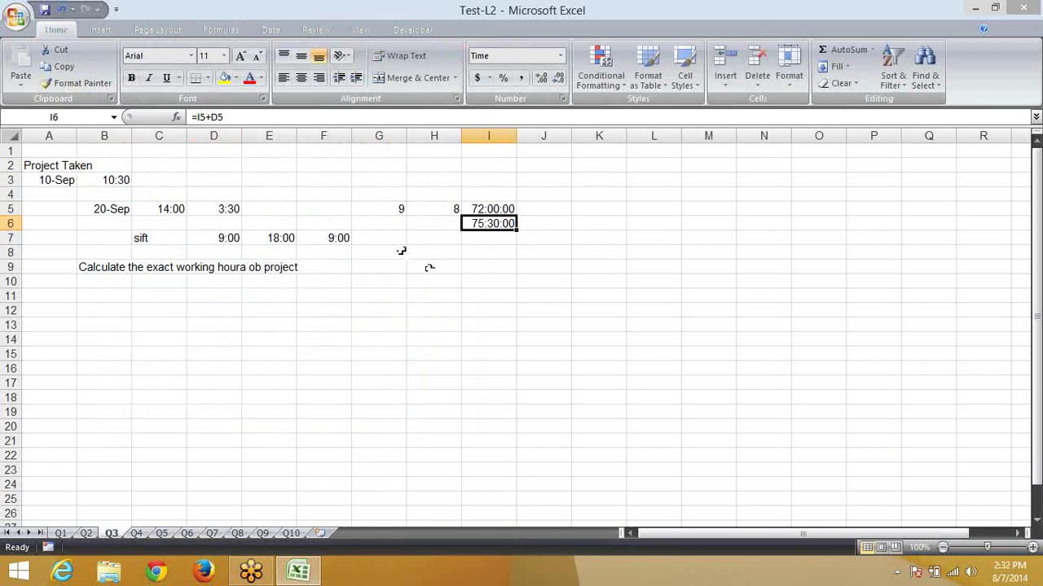
Review the dates in A3 and B5, the G5 and H5 day counts, and times in B3 and C5
{"action": "left_click", "coordinate": [38, 181]}
{"action": "left_click", "coordinate": [114, 211]}
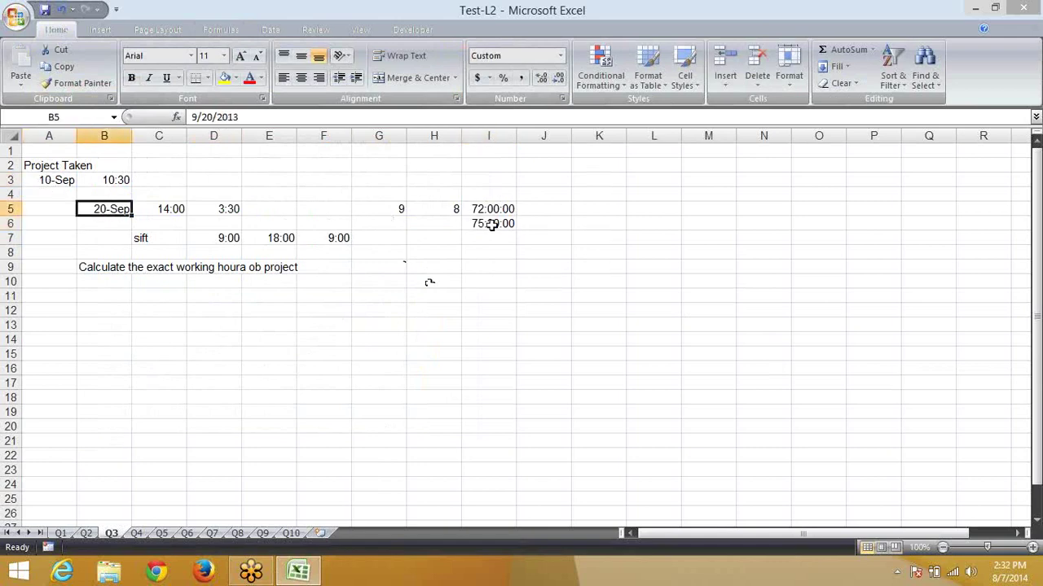
{"action": "left_click", "coordinate": [400, 213]}
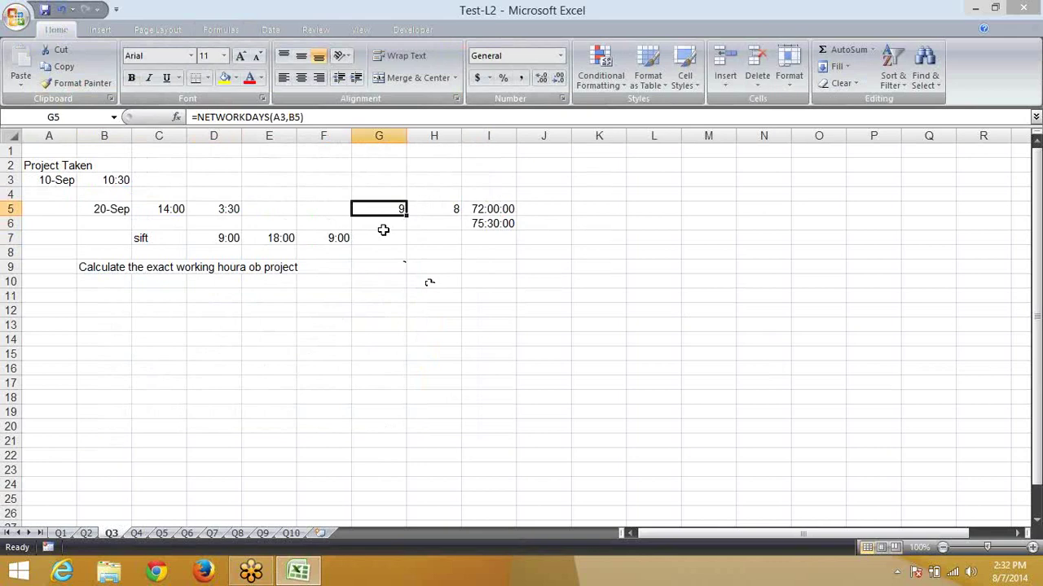
{"action": "left_click", "coordinate": [177, 211]}
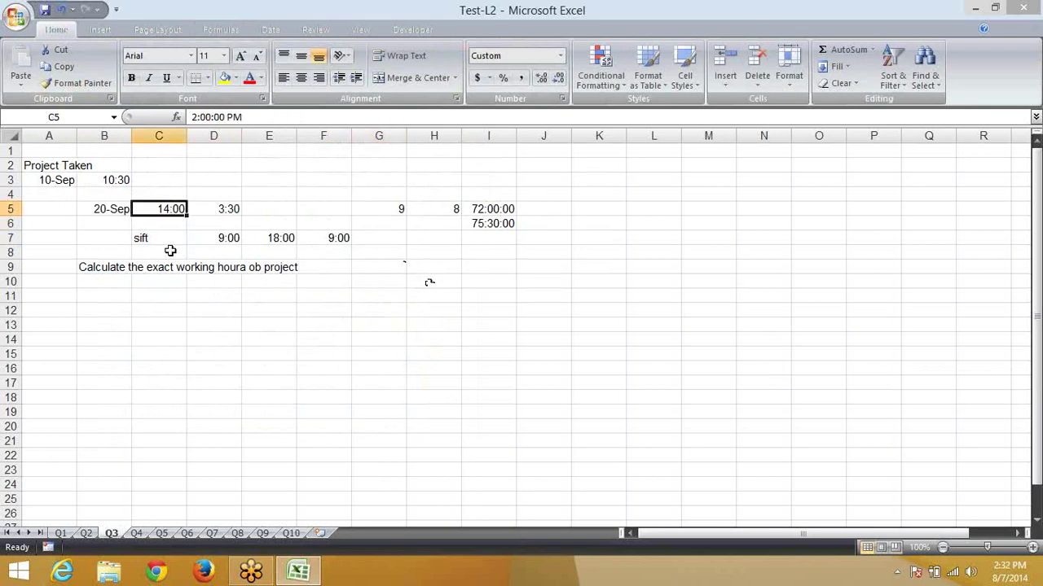
{"action": "left_click", "coordinate": [118, 180]}
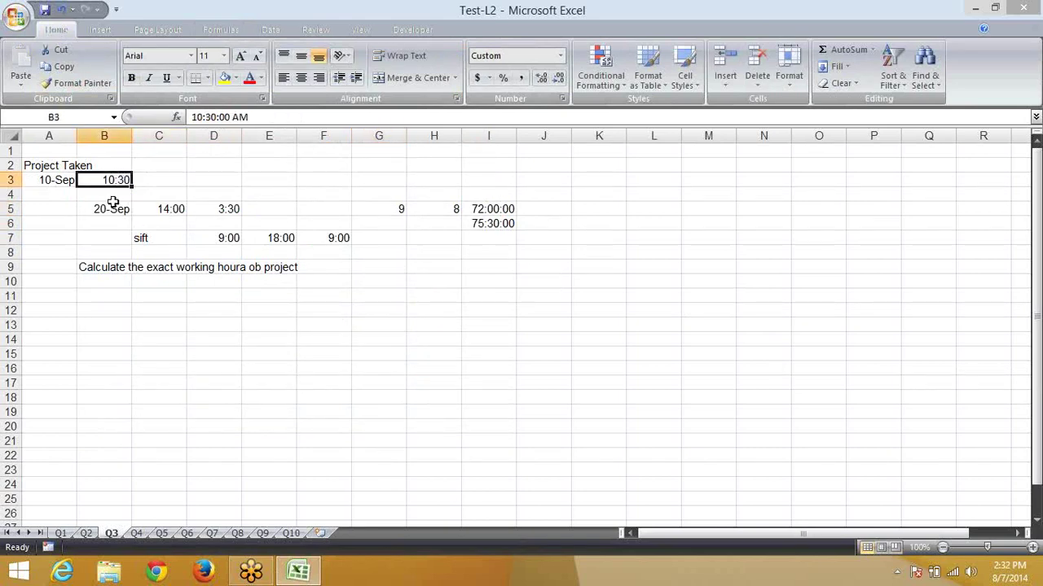
{"action": "left_click", "coordinate": [448, 208]}
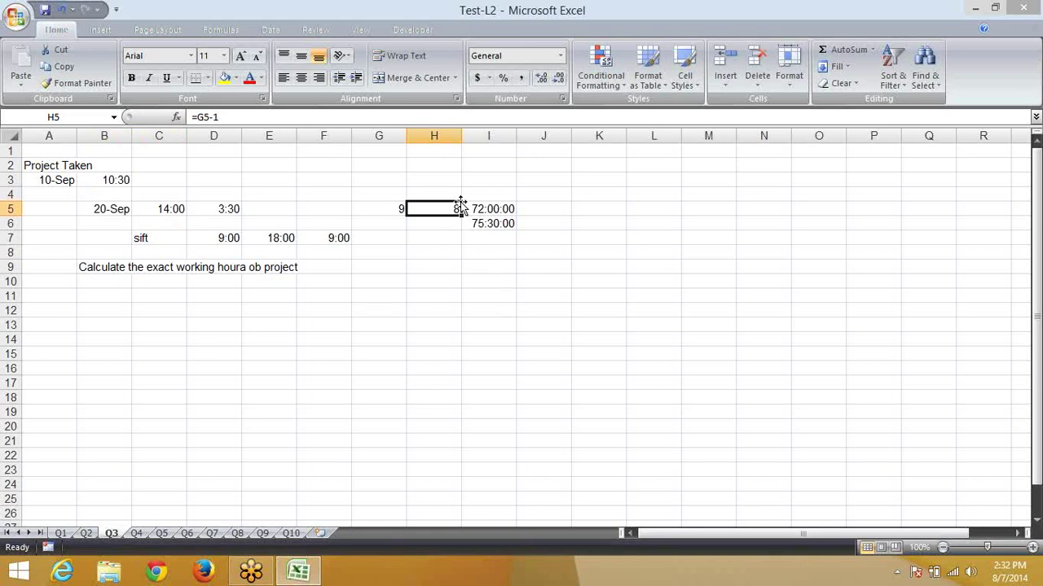
{"action": "left_click", "coordinate": [99, 179]}
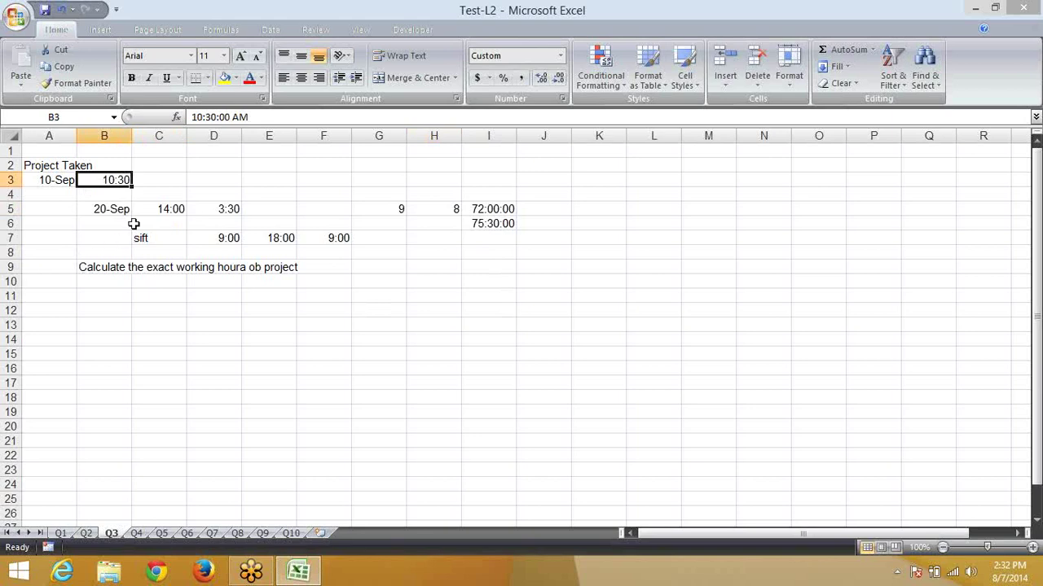
{"action": "left_click", "coordinate": [163, 212]}
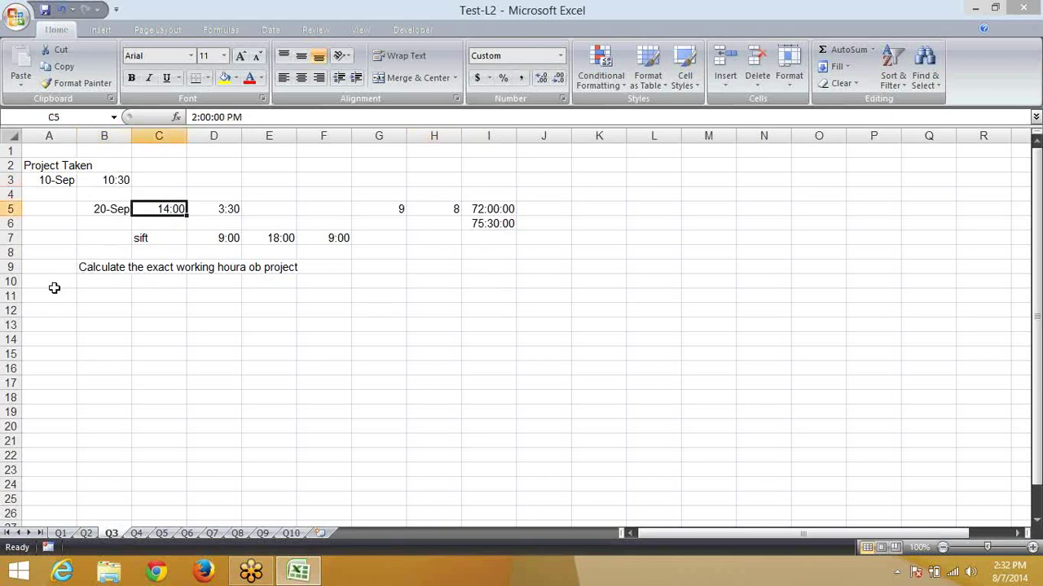
{"action": "left_click", "coordinate": [429, 202]}
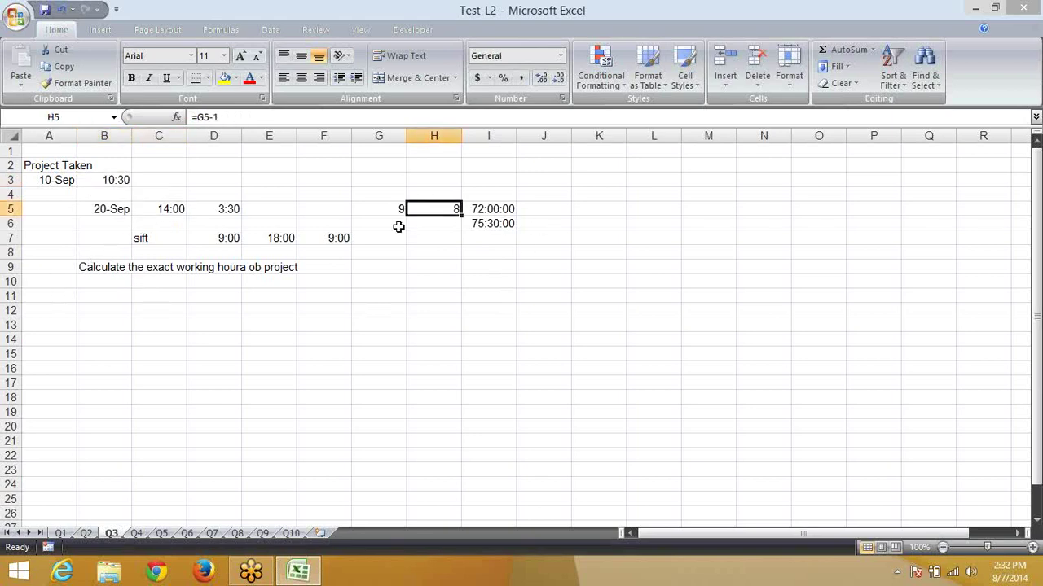
{"action": "left_click", "coordinate": [156, 206]}
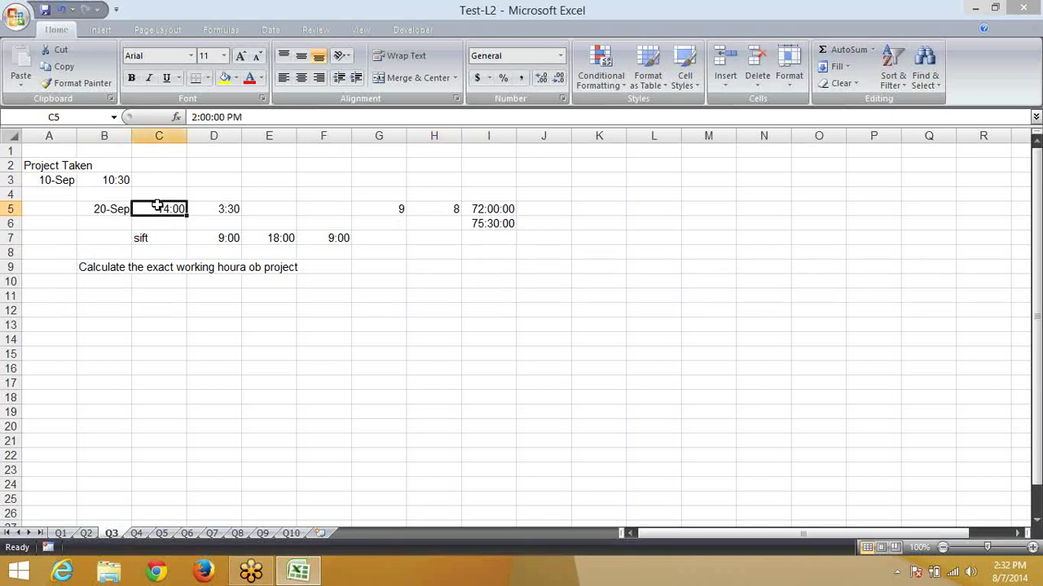
{"action": "left_click", "coordinate": [436, 205]}
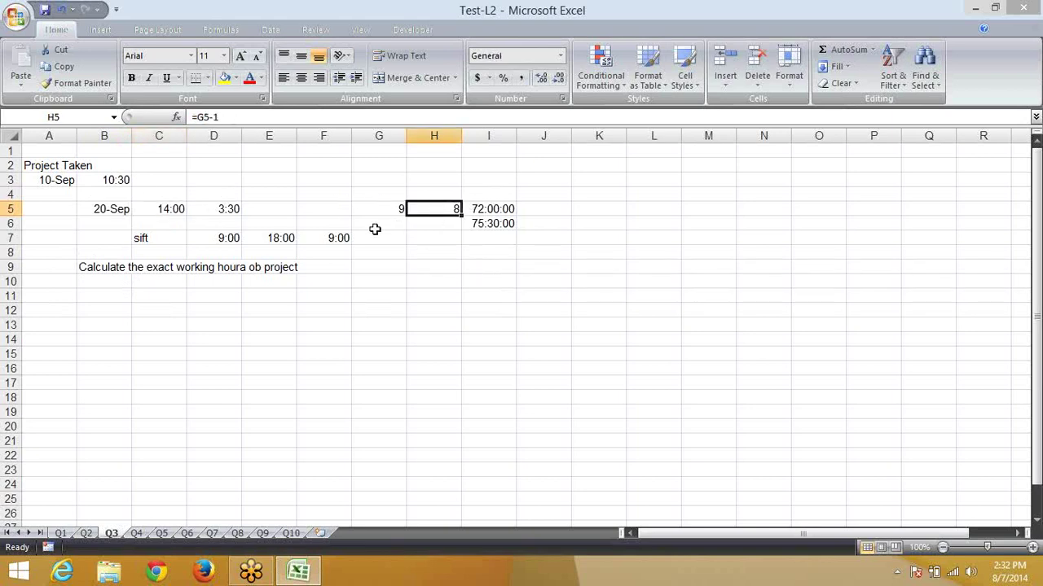
{"action": "left_click", "coordinate": [177, 209]}
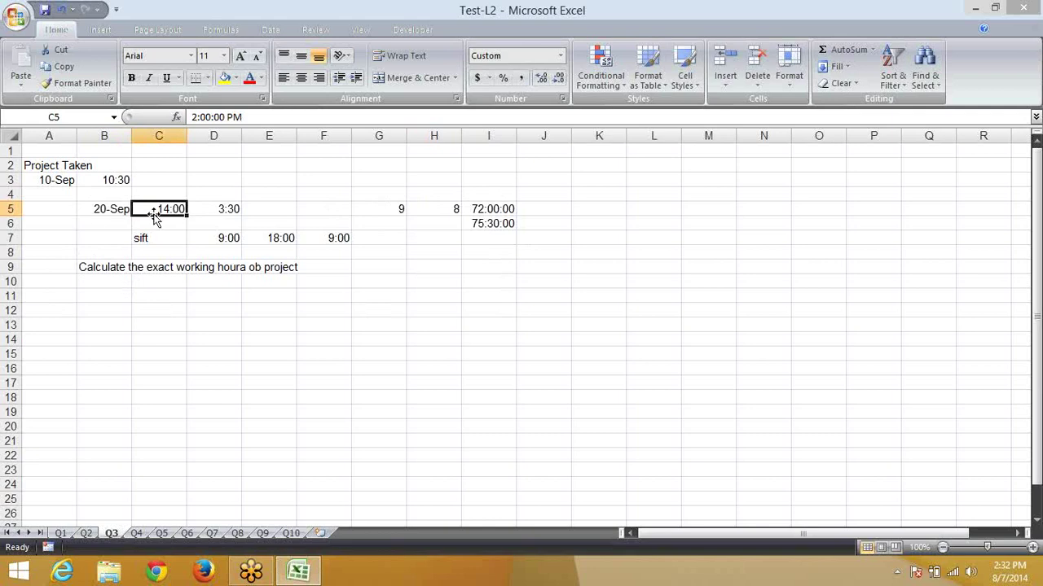
{"action": "left_click", "coordinate": [110, 180]}
{"action": "left_click", "coordinate": [151, 220]}
{"action": "left_click", "coordinate": [184, 199]}
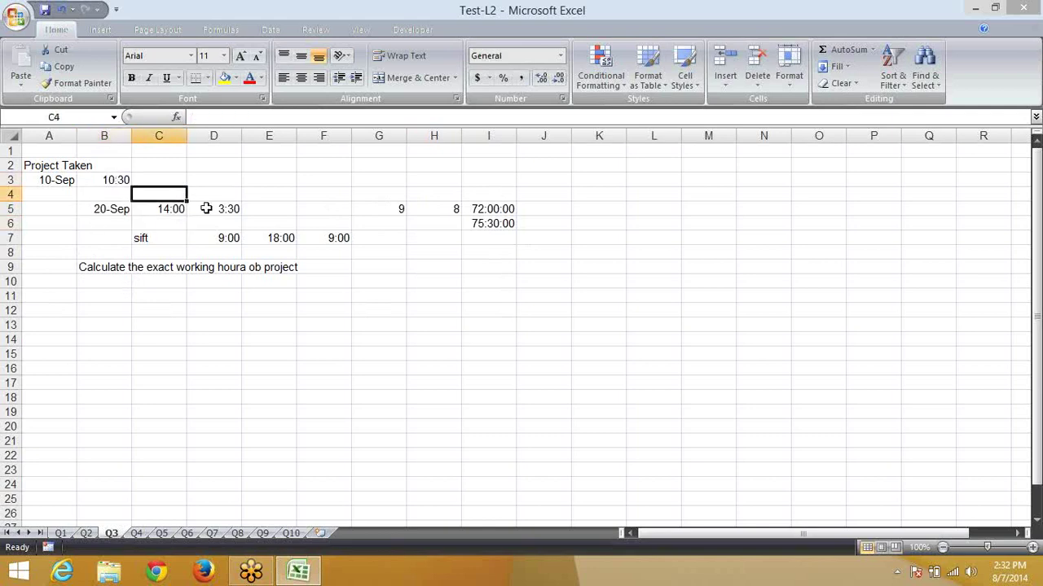
{"action": "left_click", "coordinate": [213, 210]}
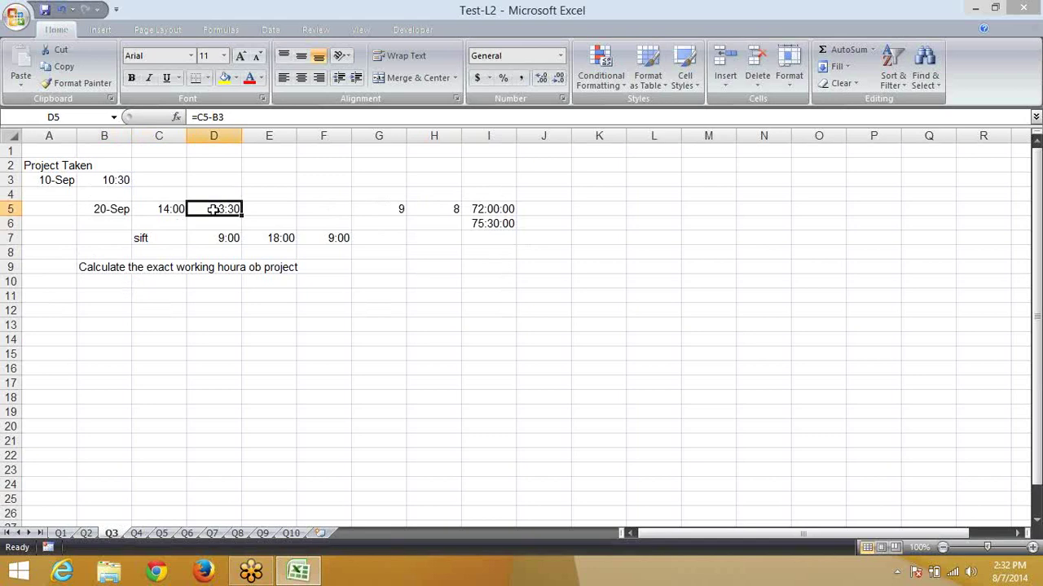
Review the F7 shift length, the I5 hours, the D5 time difference and the I6 total
{"action": "left_click", "coordinate": [337, 237]}
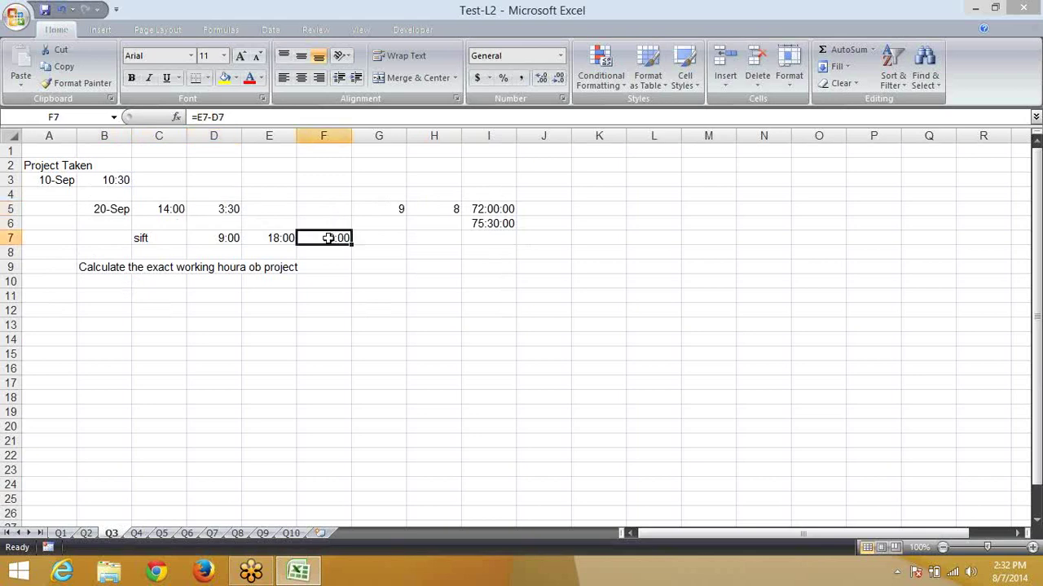
{"action": "left_click_drag", "start_coordinate": [216, 236], "coordinate": [263, 241]}
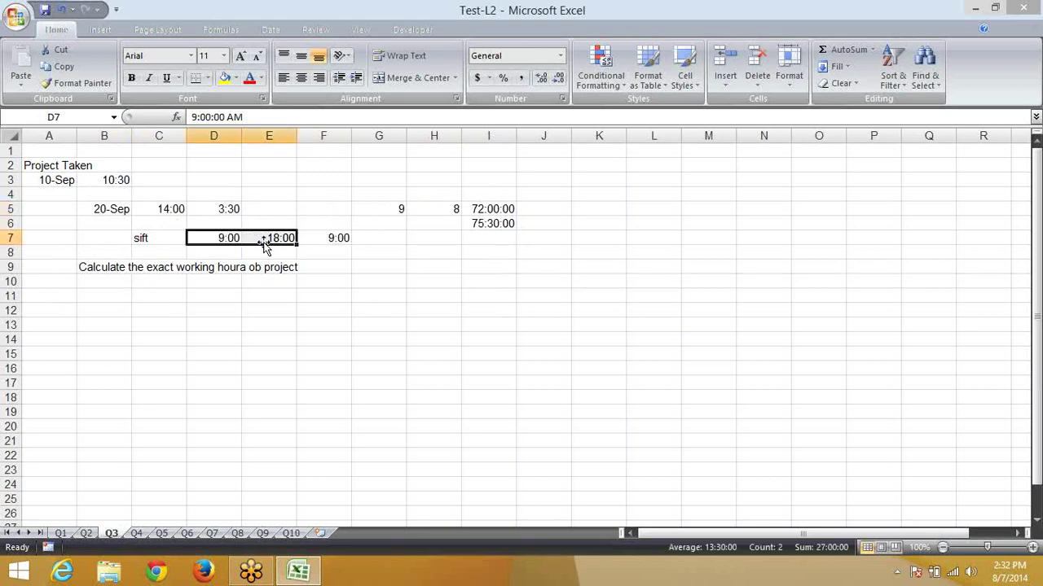
{"action": "left_click", "coordinate": [456, 209]}
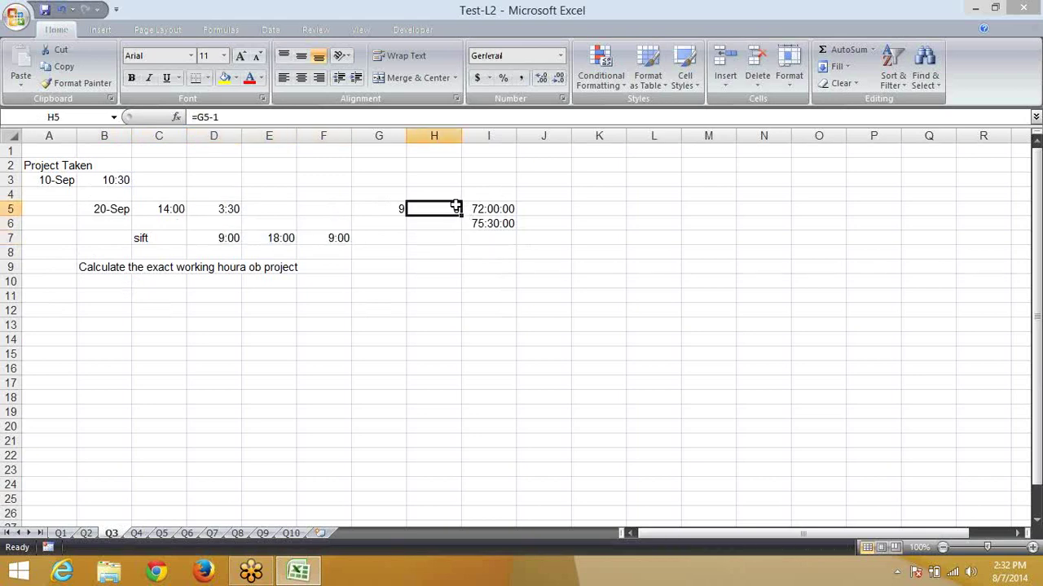
{"action": "left_click", "coordinate": [344, 237]}
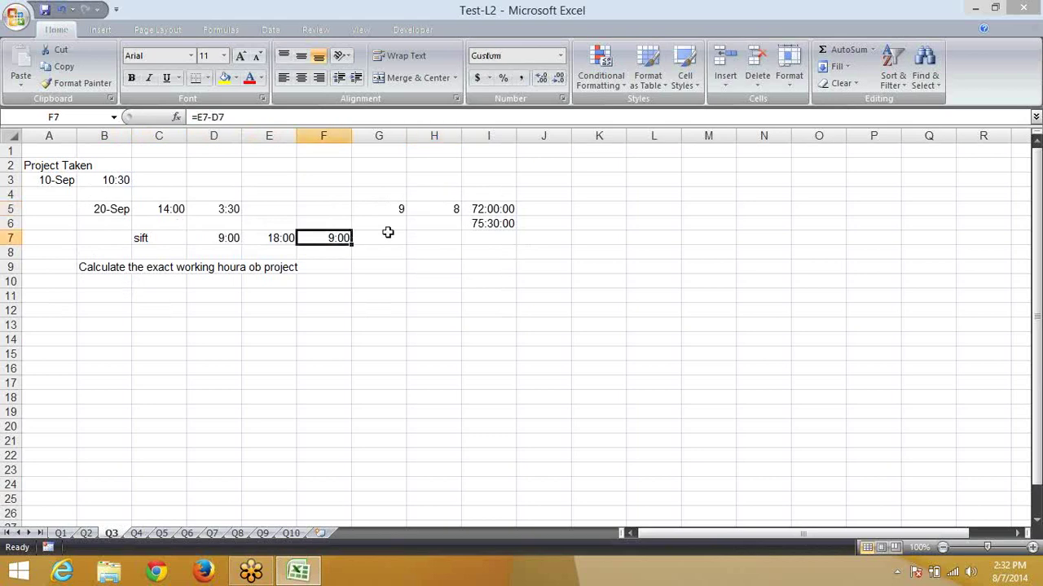
{"action": "left_click", "coordinate": [484, 209]}
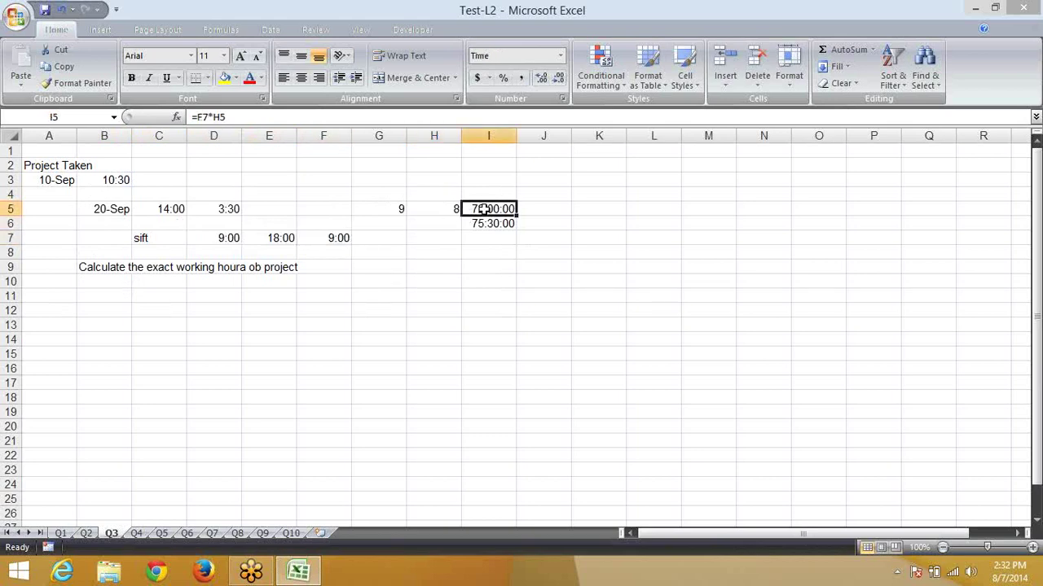
{"action": "left_click", "coordinate": [381, 207]}
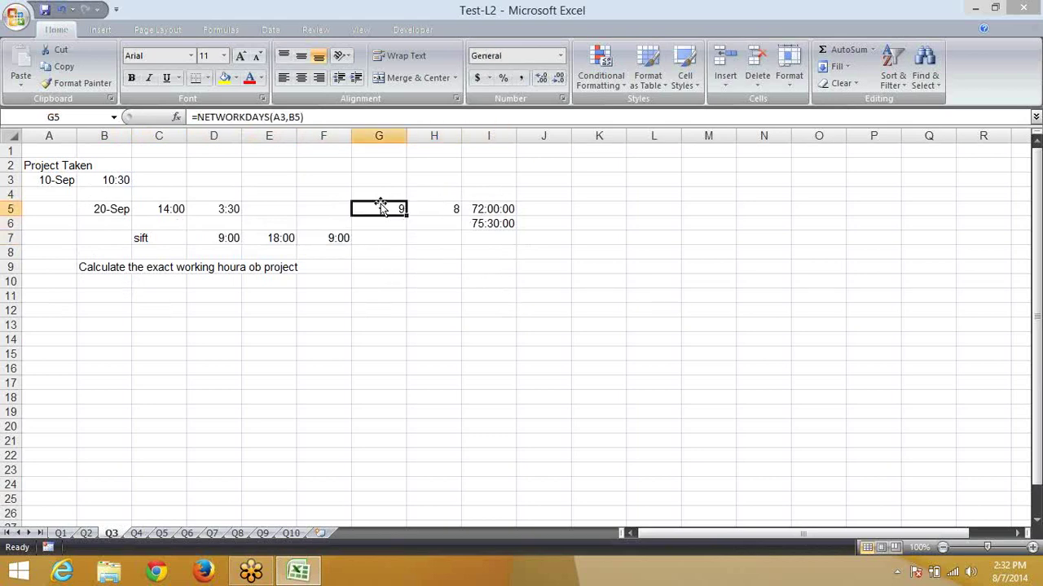
{"action": "left_click", "coordinate": [222, 210]}
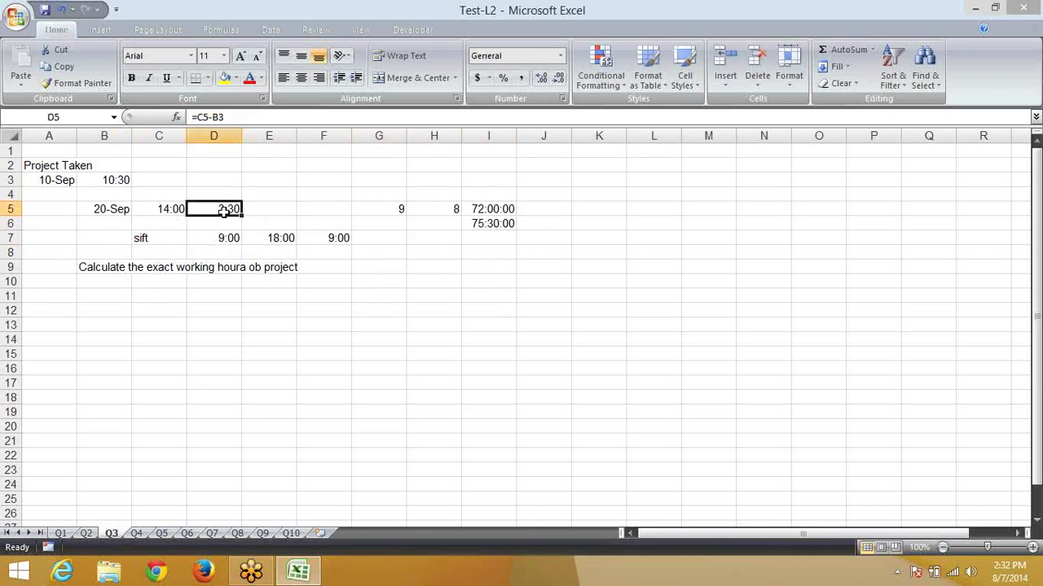
{"action": "left_click", "coordinate": [234, 235]}
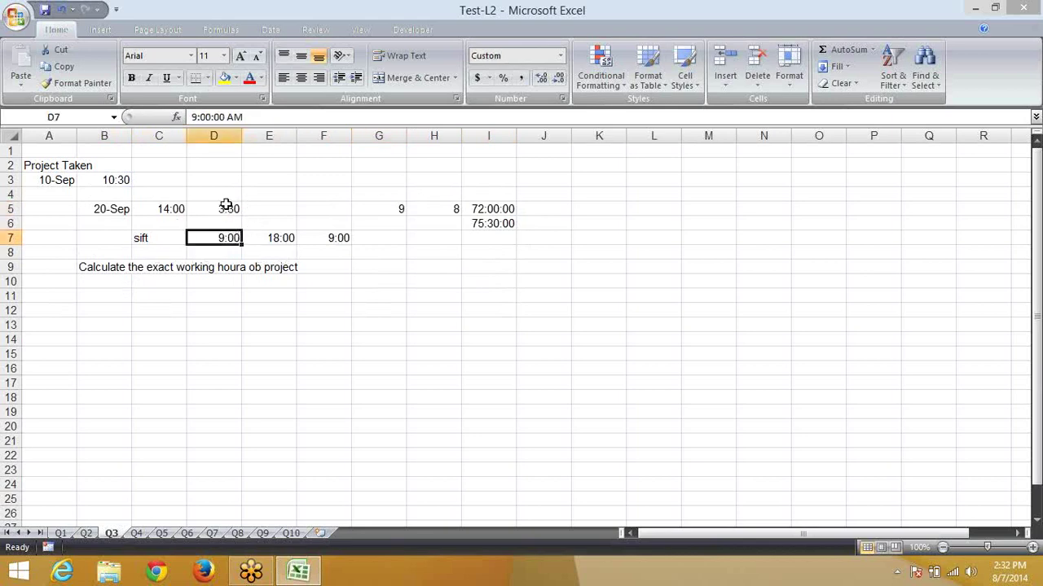
{"action": "left_click", "coordinate": [225, 206]}
{"action": "left_click", "coordinate": [113, 176]}
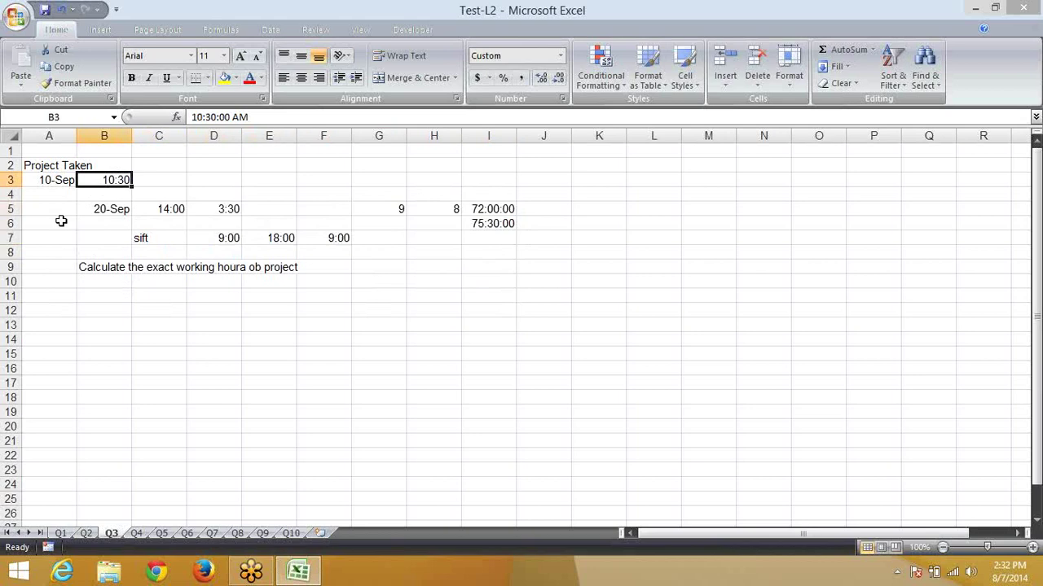
{"action": "left_click", "coordinate": [156, 211]}
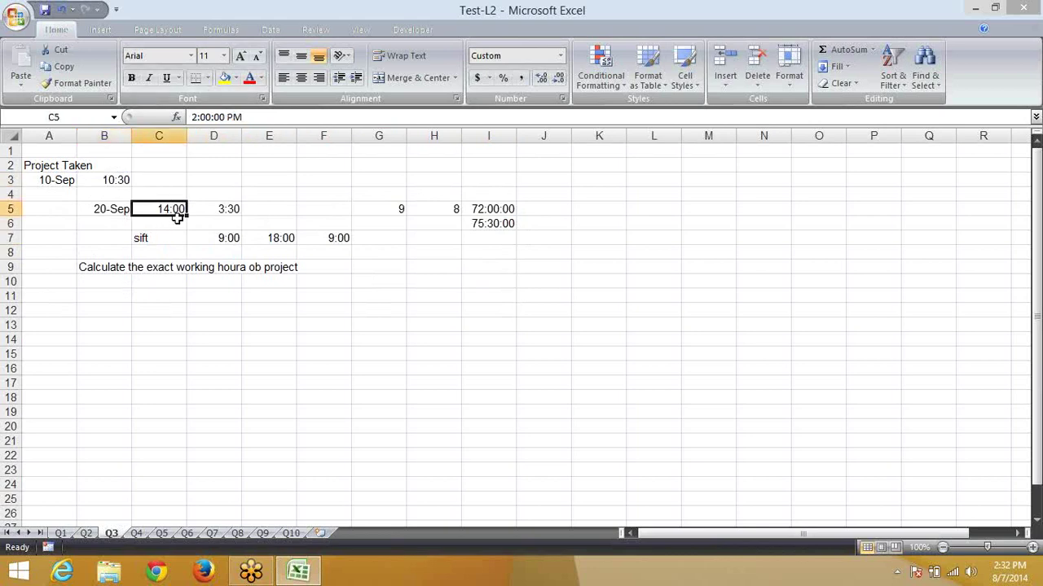
{"action": "left_click", "coordinate": [240, 214]}
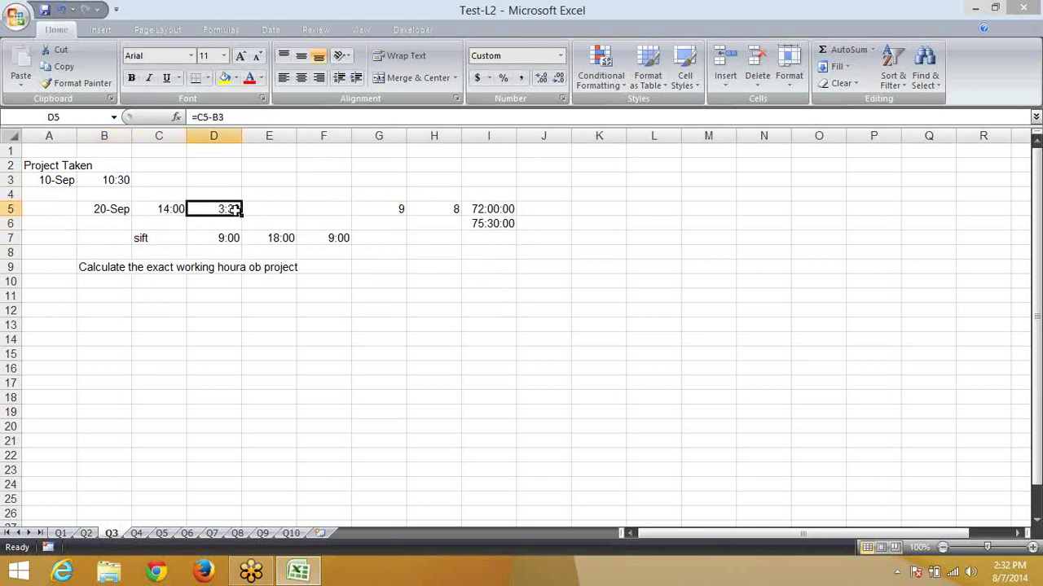
{"action": "left_click", "coordinate": [505, 225]}
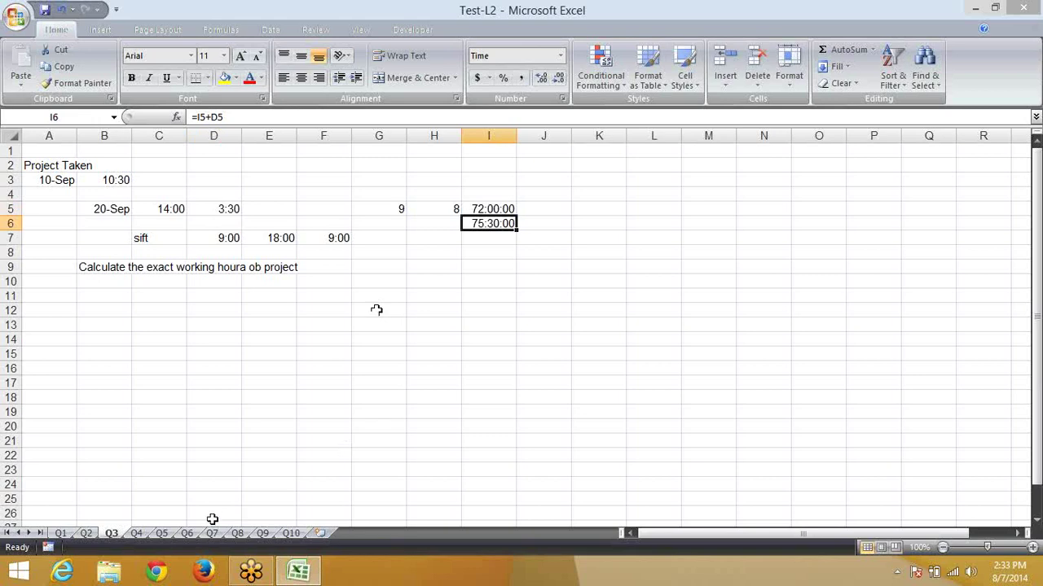
Switch to the Q4 sheet and select B3 beside the number 14523
{"action": "left_click", "coordinate": [139, 534]}
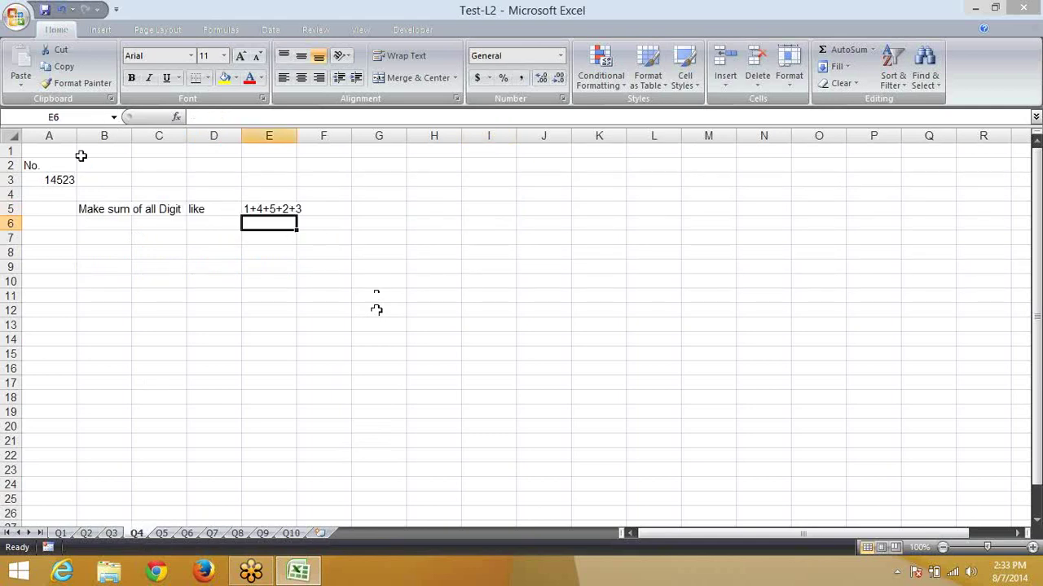
{"action": "left_click", "coordinate": [72, 180]}
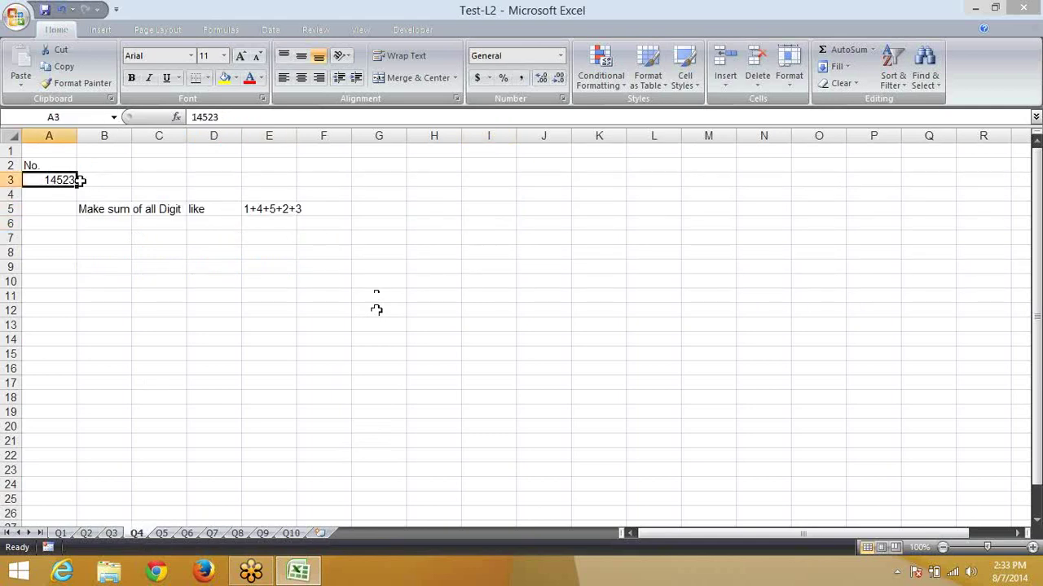
{"action": "left_click", "coordinate": [91, 179]}
In B7 begin =SUM(MID(A3,ROW(INDIRECT(, correcting a mistaken ROMAN completion
{"action": "key", "text": "Down"}
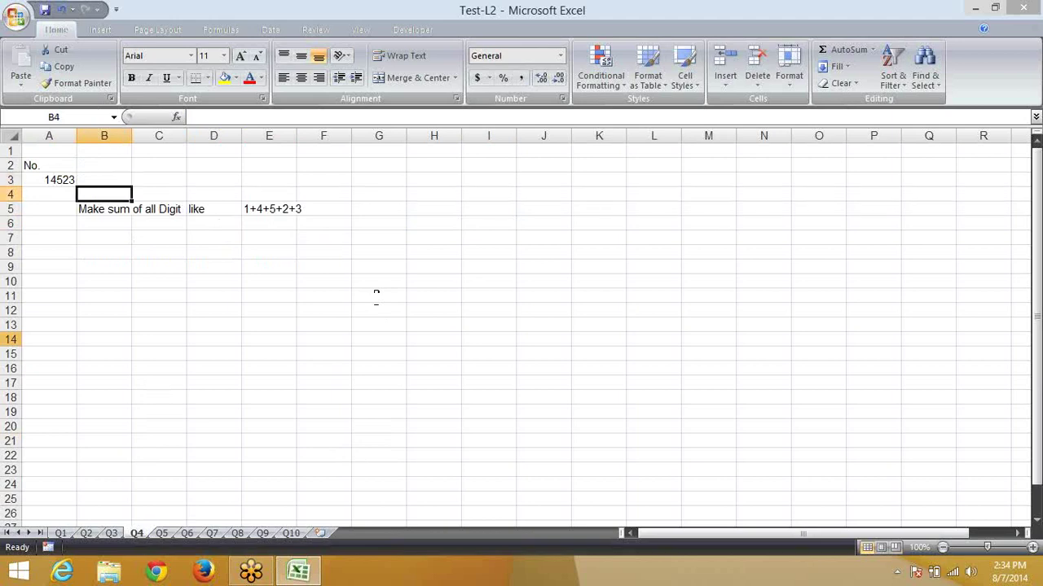
{"action": "key", "text": "Down"}
{"action": "key", "text": "Down"}
{"action": "key", "text": "Down"}
{"action": "type", "text": "=s"}
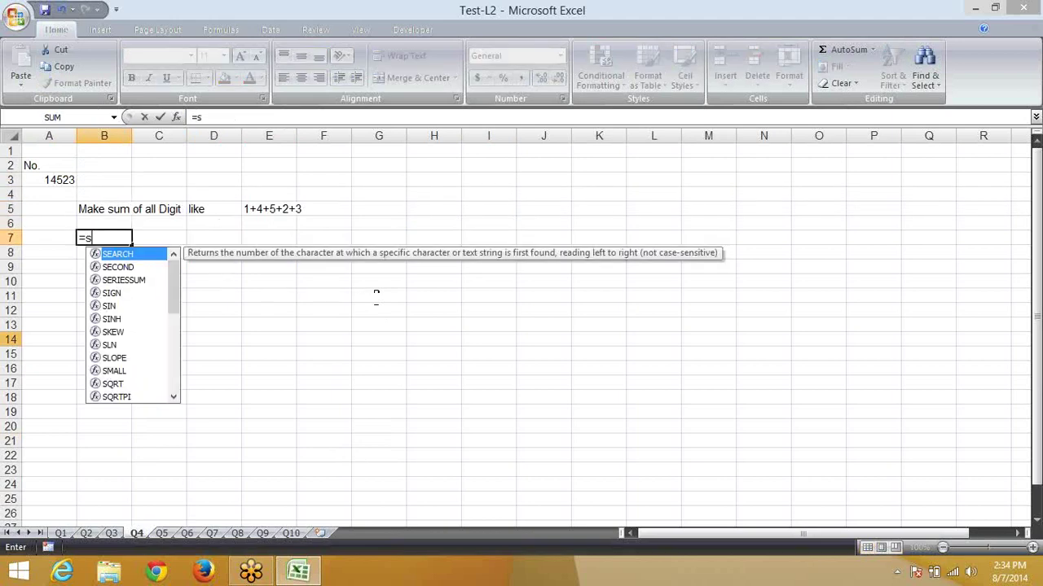
{"action": "type", "text": "um(m"}
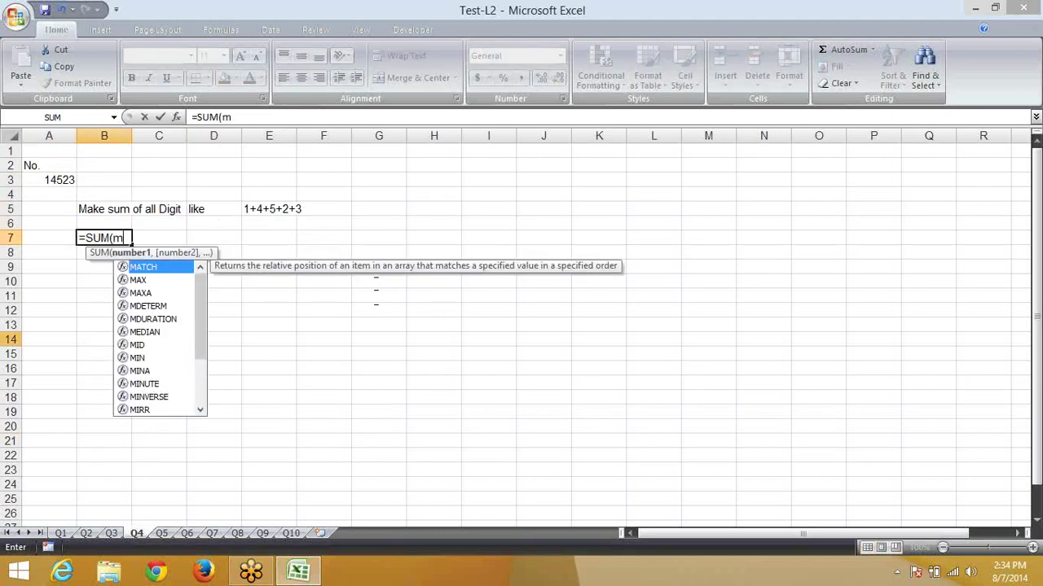
{"action": "type", "text": "id"}
{"action": "key", "text": "Tab"}
{"action": "key", "text": "Left"}
{"action": "key", "text": "Up"}
{"action": "key", "text": "Up"}
{"action": "key", "text": "Up"}
{"action": "key", "text": "Up"}
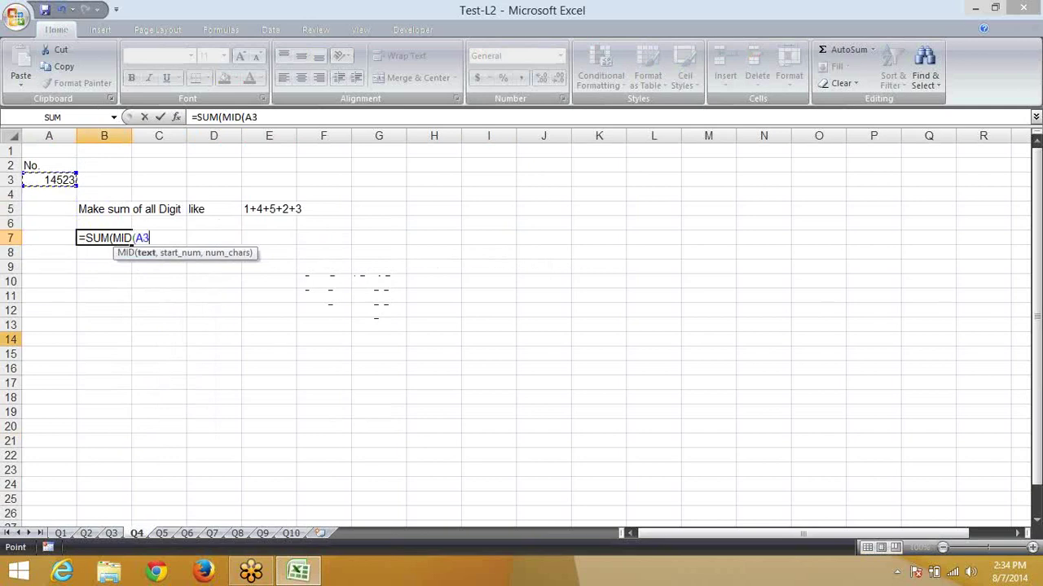
{"action": "type", "text": ","}
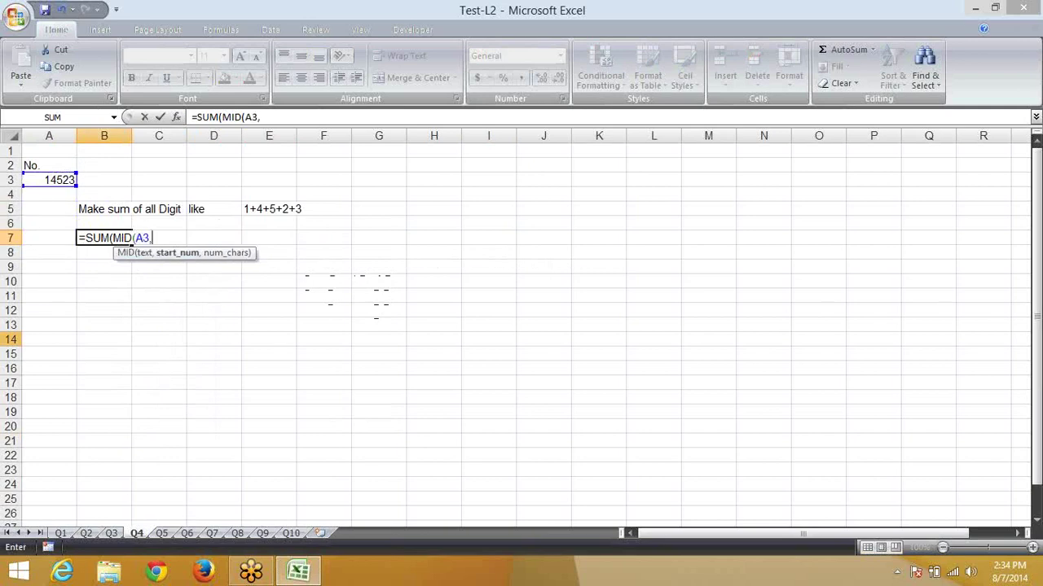
{"action": "type", "text": "r"}
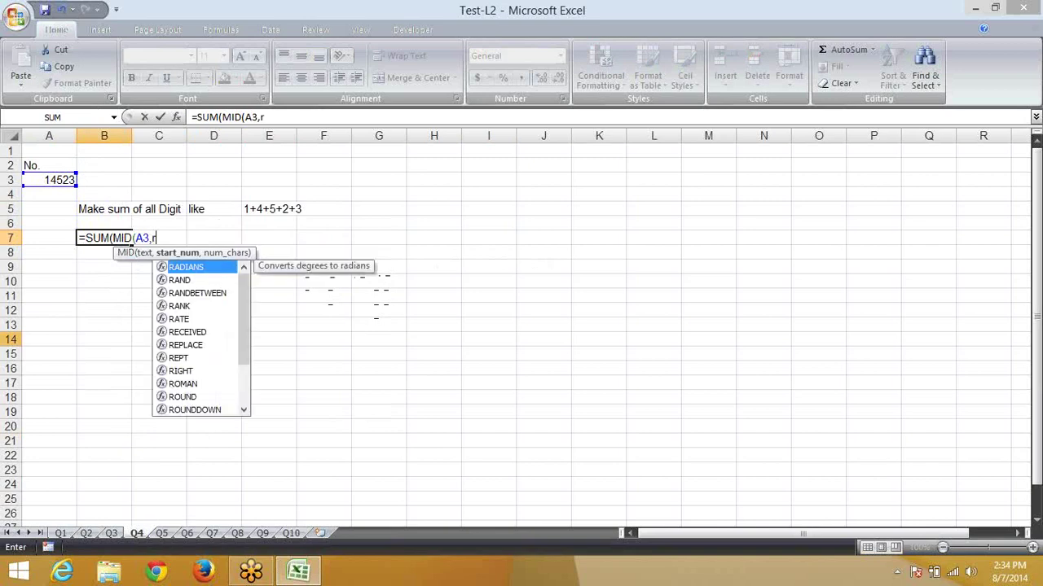
{"action": "type", "text": "o"}
{"action": "key", "text": "Tab"}
{"action": "key", "text": "BackSpace"}
{"action": "key", "text": "BackSpace"}
{"action": "key", "text": "BackSpace"}
{"action": "key", "text": "BackSpace"}
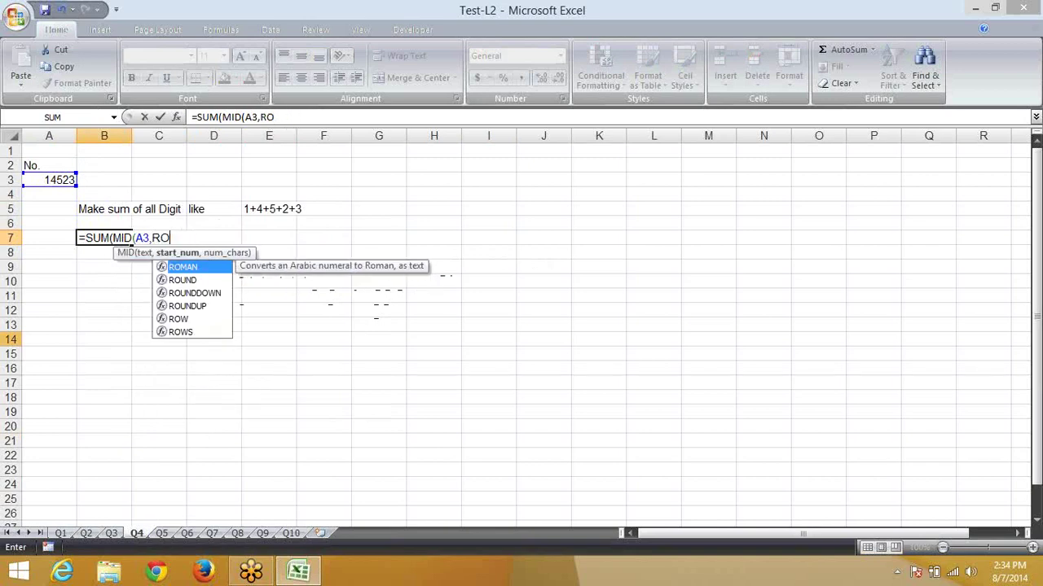
{"action": "type", "text": "w"}
{"action": "key", "text": "Tab"}
{"action": "type", "text": "in"}
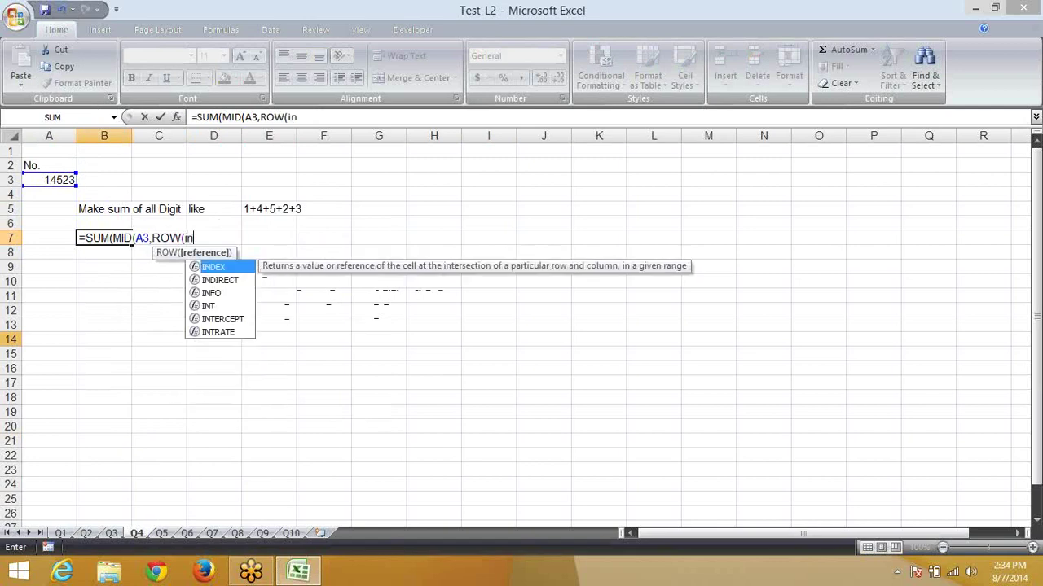
{"action": "type", "text": "d"}
{"action": "key", "text": "Down"}
{"action": "key", "text": "Tab"}
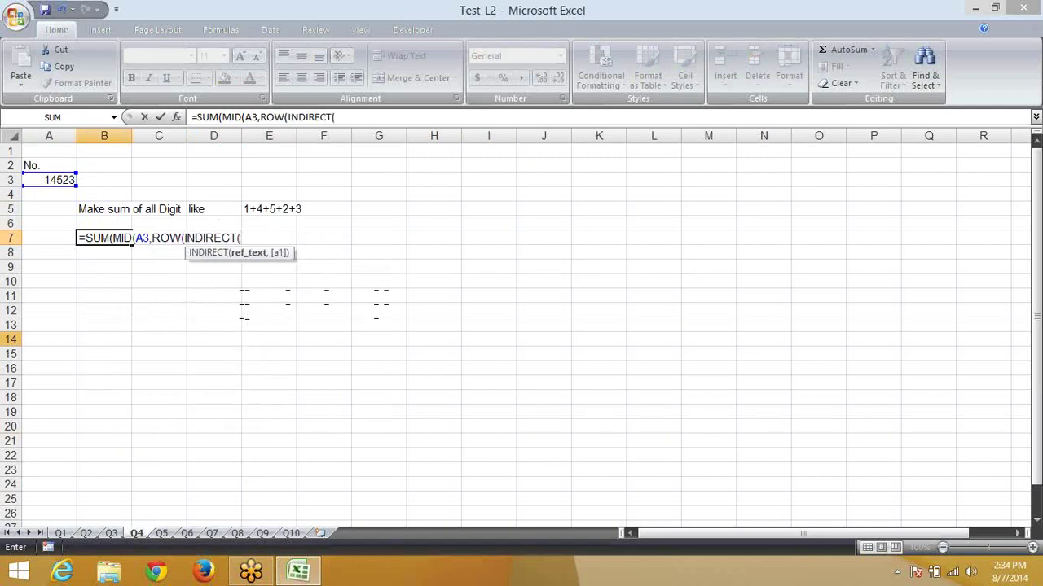
Finish with "1:"&LEN(A3))),1)*1) and confirm B7 as an array formula with Ctrl+Shift+Enter
{"action": "type", "text": "1"}
{"action": "key", "text": "BackSpace"}
{"action": "type", "text": "\""}
{"action": "type", "text": "1:"}
{"action": "type", "text": "\"&"}
{"action": "type", "text": "len"}
{"action": "key", "text": "Tab"}
{"action": "key", "text": "Up"}
{"action": "key", "text": "Up"}
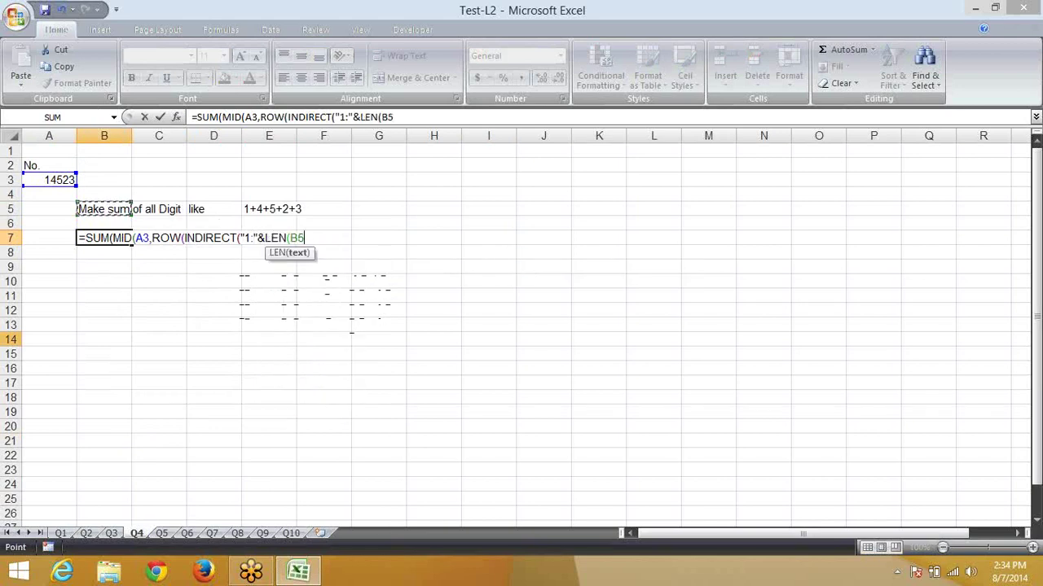
{"action": "key", "text": "Up"}
{"action": "key", "text": "Up"}
{"action": "key", "text": "Left"}
{"action": "type", "text": ")"}
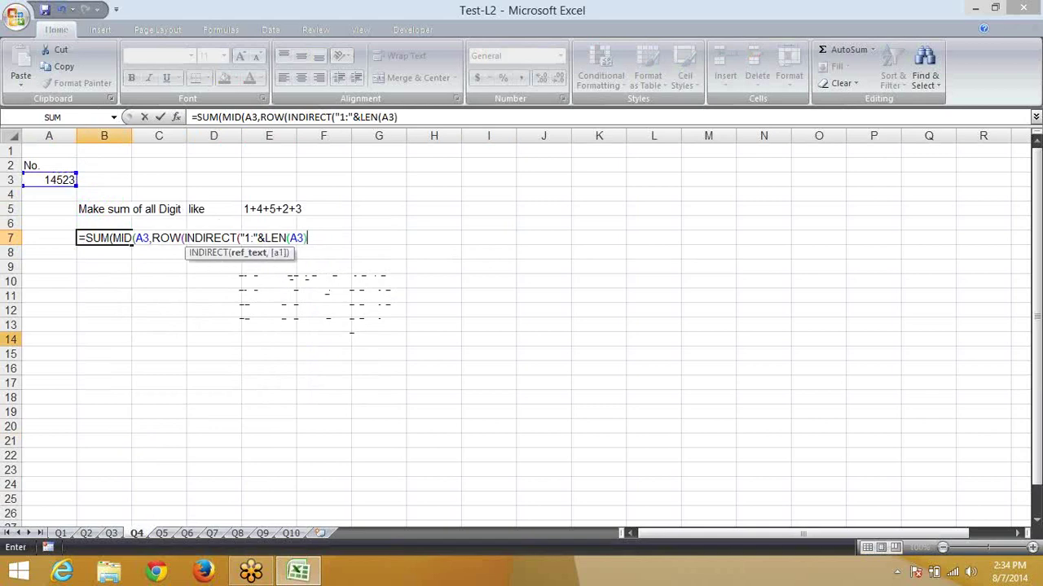
{"action": "type", "text": "))"}
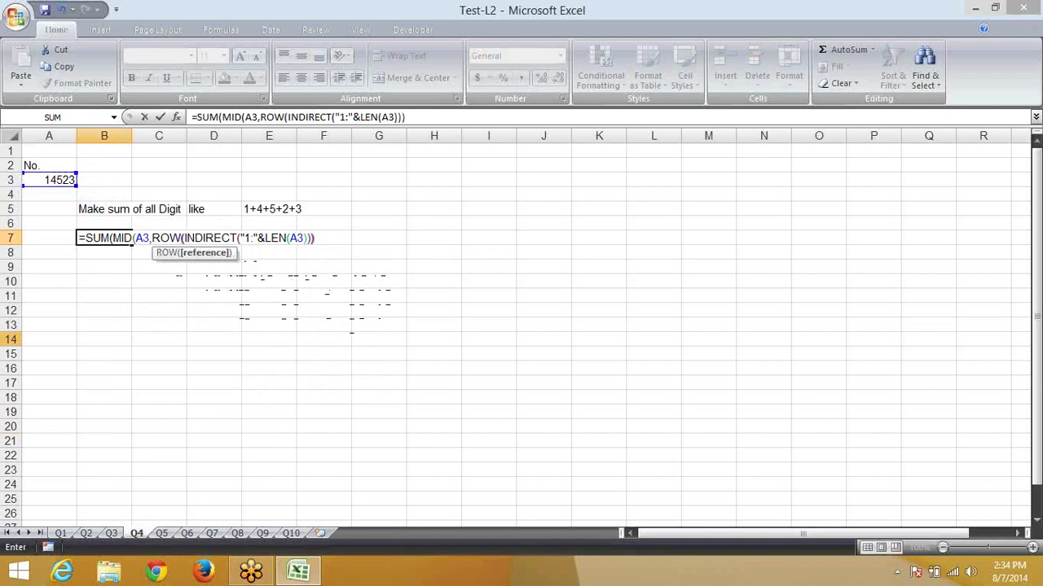
{"action": "type", "text": "),"}
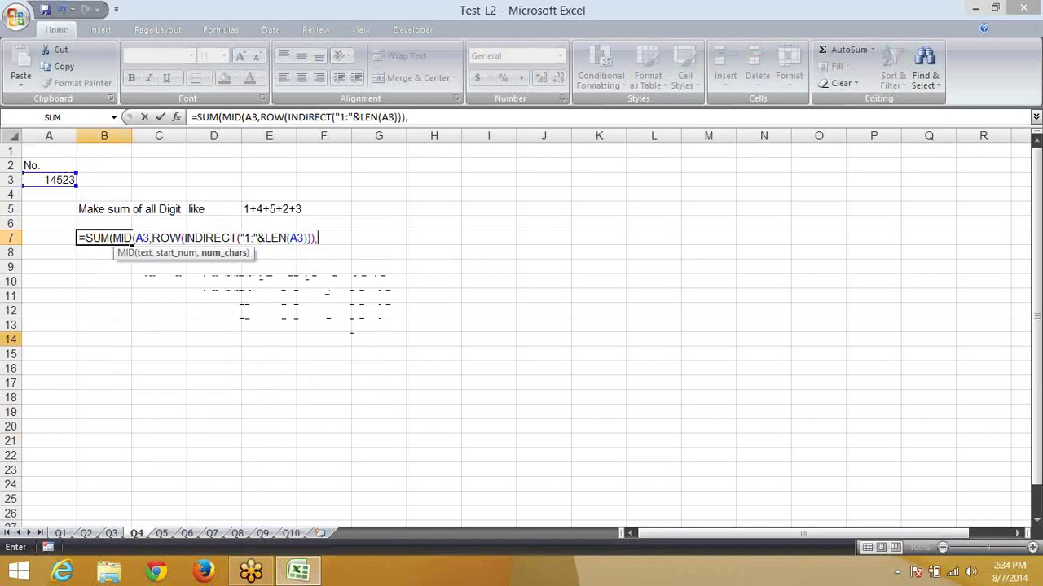
{"action": "type", "text": "q"}
{"action": "key", "text": "BackSpace"}
{"action": "type", "text": "1"}
{"action": "type", "text": ")"}
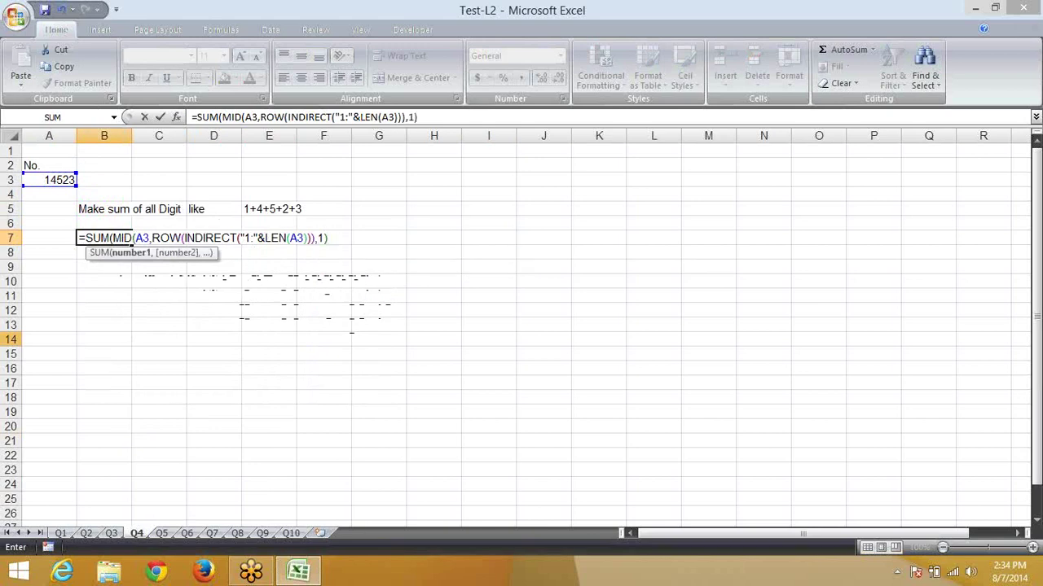
{"action": "type", "text": "*1"}
{"action": "key", "text": "Return"}
{"action": "key", "text": "Return"}
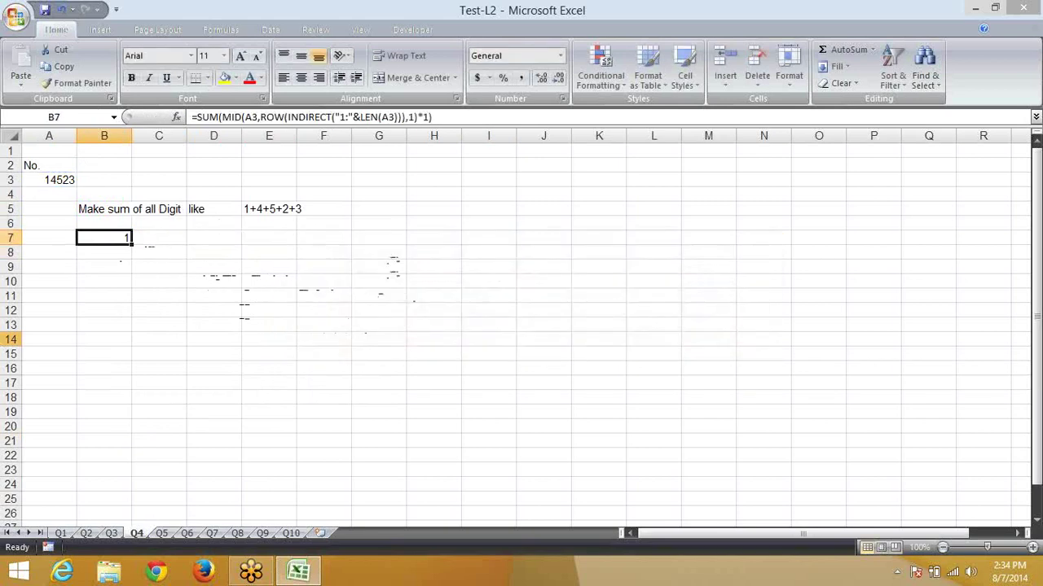
{"action": "key", "text": "F2"}
{"action": "key", "text": "ctrl+shift+Return"}
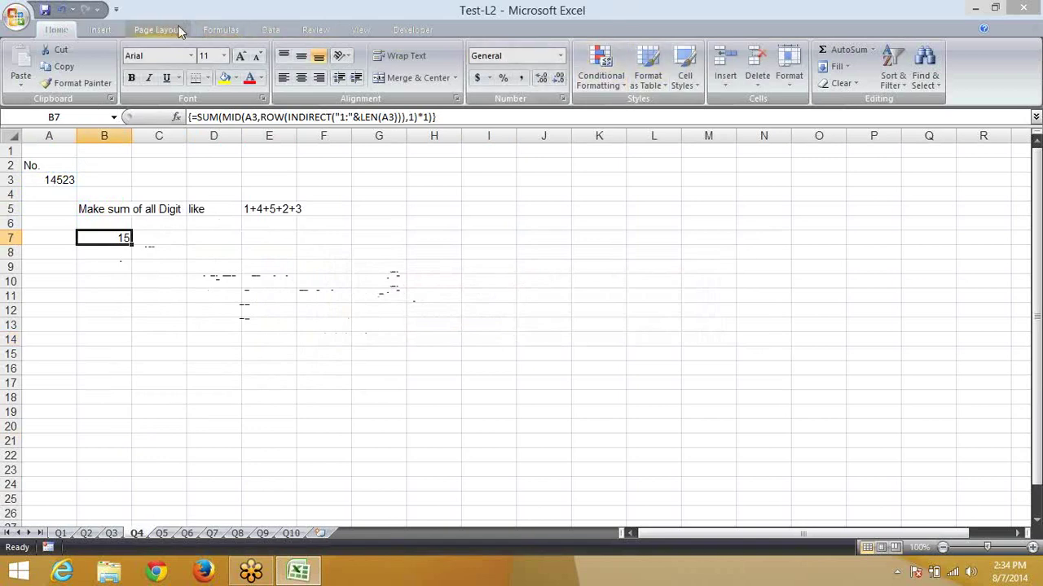
Evaluate B7's formula through LEN(A3)=5 and INDIRECT("1:5")
{"action": "left_click", "coordinate": [218, 31]}
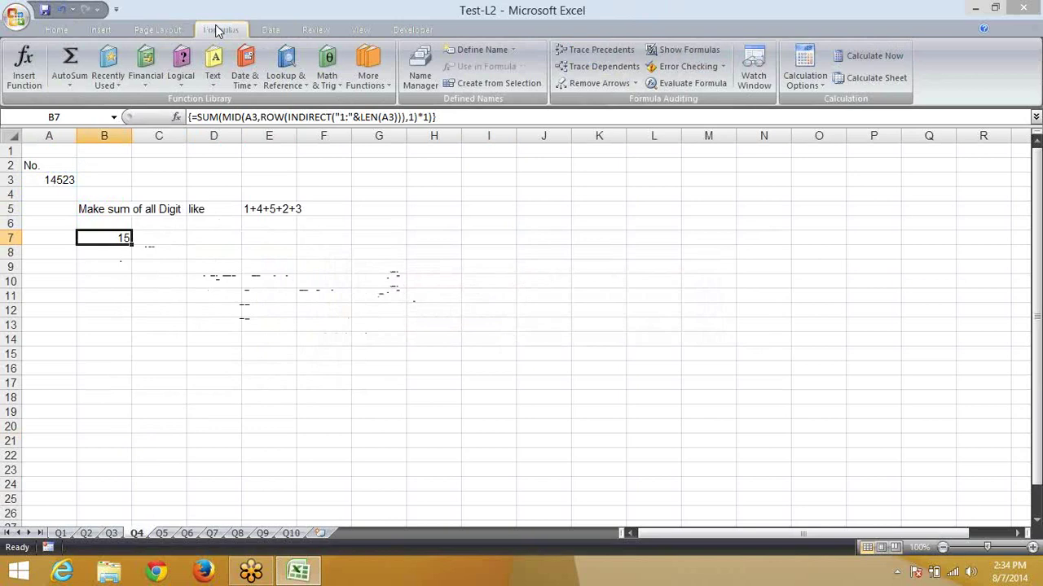
{"action": "left_click", "coordinate": [701, 87]}
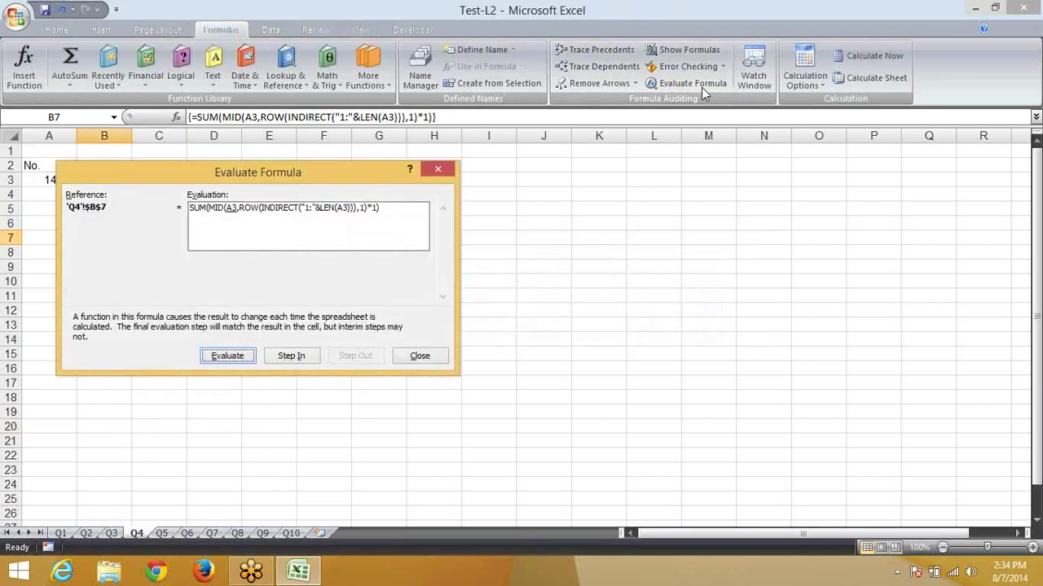
{"action": "left_click_drag", "start_coordinate": [326, 173], "coordinate": [557, 173]}
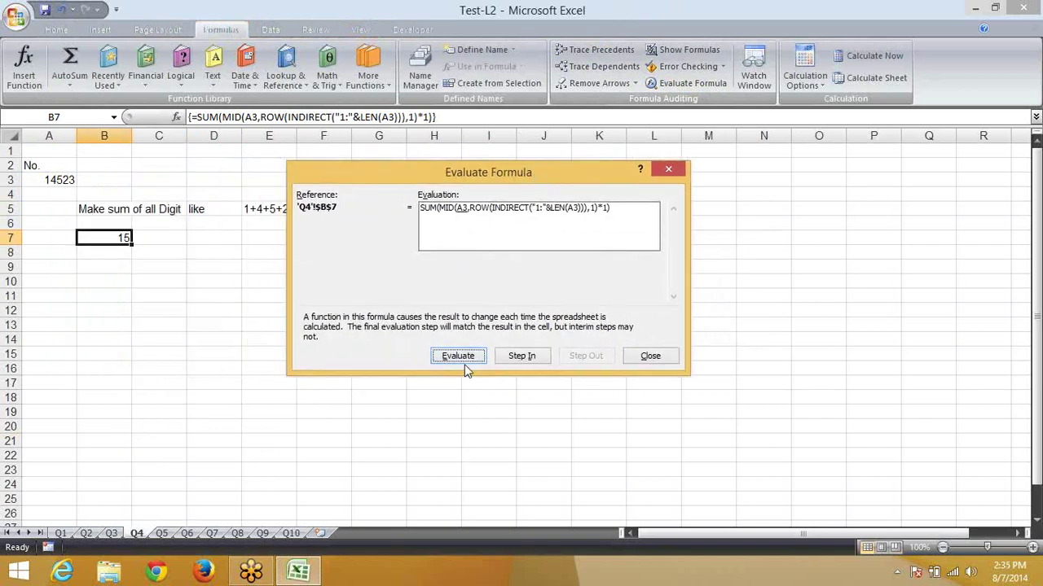
{"action": "left_click", "coordinate": [464, 364]}
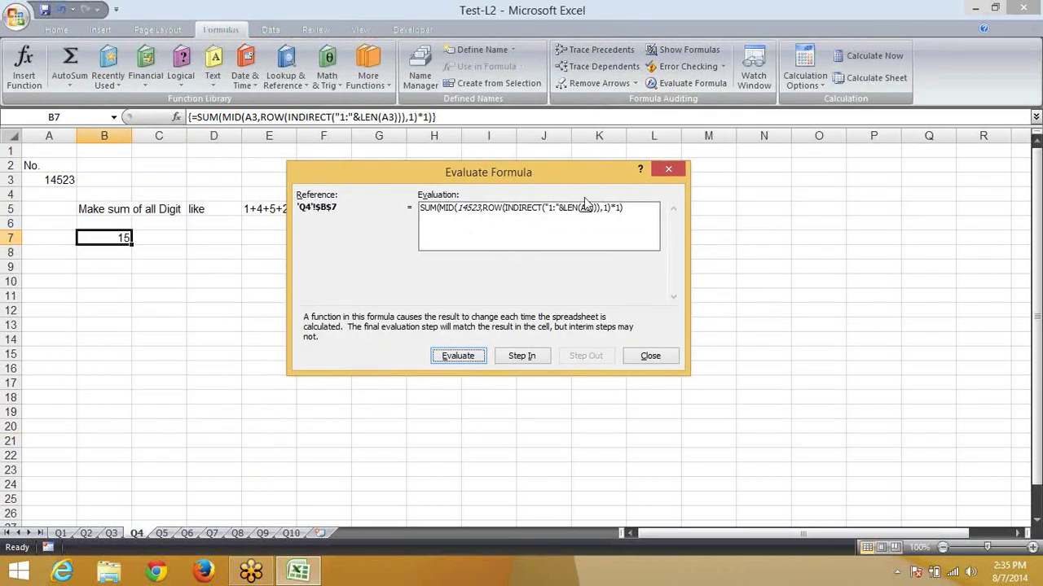
{"action": "left_click", "coordinate": [480, 355]}
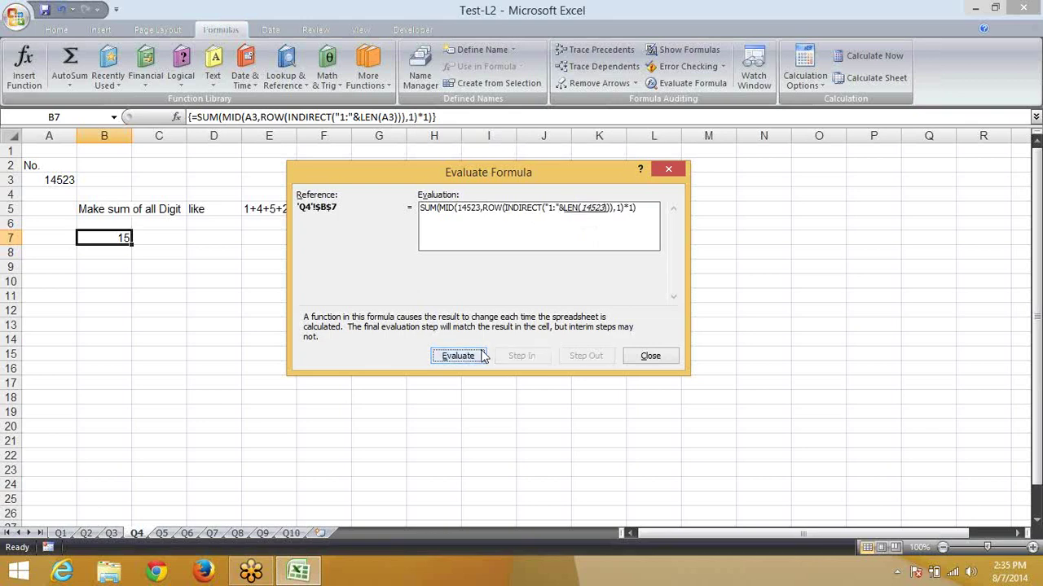
{"action": "left_click", "coordinate": [480, 356]}
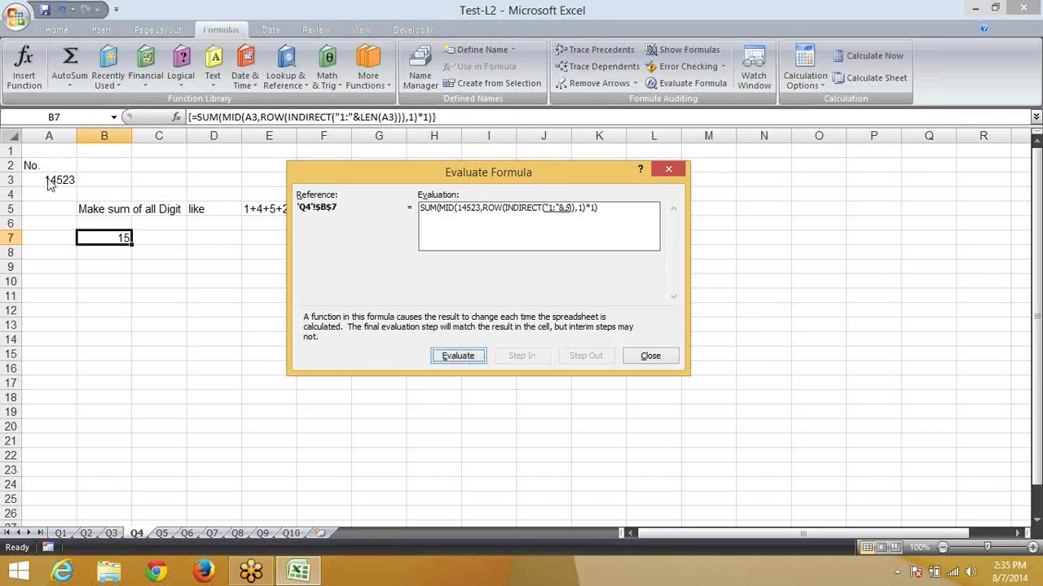
{"action": "left_click", "coordinate": [479, 360]}
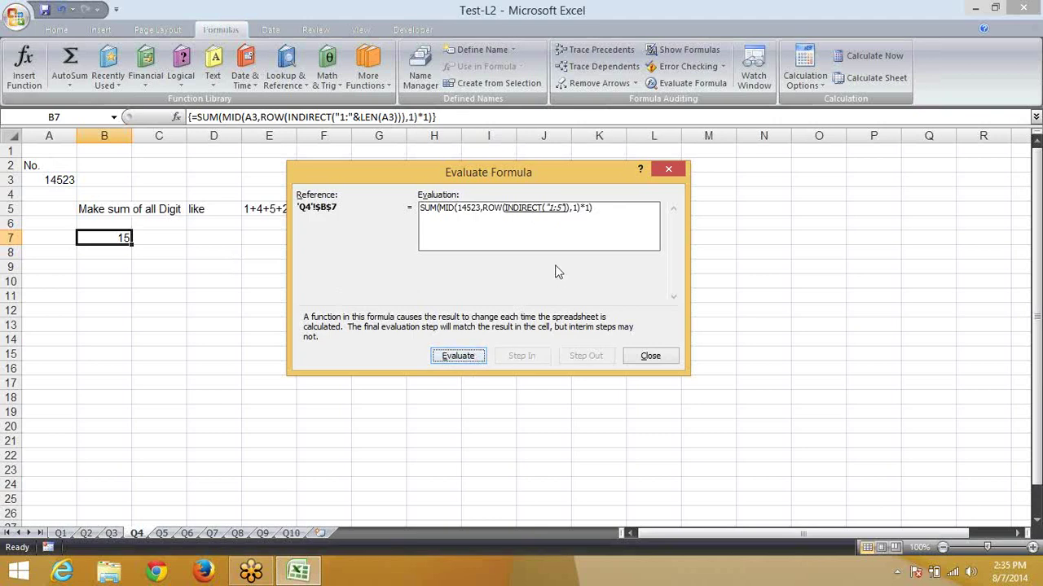
{"action": "left_click", "coordinate": [476, 360]}
Continue to the digit array {1;4;5;2;3} summing to 15, then close the window
{"action": "left_click", "coordinate": [448, 362]}
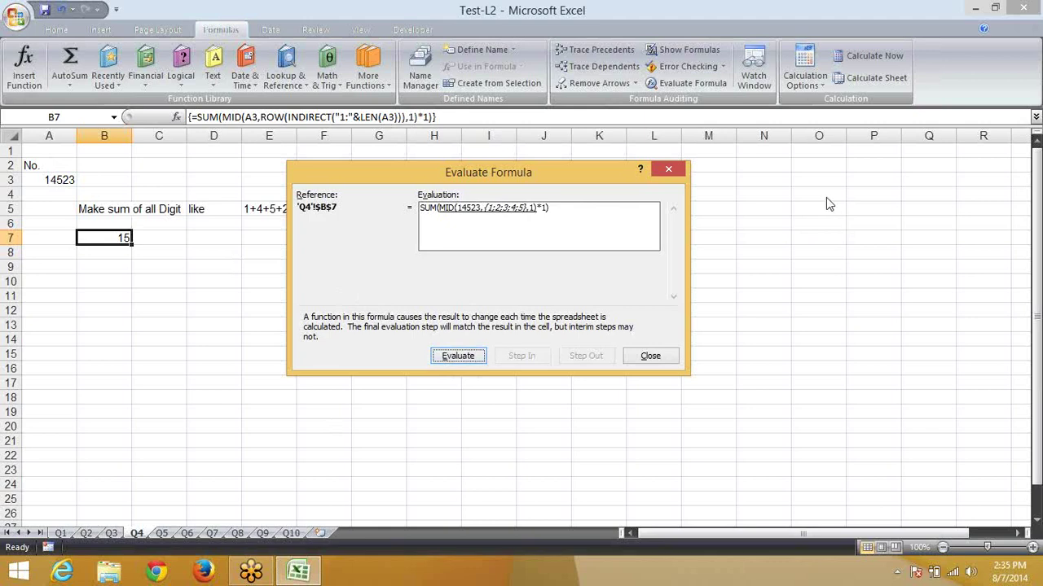
{"action": "left_click", "coordinate": [457, 358]}
{"action": "left_click", "coordinate": [438, 356]}
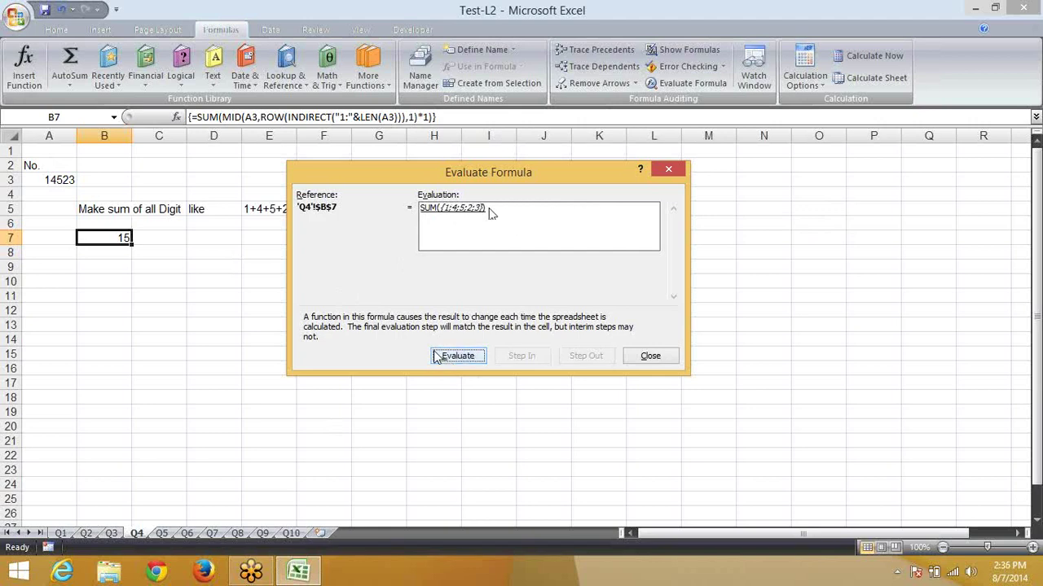
{"action": "left_click", "coordinate": [437, 357]}
{"action": "left_click", "coordinate": [649, 356]}
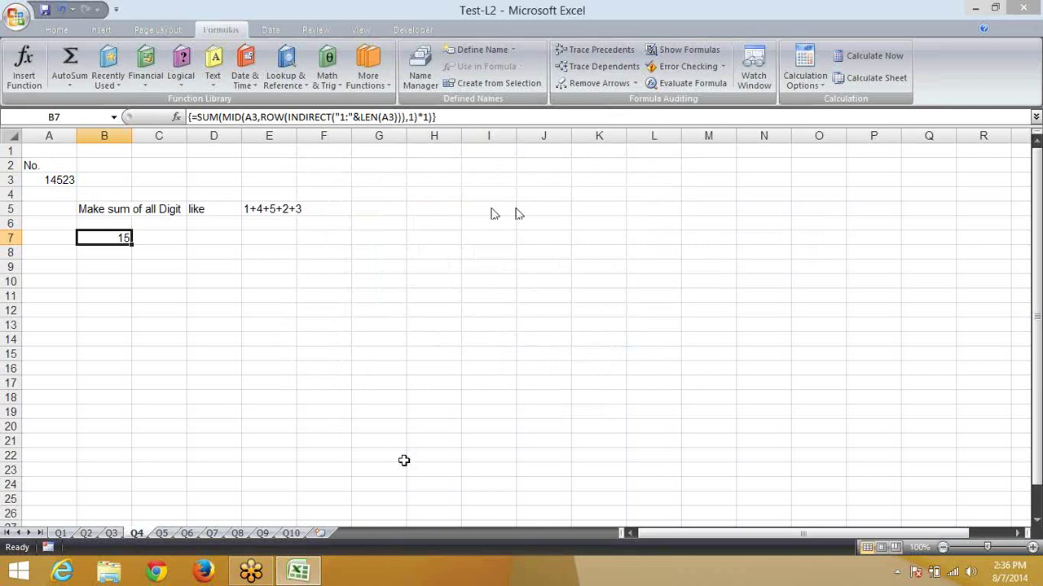
On sheet Q6, move the Extract Only Number heading to C1 and asd123sd to F3
{"action": "left_click", "coordinate": [162, 535]}
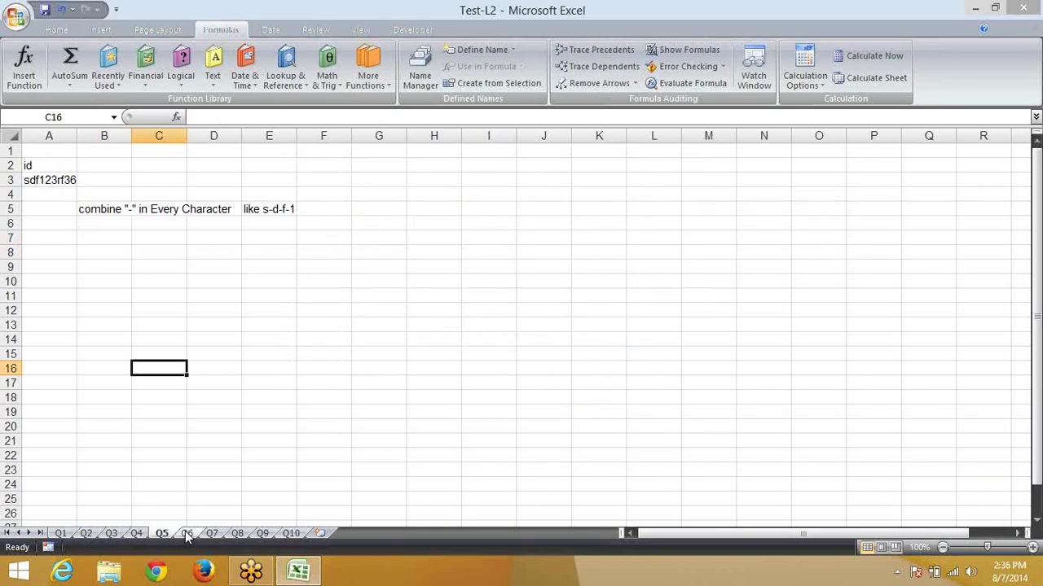
{"action": "left_click", "coordinate": [187, 534]}
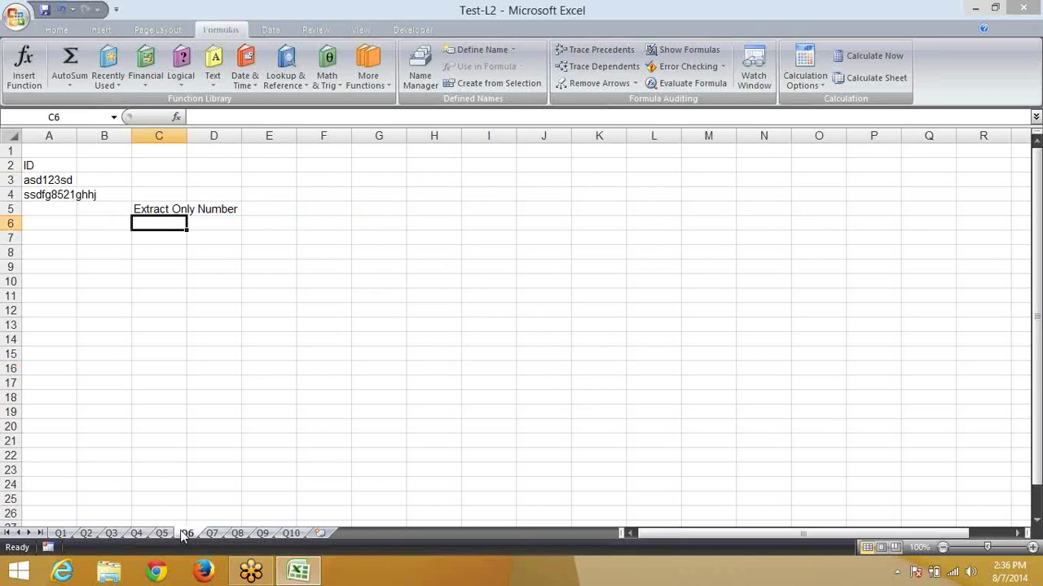
{"action": "left_click", "coordinate": [141, 210]}
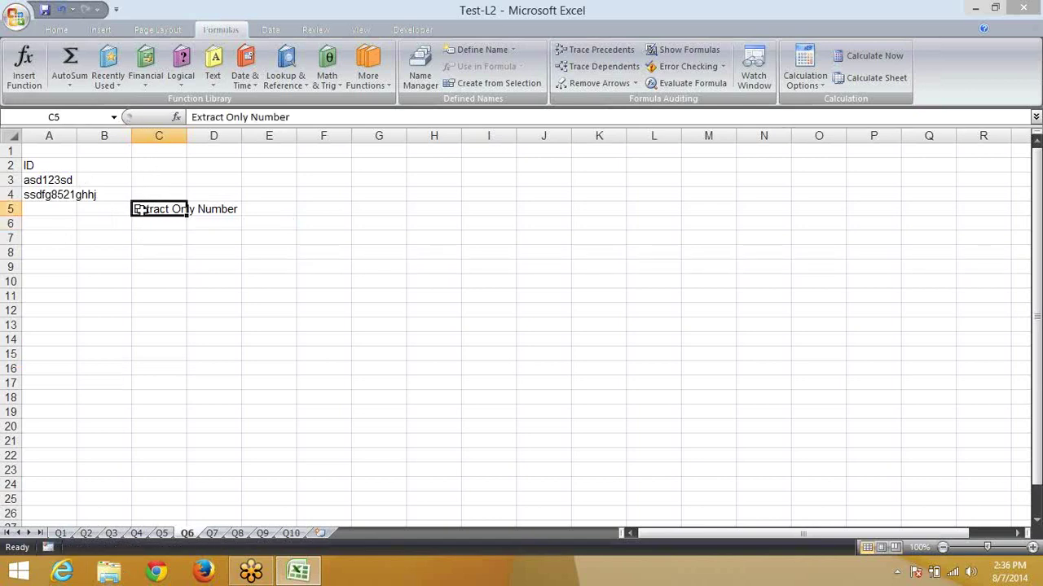
{"action": "left_click", "coordinate": [147, 193]}
{"action": "left_click", "coordinate": [144, 205]}
{"action": "left_click_drag", "start_coordinate": [147, 208], "coordinate": [159, 150]}
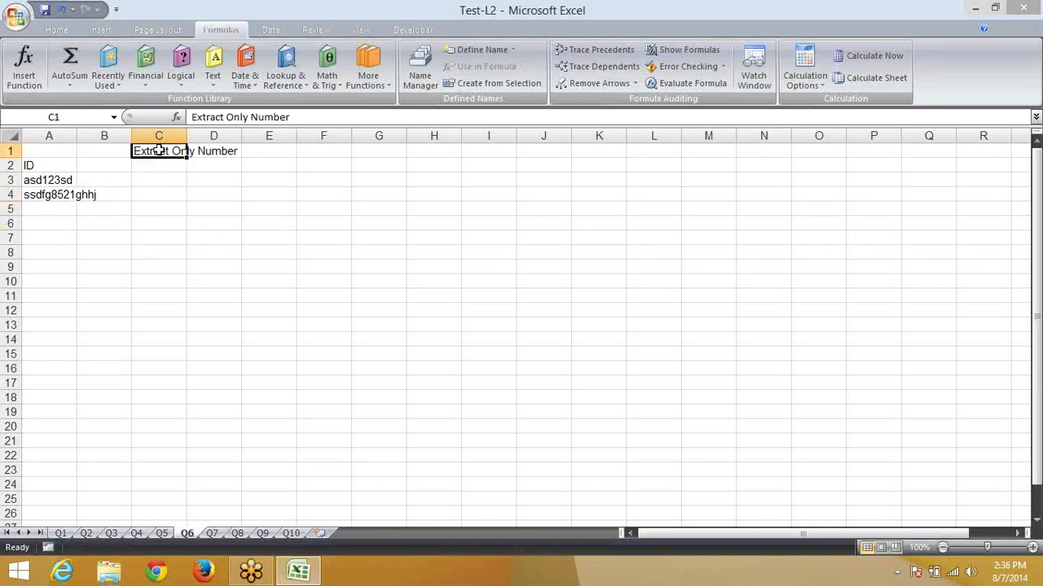
{"action": "left_click", "coordinate": [47, 180]}
{"action": "mouse_move", "coordinate": [49, 187]}
{"action": "left_mouse_down"}
{"action": "mouse_move", "coordinate": [350, 208]}
{"action": "mouse_move", "coordinate": [344, 181]}
{"action": "left_mouse_up"}
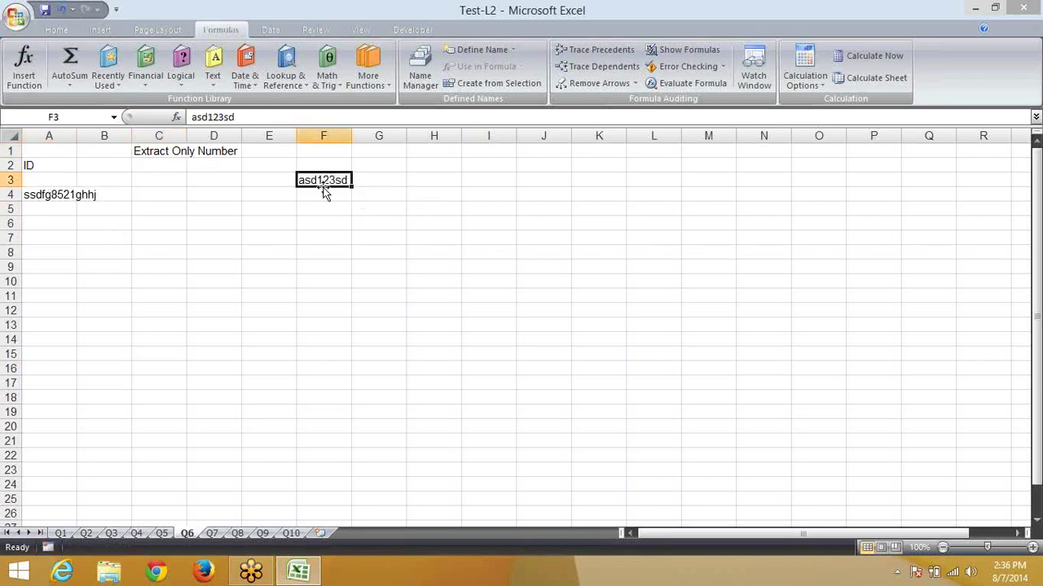
Enter =LEN(F3) in G3 to count the 8 characters of asd123sd
{"action": "left_click", "coordinate": [260, 198]}
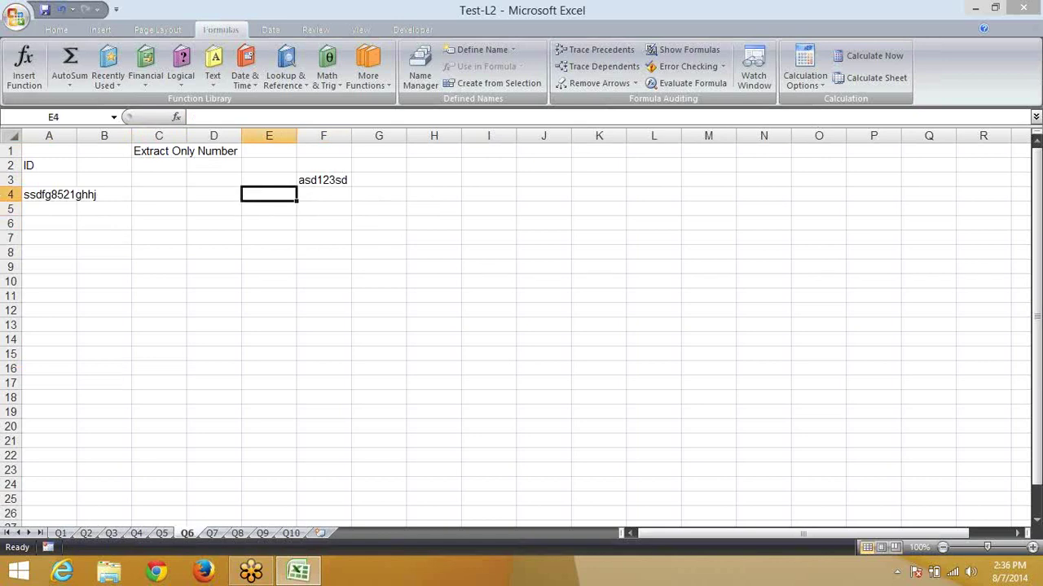
{"action": "left_click", "coordinate": [324, 194]}
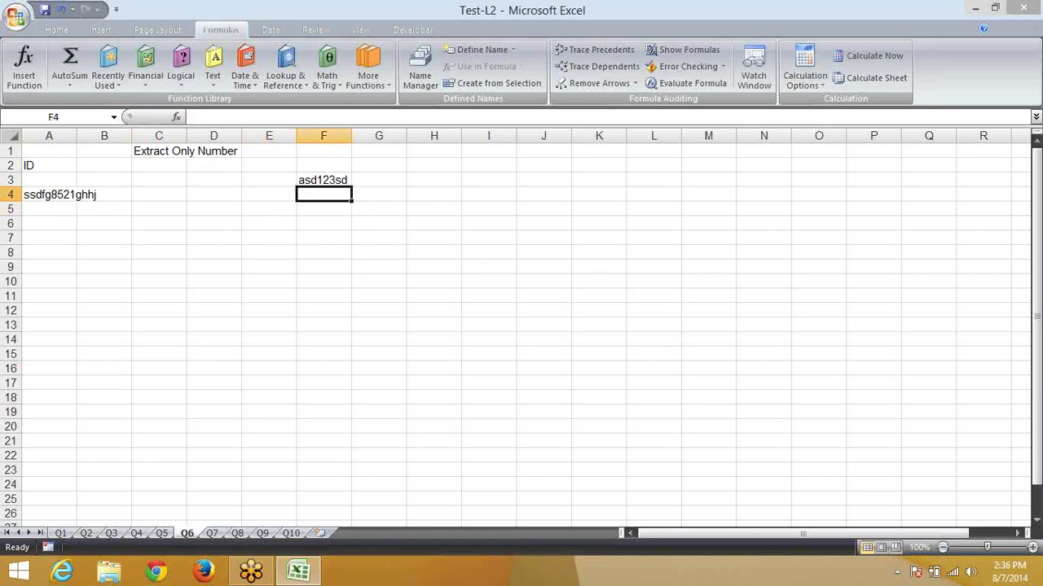
{"action": "left_click", "coordinate": [324, 180]}
{"action": "left_click", "coordinate": [378, 180]}
{"action": "type", "text": "=l"}
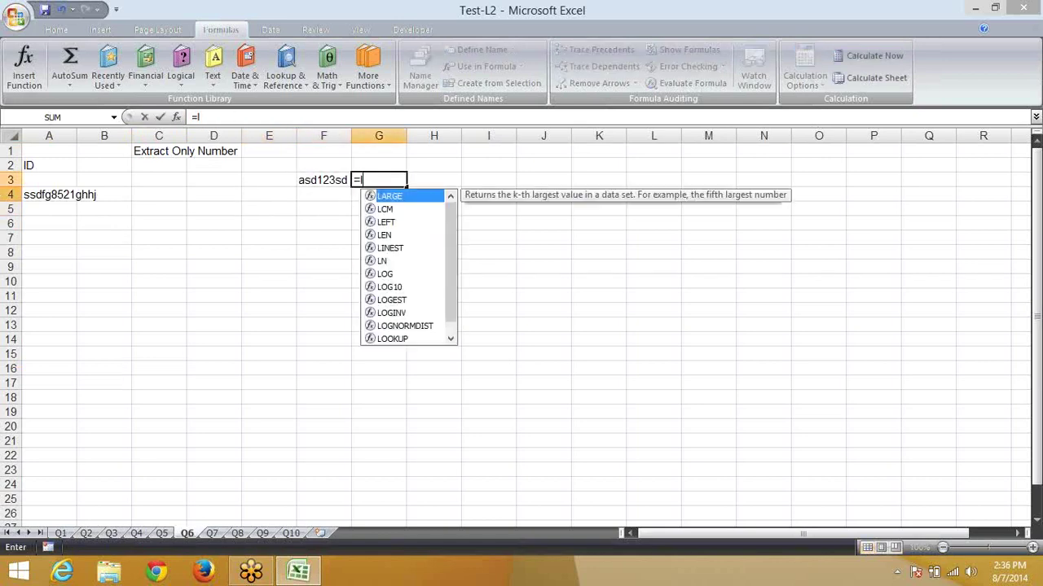
{"action": "type", "text": "en("}
{"action": "key", "text": "Left"}
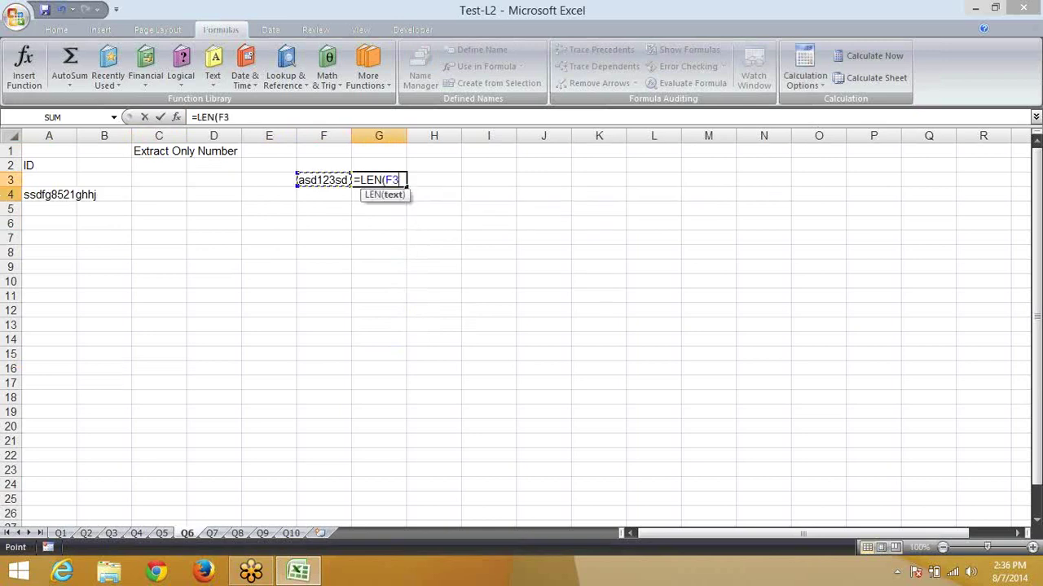
{"action": "key", "text": "Return"}
Enter the formula =MID(F3,ROW(1:8),1) in F4
{"action": "left_click", "coordinate": [323, 194]}
{"action": "type", "text": "=m"}
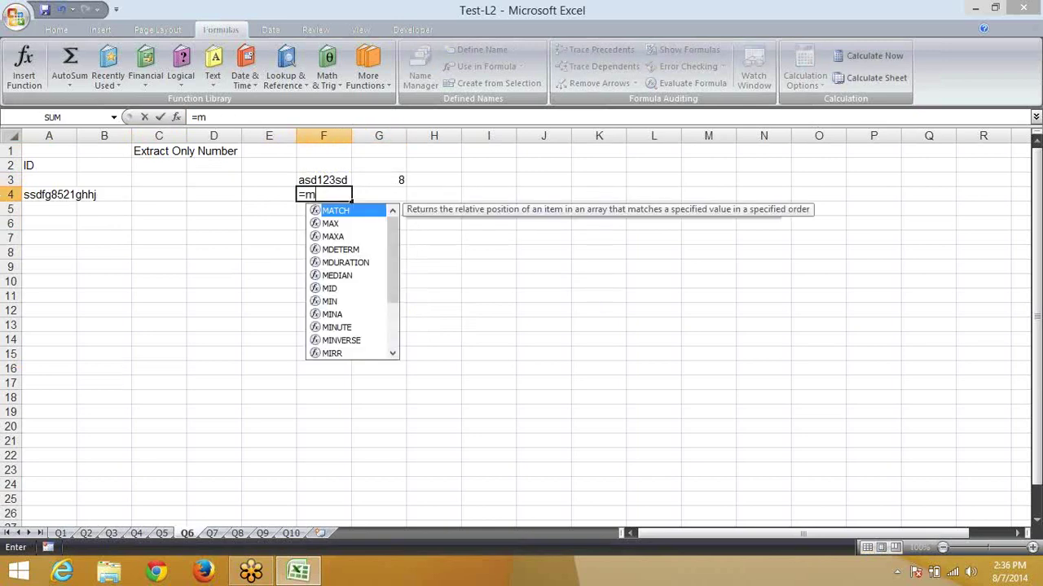
{"action": "type", "text": "id("}
{"action": "key", "text": "Up"}
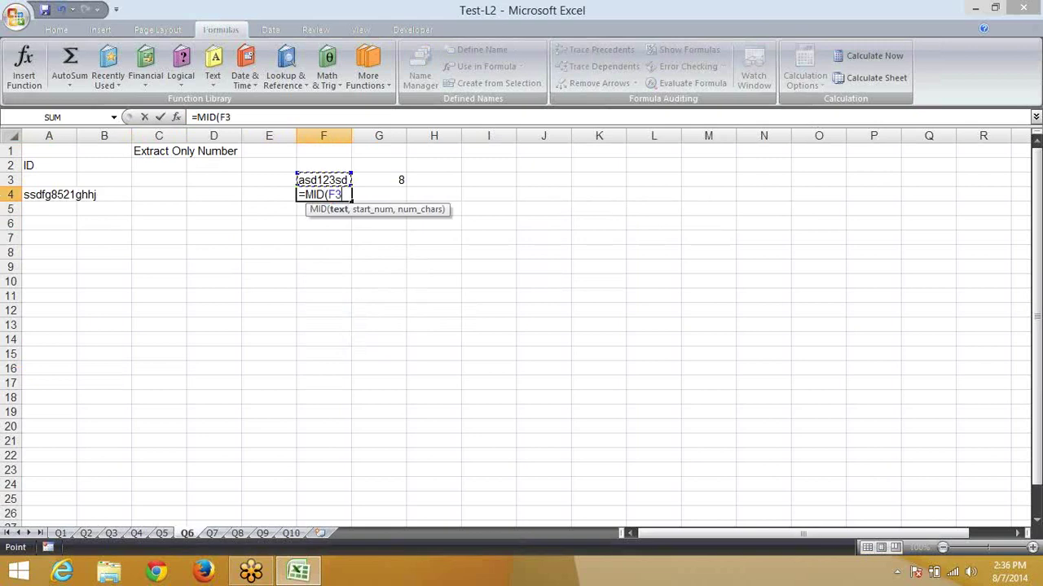
{"action": "type", "text": ","}
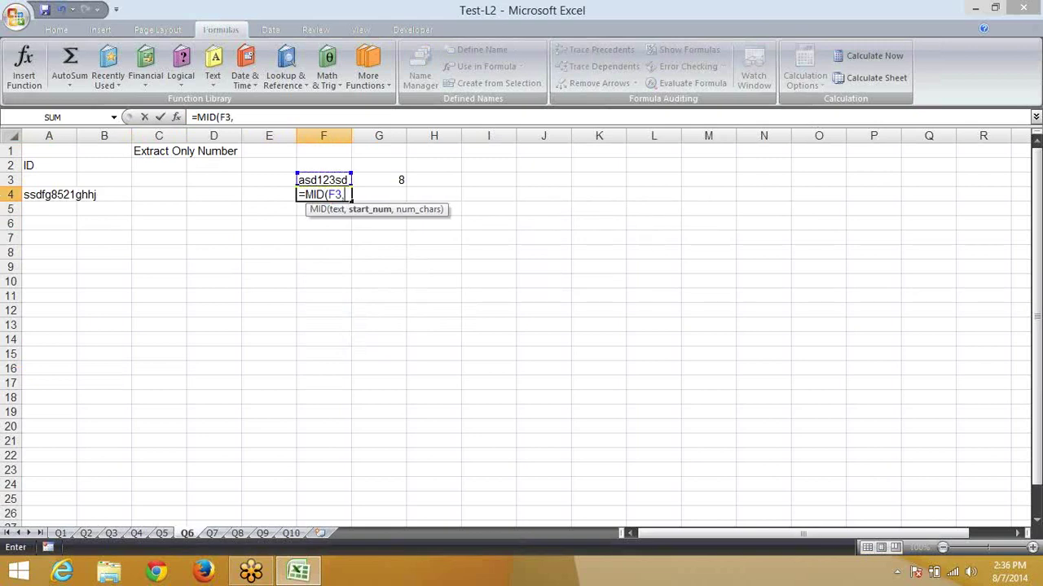
{"action": "type", "text": "row"}
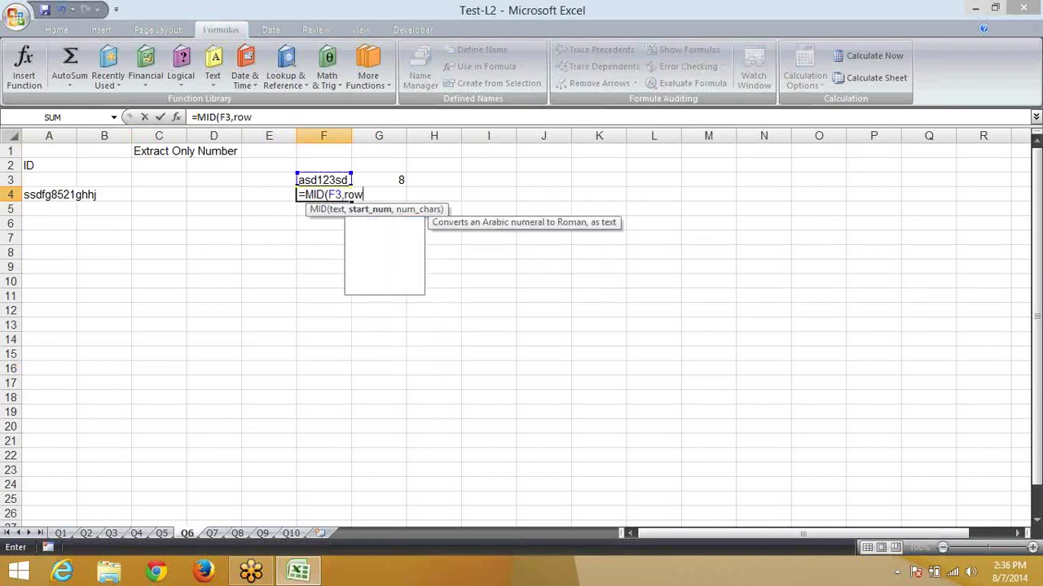
{"action": "key", "text": "Tab"}
{"action": "type", "text": "1"}
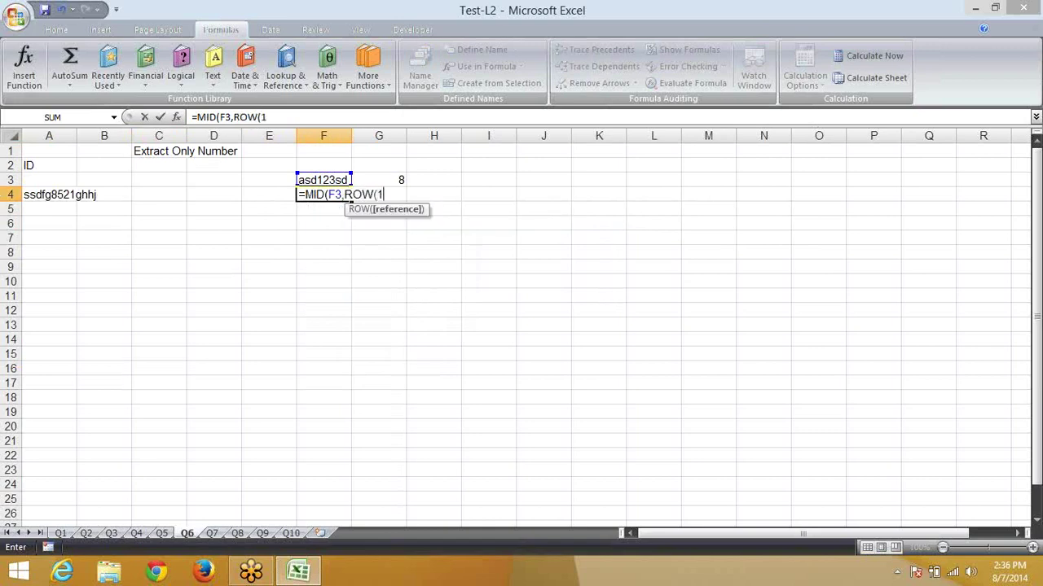
{"action": "type", "text": ":"}
{"action": "type", "text": "8"}
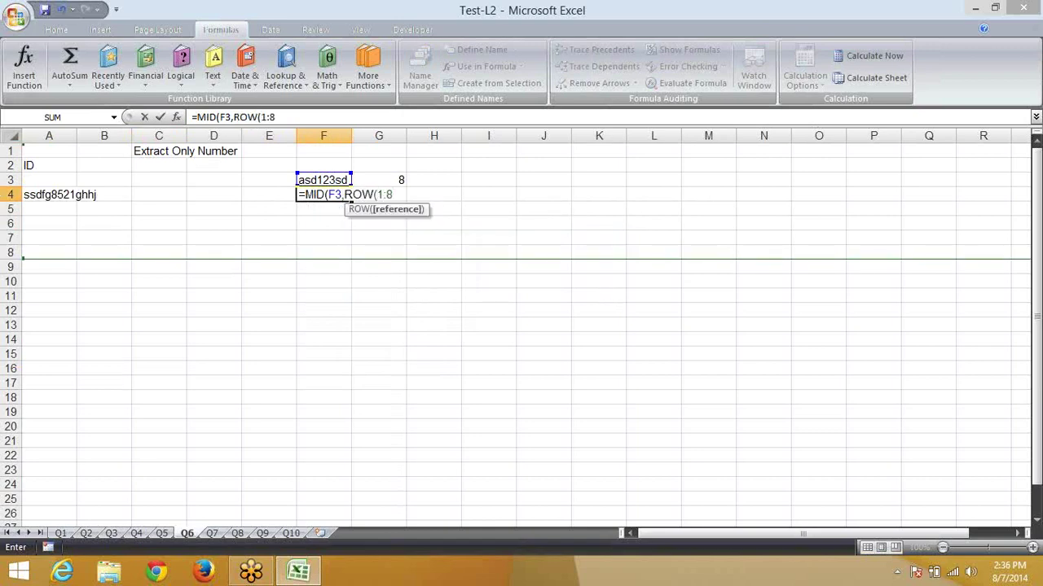
{"action": "type", "text": ")"}
{"action": "type", "text": ",1"}
{"action": "key", "text": "Return"}
{"action": "key", "text": "Return"}
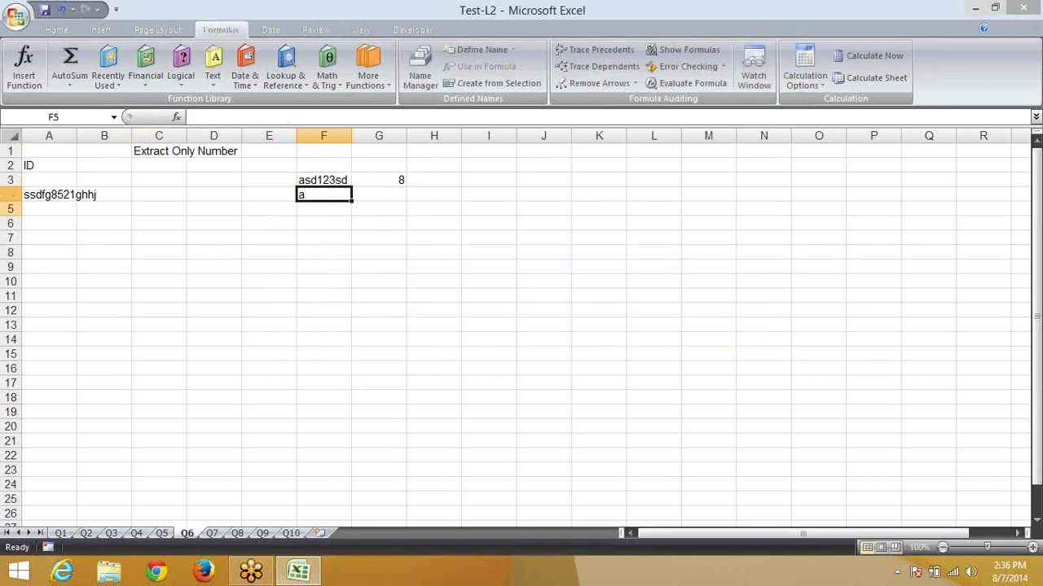
Array-enter the MID formula across F4:M4, replacing ROW with COLUMN to split each character
{"action": "left_click_drag", "start_coordinate": [323, 194], "coordinate": [708, 195]}
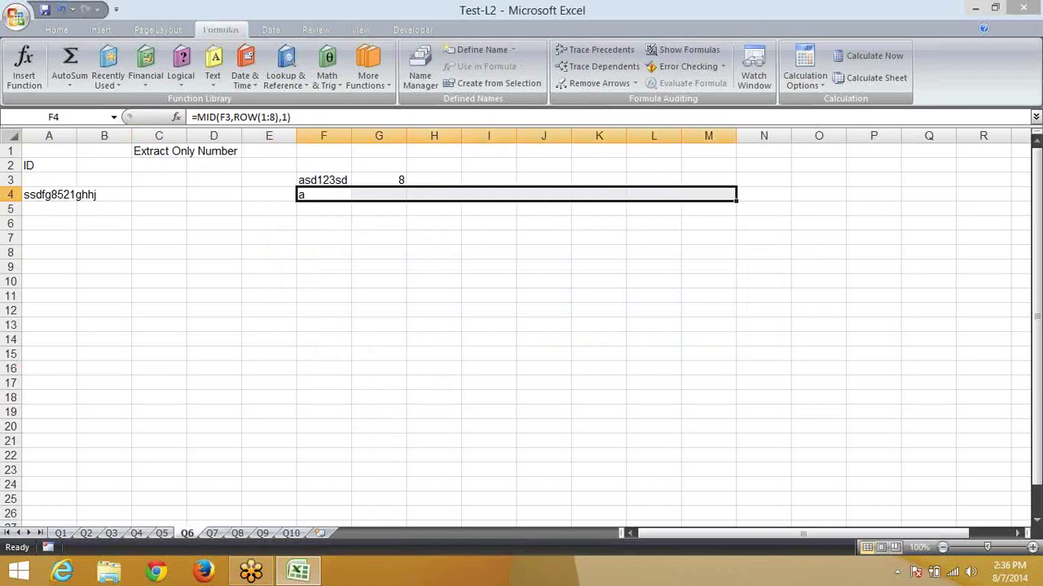
{"action": "key", "text": "F2"}
{"action": "key", "text": "ctrl+shift+Return"}
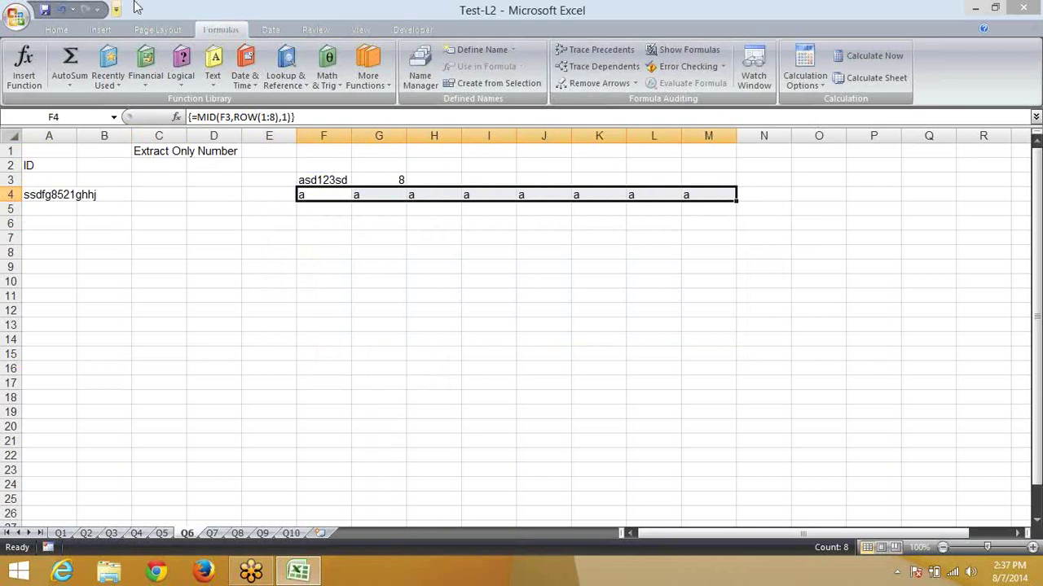
{"action": "left_click", "coordinate": [244, 117]}
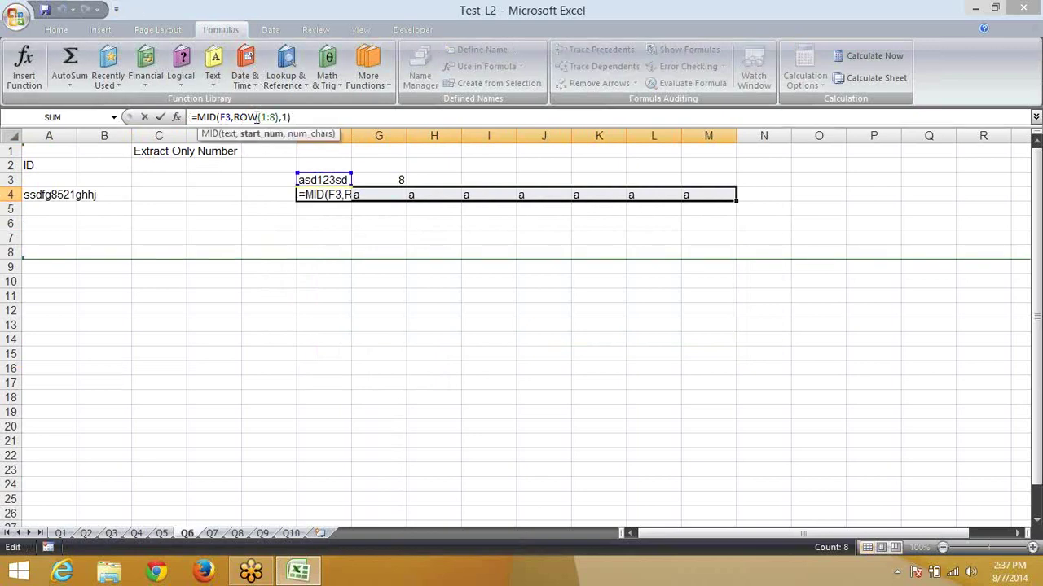
{"action": "left_click_drag", "start_coordinate": [256, 117], "coordinate": [235, 117]}
{"action": "type", "text": "col"}
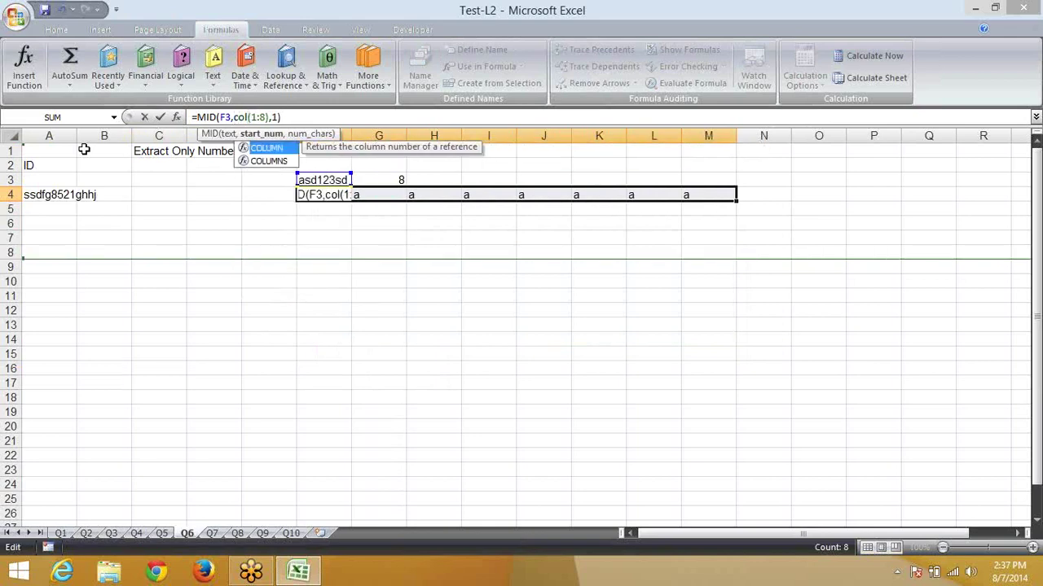
{"action": "key", "text": "Tab"}
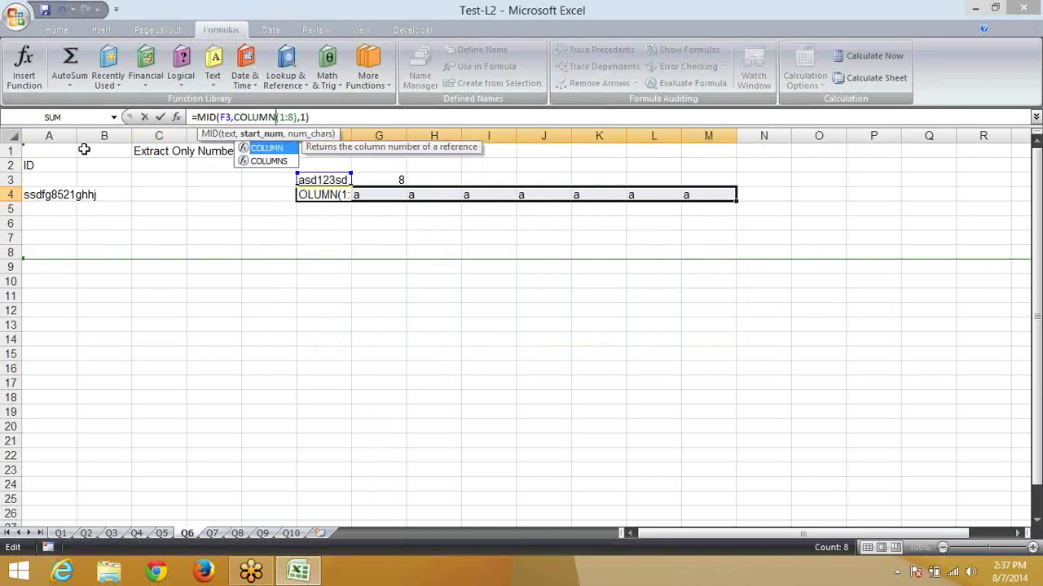
{"action": "key", "text": "ctrl+shift+Return"}
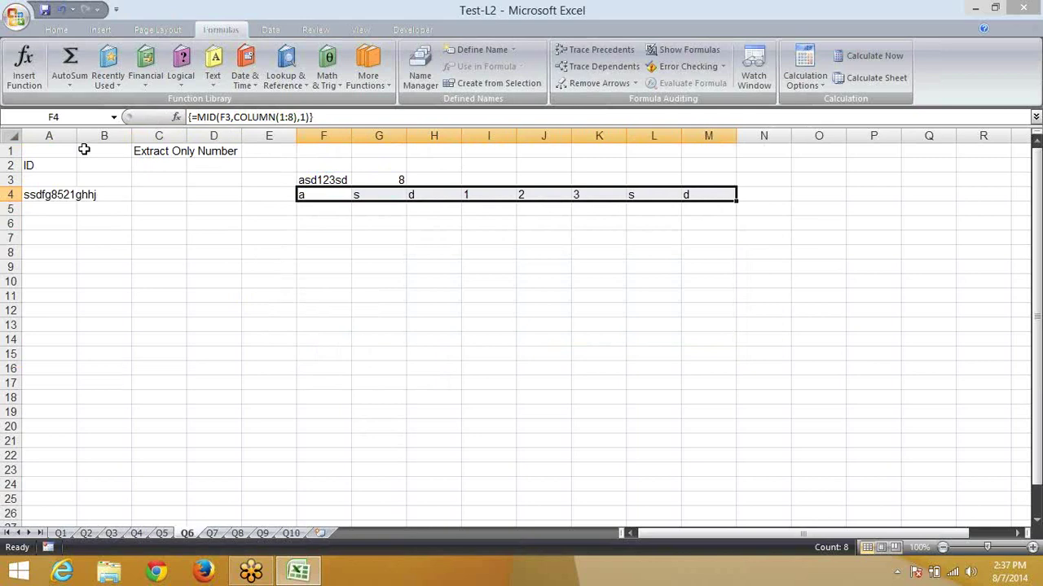
{"action": "key", "text": "Down"}
Enter =F4*1 in F5 and fill it right across row 5
{"action": "type", "text": "="}
{"action": "key", "text": "Up"}
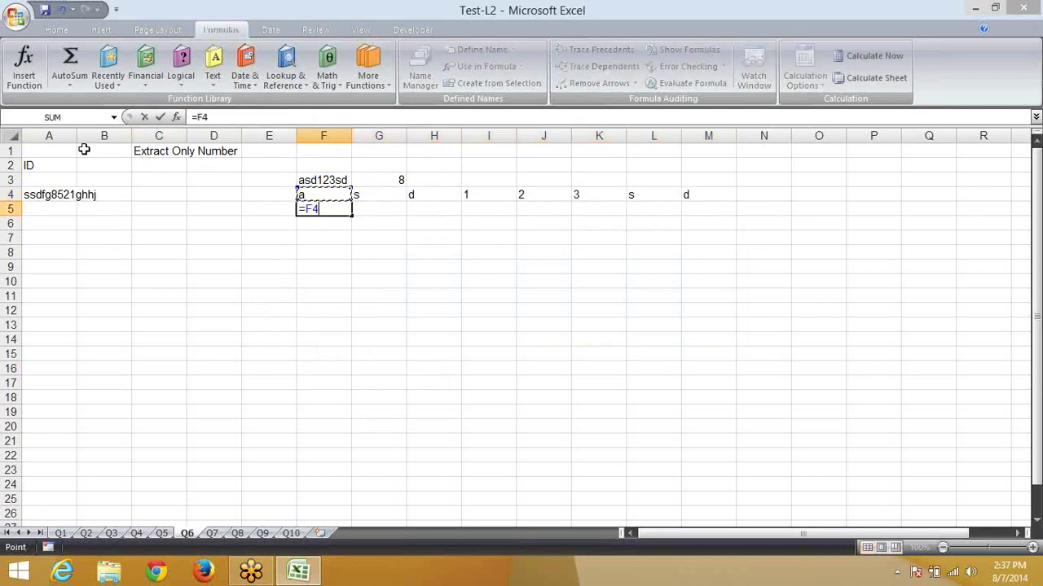
{"action": "type", "text": "*1"}
{"action": "key", "text": "ctrl+Return"}
{"action": "key", "text": "shift+Right"}
{"action": "key", "text": "shift+Right"}
{"action": "key", "text": "shift+Right"}
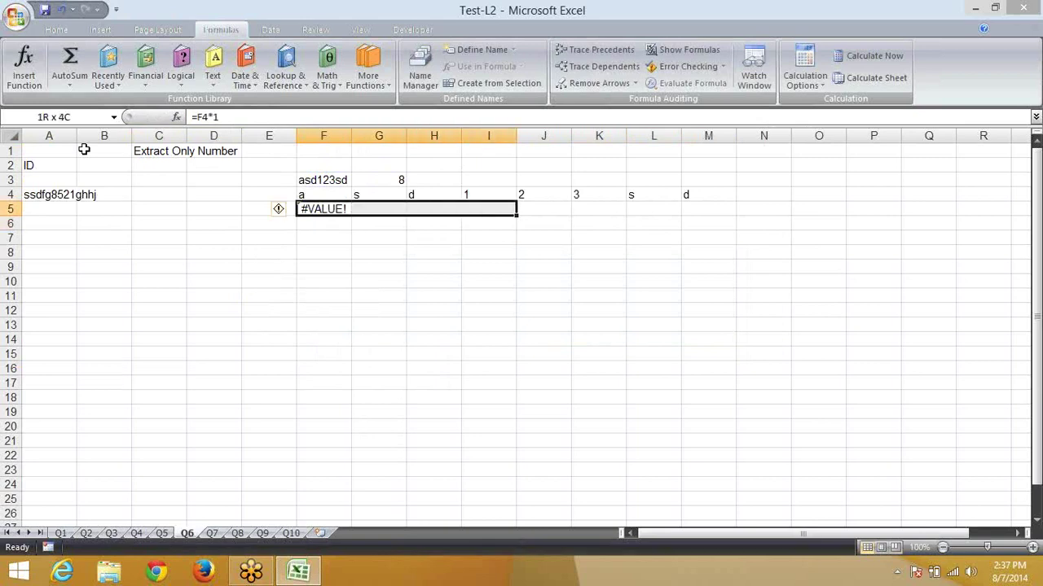
{"action": "key", "text": "shift+Right"}
{"action": "key", "text": "shift+Right"}
{"action": "key", "text": "shift+Right"}
{"action": "key", "text": "shift+Right"}
{"action": "key", "text": "ctrl+r"}
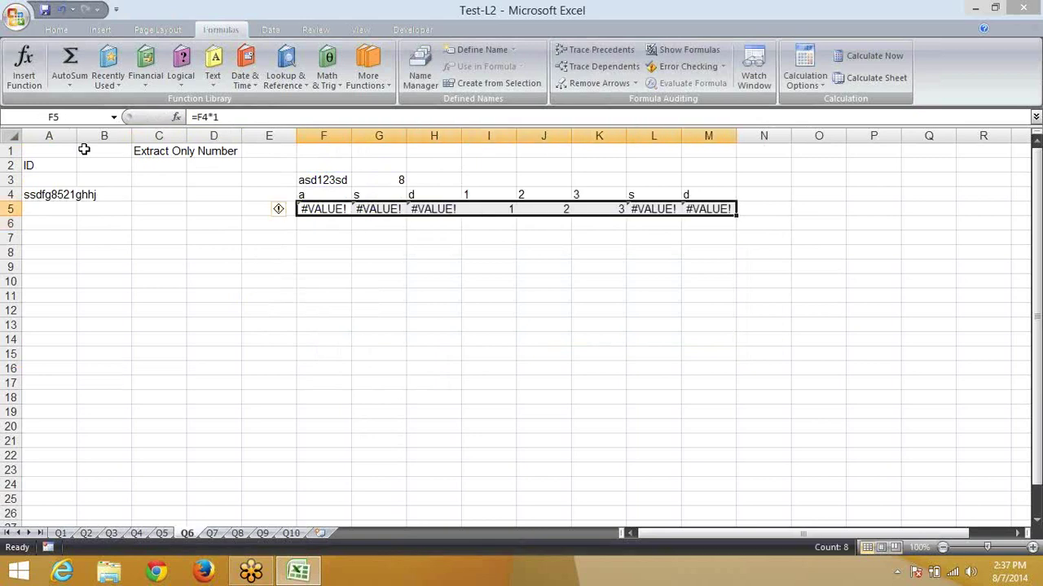
{"action": "key", "text": "Delete"}
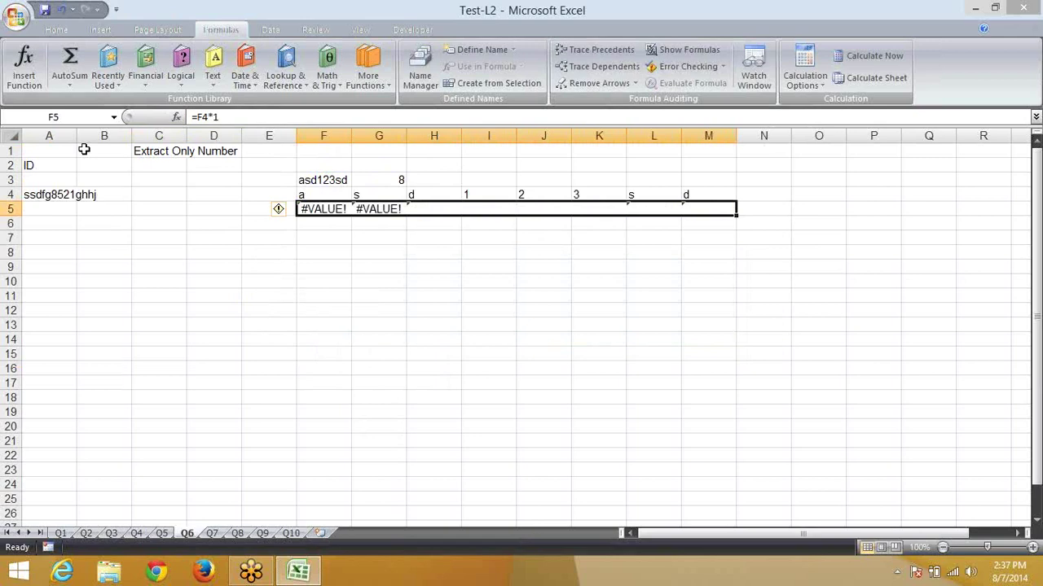
Enter =ISERROR(F5) in F6 and fill it right across row 6
{"action": "key", "text": "Down"}
{"action": "type", "text": "=is"}
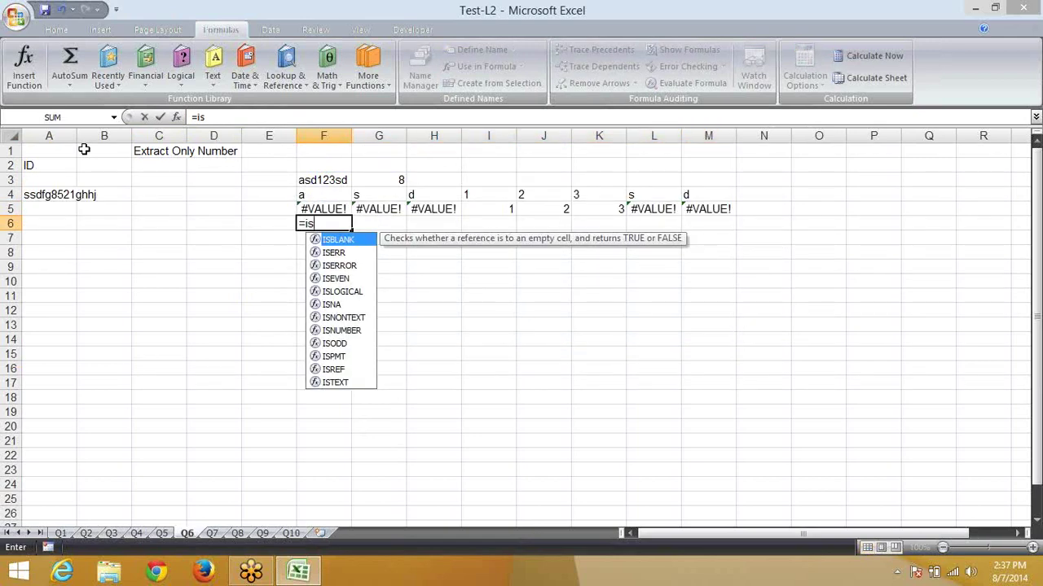
{"action": "key", "text": "Down"}
{"action": "key", "text": "Down"}
{"action": "key", "text": "Down"}
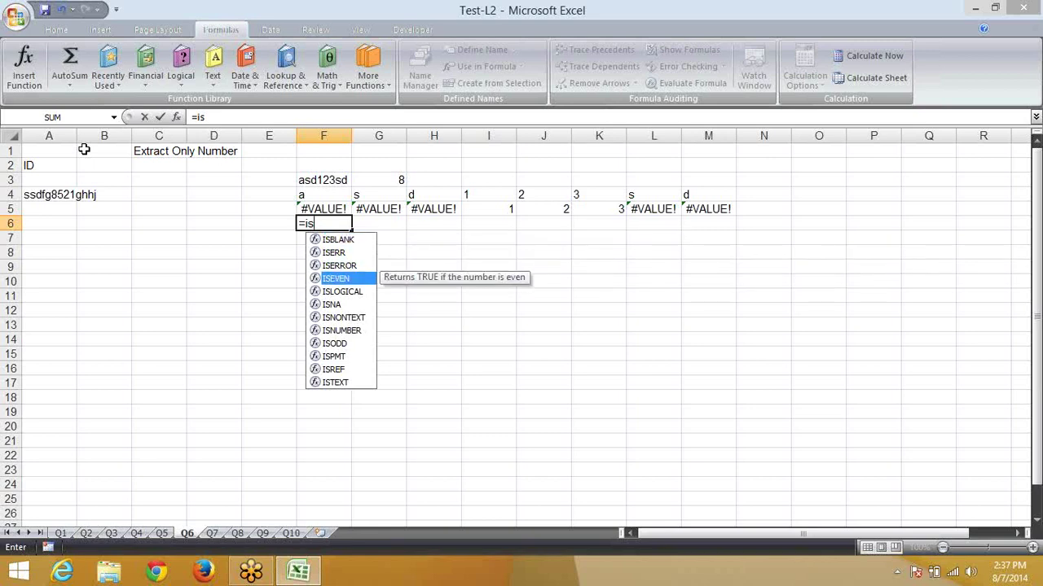
{"action": "type", "text": "e"}
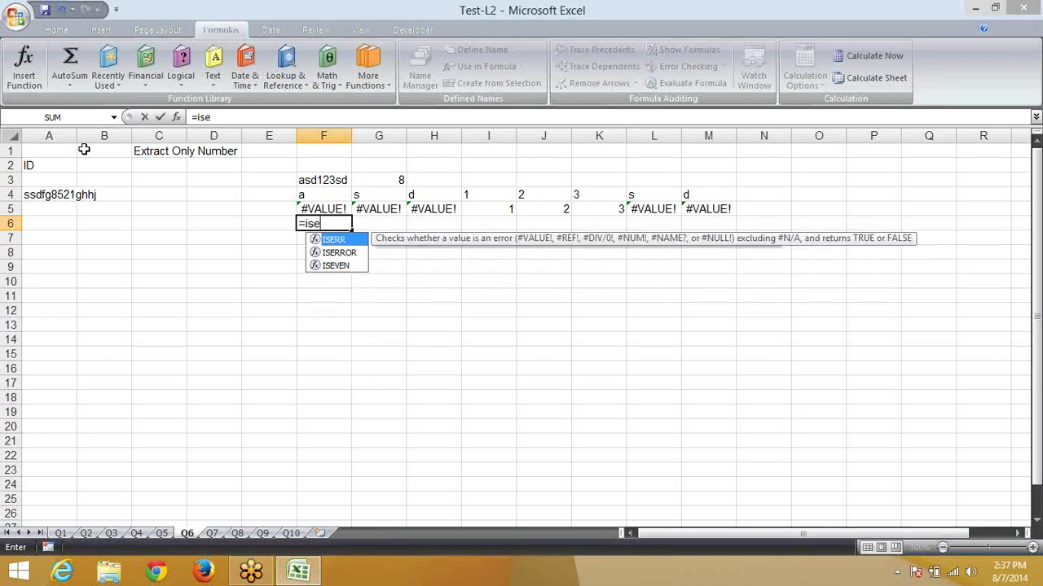
{"action": "key", "text": "Down"}
{"action": "key", "text": "Tab"}
{"action": "type", "text": "F5)"}
{"action": "key", "text": "ctrl+Return"}
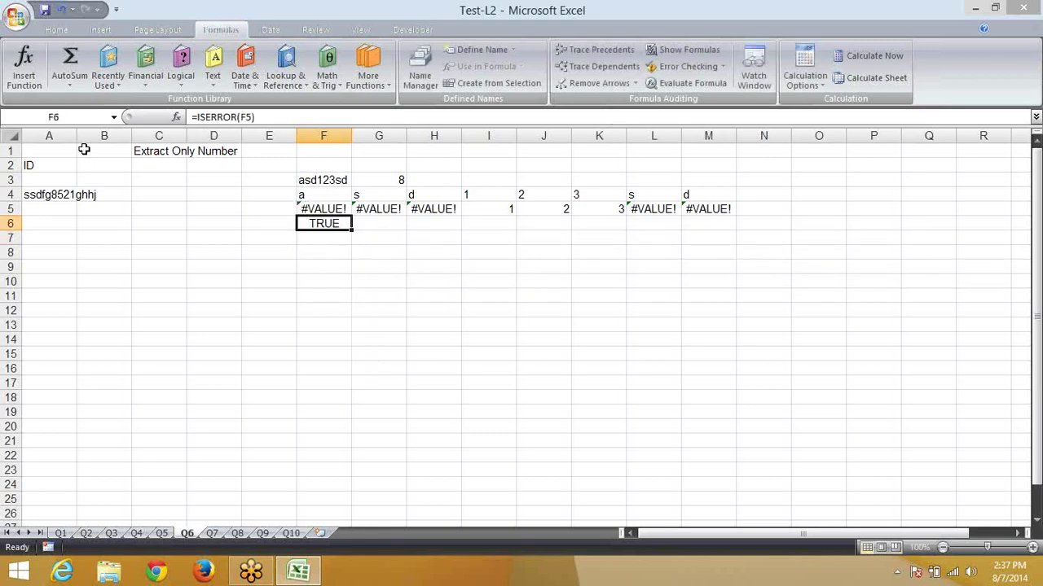
{"action": "key", "text": "shift+Right"}
{"action": "key", "text": "shift+Right"}
{"action": "key", "text": "shift+Right"}
{"action": "key", "text": "shift+Right"}
{"action": "key", "text": "shift+Right"}
{"action": "key", "text": "shift+Right"}
{"action": "key", "text": "shift+Right"}
{"action": "key", "text": "shift+Left"}
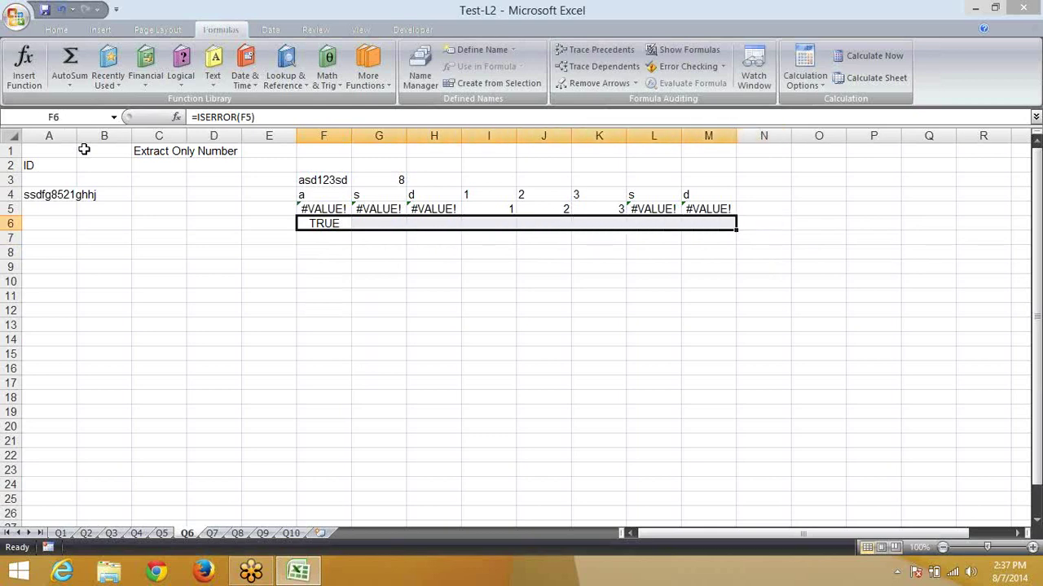
{"action": "key", "text": "ctrl+r"}
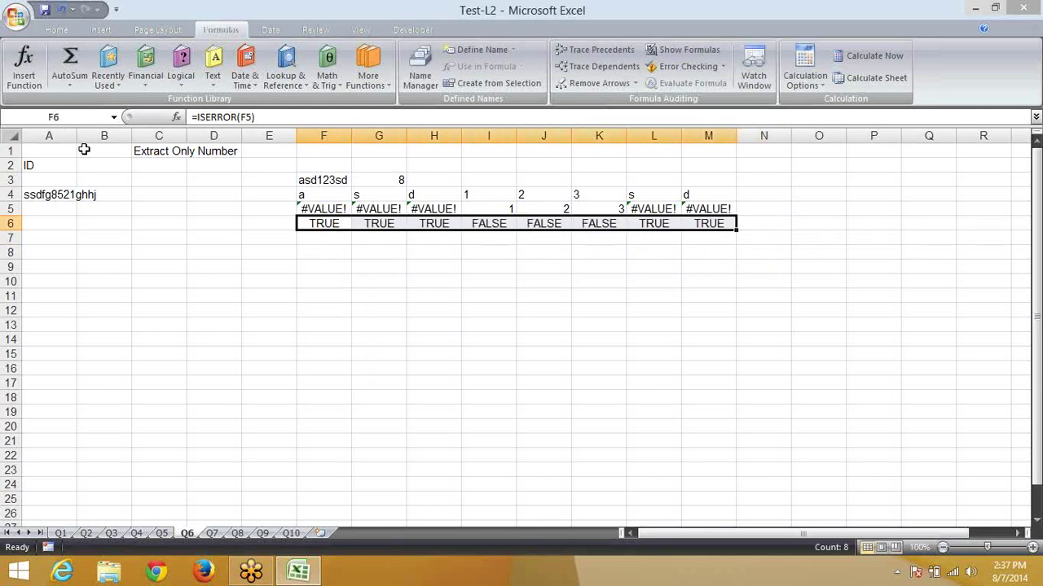
{"action": "key", "text": "Down"}
{"action": "key", "text": "Down"}
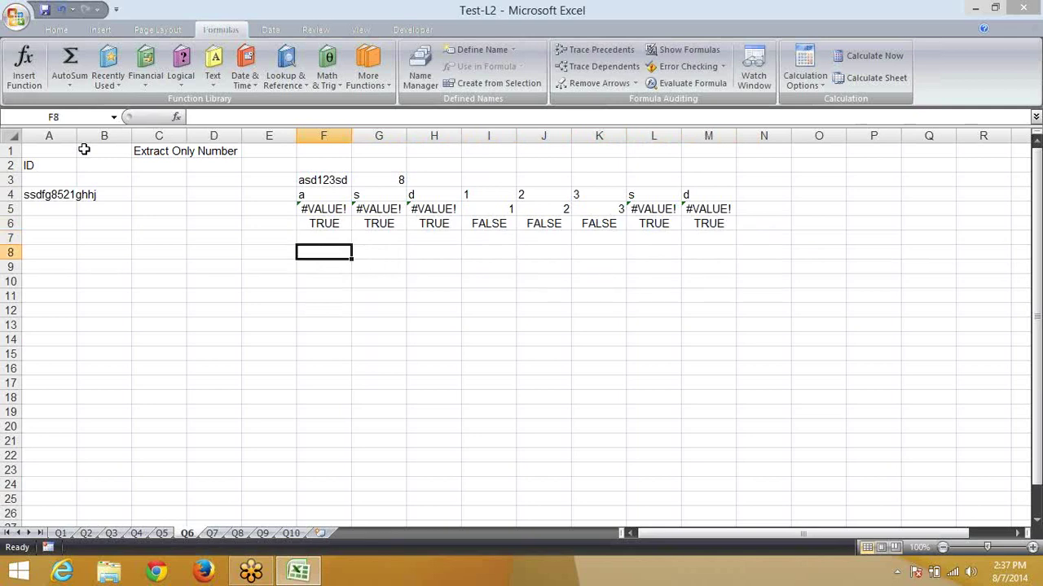
In F8, build =MATCH(FALSE,F6:M6,0 to find the first FALSE position
{"action": "type", "text": "=mat"}
{"action": "key", "text": "Tab"}
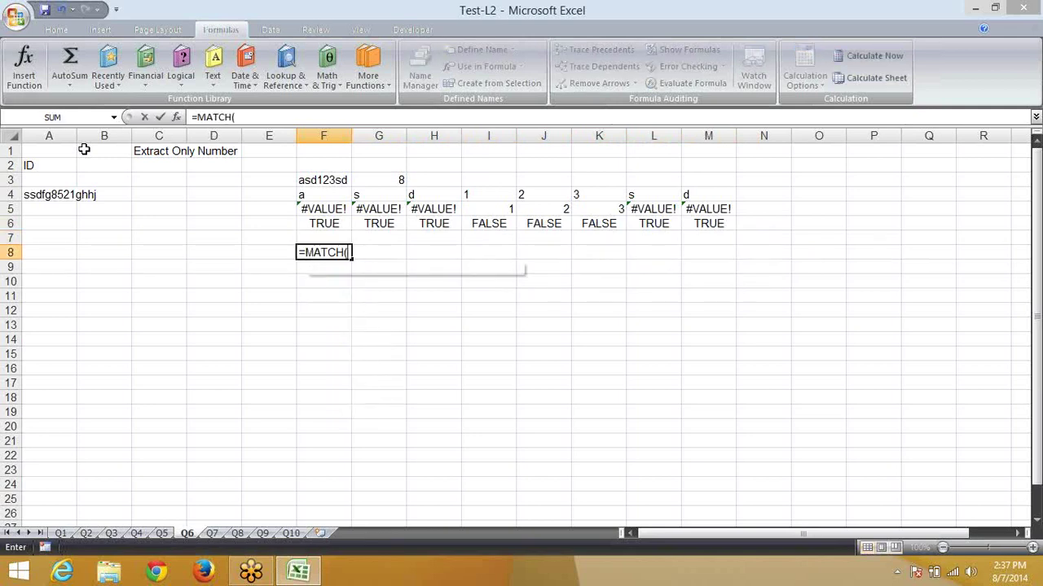
{"action": "type", "text": "f"}
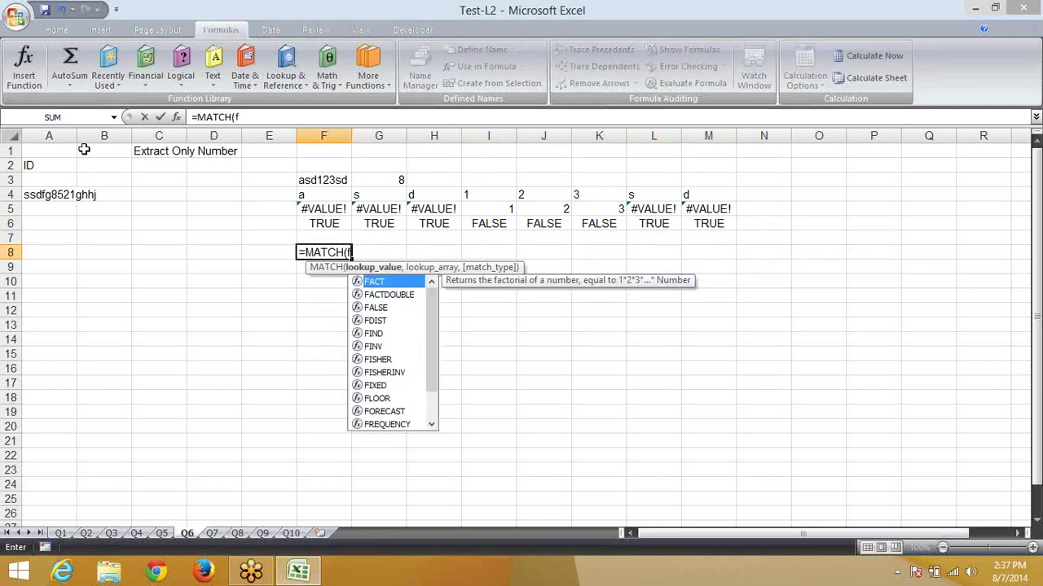
{"action": "type", "text": "a"}
{"action": "key", "text": "Down"}
{"action": "key", "text": "Down"}
{"action": "key", "text": "Tab"}
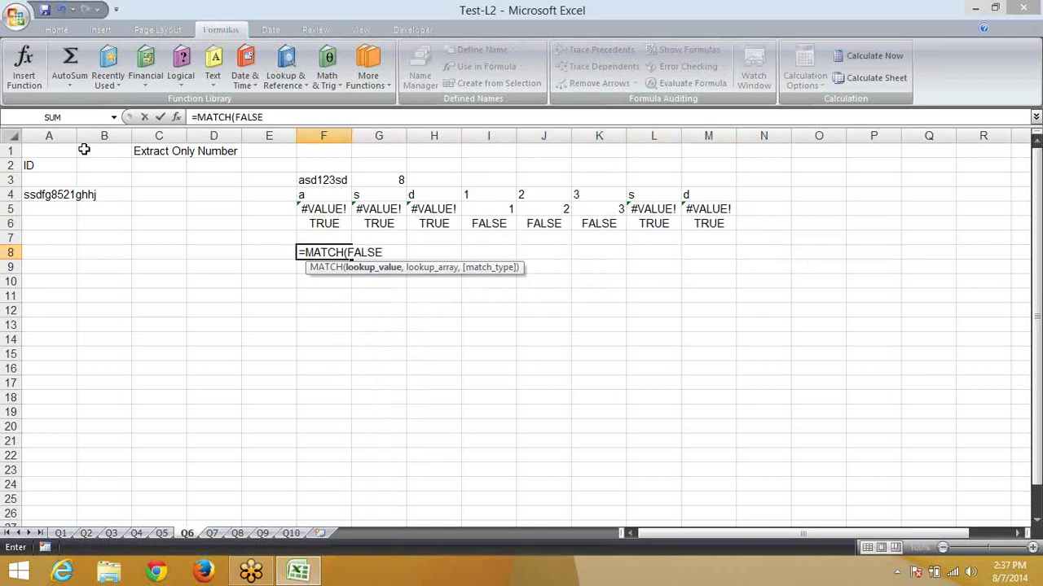
{"action": "type", "text": ","}
{"action": "key", "text": "Up"}
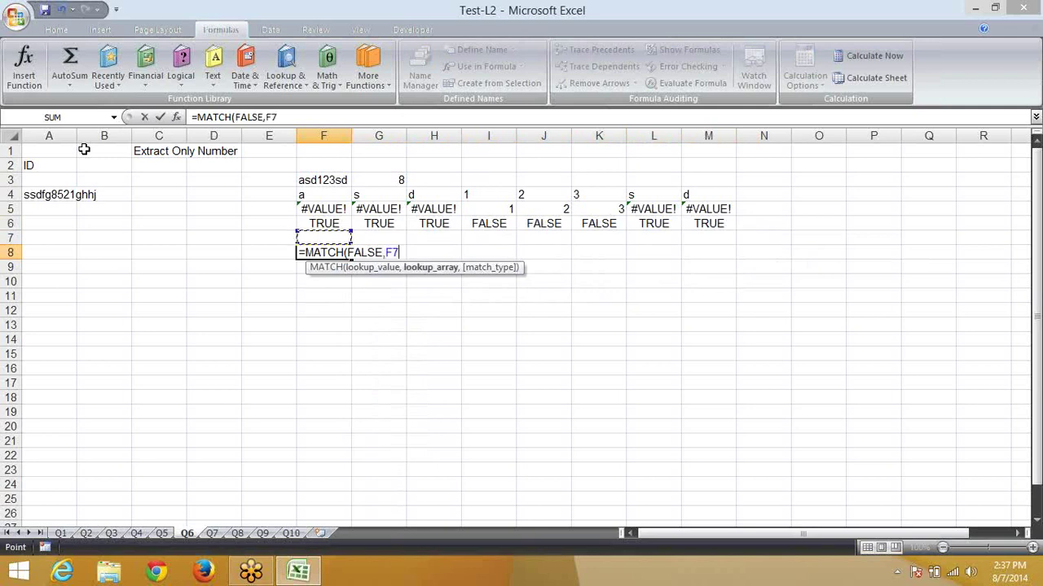
{"action": "key", "text": "Up"}
{"action": "key", "text": "ctrl+shift+Right"}
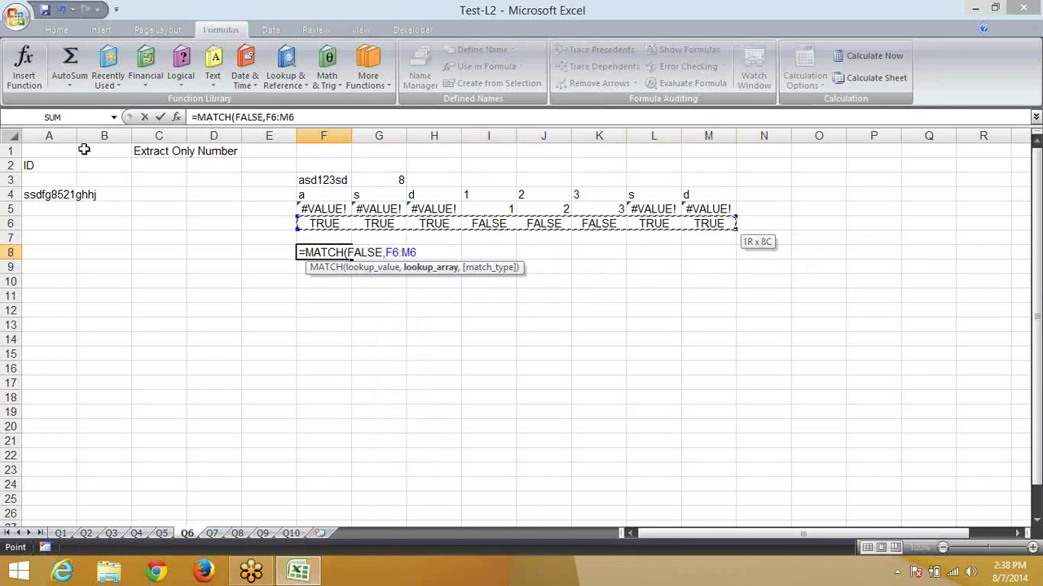
{"action": "type", "text": ","}
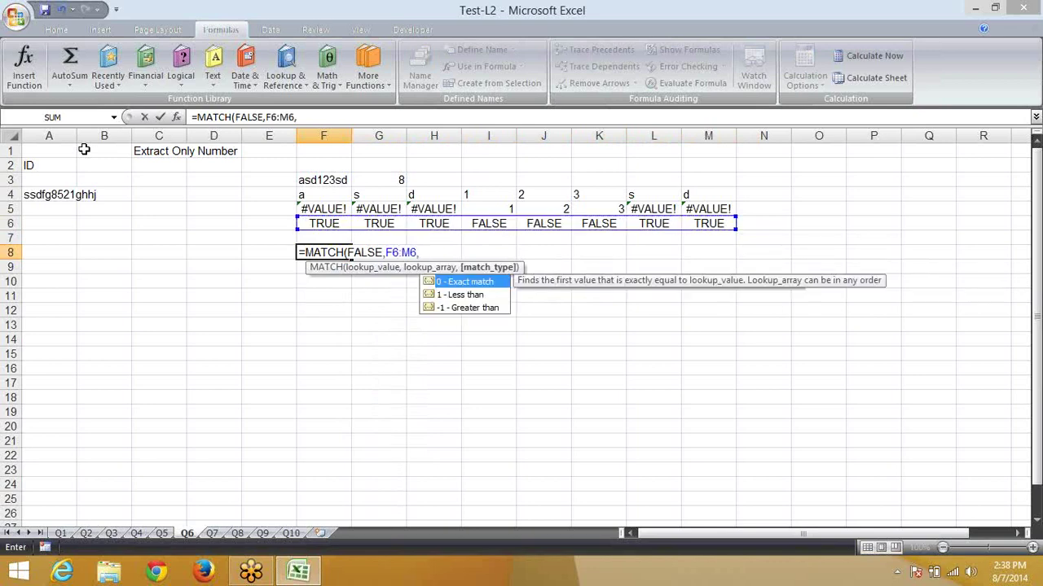
{"action": "type", "text": "0"}
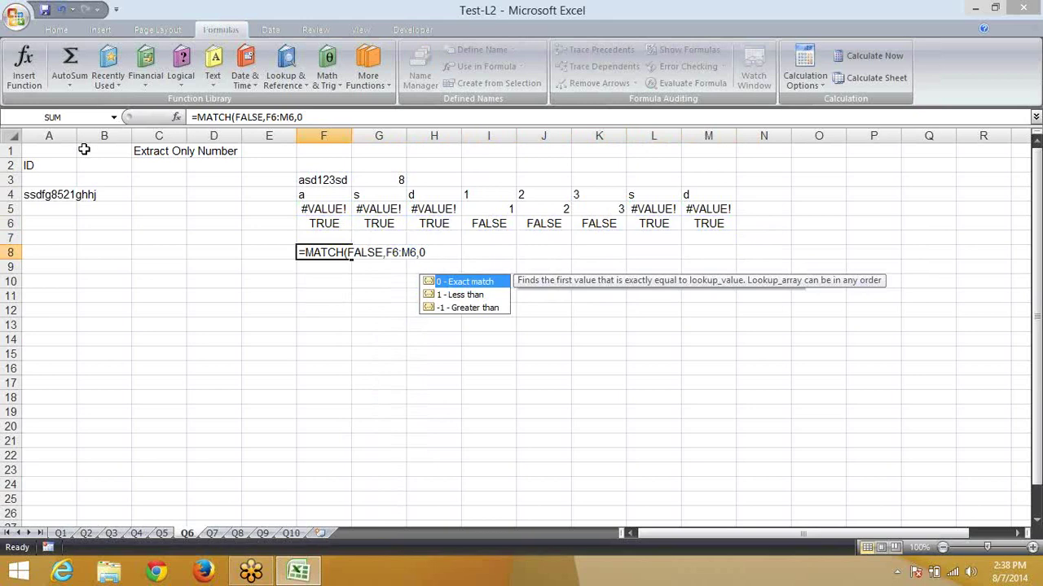
Commit the MATCH formula in F8, then enter and clear a mistaken row-6 COUNT in G8
{"action": "key", "text": "Right"}
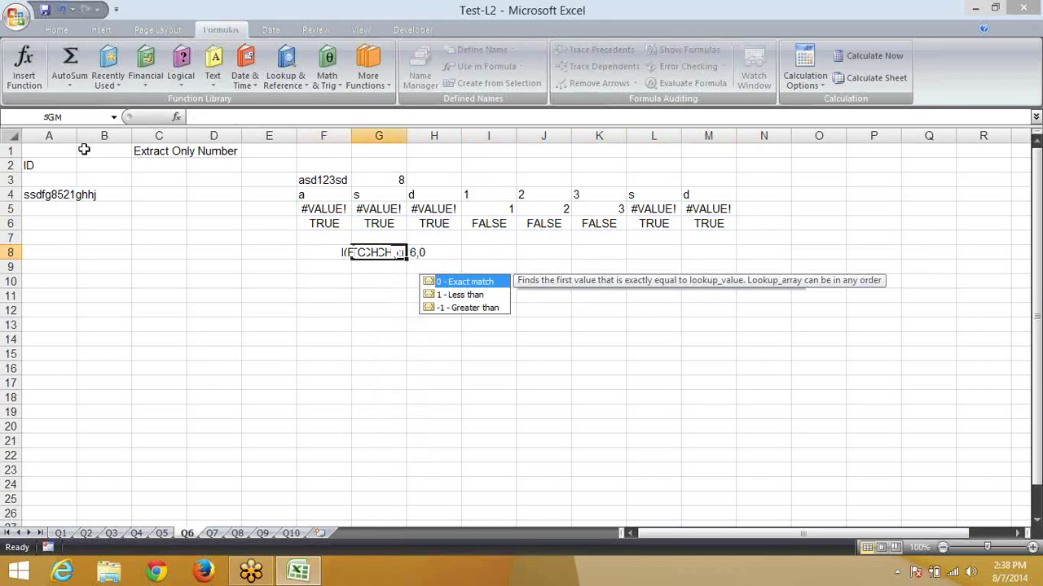
{"action": "type", "text": "=co"}
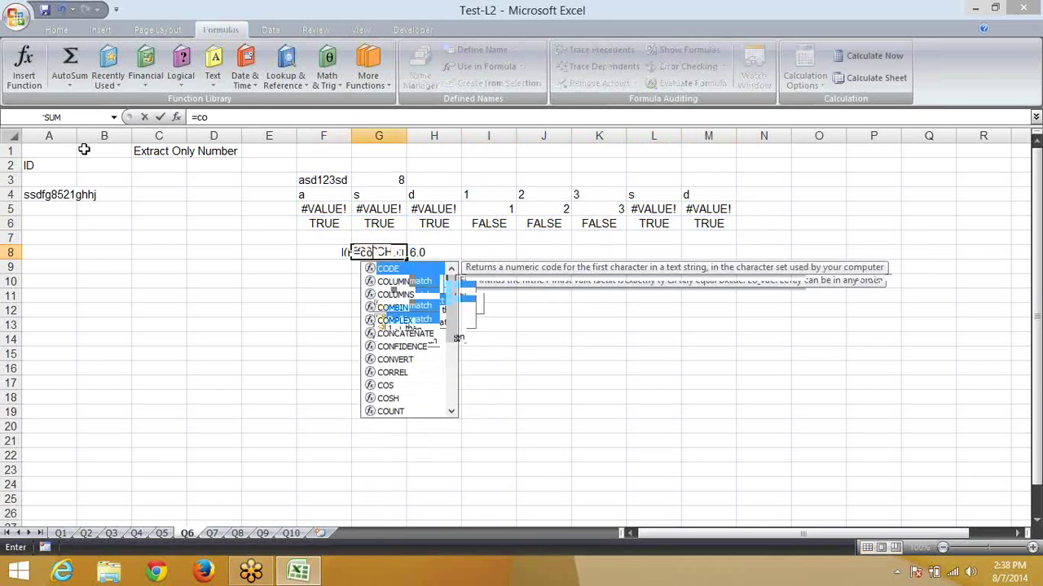
{"action": "type", "text": "u"}
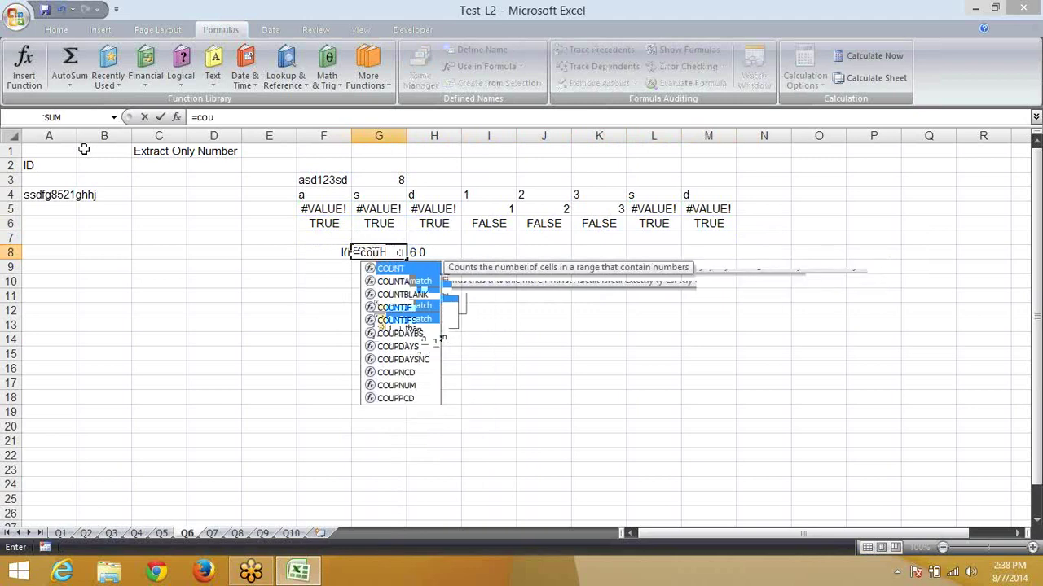
{"action": "key", "text": "Tab"}
{"action": "key", "text": "Up"}
{"action": "key", "text": "Up"}
{"action": "key", "text": "Left"}
{"action": "key", "text": "shift+Right"}
{"action": "key", "text": "shift+Right"}
{"action": "key", "text": "shift+Right"}
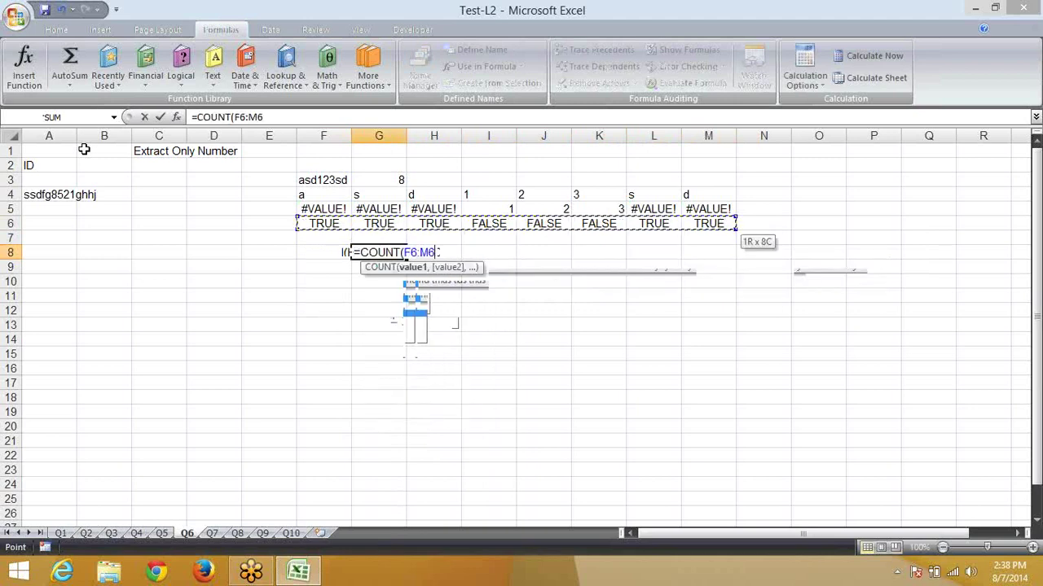
{"action": "key", "text": "Return"}
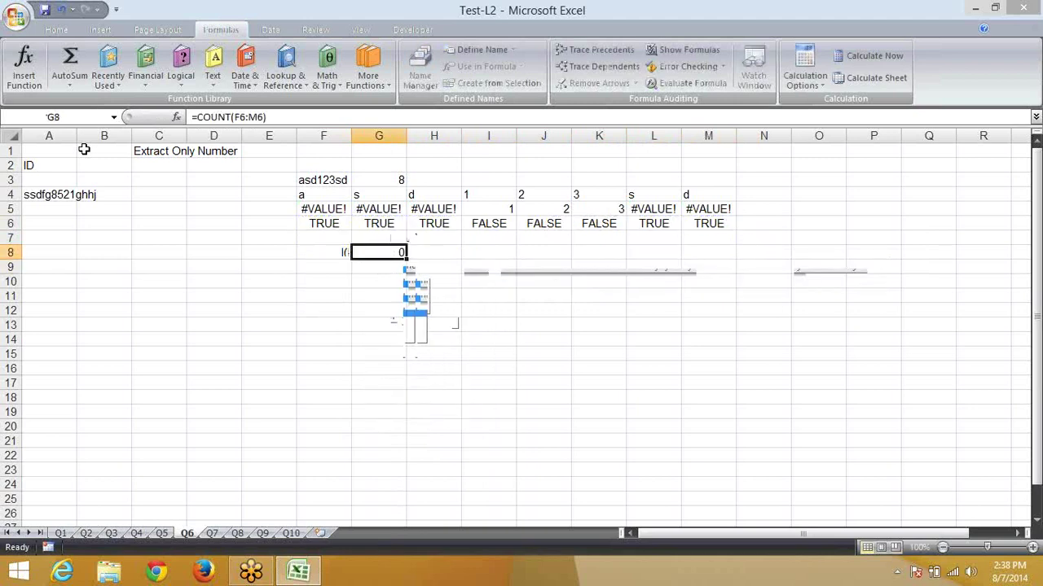
{"action": "key", "text": "Delete"}
Enter =COUNT(F5:M5) in G8 so it returns 3
{"action": "type", "text": "=cou"}
{"action": "key", "text": "Tab"}
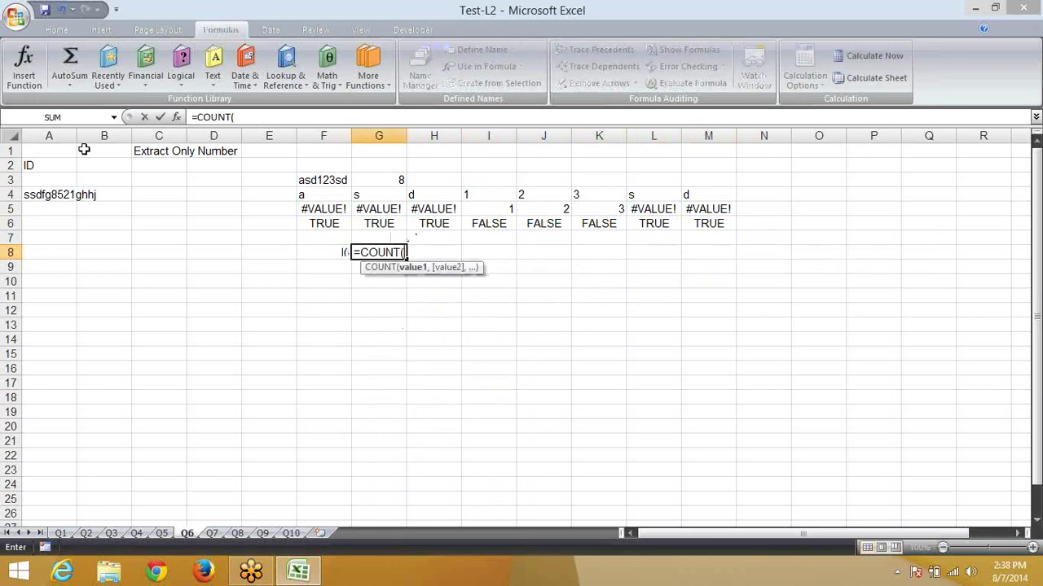
{"action": "key", "text": "Up"}
{"action": "key", "text": "Up"}
{"action": "key", "text": "Up"}
{"action": "key", "text": "Left"}
{"action": "key", "text": "shift+Right"}
{"action": "key", "text": "shift+Right"}
{"action": "key", "text": "shift+Right"}
{"action": "key", "text": "Return"}
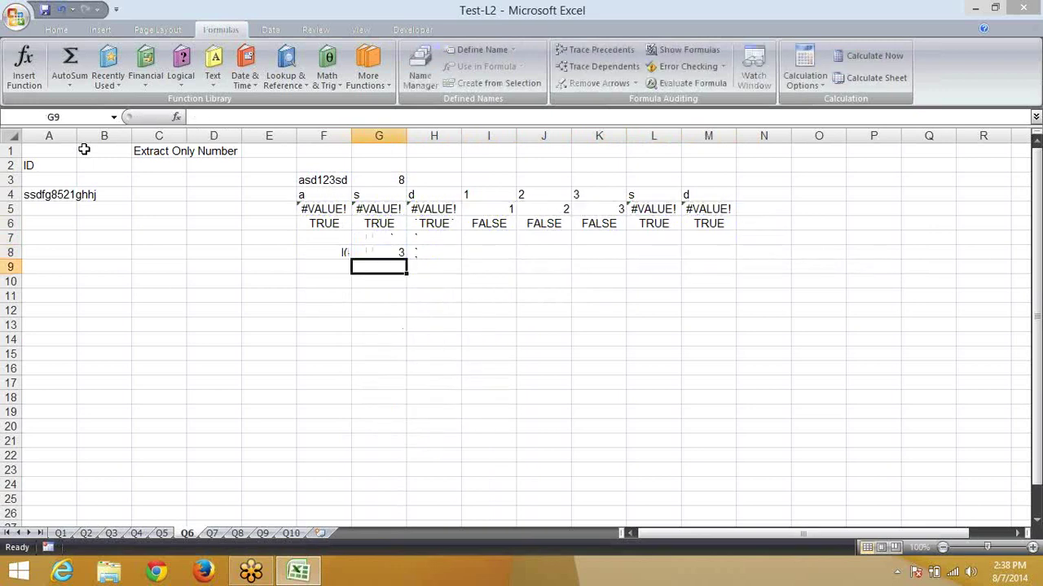
{"action": "key", "text": "Up"}
Enter =MID(F3,F8,G8) in H8 to extract 123 from asd123sd
{"action": "key", "text": "Right"}
{"action": "type", "text": "="}
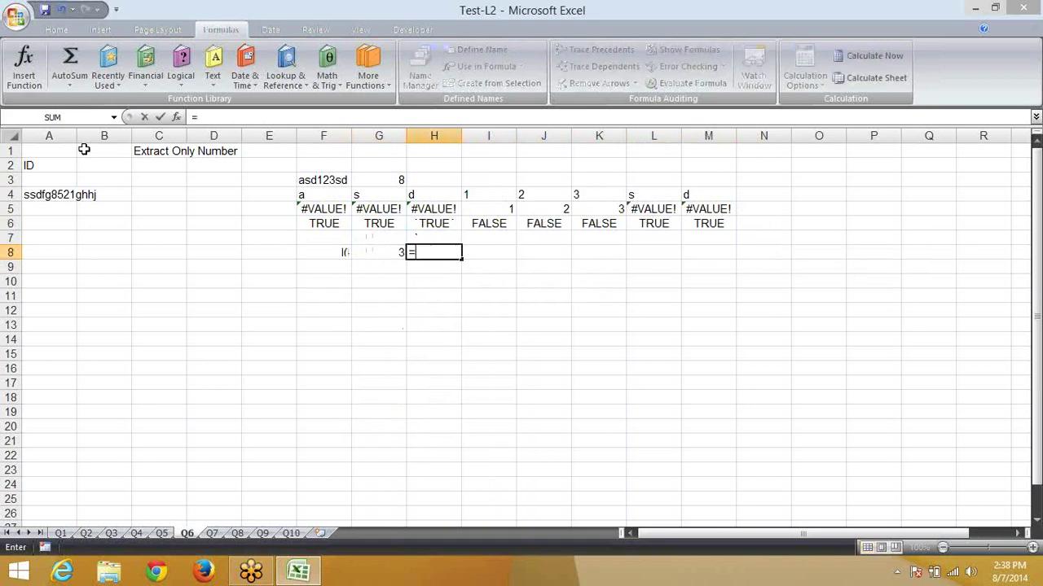
{"action": "type", "text": "mi"}
{"action": "key", "text": "Tab"}
{"action": "key", "text": "Left"}
{"action": "key", "text": "Left"}
{"action": "key", "text": "Up"}
{"action": "key", "text": "Up"}
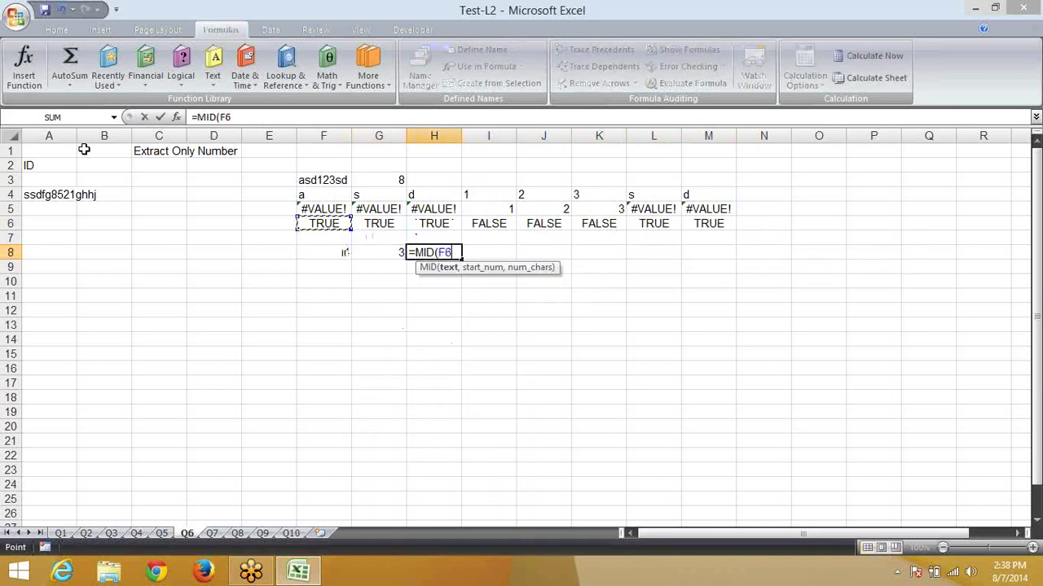
{"action": "key", "text": "Up"}
{"action": "key", "text": "Up"}
{"action": "key", "text": "Up"}
{"action": "type", "text": ","}
{"action": "key", "text": "Left"}
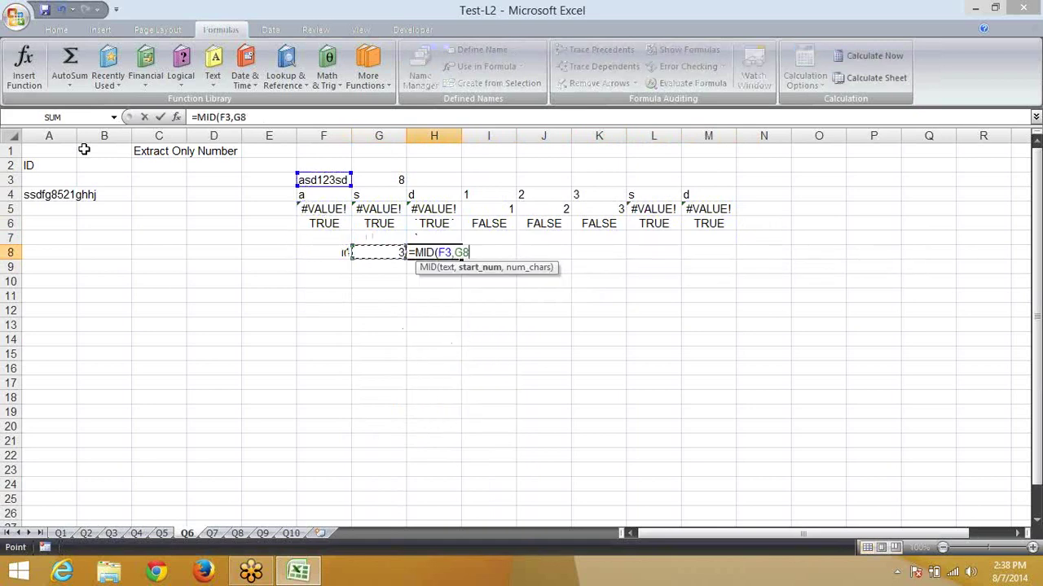
{"action": "key", "text": "Left"}
{"action": "type", "text": ","}
{"action": "key", "text": "Left"}
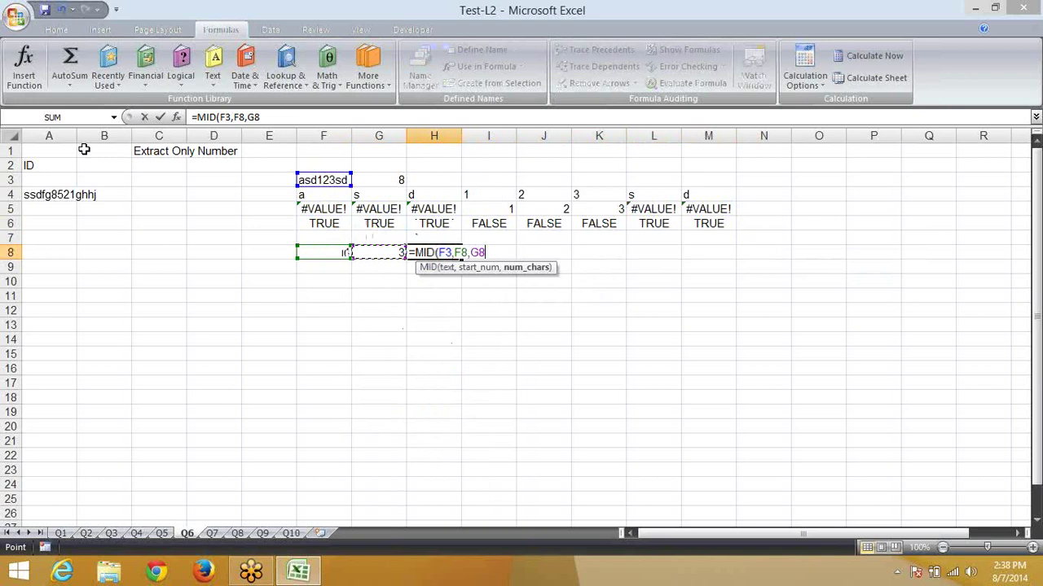
{"action": "double_click", "coordinate": [224, 118]}
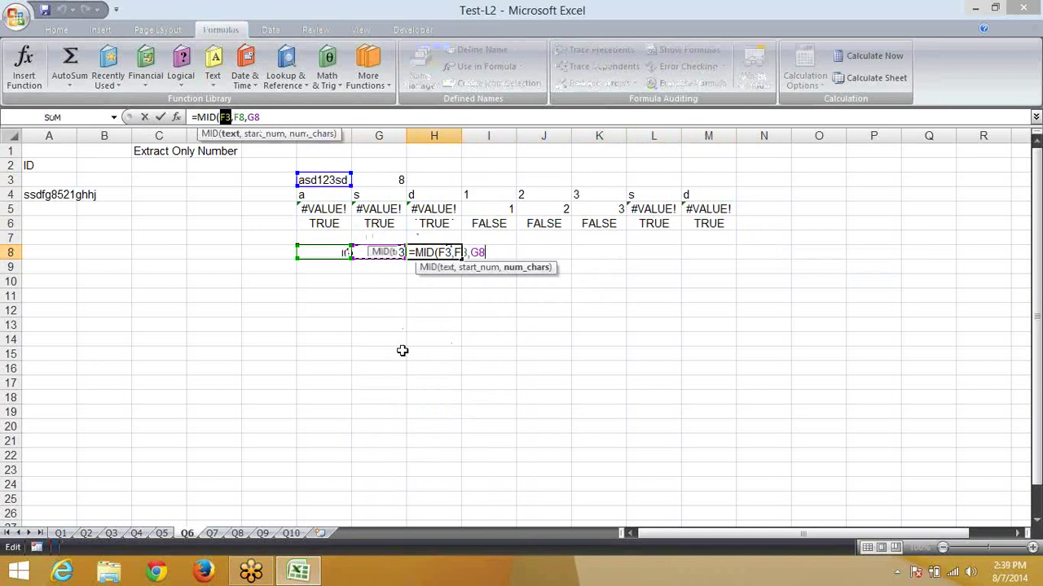
{"action": "key", "text": "Return"}
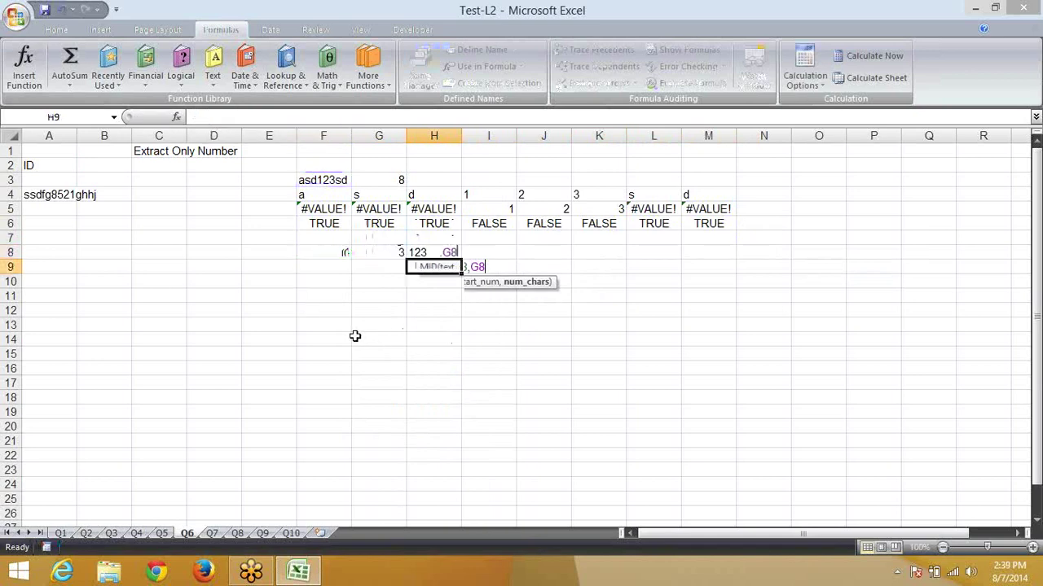
{"action": "left_click", "coordinate": [335, 179]}
{"action": "left_click_drag", "start_coordinate": [328, 193], "coordinate": [702, 206]}
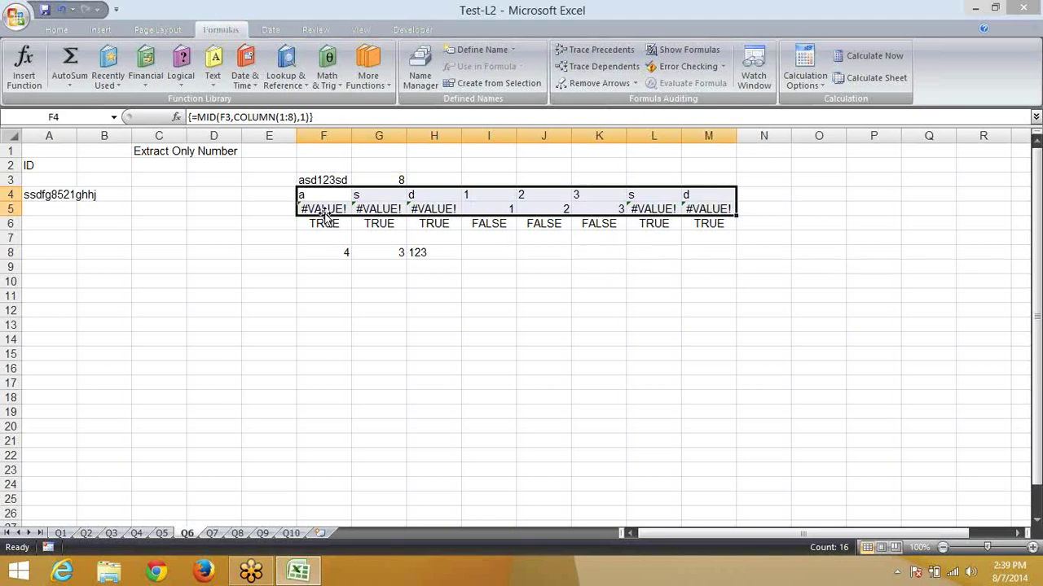
{"action": "left_click_drag", "start_coordinate": [323, 209], "coordinate": [568, 208]}
{"action": "left_click_drag", "start_coordinate": [690, 209], "coordinate": [690, 209]}
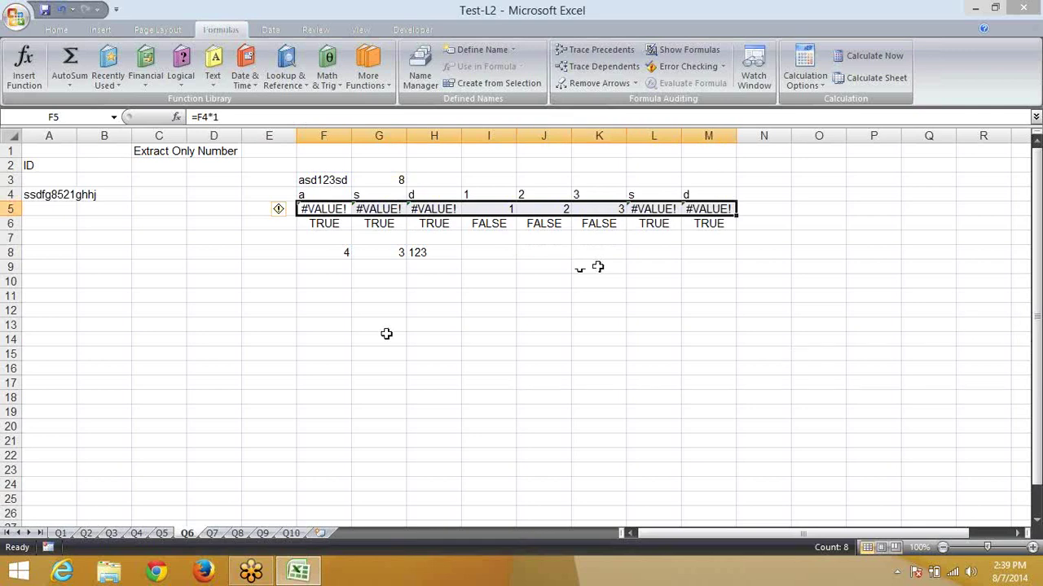
{"action": "left_click_drag", "start_coordinate": [326, 226], "coordinate": [696, 228]}
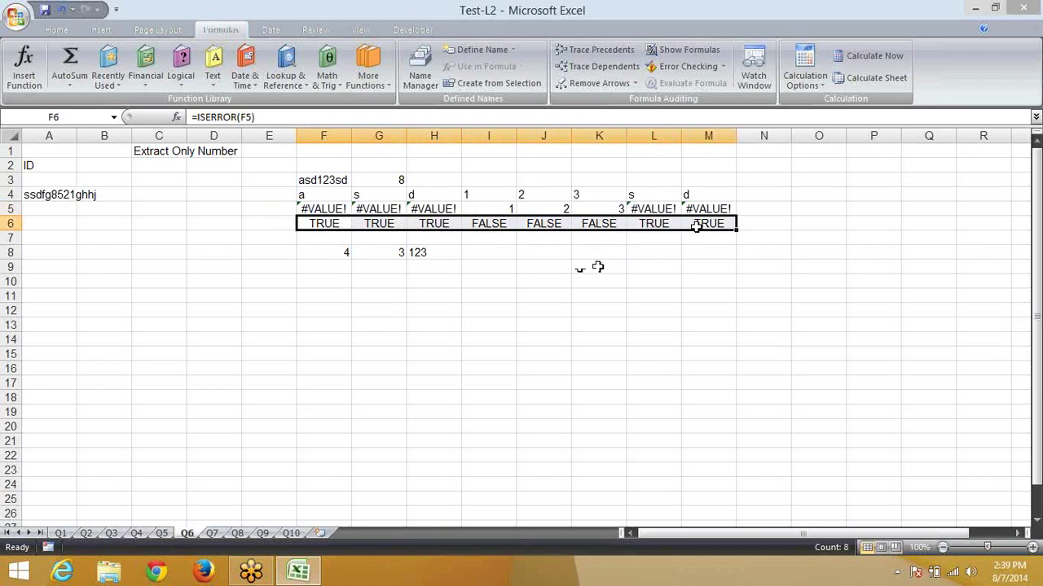
{"action": "left_click", "coordinate": [543, 264]}
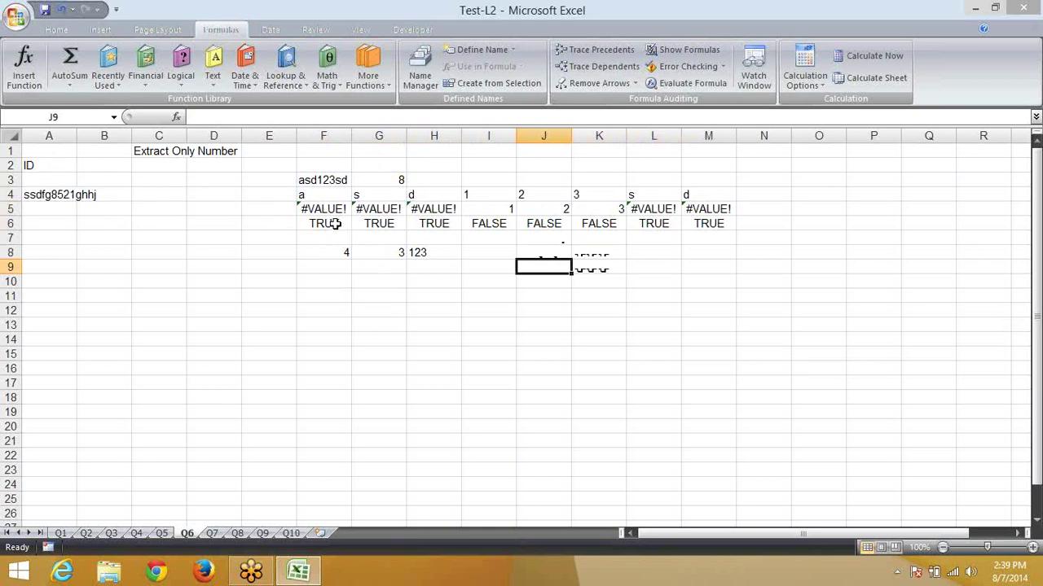
{"action": "mouse_move", "coordinate": [325, 223]}
{"action": "left_mouse_down"}
{"action": "mouse_move", "coordinate": [641, 244]}
{"action": "mouse_move", "coordinate": [708, 234]}
{"action": "left_mouse_up"}
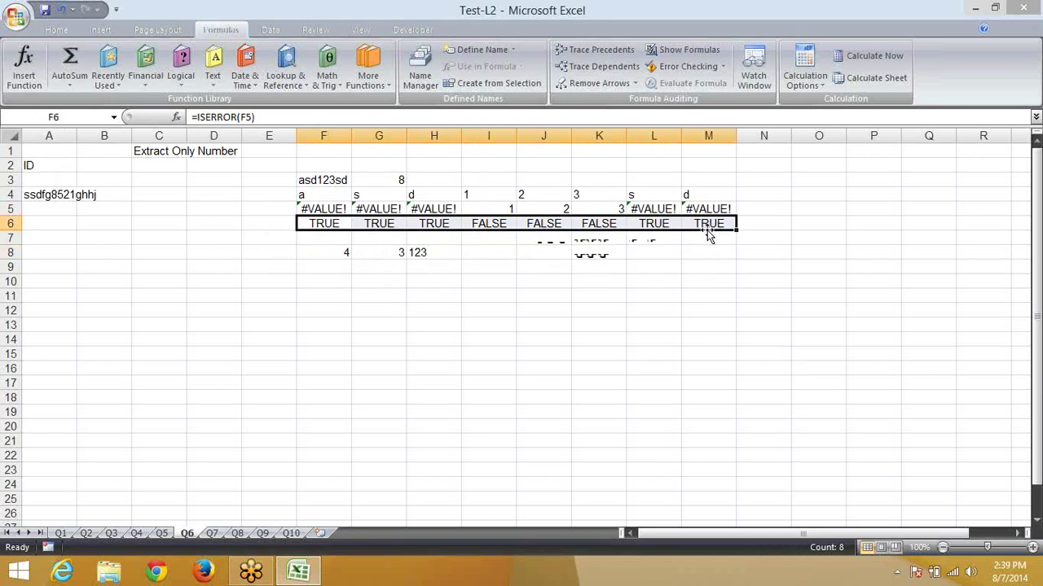
{"action": "left_click", "coordinate": [623, 280]}
{"action": "left_click", "coordinate": [338, 253]}
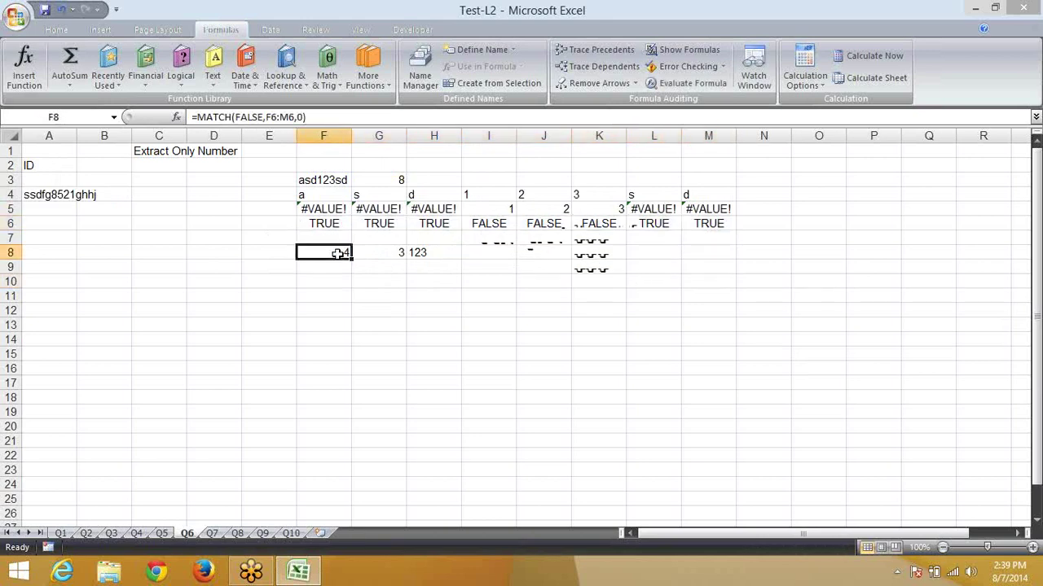
{"action": "double_click", "coordinate": [342, 253]}
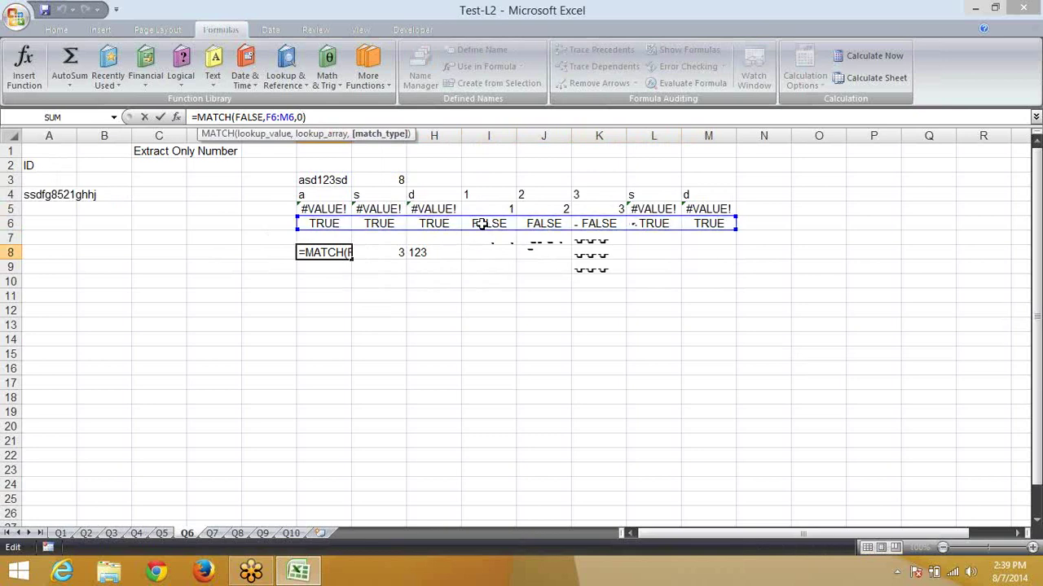
Review the MATCH, COUNT and MID helper formulas in F8, G8 and H8
{"action": "key", "text": "Return"}
{"action": "key", "text": "Up"}
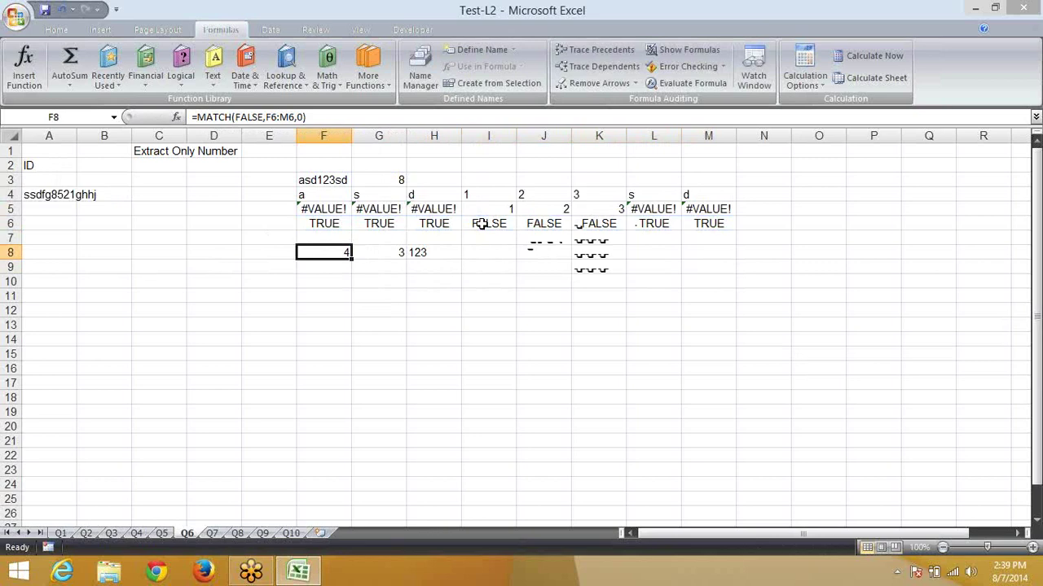
{"action": "key", "text": "Right"}
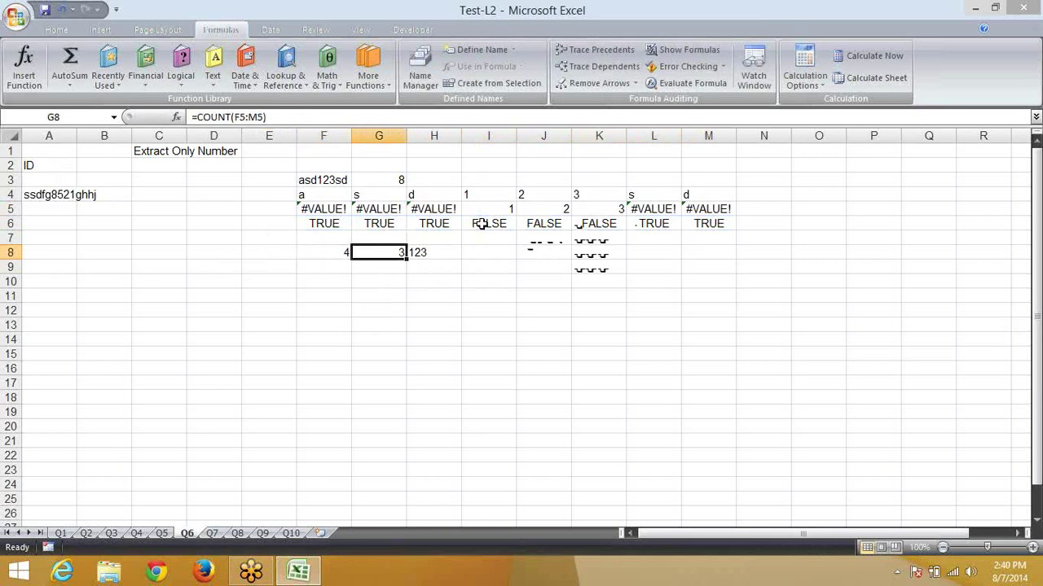
{"action": "left_click", "coordinate": [233, 116]}
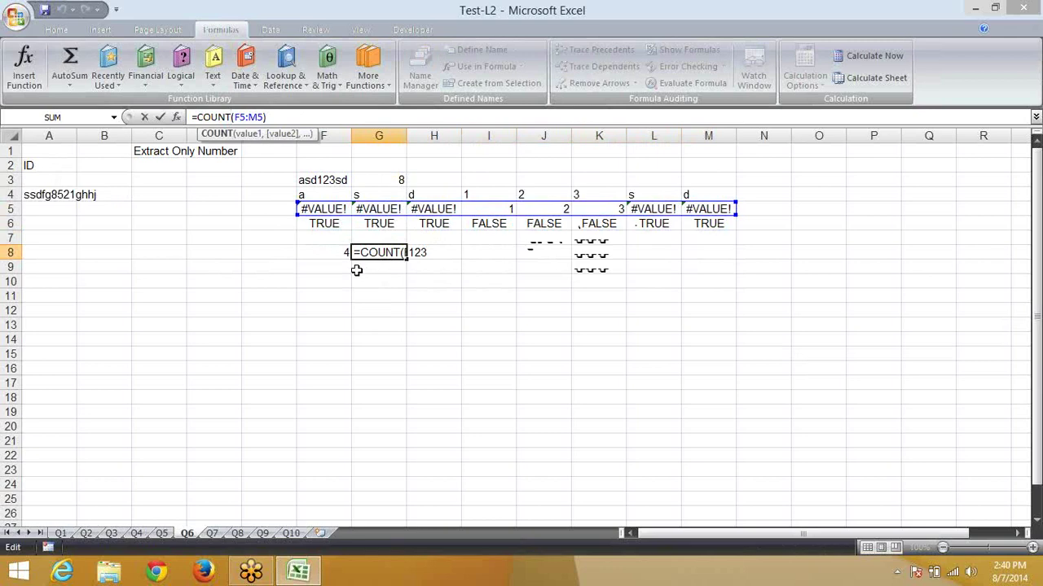
{"action": "key", "text": "Return"}
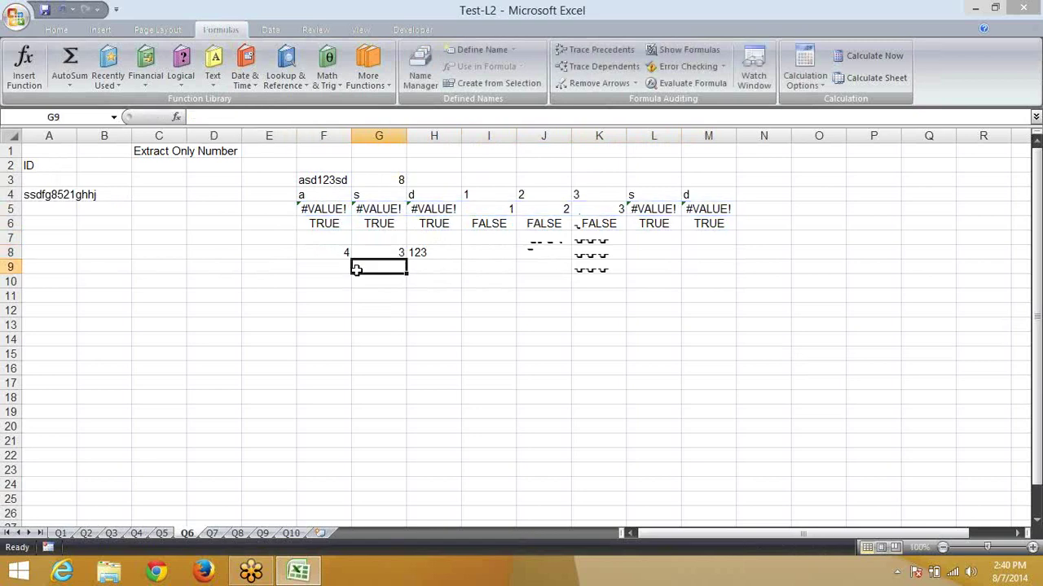
{"action": "key", "text": "Up"}
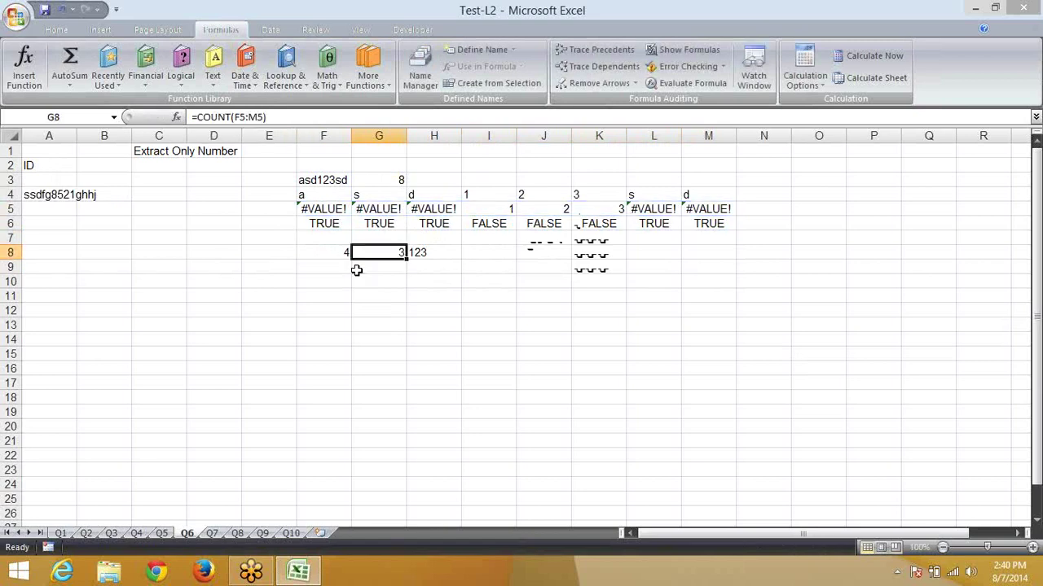
{"action": "key", "text": "Right"}
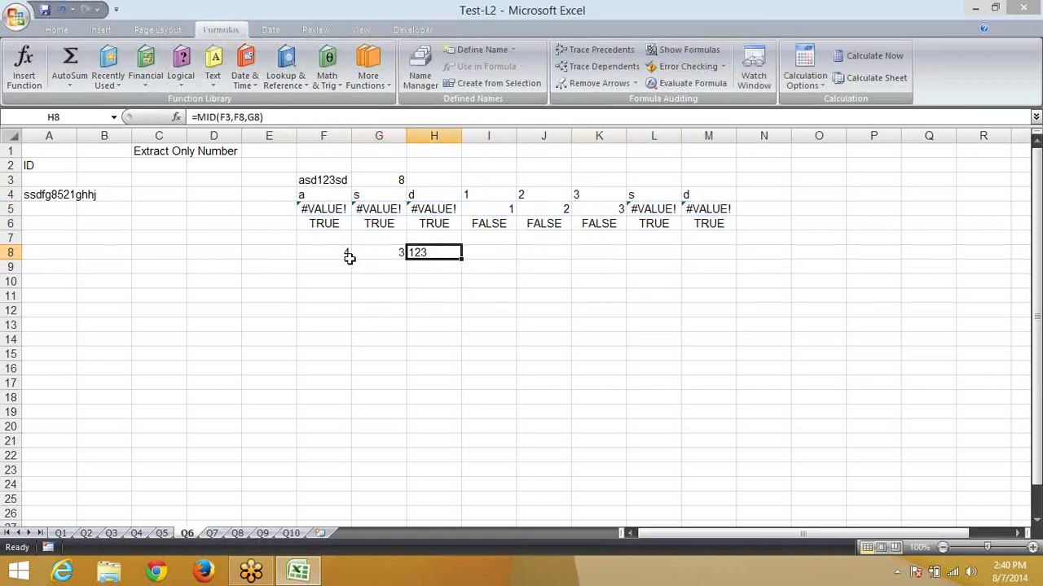
{"action": "left_click", "coordinate": [344, 254]}
{"action": "left_click", "coordinate": [489, 204]}
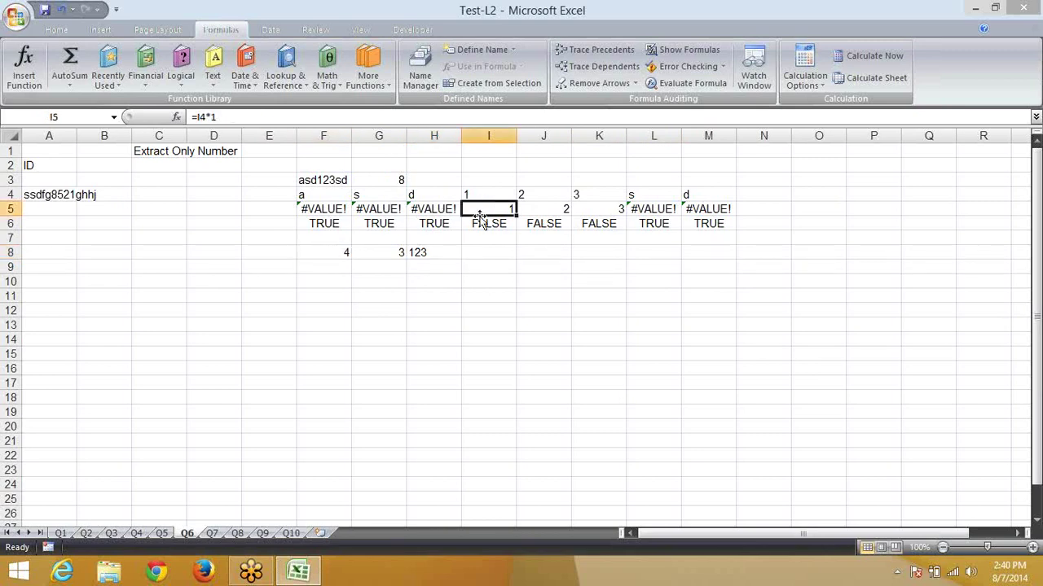
{"action": "left_click", "coordinate": [392, 253]}
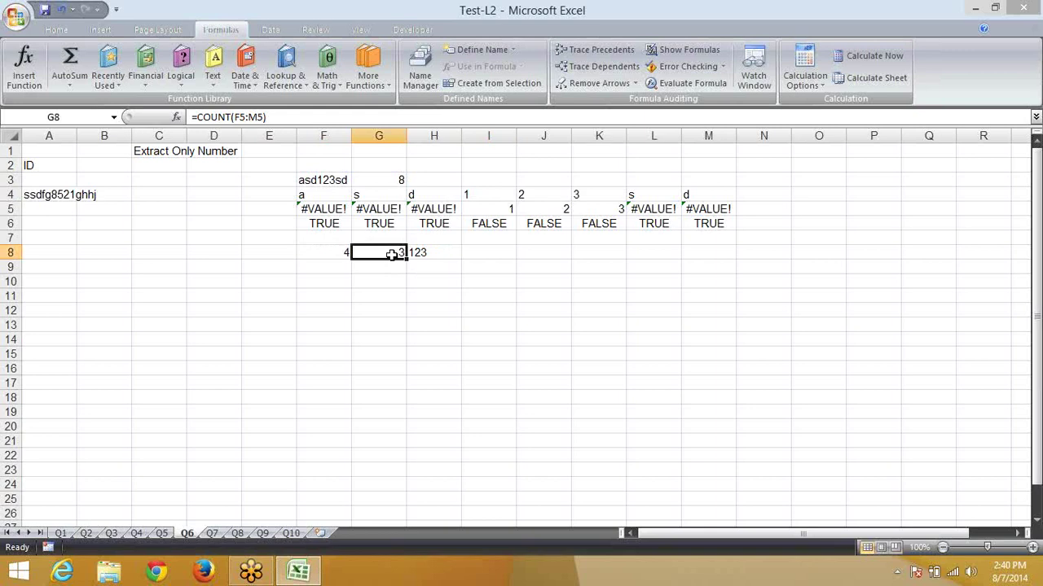
{"action": "left_click", "coordinate": [456, 239]}
{"action": "left_click", "coordinate": [416, 252]}
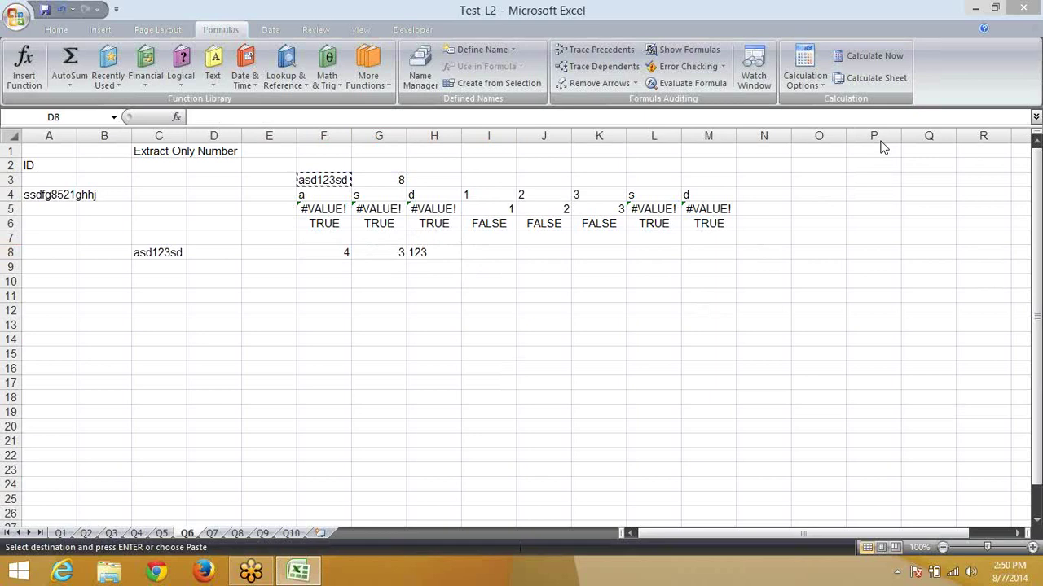
Recheck the F8, G8 and H8 helper formulas and cancel the pending copy of F3
{"action": "left_click", "coordinate": [199, 257]}
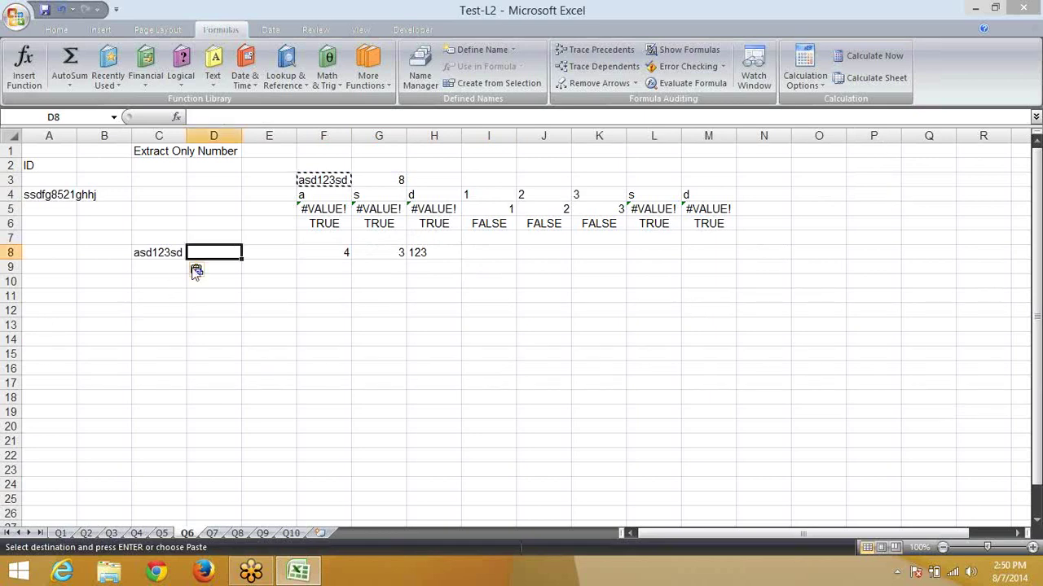
{"action": "left_click", "coordinate": [313, 202]}
{"action": "left_click", "coordinate": [217, 268]}
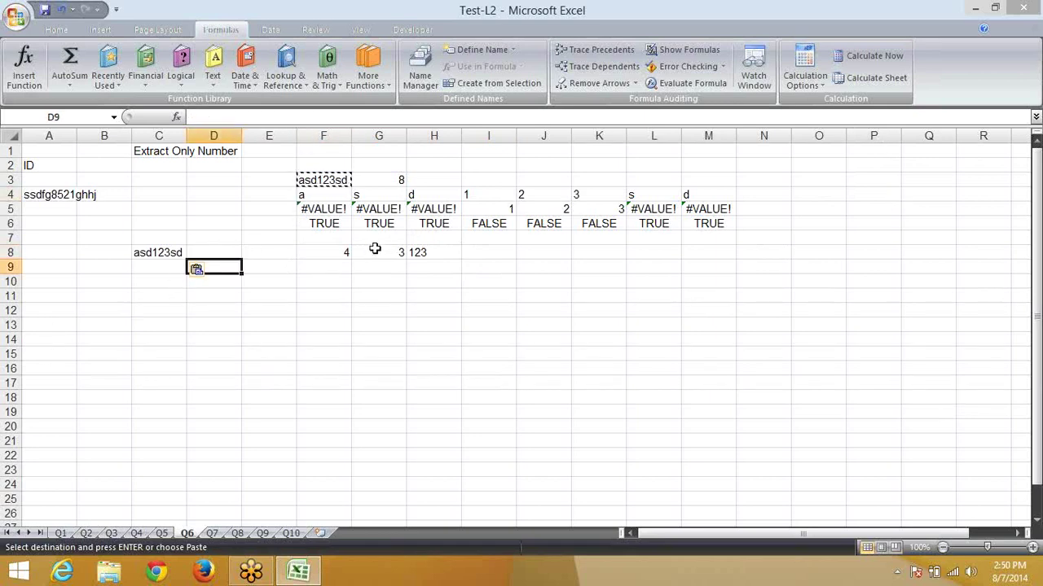
{"action": "left_click", "coordinate": [438, 247]}
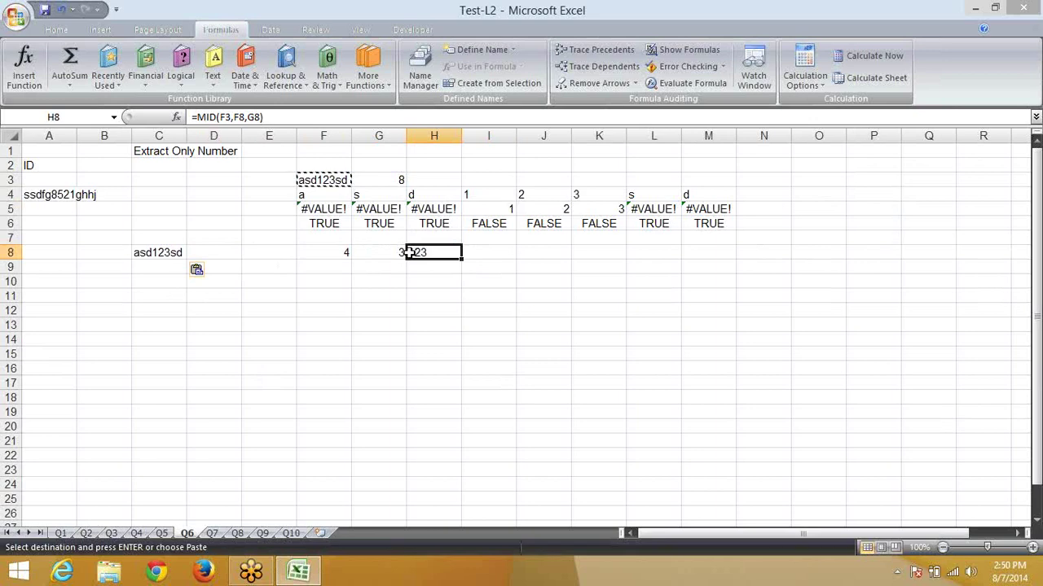
{"action": "left_click", "coordinate": [363, 257]}
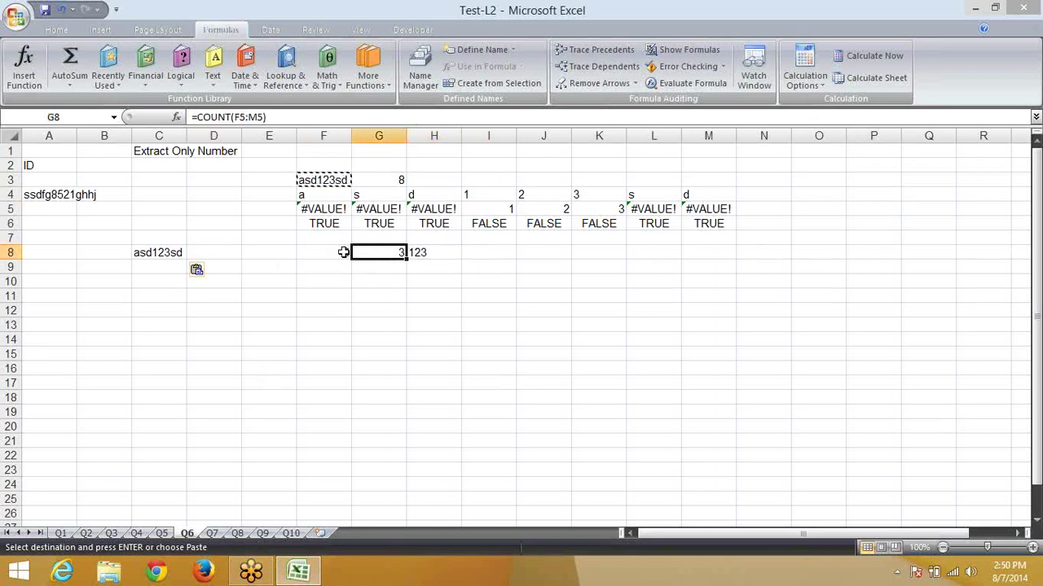
{"action": "left_click", "coordinate": [343, 252]}
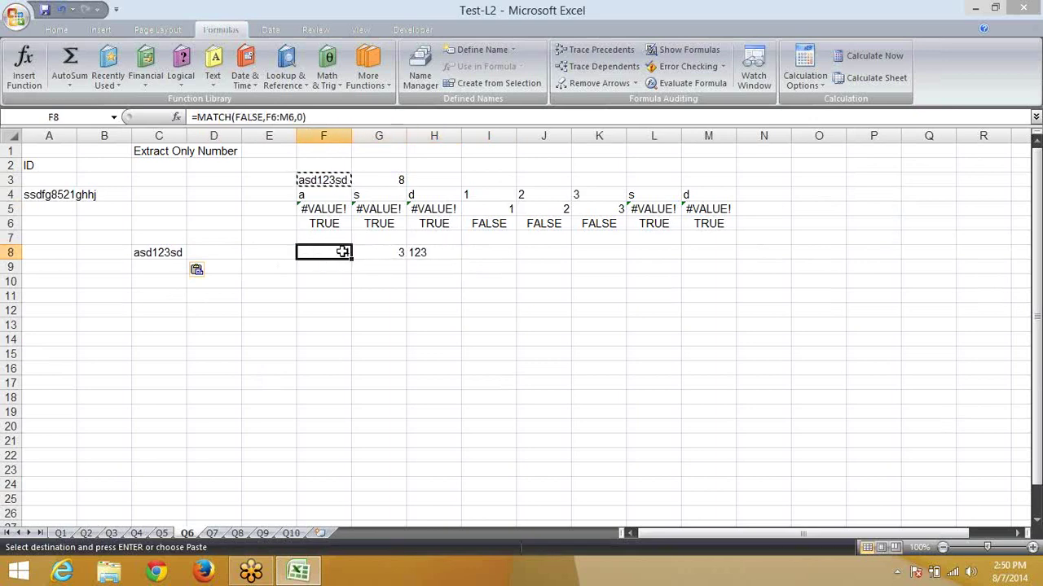
{"action": "left_click", "coordinate": [389, 252]}
{"action": "left_click", "coordinate": [345, 252]}
{"action": "left_click", "coordinate": [372, 252]}
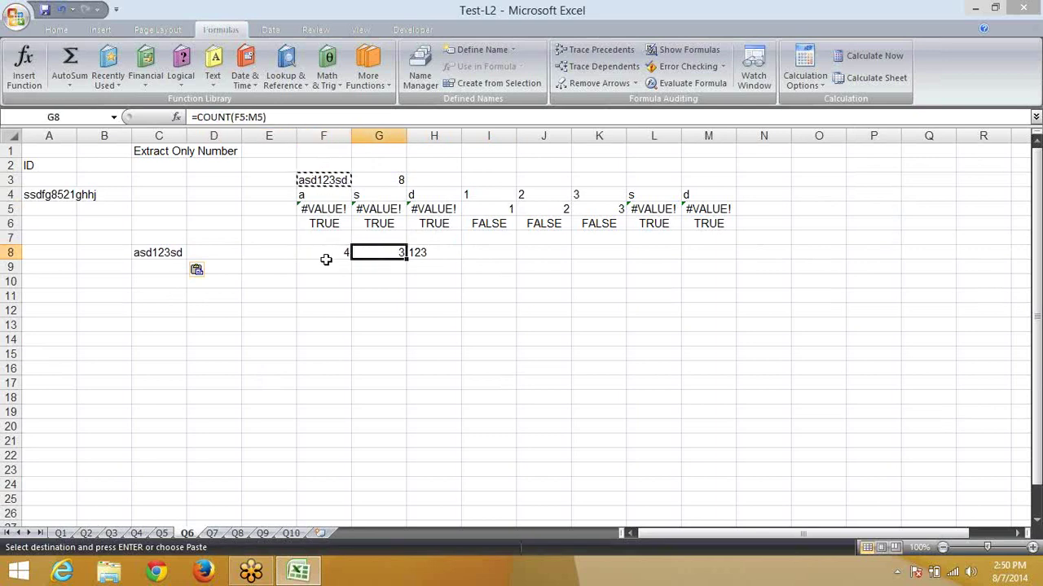
{"action": "left_click", "coordinate": [326, 262]}
{"action": "key", "text": "Escape"}
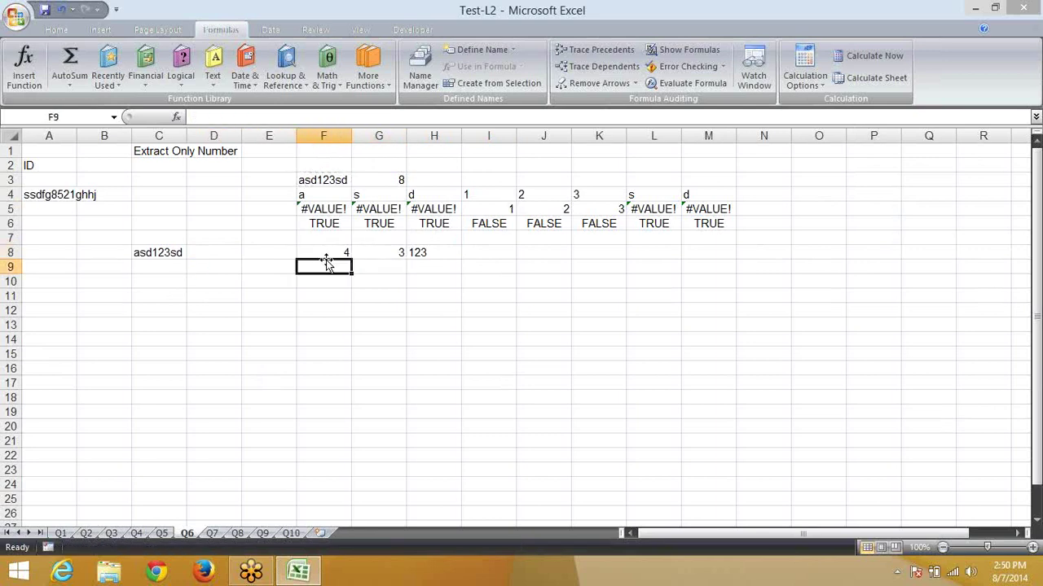
In D9, begin the formula =MATCH(FALSE,ISERROR(MID(
{"action": "left_click", "coordinate": [230, 264]}
{"action": "type", "text": "="}
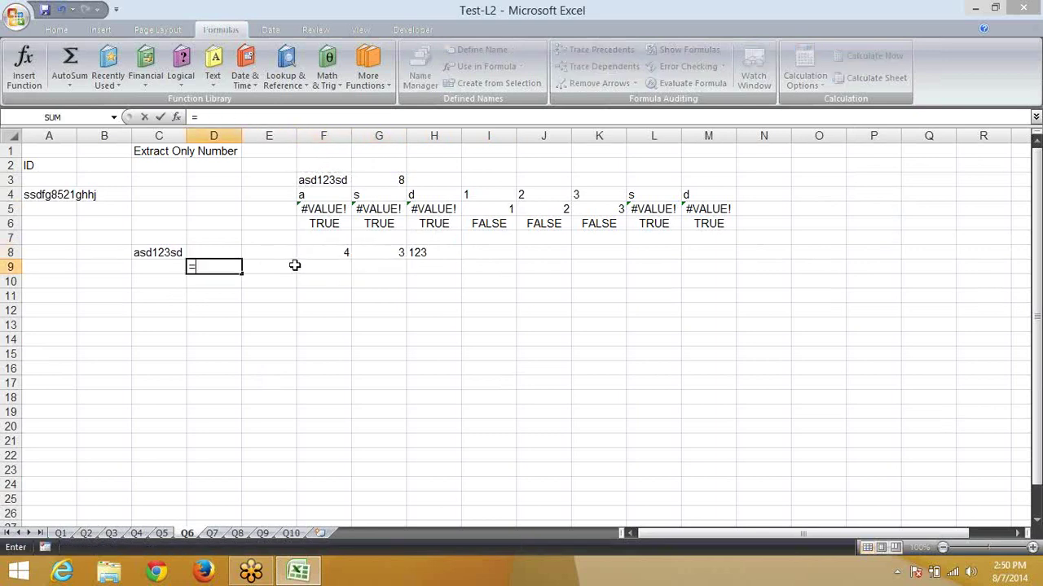
{"action": "type", "text": "ma"}
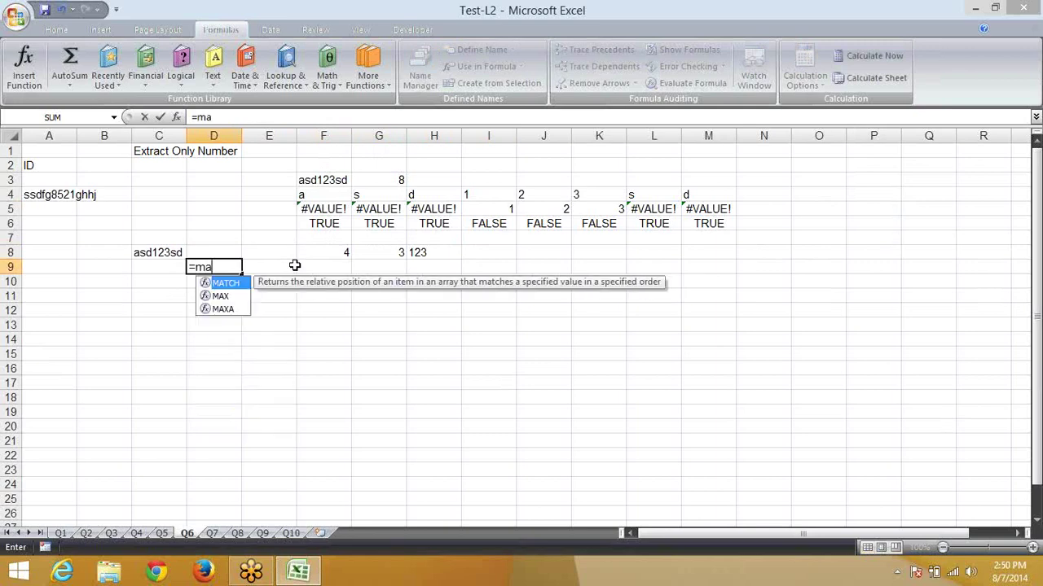
{"action": "type", "text": "t"}
{"action": "key", "text": "Tab"}
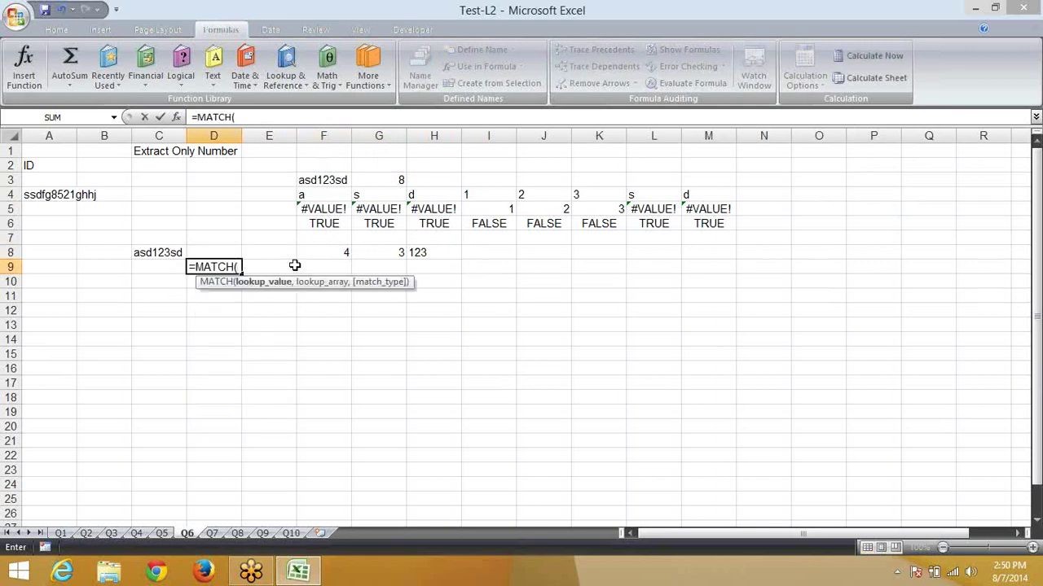
{"action": "type", "text": "fa"}
{"action": "key", "text": "Down"}
{"action": "key", "text": "Down"}
{"action": "key", "text": "Tab"}
{"action": "type", "text": ","}
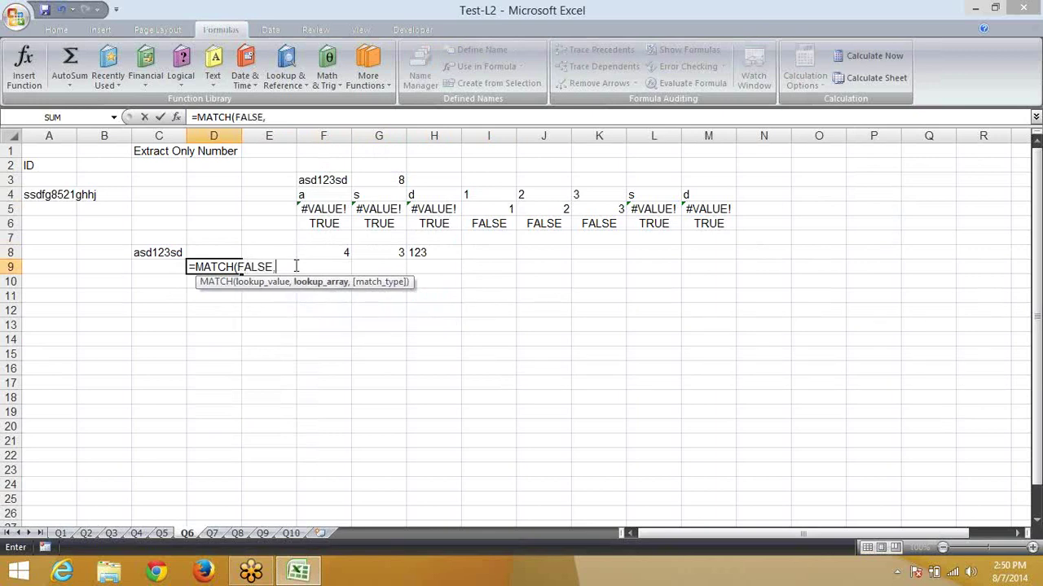
{"action": "type", "text": "is"}
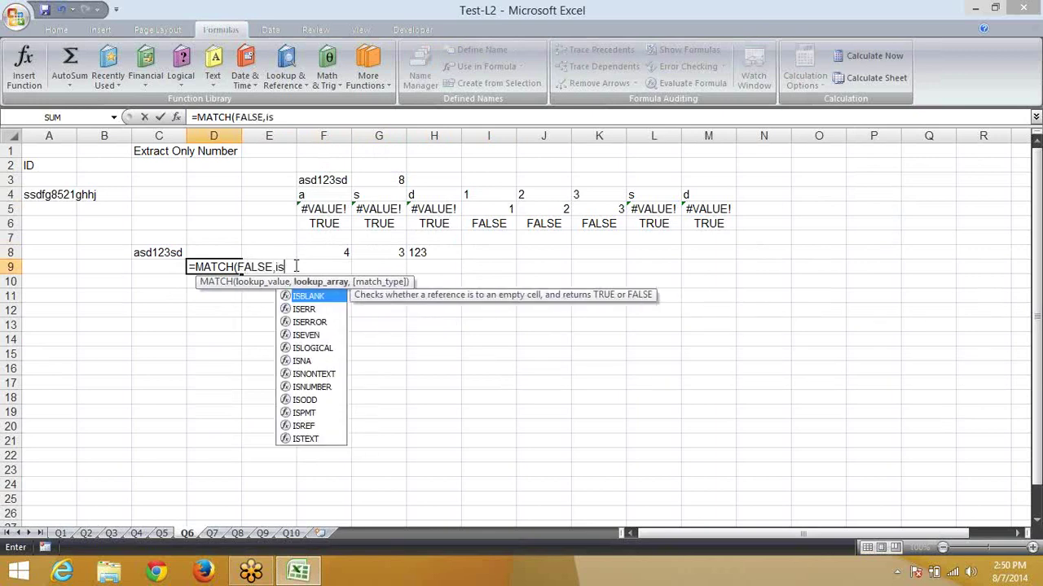
{"action": "key", "text": "Down"}
{"action": "key", "text": "Down"}
{"action": "key", "text": "Tab"}
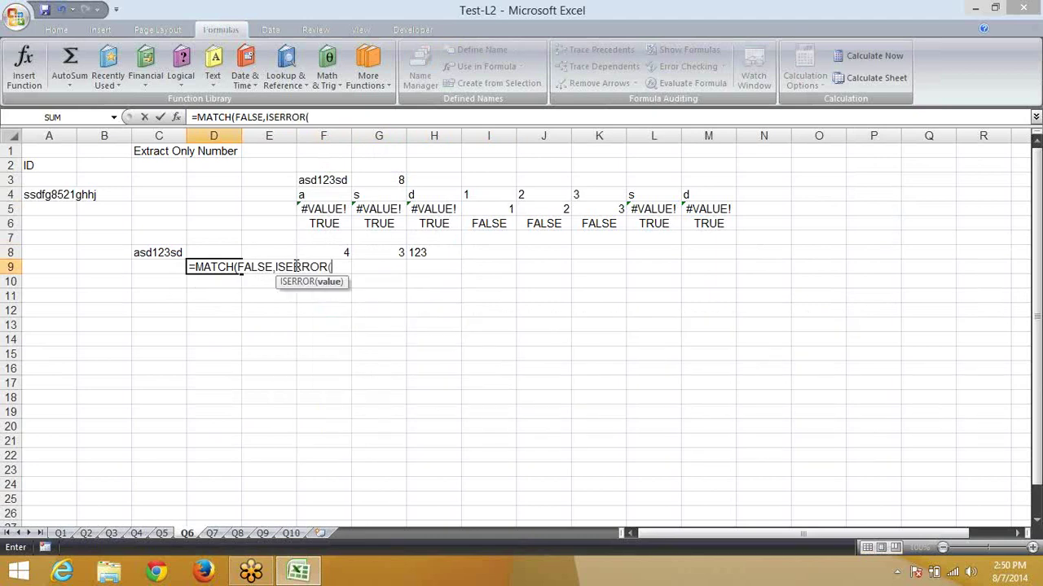
{"action": "type", "text": "m"}
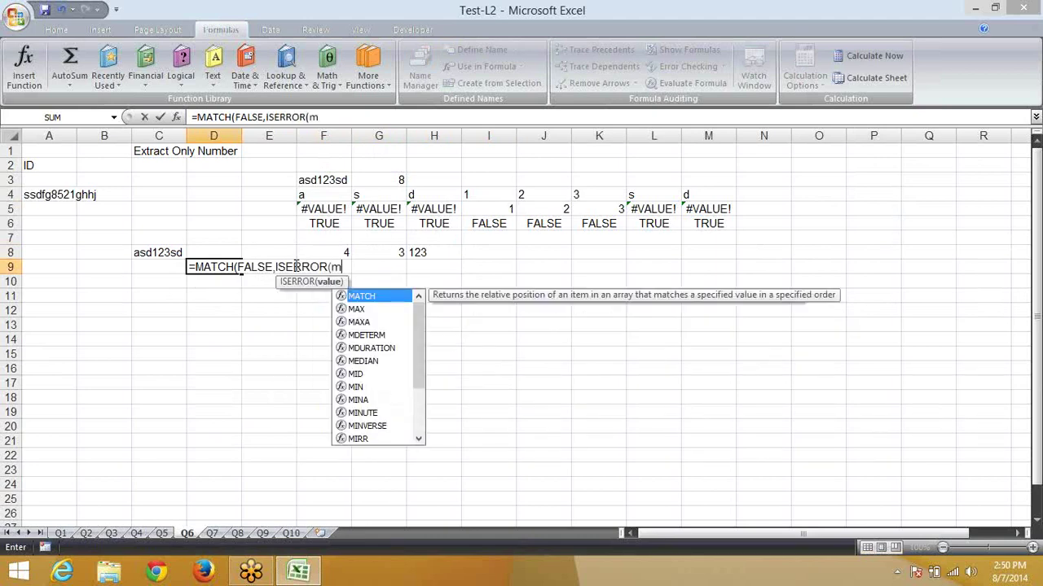
{"action": "type", "text": "id"}
{"action": "key", "text": "Tab"}
Complete it as =MATCH(FALSE,ISERROR(MID(C8,ROW(1:8),1)*1),0) and array-enter it, returning 4
{"action": "key", "text": "Left"}
{"action": "key", "text": "Left"}
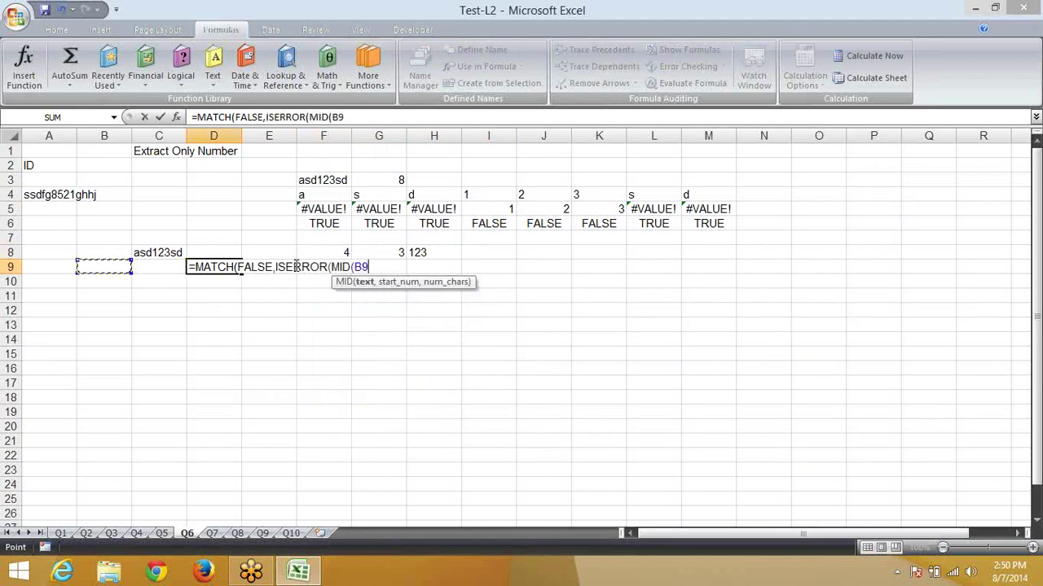
{"action": "key", "text": "Up"}
{"action": "key", "text": "Right"}
{"action": "type", "text": ","}
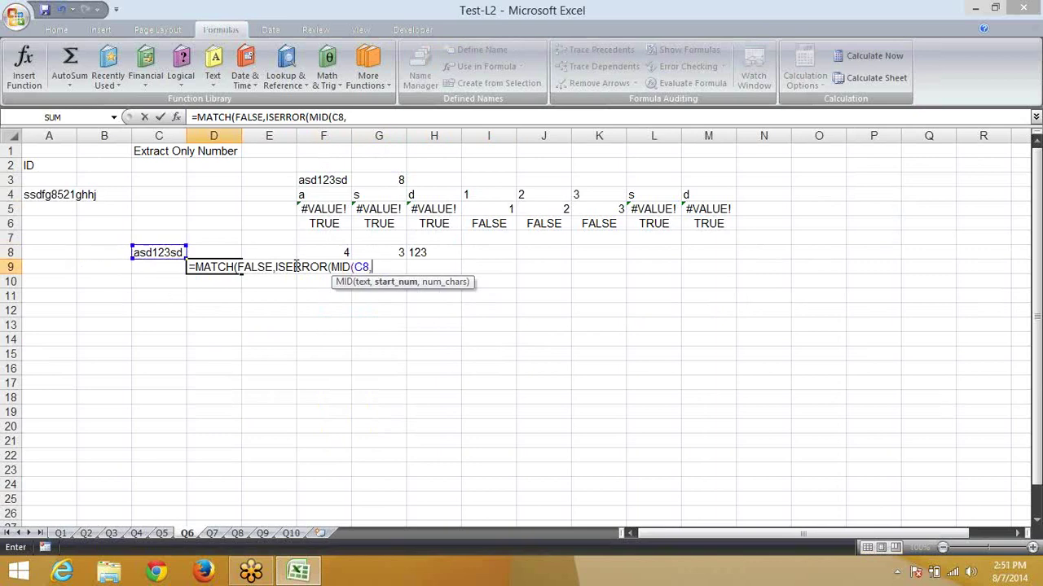
{"action": "type", "text": "row"}
{"action": "key", "text": "Tab"}
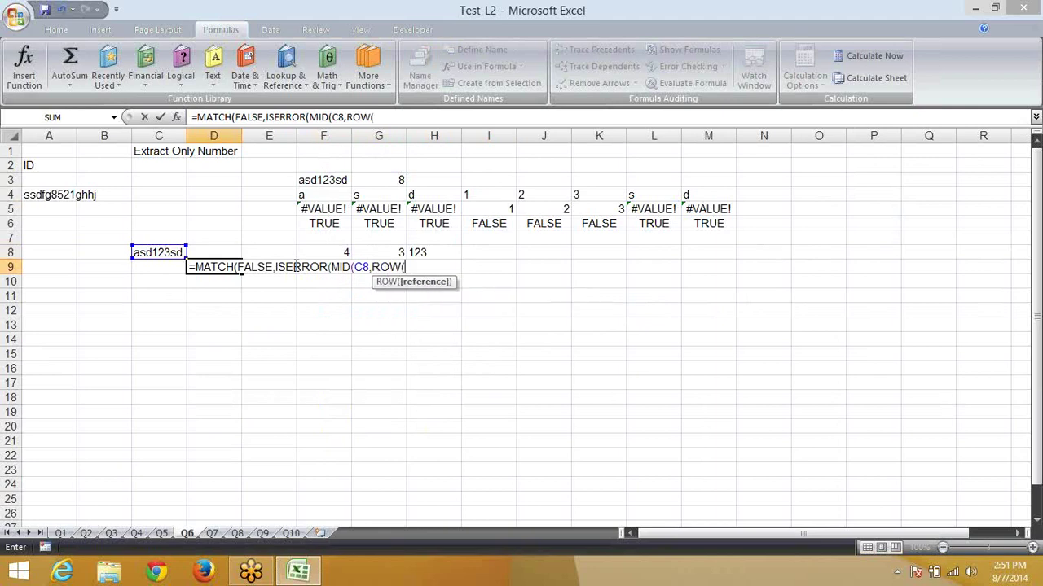
{"action": "type", "text": "1:"}
{"action": "type", "text": "8"}
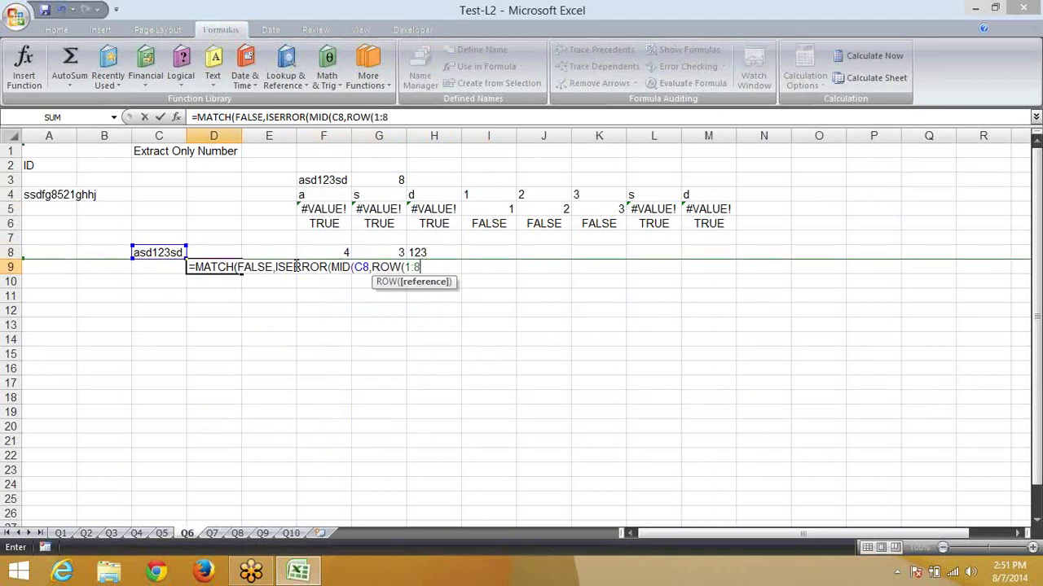
{"action": "type", "text": ")"}
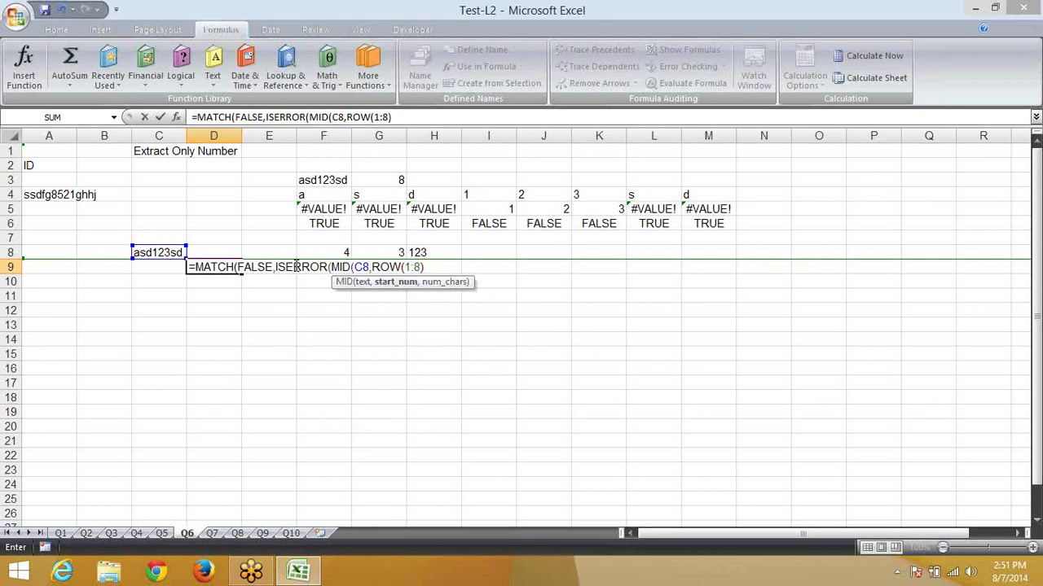
{"action": "type", "text": ",1)"}
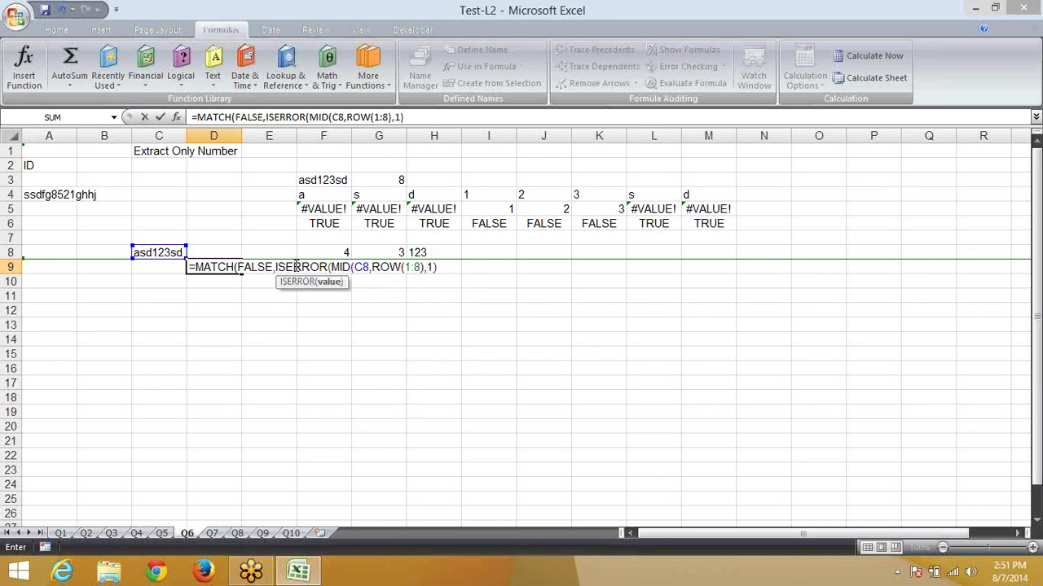
{"action": "type", "text": "*1"}
{"action": "type", "text": ")"}
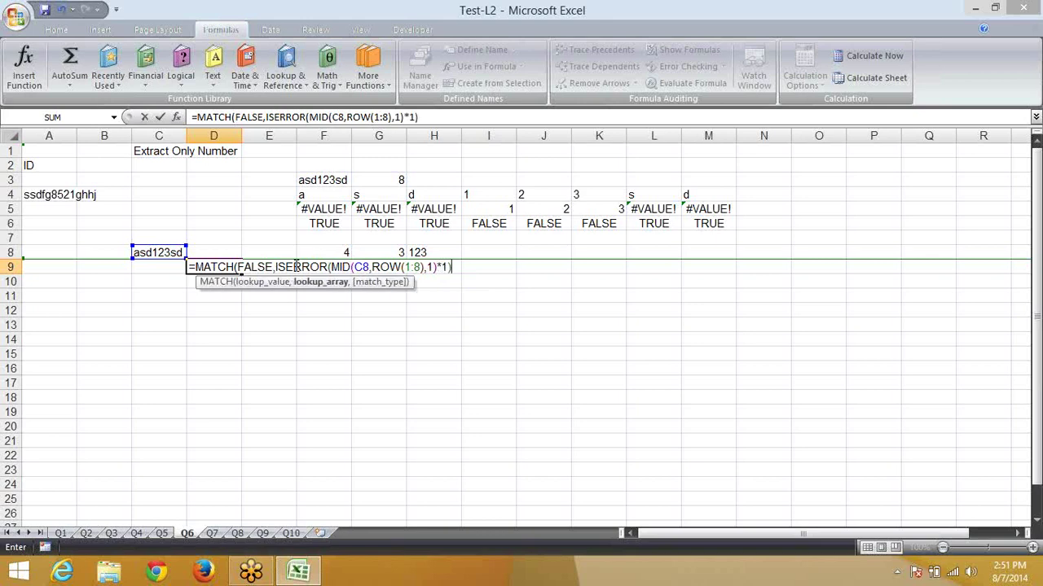
{"action": "type", "text": ","}
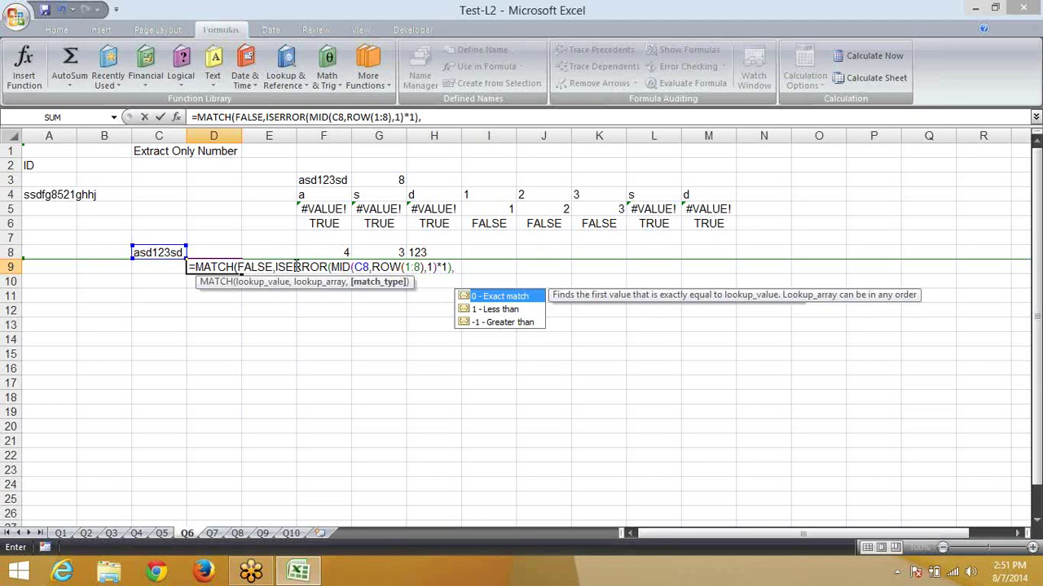
{"action": "type", "text": "0"}
{"action": "key", "text": "Return"}
{"action": "key", "text": "Return"}
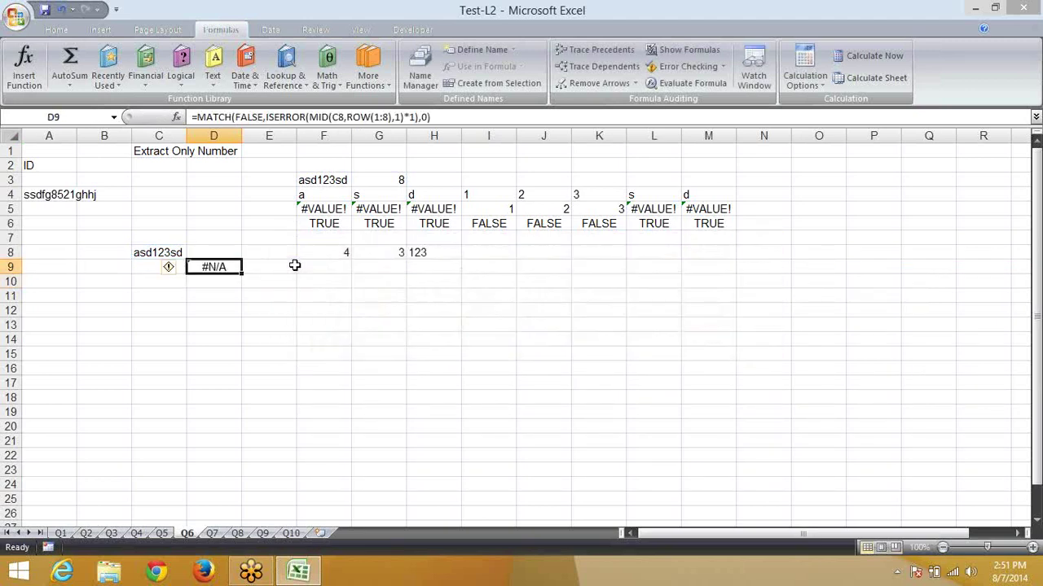
{"action": "key", "text": "F2"}
{"action": "key", "text": "ctrl+shift+Return"}
Begin D10's formula as =COUNT(MID(C8,ROW(, with MID pointing at C8
{"action": "key", "text": "Down"}
{"action": "type", "text": "co"}
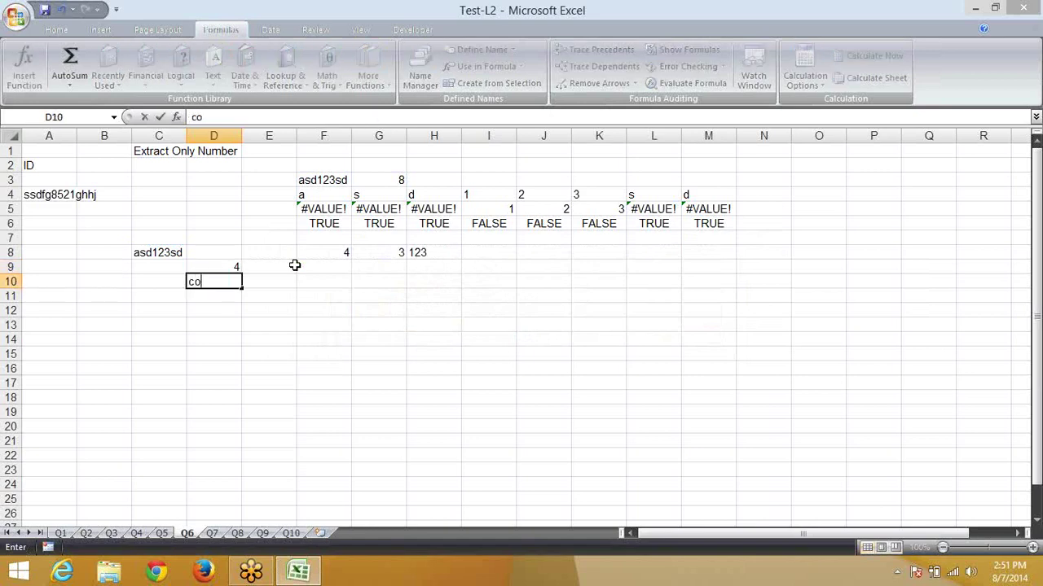
{"action": "type", "text": "un"}
{"action": "key", "text": "BackSpace"}
{"action": "key", "text": "BackSpace"}
{"action": "key", "text": "BackSpace"}
{"action": "key", "text": "BackSpace"}
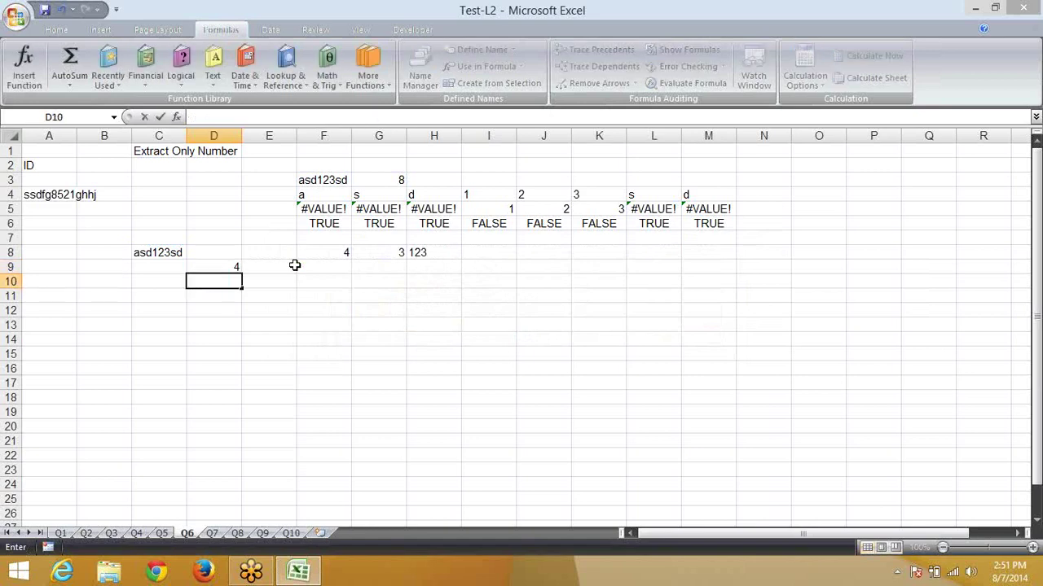
{"action": "type", "text": "=cou"}
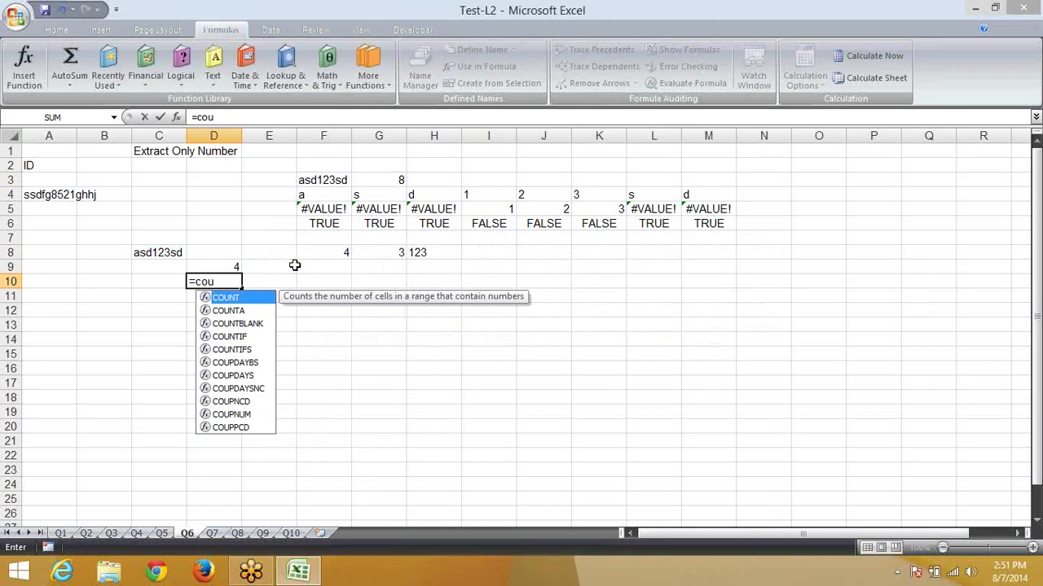
{"action": "key", "text": "Tab"}
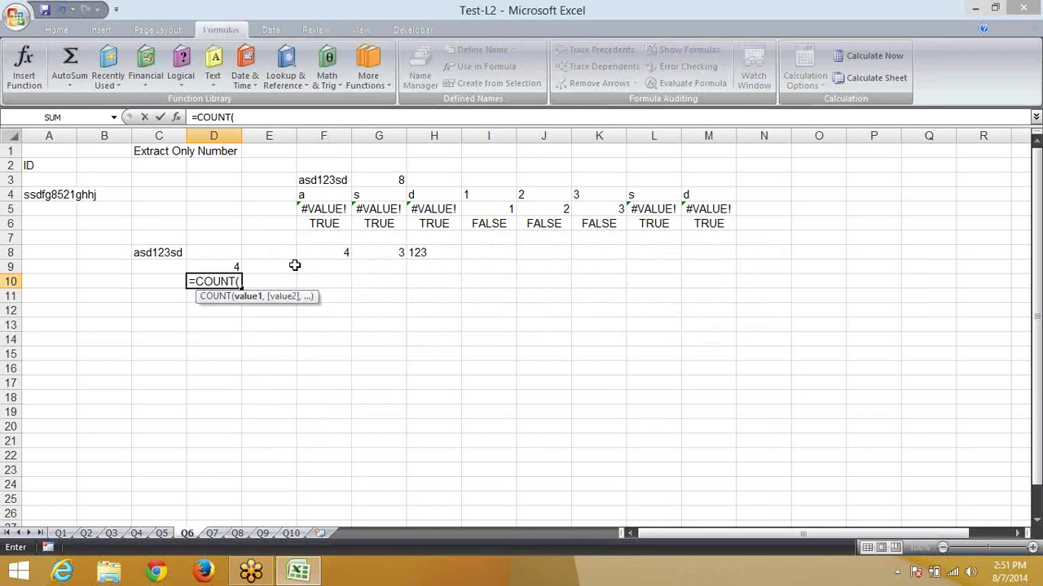
{"action": "type", "text": "mid"}
{"action": "key", "text": "Tab"}
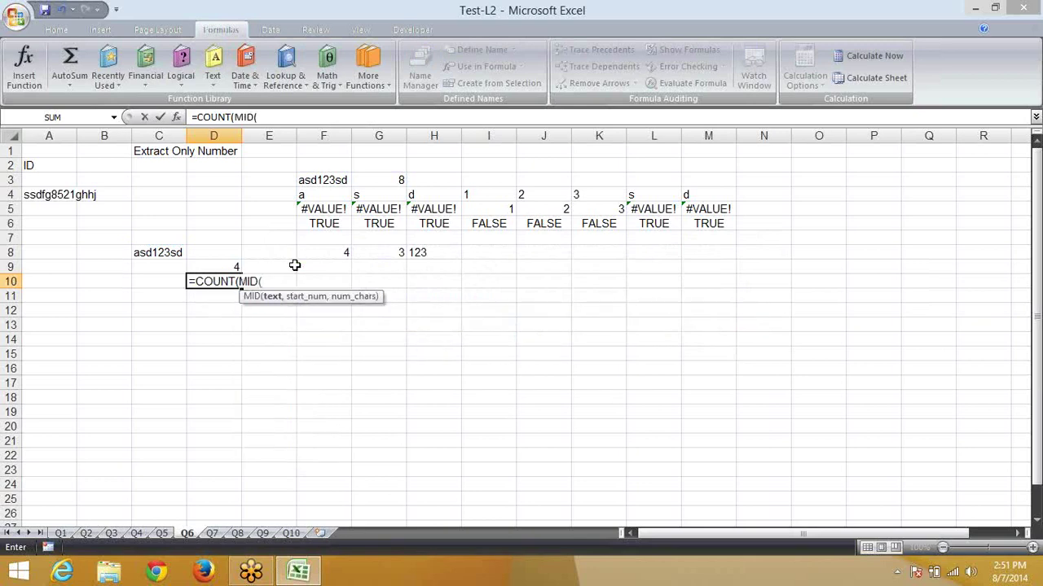
{"action": "key", "text": "Left"}
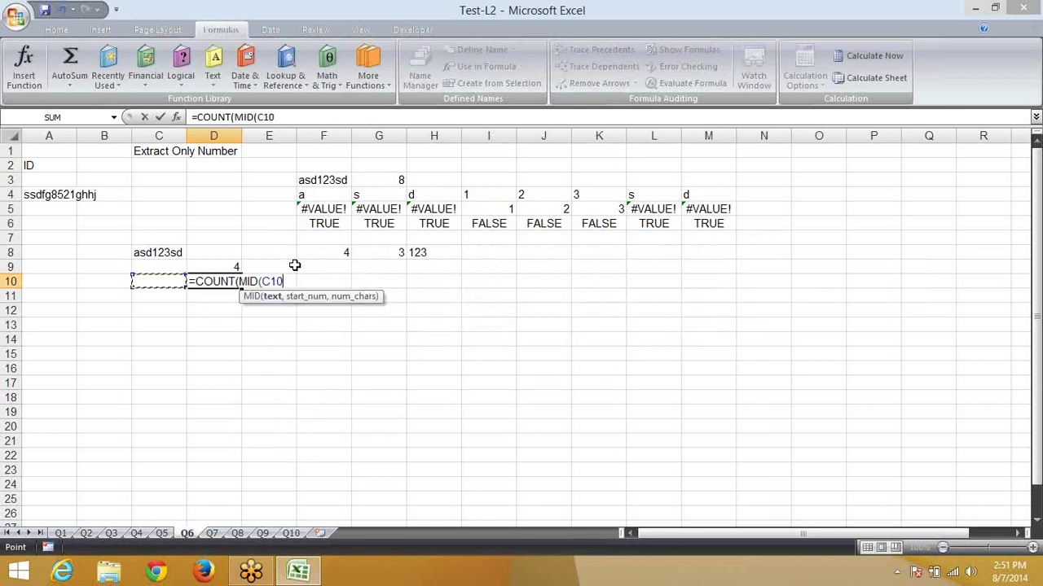
{"action": "key", "text": "Up"}
{"action": "key", "text": "Up"}
{"action": "type", "text": ","}
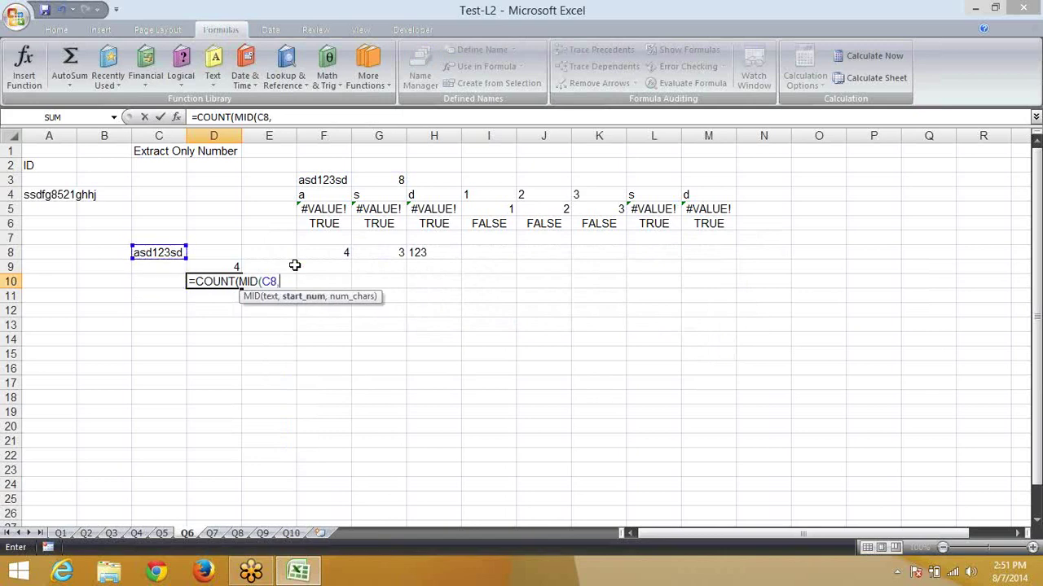
{"action": "type", "text": "ro"}
{"action": "key", "text": "Down"}
{"action": "key", "text": "Down"}
{"action": "key", "text": "Down"}
{"action": "key", "text": "Down"}
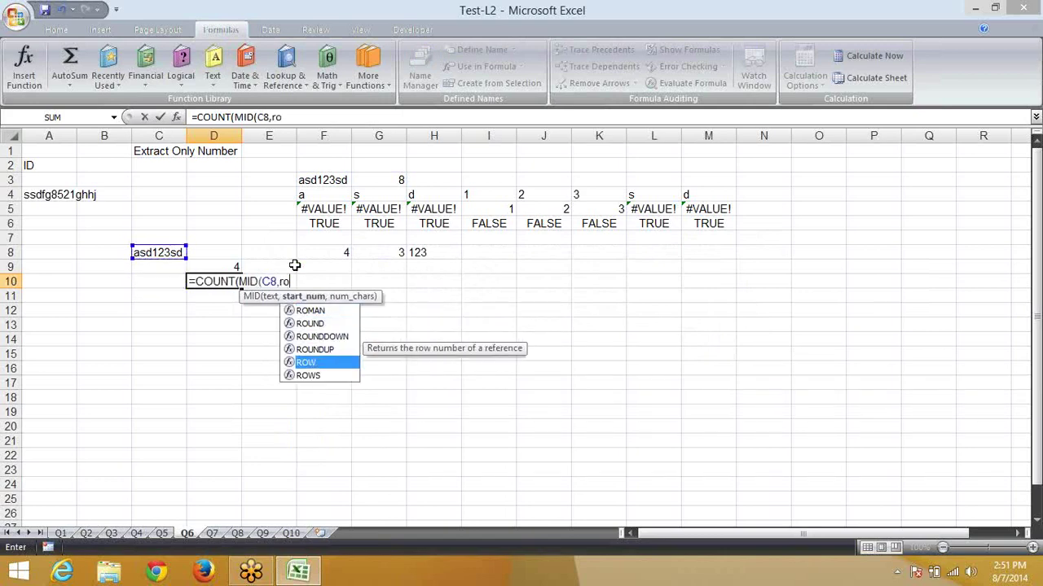
{"action": "key", "text": "Tab"}
Complete it as =COUNT(MID(C8,ROW(1:8),1)*1) and re-enter it as an array formula returning 3
{"action": "type", "text": "1:"}
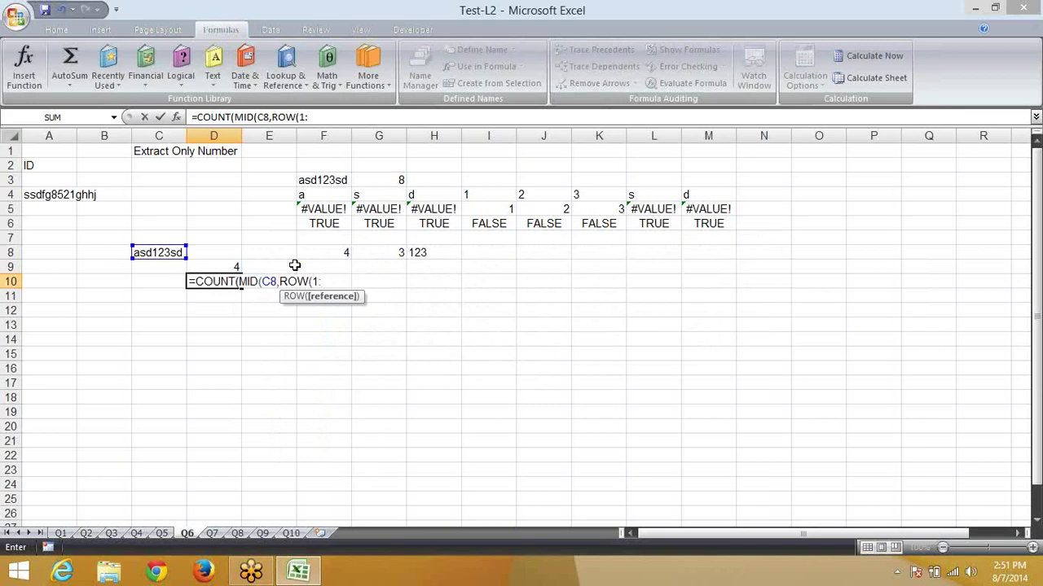
{"action": "type", "text": "8)"}
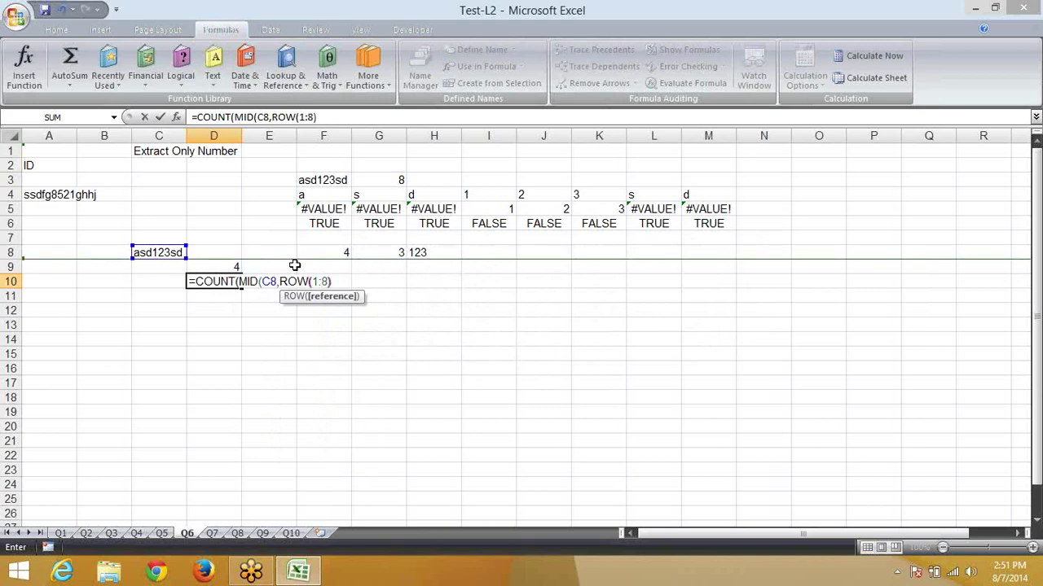
{"action": "type", "text": ","}
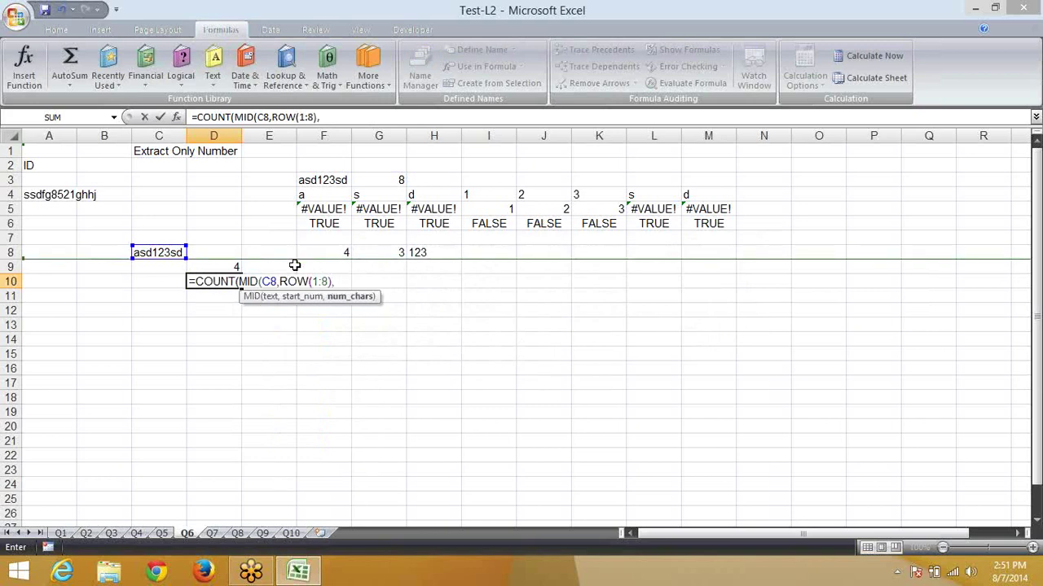
{"action": "type", "text": "1)"}
{"action": "type", "text": ")"}
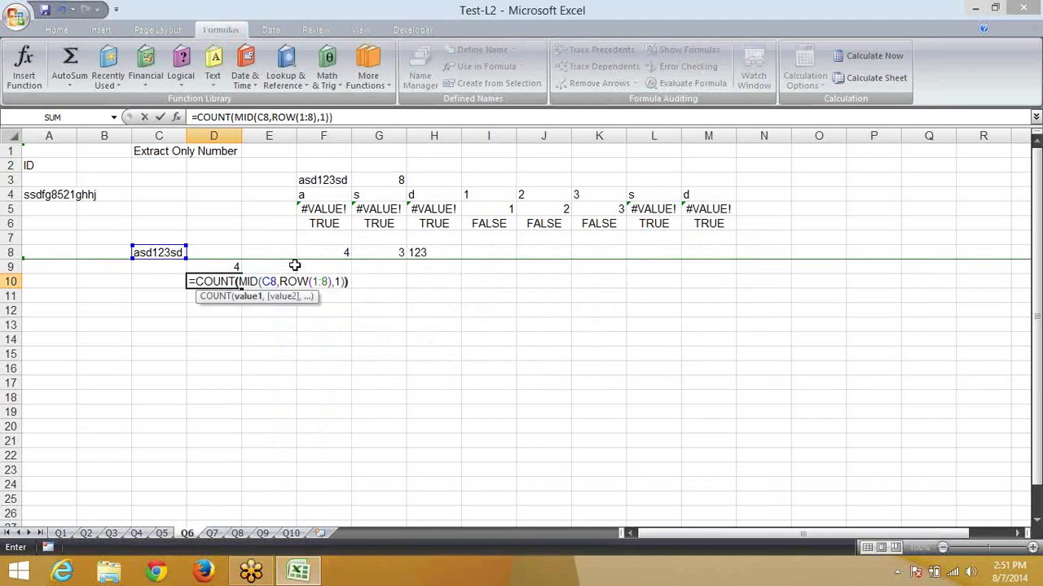
{"action": "key", "text": "BackSpace"}
{"action": "type", "text": "*"}
{"action": "type", "text": "1"}
{"action": "key", "text": "Return"}
{"action": "key", "text": "Return"}
{"action": "key", "text": "Up"}
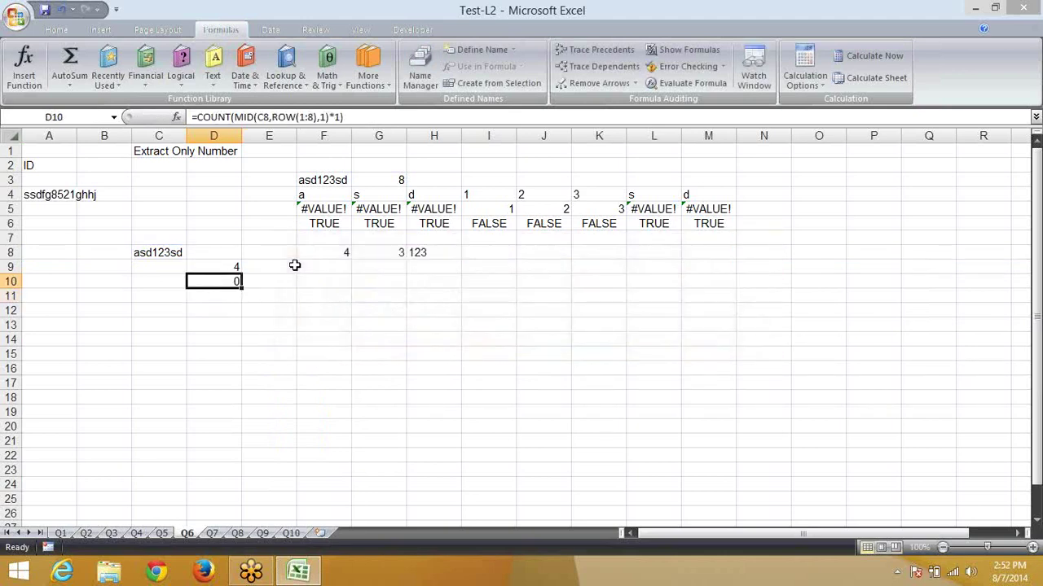
{"action": "key", "text": "F2"}
{"action": "key", "text": "ctrl+shift+Return"}
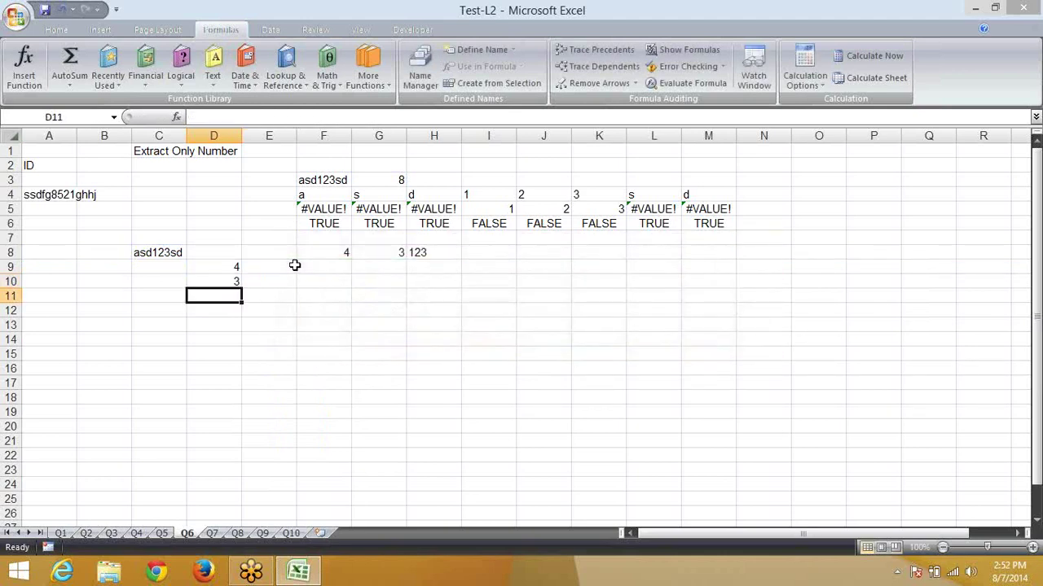
Enter =MID(C8,D9,D10) in D11 to extract 123 from asd123sd
{"action": "type", "text": "="}
{"action": "type", "text": "mid"}
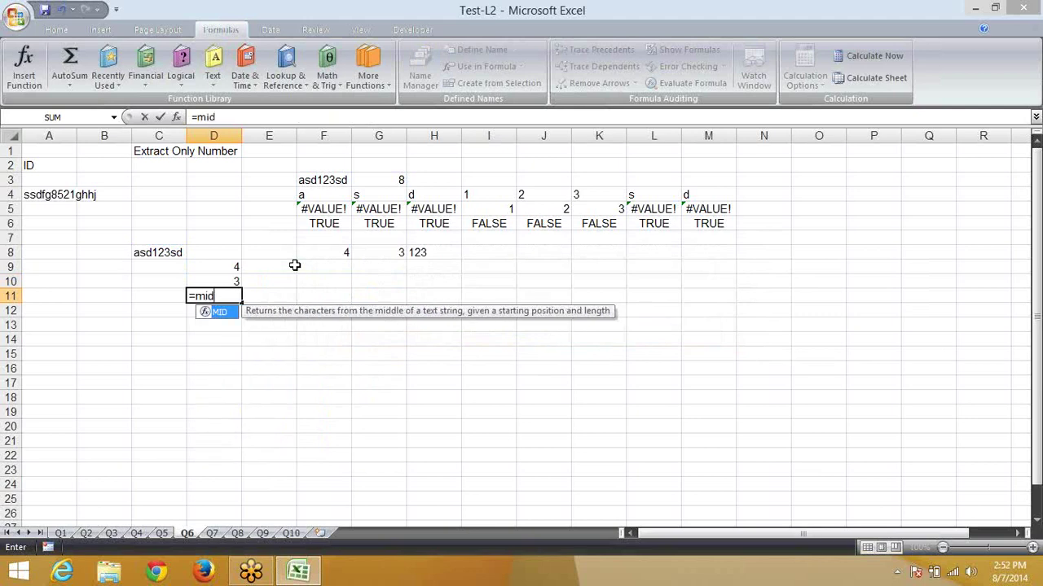
{"action": "key", "text": "Tab"}
{"action": "key", "text": "Left"}
{"action": "key", "text": "Up"}
{"action": "key", "text": "Up"}
{"action": "key", "text": "Up"}
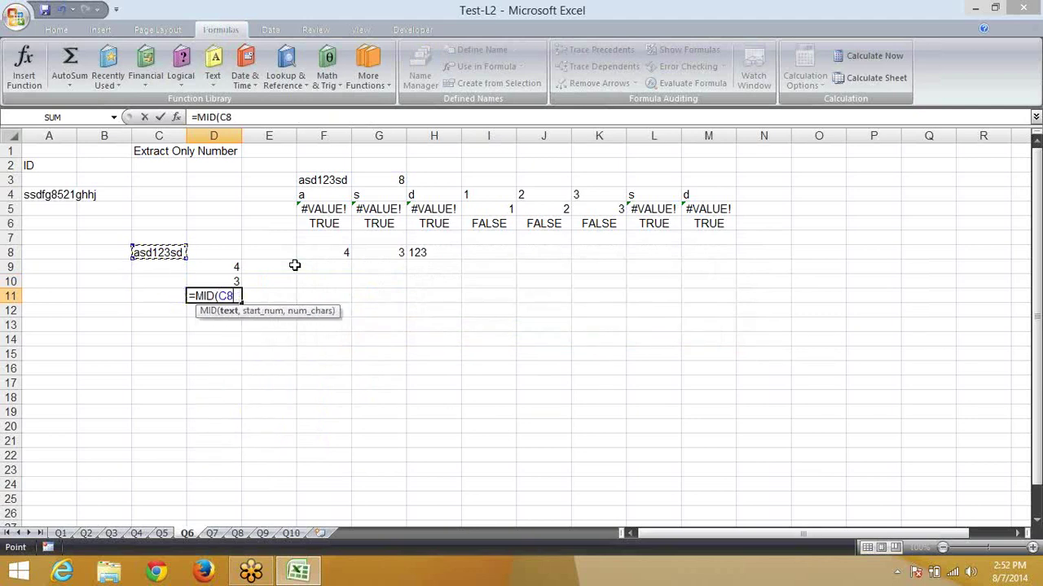
{"action": "type", "text": ","}
{"action": "key", "text": "Up"}
{"action": "key", "text": "Up"}
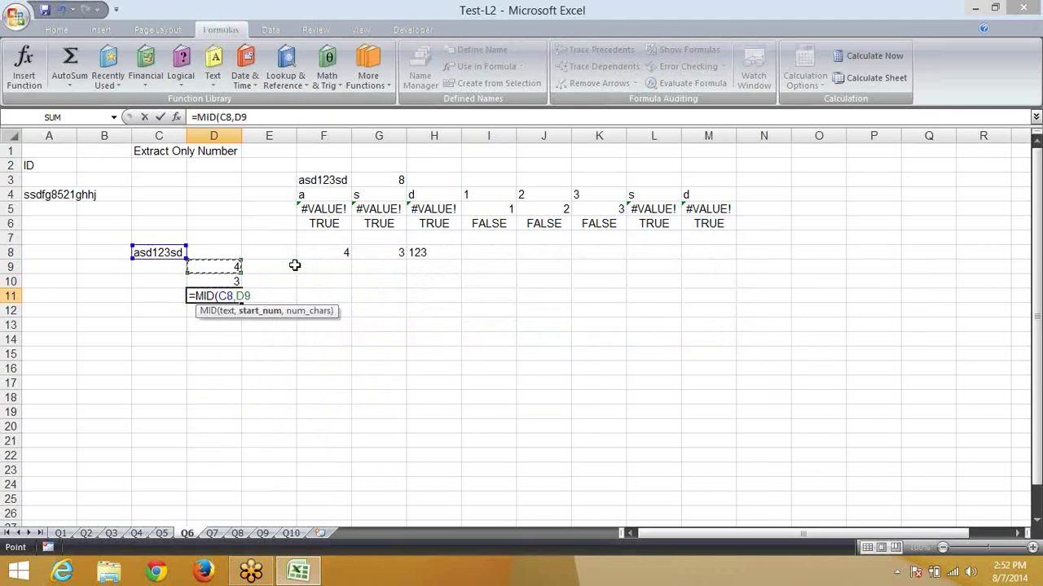
{"action": "type", "text": ","}
{"action": "key", "text": "Down"}
{"action": "key", "text": "Return"}
{"action": "key", "text": "Up"}
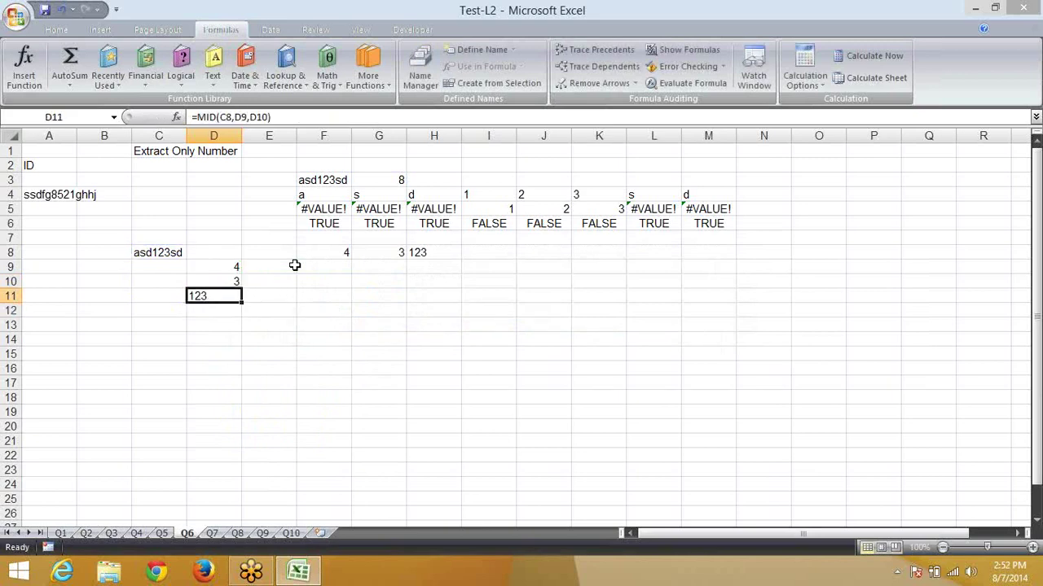
{"action": "key", "text": "Up"}
{"action": "key", "text": "Up"}
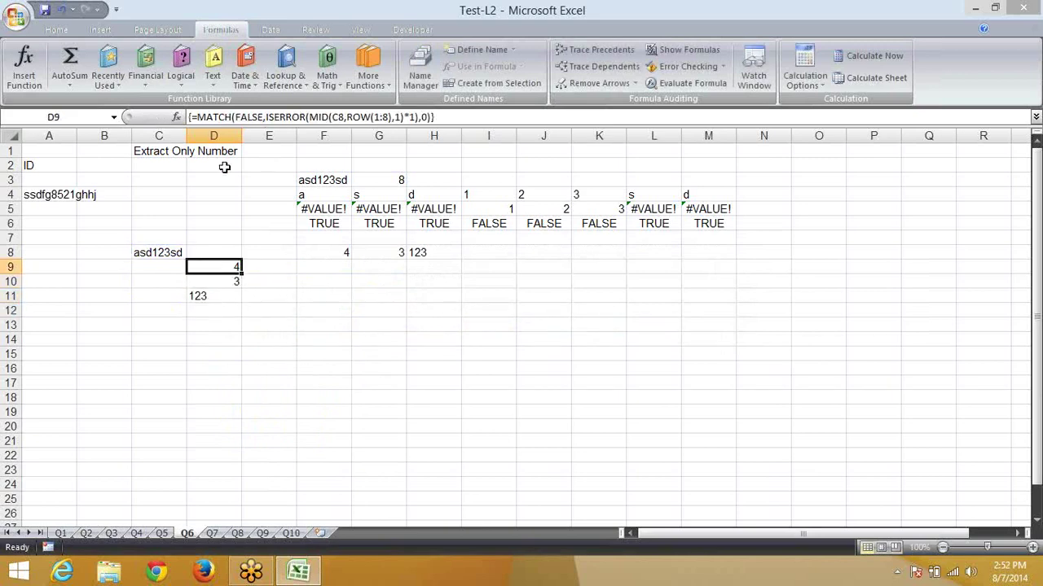
{"action": "left_click", "coordinate": [228, 295]}
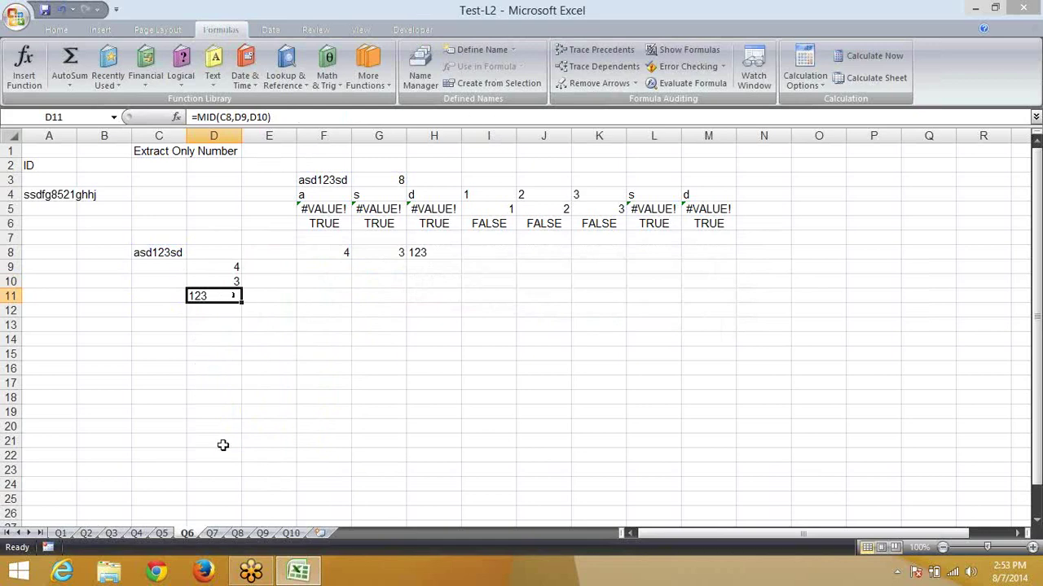
Switch to the Q7 sheet, review the Name/ID/Amt list and select D5
{"action": "left_click", "coordinate": [213, 533]}
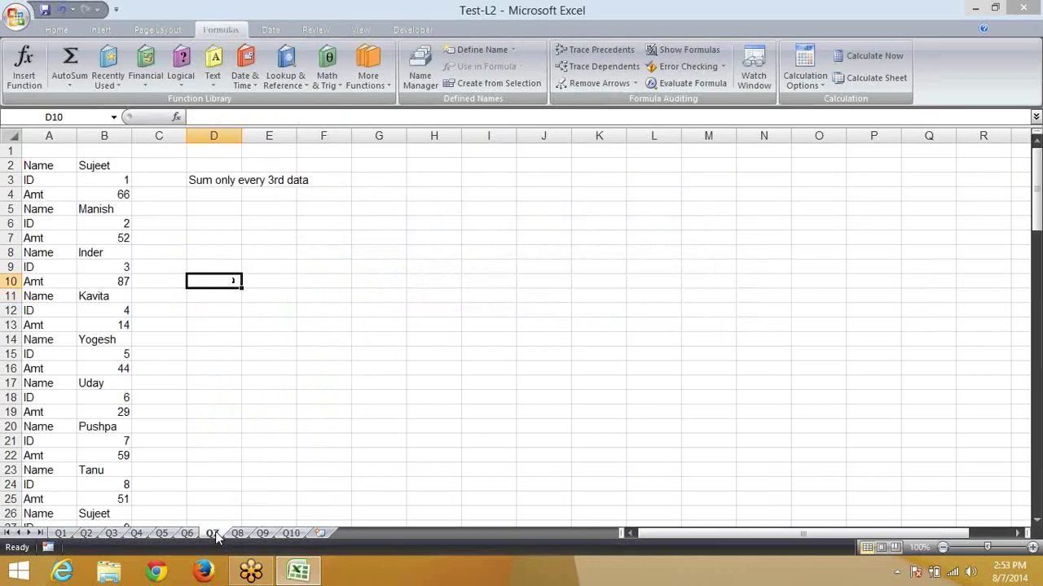
{"action": "left_click", "coordinate": [236, 184]}
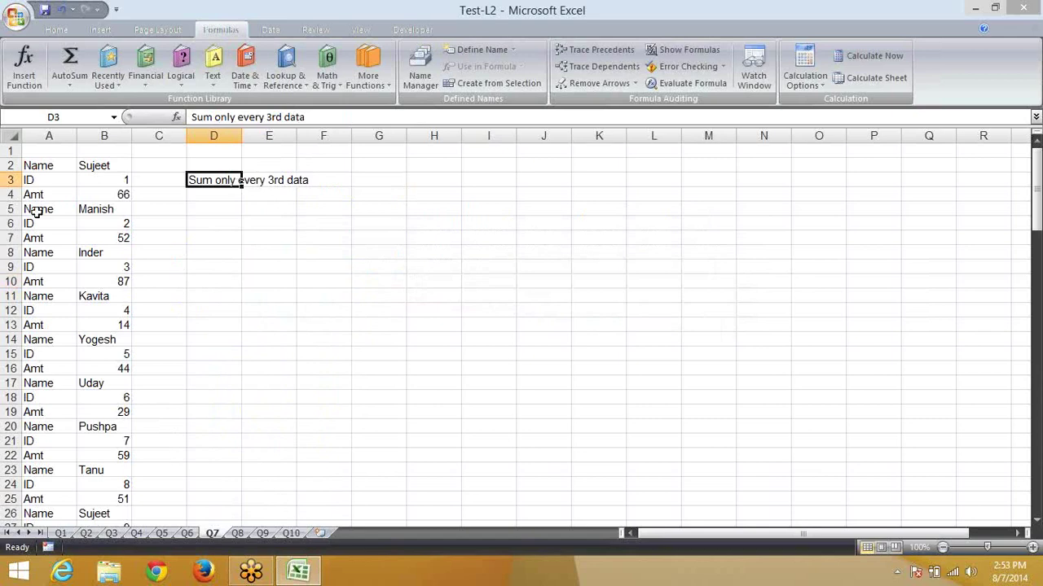
{"action": "left_click_drag", "start_coordinate": [41, 152], "coordinate": [31, 412]}
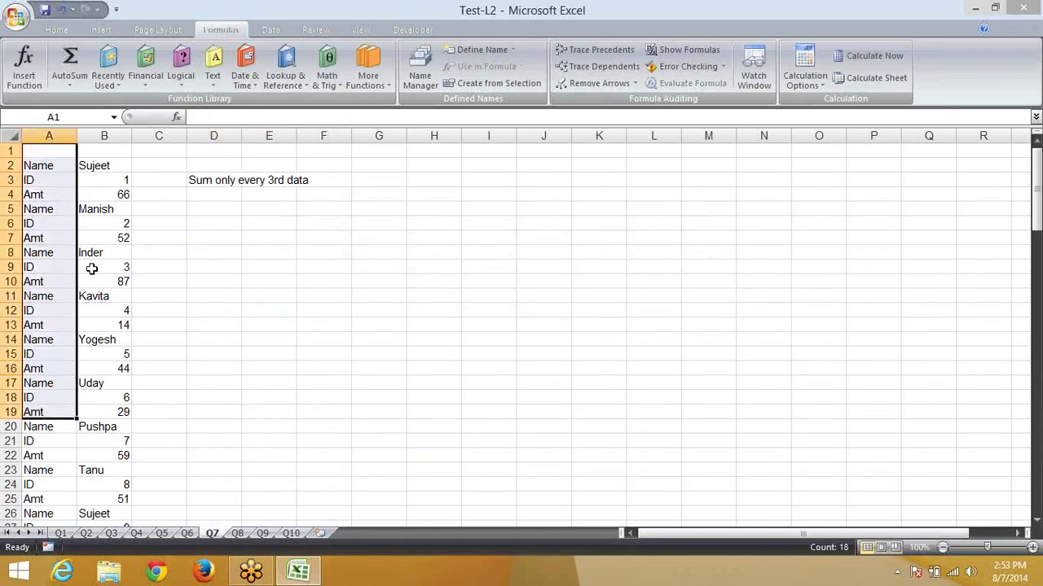
{"action": "left_click", "coordinate": [122, 170]}
{"action": "left_click", "coordinate": [111, 195]}
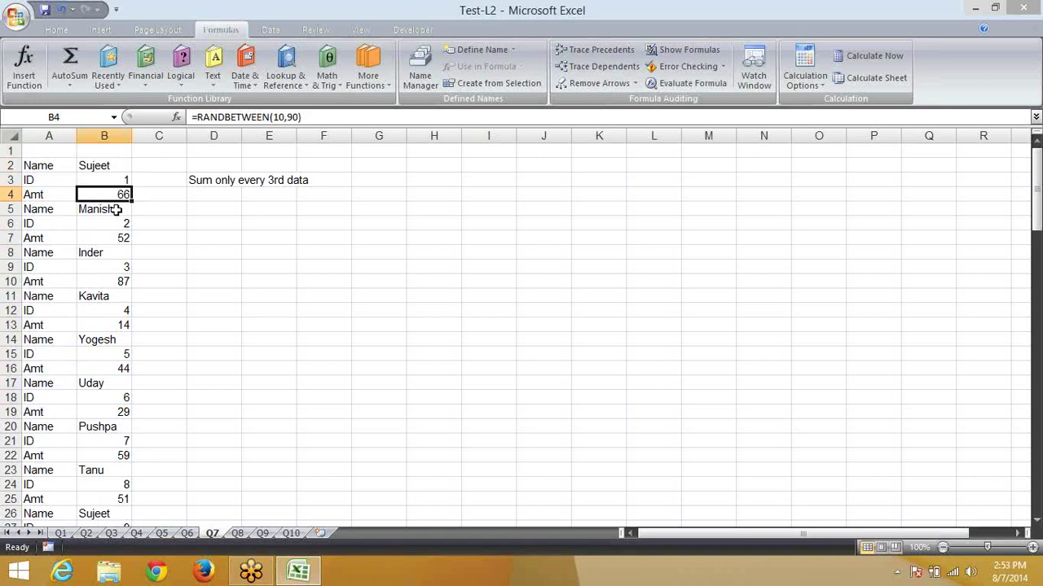
{"action": "key", "text": "Right"}
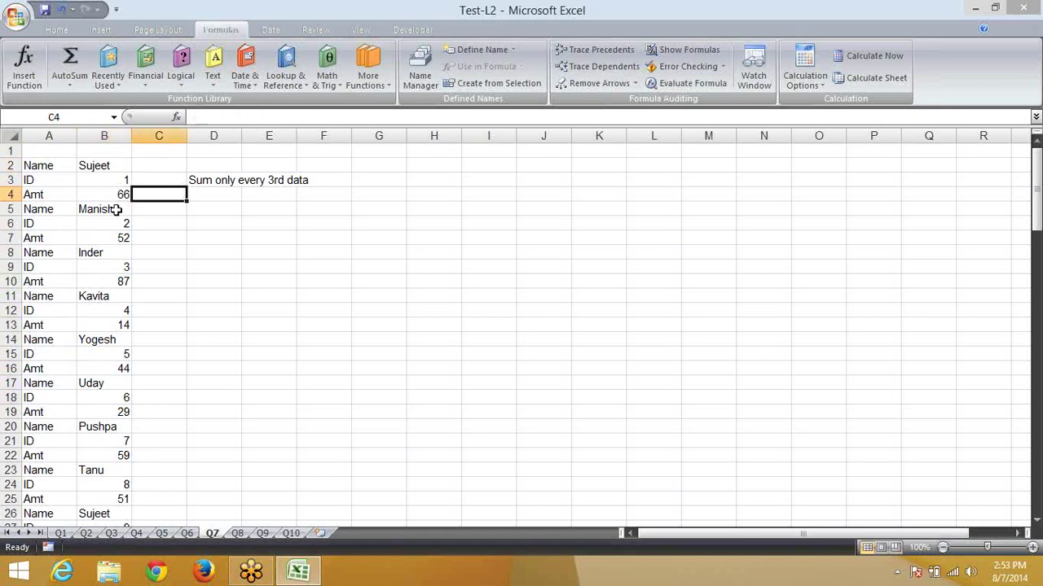
{"action": "key", "text": "Right"}
{"action": "key", "text": "Down"}
{"action": "key", "text": "Up"}
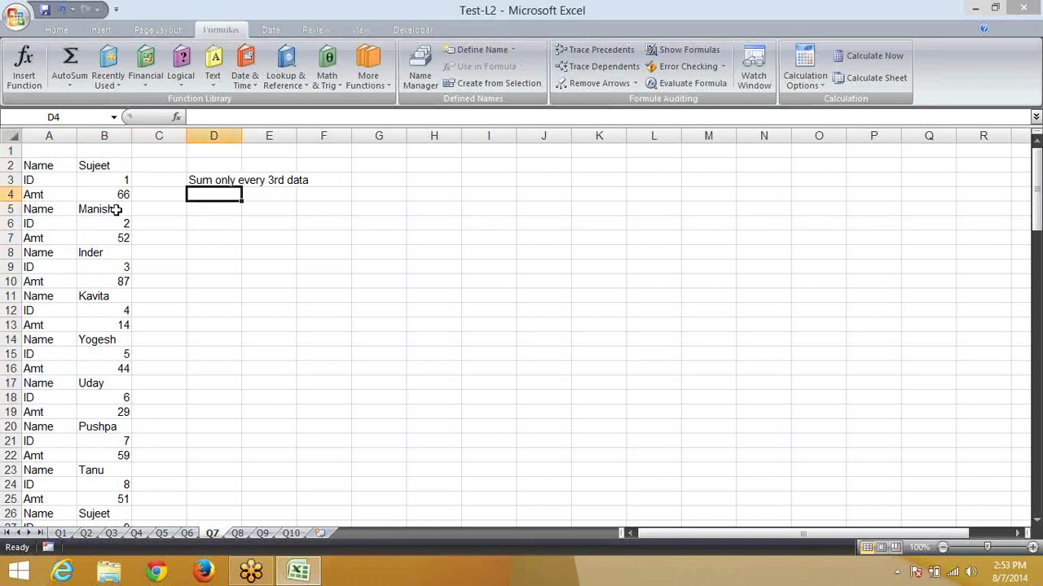
{"action": "key", "text": "Down"}
Type =SUM(IF(ROW(B2:B113)) in D5, picking the range with arrow keys
{"action": "type", "text": "=sum"}
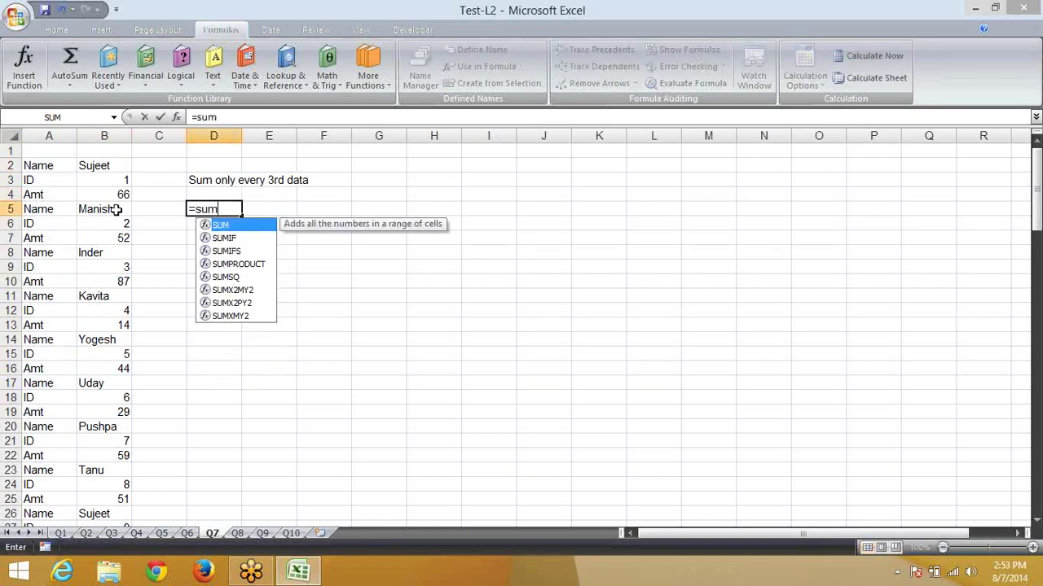
{"action": "key", "text": "Tab"}
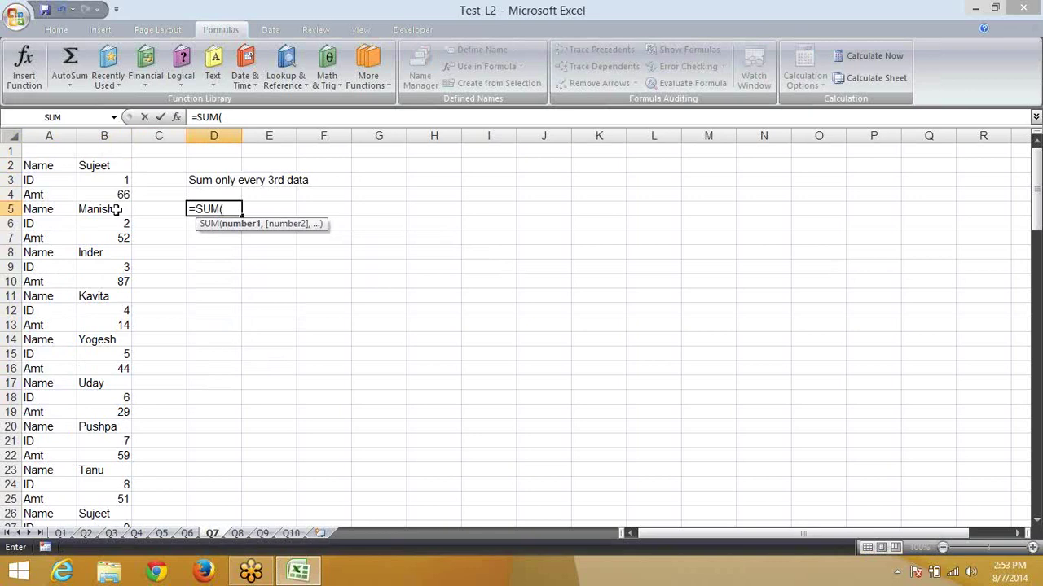
{"action": "type", "text": "if"}
{"action": "key", "text": "Tab"}
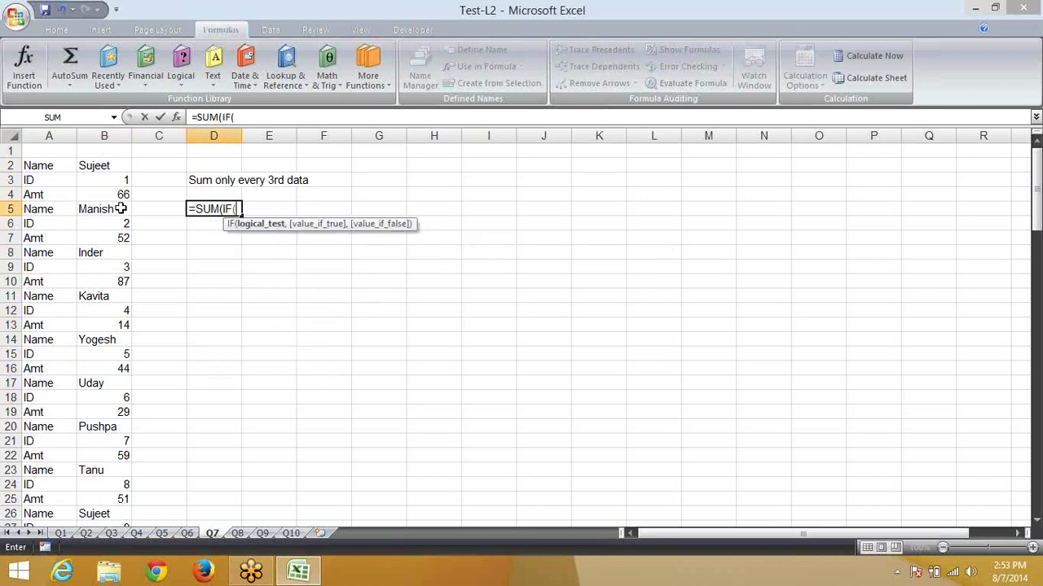
{"action": "type", "text": "row"}
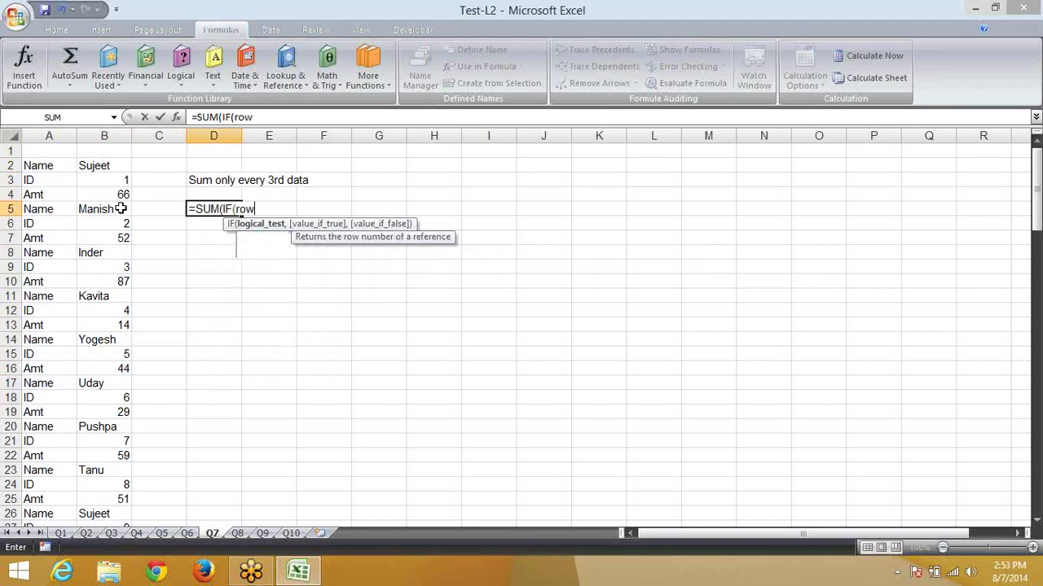
{"action": "key", "text": "Tab"}
{"action": "key", "text": "Left"}
{"action": "key", "text": "Up"}
{"action": "key", "text": "Up"}
{"action": "key", "text": "Left"}
{"action": "key", "text": "Up"}
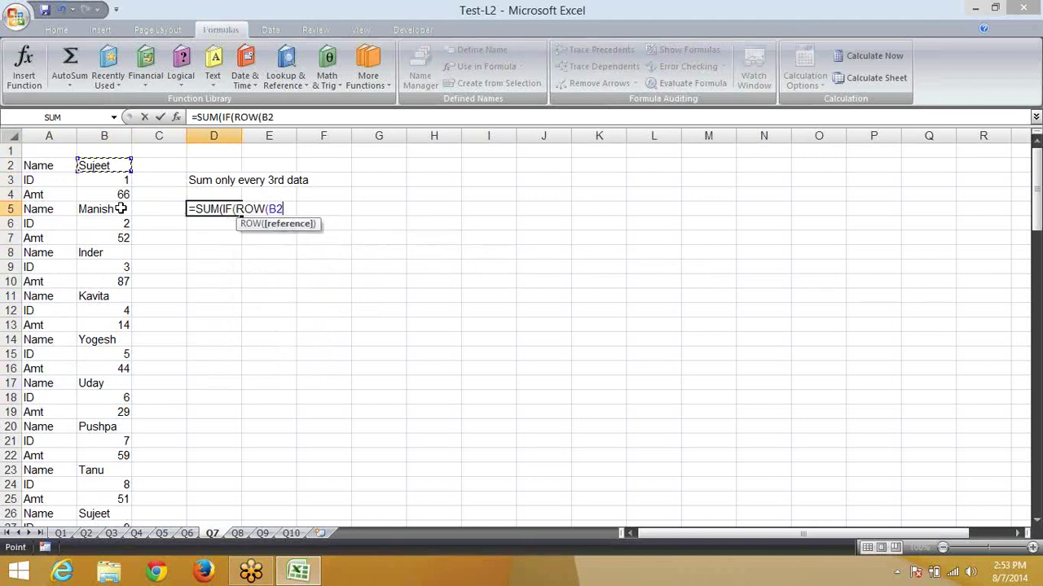
{"action": "key", "text": "ctrl+shift+Down"}
{"action": "type", "text": ")"}
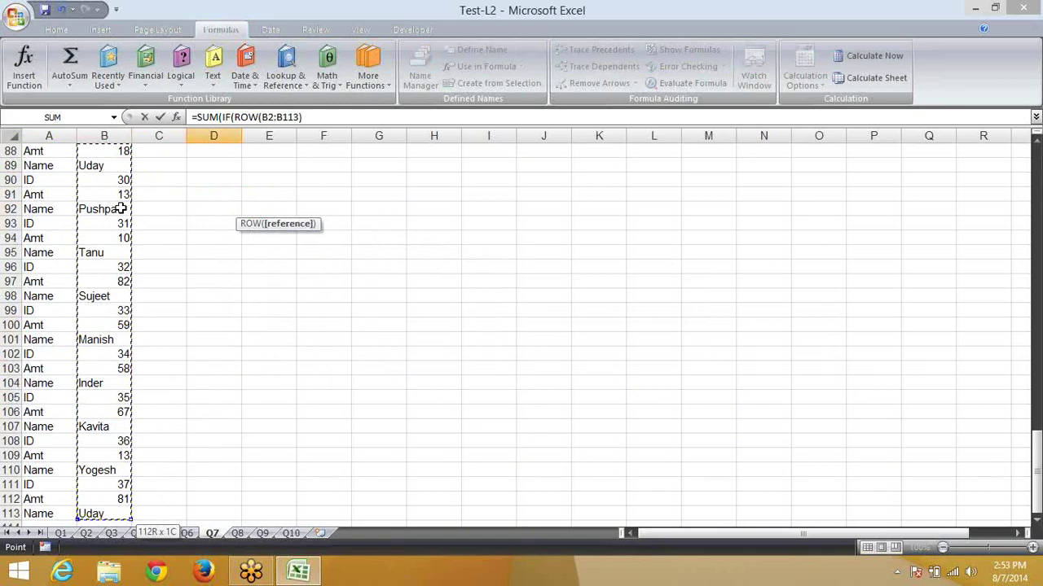
Wrap the ROW term as MOD(ROW(B2:B113),3)= inside IF, then cancel the unfinished formula
{"action": "left_click", "coordinate": [234, 117]}
{"action": "type", "text": "mod"}
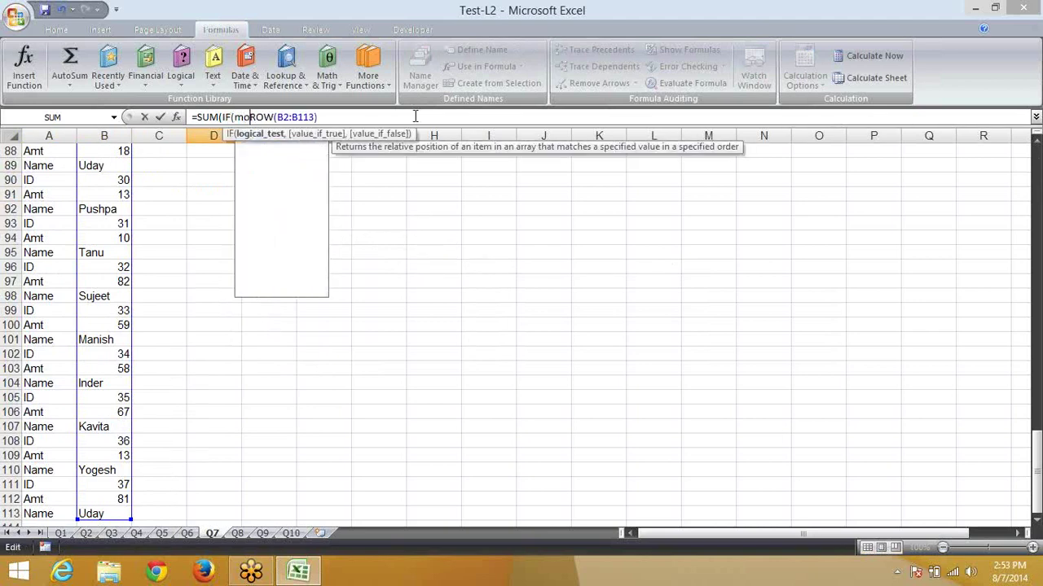
{"action": "key", "text": "Tab"}
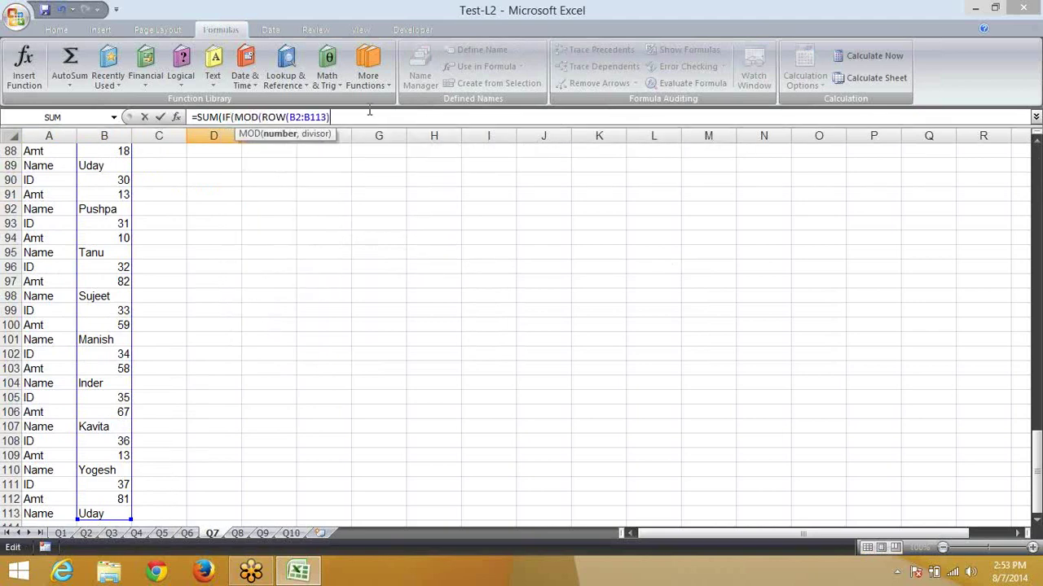
{"action": "type", "text": ",3"}
{"action": "type", "text": ")="}
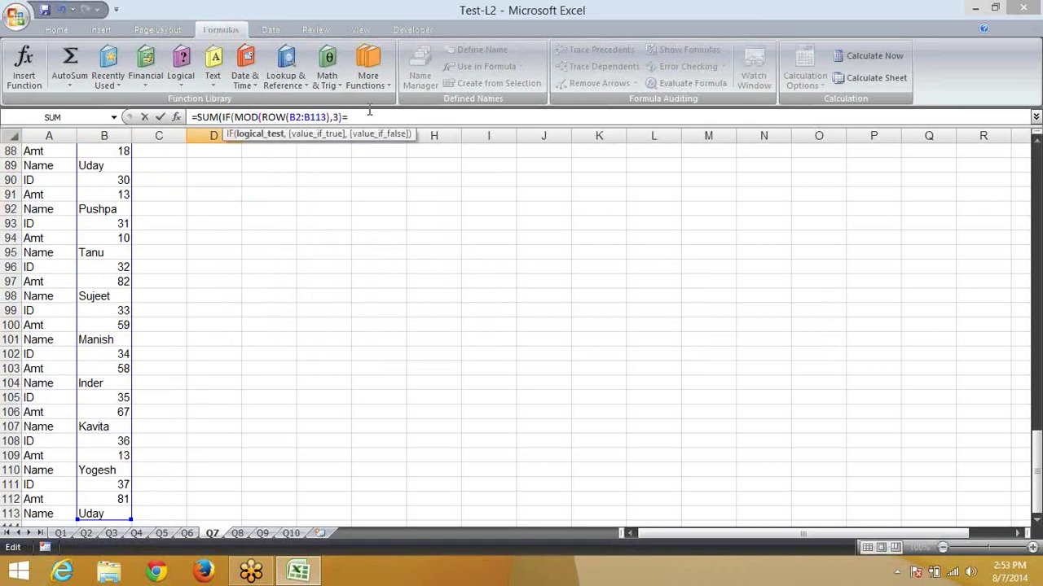
{"action": "key", "text": "Escape"}
Enter 1 in C2 and 2 in C3 to start a number series
{"action": "scroll", "coordinate": [367, 169], "scroll_direction": "up", "scroll_amount": 2}
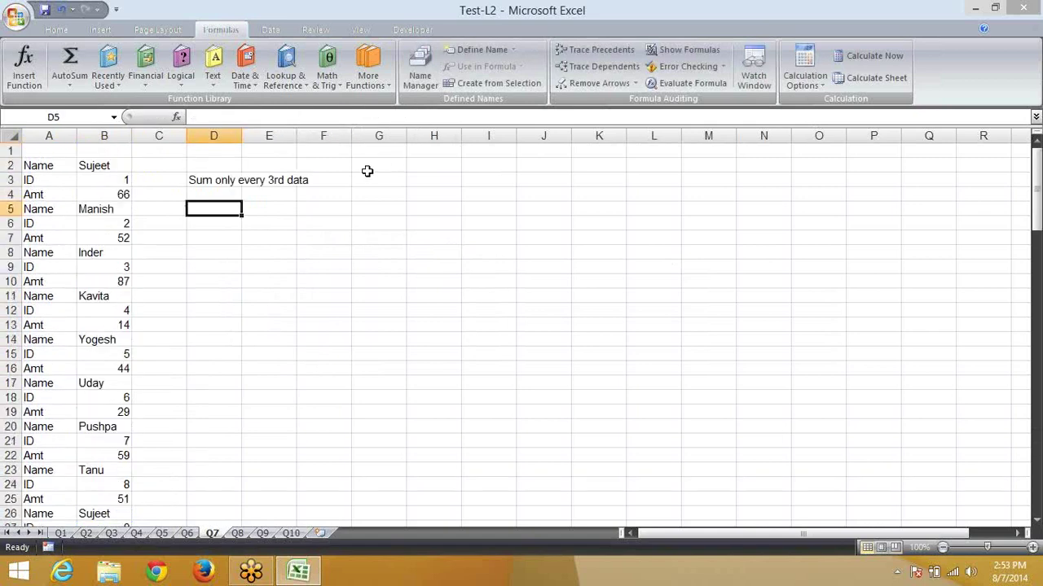
{"action": "left_click", "coordinate": [152, 166]}
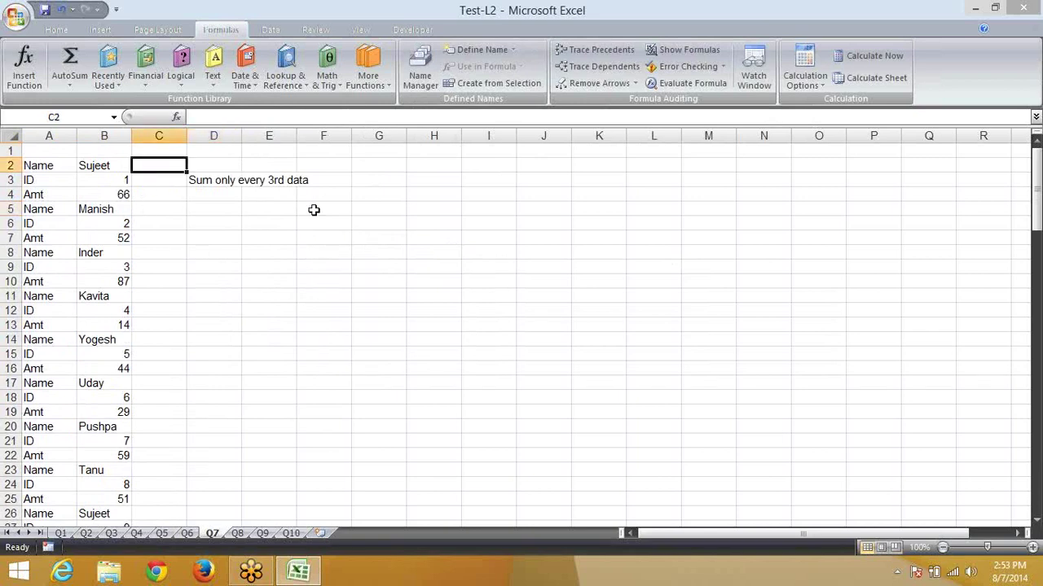
{"action": "type", "text": "1"}
{"action": "key", "text": "Return"}
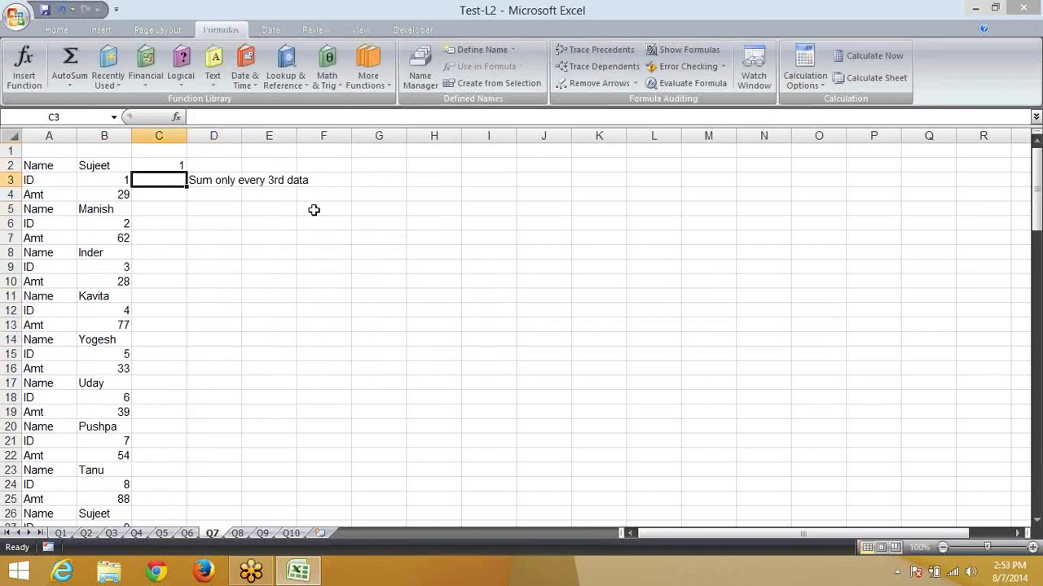
{"action": "type", "text": "2"}
{"action": "key", "text": "shift+Return"}
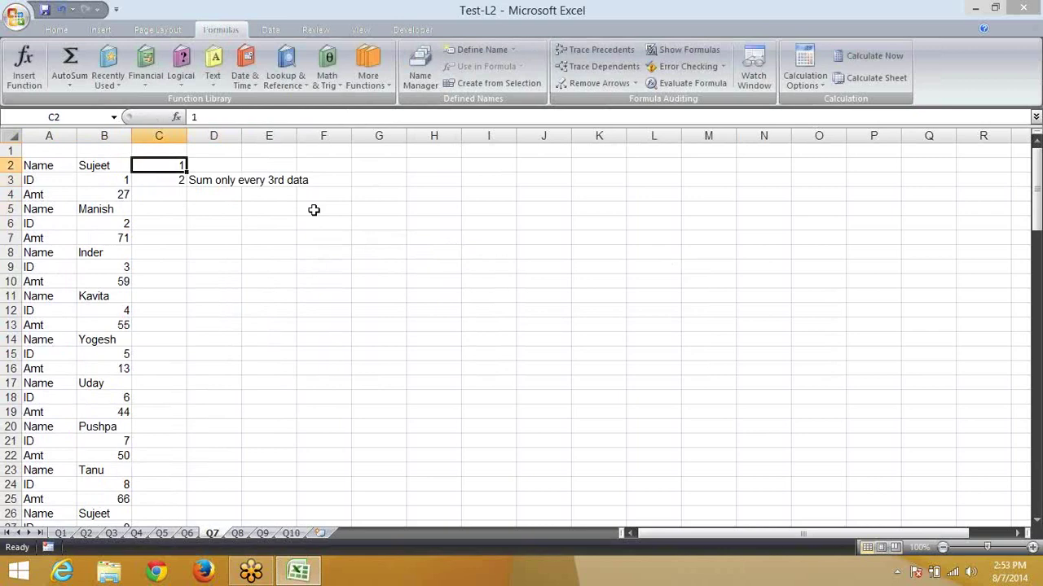
{"action": "key", "text": "shift+Down"}
Move the heading from D3 to D1 and fill the 1, 2 series down column C
{"action": "left_click", "coordinate": [199, 180]}
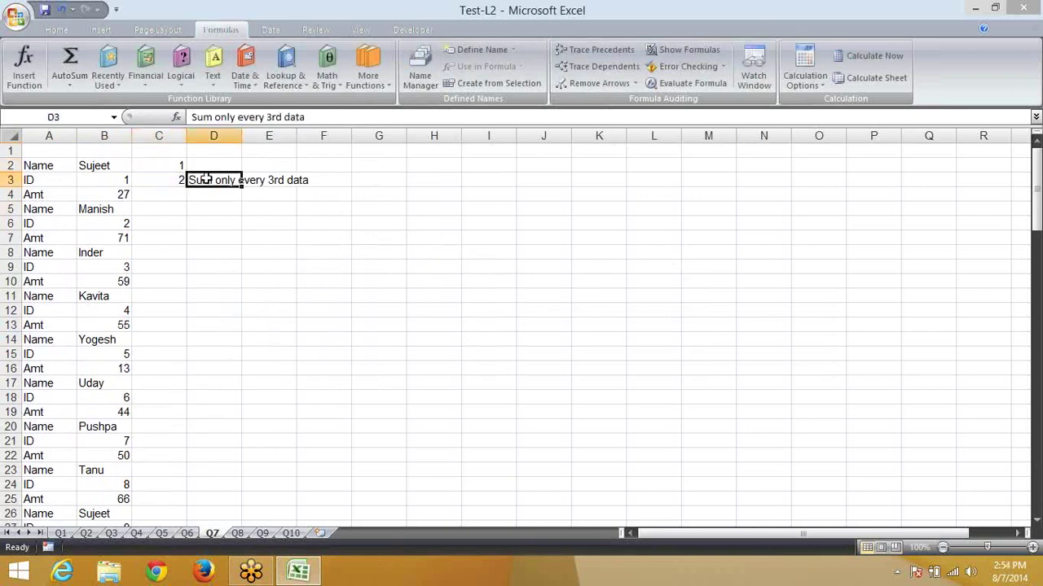
{"action": "left_click_drag", "start_coordinate": [207, 153], "coordinate": [209, 144]}
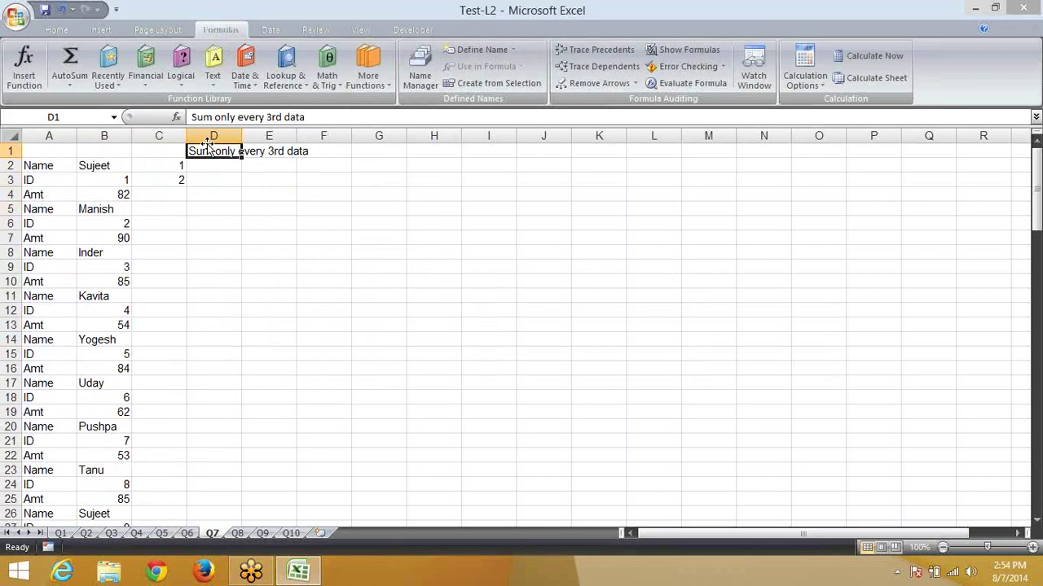
{"action": "left_click_drag", "start_coordinate": [181, 164], "coordinate": [184, 185]}
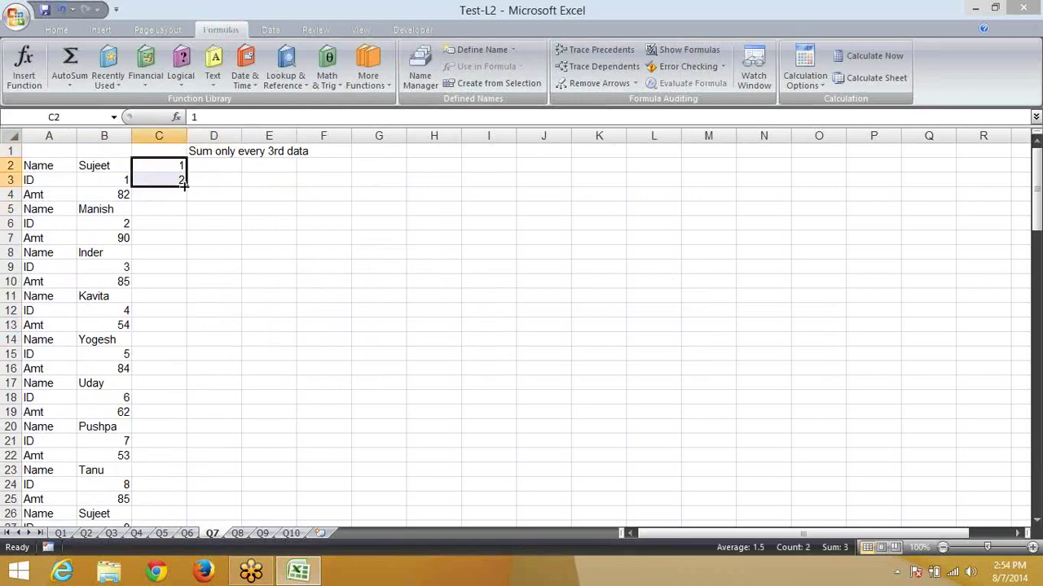
{"action": "double_click", "coordinate": [184, 185]}
Enter =MOD(C2,3) in D2 and copy it down column D
{"action": "left_click", "coordinate": [203, 167]}
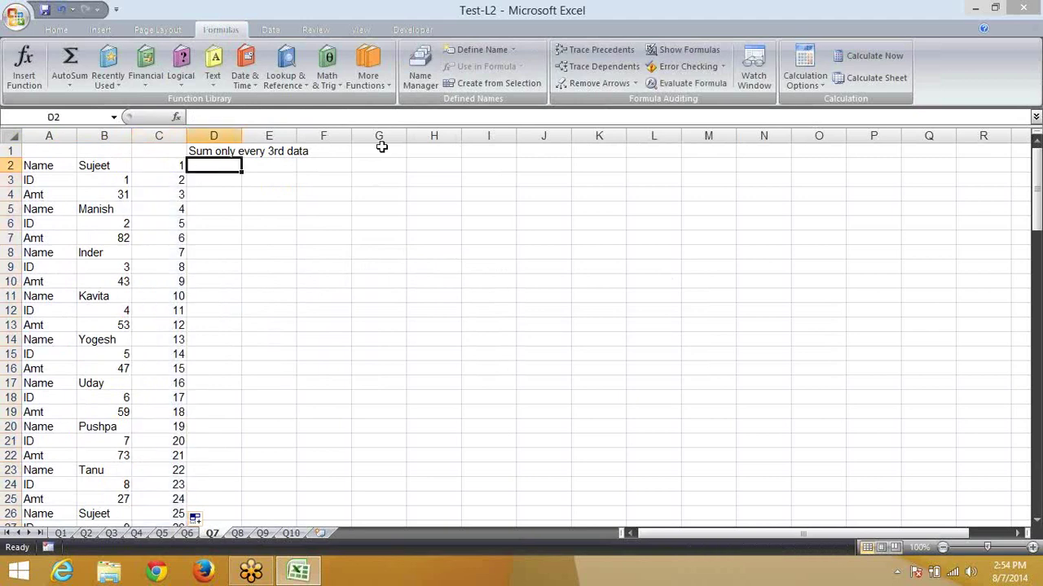
{"action": "type", "text": "=mod"}
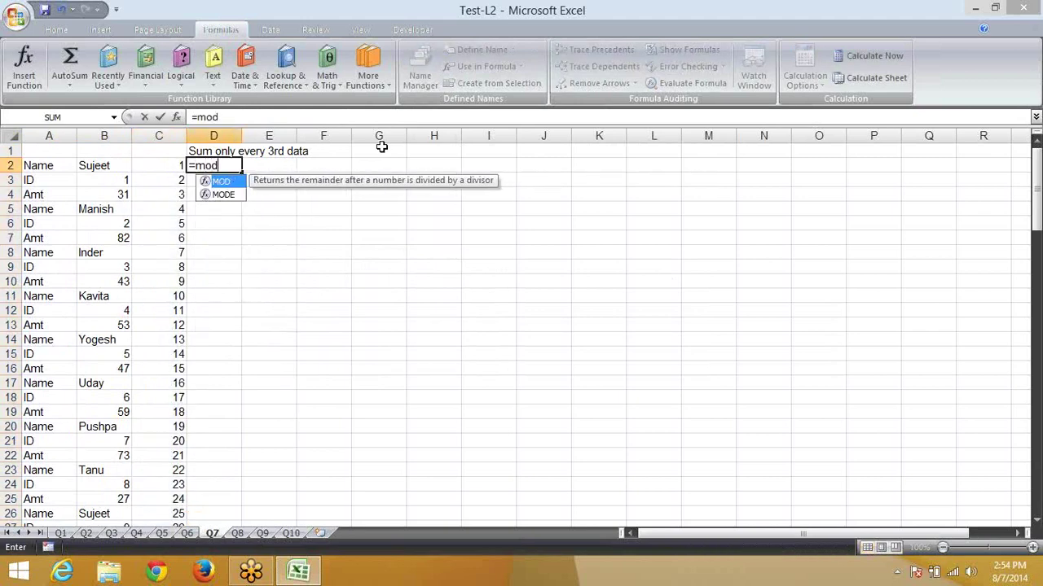
{"action": "key", "text": "Tab"}
{"action": "key", "text": "Left"}
{"action": "type", "text": ",3"}
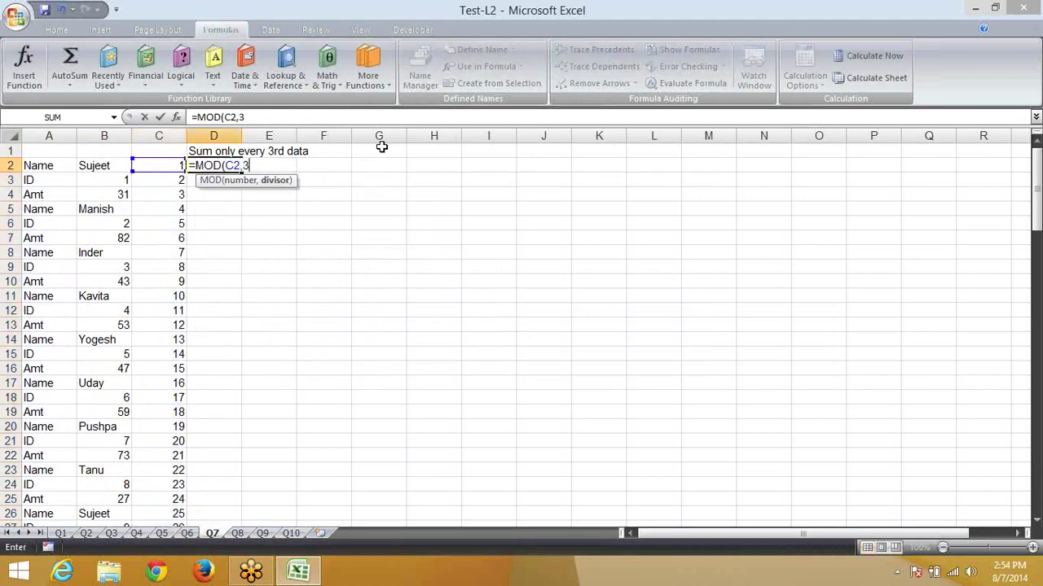
{"action": "key", "text": "Return"}
{"action": "left_click", "coordinate": [215, 167]}
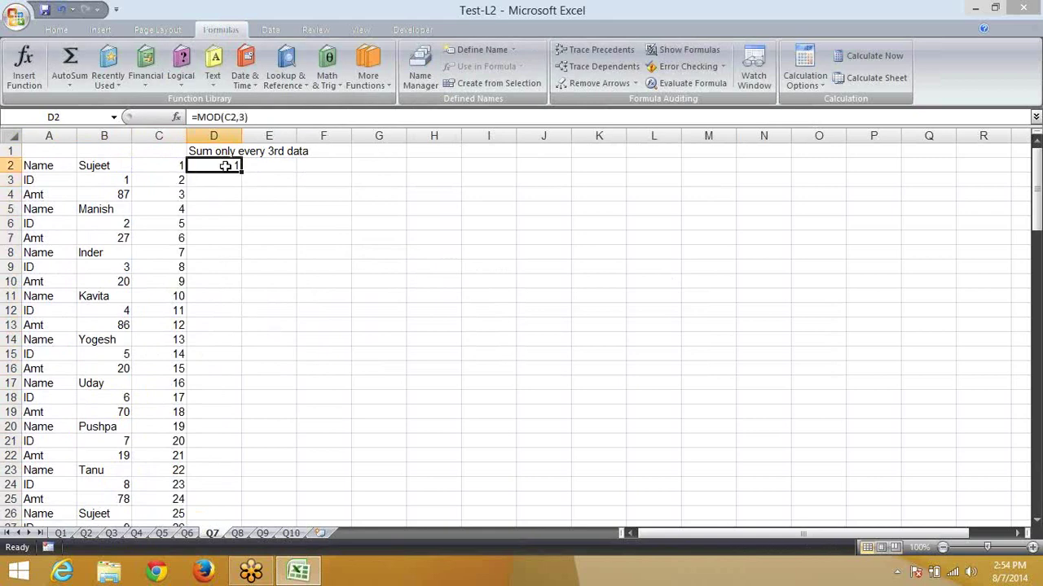
{"action": "double_click", "coordinate": [239, 173]}
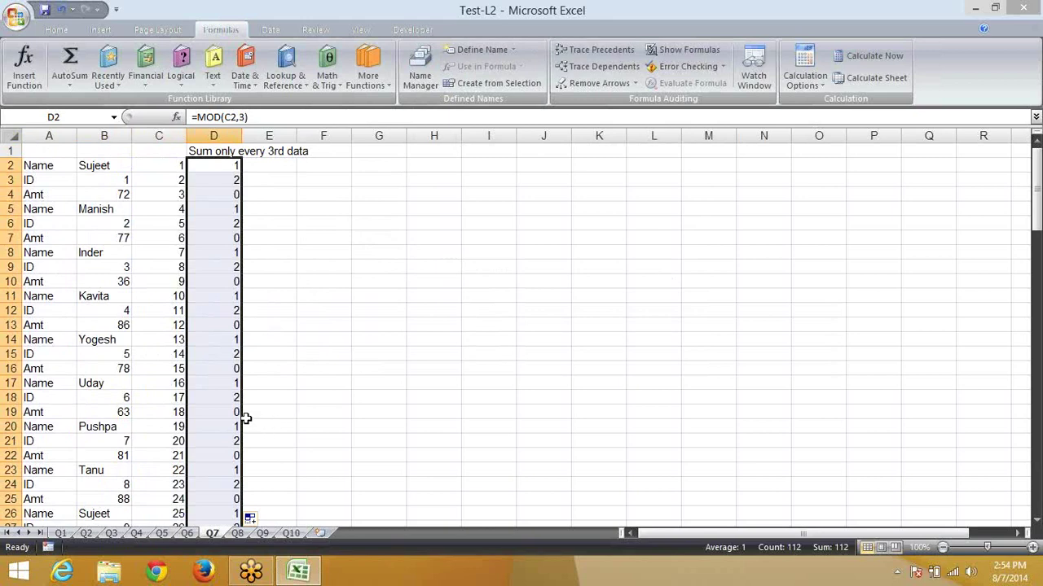
{"action": "key", "text": "Down"}
{"action": "key", "text": "Down"}
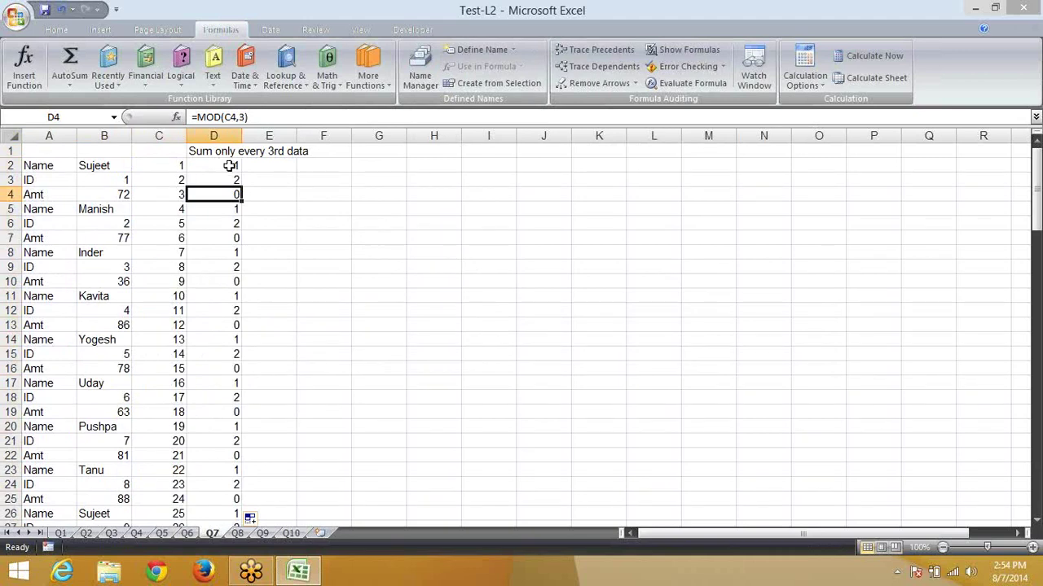
Start an =IF( formula in E2
{"action": "left_click", "coordinate": [259, 163]}
{"action": "type", "text": "="}
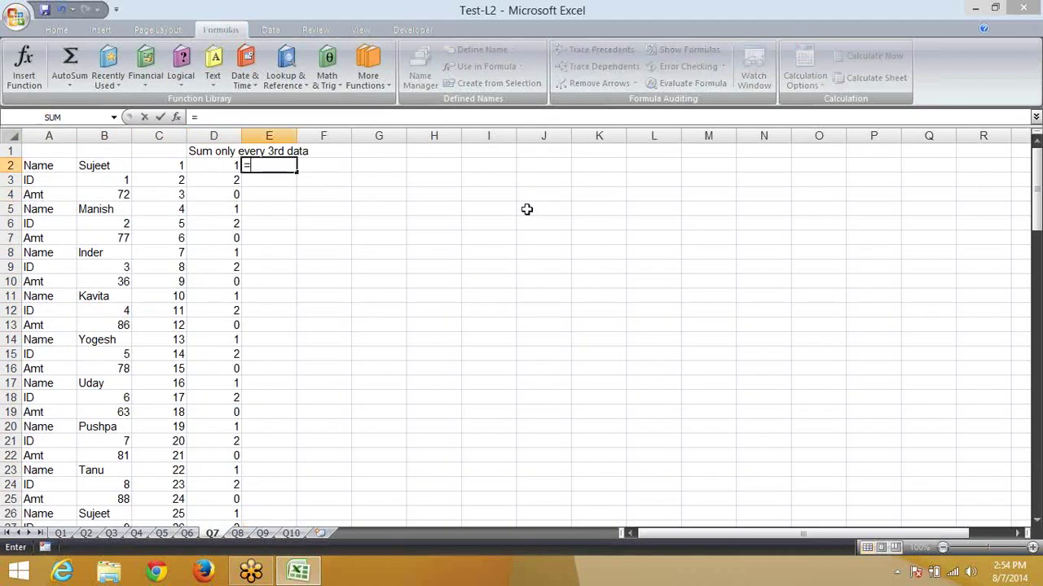
{"action": "type", "text": "IF("}
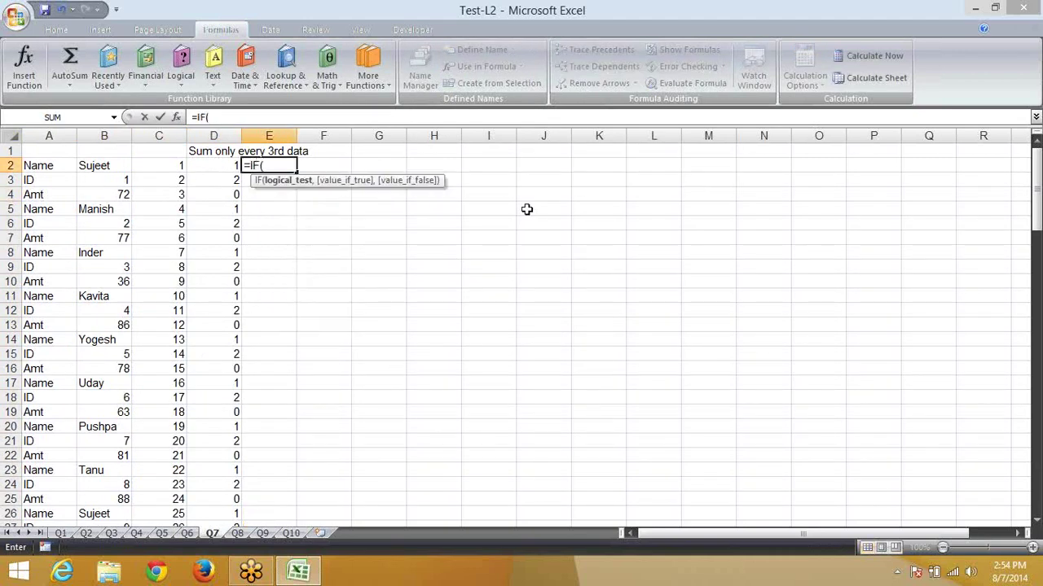
{"action": "key", "text": "Left"}
{"action": "key", "text": "Left"}
Complete E2's formula as =IF(D2=0,B2)
{"action": "key", "text": "Right"}
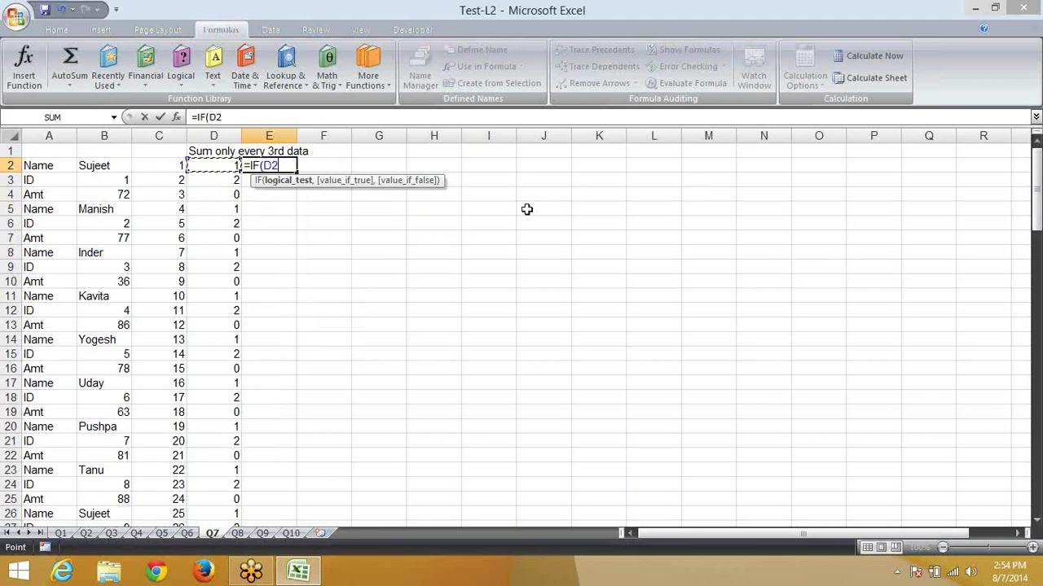
{"action": "type", "text": "=0,"}
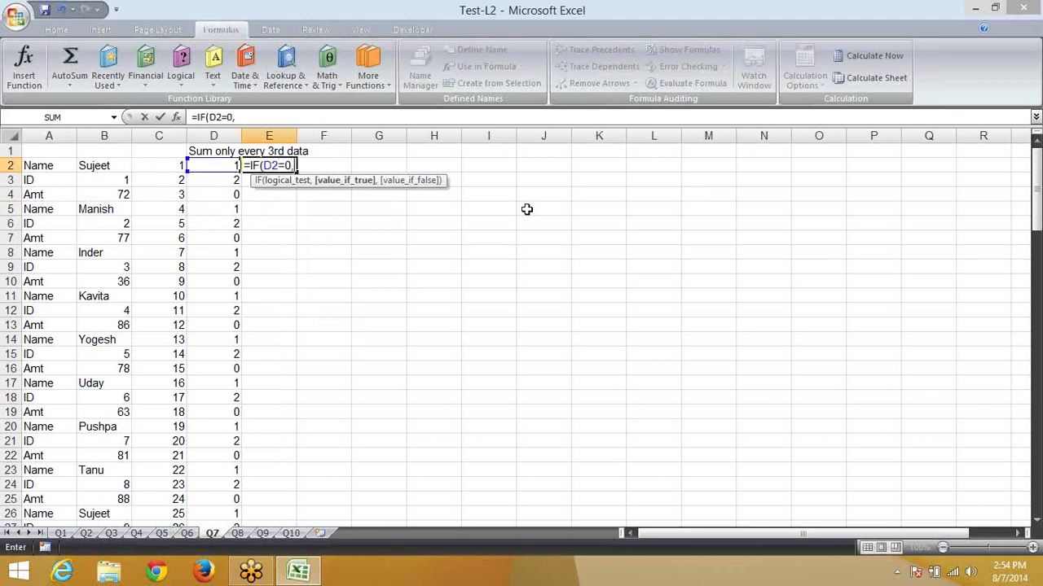
{"action": "key", "text": "Left"}
{"action": "key", "text": "Left"}
{"action": "key", "text": "Left"}
{"action": "type", "text": ","}
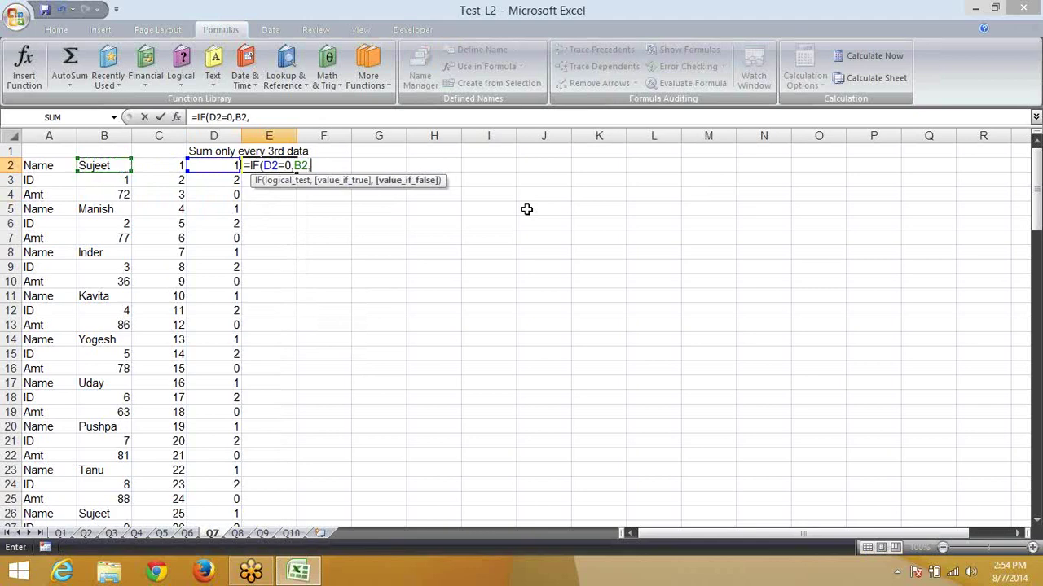
{"action": "key", "text": "BackSpace"}
{"action": "key", "text": "Return"}
{"action": "key", "text": "Left"}
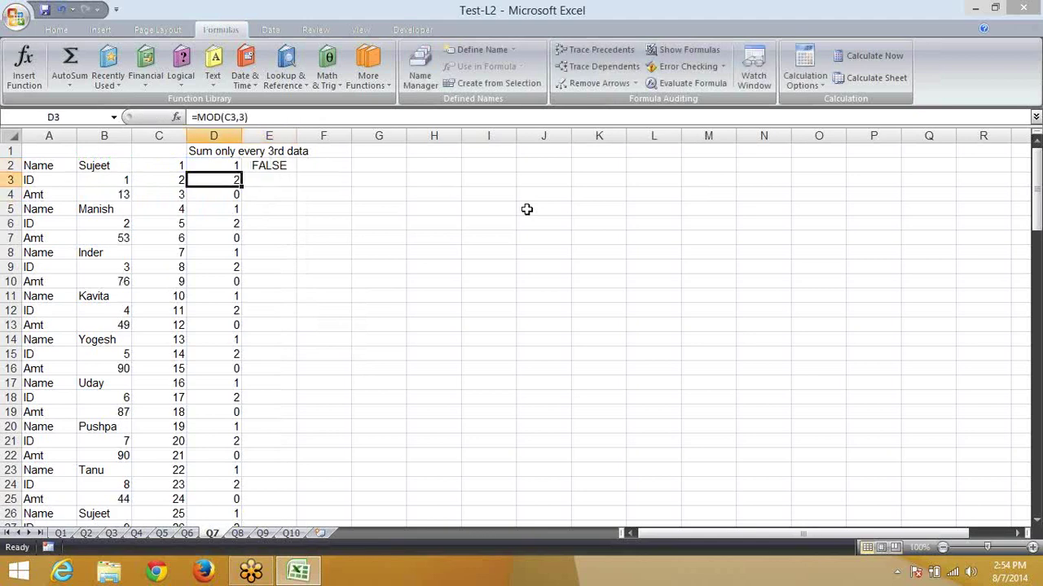
Fill =IF(D2=0,B2) down E2:E113, showing every third amount and FALSE elsewhere
{"action": "key", "text": "ctrl+Down"}
{"action": "key", "text": "Right"}
{"action": "key", "text": "ctrl+shift+Up"}
{"action": "key", "text": "ctrl+d"}
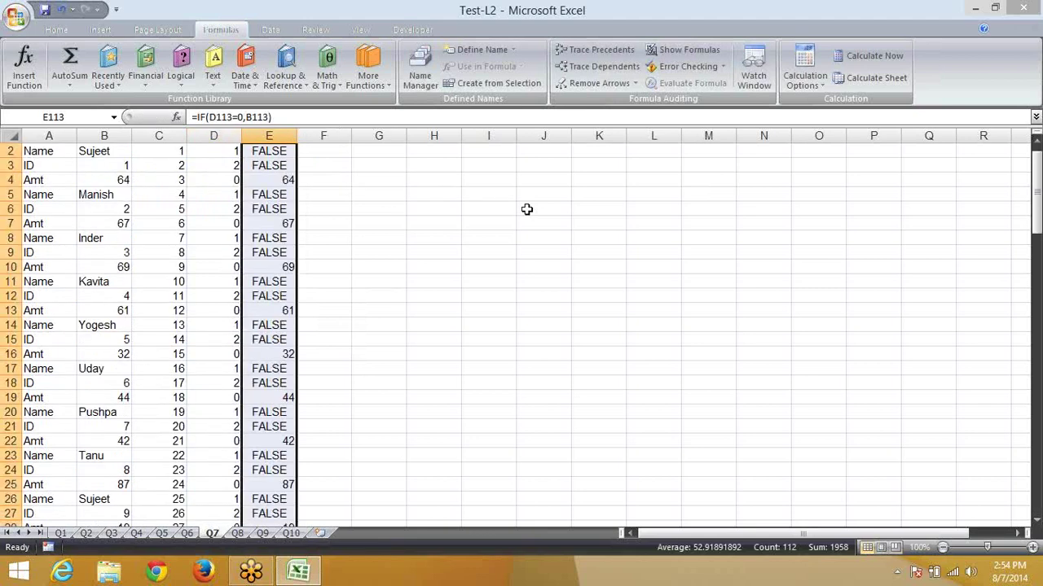
{"action": "key", "text": "ctrl+Up"}
{"action": "key", "text": "Up"}
{"action": "key", "text": "Down"}
{"action": "key", "text": "Right"}
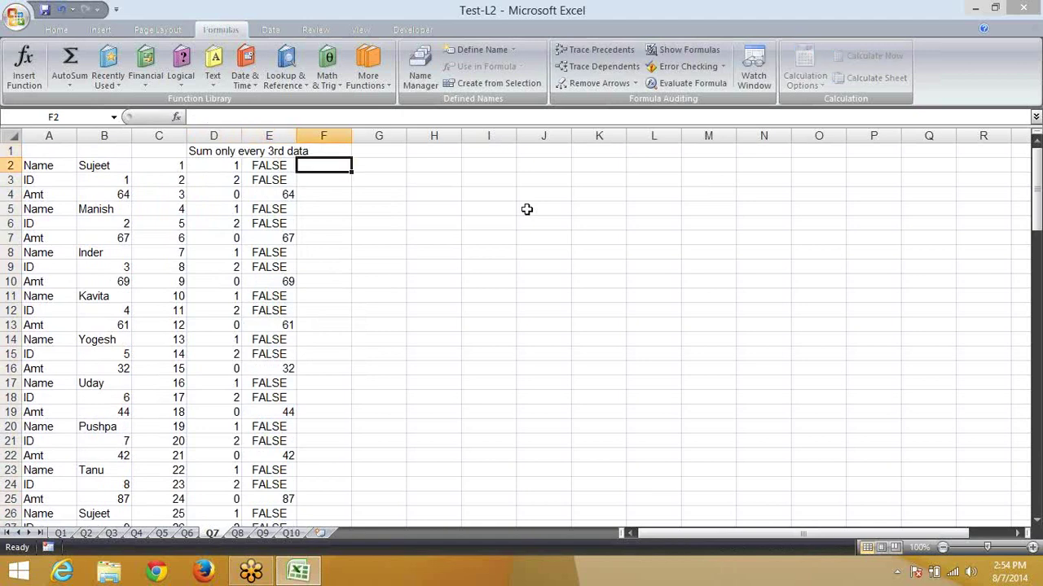
Enter =SUM(E2:E113) in F2 to total the picked-out amounts
{"action": "type", "text": "=sum"}
{"action": "key", "text": "Tab"}
{"action": "key", "text": "Left"}
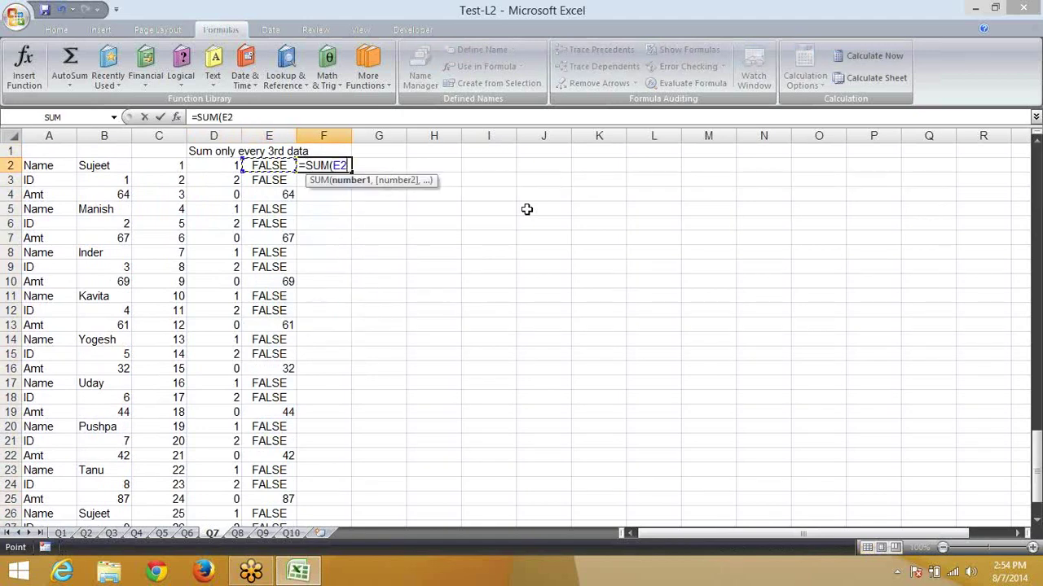
{"action": "key", "text": "ctrl+shift+Down"}
{"action": "key", "text": "shift+Return"}
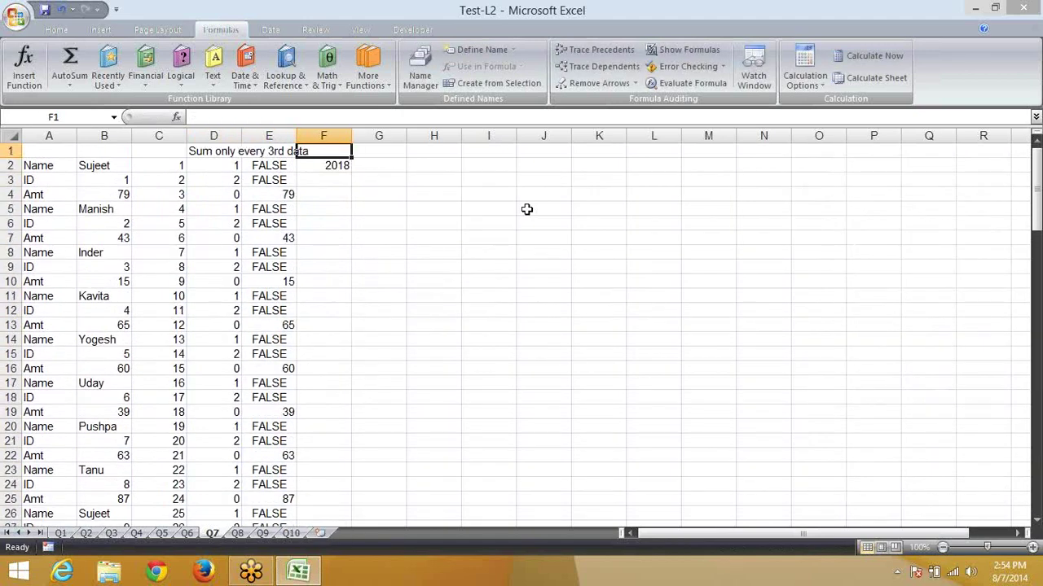
{"action": "key", "text": "Down"}
Recalculate with F9 and insert two blank rows above the data at row 2
{"action": "key", "text": "shift+space"}
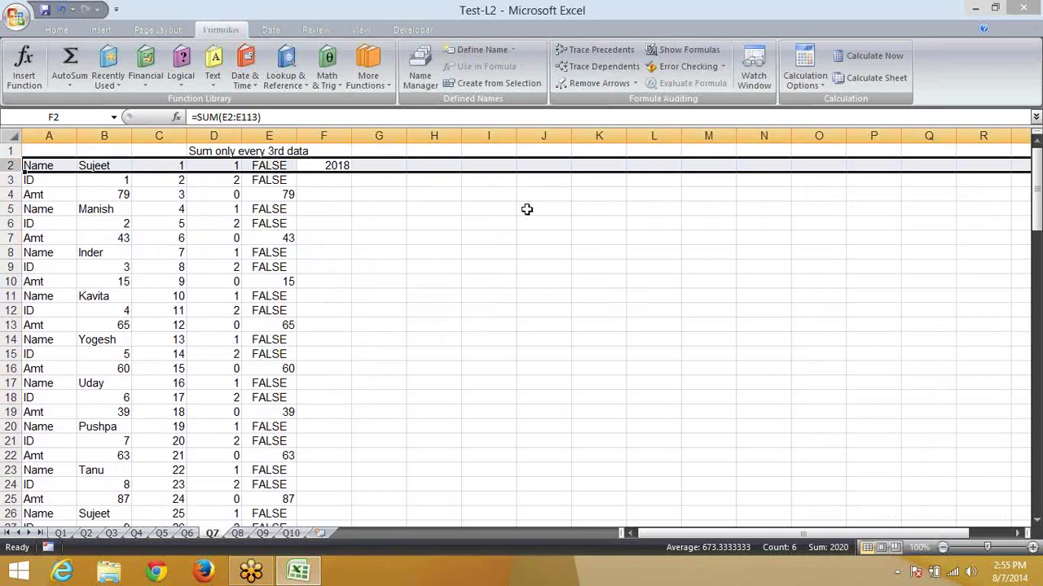
{"action": "key", "text": "F9"}
{"action": "key", "text": "F9"}
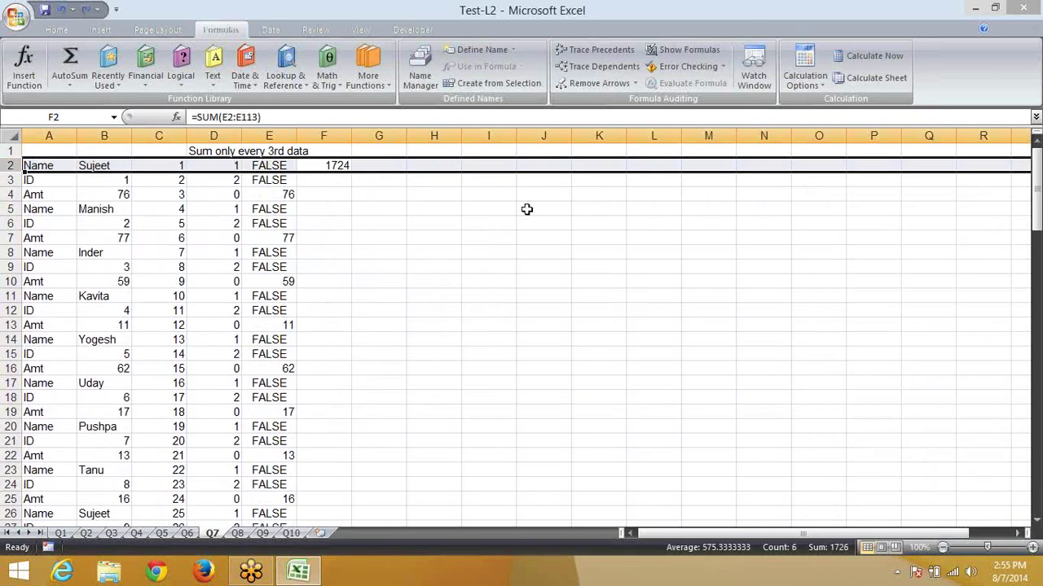
{"action": "key", "text": "ctrl+z"}
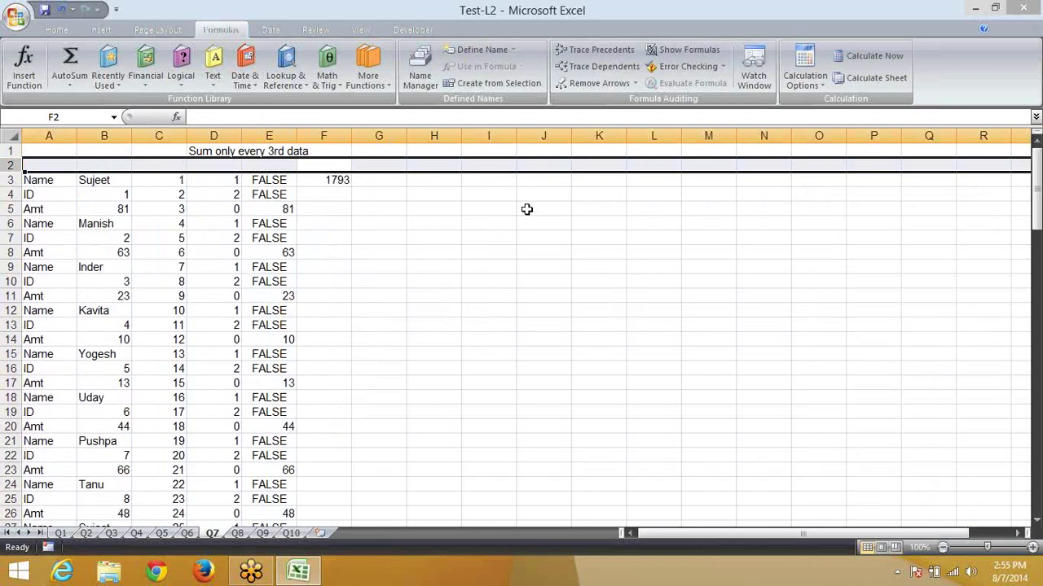
{"action": "key", "text": "ctrl+z"}
{"action": "key", "text": "Left"}
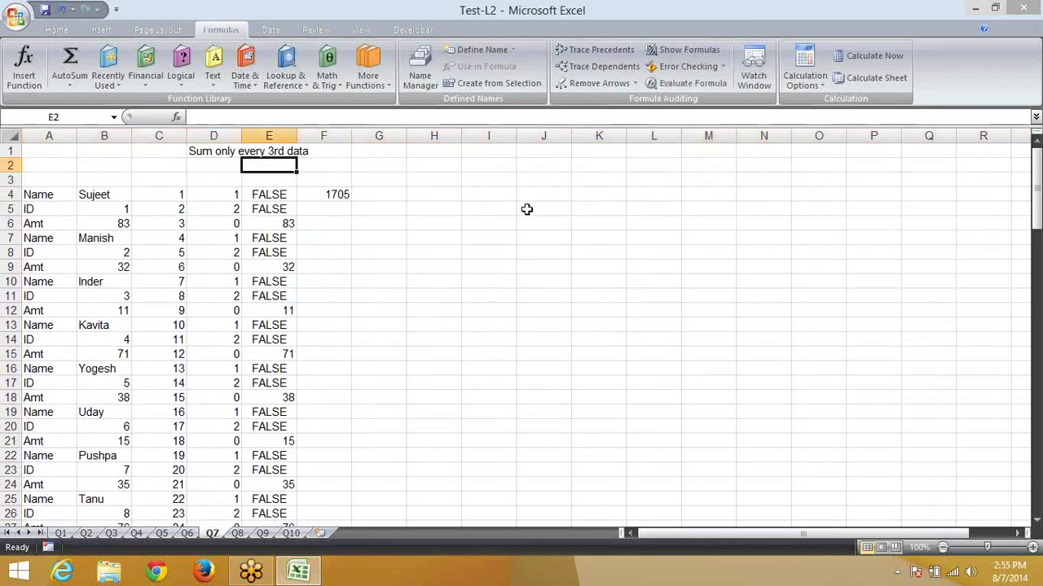
{"action": "key", "text": "Left"}
Type =SUM(IF(MOD(ROW(B4:B115)) in D2, fixing a mistyped reference
{"action": "type", "text": "="}
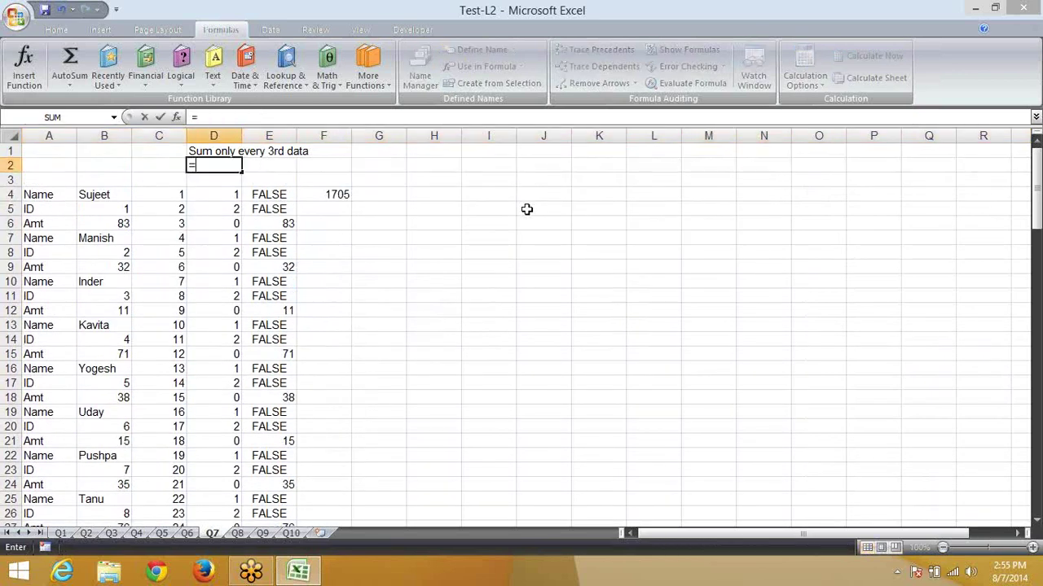
{"action": "type", "text": "SUM(I"}
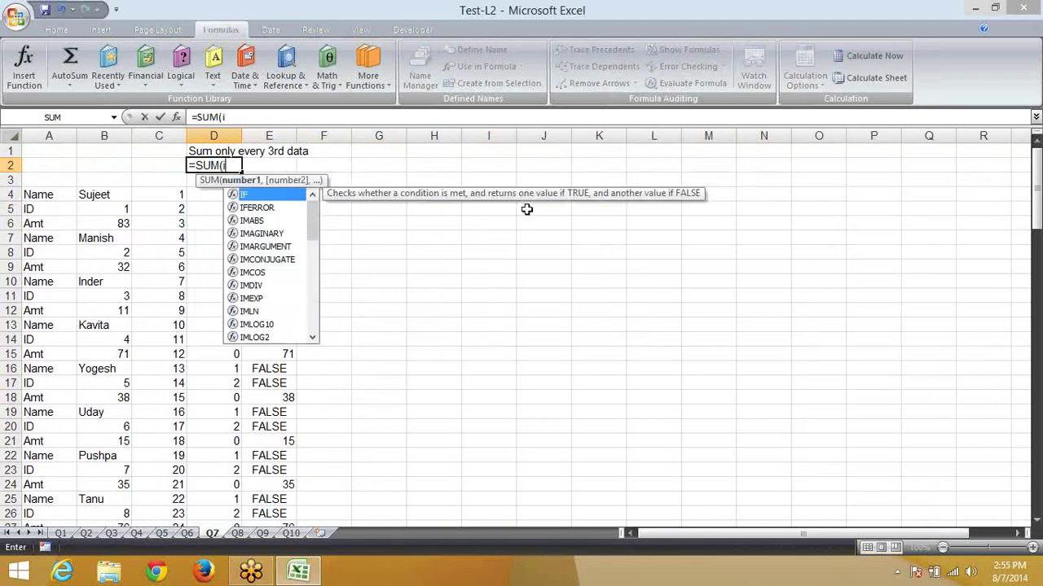
{"action": "type", "text": "F(mo"}
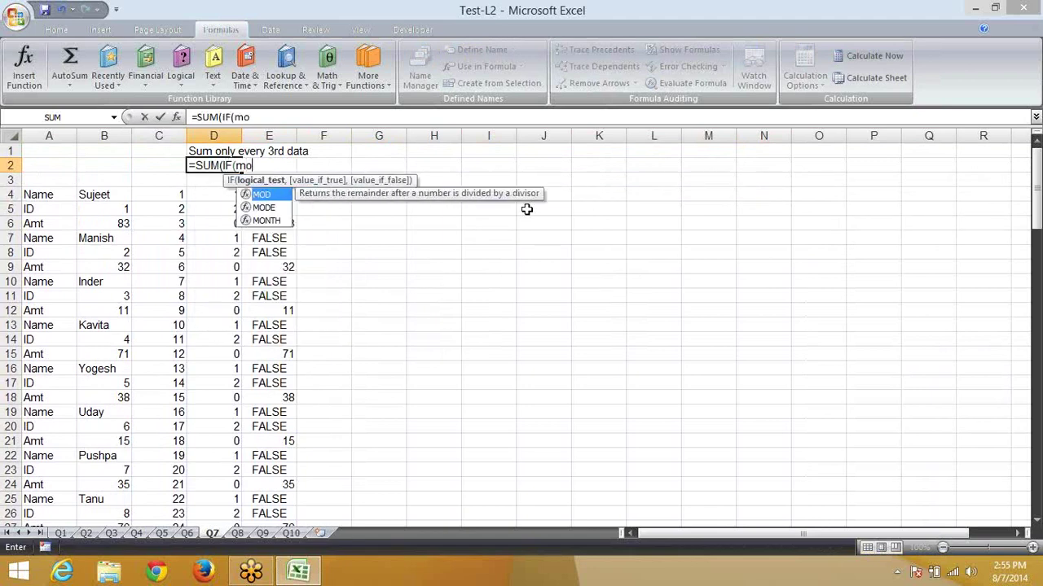
{"action": "key", "text": "Tab"}
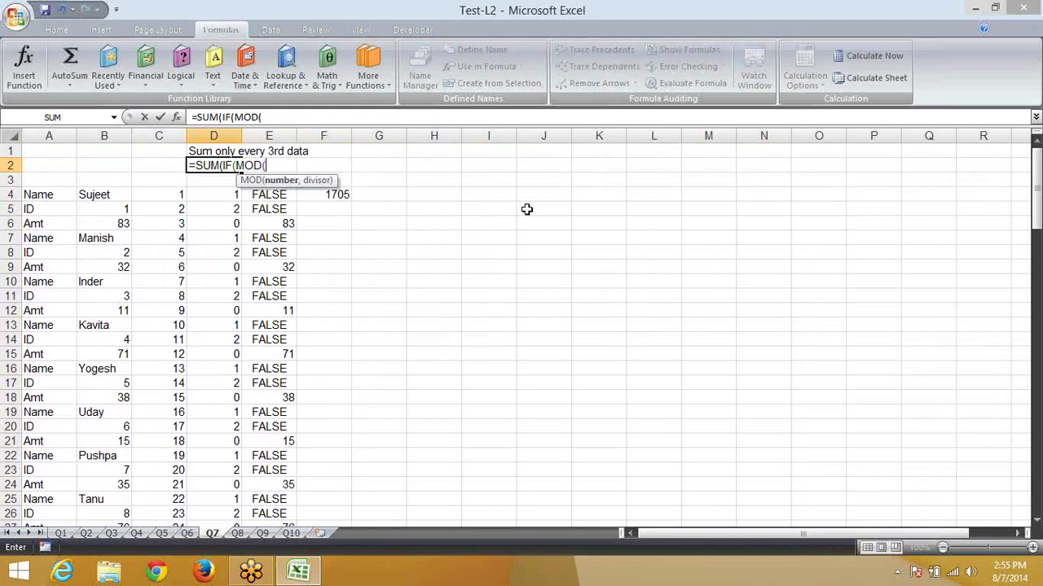
{"action": "type", "text": "D3"}
{"action": "key", "text": "BackSpace"}
{"action": "key", "text": "BackSpace"}
{"action": "type", "text": "row"}
{"action": "key", "text": "Tab"}
{"action": "key", "text": "Left"}
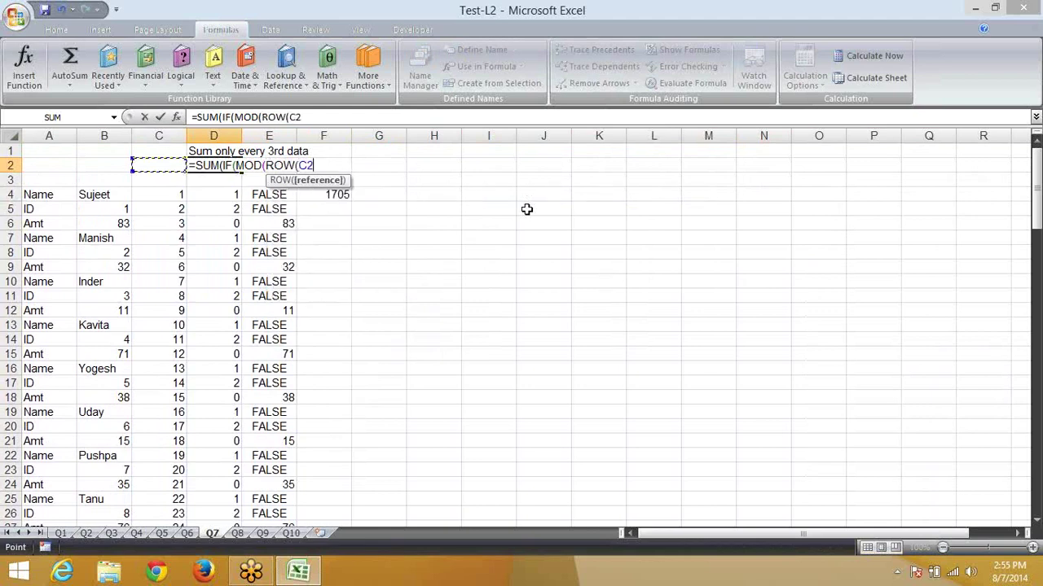
{"action": "key", "text": "Left"}
{"action": "key", "text": "Down"}
{"action": "key", "text": "Down"}
{"action": "key", "text": "ctrl+shift+Down"}
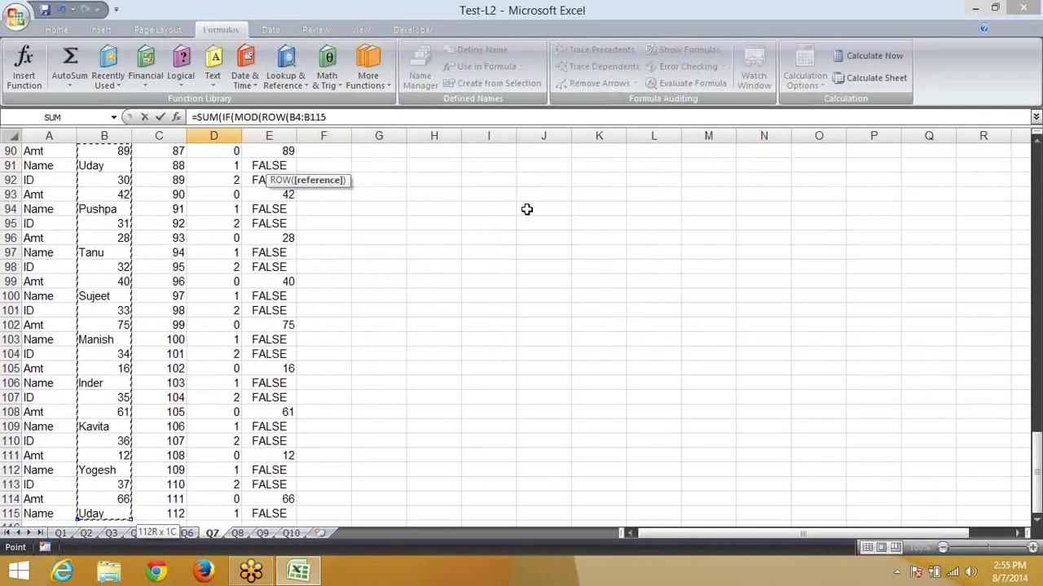
{"action": "type", "text": ")"}
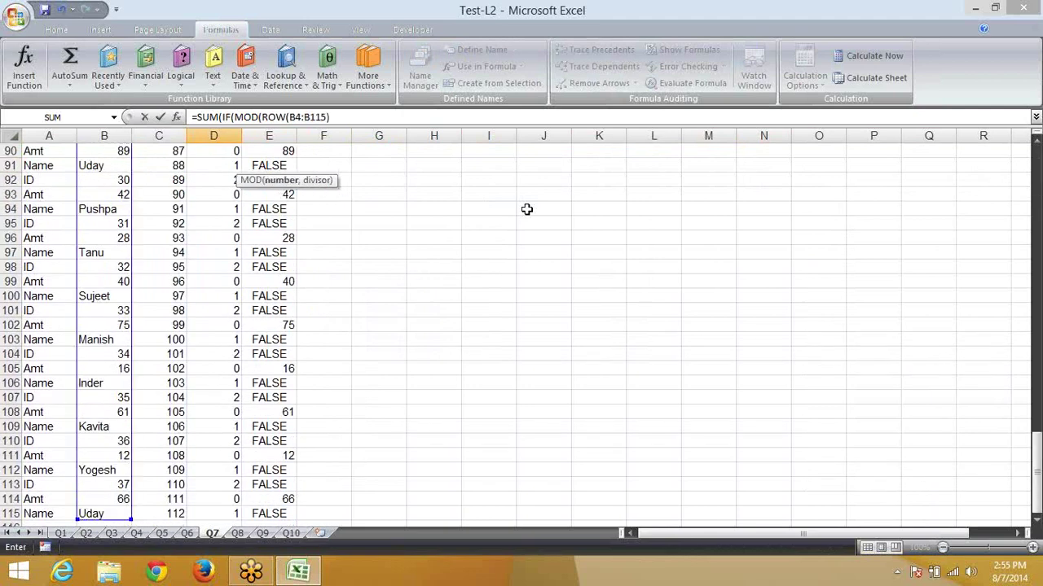
Finish it with ,3)=0,B4:B115), enter it, accept Excel's correction, and reopen D2 for editing
{"action": "type", "text": ",3)"}
{"action": "type", "text": "="}
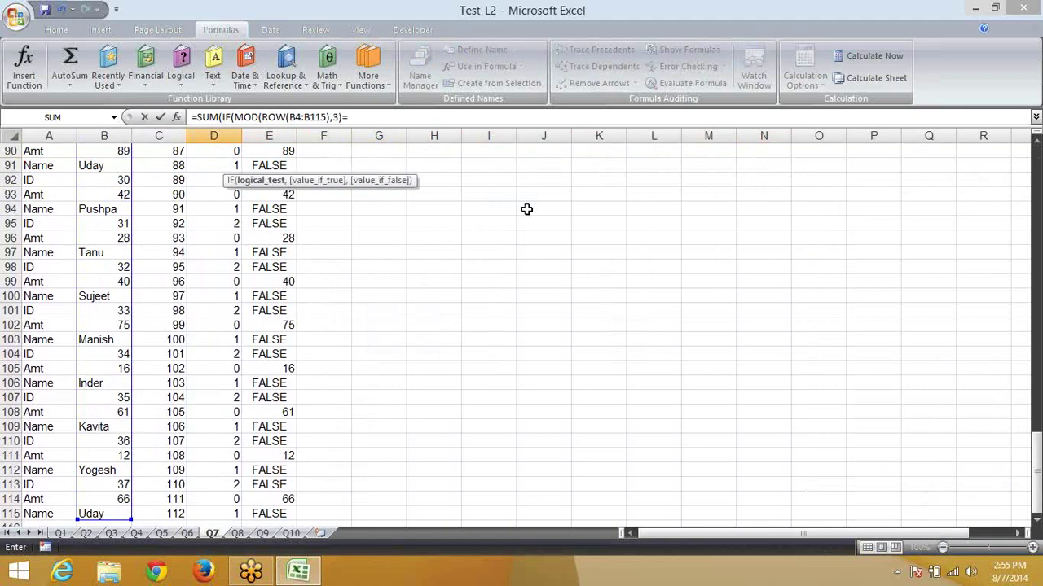
{"action": "type", "text": "0,"}
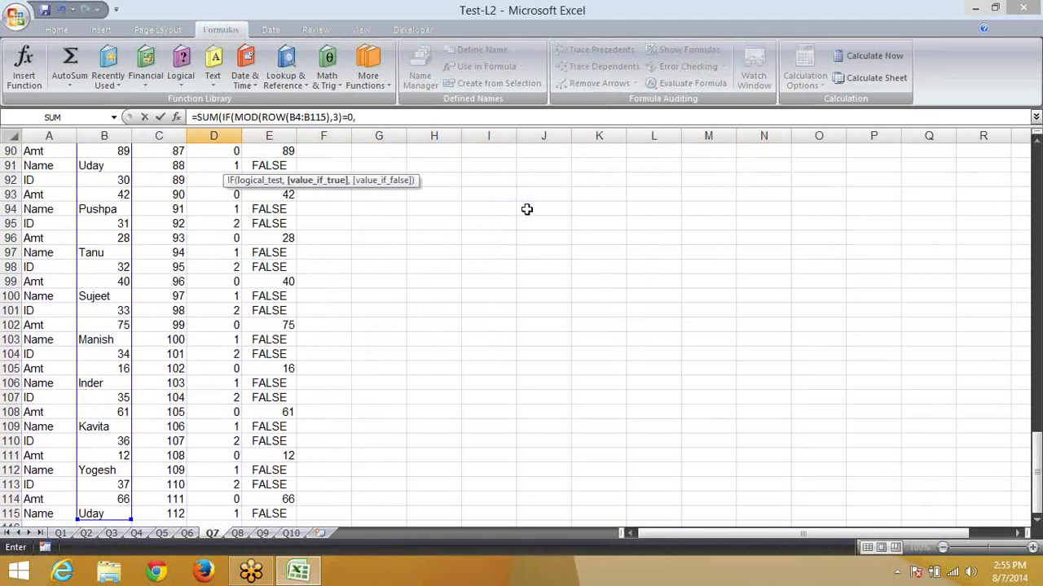
{"action": "key", "text": "Left"}
{"action": "key", "text": "Left"}
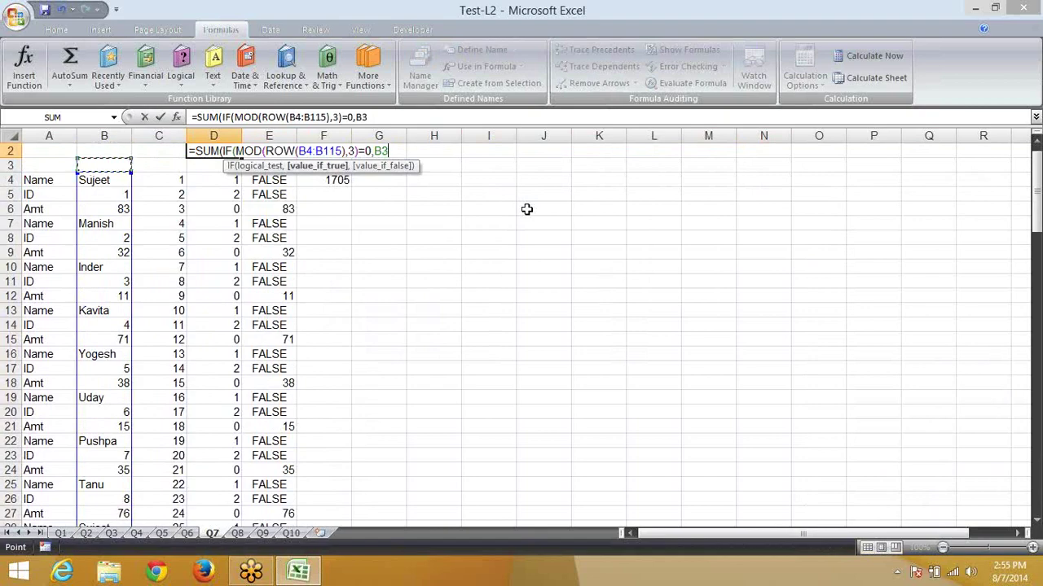
{"action": "key", "text": "Down"}
{"action": "key", "text": "ctrl+shift+Down"}
{"action": "type", "text": ")"}
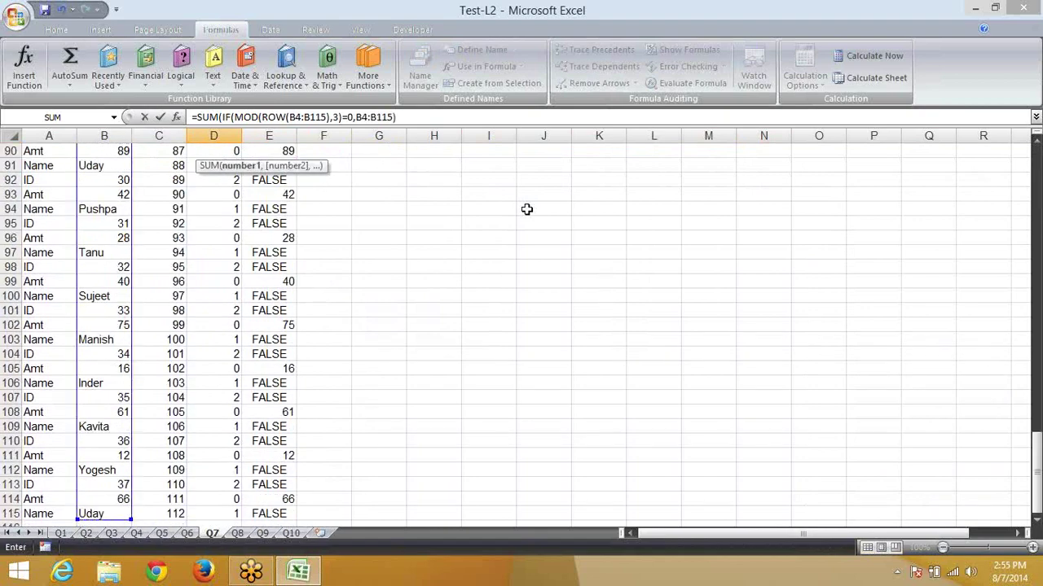
{"action": "key", "text": "ctrl+shift+Return"}
{"action": "key", "text": "Return"}
{"action": "key", "text": "Up"}
{"action": "key", "text": "Up"}
{"action": "key", "text": "Down"}
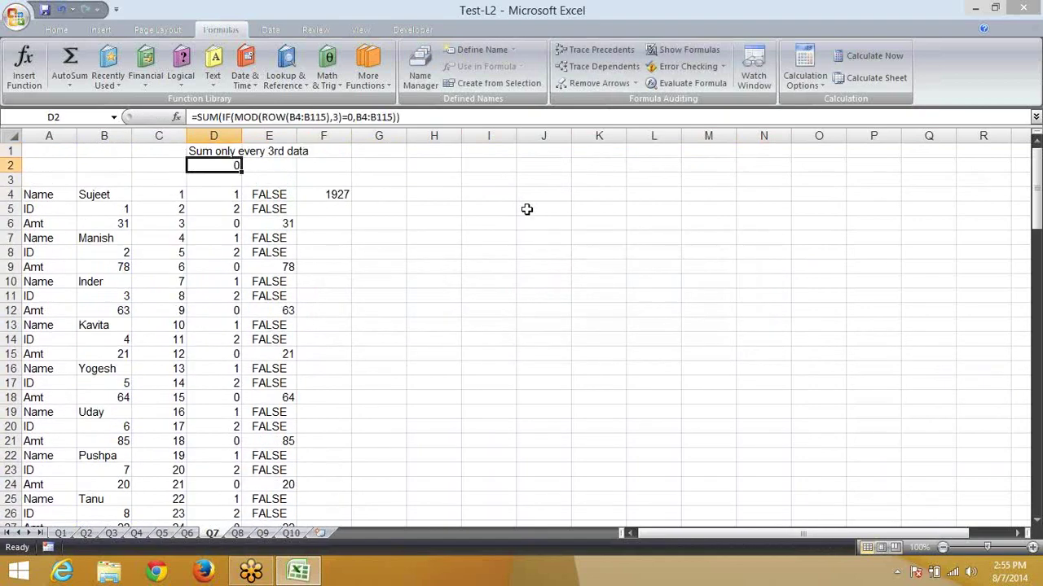
{"action": "key", "text": "F2"}
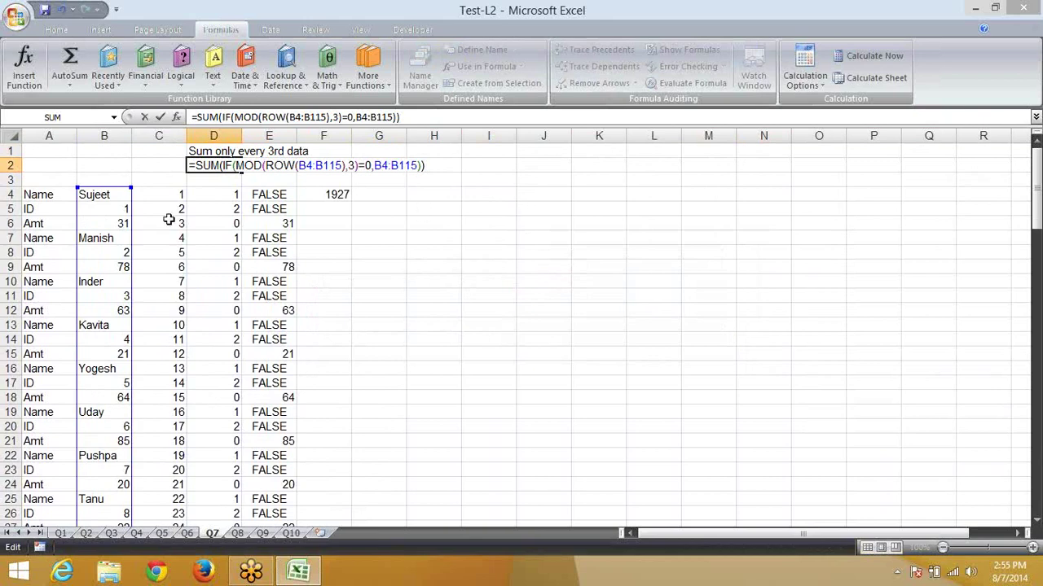
With D6's MOD helper formula in view, begin handwriting the 3÷3 division with the annotation pen
{"action": "left_click", "coordinate": [233, 230]}
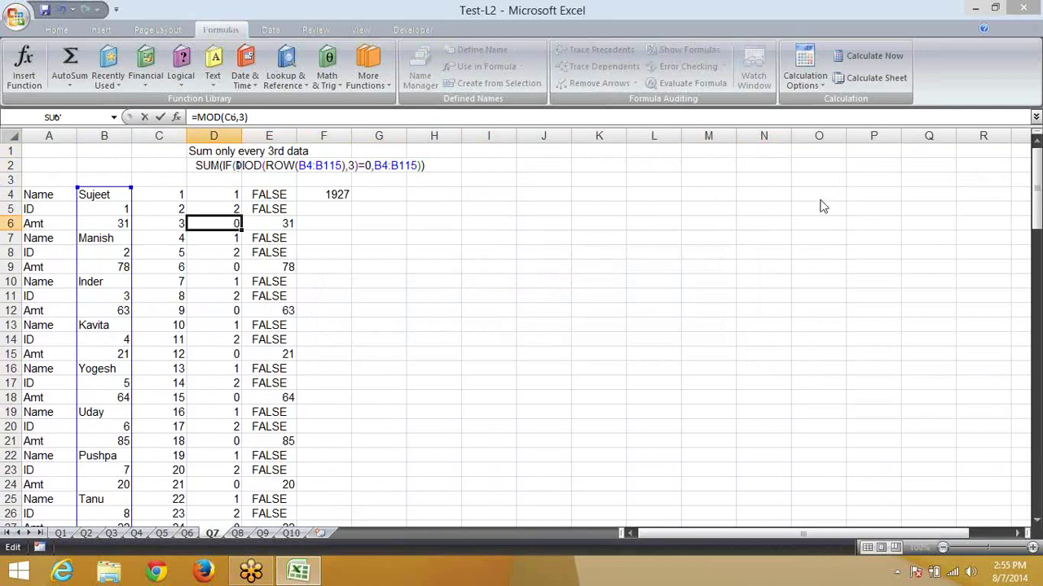
{"action": "right_click", "coordinate": [823, 234]}
{"action": "left_click", "coordinate": [872, 214]}
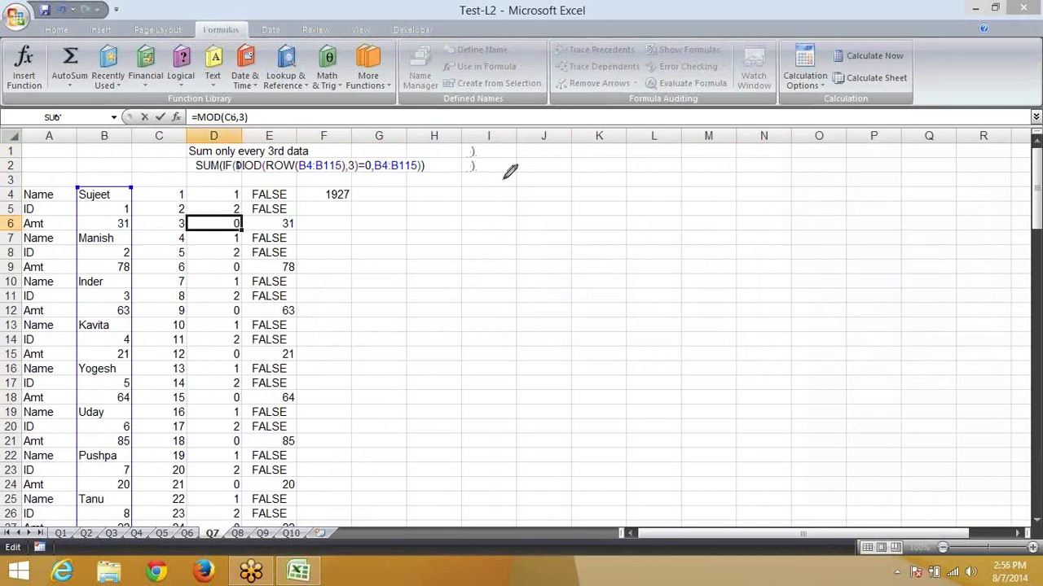
{"action": "left_click_drag", "start_coordinate": [468, 157], "coordinate": [512, 462]}
{"action": "left_click_drag", "start_coordinate": [704, 155], "coordinate": [831, 306]}
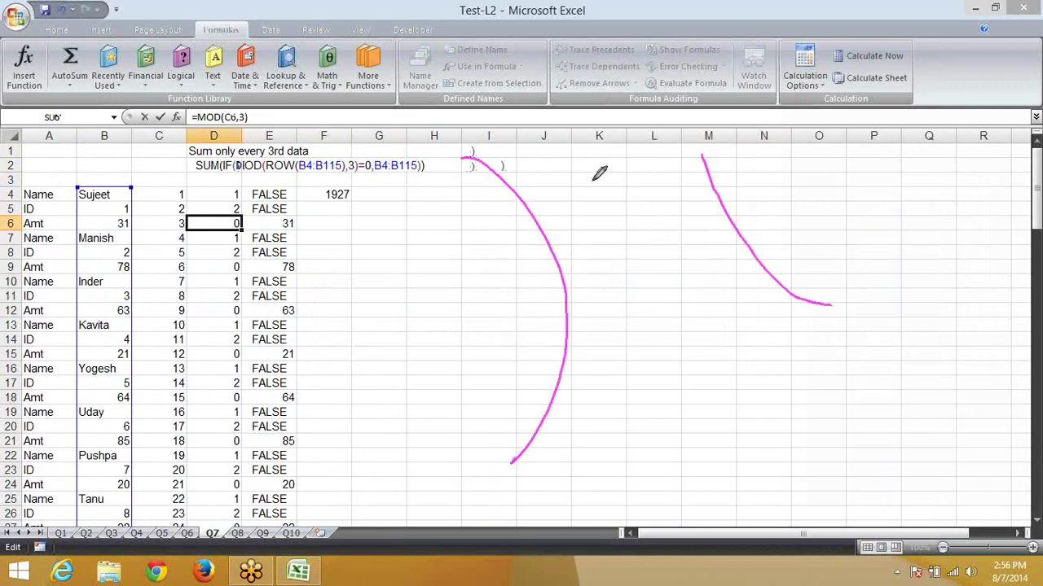
{"action": "left_click_drag", "start_coordinate": [583, 173], "coordinate": [606, 237]}
{"action": "left_click_drag", "start_coordinate": [478, 209], "coordinate": [504, 262]}
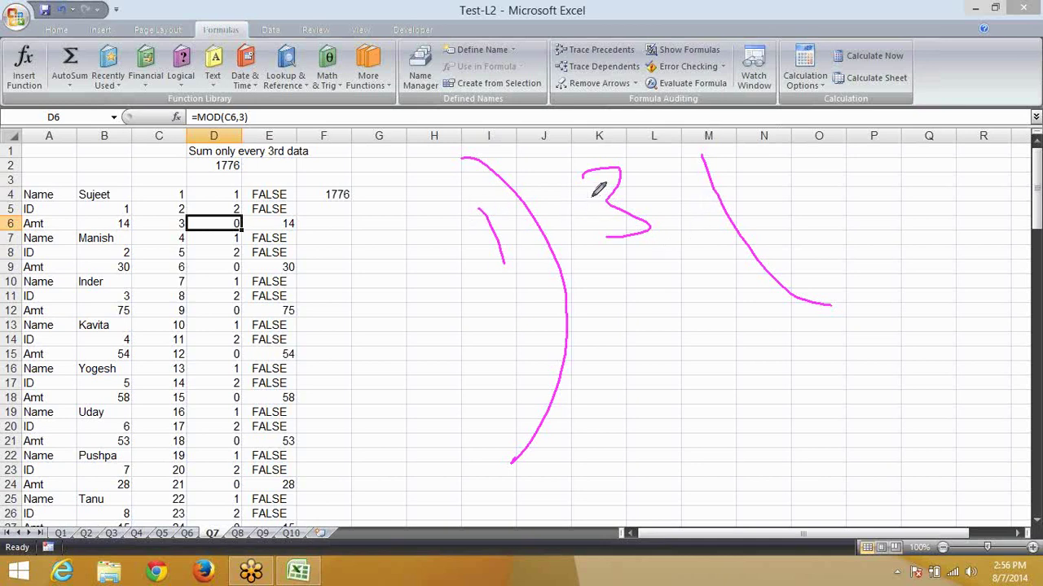
{"action": "left_click_drag", "start_coordinate": [474, 224], "coordinate": [474, 269]}
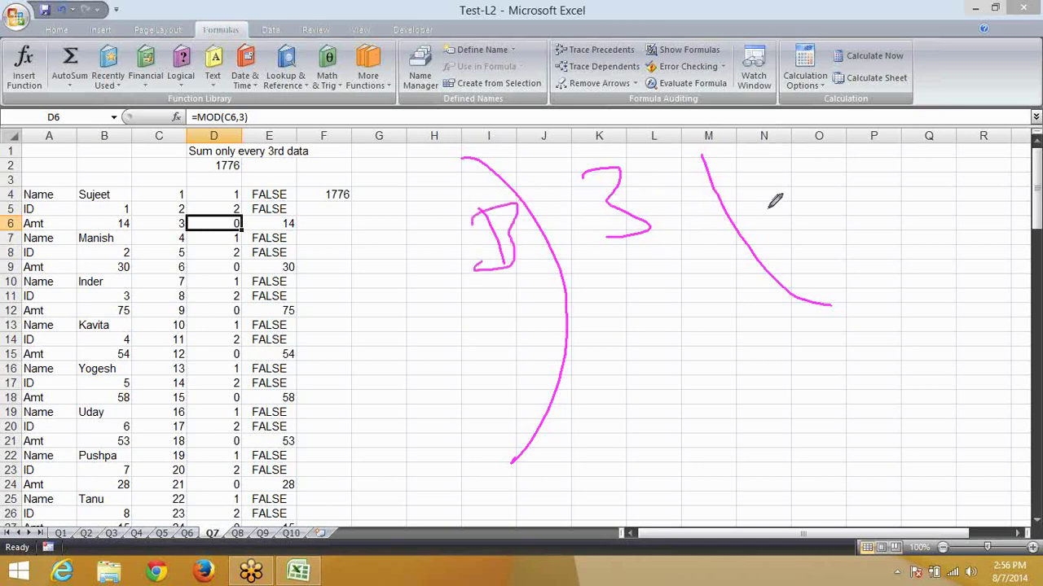
{"action": "left_click_drag", "start_coordinate": [751, 181], "coordinate": [781, 214]}
{"action": "left_click_drag", "start_coordinate": [607, 259], "coordinate": [652, 287]}
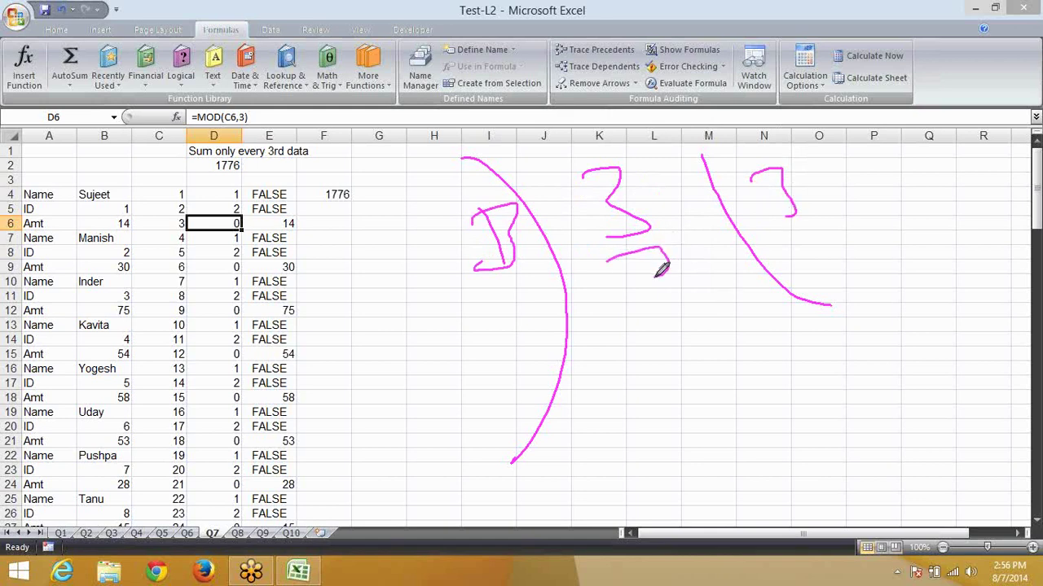
Finish the 3÷3 sketch with its subtraction line and remainder 0
{"action": "left_click_drag", "start_coordinate": [603, 318], "coordinate": [791, 267]}
{"action": "left_click_drag", "start_coordinate": [807, 257], "coordinate": [818, 249]}
{"action": "left_click_drag", "start_coordinate": [719, 303], "coordinate": [694, 344]}
{"action": "left_click_drag", "start_coordinate": [782, 427], "coordinate": [834, 444]}
{"action": "left_click_drag", "start_coordinate": [702, 327], "coordinate": [834, 360]}
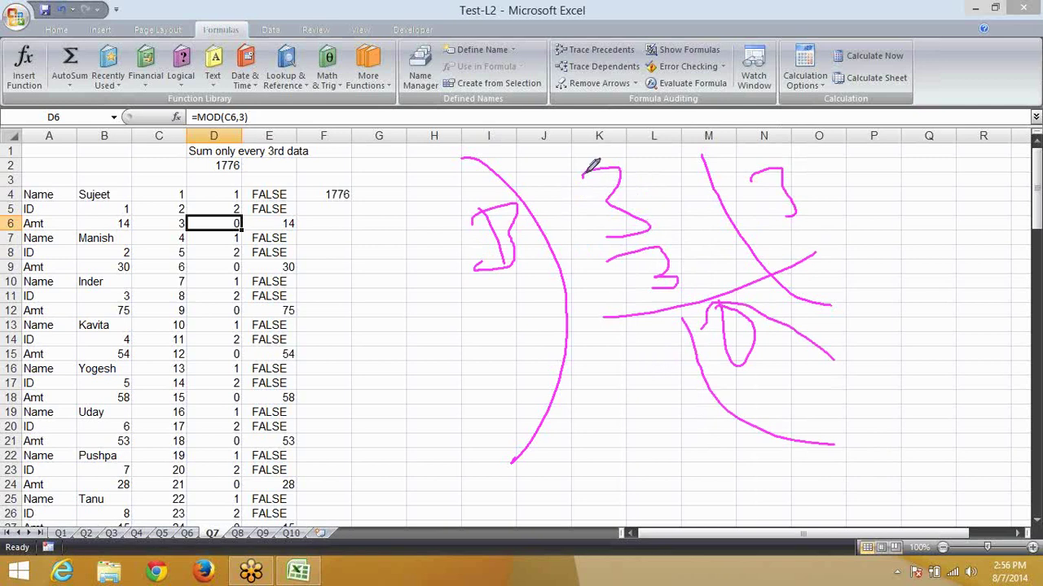
{"action": "left_click_drag", "start_coordinate": [587, 174], "coordinate": [696, 140]}
{"action": "mouse_move", "coordinate": [589, 169]}
{"action": "left_mouse_down"}
{"action": "mouse_move", "coordinate": [640, 225]}
{"action": "mouse_move", "coordinate": [640, 264]}
{"action": "left_mouse_up"}
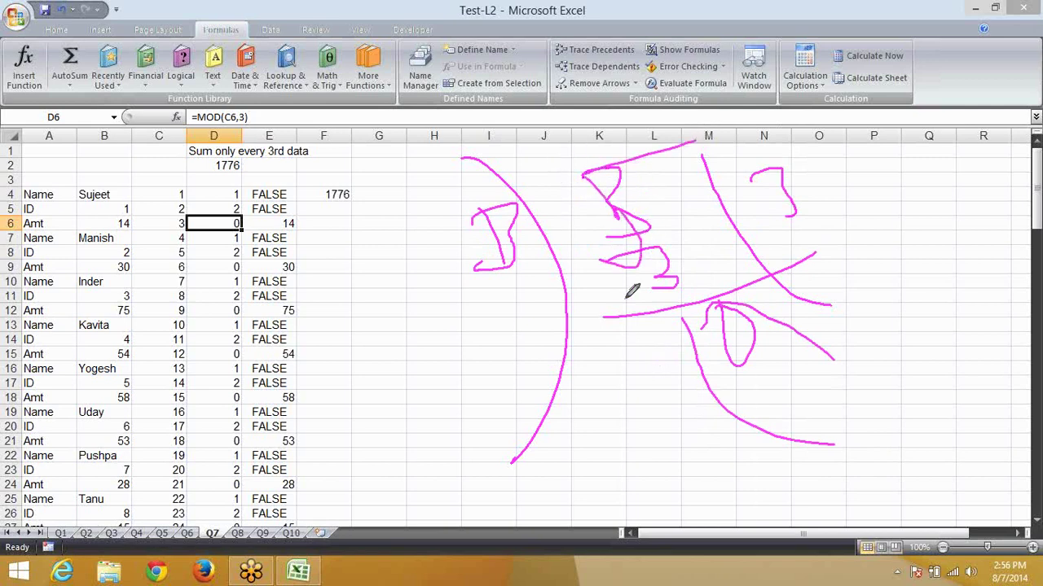
{"action": "mouse_move", "coordinate": [638, 326]}
{"action": "left_mouse_down"}
{"action": "mouse_move", "coordinate": [659, 383]}
{"action": "mouse_move", "coordinate": [699, 371]}
{"action": "left_mouse_up"}
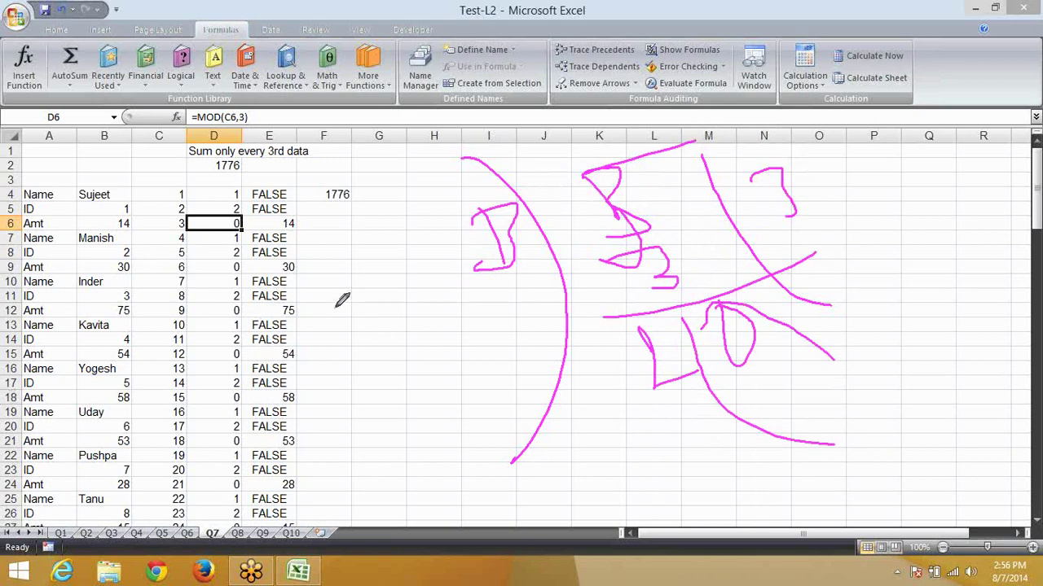
Sketch 5÷3 beside it, showing quotient 1 and remainder 2
{"action": "left_click_drag", "start_coordinate": [334, 308], "coordinate": [359, 425]}
{"action": "left_click_drag", "start_coordinate": [418, 266], "coordinate": [436, 297]}
{"action": "left_click_drag", "start_coordinate": [487, 357], "coordinate": [492, 362]}
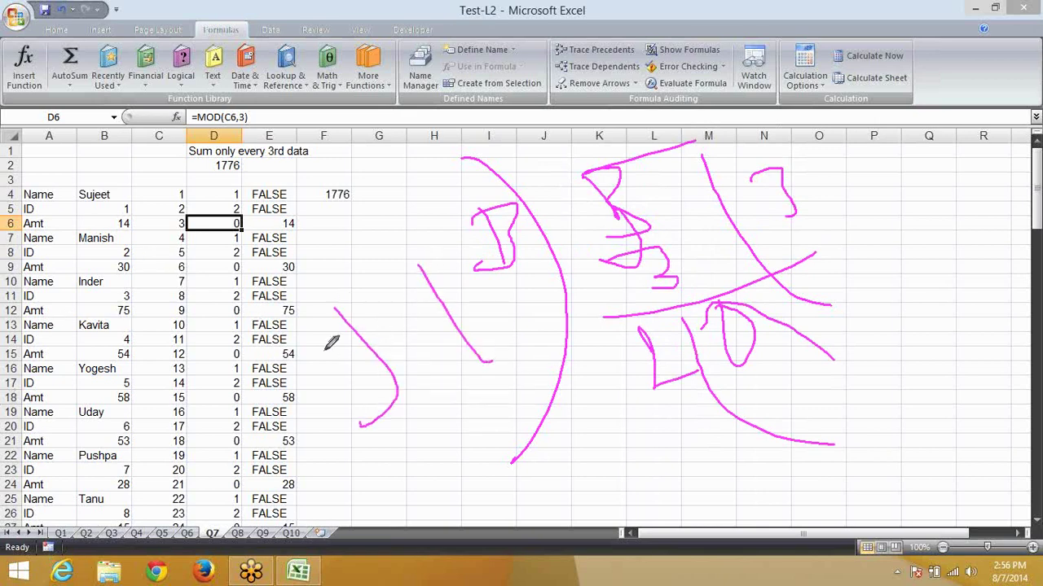
{"action": "mouse_move", "coordinate": [319, 345]}
{"action": "left_mouse_down"}
{"action": "mouse_move", "coordinate": [337, 332]}
{"action": "mouse_move", "coordinate": [332, 371]}
{"action": "left_mouse_up"}
{"action": "left_click_drag", "start_coordinate": [365, 318], "coordinate": [425, 289]}
{"action": "mouse_move", "coordinate": [373, 318]}
{"action": "left_mouse_down"}
{"action": "mouse_move", "coordinate": [411, 313]}
{"action": "mouse_move", "coordinate": [383, 358]}
{"action": "left_mouse_up"}
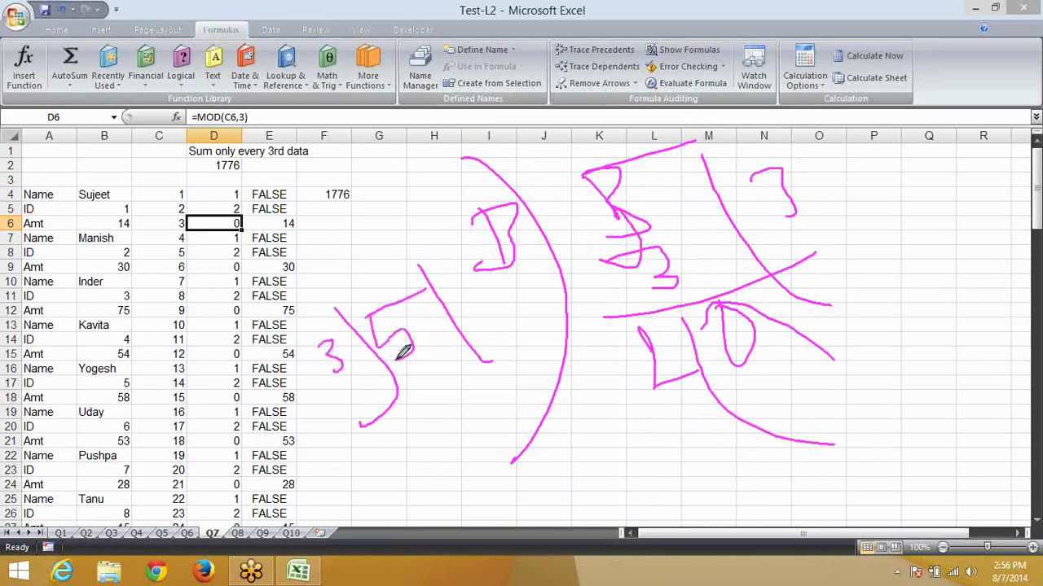
{"action": "left_click_drag", "start_coordinate": [452, 269], "coordinate": [466, 291]}
{"action": "mouse_move", "coordinate": [414, 357]}
{"action": "left_mouse_down"}
{"action": "mouse_move", "coordinate": [434, 351]}
{"action": "mouse_move", "coordinate": [422, 379]}
{"action": "mouse_move", "coordinate": [489, 363]}
{"action": "mouse_move", "coordinate": [453, 399]}
{"action": "mouse_move", "coordinate": [486, 414]}
{"action": "left_mouse_up"}
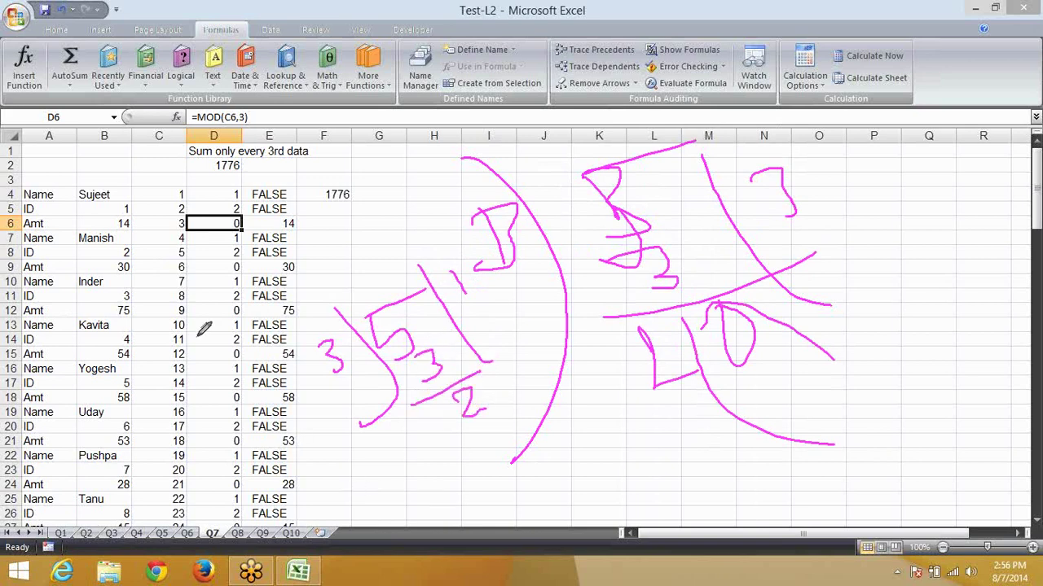
{"action": "mouse_move", "coordinate": [217, 246]}
{"action": "left_mouse_down"}
{"action": "mouse_move", "coordinate": [244, 268]}
{"action": "mouse_move", "coordinate": [186, 272]}
{"action": "left_mouse_up"}
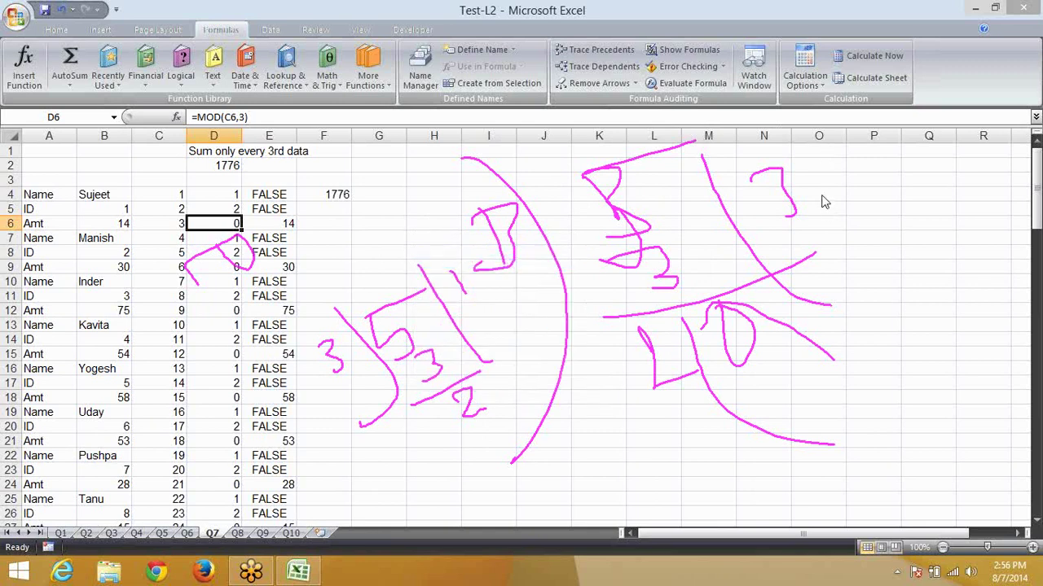
Erase the ink and confirm D2 holds {=SUM(IF(MOD(ROW(B4:B115),3)=0,B4:B115))}
{"action": "key", "text": "Escape"}
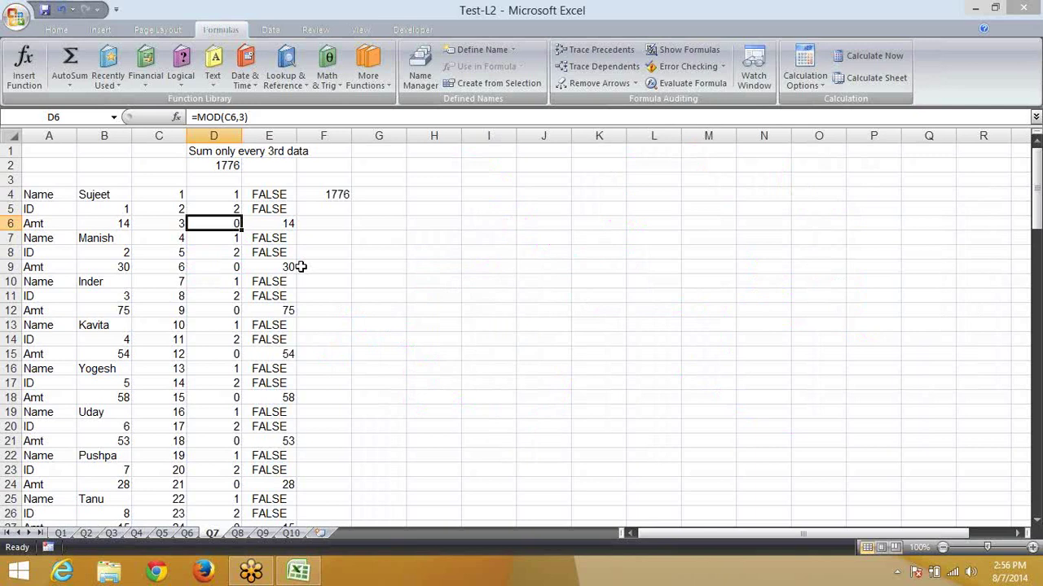
{"action": "left_click", "coordinate": [235, 165]}
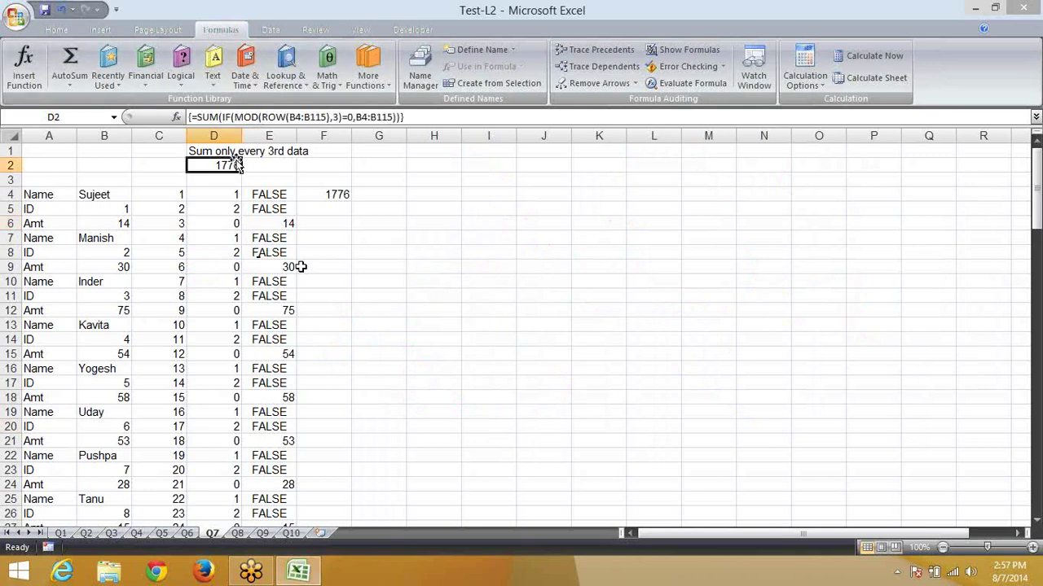
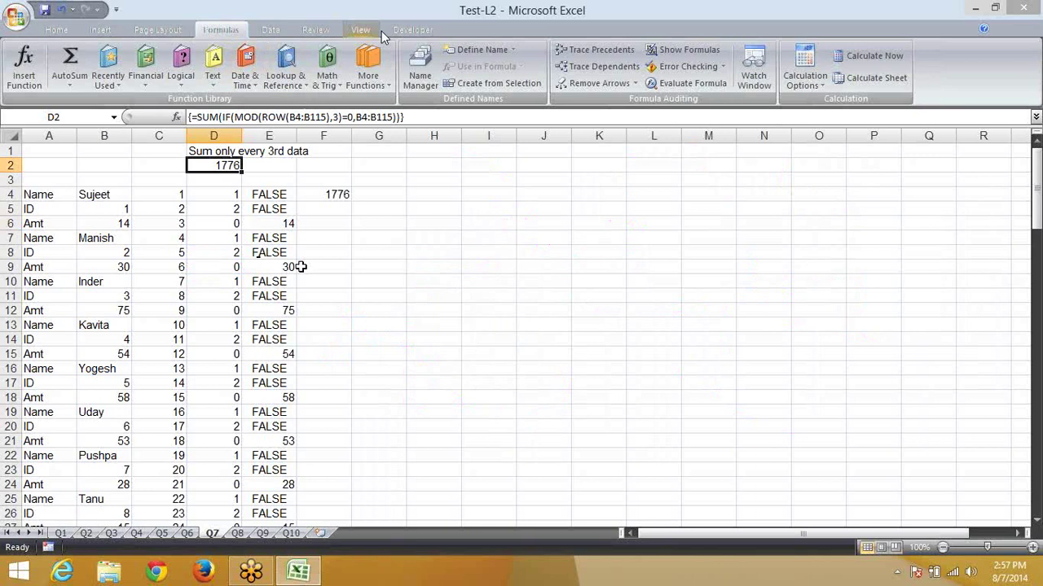
On sheet Q8, begin C4's formula as =SUM(COUNTIF(A2:A32
{"action": "left_click", "coordinate": [244, 532]}
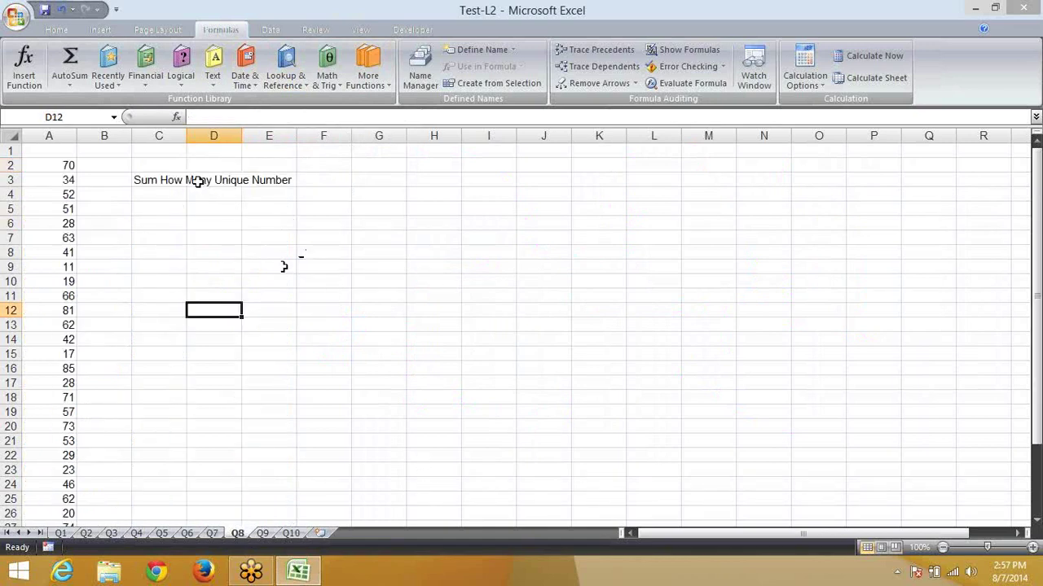
{"action": "left_click", "coordinate": [165, 179]}
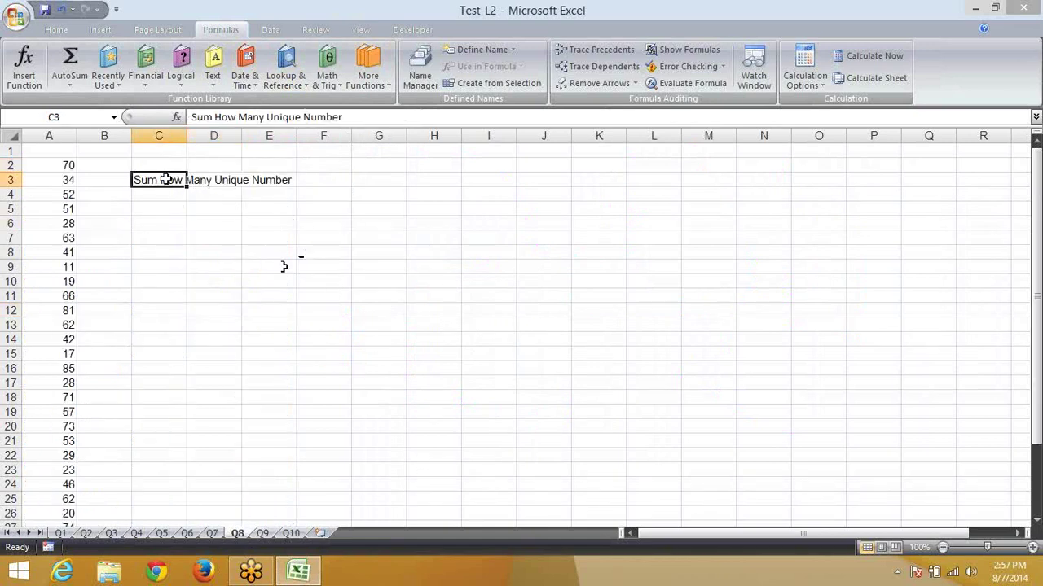
{"action": "left_click", "coordinate": [170, 197]}
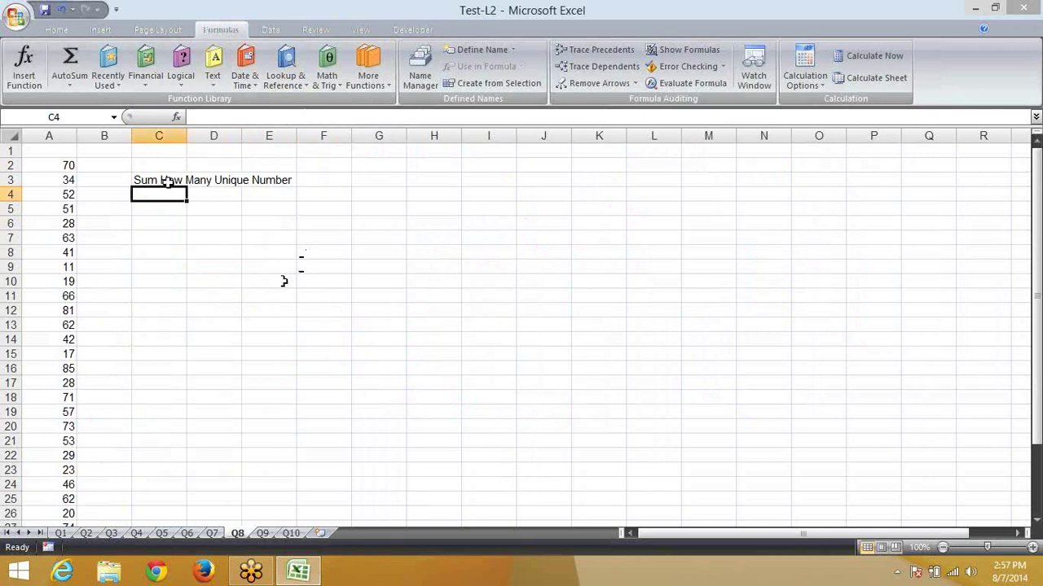
{"action": "type", "text": "=s"}
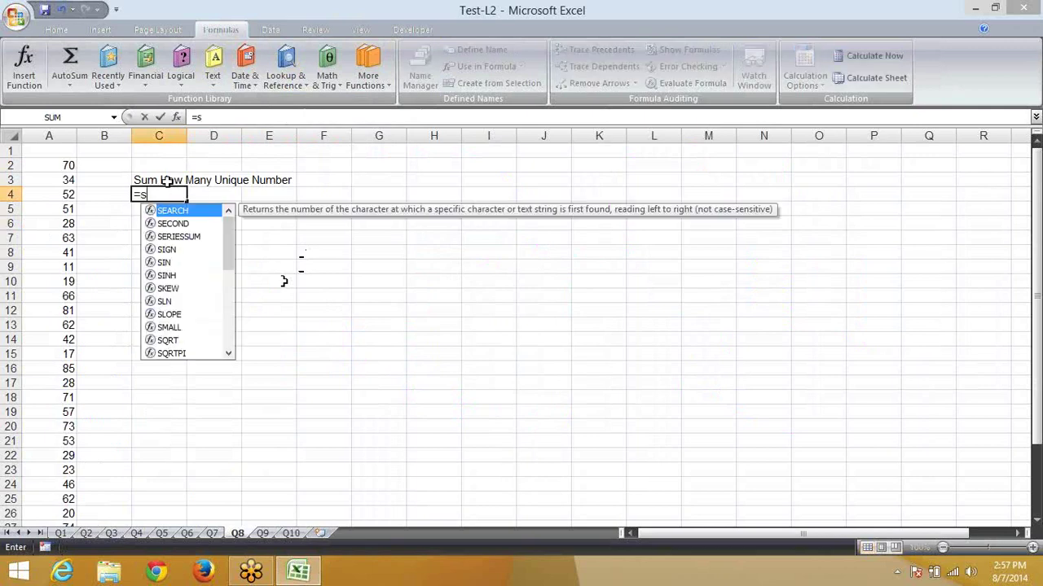
{"action": "type", "text": "um"}
{"action": "key", "text": "Tab"}
{"action": "type", "text": "c"}
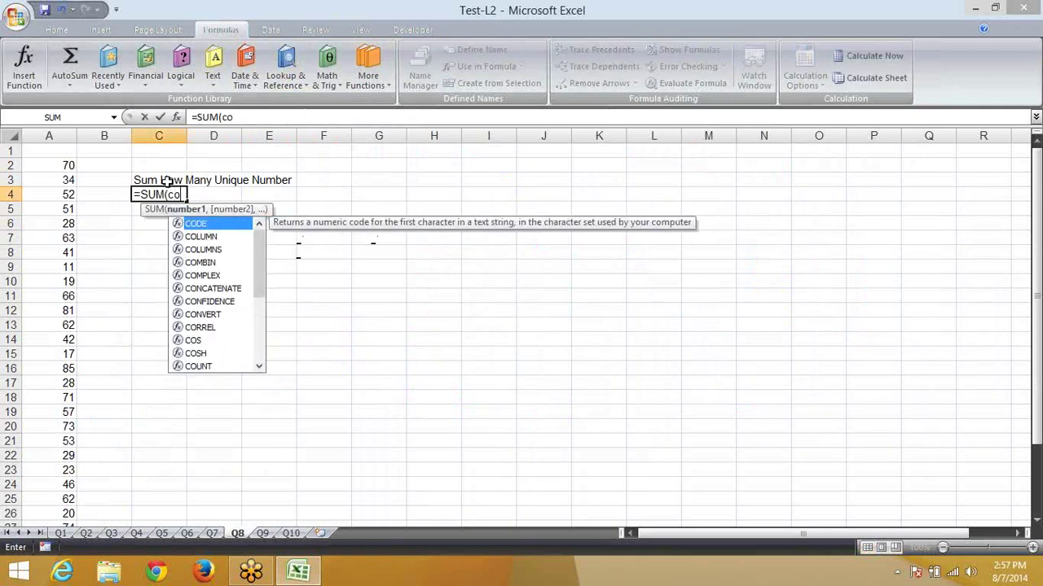
{"action": "type", "text": "ou"}
{"action": "key", "text": "Down"}
{"action": "key", "text": "Down"}
{"action": "key", "text": "Down"}
{"action": "key", "text": "Tab"}
{"action": "key", "text": "Left"}
{"action": "key", "text": "Left"}
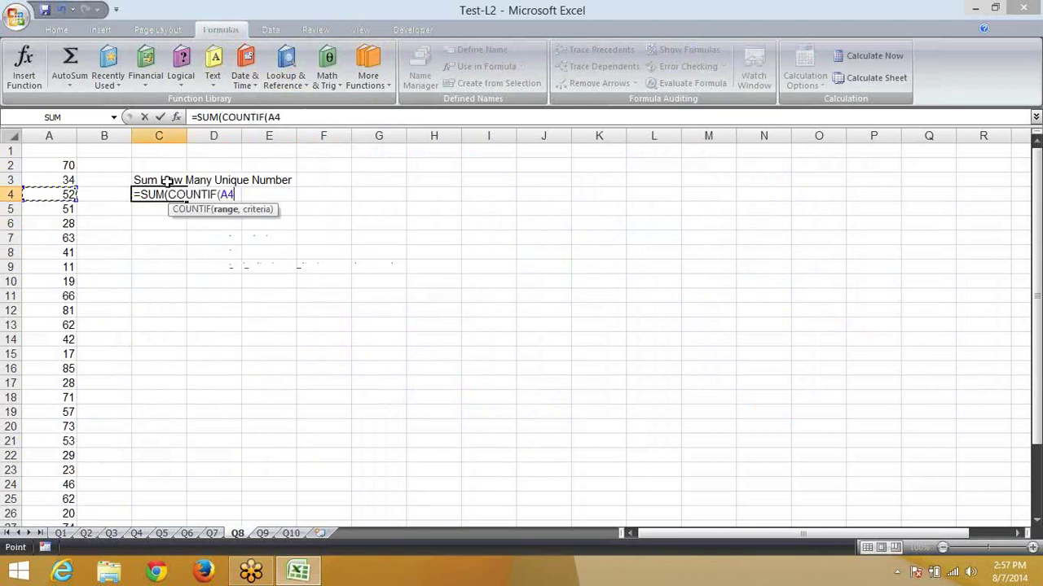
{"action": "key", "text": "Up"}
{"action": "key", "text": "Up"}
{"action": "key", "text": "ctrl+shift+Down"}
Complete C4 as =SUM(COUNTIF(A2:A32,A2:A32)=1,1) and enter it as an array formula
{"action": "type", "text": ","}
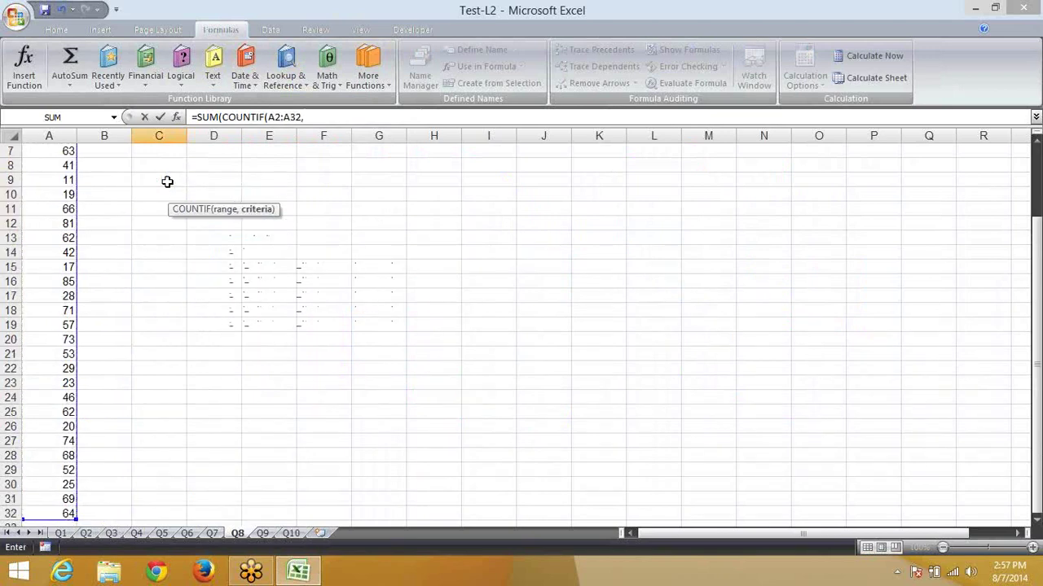
{"action": "key", "text": "Left"}
{"action": "key", "text": "Left"}
{"action": "key", "text": "Up"}
{"action": "key", "text": "Up"}
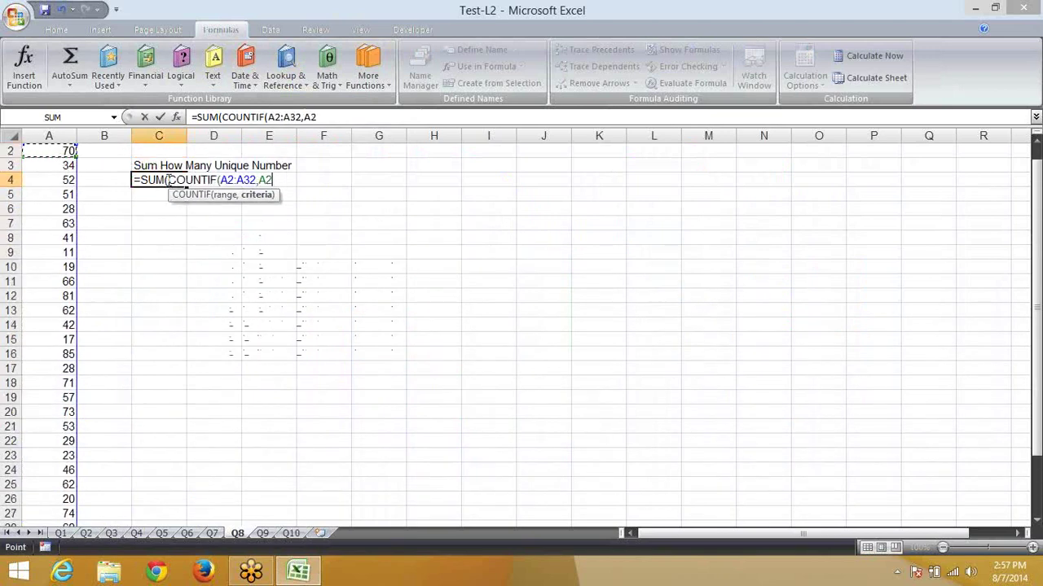
{"action": "key", "text": "Up"}
{"action": "key", "text": "Down"}
{"action": "key", "text": "ctrl+shift+Down"}
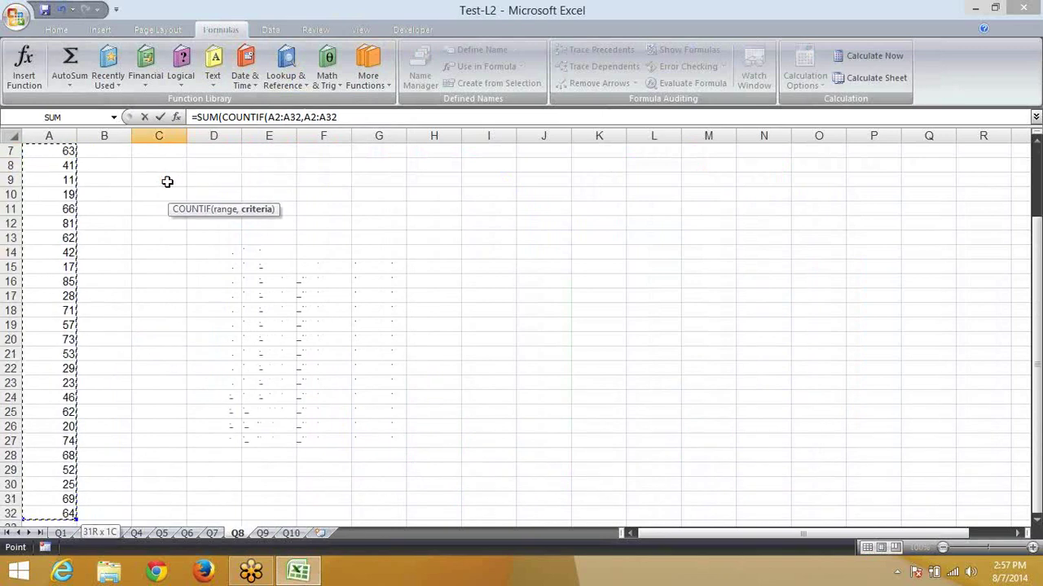
{"action": "type", "text": "="}
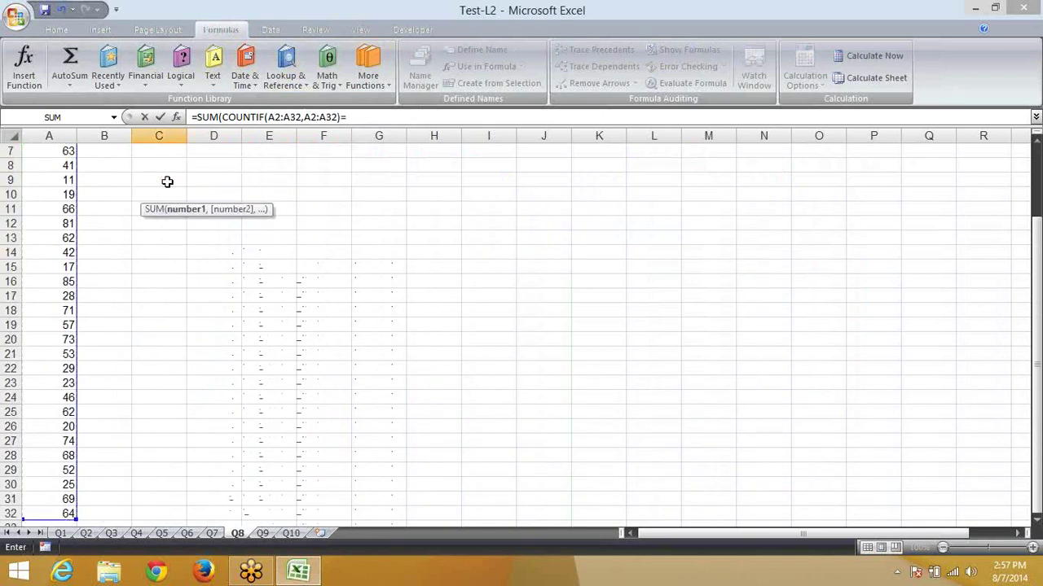
{"action": "type", "text": "1,1"}
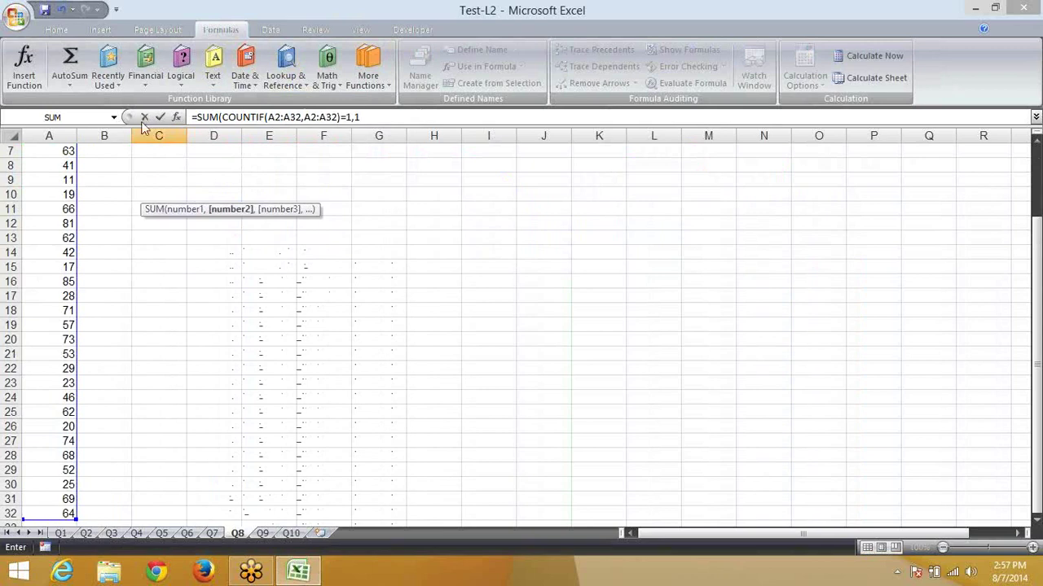
{"action": "key", "text": "Return"}
{"action": "key", "text": "Return"}
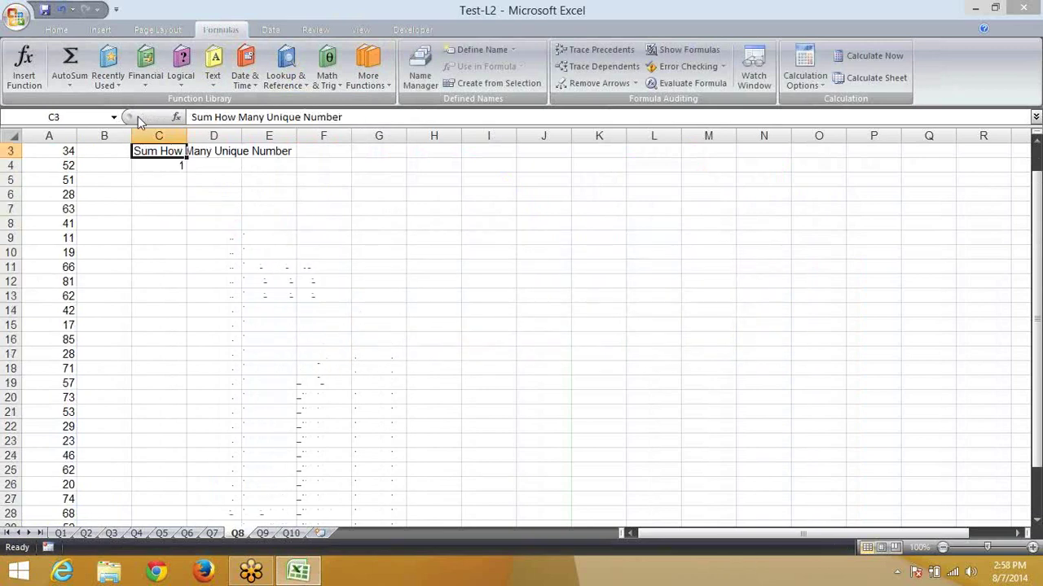
{"action": "key", "text": "F2"}
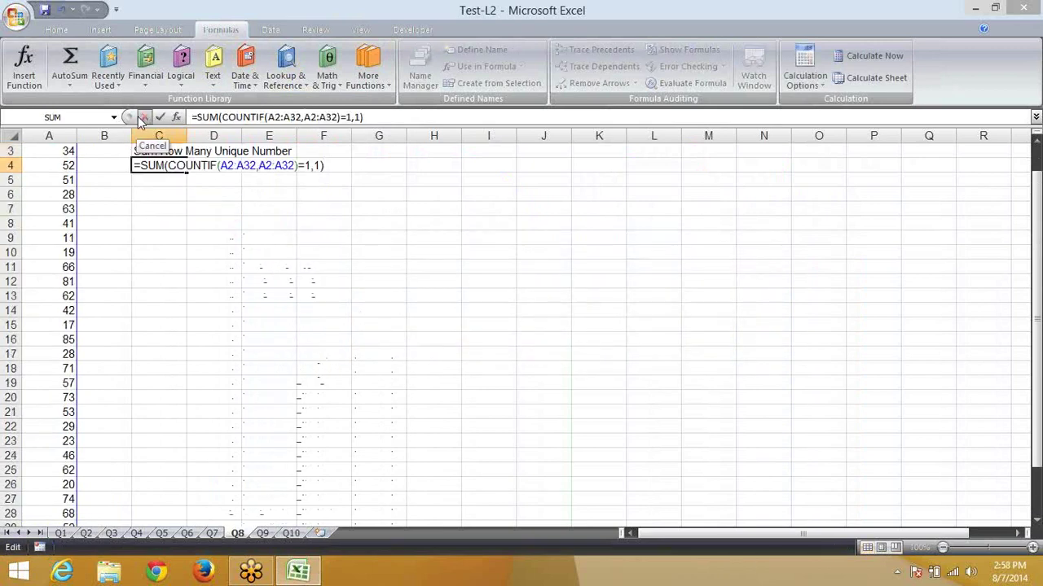
{"action": "key", "text": "ctrl+shift+Return"}
{"action": "scroll", "coordinate": [221, 186], "scroll_direction": "up", "scroll_amount": 1}
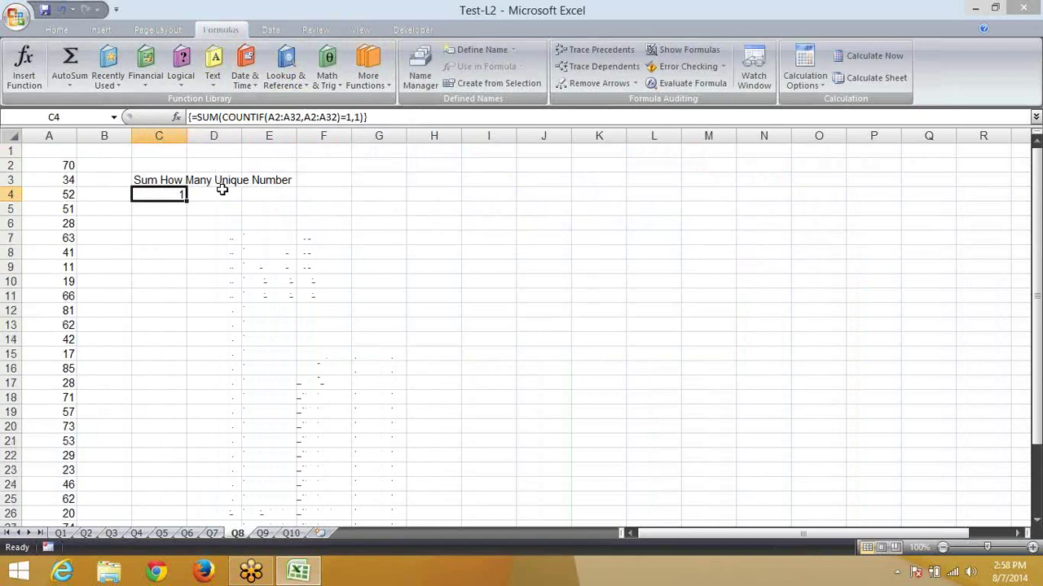
Change A7 to 100 and A14 to 212
{"action": "left_click", "coordinate": [77, 239]}
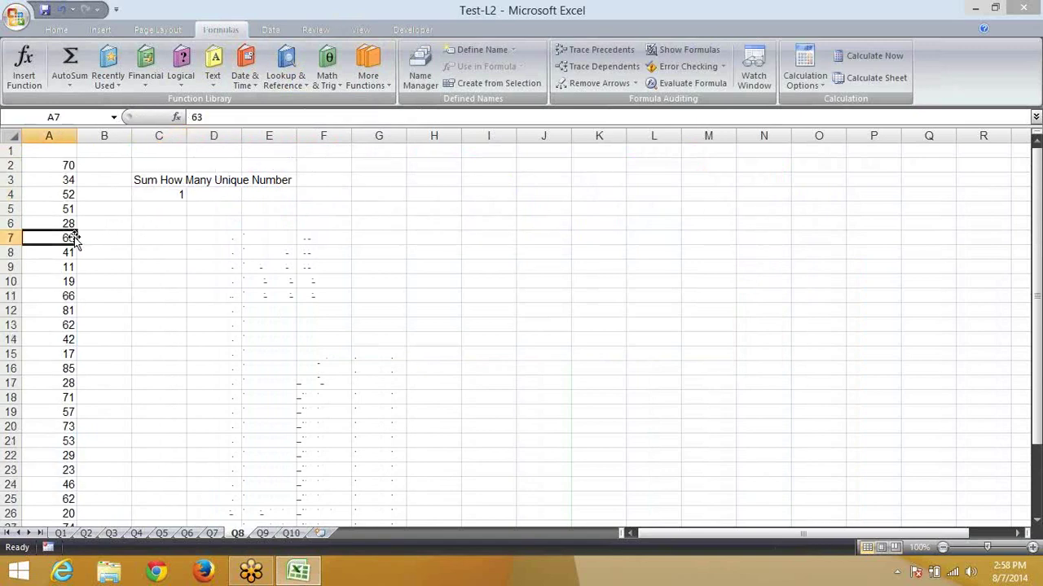
{"action": "type", "text": "10"}
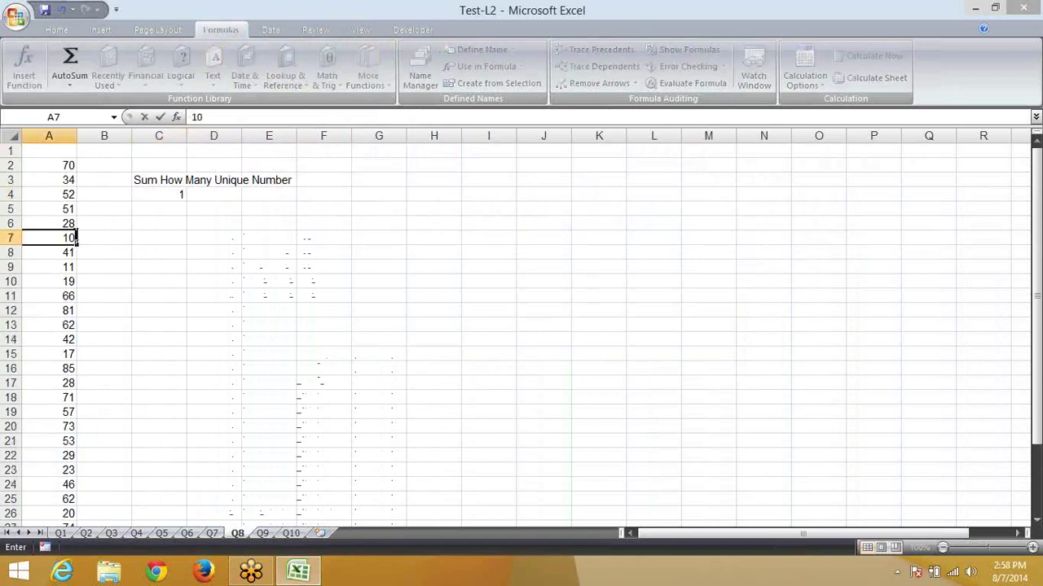
{"action": "type", "text": "0"}
{"action": "key", "text": "Return"}
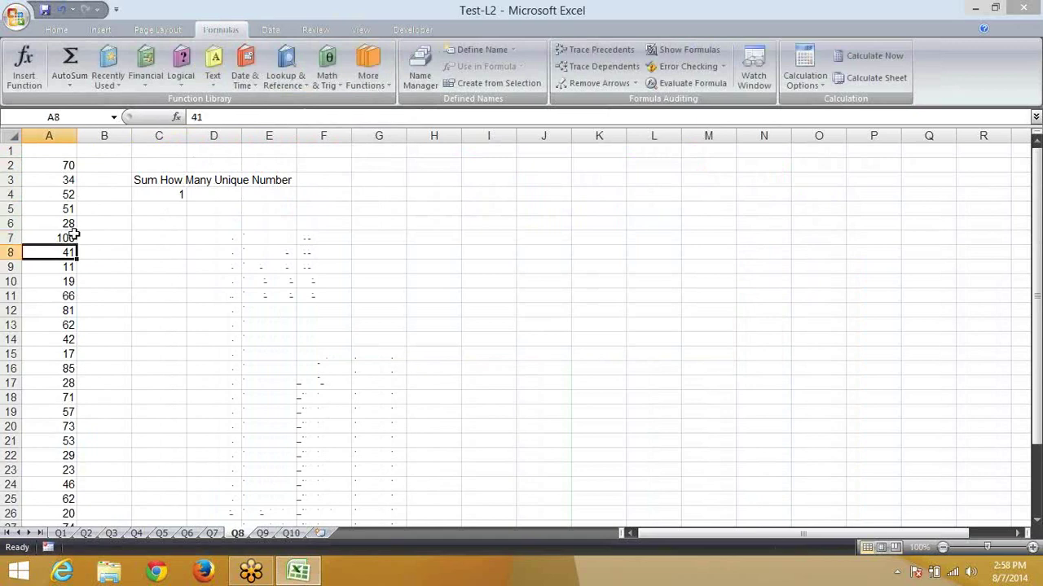
{"action": "left_click", "coordinate": [48, 337]}
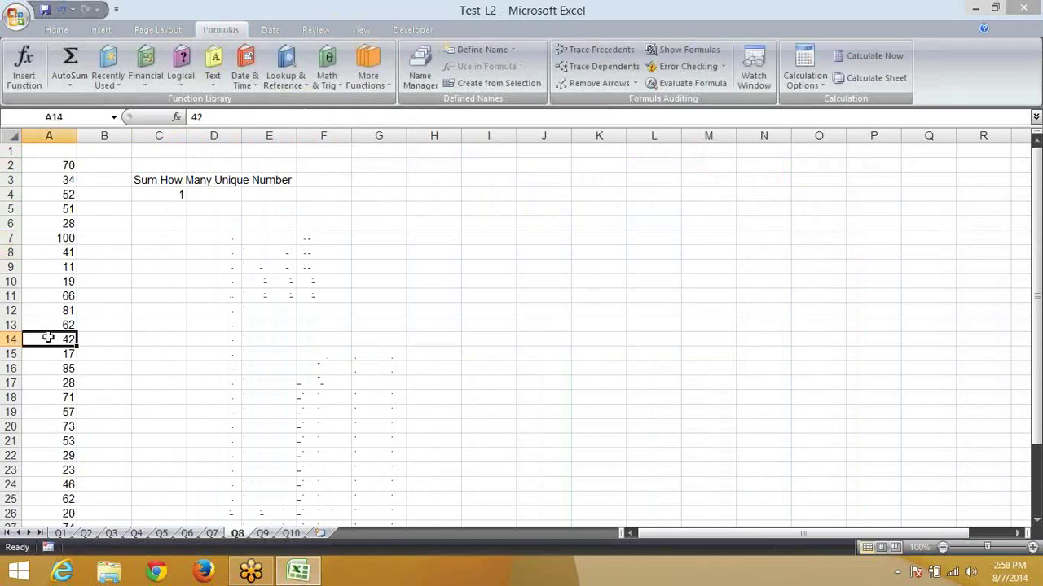
{"action": "type", "text": "212"}
{"action": "left_click", "coordinate": [45, 368]}
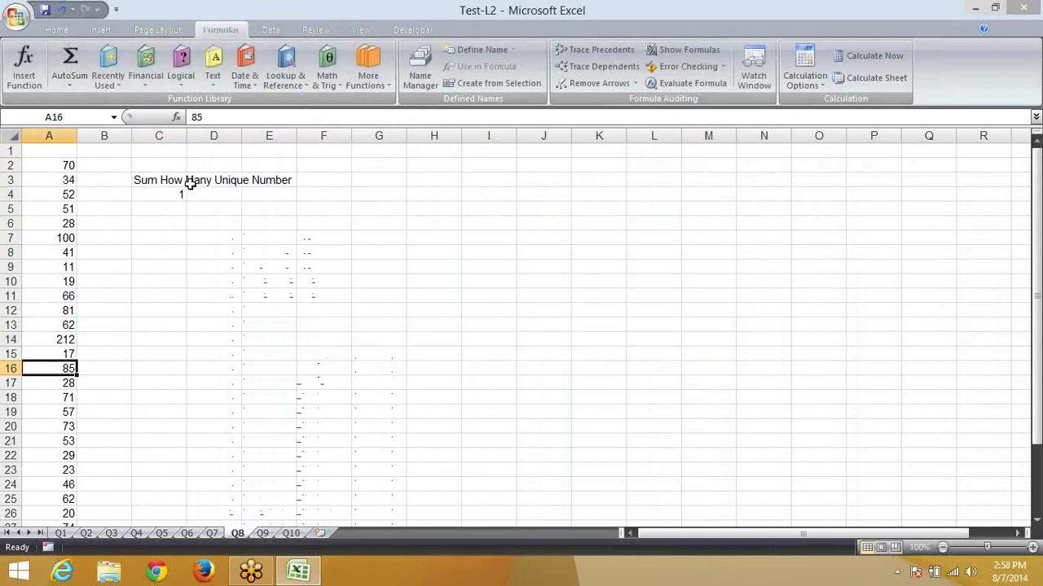
Wrap C4's COUNTIF test in IF and array-enter {=SUM(IF(COUNTIF(A2:A32,A2:A32)=1,1))}
{"action": "left_click", "coordinate": [189, 184]}
{"action": "double_click", "coordinate": [185, 194]}
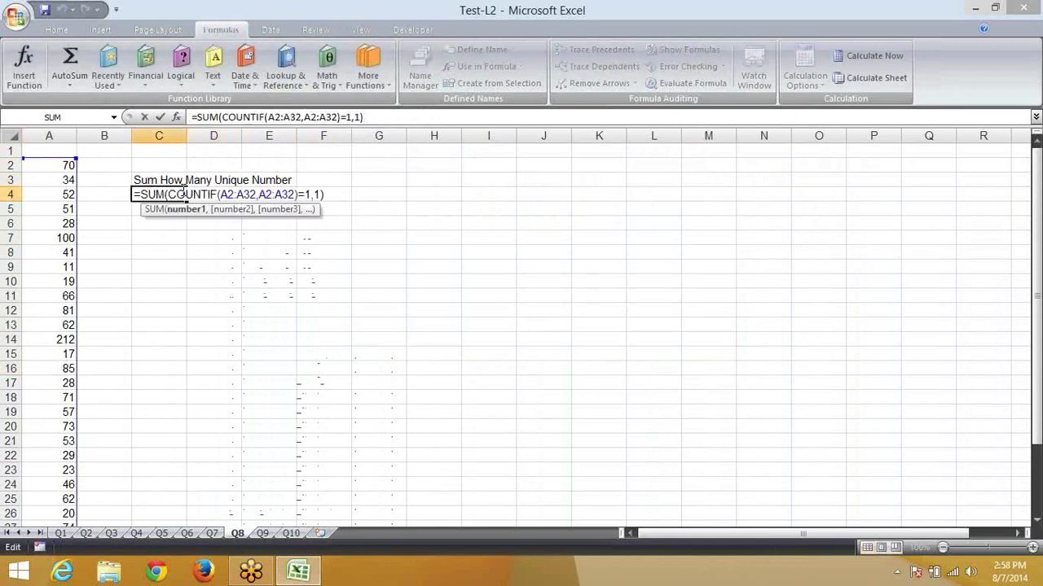
{"action": "key", "text": "ctrl+shift+Return"}
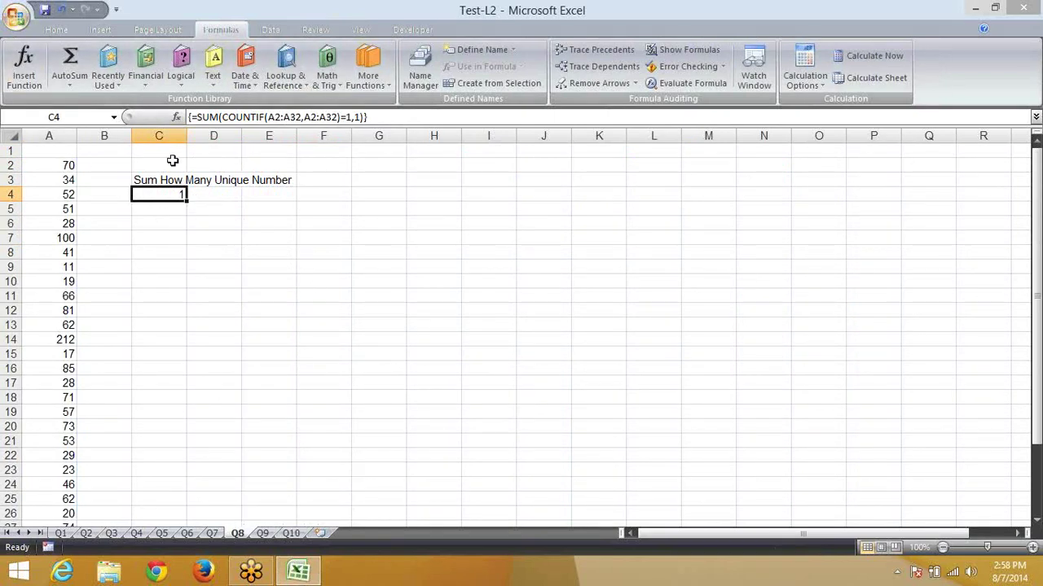
{"action": "left_click", "coordinate": [229, 118]}
{"action": "type", "text": "i"}
{"action": "key", "text": "BackSpace"}
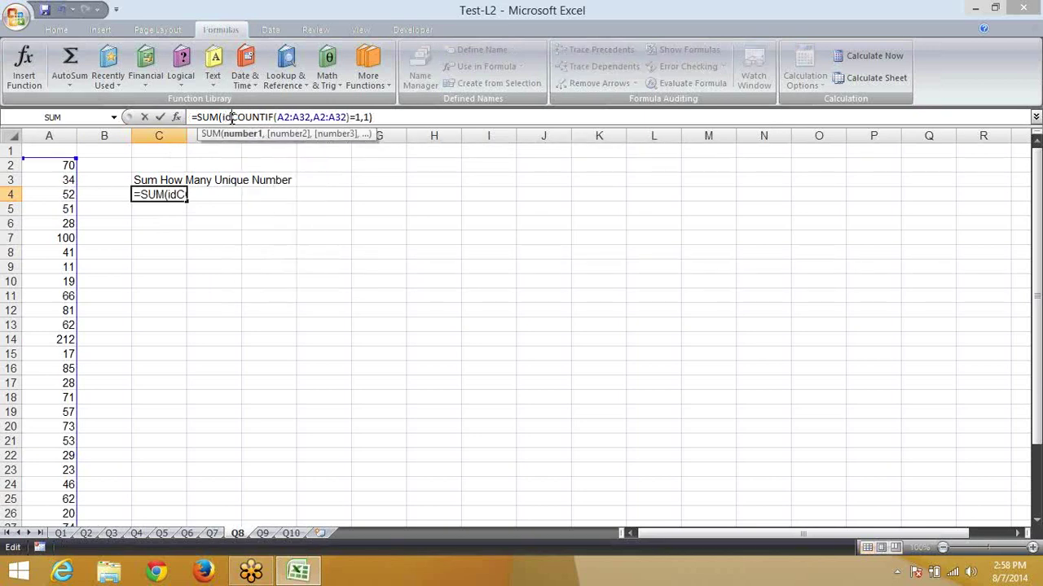
{"action": "type", "text": "if"}
{"action": "key", "text": "Tab"}
{"action": "key", "text": "Return"}
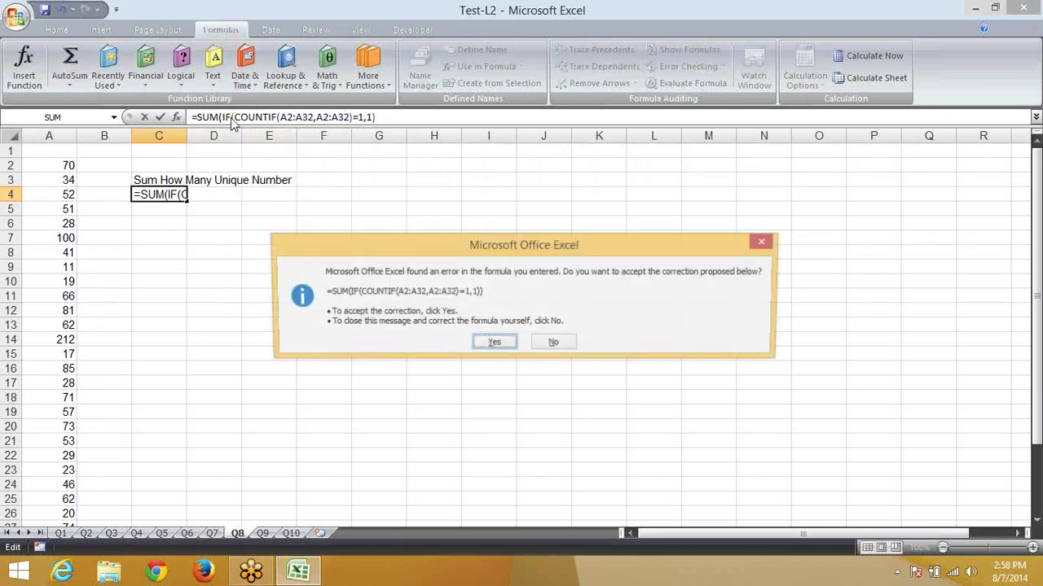
{"action": "key", "text": "Return"}
{"action": "left_click", "coordinate": [232, 118]}
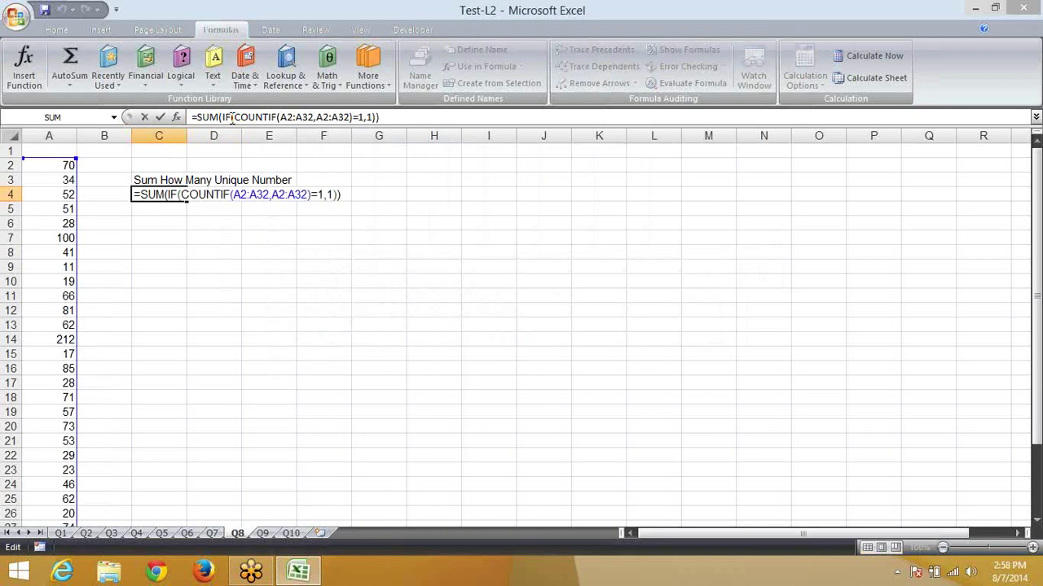
{"action": "key", "text": "ctrl+shift+Return"}
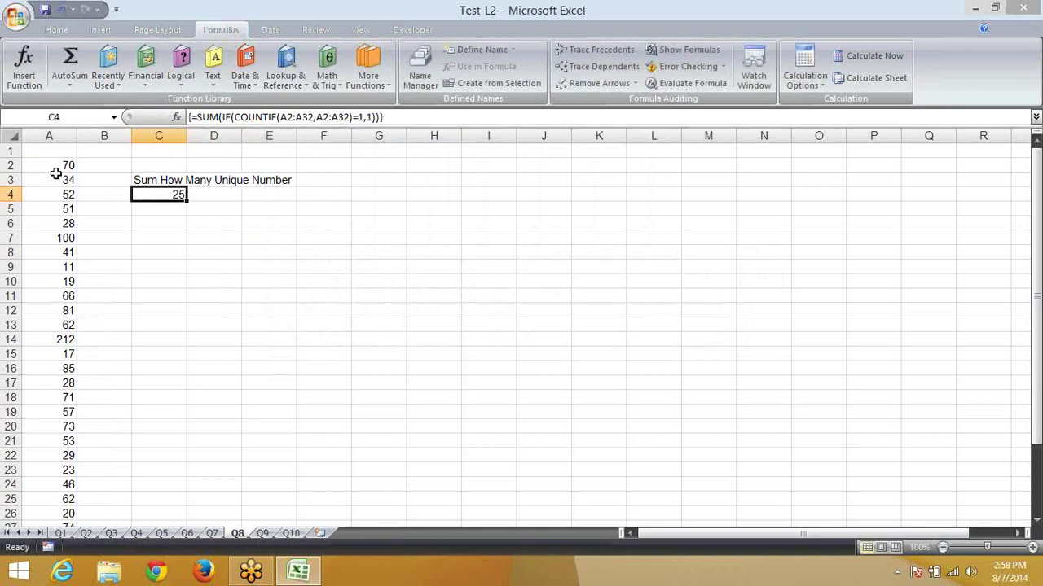
{"action": "left_click", "coordinate": [705, 82]}
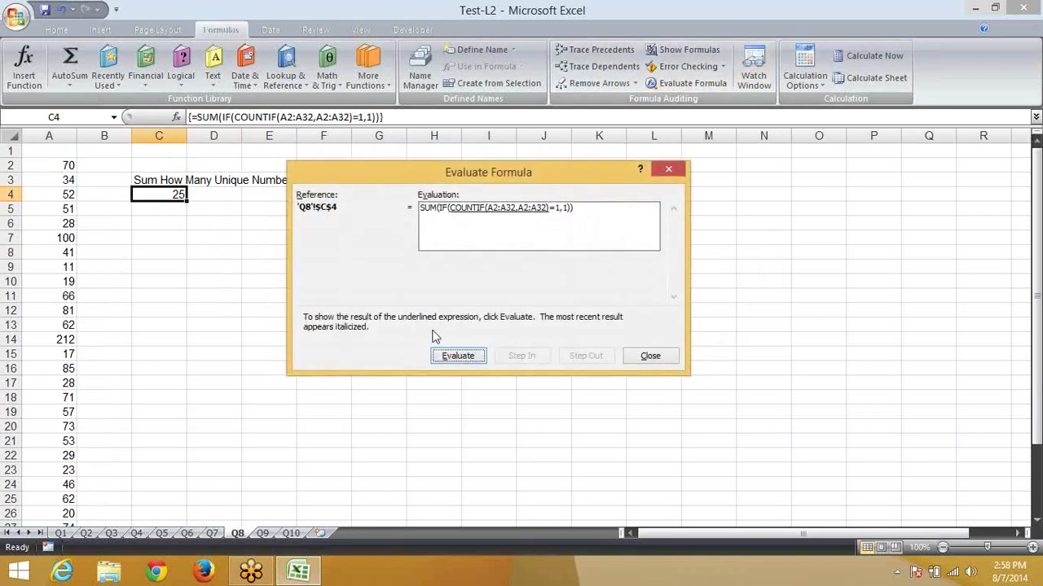
{"action": "left_click", "coordinate": [457, 358]}
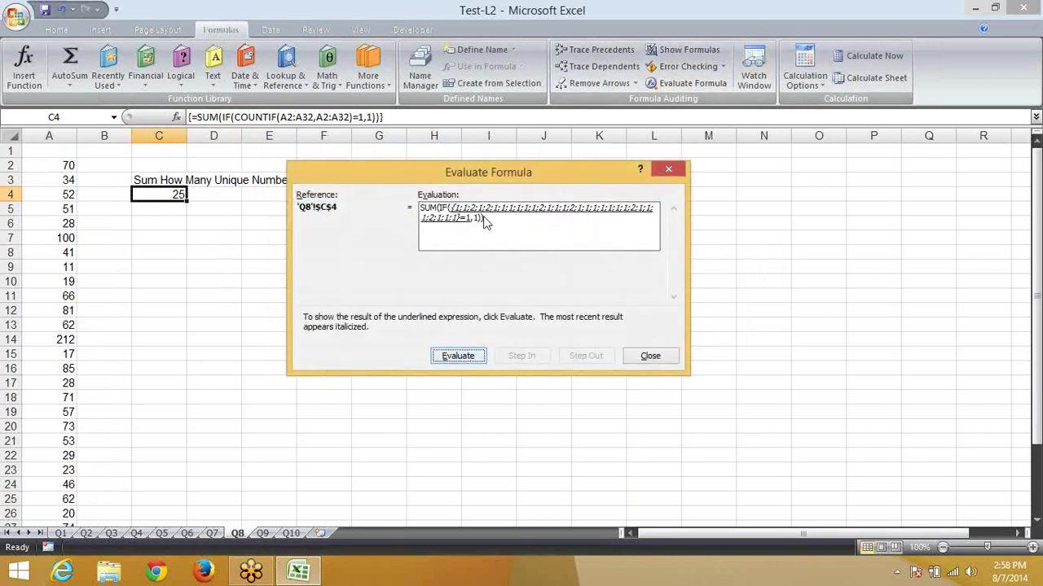
{"action": "left_click", "coordinate": [460, 361]}
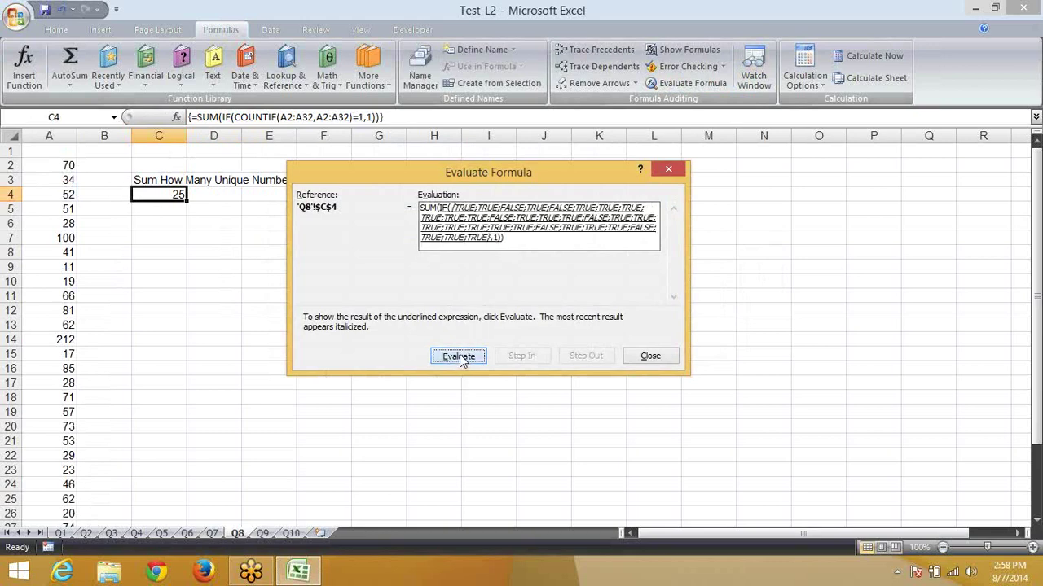
{"action": "left_click", "coordinate": [461, 359]}
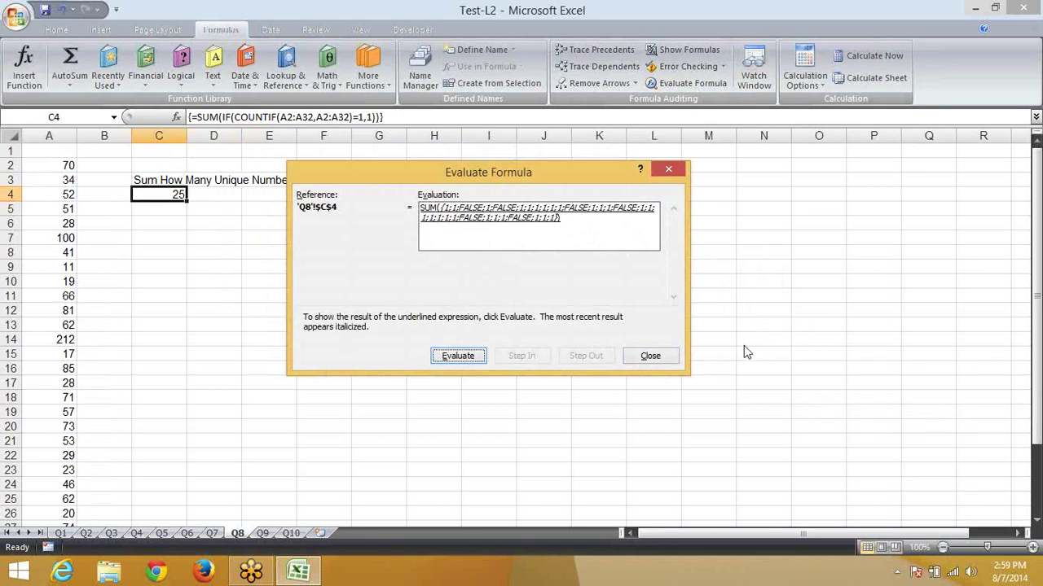
{"action": "left_click", "coordinate": [668, 356]}
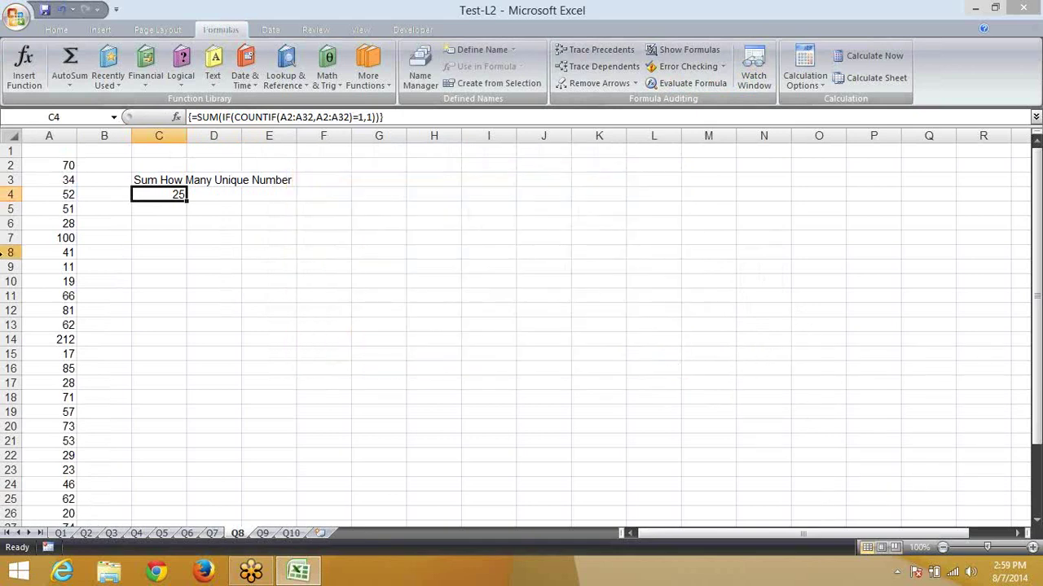
Go to the Q9 calendar task sheet after glancing at Q10
{"action": "left_click", "coordinate": [208, 234]}
{"action": "left_click", "coordinate": [262, 531]}
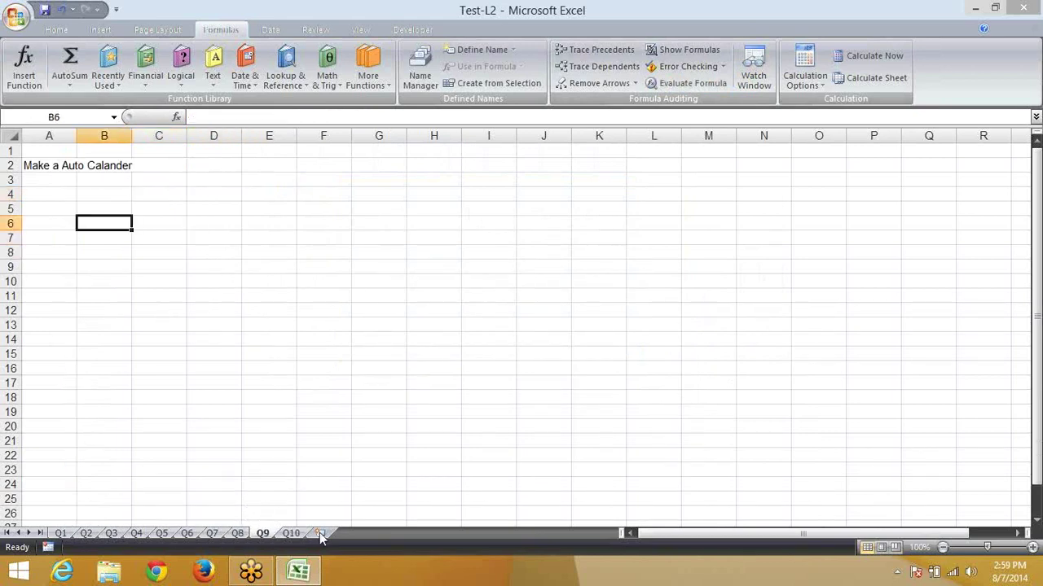
{"action": "left_click", "coordinate": [291, 533]}
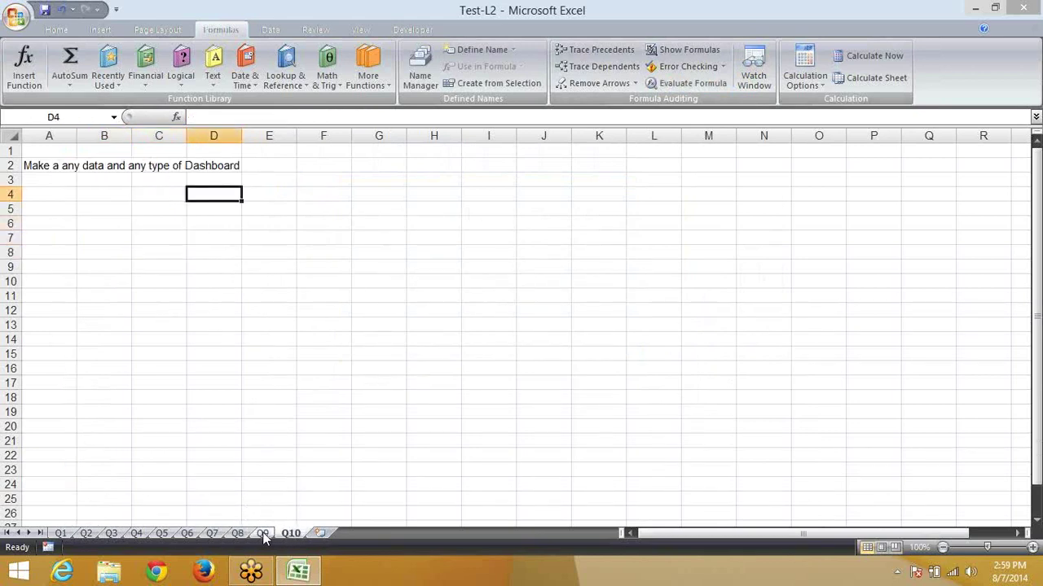
{"action": "left_click", "coordinate": [263, 532]}
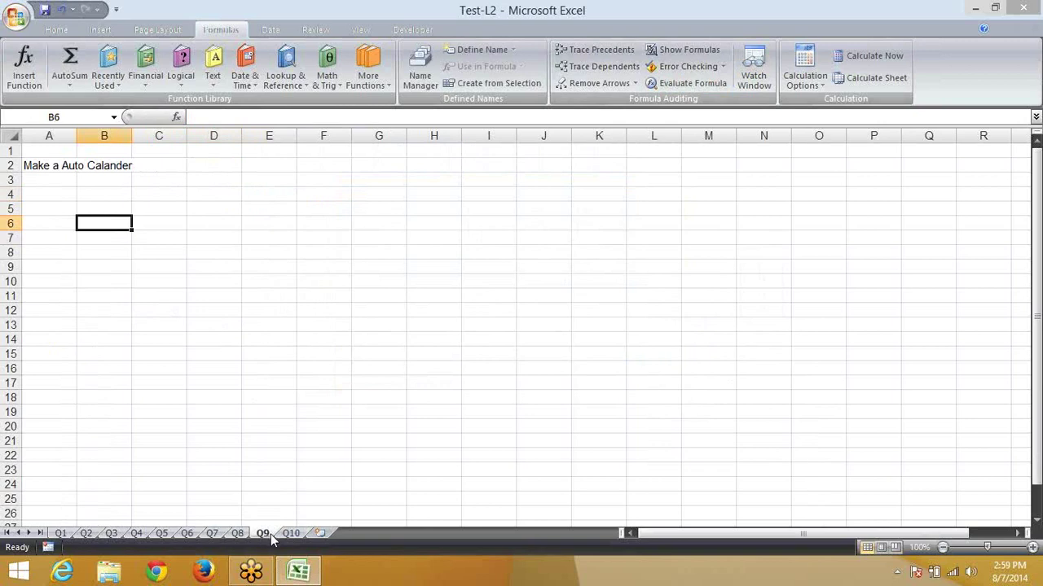
Download the Student weekly planning calendar (Mon-Sun) from the 2012 calendar templates
{"action": "left_click", "coordinate": [27, 21]}
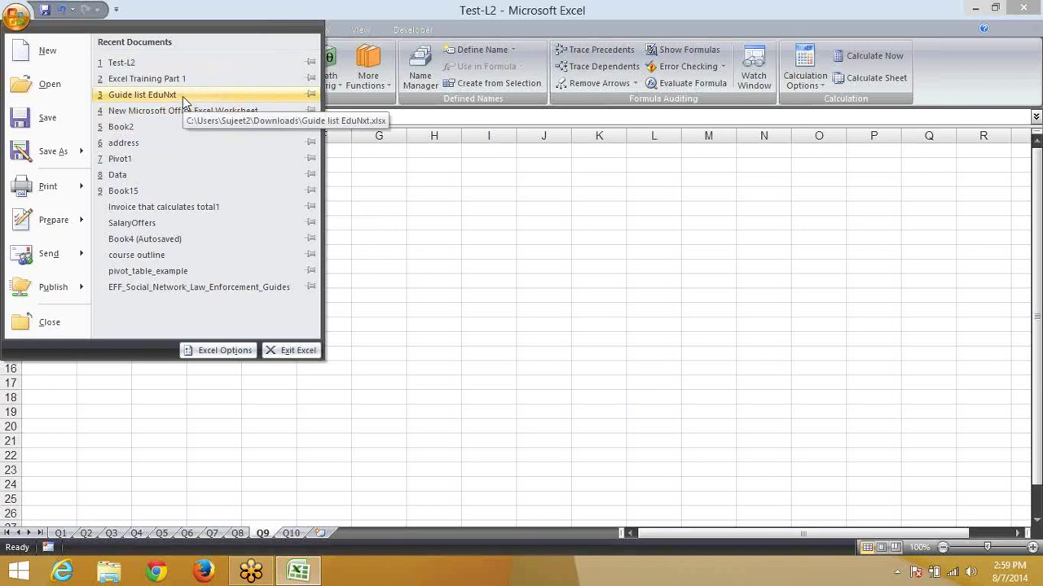
{"action": "left_click", "coordinate": [80, 63]}
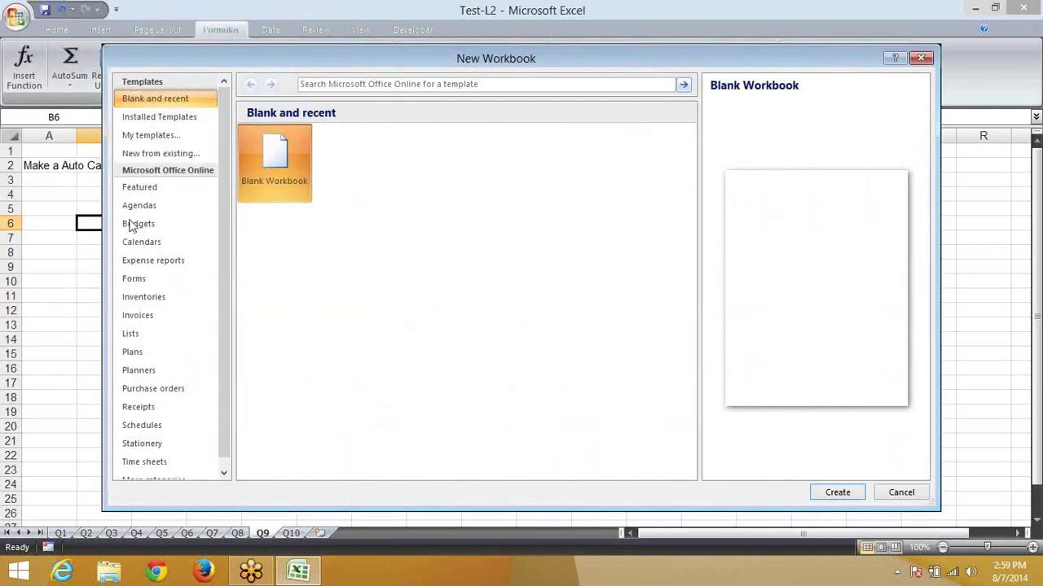
{"action": "left_click", "coordinate": [149, 244]}
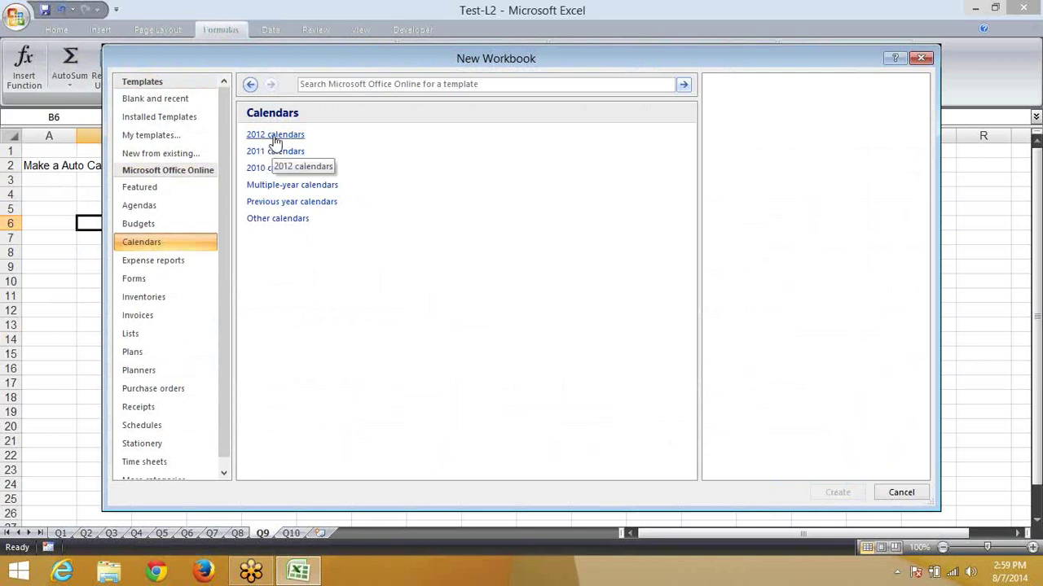
{"action": "left_click", "coordinate": [274, 139]}
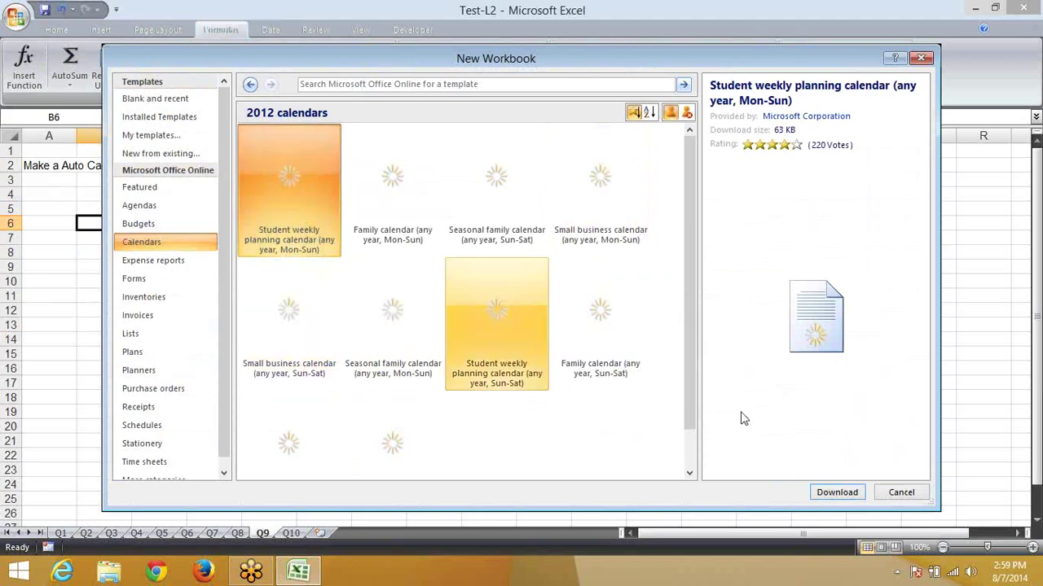
{"action": "left_click", "coordinate": [834, 500]}
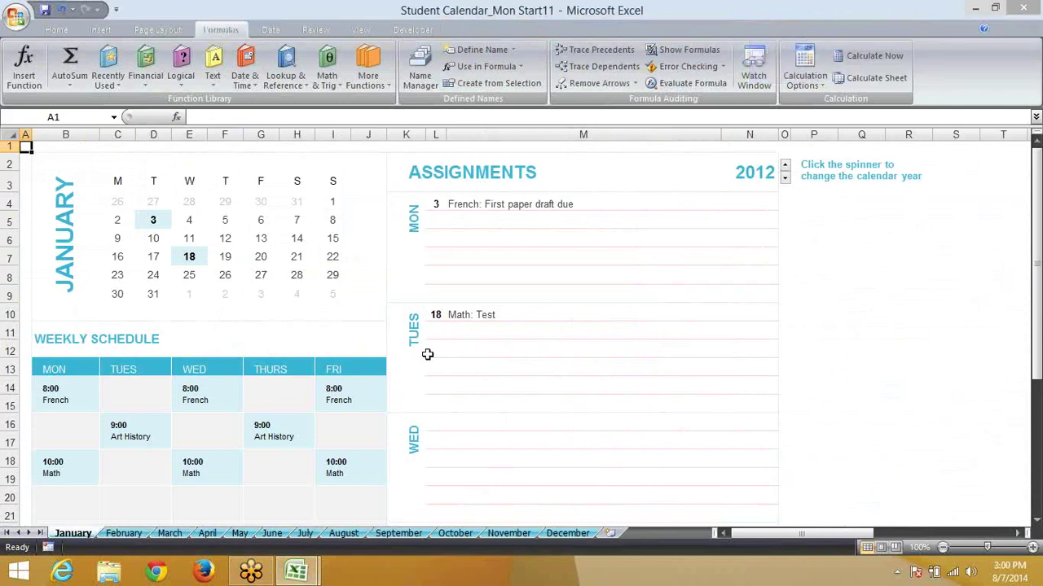
{"action": "left_click", "coordinate": [153, 205]}
{"action": "left_click", "coordinate": [167, 236]}
{"action": "left_click", "coordinate": [261, 238]}
Step the calendar's year spinner up to 2014
{"action": "left_click", "coordinate": [289, 205]}
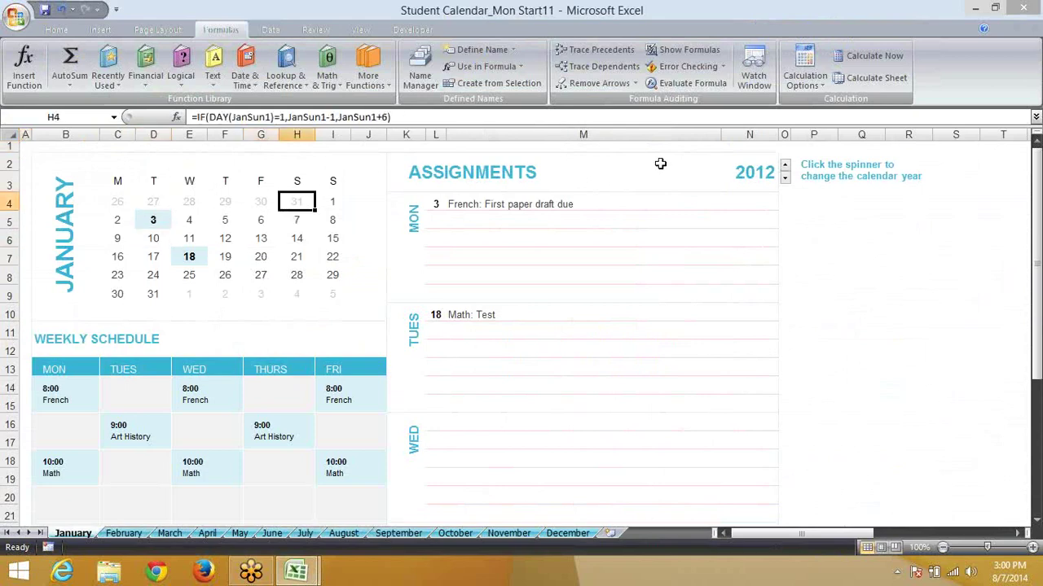
{"action": "left_click", "coordinate": [784, 165]}
{"action": "left_click", "coordinate": [787, 179]}
{"action": "left_click", "coordinate": [785, 167]}
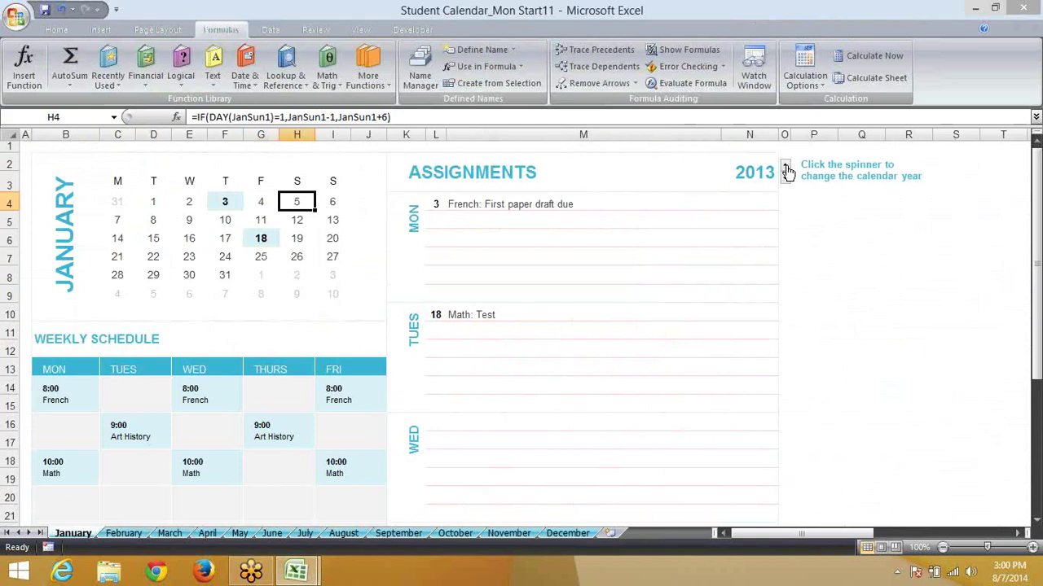
{"action": "left_click", "coordinate": [266, 116]}
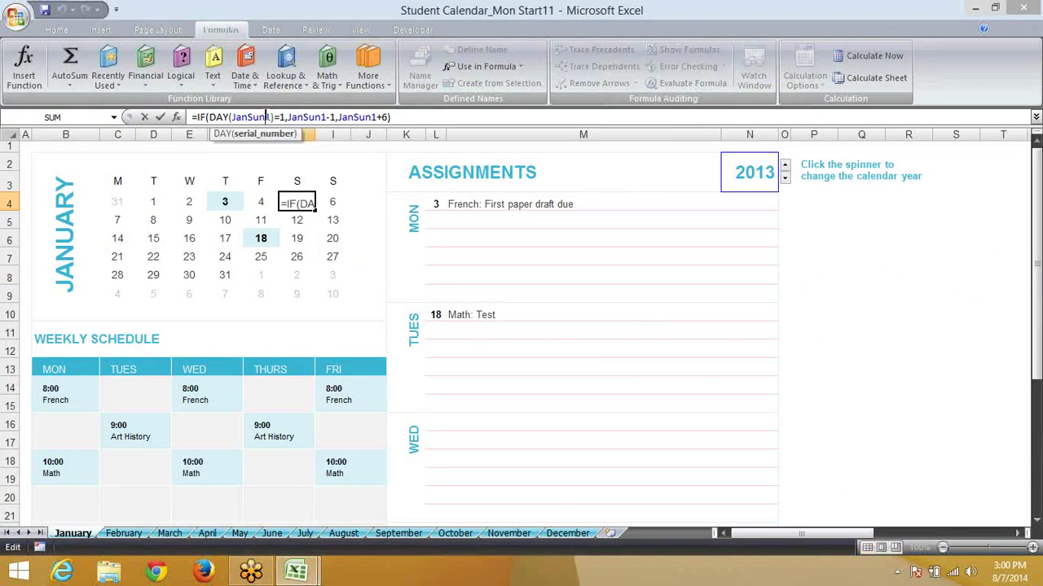
{"action": "key", "text": "Escape"}
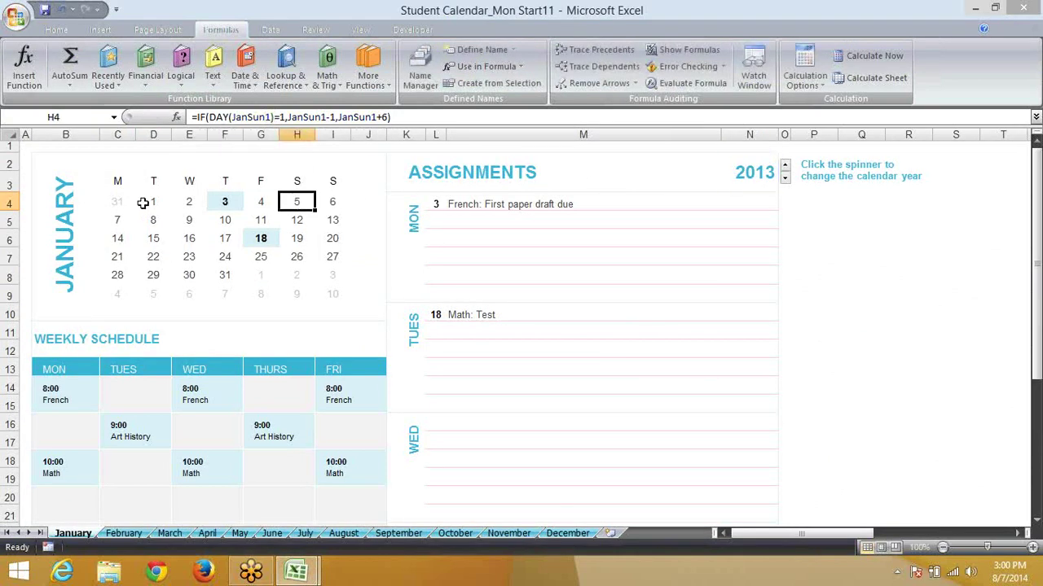
{"action": "left_click", "coordinate": [121, 203]}
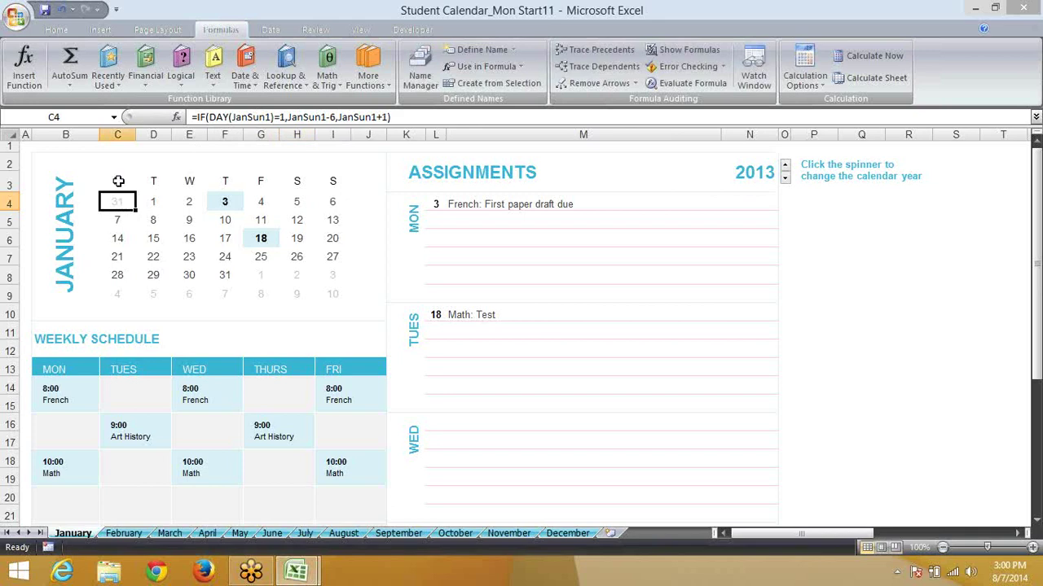
{"action": "left_click", "coordinate": [787, 166]}
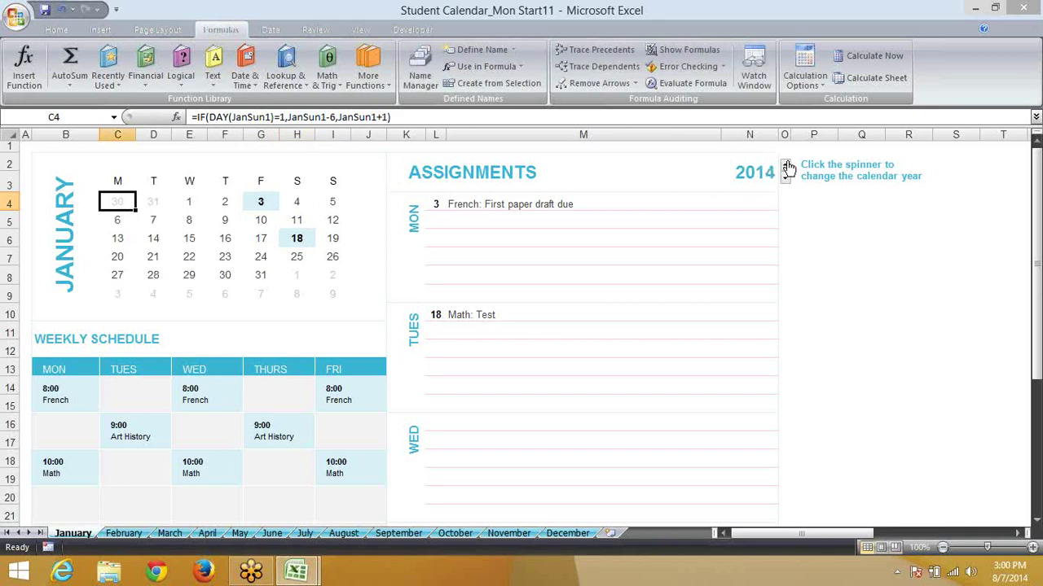
Inspect the date cell formulas and the JANUARY month title
{"action": "left_click", "coordinate": [156, 179]}
{"action": "left_click", "coordinate": [150, 200]}
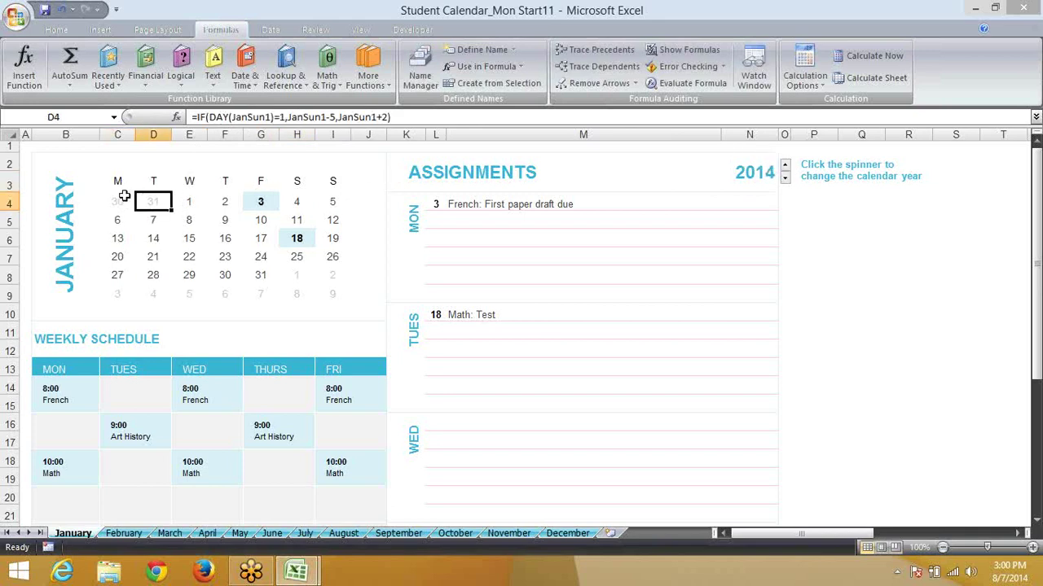
{"action": "left_click", "coordinate": [124, 198]}
{"action": "left_click", "coordinate": [129, 177]}
{"action": "left_click", "coordinate": [113, 144]}
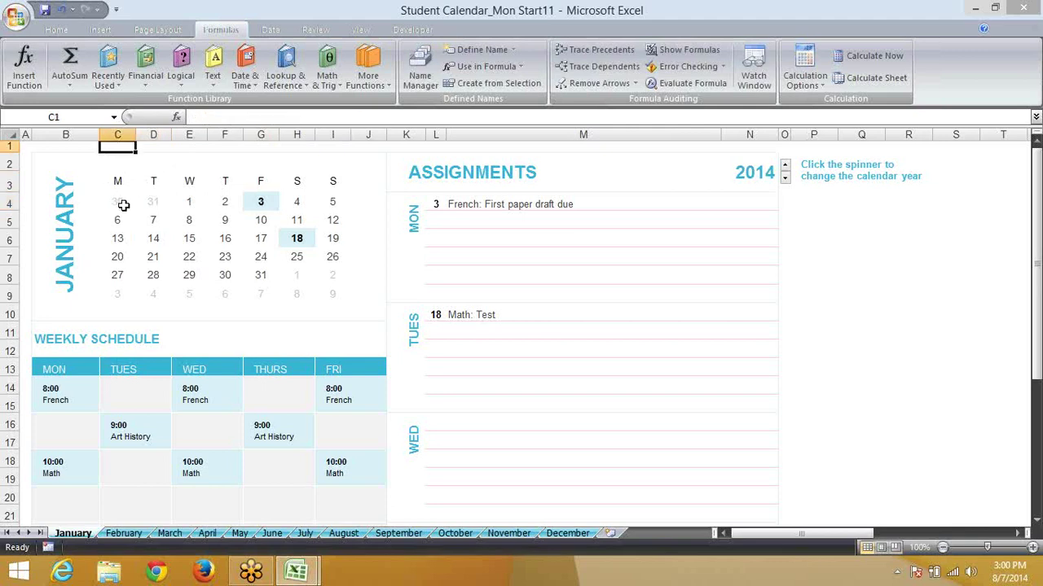
{"action": "left_click", "coordinate": [122, 204]}
{"action": "left_click", "coordinate": [122, 216]}
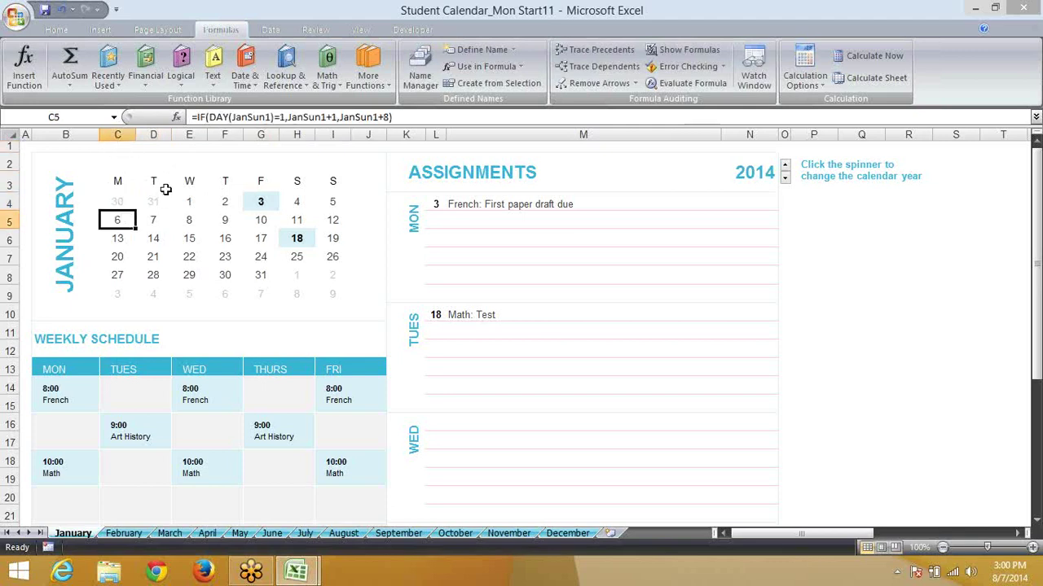
{"action": "left_click", "coordinate": [120, 198]}
{"action": "left_click", "coordinate": [72, 196]}
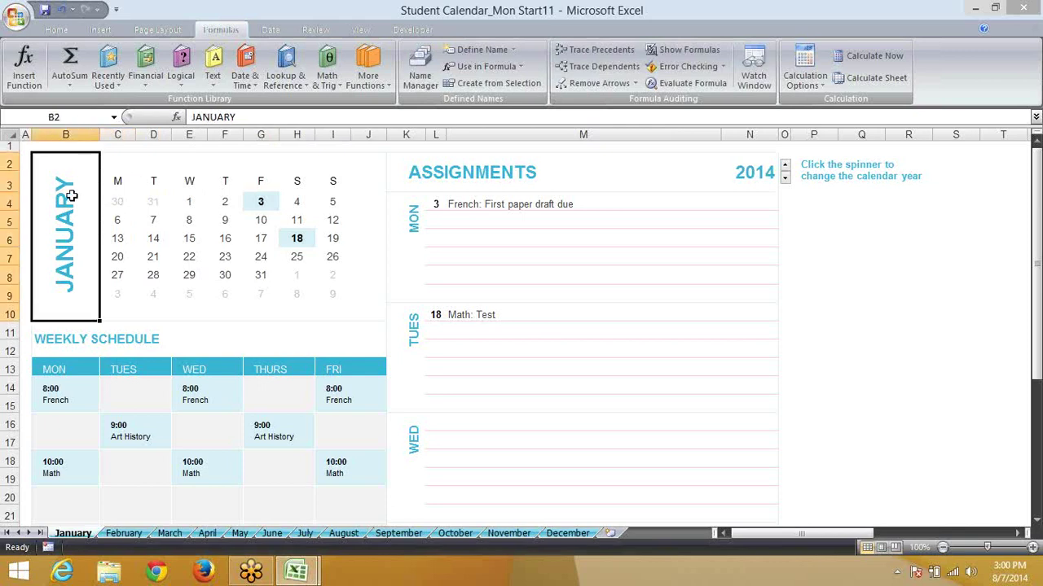
{"action": "double_click", "coordinate": [71, 196]}
{"action": "left_click", "coordinate": [161, 200]}
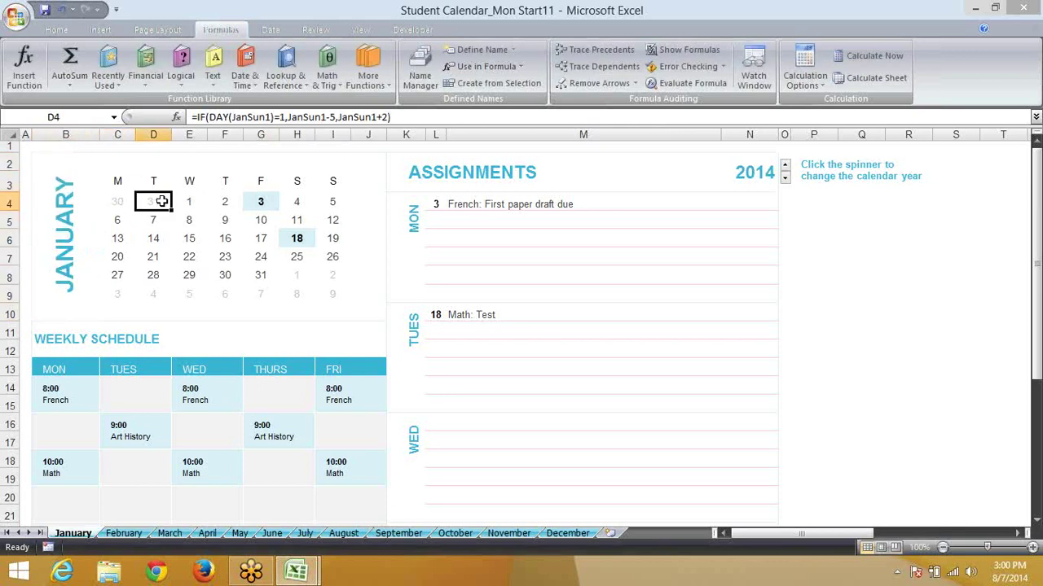
Paste FEBRUARY over the January sheet's month title, then undo it back to JANUARY
{"action": "left_click", "coordinate": [131, 532]}
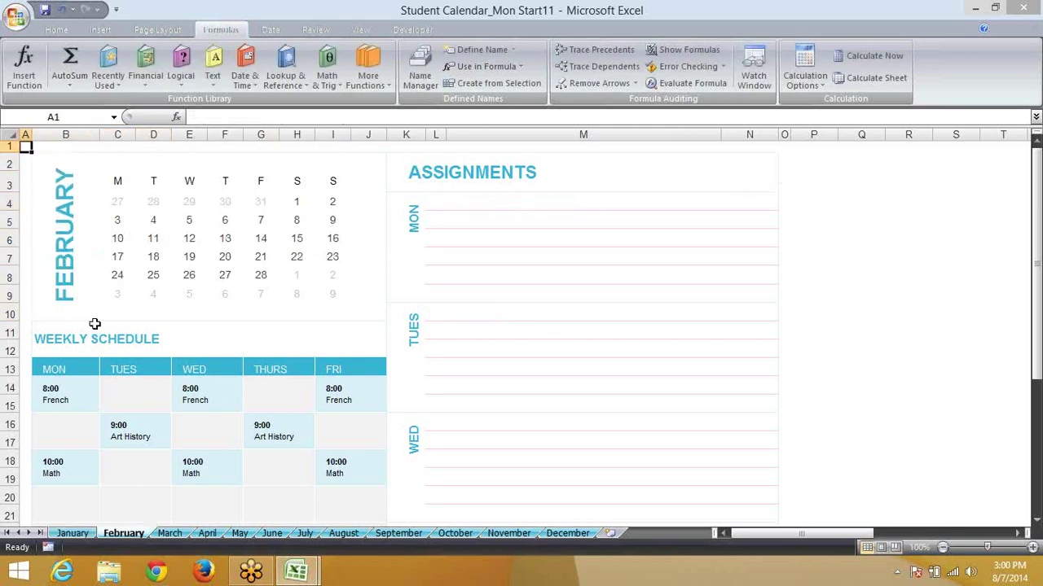
{"action": "left_click", "coordinate": [76, 272]}
{"action": "left_click_drag", "start_coordinate": [239, 117], "coordinate": [178, 116]}
{"action": "key", "text": "ctrl+c"}
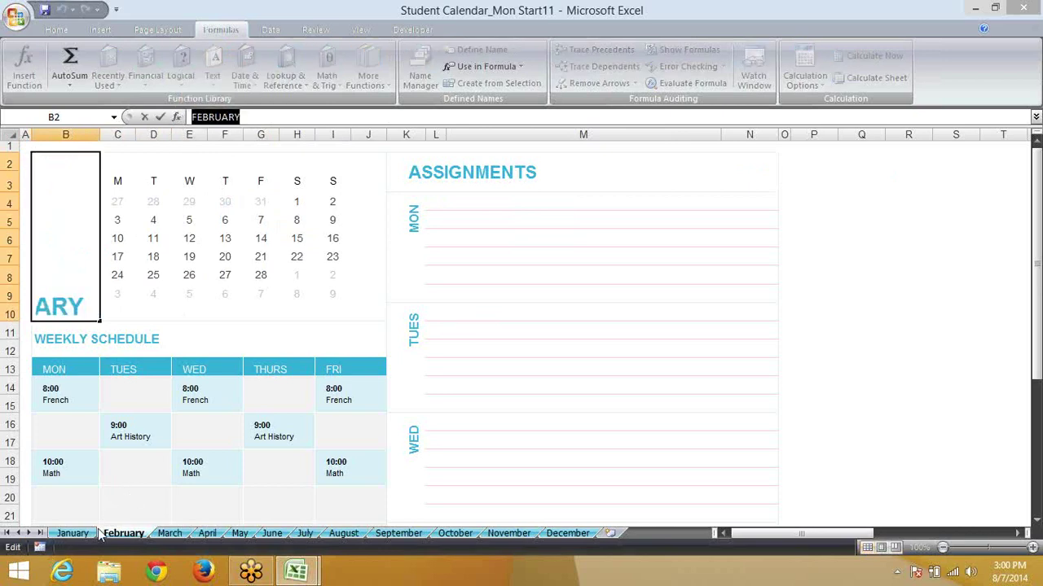
{"action": "left_click", "coordinate": [96, 533]}
{"action": "left_click", "coordinate": [82, 288]}
{"action": "double_click", "coordinate": [90, 271]}
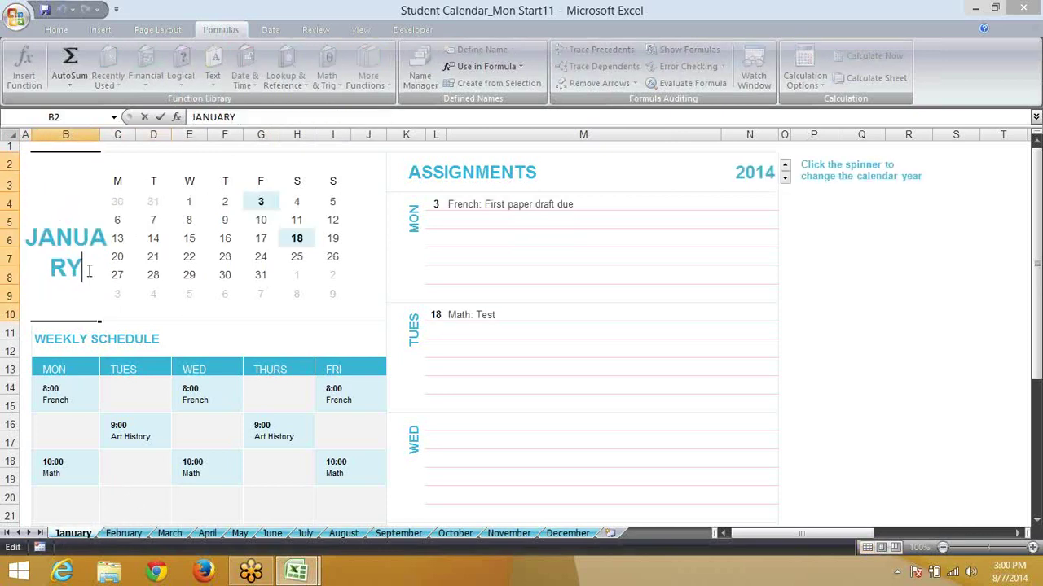
{"action": "left_click_drag", "start_coordinate": [90, 271], "coordinate": [27, 226]}
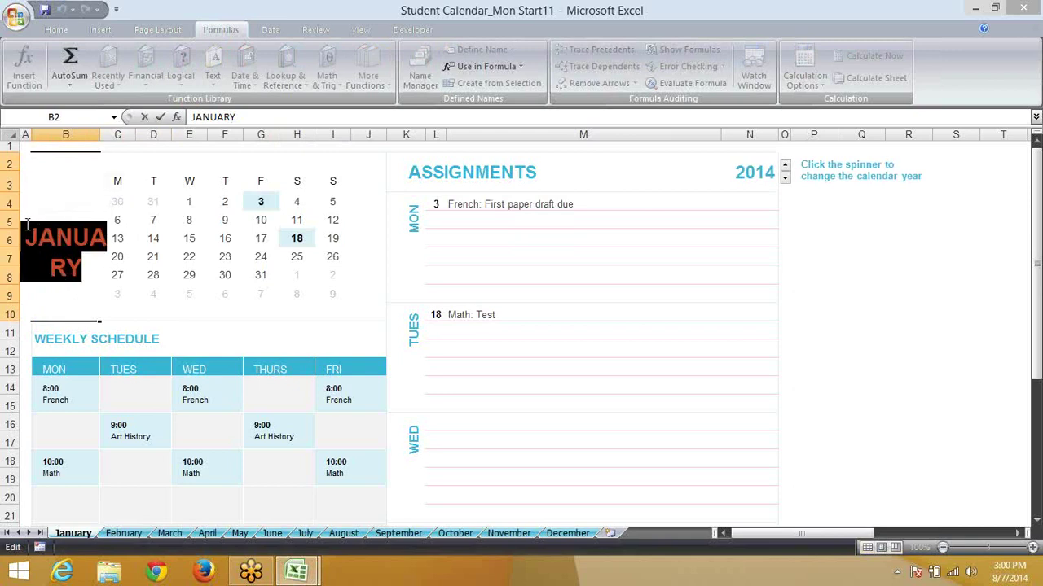
{"action": "key", "text": "ctrl+v"}
{"action": "key", "text": "Return"}
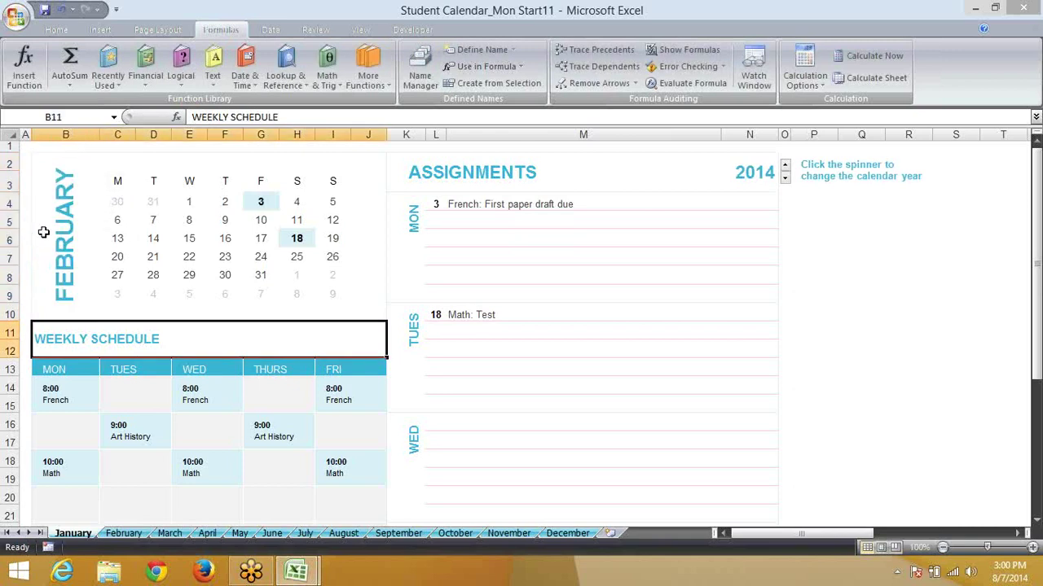
{"action": "left_click", "coordinate": [43, 233]}
{"action": "key", "text": "ctrl+z"}
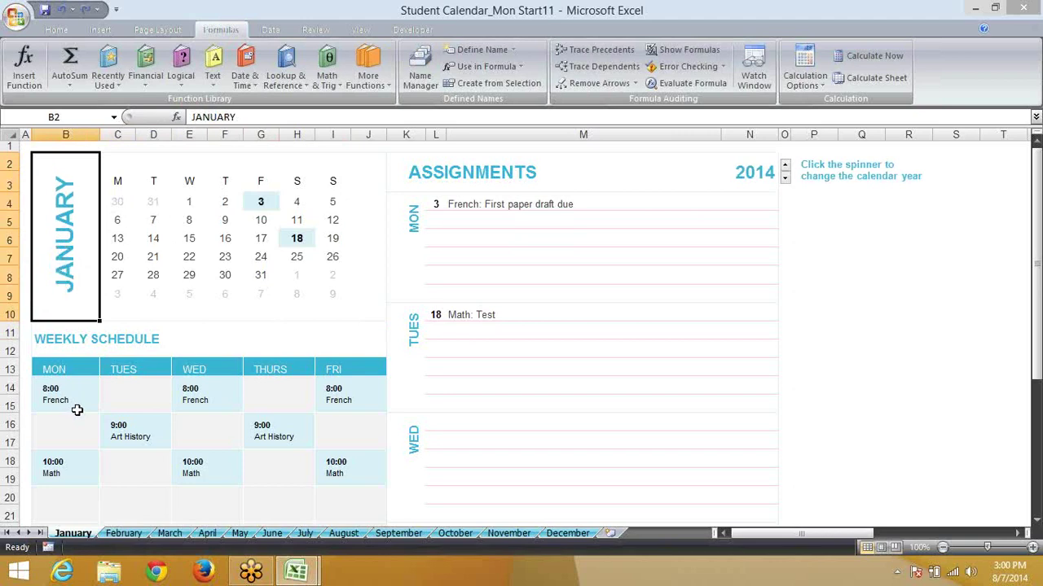
Return to the Test-L2 workbook's Q9 sheet via the taskbar
{"action": "left_click", "coordinate": [175, 533]}
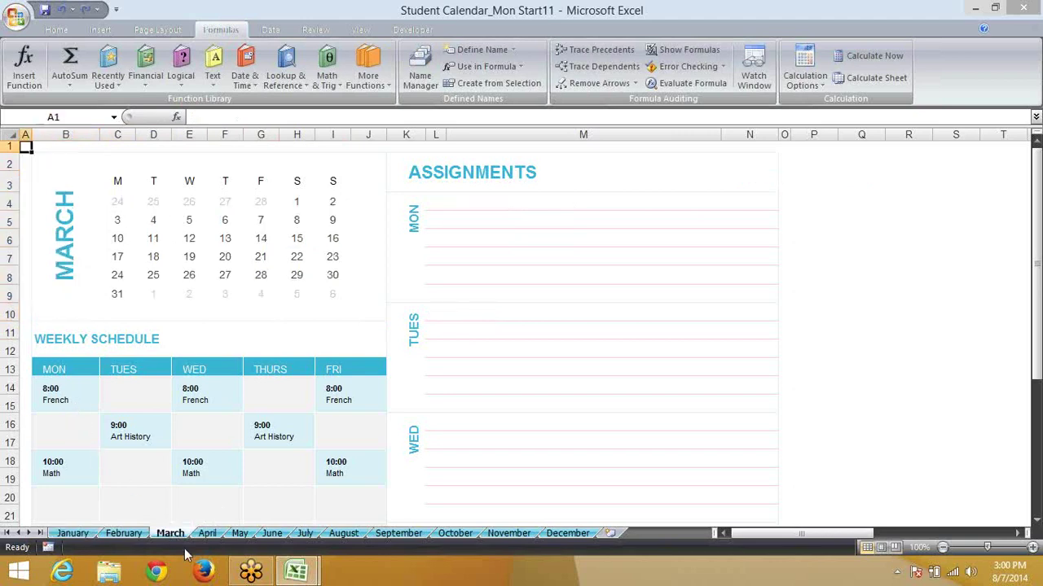
{"action": "mouse_move", "coordinate": [297, 570]}
{"action": "left_click", "coordinate": [379, 505]}
{"action": "left_click", "coordinate": [208, 507]}
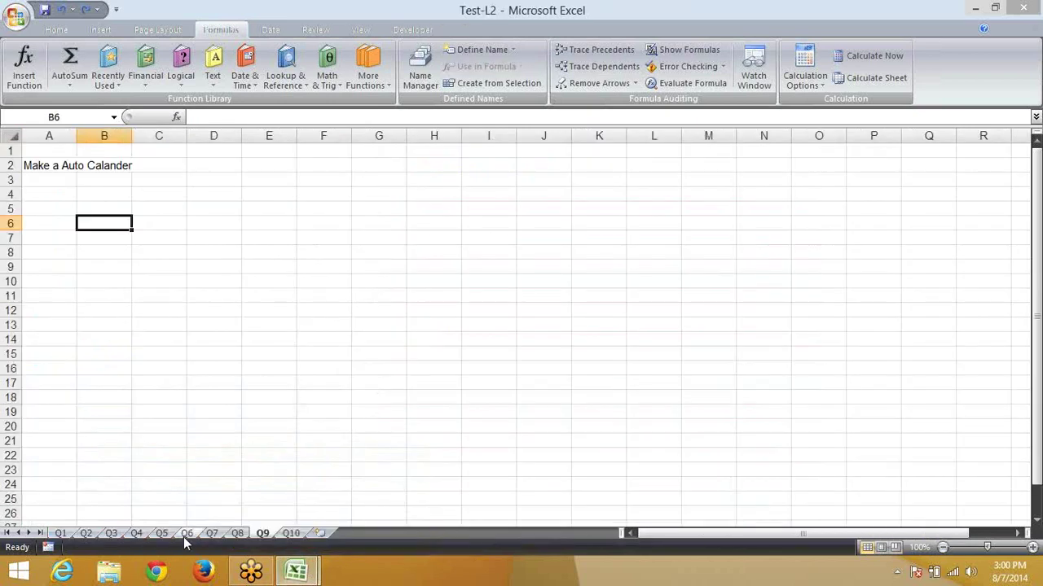
View the Q10 dashboard sheet, select B4:H19, then switch to the blank Book2 workbook
{"action": "left_click", "coordinate": [292, 534]}
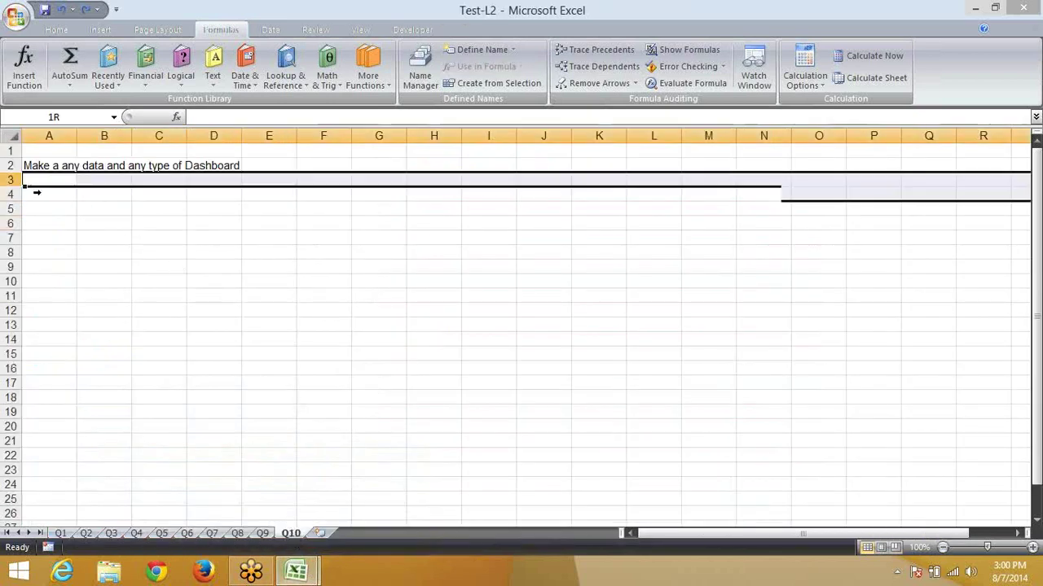
{"action": "left_click", "coordinate": [145, 238]}
{"action": "left_click_drag", "start_coordinate": [114, 194], "coordinate": [410, 406]}
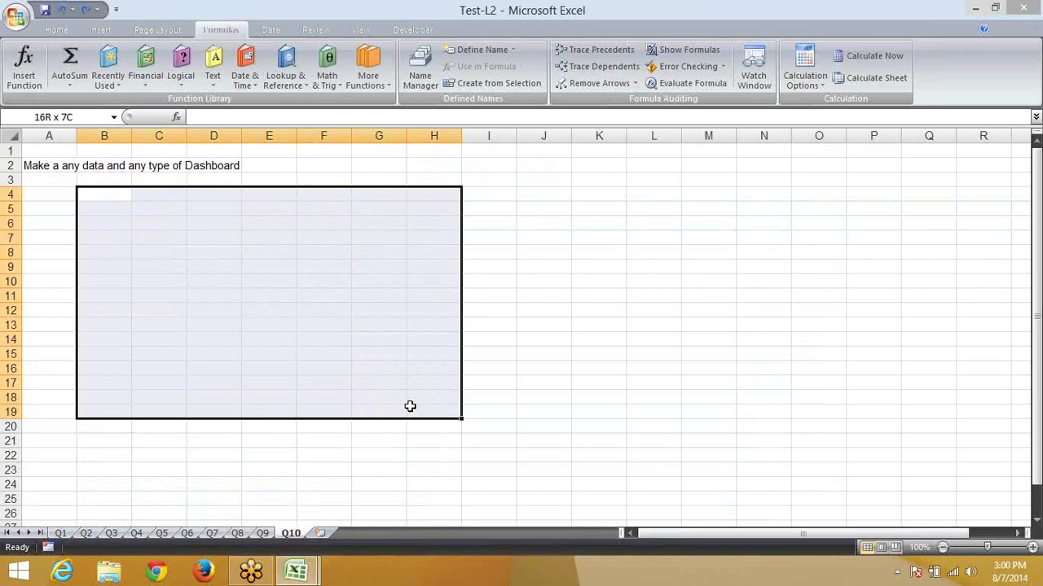
{"action": "key", "text": "ctrl+Tab"}
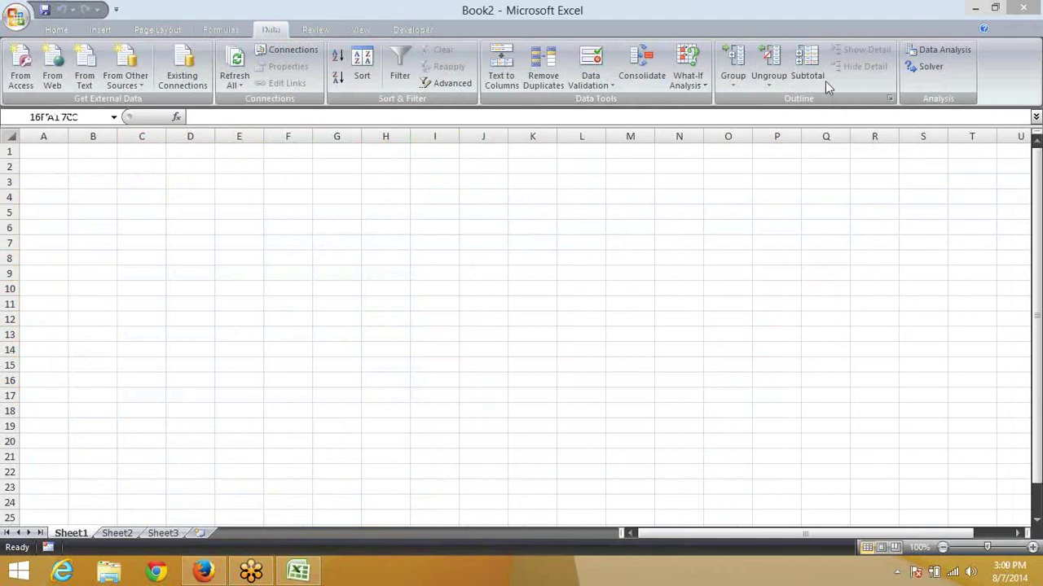
Start typing a name entry in Sheet1's cell A1
{"action": "left_click", "coordinate": [101, 30]}
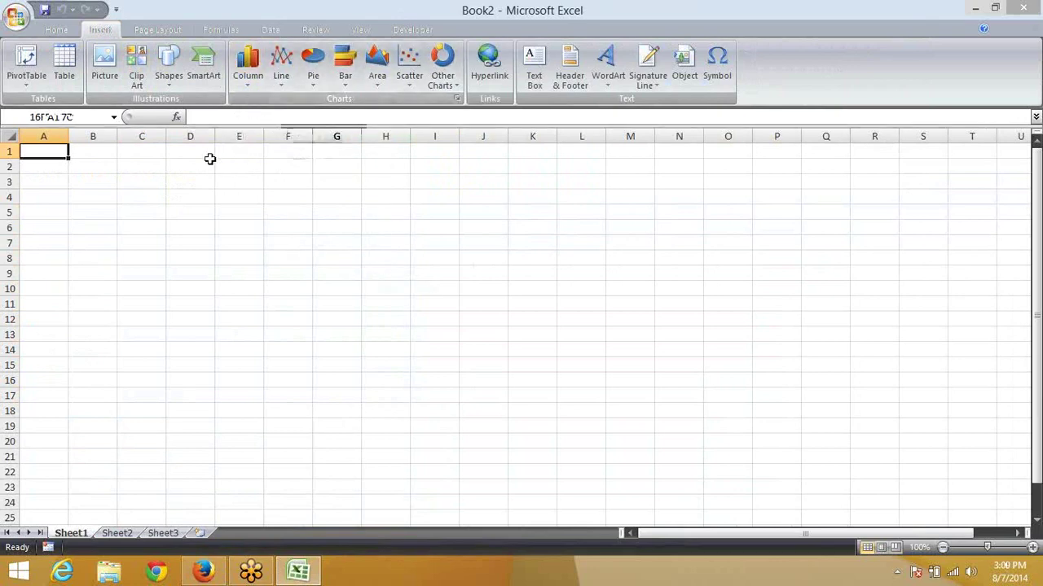
{"action": "left_click", "coordinate": [130, 182]}
{"action": "left_click", "coordinate": [88, 168]}
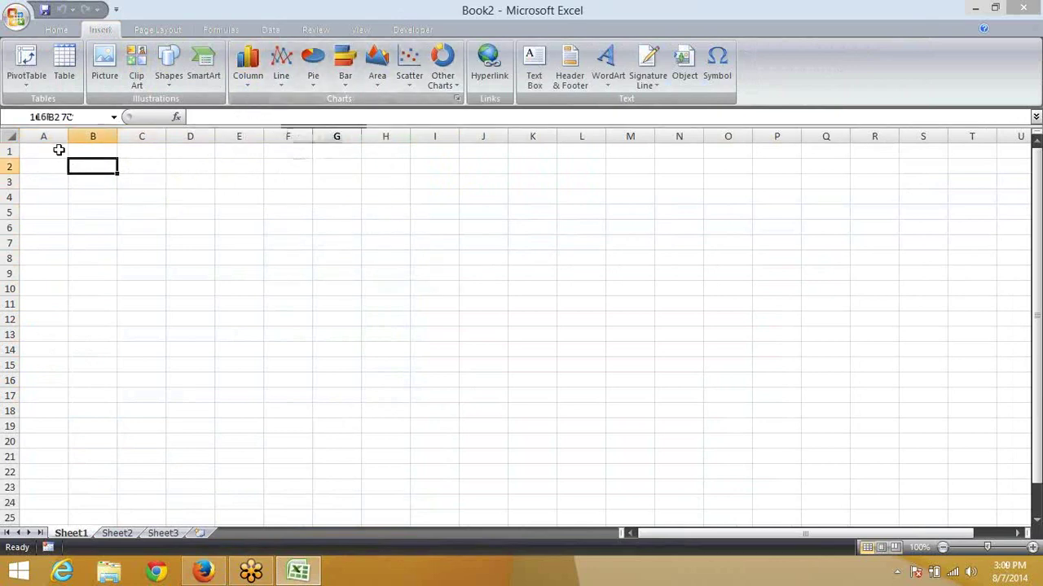
{"action": "left_click", "coordinate": [60, 152]}
{"action": "type", "text": "="}
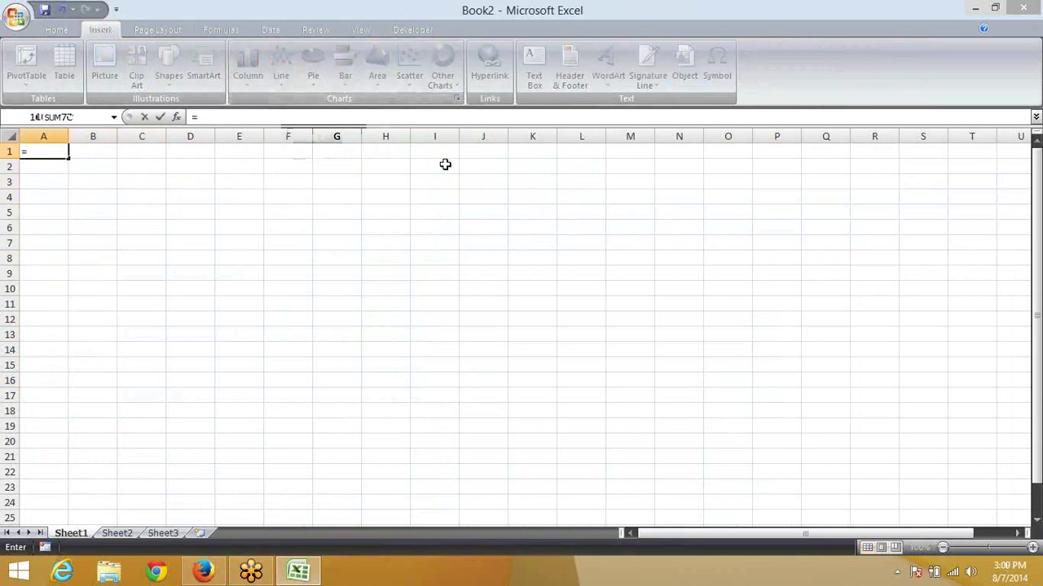
{"action": "key", "text": "BackSpace"}
{"action": "type", "text": "N"}
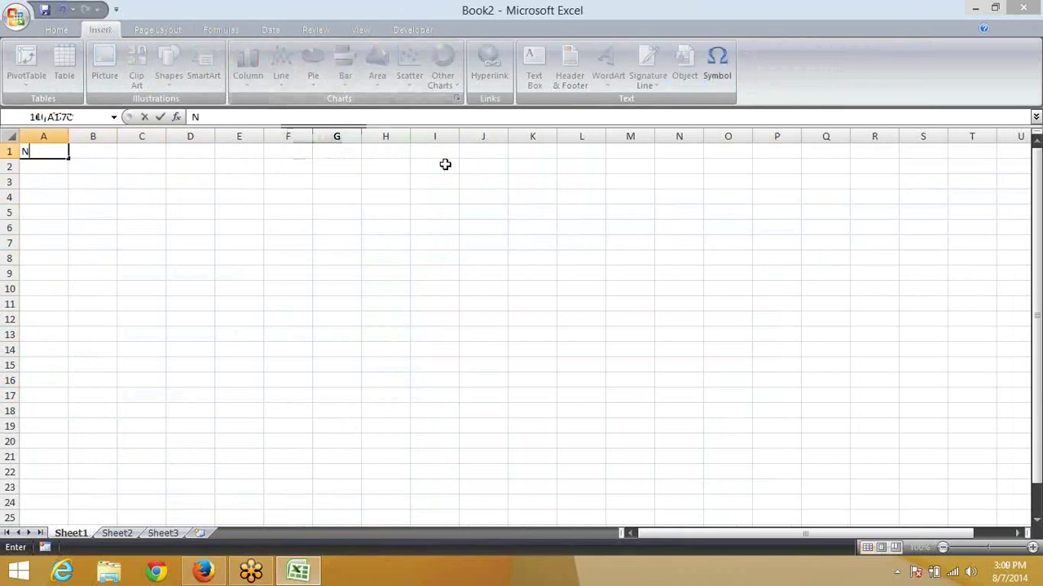
{"action": "type", "text": "am"}
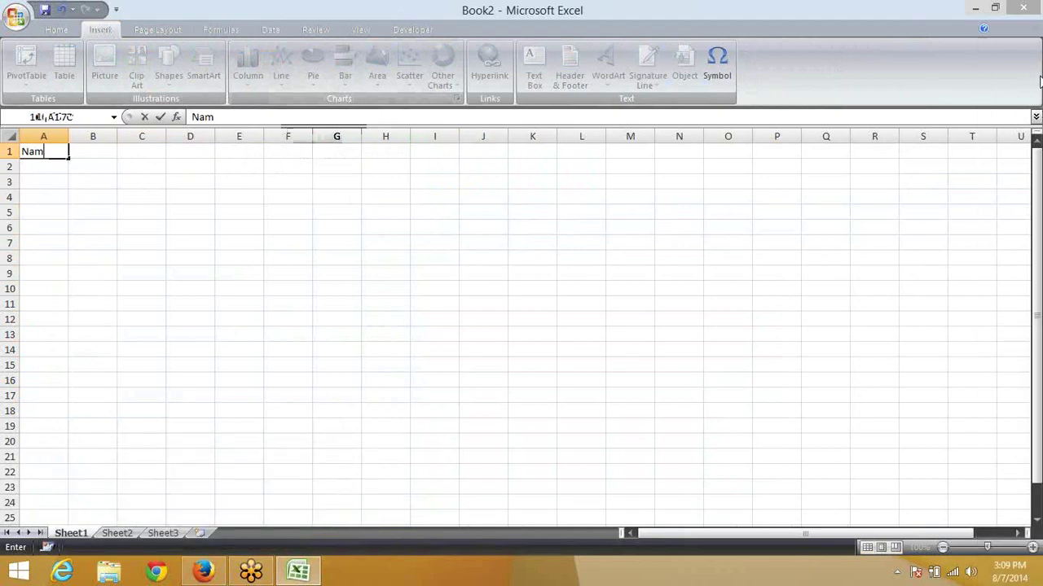
On Sheet2, enter Jan in A2 and fill Feb, Mar, Apr down to A5
{"action": "key", "text": "ctrl+Page_Down"}
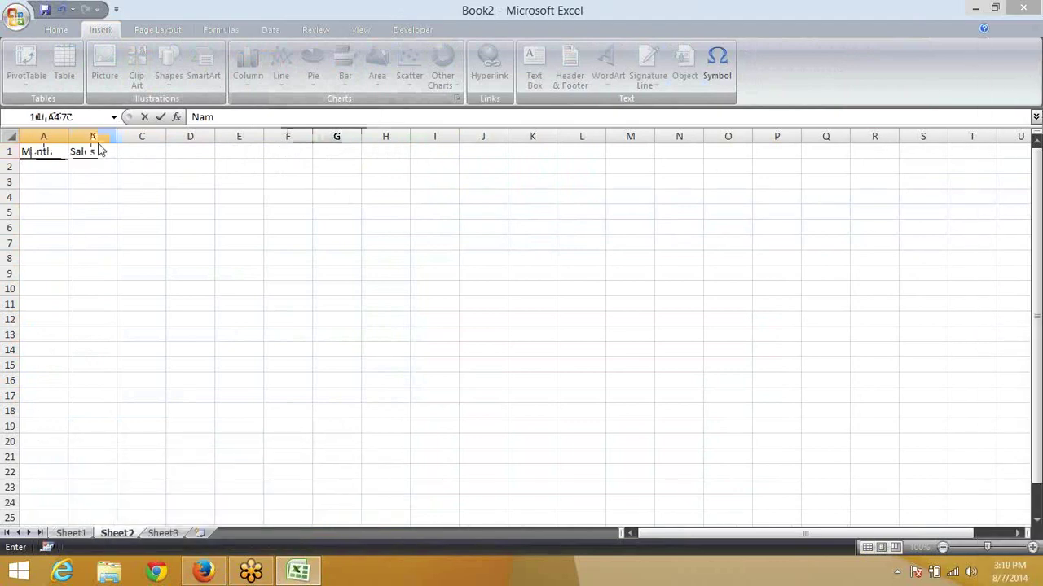
{"action": "left_click", "coordinate": [41, 166]}
{"action": "type", "text": "Au"}
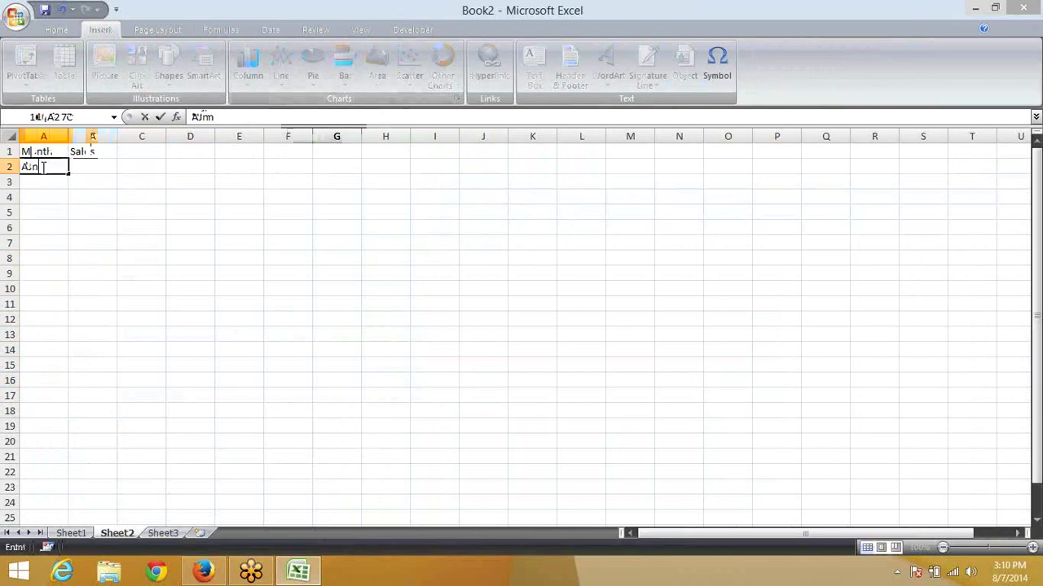
{"action": "key", "text": "BackSpace"}
{"action": "key", "text": "BackSpace"}
{"action": "type", "text": "Ja"}
{"action": "type", "text": "n"}
{"action": "left_click", "coordinate": [37, 195]}
{"action": "left_click", "coordinate": [49, 168]}
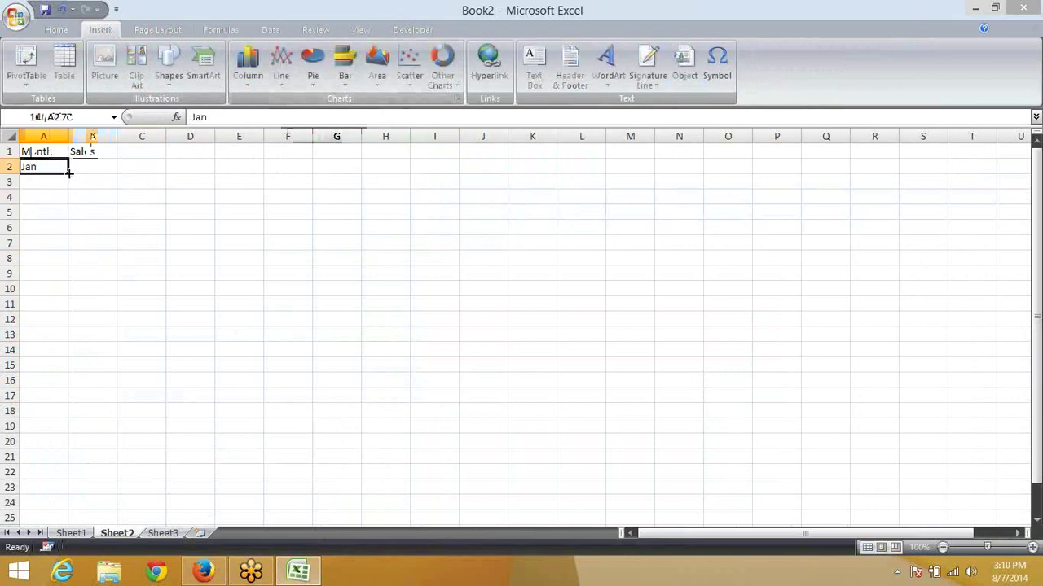
{"action": "left_click_drag", "start_coordinate": [69, 174], "coordinate": [70, 214]}
Enter sales of 21, 32, 43 and 23 in B2:B5
{"action": "left_click", "coordinate": [90, 164]}
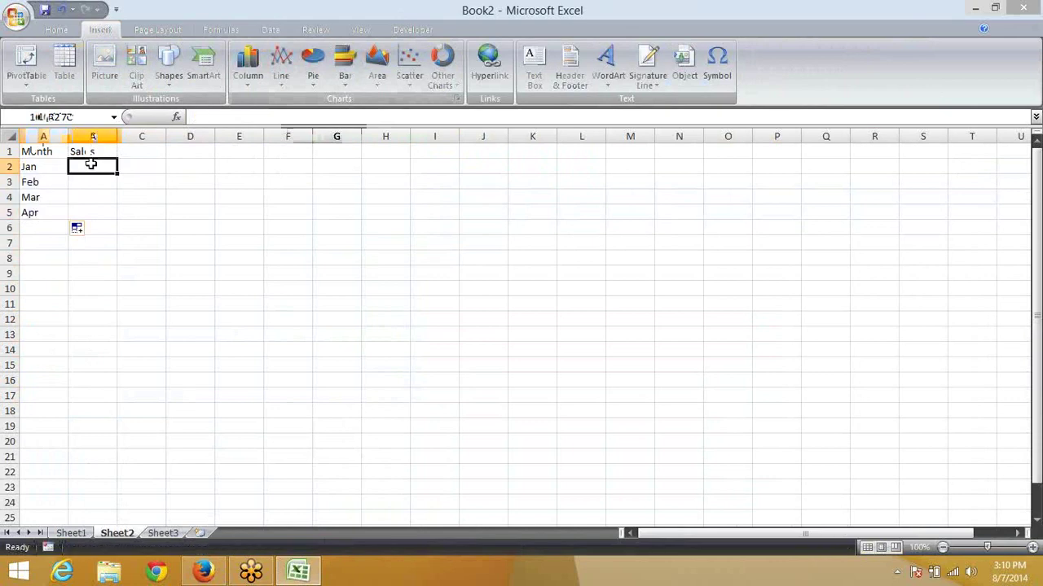
{"action": "type", "text": "21"}
{"action": "key", "text": "Return"}
{"action": "type", "text": "32"}
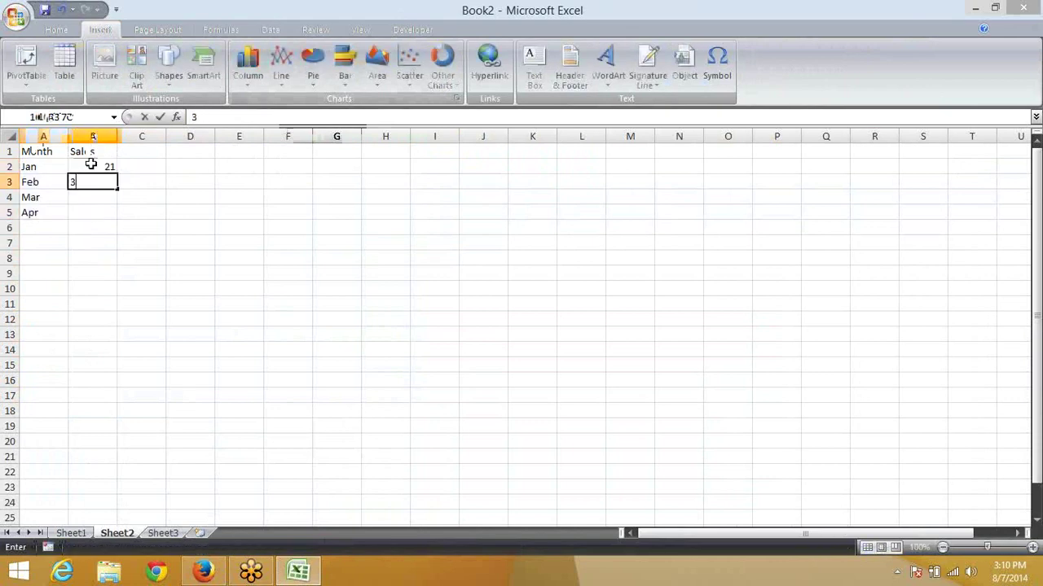
{"action": "key", "text": "Return"}
{"action": "type", "text": "43"}
{"action": "key", "text": "Return"}
{"action": "type", "text": "23"}
{"action": "key", "text": "Return"}
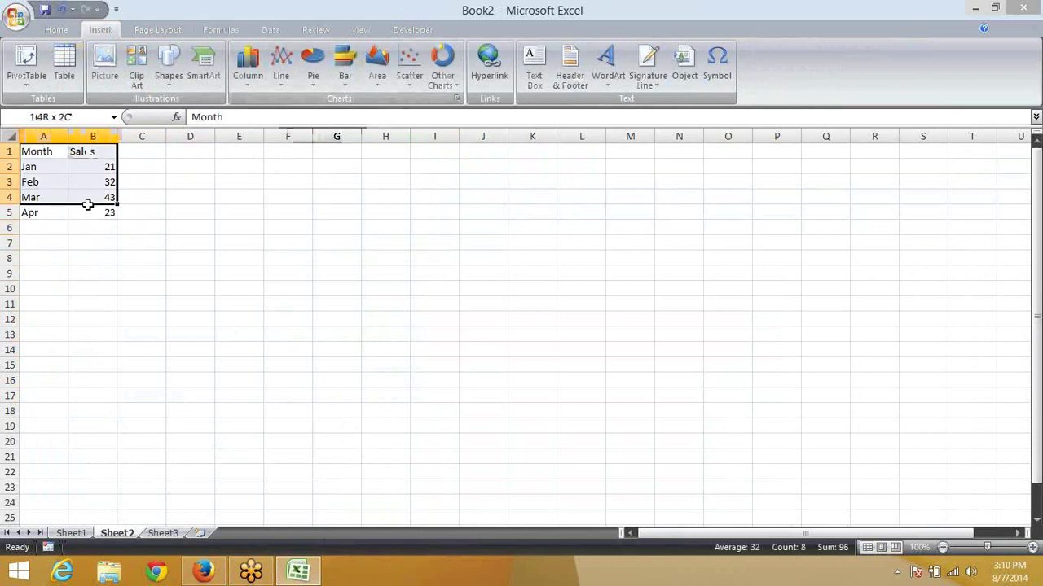
Insert a clustered column chart of A1:B5 and move it near the data
{"action": "left_click_drag", "start_coordinate": [37, 155], "coordinate": [114, 214]}
{"action": "left_click", "coordinate": [247, 65]}
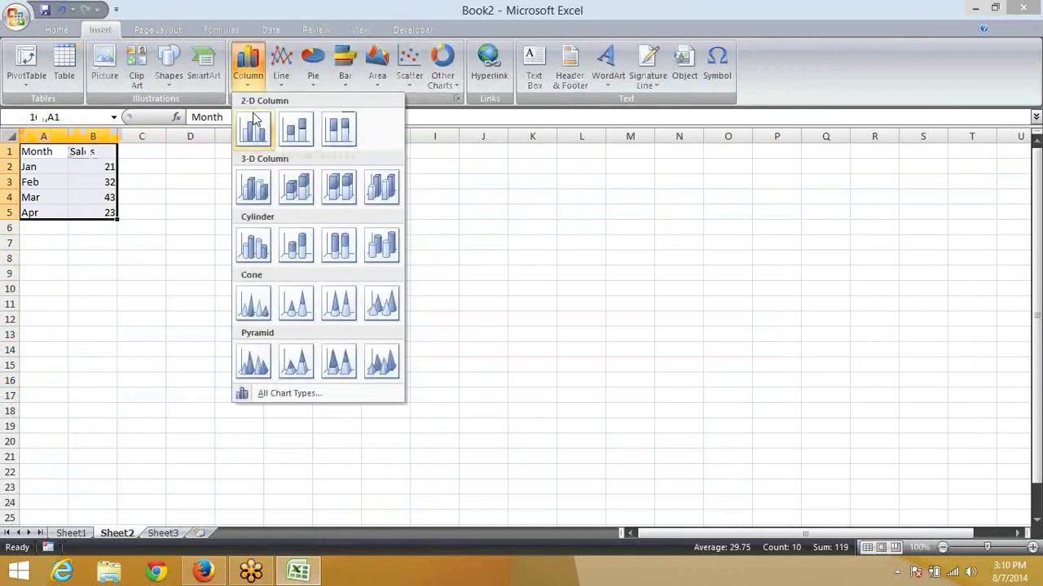
{"action": "left_click", "coordinate": [254, 128]}
{"action": "left_click_drag", "start_coordinate": [422, 252], "coordinate": [326, 222]}
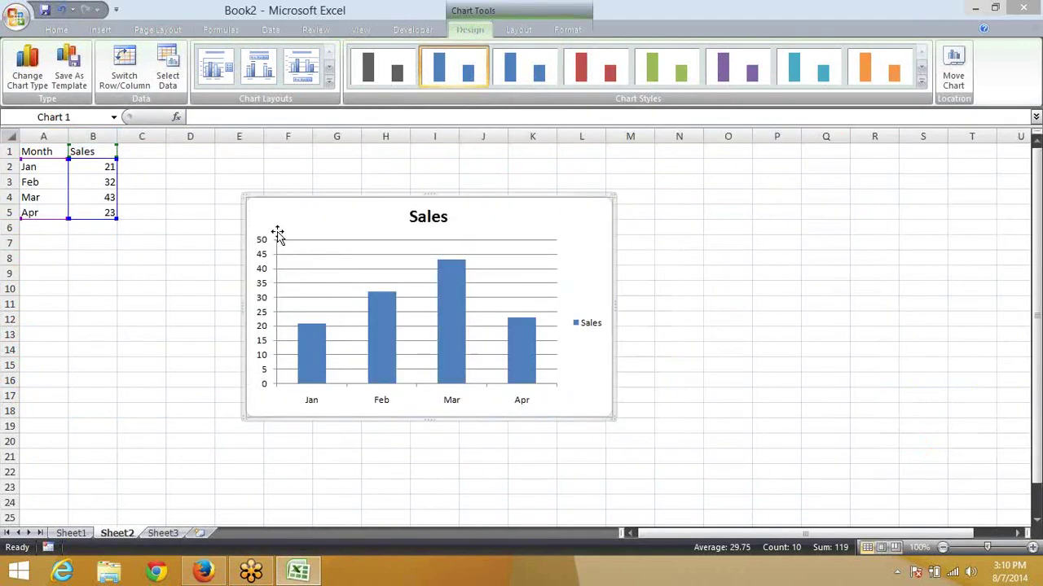
{"action": "left_click", "coordinate": [121, 272]}
{"action": "left_click", "coordinate": [404, 228]}
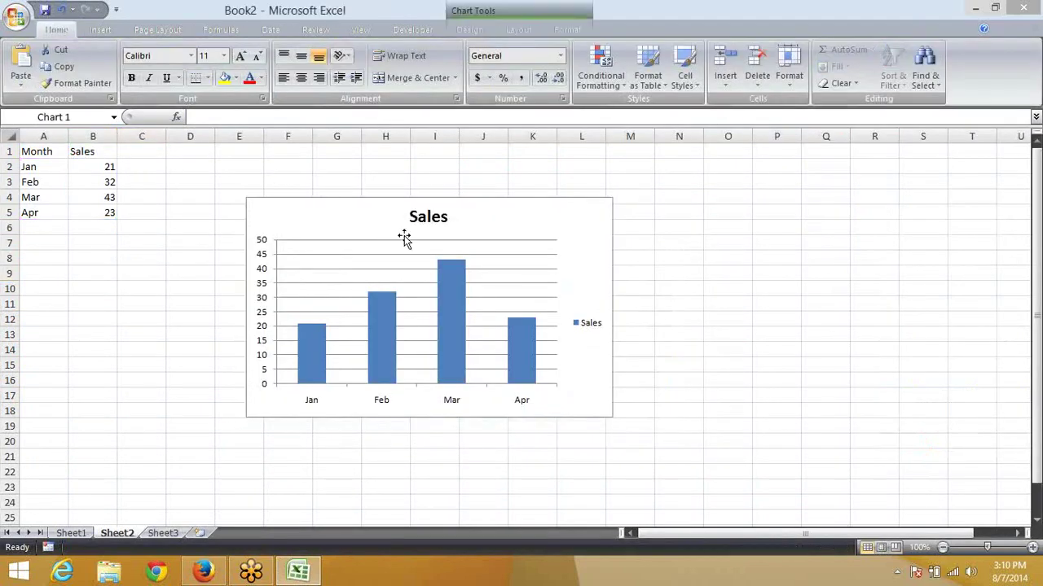
{"action": "left_click", "coordinate": [404, 228]}
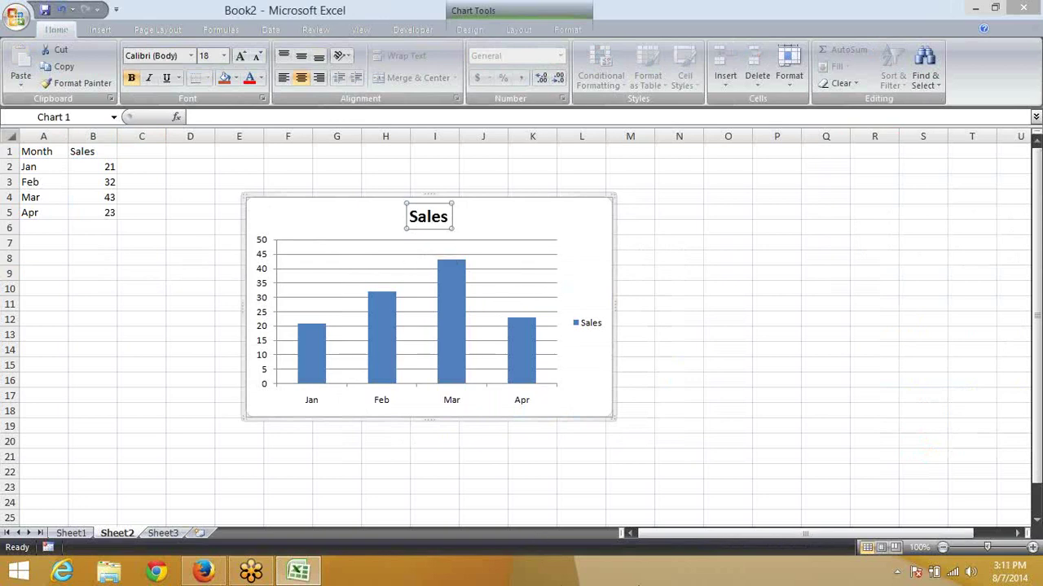
{"action": "left_click", "coordinate": [595, 254]}
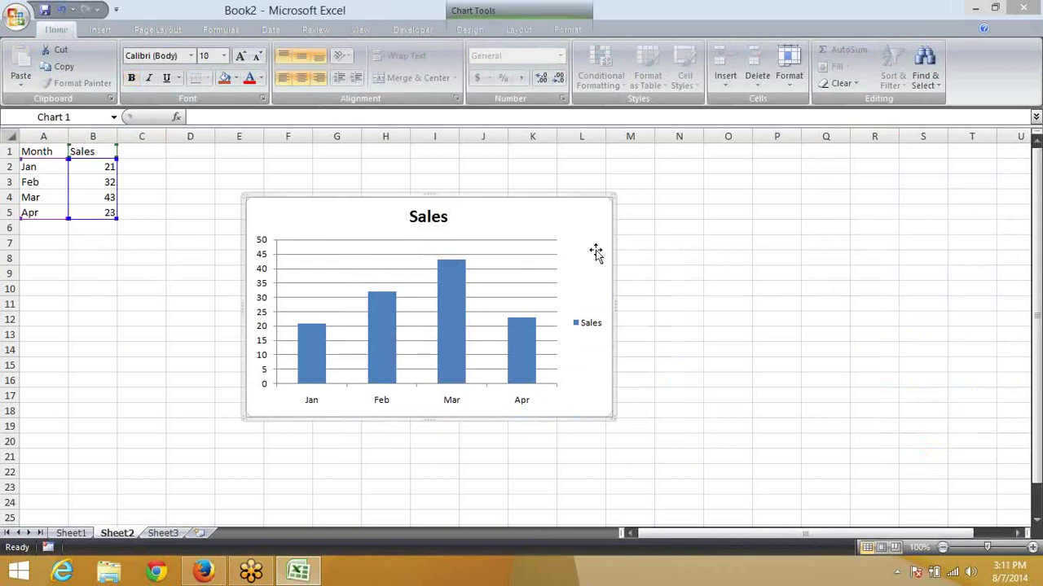
Point the Sales series name to cell C1 via Select Data
{"action": "right_click", "coordinate": [575, 213]}
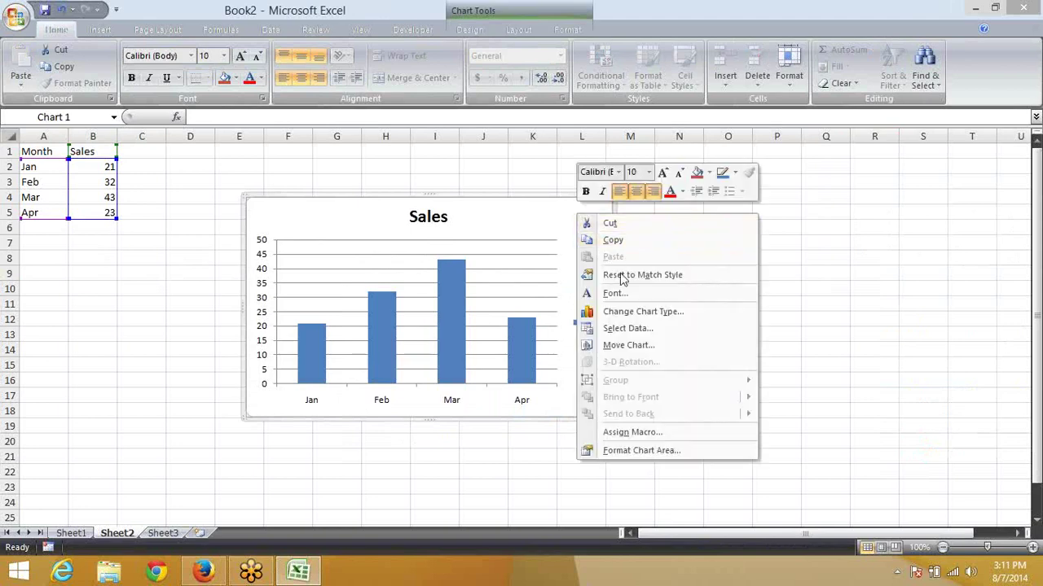
{"action": "left_click", "coordinate": [642, 330]}
{"action": "left_click", "coordinate": [379, 293]}
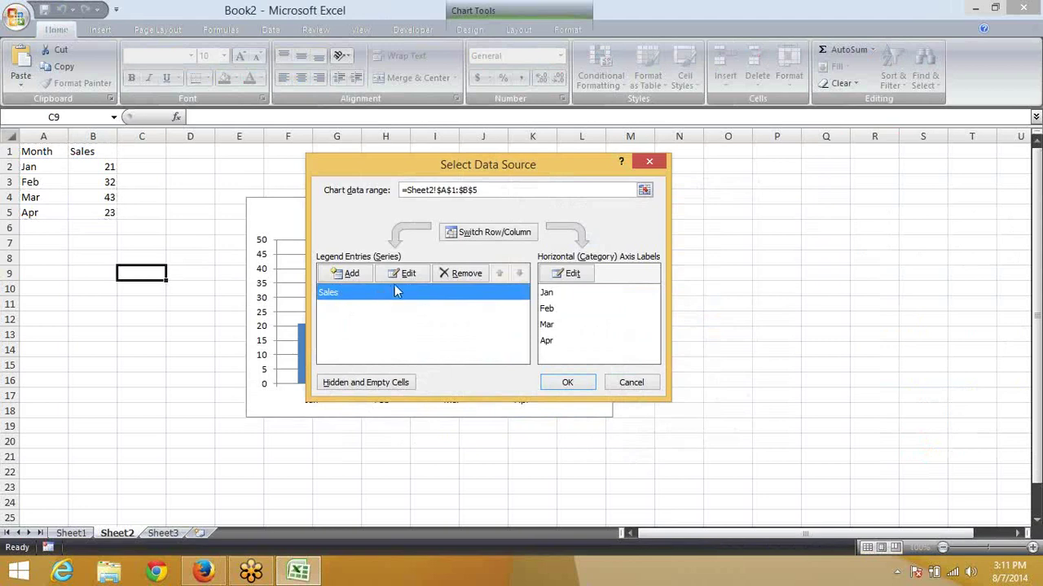
{"action": "left_click", "coordinate": [405, 273]}
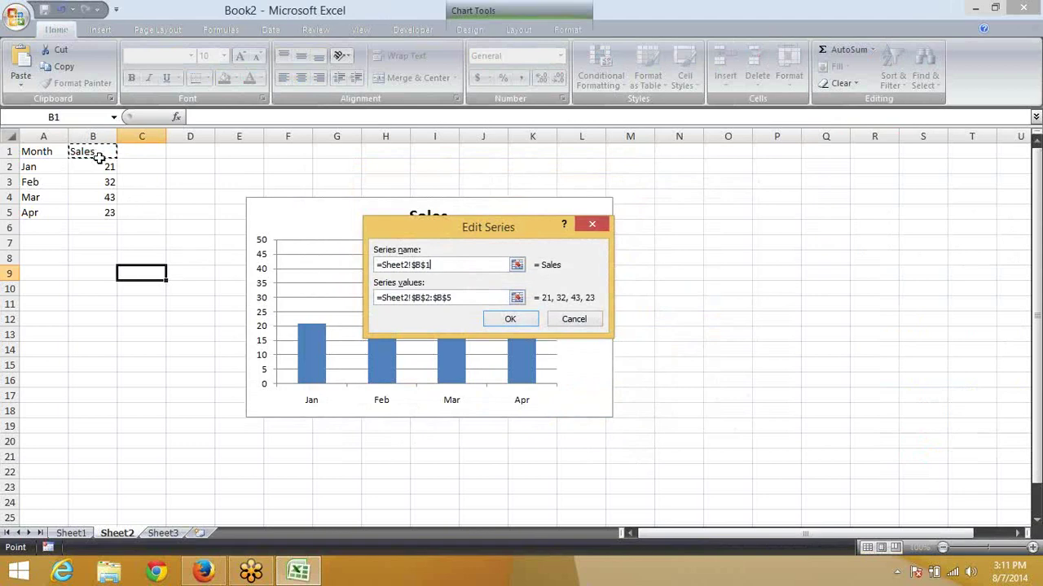
{"action": "left_click", "coordinate": [145, 153]}
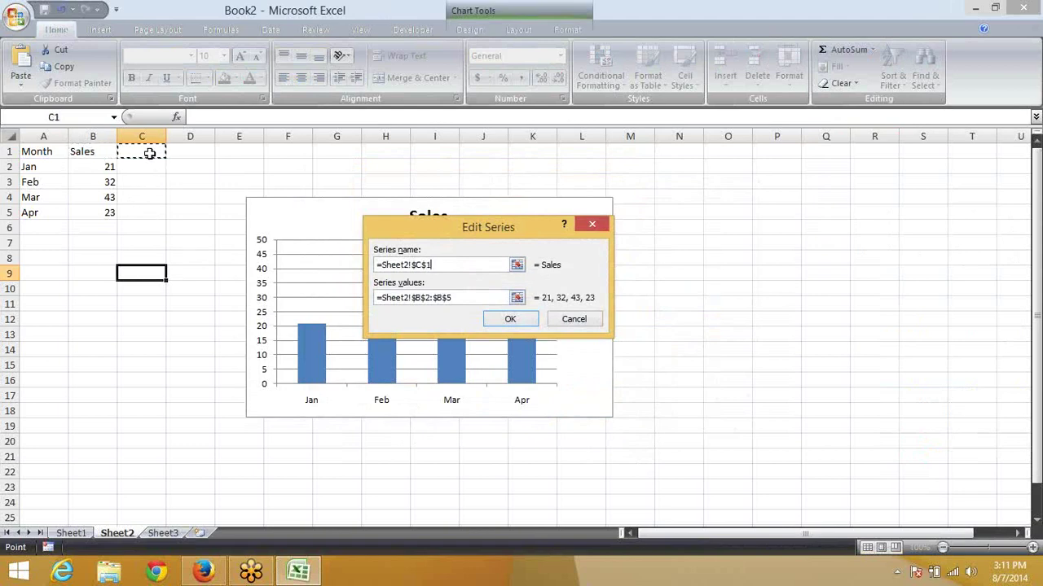
{"action": "left_click", "coordinate": [528, 323]}
{"action": "left_click", "coordinate": [564, 381]}
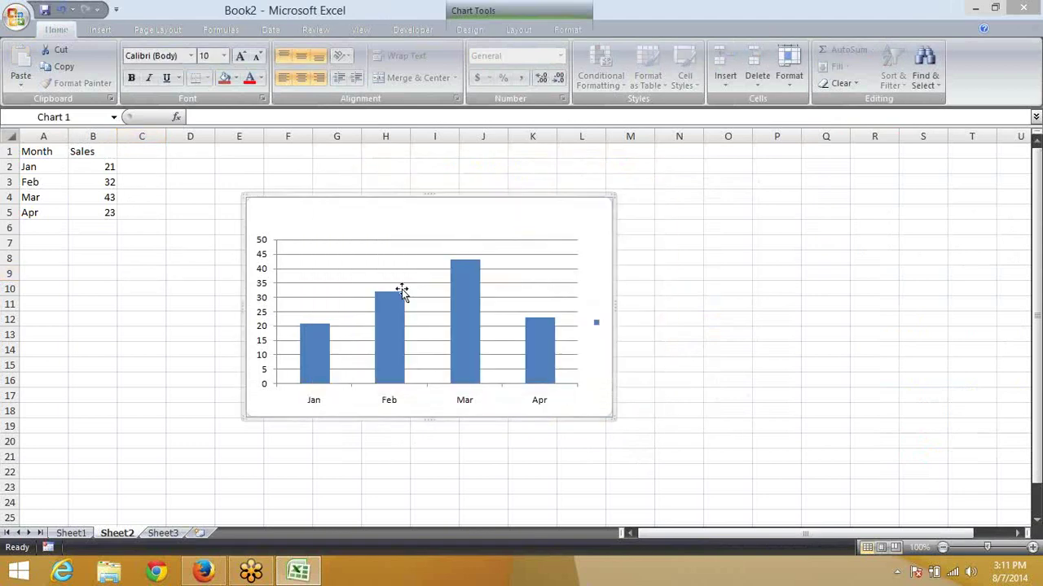
{"action": "left_click", "coordinate": [154, 152]}
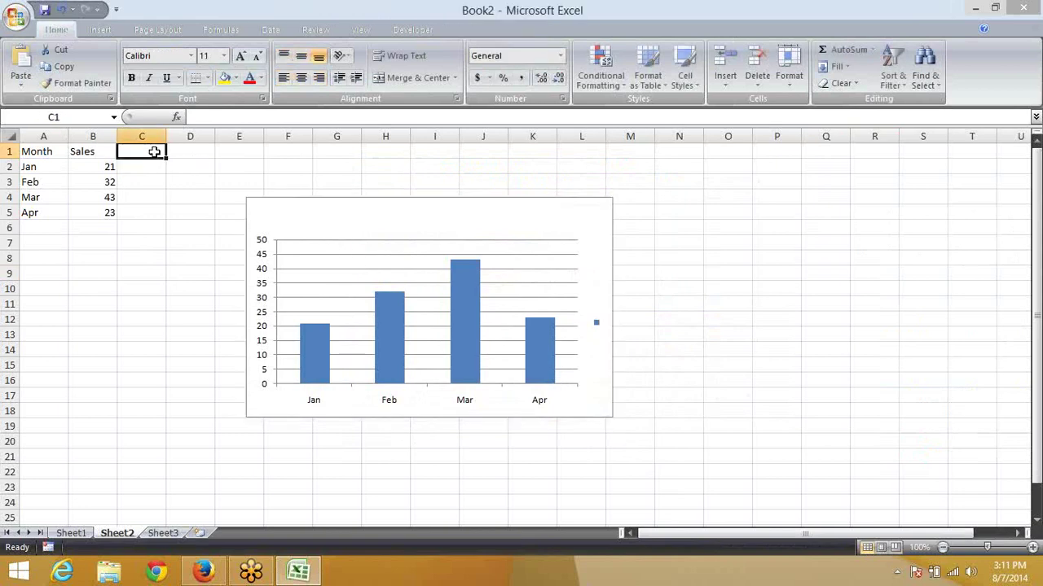
Enter 'Daily Sale Report' in C1 and check the chart title shows it
{"action": "type", "text": "Daily"}
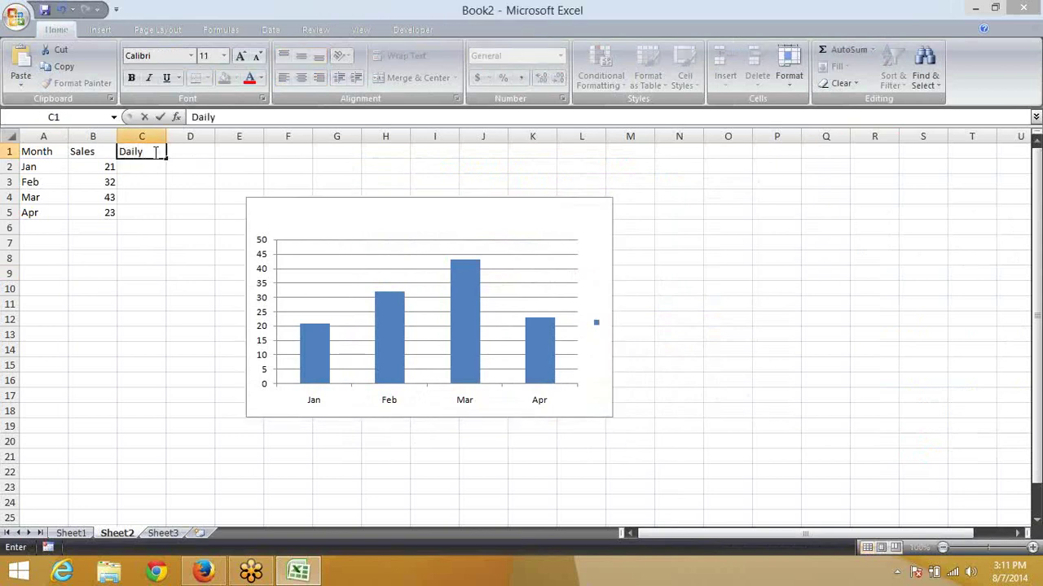
{"action": "type", "text": " Sale Re"}
{"action": "type", "text": "port"}
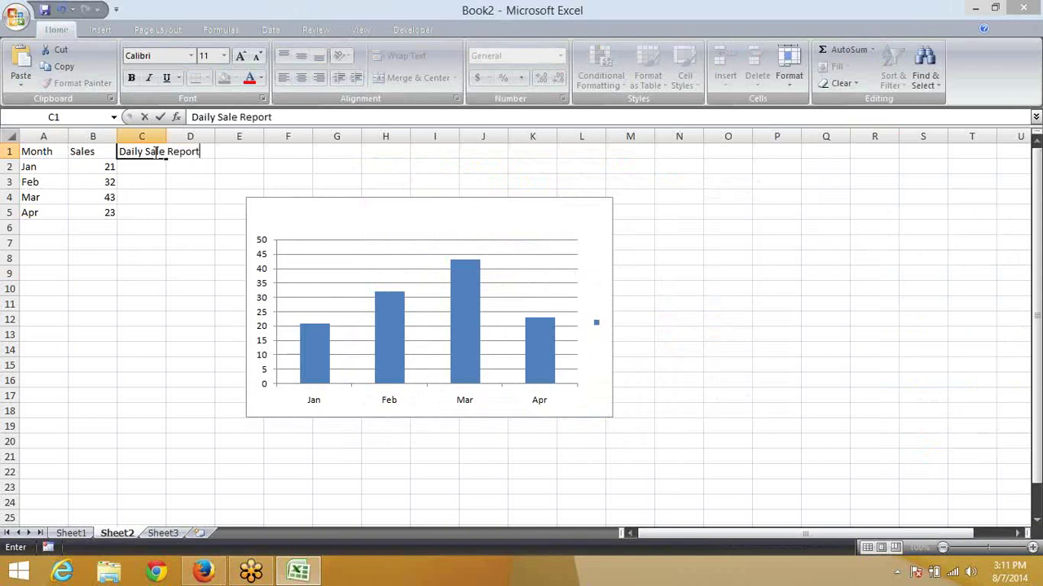
{"action": "key", "text": "Return"}
{"action": "left_click", "coordinate": [456, 212]}
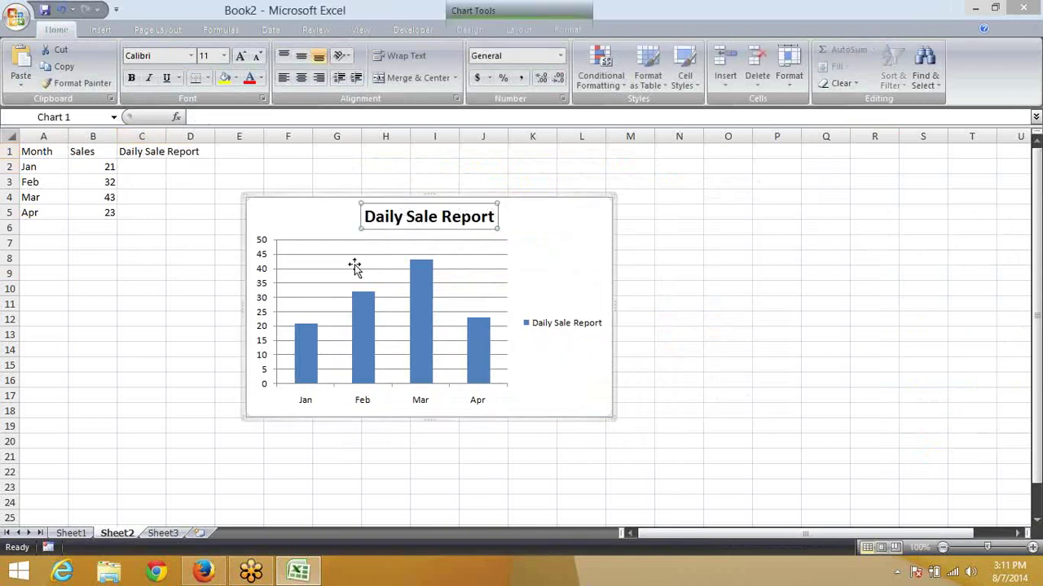
{"action": "left_click", "coordinate": [276, 232]}
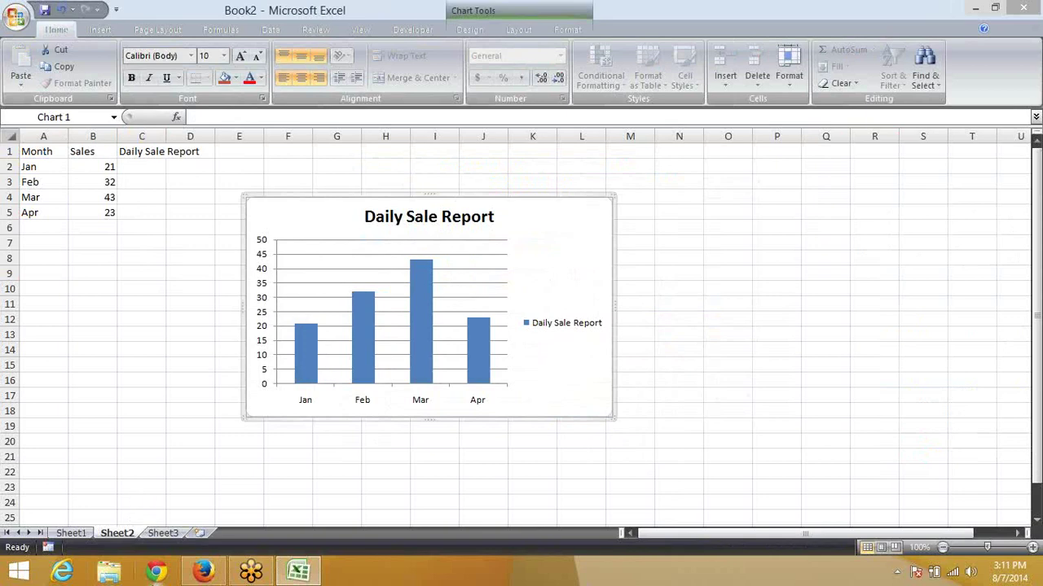
On Sheet1, enter the six salesperson names down column A through A7
{"action": "mouse_move", "coordinate": [204, 572]}
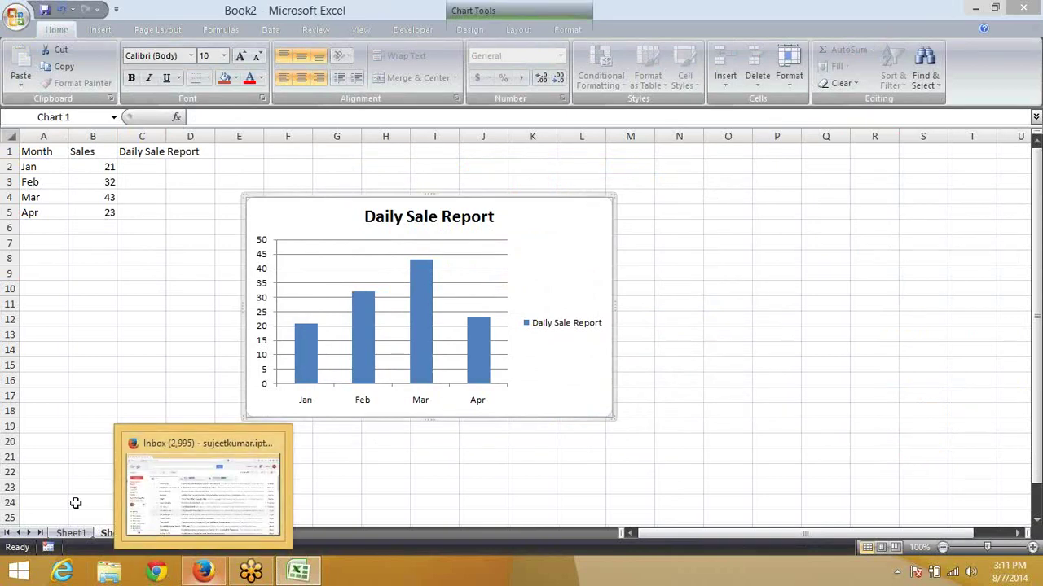
{"action": "left_click", "coordinate": [86, 532]}
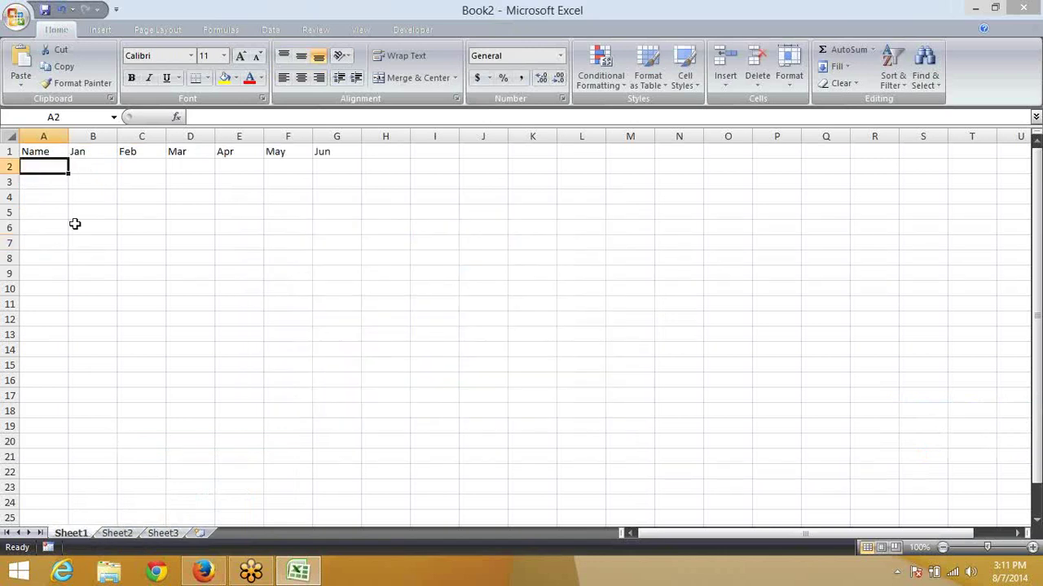
{"action": "type", "text": "Puneet"}
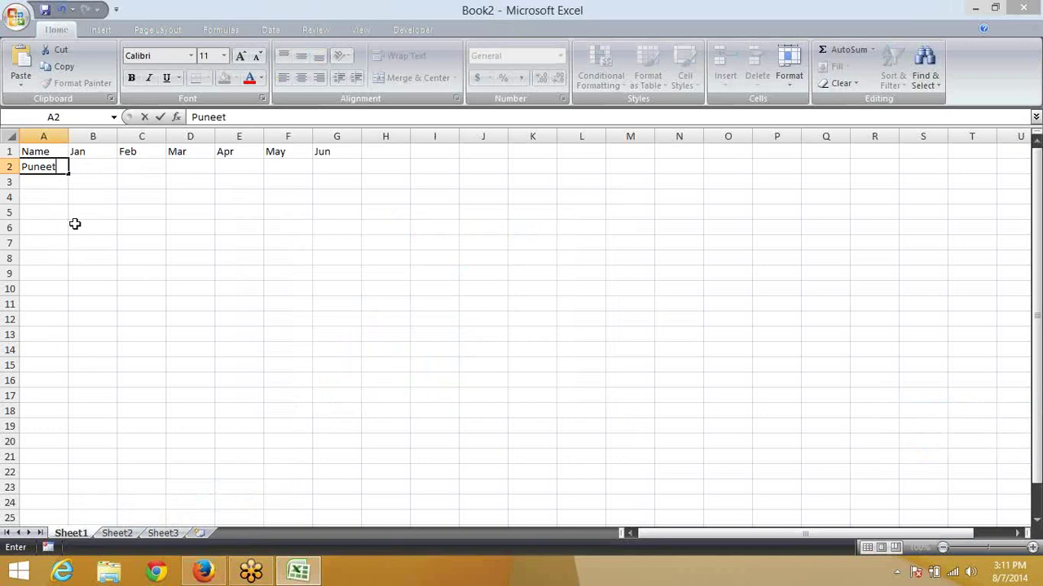
{"action": "key", "text": "Return"}
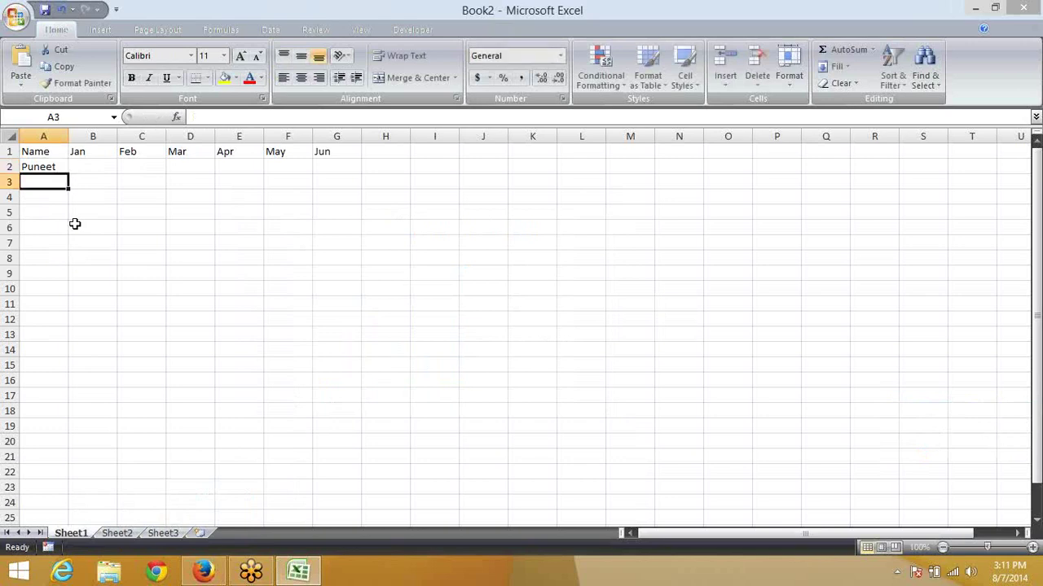
{"action": "type", "text": "Neeraj"}
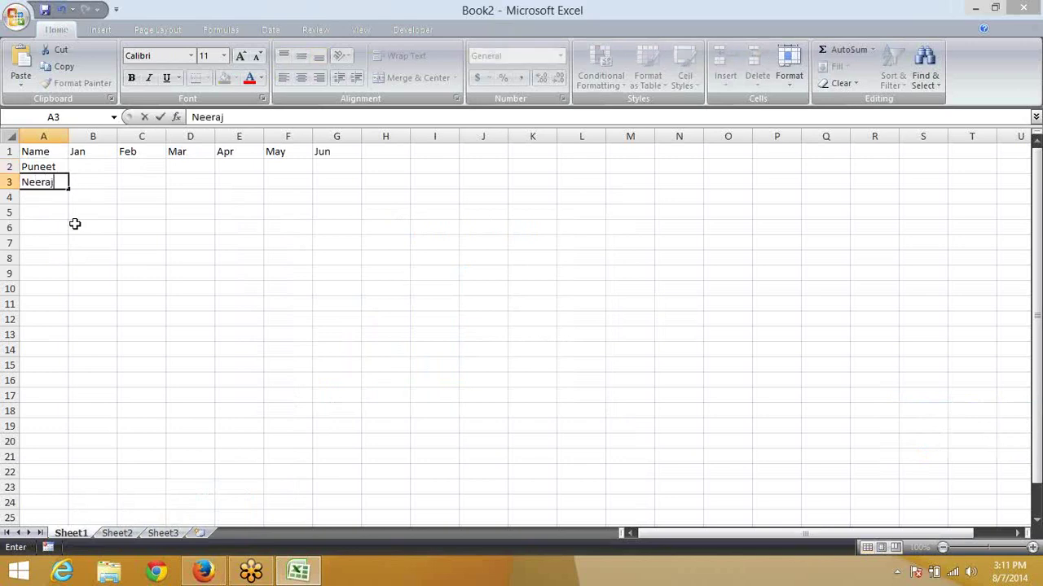
{"action": "key", "text": "Return"}
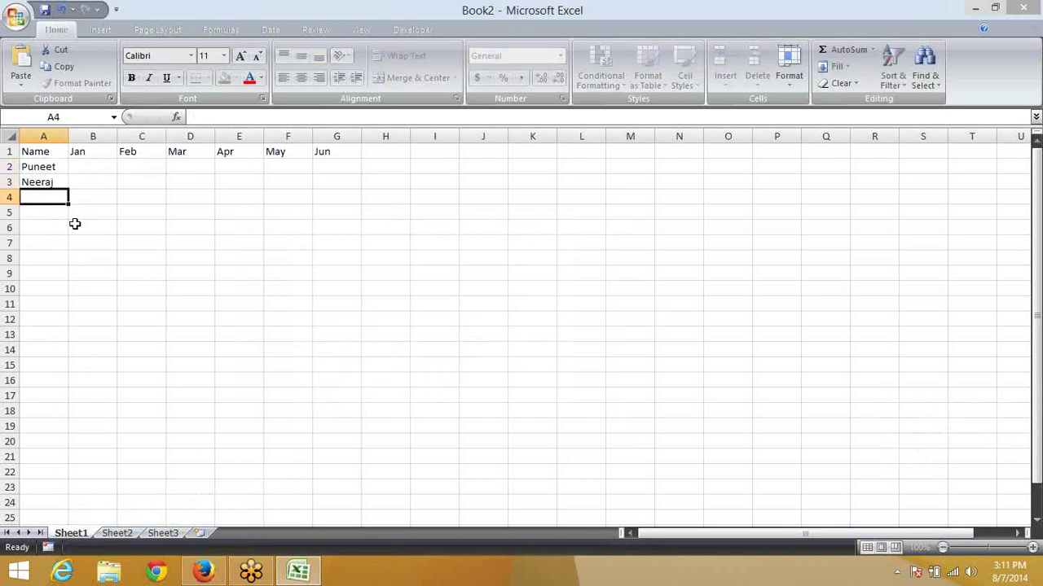
{"action": "type", "text": "Mayank"}
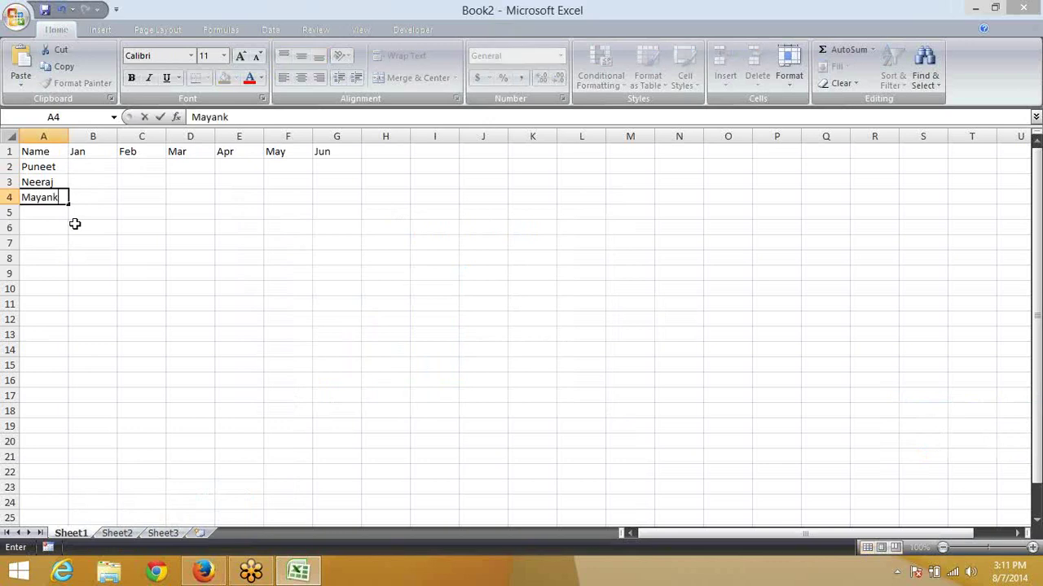
{"action": "key", "text": "Return"}
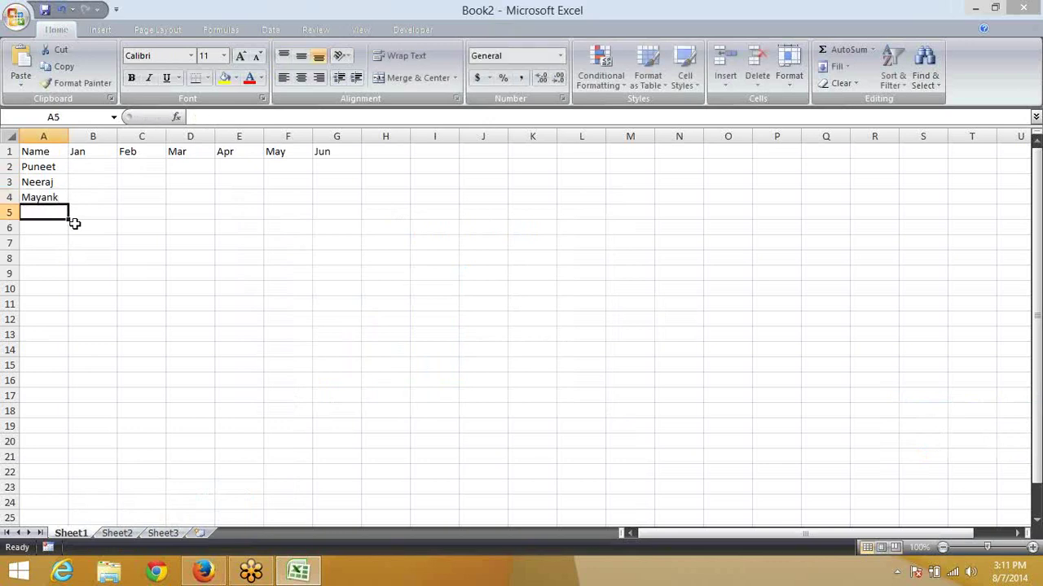
{"action": "type", "text": "Inder"}
{"action": "key", "text": "Return"}
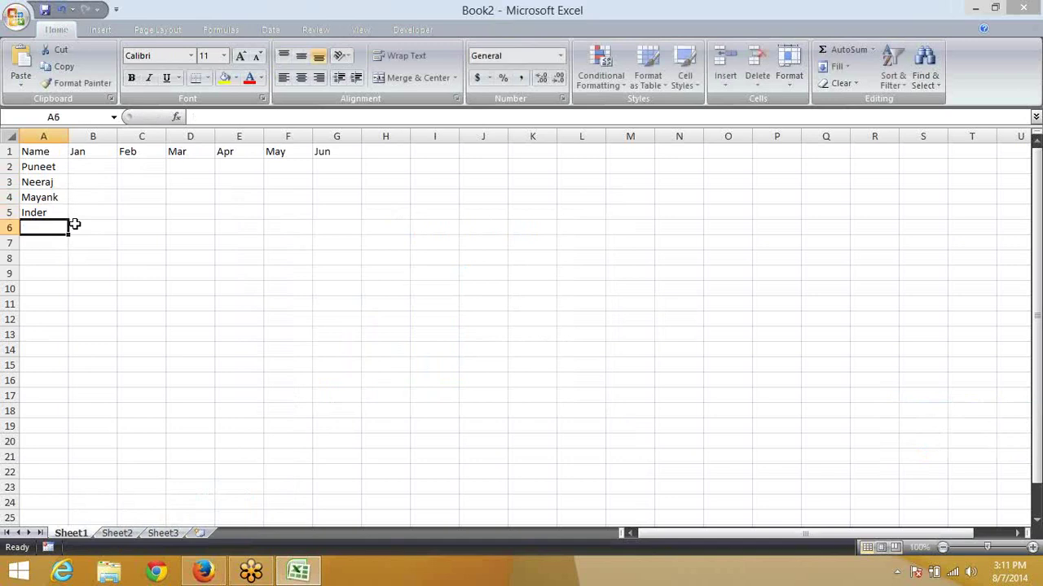
{"action": "type", "text": "Om"}
{"action": "key", "text": "Return"}
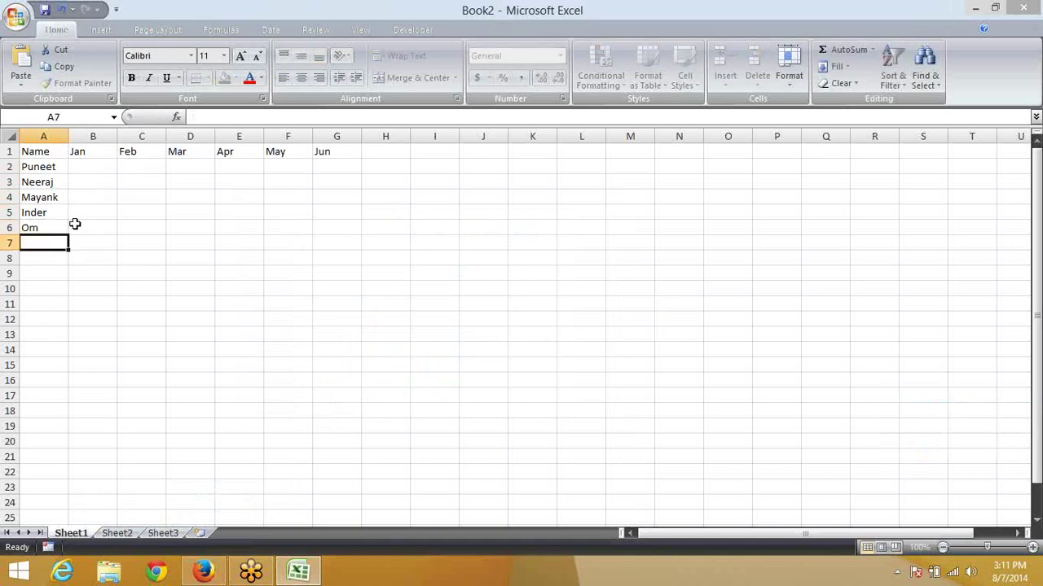
{"action": "type", "text": "UDay"}
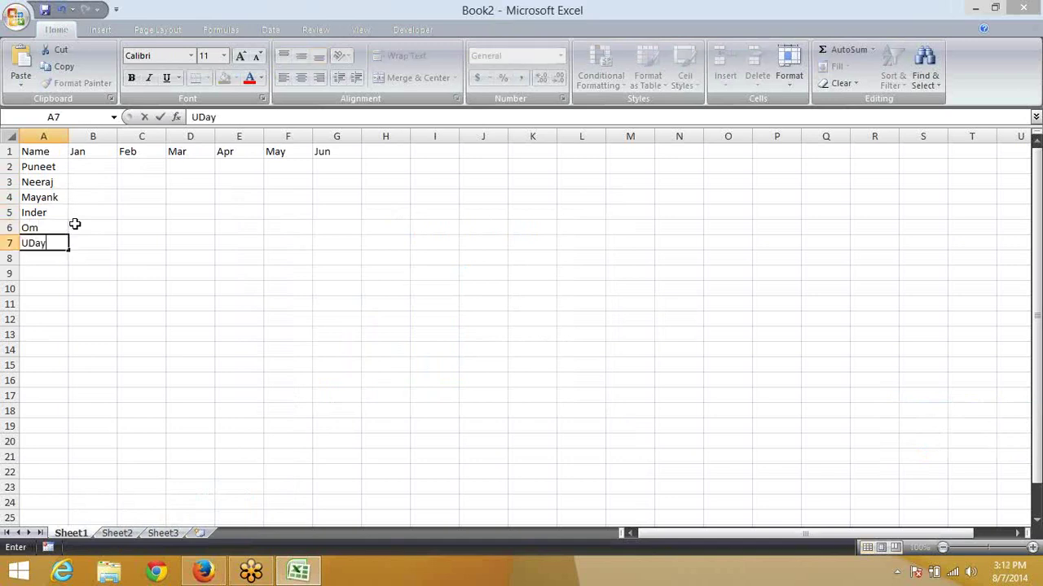
{"action": "key", "text": "Return"}
Enter =RANDBETWEEN(10,20) in cell B2 under Jan
{"action": "key", "text": "Up"}
{"action": "key", "text": "ctrl+Home"}
{"action": "key", "text": "Right"}
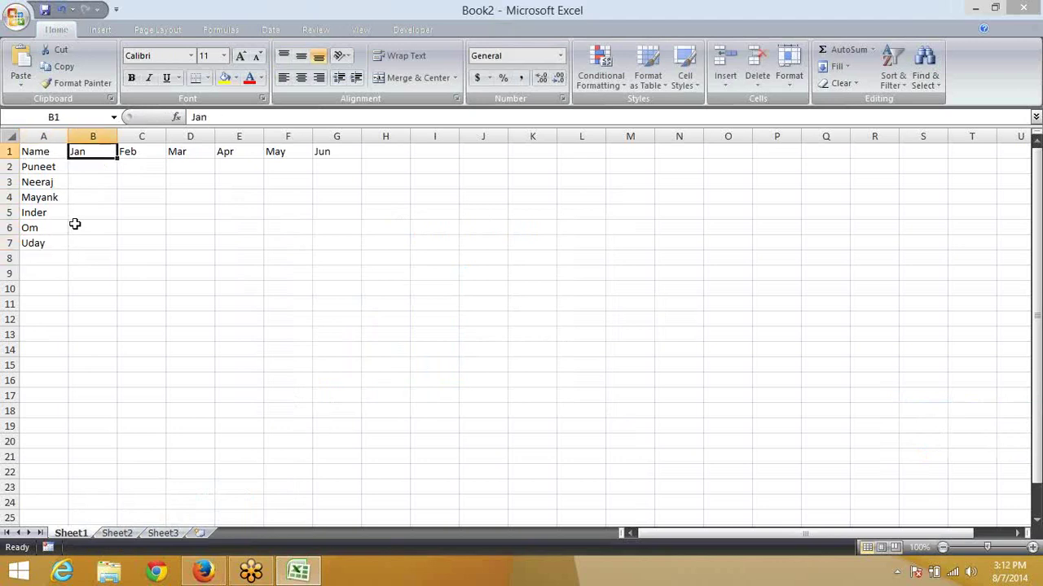
{"action": "key", "text": "Down"}
{"action": "type", "text": "=ra"}
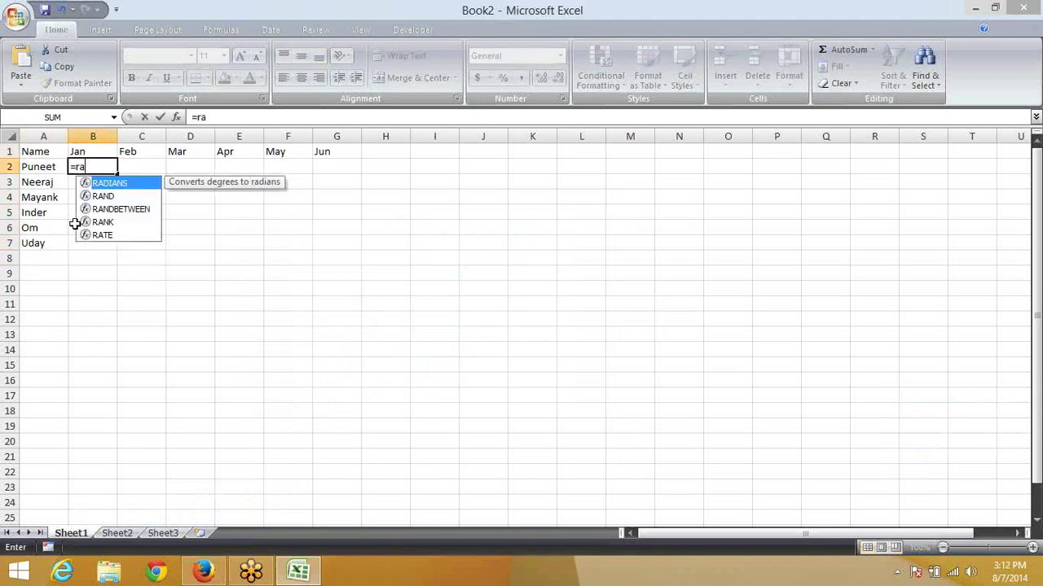
{"action": "key", "text": "Down"}
{"action": "key", "text": "Down"}
{"action": "key", "text": "Tab"}
{"action": "type", "text": "10"}
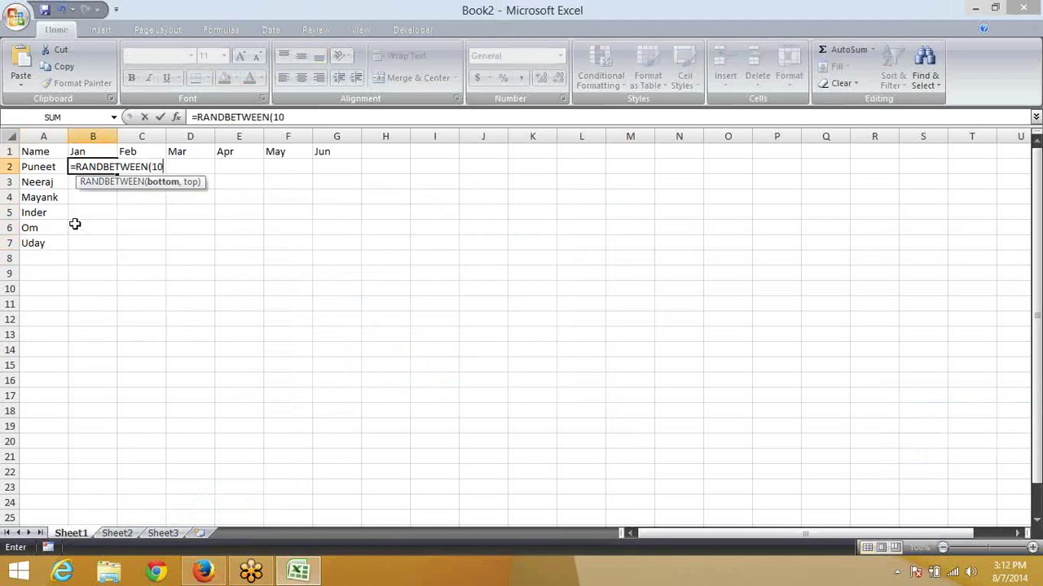
{"action": "type", "text": ",20"}
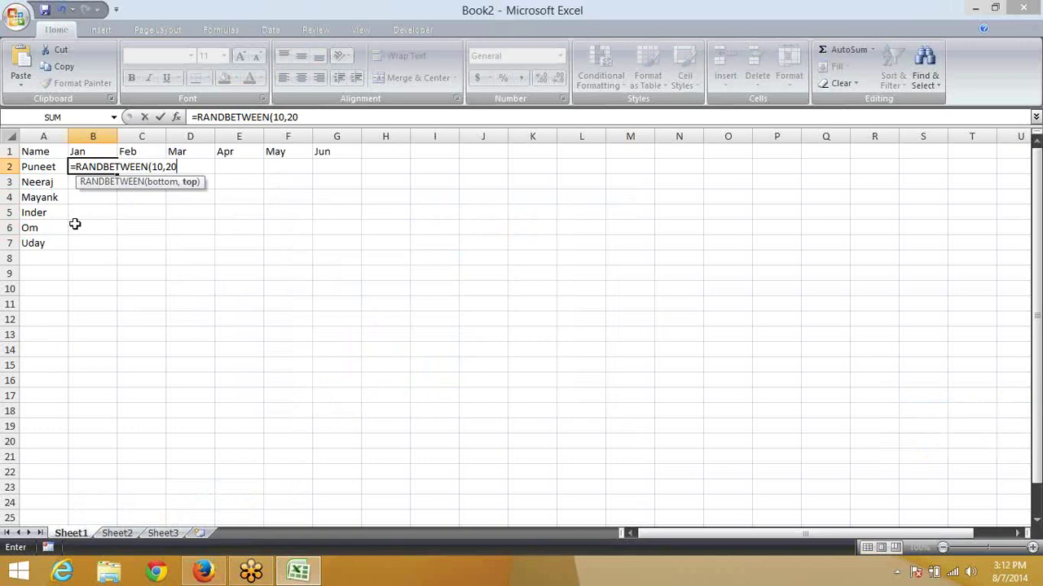
{"action": "key", "text": "Return"}
Fill the RANDBETWEEN formula across B2:G7 using Ctrl+D and Ctrl+R
{"action": "key", "text": "Up"}
{"action": "key", "text": "shift+Right"}
{"action": "key", "text": "shift+Right"}
{"action": "key", "text": "shift+Right"}
{"action": "key", "text": "shift+Right"}
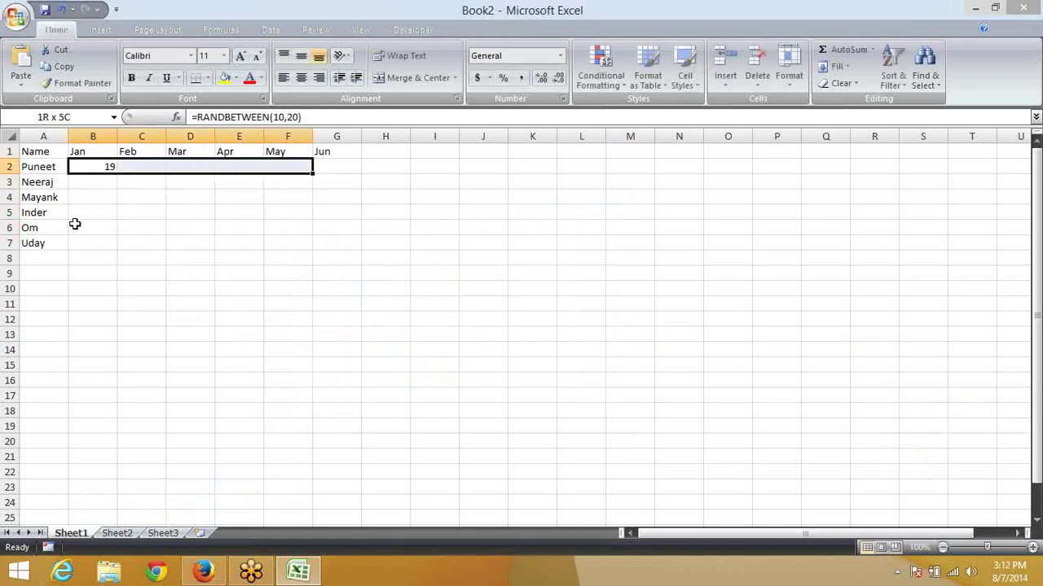
{"action": "key", "text": "shift+Right"}
{"action": "key", "text": "shift+Down"}
{"action": "key", "text": "shift+Down"}
{"action": "key", "text": "shift+Down"}
{"action": "key", "text": "shift+Down"}
{"action": "key", "text": "shift+Down"}
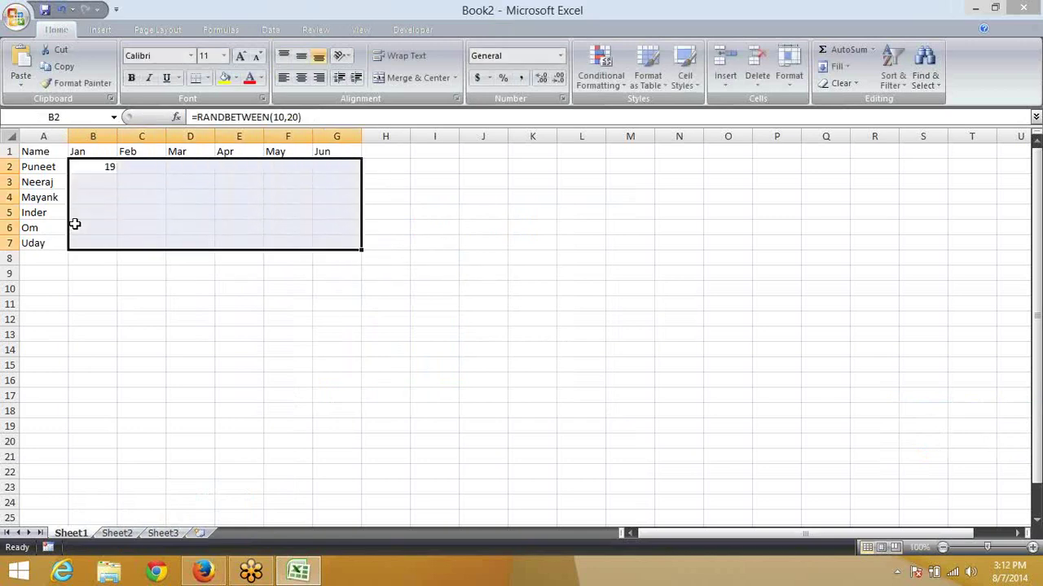
{"action": "key", "text": "ctrl+d"}
{"action": "key", "text": "ctrl+r"}
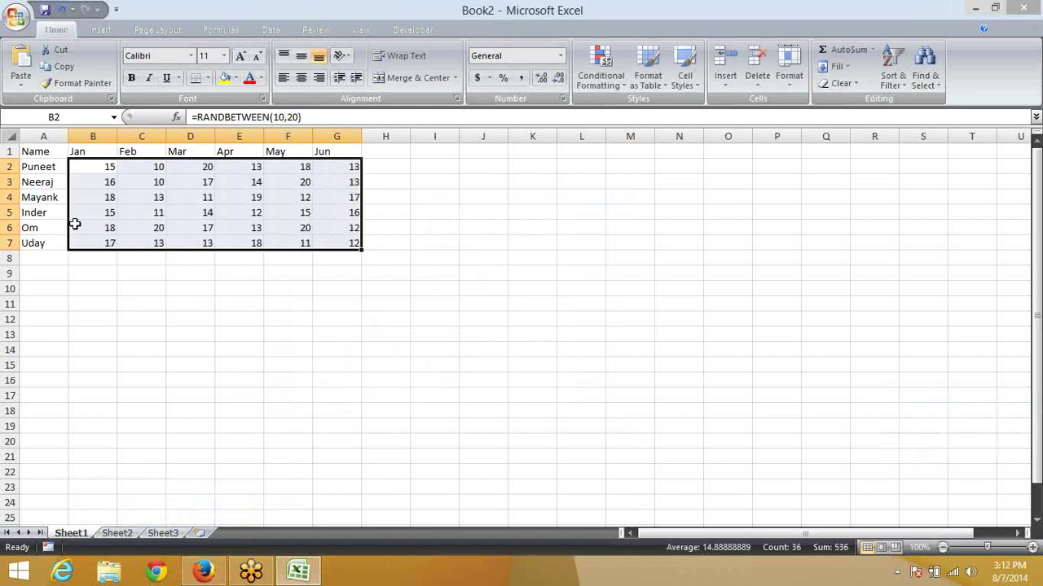
{"action": "key", "text": "Up"}
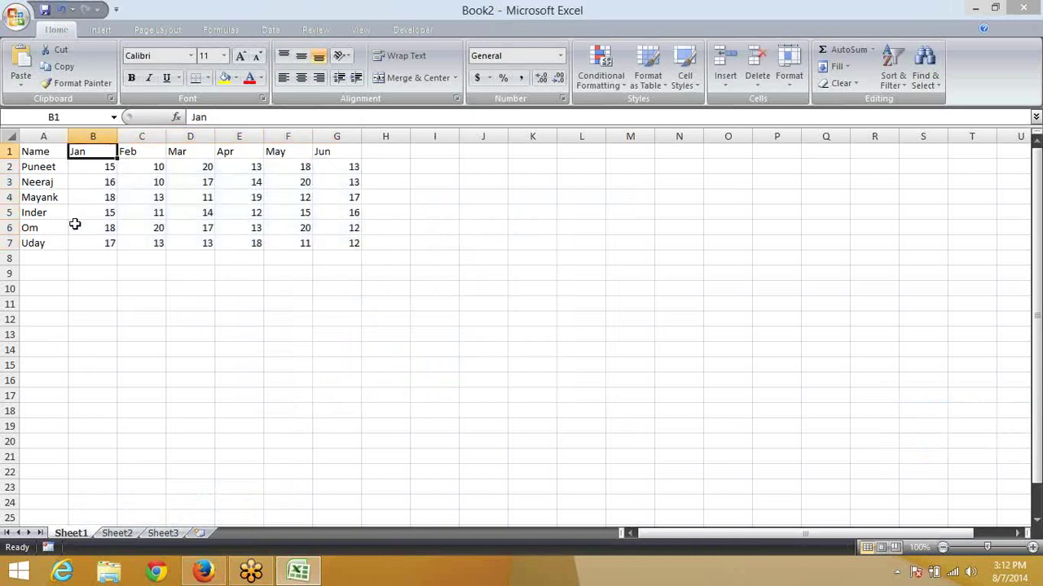
{"action": "key", "text": "Left"}
{"action": "key", "text": "Right"}
{"action": "key", "text": "Right"}
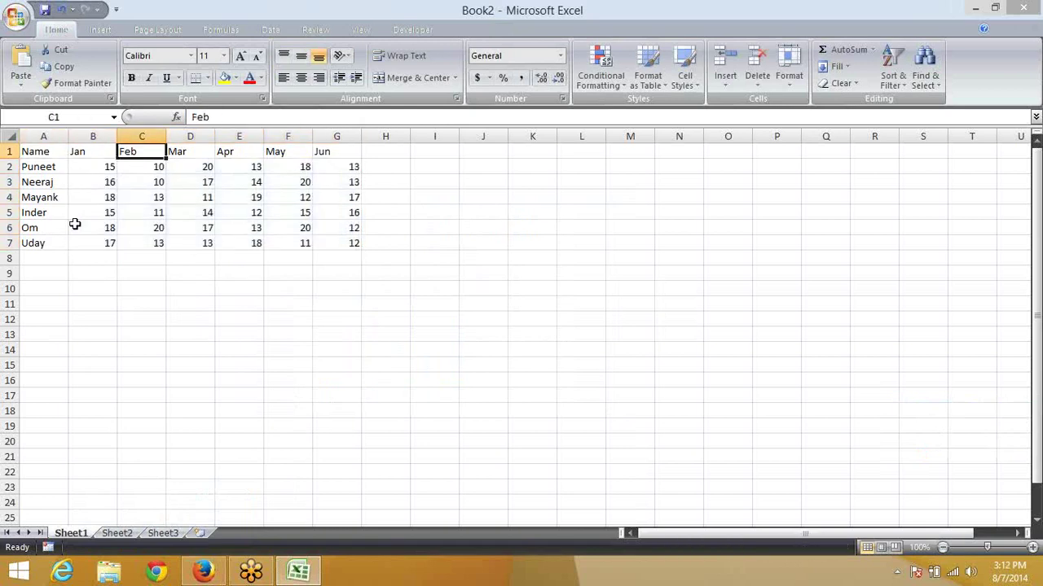
{"action": "key", "text": "Right"}
{"action": "key", "text": "shift+Down"}
{"action": "key", "text": "Right"}
{"action": "key", "text": "Right"}
{"action": "key", "text": "Right"}
{"action": "key", "text": "shift+Down"}
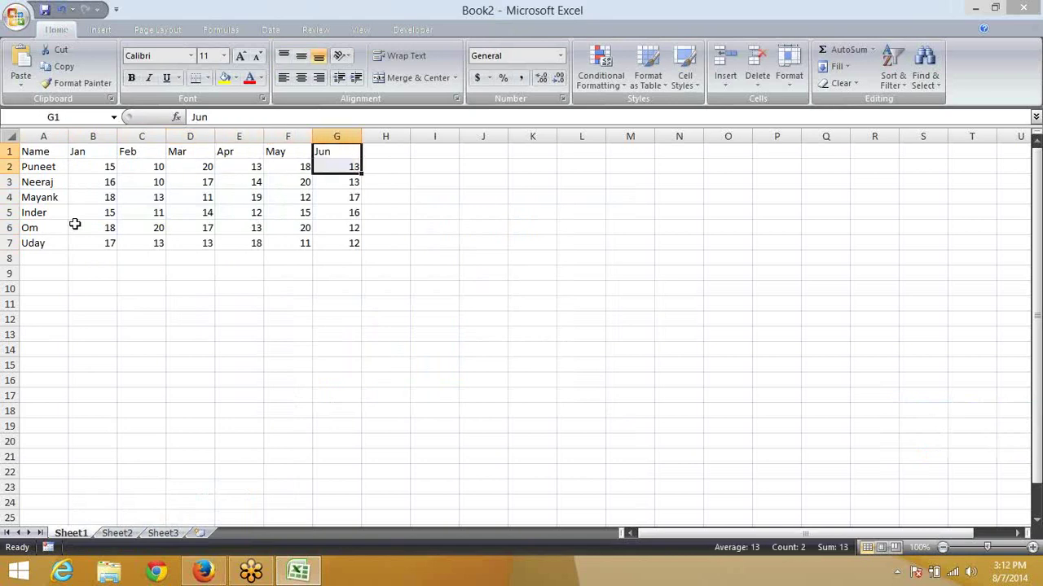
Insert a clustered column chart of columns A–G, then delete it
{"action": "left_click", "coordinate": [307, 287]}
{"action": "left_click", "coordinate": [52, 142]}
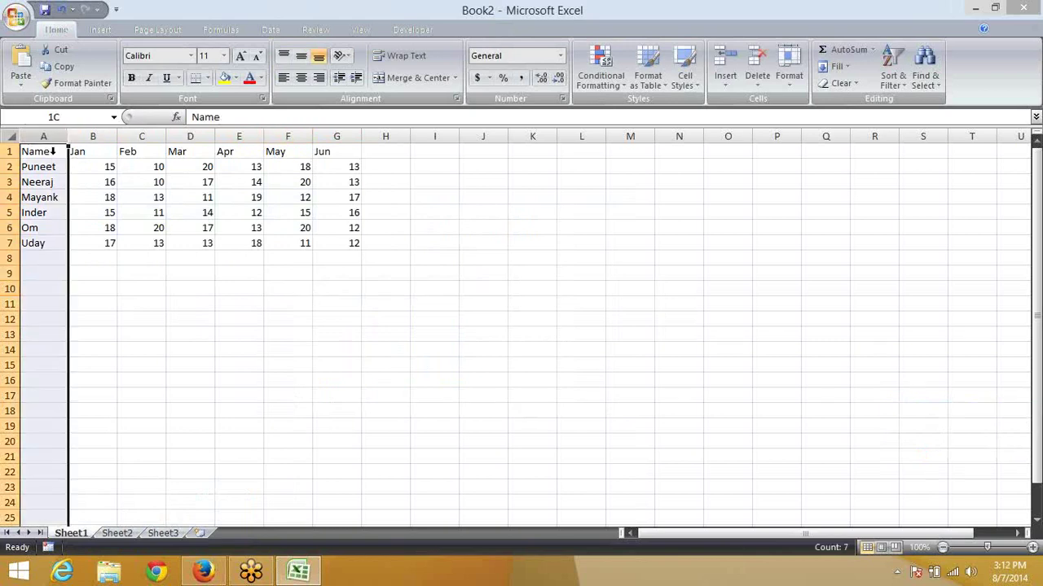
{"action": "left_click_drag", "start_coordinate": [52, 152], "coordinate": [337, 228]}
{"action": "left_click", "coordinate": [304, 228]}
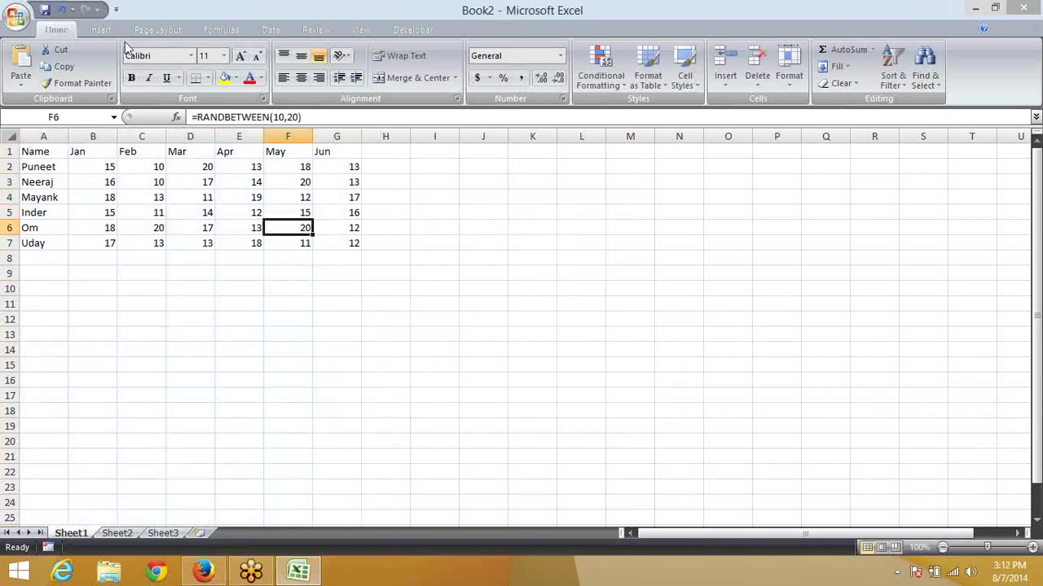
{"action": "left_click", "coordinate": [101, 30]}
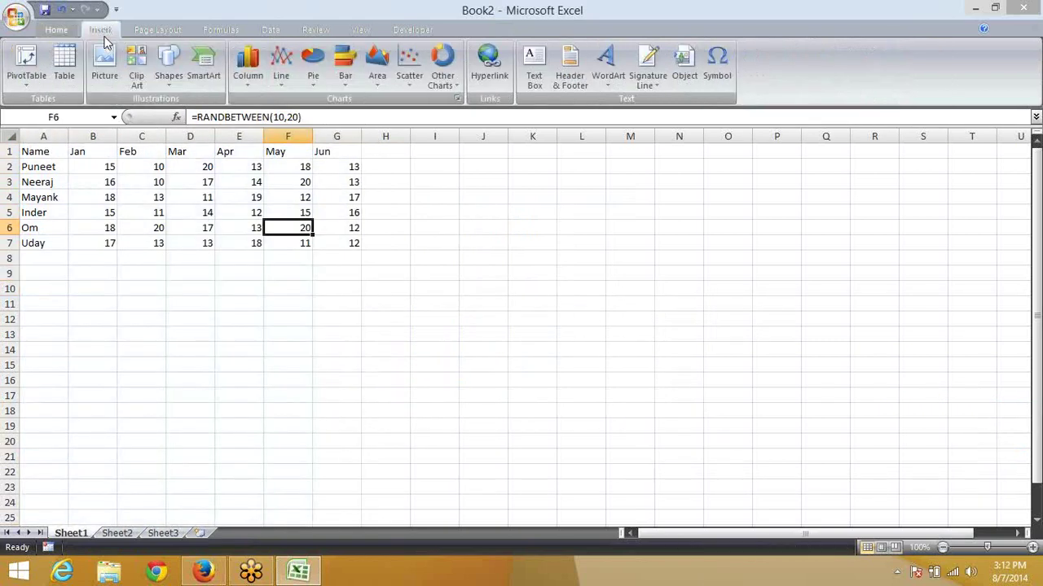
{"action": "left_click", "coordinate": [245, 88]}
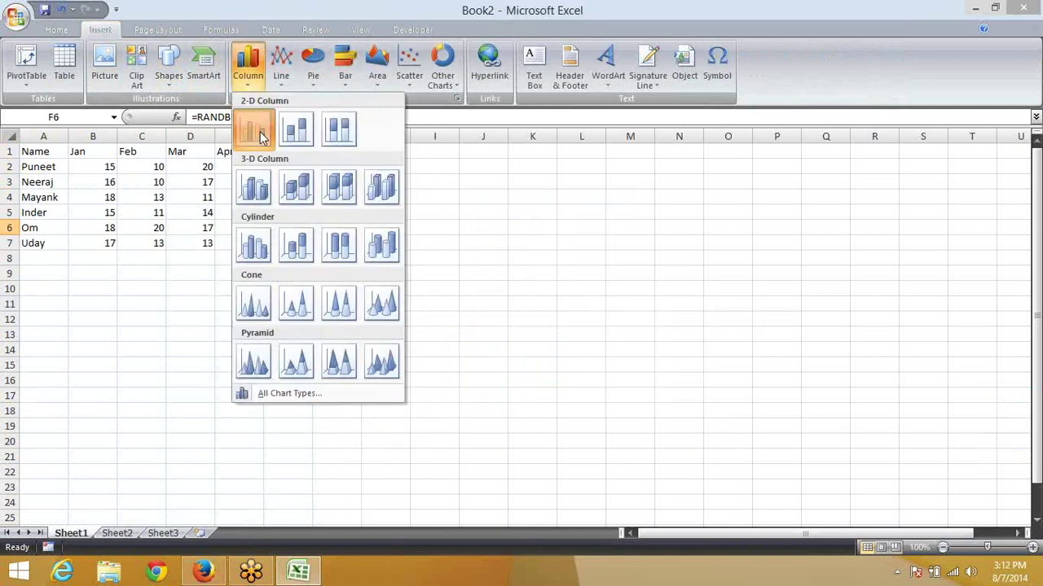
{"action": "left_click", "coordinate": [263, 129]}
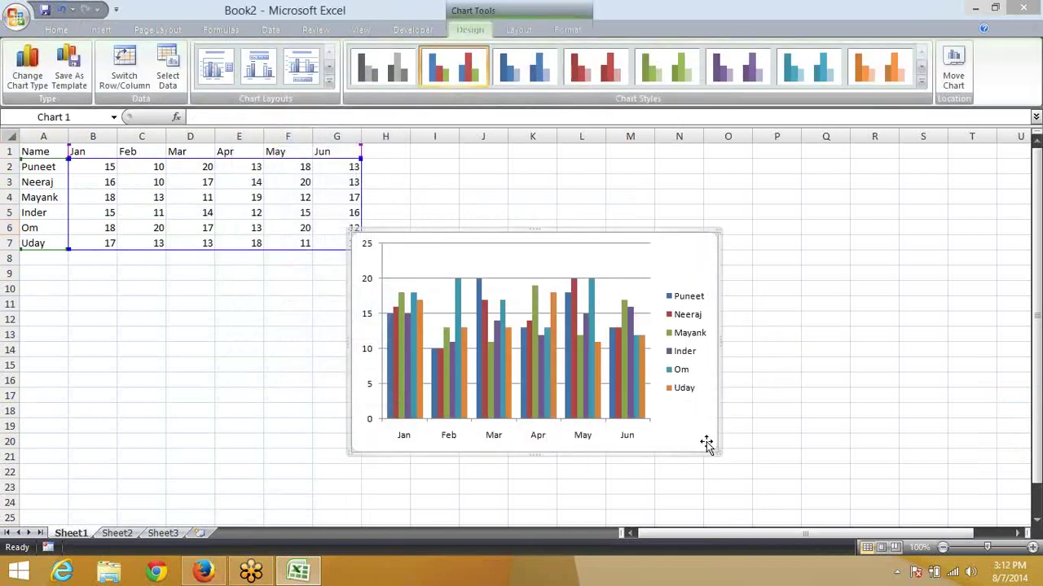
{"action": "key", "text": "Delete"}
Insert an empty clustered column chart and move it beside the data table
{"action": "left_click", "coordinate": [488, 414]}
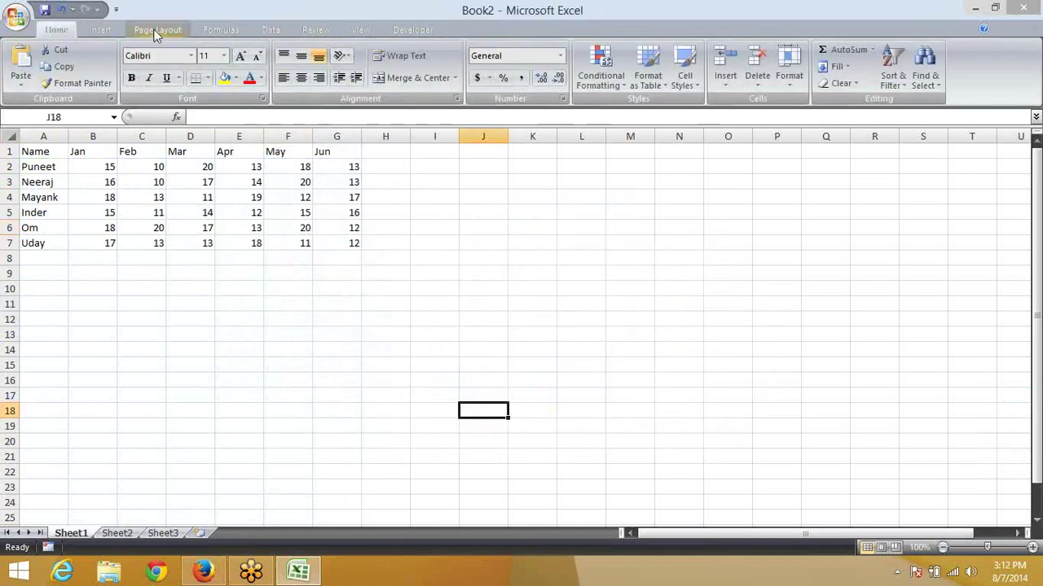
{"action": "left_click", "coordinate": [101, 30]}
{"action": "left_click", "coordinate": [281, 77]}
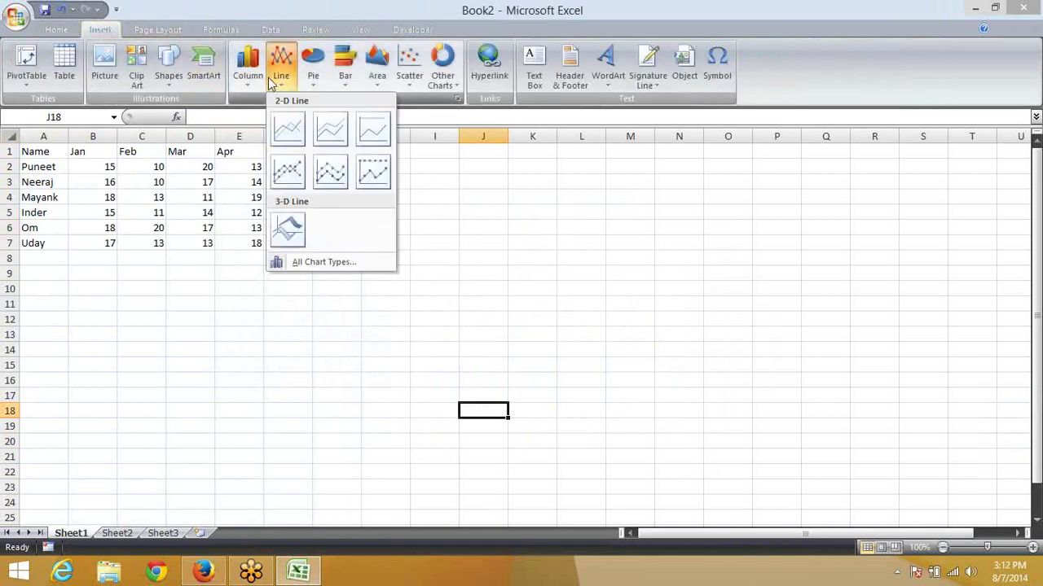
{"action": "left_click", "coordinate": [247, 77]}
{"action": "left_click", "coordinate": [262, 129]}
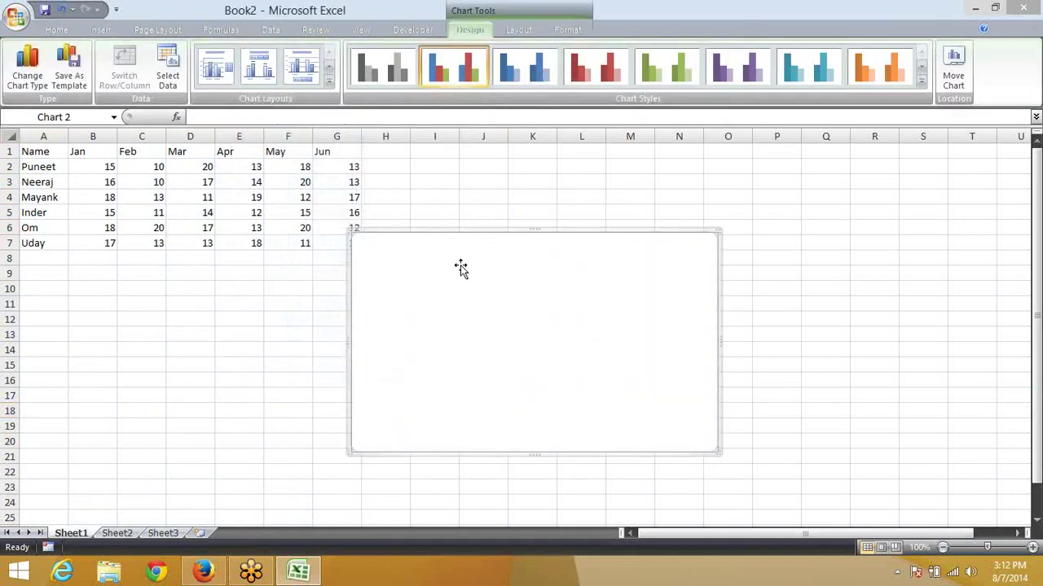
{"action": "left_click_drag", "start_coordinate": [460, 268], "coordinate": [495, 187]}
Open the chart's Select Data settings and clear the chart data range
{"action": "right_click", "coordinate": [496, 187]}
{"action": "left_click", "coordinate": [577, 337]}
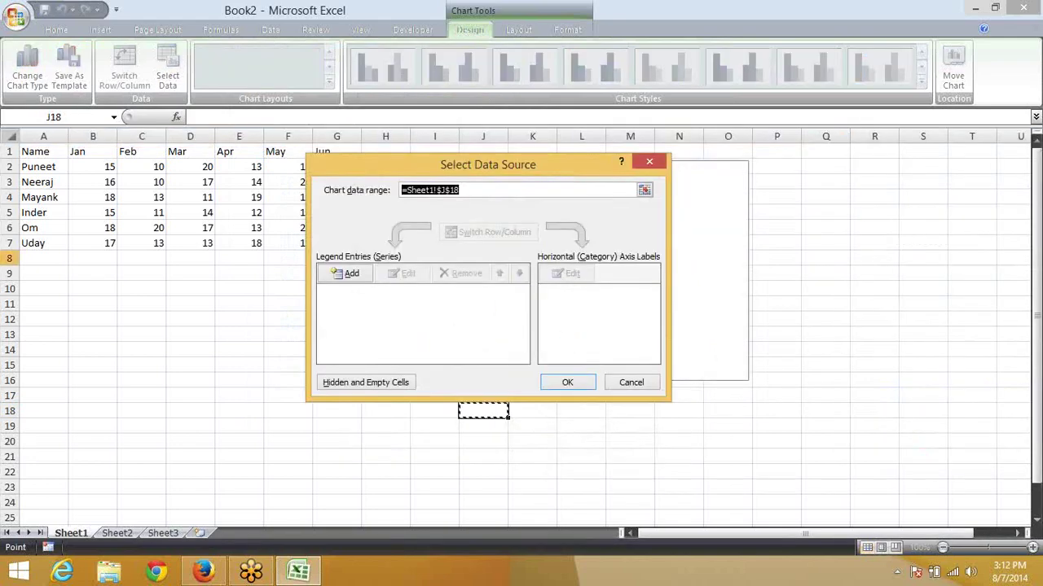
{"action": "left_click", "coordinate": [193, 163]}
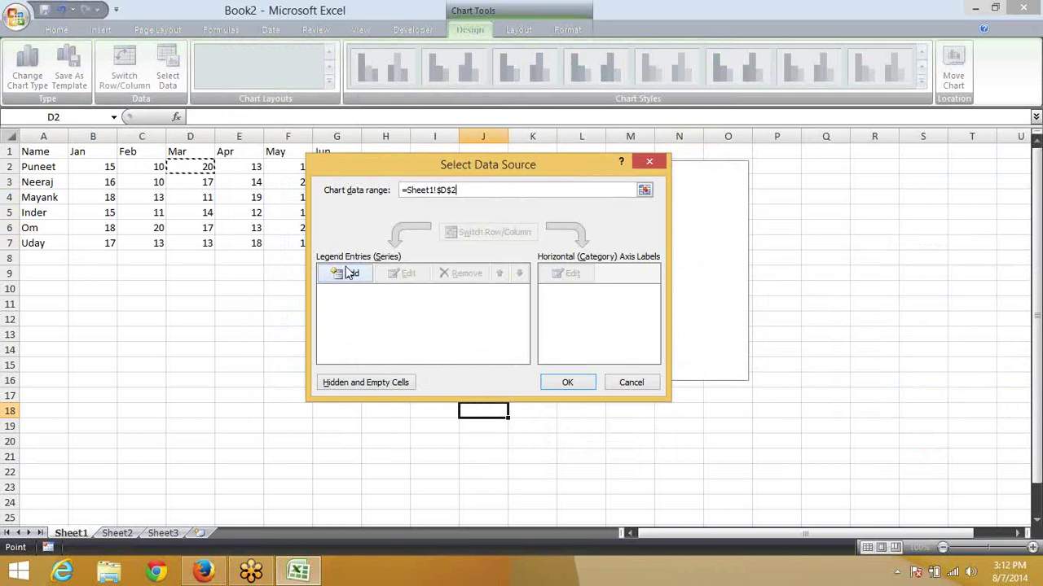
{"action": "key", "text": "BackSpace"}
{"action": "key", "text": "BackSpace"}
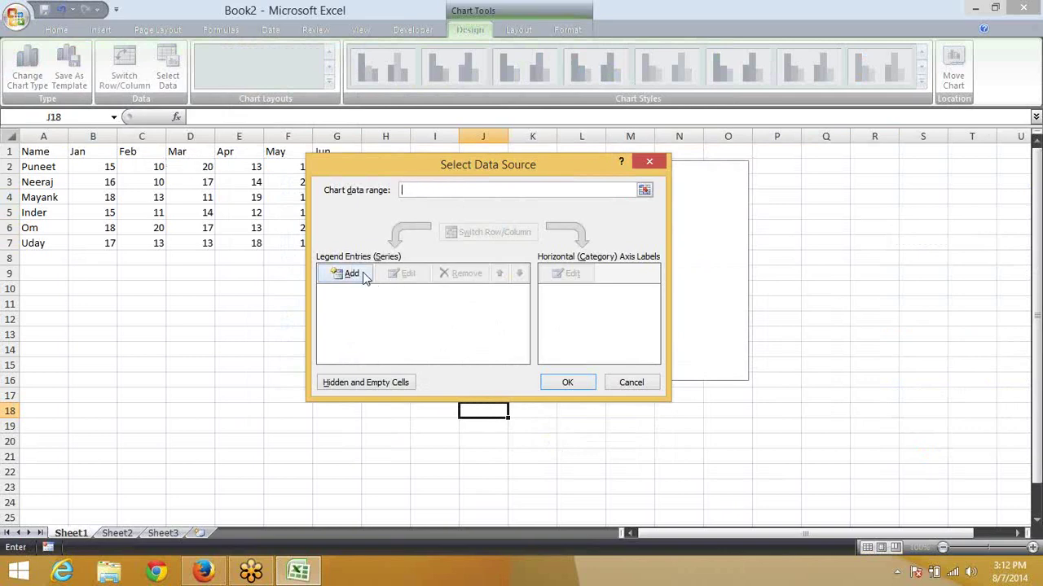
Add a Mar series named from D1 with values D2:D7
{"action": "left_click", "coordinate": [351, 275]}
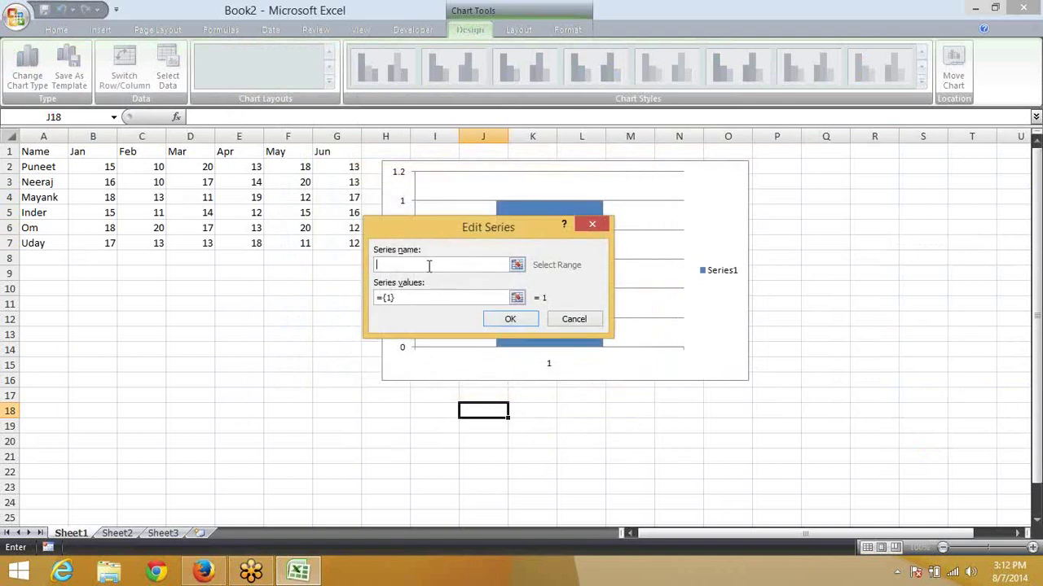
{"action": "left_click", "coordinate": [194, 153]}
{"action": "left_click", "coordinate": [417, 299]}
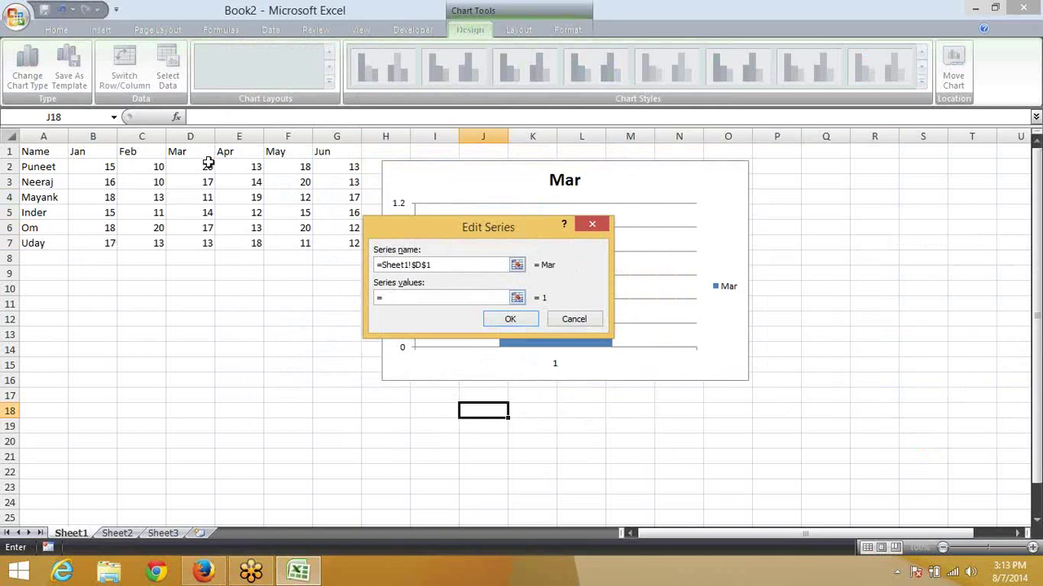
{"action": "left_click_drag", "start_coordinate": [209, 163], "coordinate": [218, 249]}
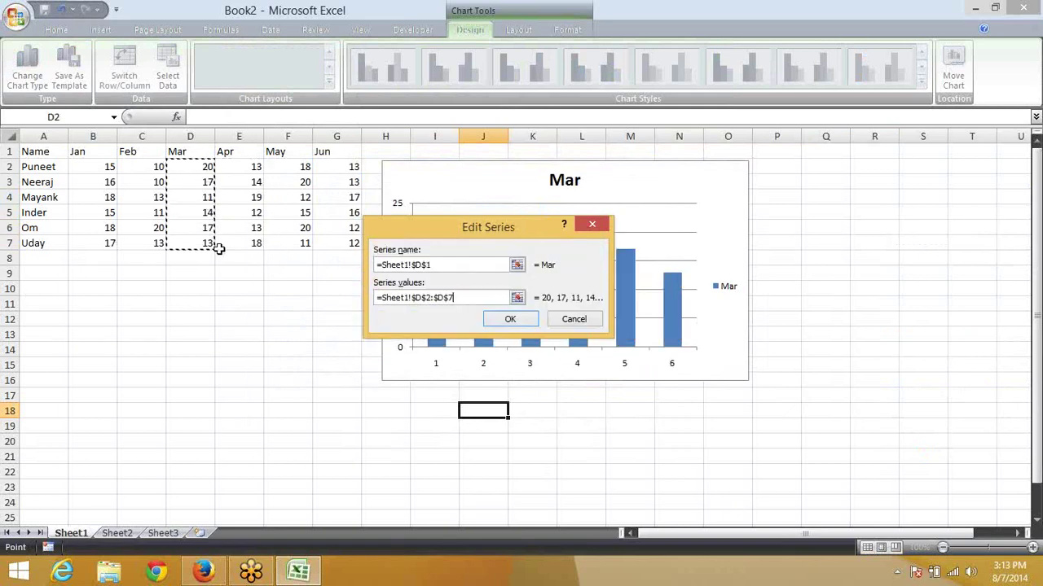
{"action": "left_click_drag", "start_coordinate": [490, 225], "coordinate": [291, 271]}
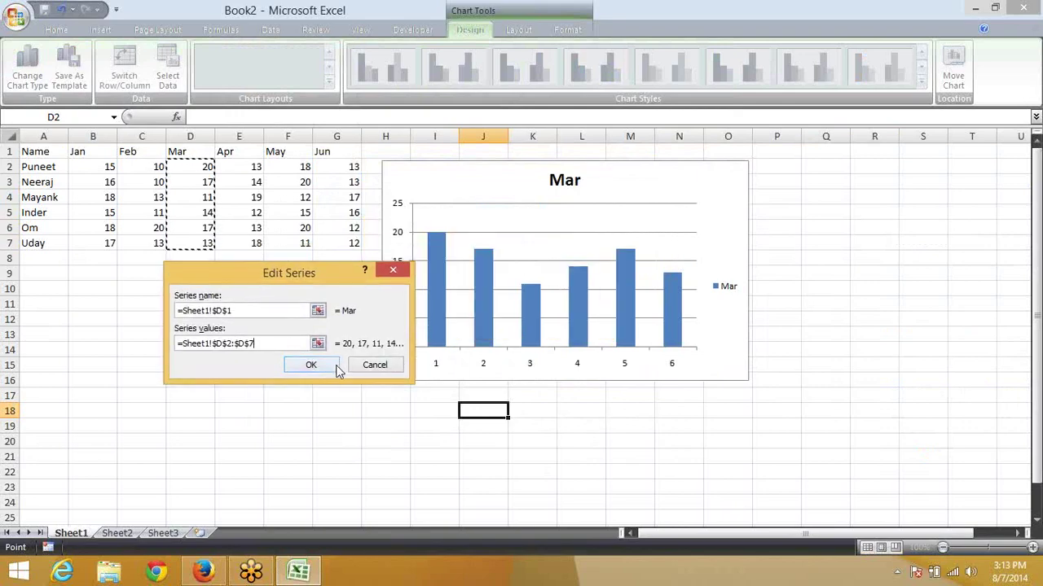
{"action": "left_click", "coordinate": [336, 368]}
{"action": "mouse_move", "coordinate": [385, 156]}
{"action": "left_mouse_down"}
{"action": "mouse_move", "coordinate": [148, 227]}
{"action": "mouse_move", "coordinate": [209, 220]}
{"action": "left_mouse_up"}
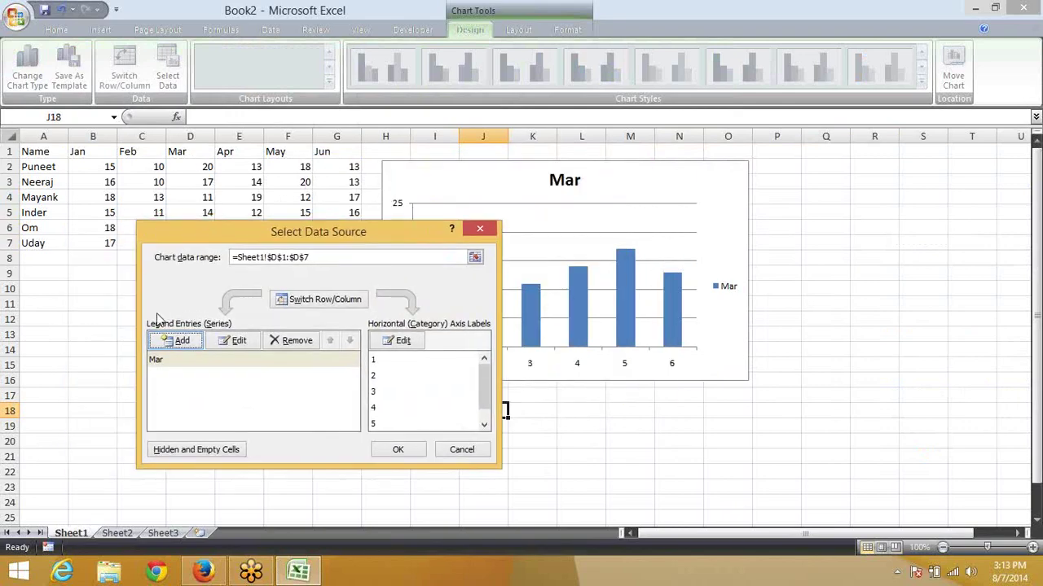
Add a Jun series named from G1 plotting G2:G7, correcting the name from F1
{"action": "left_click", "coordinate": [178, 342]}
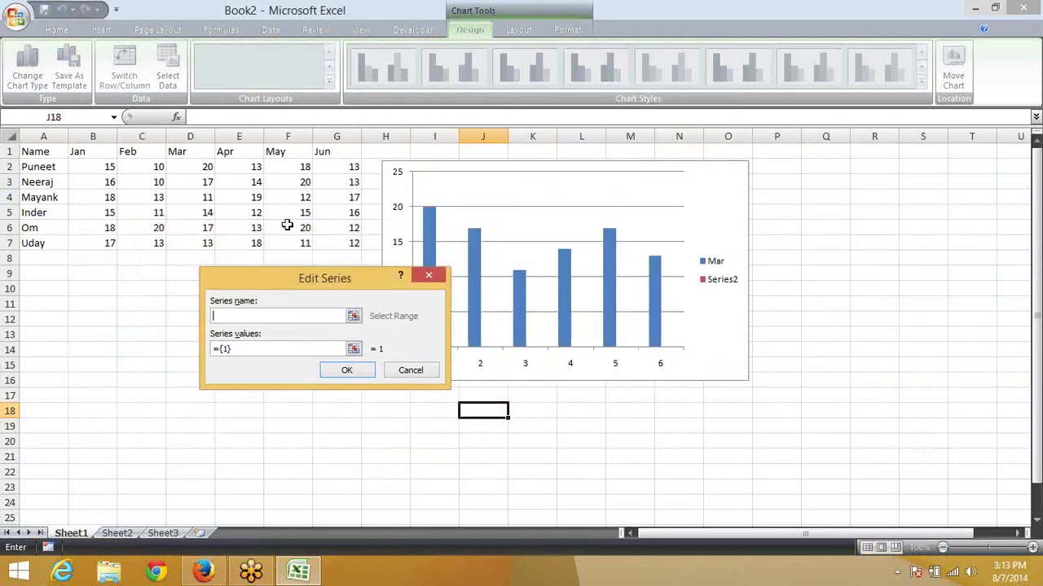
{"action": "left_click", "coordinate": [278, 151]}
{"action": "left_click", "coordinate": [255, 348]}
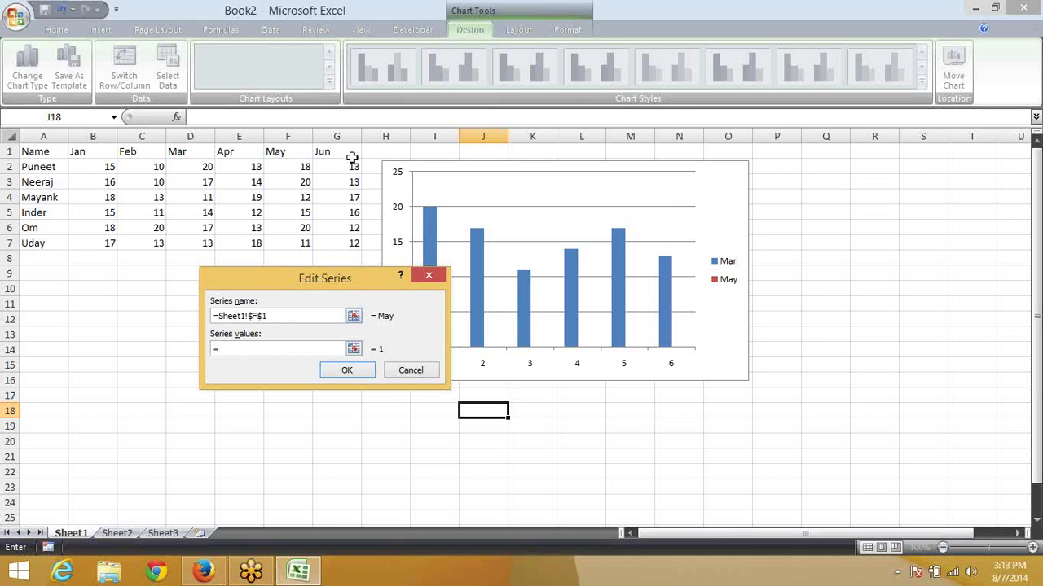
{"action": "left_click", "coordinate": [309, 165]}
{"action": "left_click_drag", "start_coordinate": [333, 166], "coordinate": [335, 243]}
{"action": "left_click", "coordinate": [294, 315]}
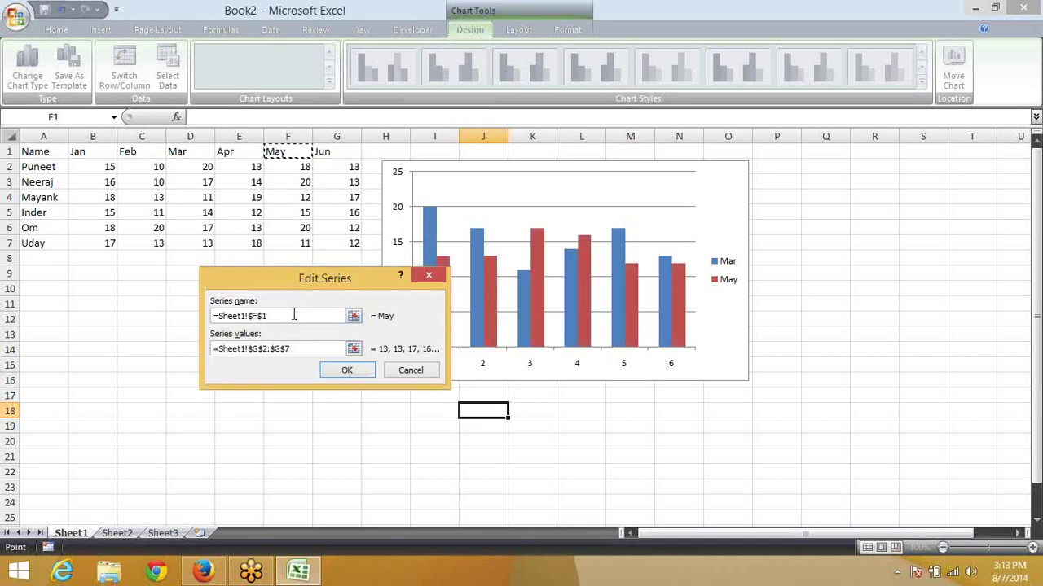
{"action": "key", "text": "BackSpace"}
{"action": "key", "text": "BackSpace"}
{"action": "key", "text": "BackSpace"}
{"action": "left_click", "coordinate": [322, 150]}
{"action": "left_click", "coordinate": [344, 371]}
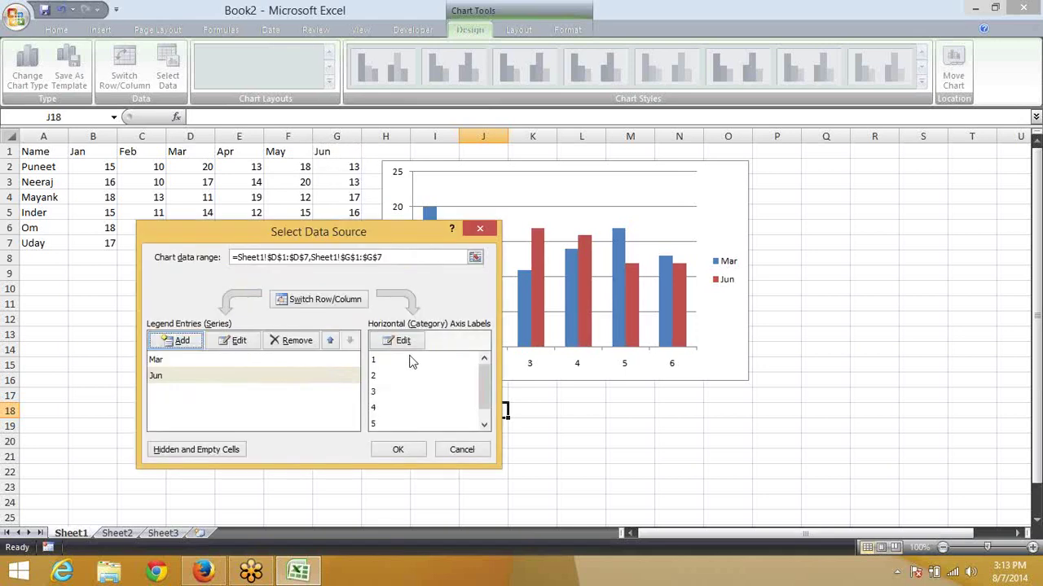
{"action": "mouse_move", "coordinate": [399, 231]}
{"action": "left_mouse_down"}
{"action": "mouse_move", "coordinate": [278, 227]}
{"action": "mouse_move", "coordinate": [483, 219]}
{"action": "left_mouse_up"}
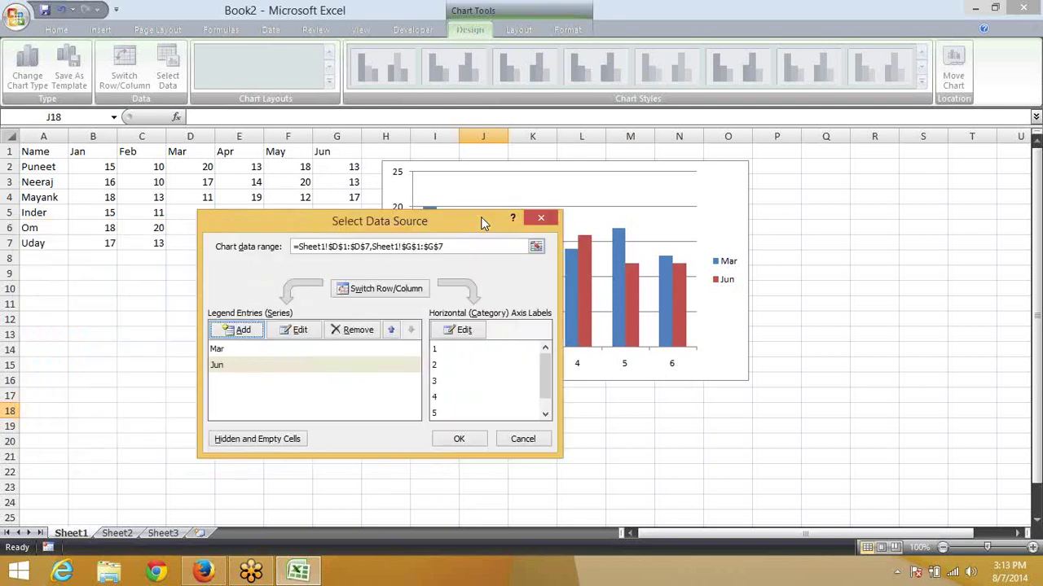
Use the names in A2:A7 as horizontal axis labels and apply the data changes
{"action": "left_click", "coordinate": [467, 328]}
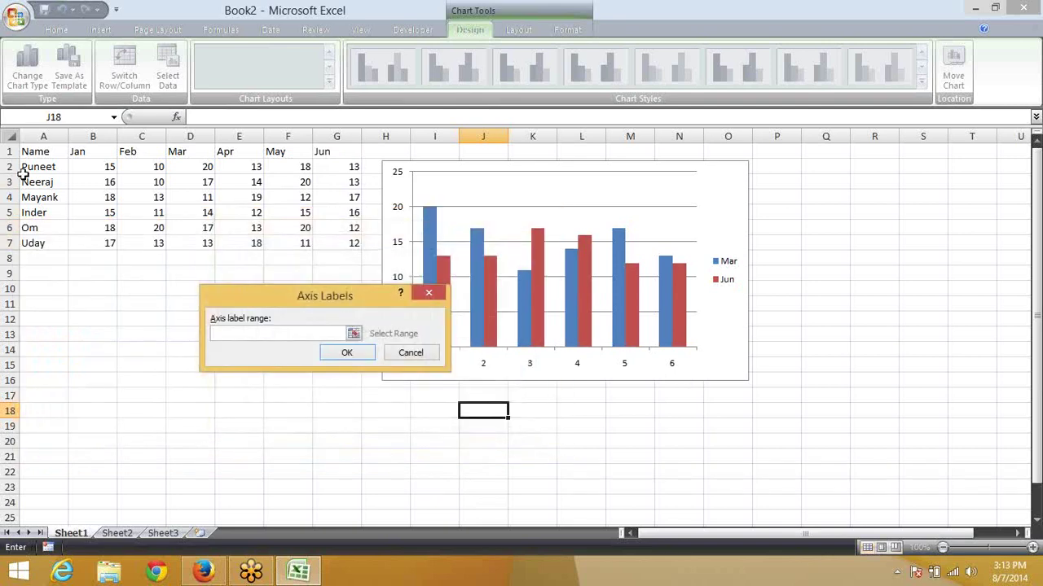
{"action": "left_click_drag", "start_coordinate": [27, 167], "coordinate": [39, 243]}
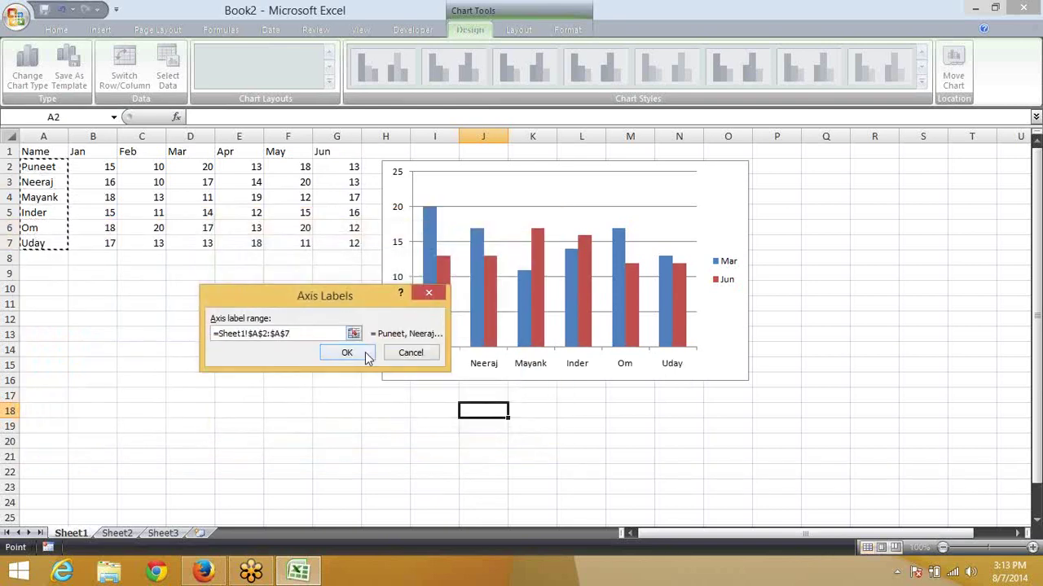
{"action": "left_click", "coordinate": [361, 359]}
{"action": "left_click", "coordinate": [464, 434]}
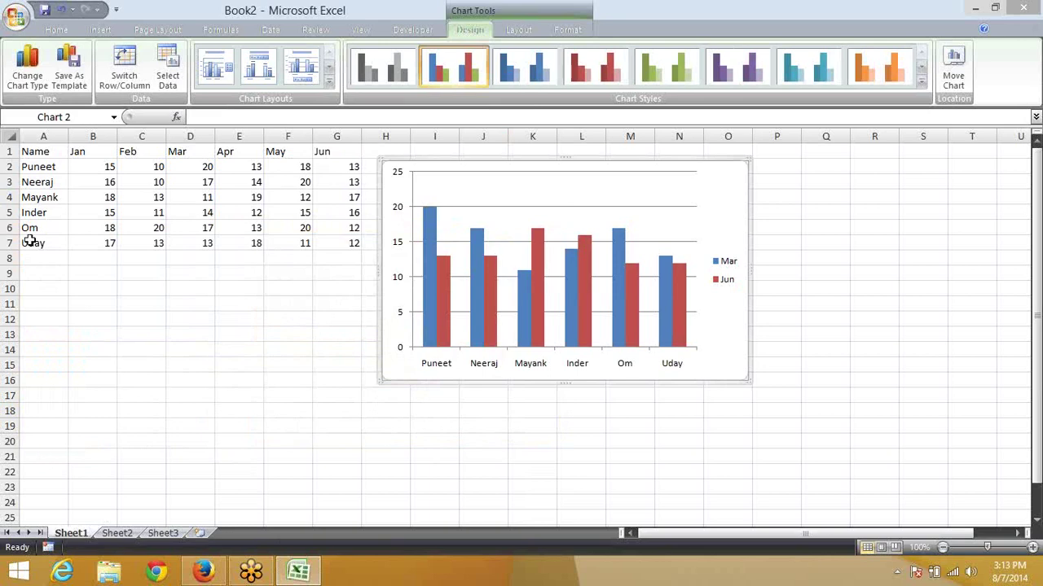
{"action": "mouse_move", "coordinate": [41, 155]}
{"action": "left_mouse_down"}
{"action": "mouse_move", "coordinate": [241, 217]}
{"action": "mouse_move", "coordinate": [197, 251]}
{"action": "left_mouse_up"}
Copy A1:D7 to a new Sheet4 and the Apr–Jun data E1:G7 to Sheet5
{"action": "key", "text": "ctrl+c"}
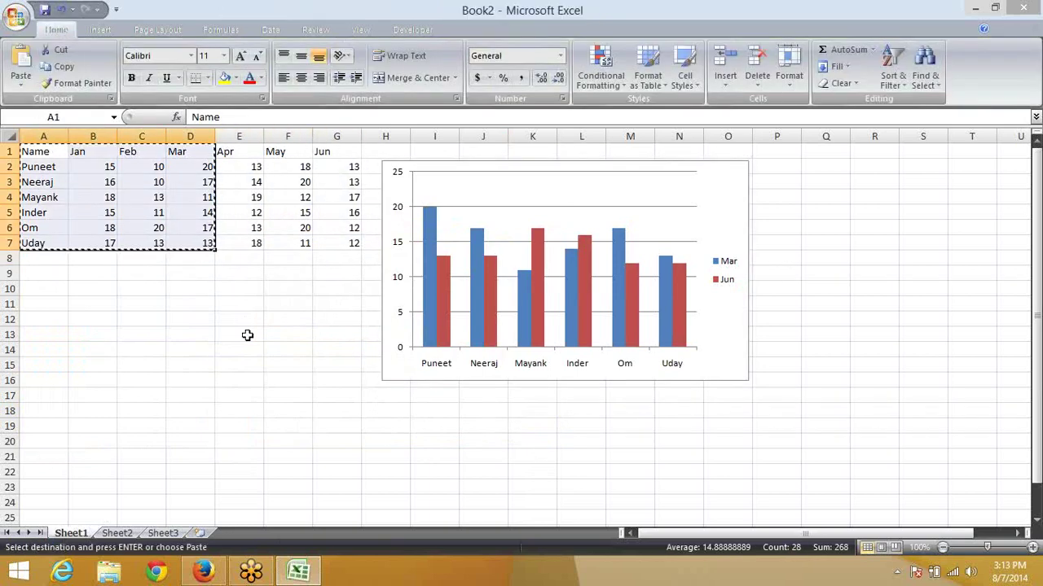
{"action": "left_click", "coordinate": [203, 533]}
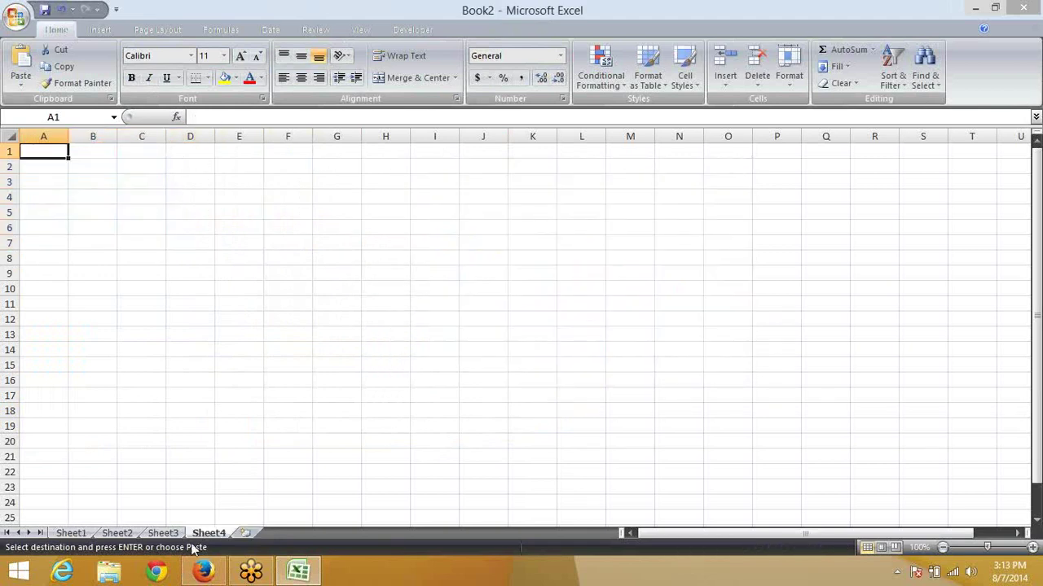
{"action": "key", "text": "ctrl+v"}
{"action": "left_click", "coordinate": [162, 533]}
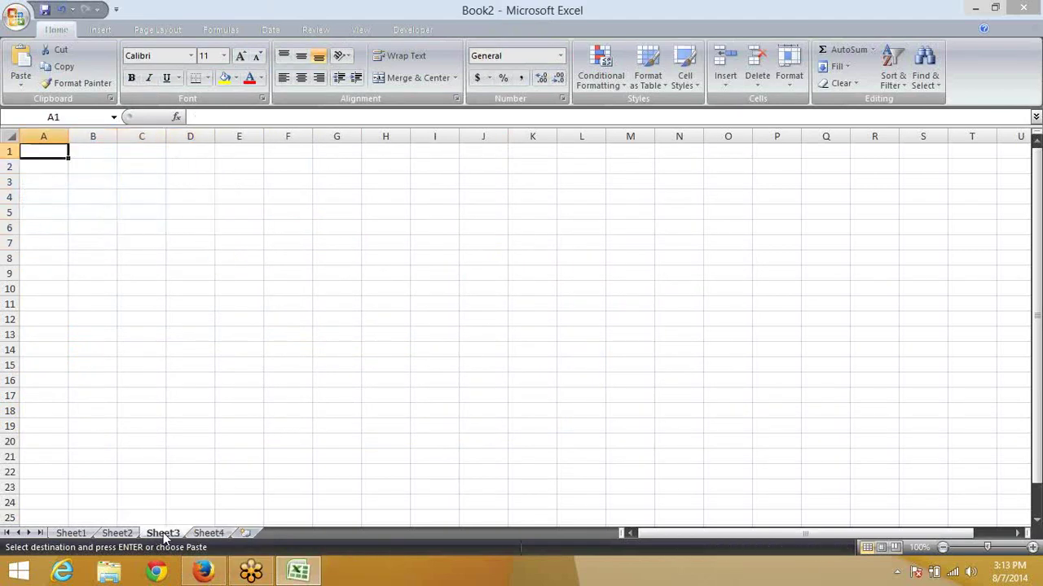
{"action": "left_click", "coordinate": [126, 531]}
{"action": "left_click", "coordinate": [86, 531]}
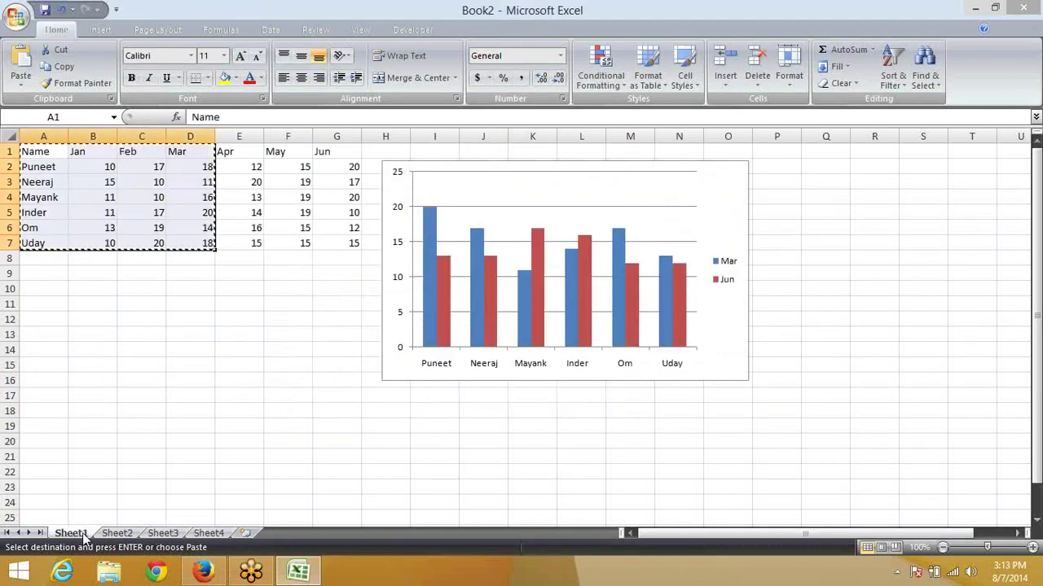
{"action": "left_click_drag", "start_coordinate": [247, 150], "coordinate": [332, 240]}
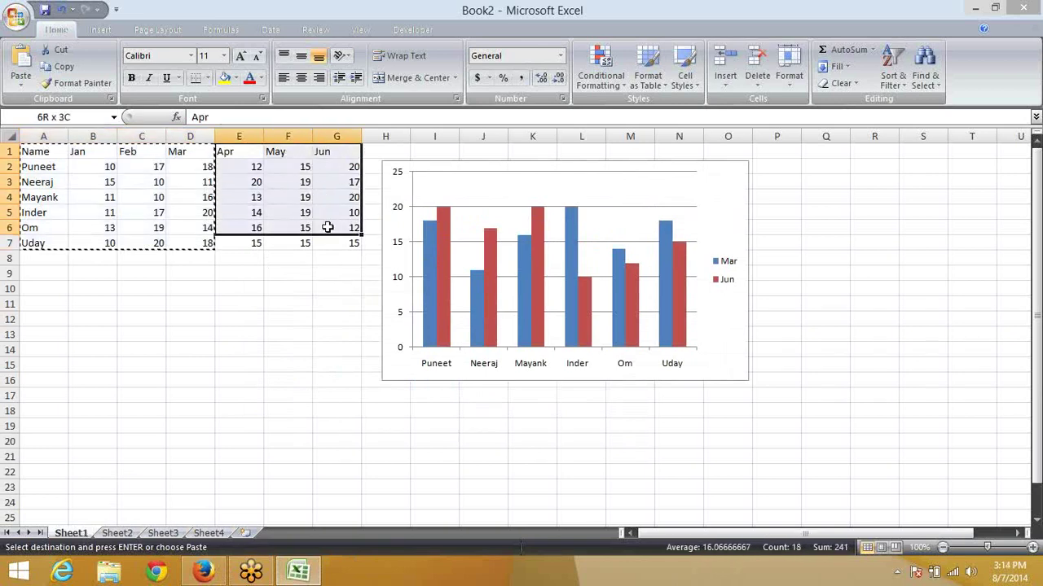
{"action": "left_click", "coordinate": [210, 533]}
{"action": "key", "text": "ctrl+v"}
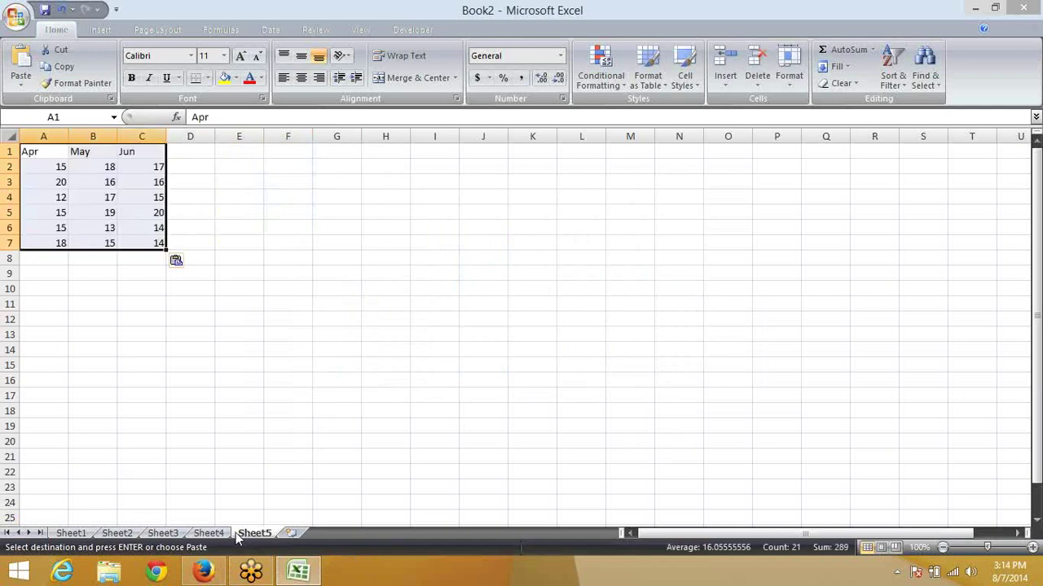
Copy the names in A1:A7 into D1:D7 on Sheet5
{"action": "left_click", "coordinate": [71, 533]}
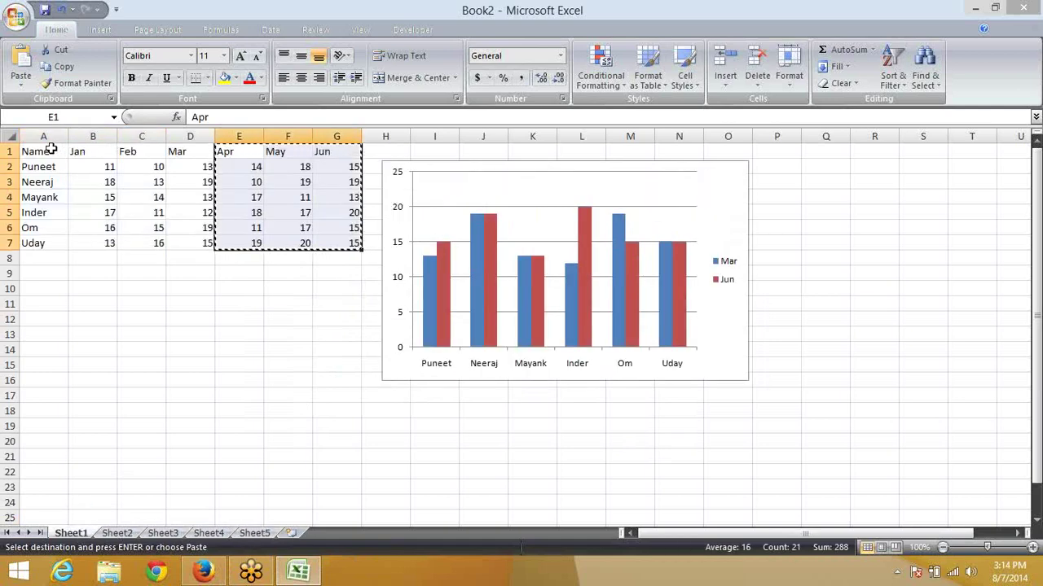
{"action": "left_click_drag", "start_coordinate": [54, 152], "coordinate": [41, 241]}
{"action": "key", "text": "ctrl+c"}
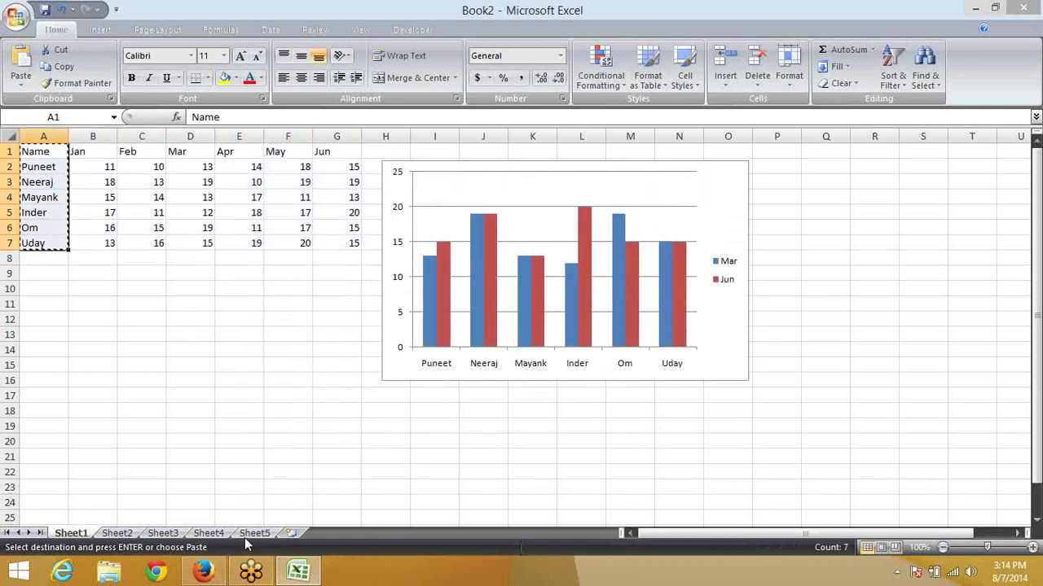
{"action": "left_click", "coordinate": [249, 535]}
{"action": "left_click", "coordinate": [209, 150]}
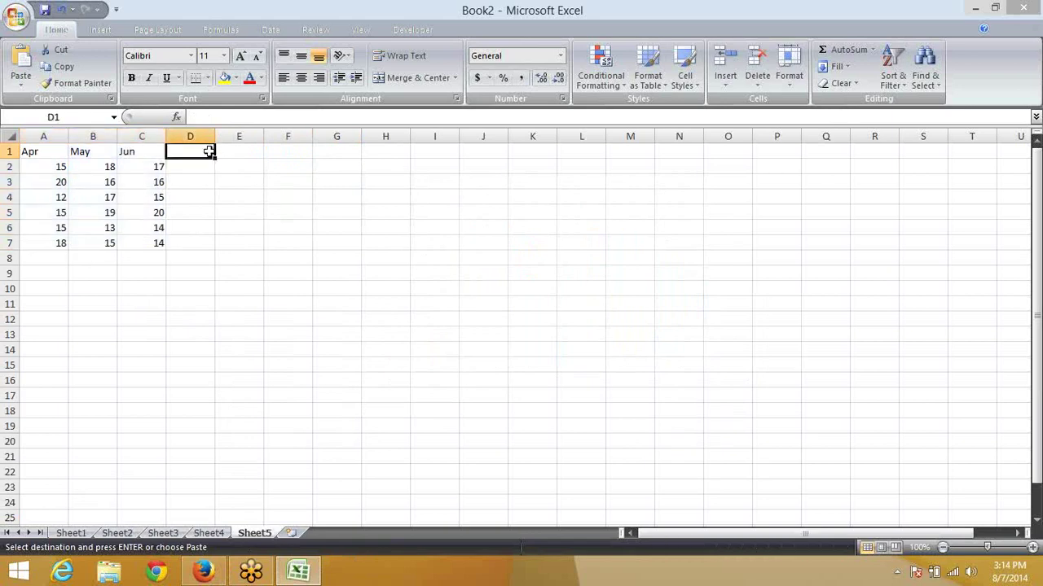
{"action": "key", "text": "ctrl+v"}
Insert a blank column A on Sheet5 and move the Name column into it
{"action": "left_click_drag", "start_coordinate": [74, 138], "coordinate": [73, 138]}
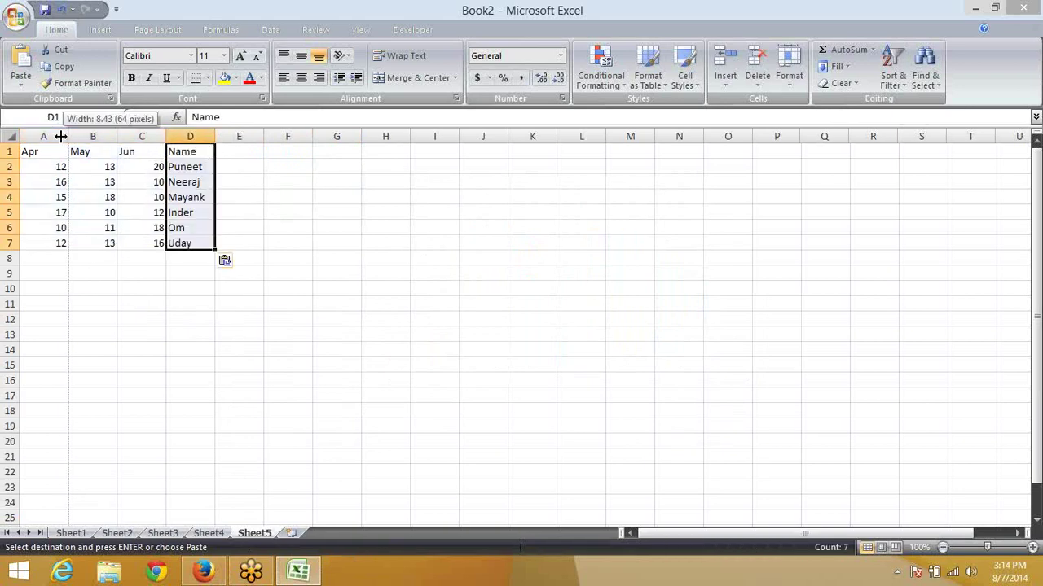
{"action": "left_click", "coordinate": [57, 136]}
{"action": "right_click", "coordinate": [58, 138]}
{"action": "left_click", "coordinate": [109, 220]}
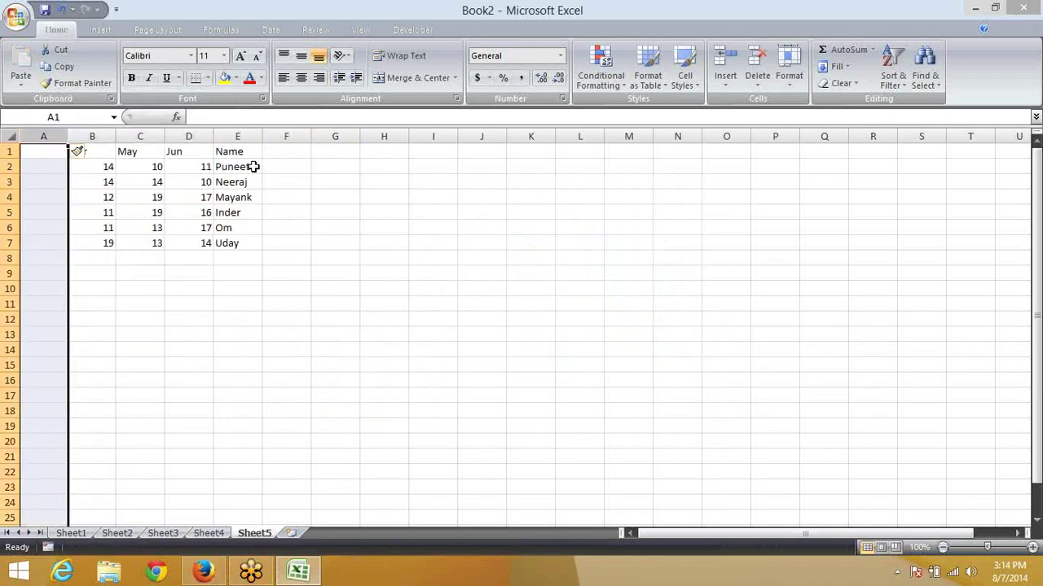
{"action": "left_click", "coordinate": [245, 135]}
{"action": "key", "text": "ctrl+x"}
{"action": "left_click", "coordinate": [43, 136]}
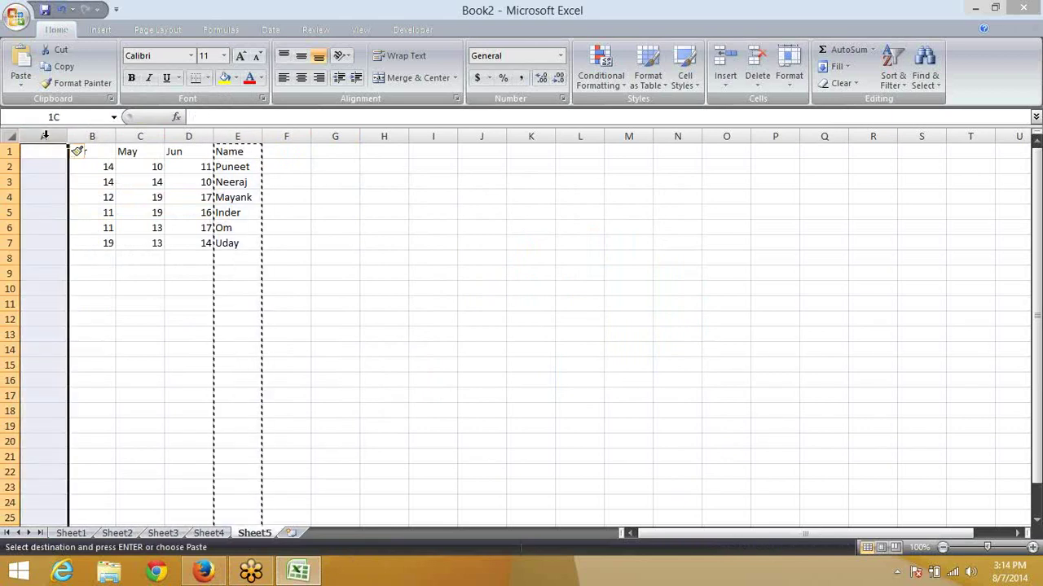
{"action": "key", "text": "ctrl+v"}
{"action": "left_click", "coordinate": [271, 257]}
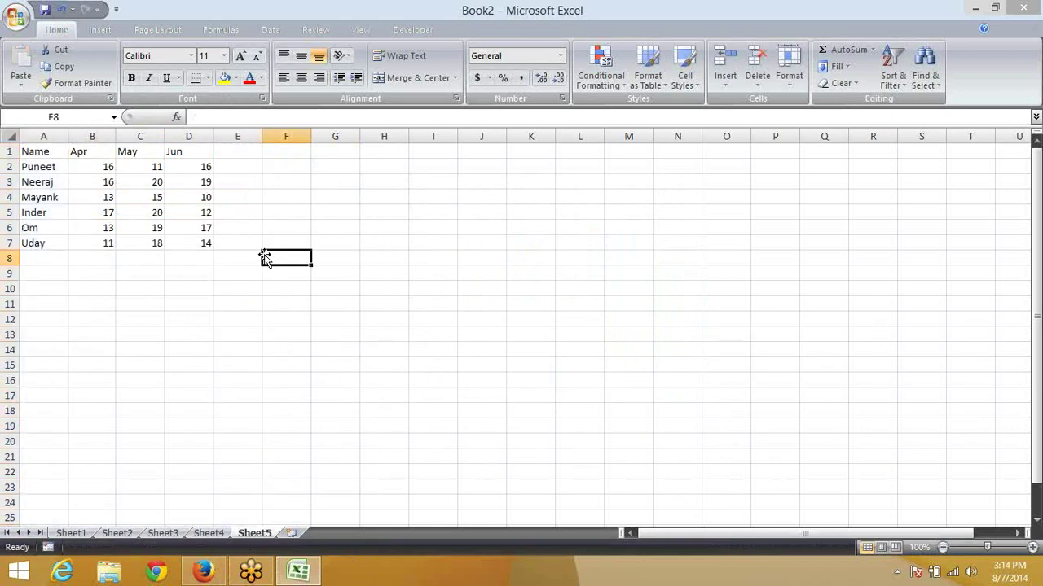
Add a new Sheet6, checking Sheet4 and Sheet5 before returning to it
{"action": "left_click", "coordinate": [293, 534]}
{"action": "left_click", "coordinate": [222, 519]}
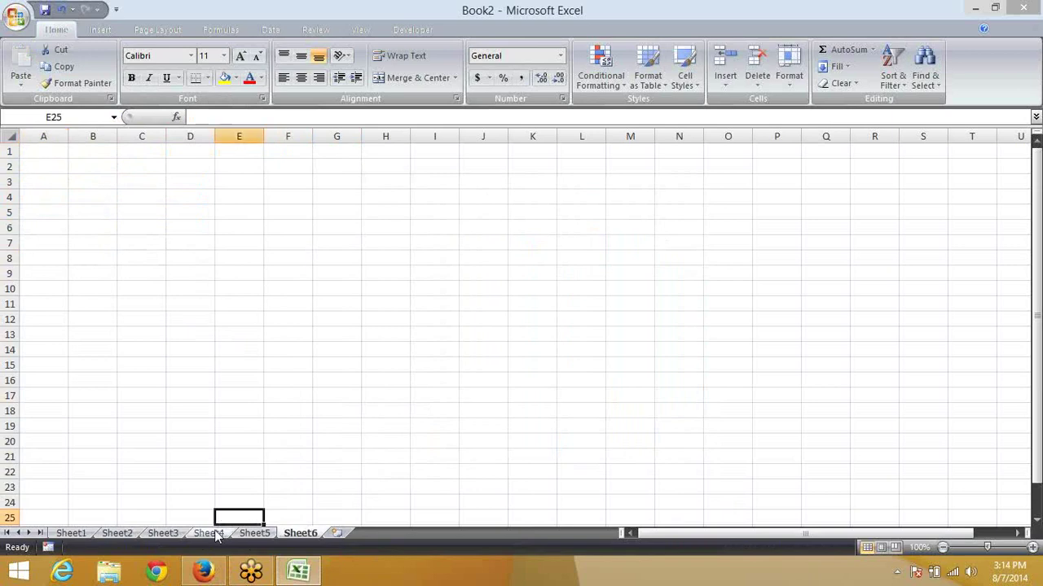
{"action": "left_click", "coordinate": [208, 533]}
{"action": "left_click", "coordinate": [188, 150]}
{"action": "left_click", "coordinate": [254, 534]}
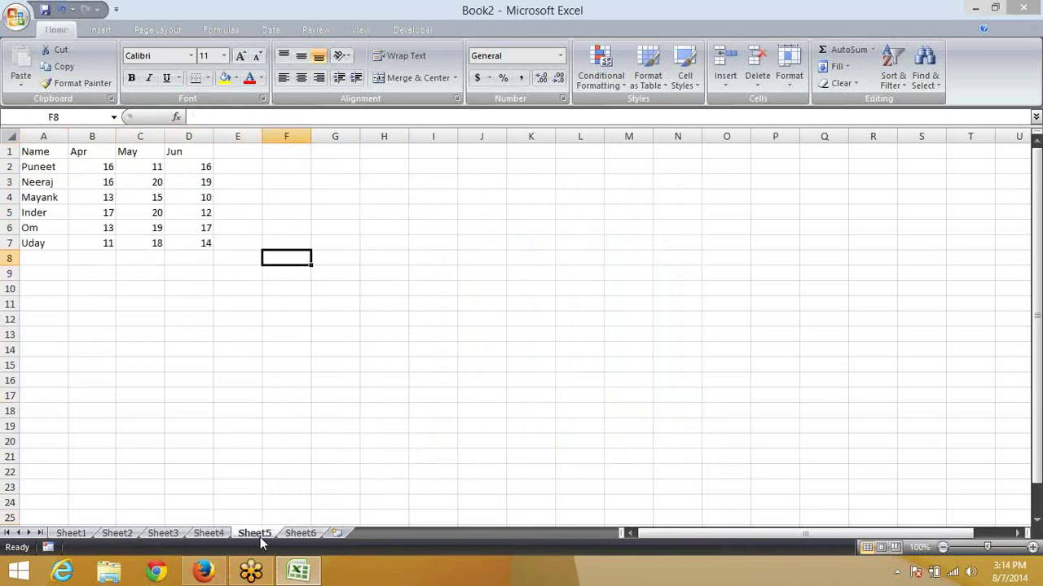
{"action": "left_click", "coordinate": [202, 150]}
{"action": "left_click", "coordinate": [308, 536]}
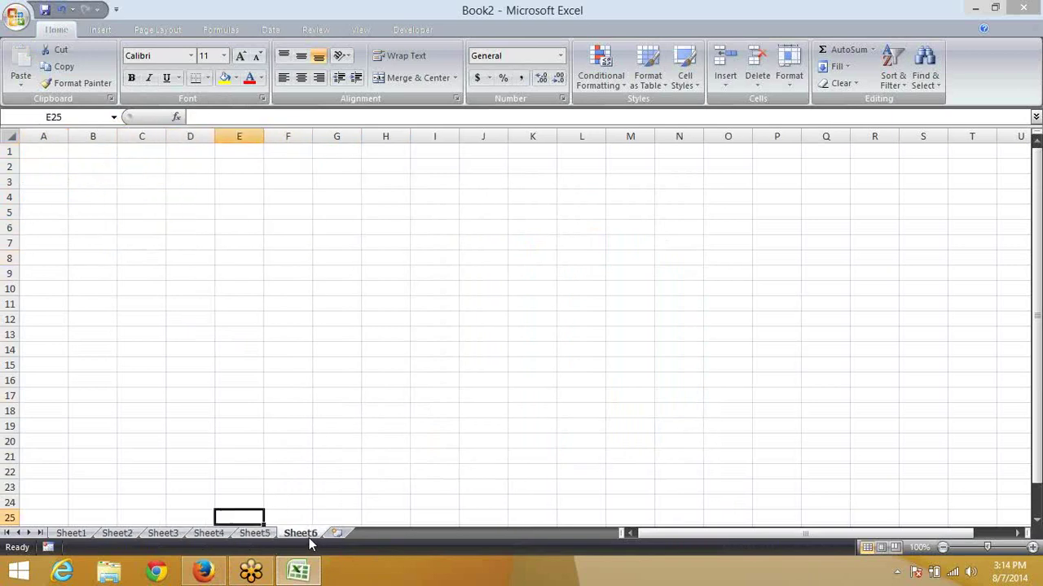
Insert an empty clustered 2-D column chart, move it up-left, and open Select Data
{"action": "left_click", "coordinate": [180, 260]}
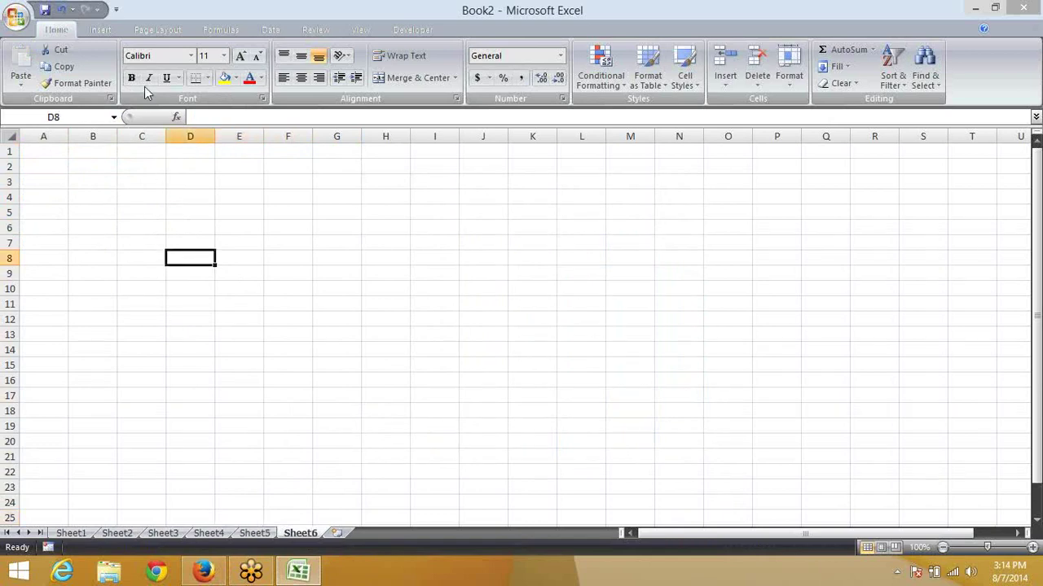
{"action": "left_click", "coordinate": [113, 32]}
{"action": "left_click", "coordinate": [258, 84]}
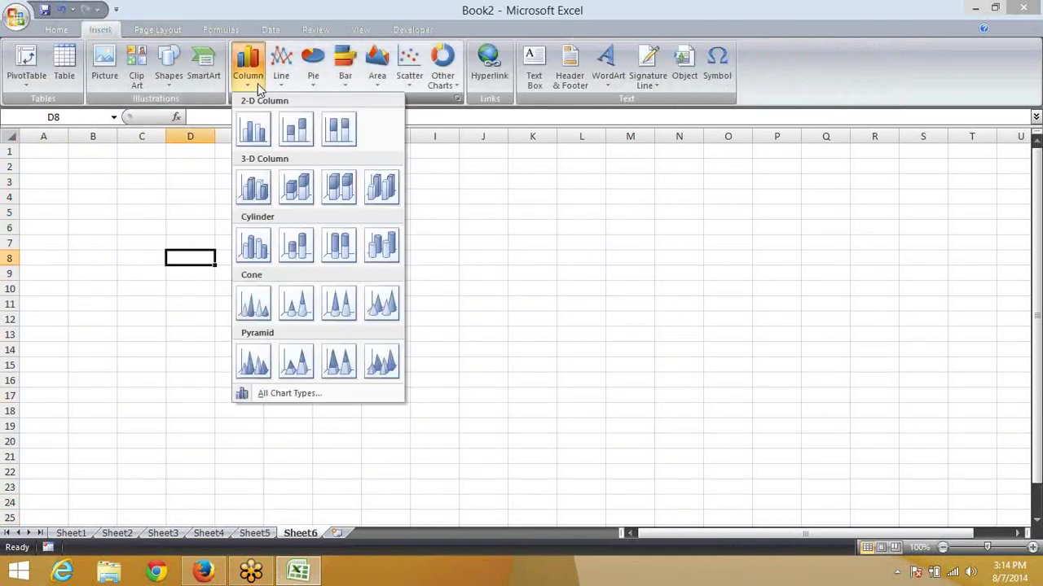
{"action": "left_click", "coordinate": [257, 133]}
{"action": "left_click_drag", "start_coordinate": [367, 241], "coordinate": [239, 199]}
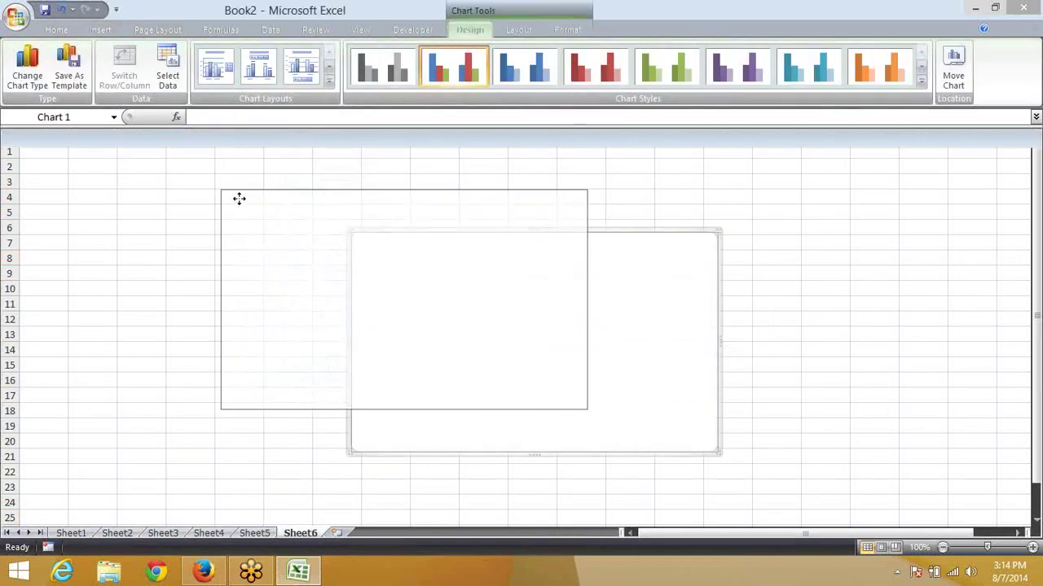
{"action": "right_click", "coordinate": [272, 218]}
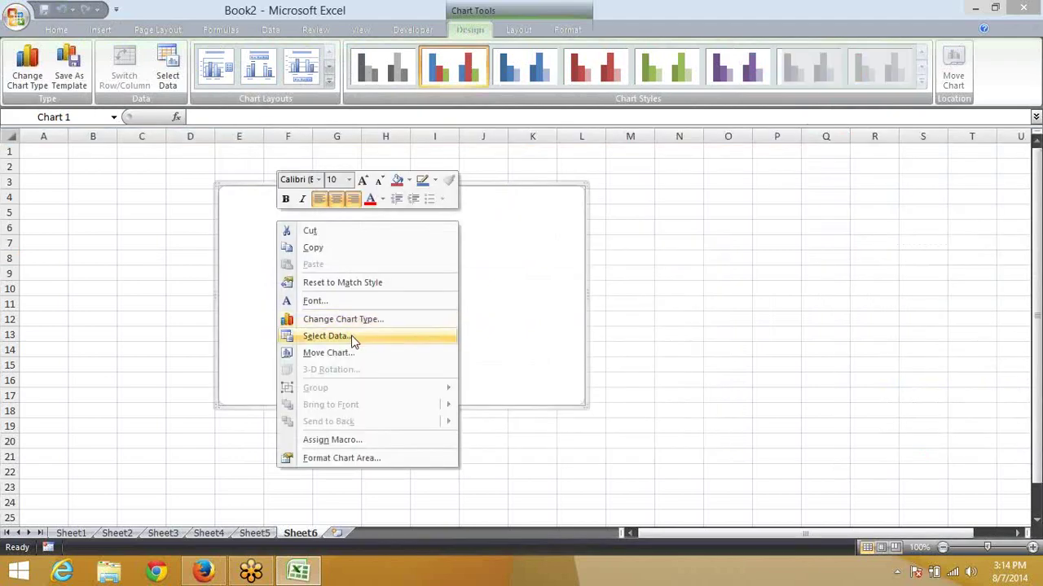
{"action": "left_click", "coordinate": [351, 341]}
Add a Mar series using Sheet4!D1 as name and Sheet4!D2:D7 as values
{"action": "left_click", "coordinate": [247, 333]}
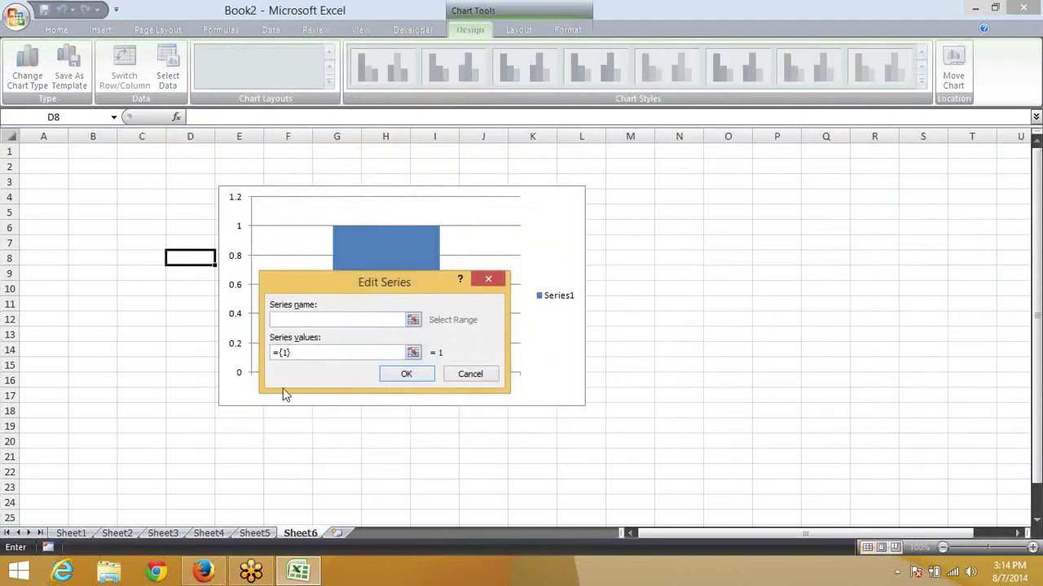
{"action": "left_click", "coordinate": [220, 535]}
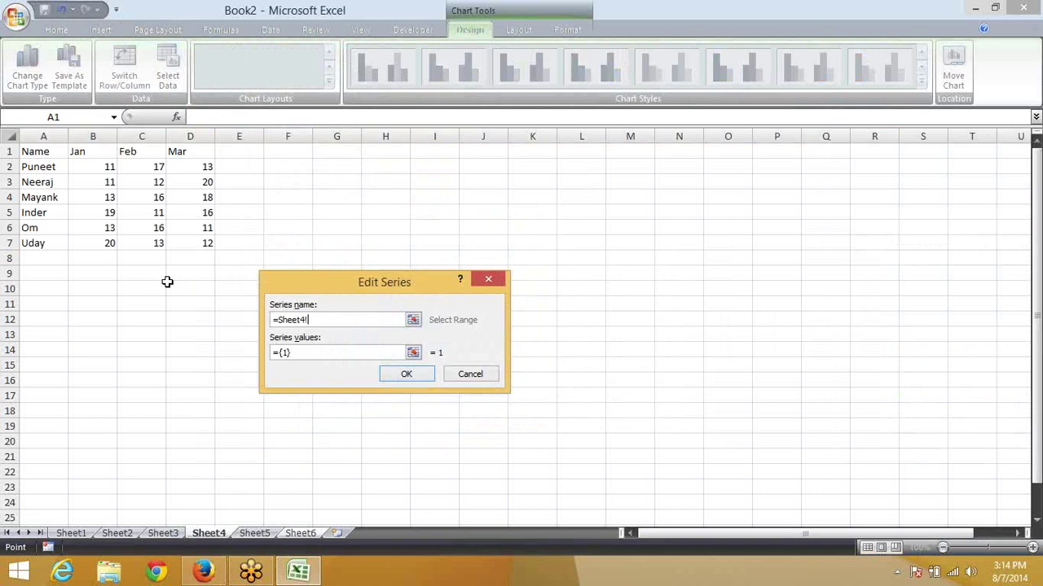
{"action": "left_click", "coordinate": [204, 154]}
{"action": "left_click", "coordinate": [298, 352]}
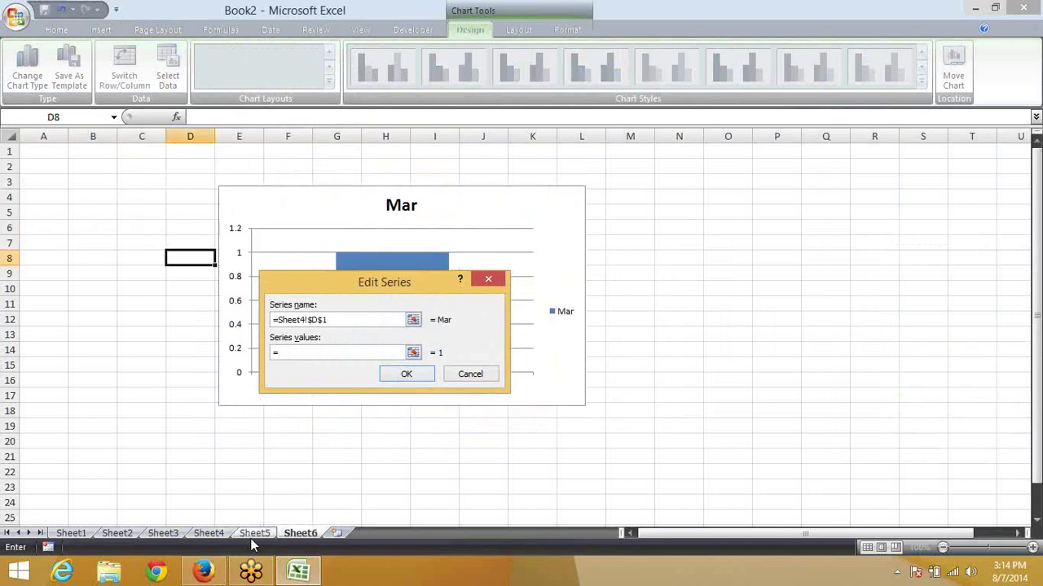
{"action": "left_click", "coordinate": [208, 535]}
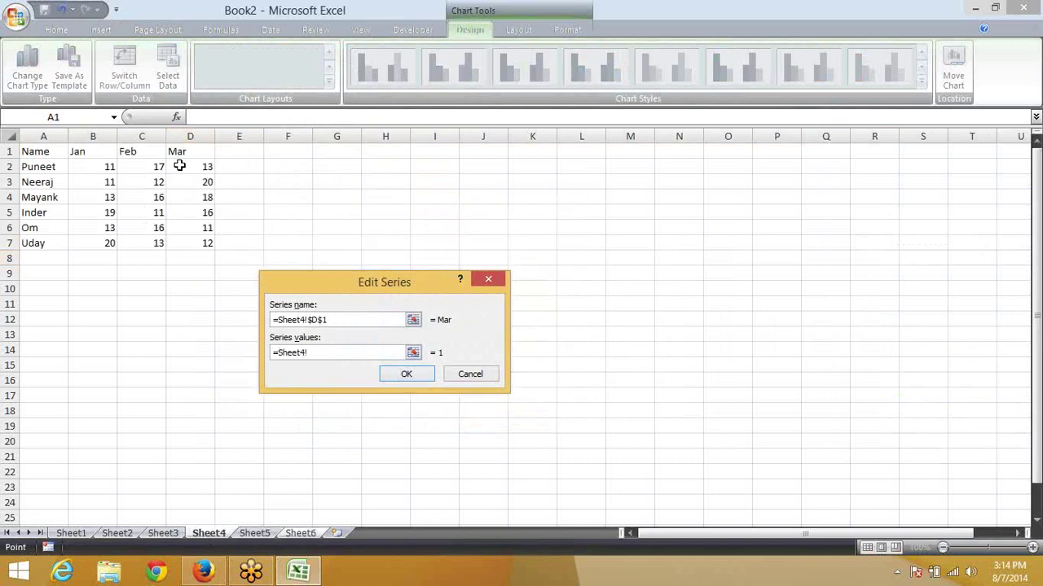
{"action": "left_click_drag", "start_coordinate": [181, 164], "coordinate": [199, 242]}
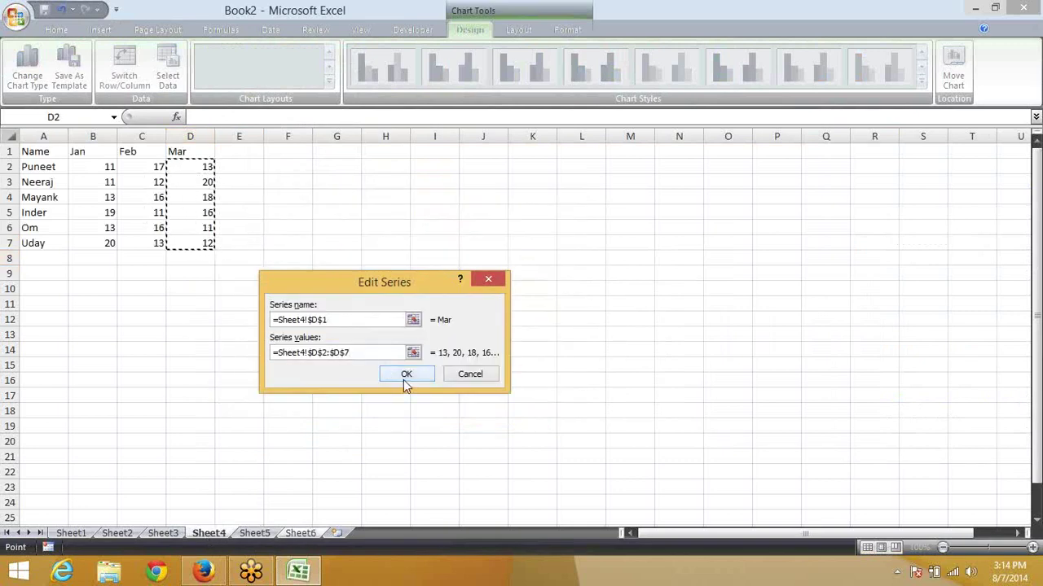
{"action": "left_click", "coordinate": [404, 377]}
Add a Jun series using Sheet5!D1 as name and Sheet5!D2:D7 as values
{"action": "left_click", "coordinate": [250, 329]}
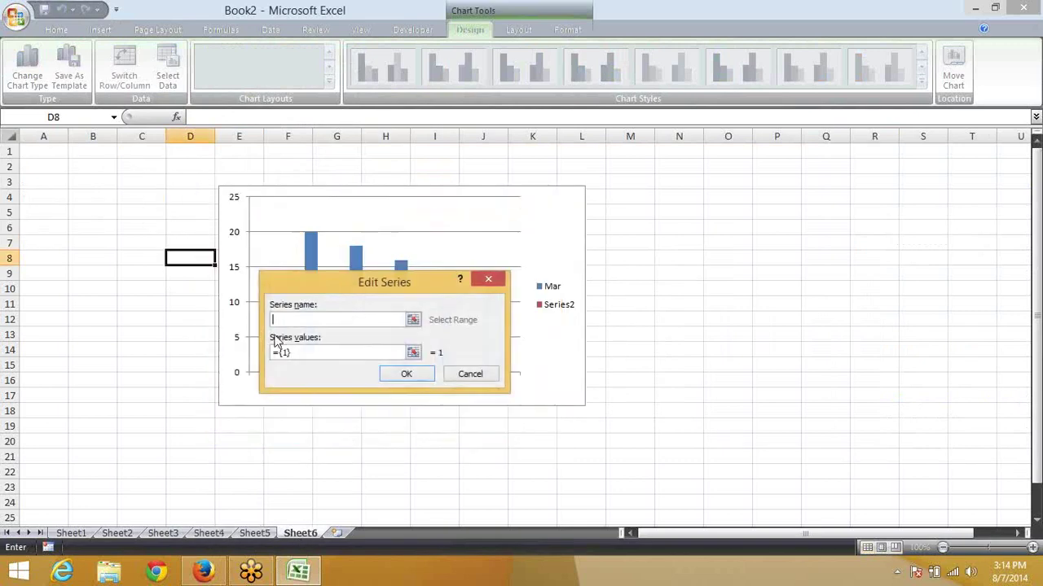
{"action": "left_click", "coordinate": [255, 533]}
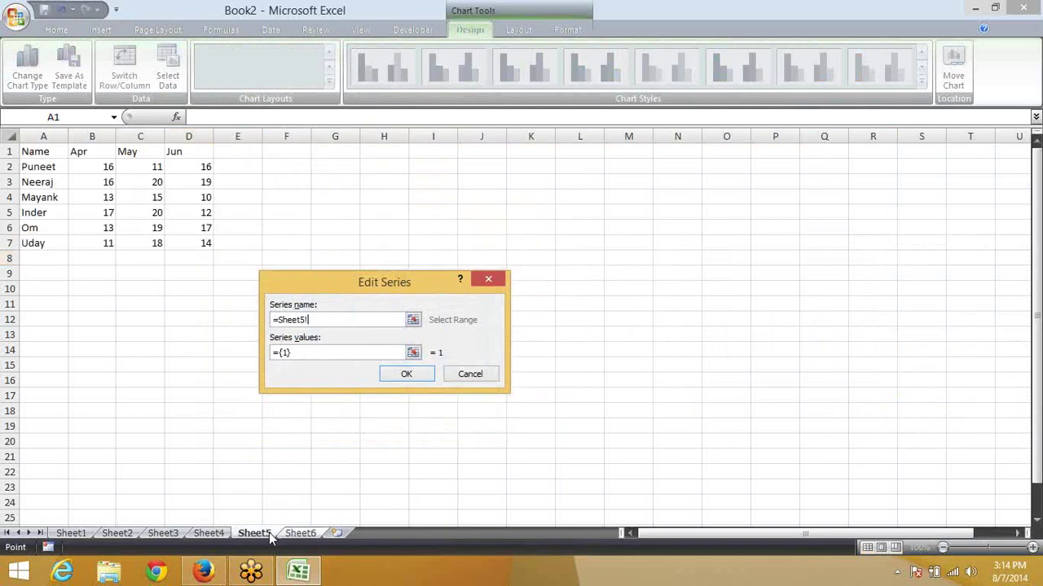
{"action": "left_click", "coordinate": [187, 151]}
{"action": "left_click", "coordinate": [317, 352]}
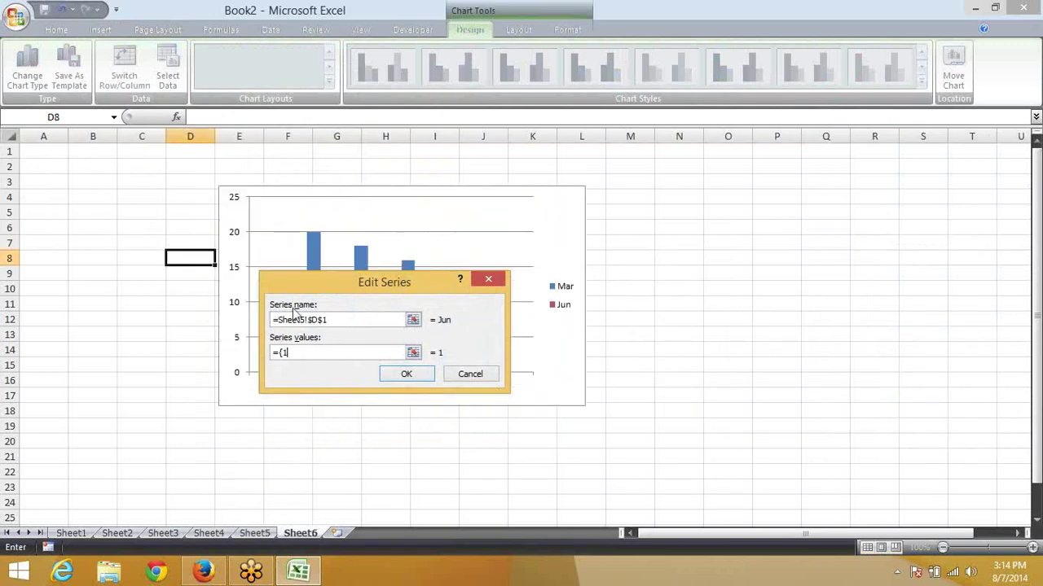
{"action": "key", "text": "BackSpace"}
{"action": "left_click", "coordinate": [254, 533]}
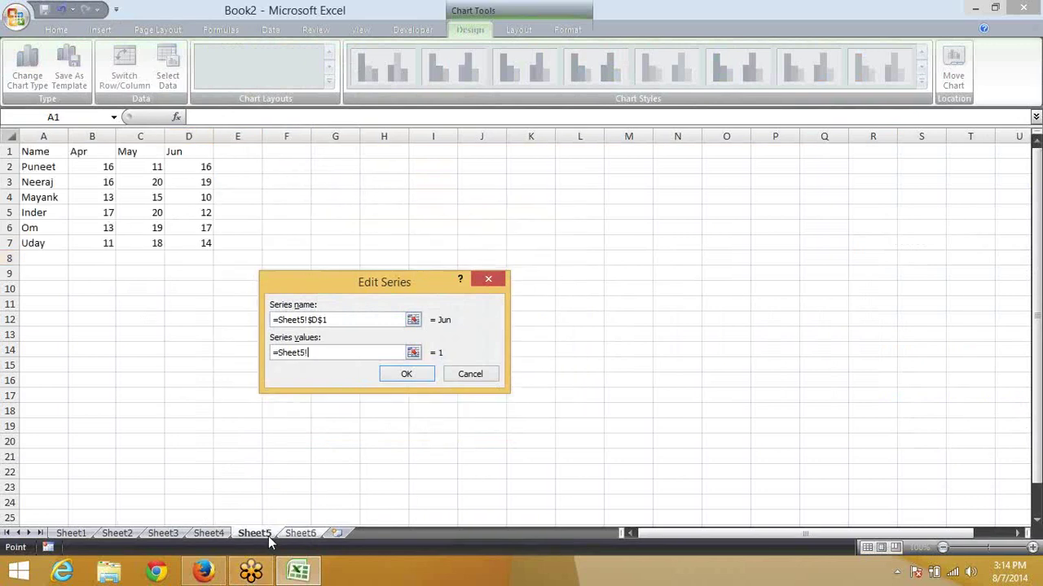
{"action": "left_click_drag", "start_coordinate": [194, 167], "coordinate": [190, 243]}
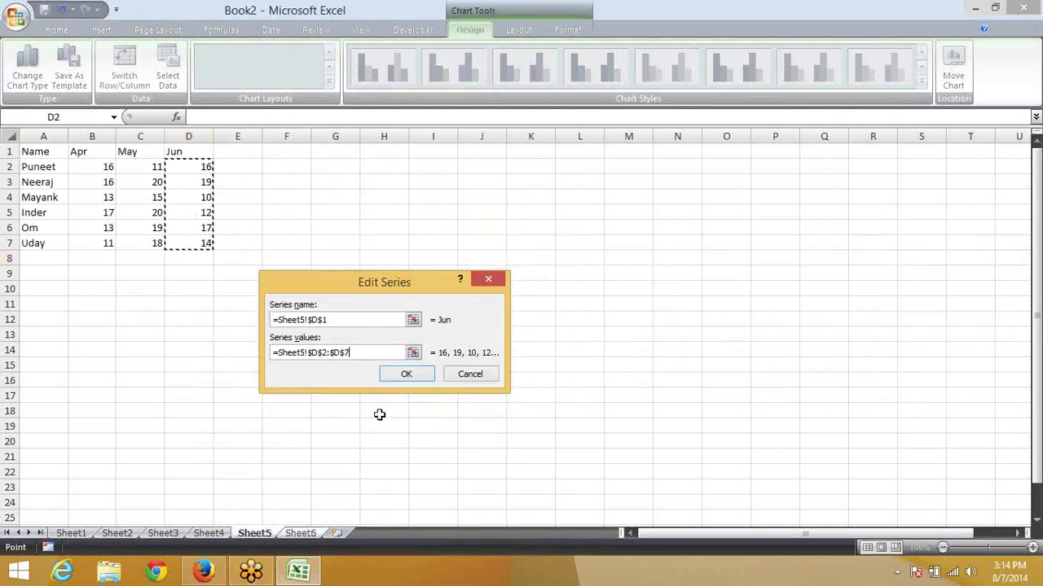
{"action": "left_click", "coordinate": [407, 377]}
Set the horizontal axis labels to Sheet5!A2:A7 and apply the chart data
{"action": "left_click", "coordinate": [461, 333]}
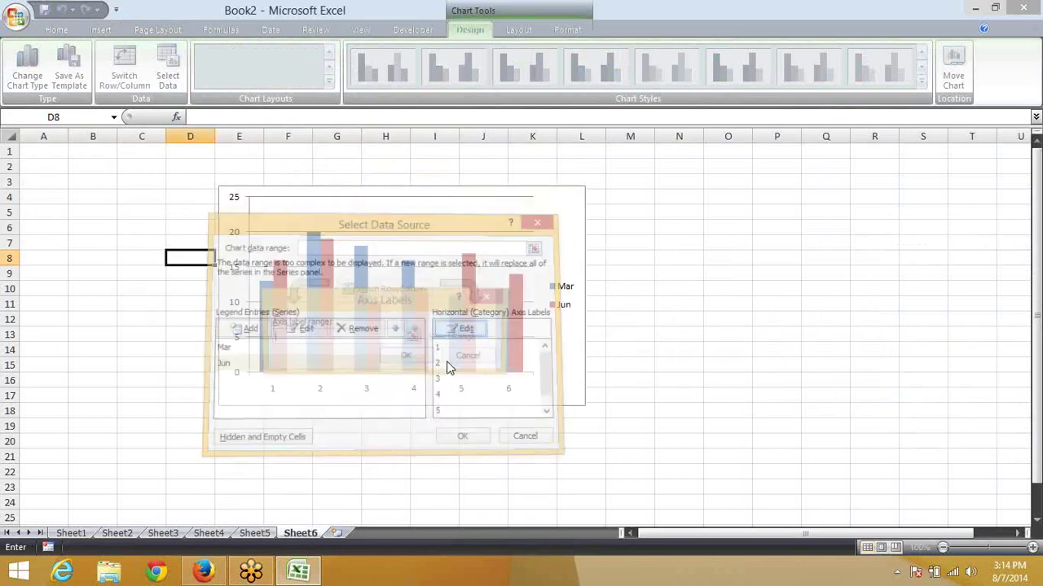
{"action": "left_click", "coordinate": [256, 535]}
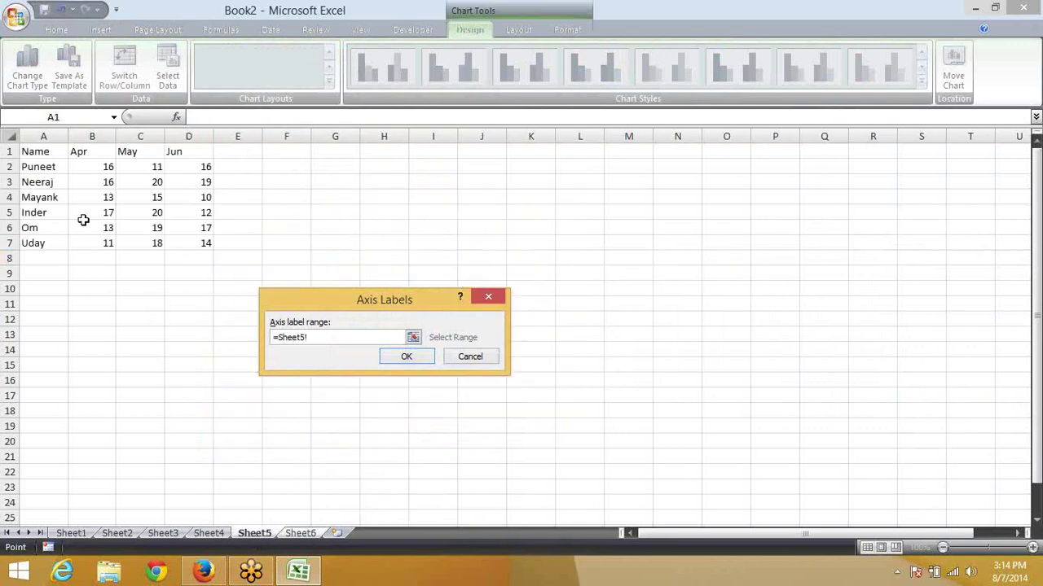
{"action": "left_click_drag", "start_coordinate": [50, 167], "coordinate": [42, 244]}
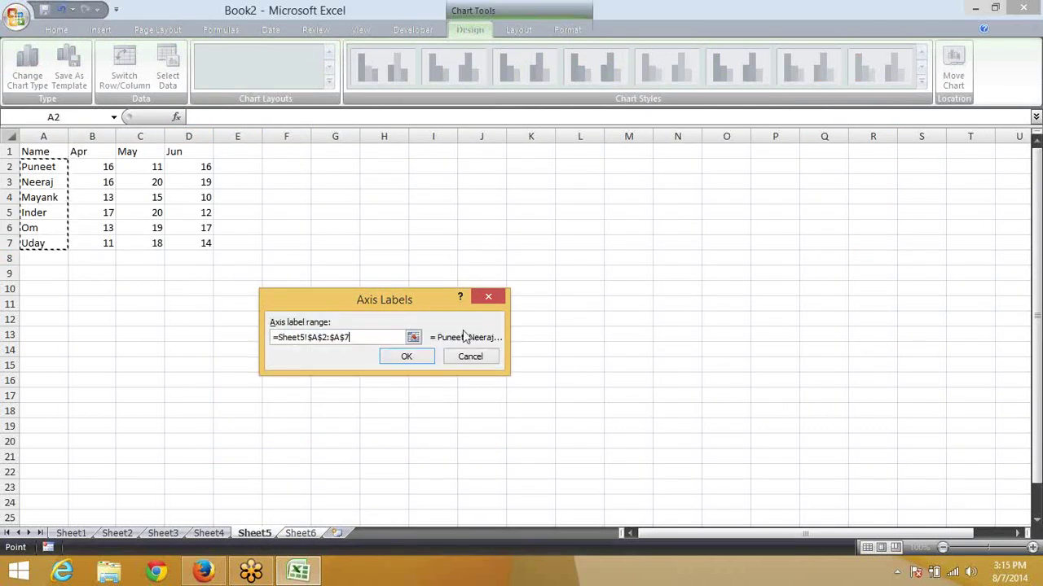
{"action": "left_click", "coordinate": [416, 361]}
{"action": "left_click", "coordinate": [472, 437]}
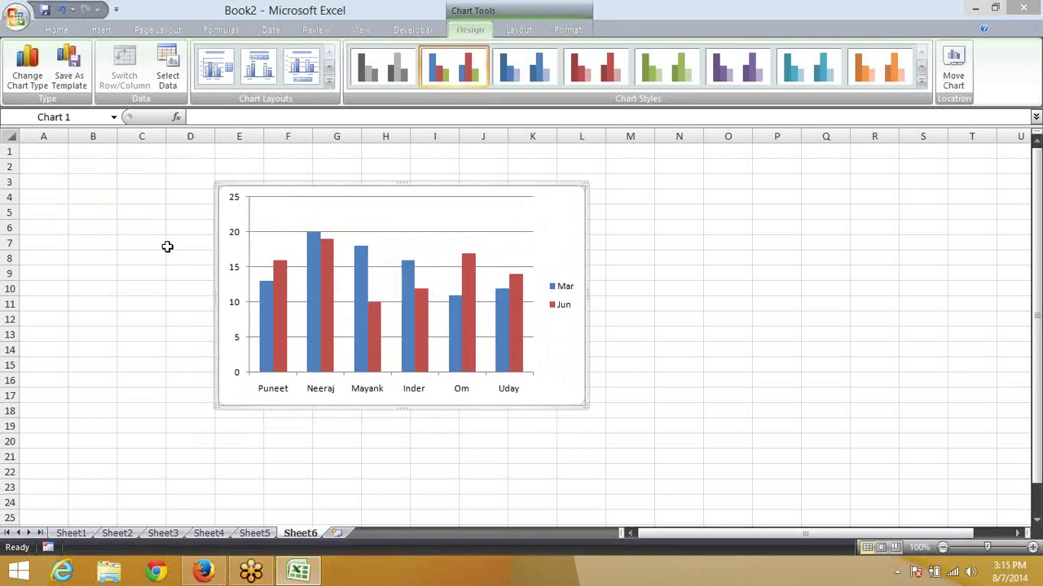
Check Sheet3 and Sheet2, then delete the Mar/Jun chart from Sheet1
{"action": "left_click", "coordinate": [161, 535]}
{"action": "left_click", "coordinate": [106, 533]}
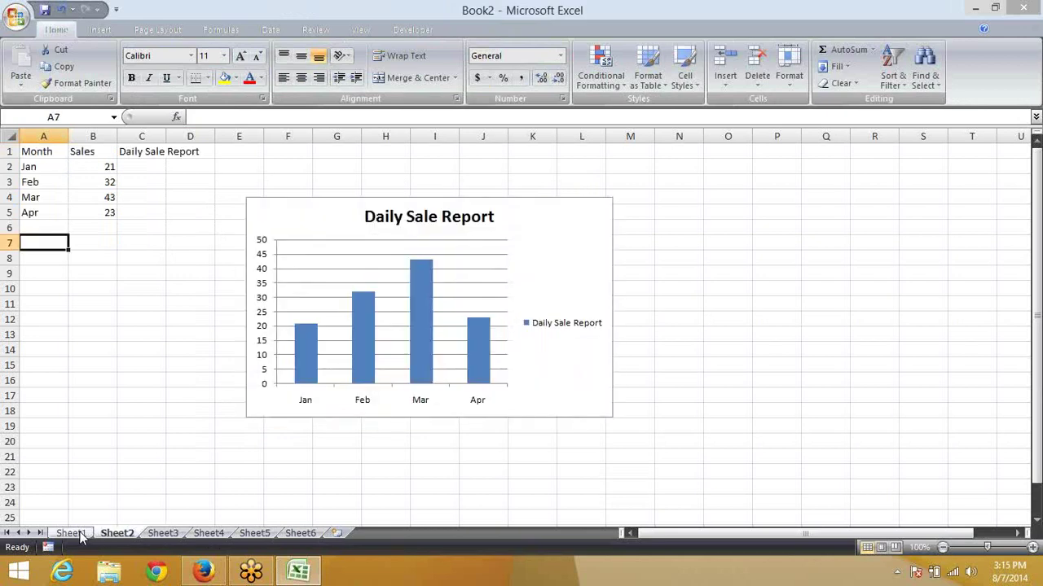
{"action": "left_click", "coordinate": [71, 534]}
{"action": "left_click", "coordinate": [204, 336]}
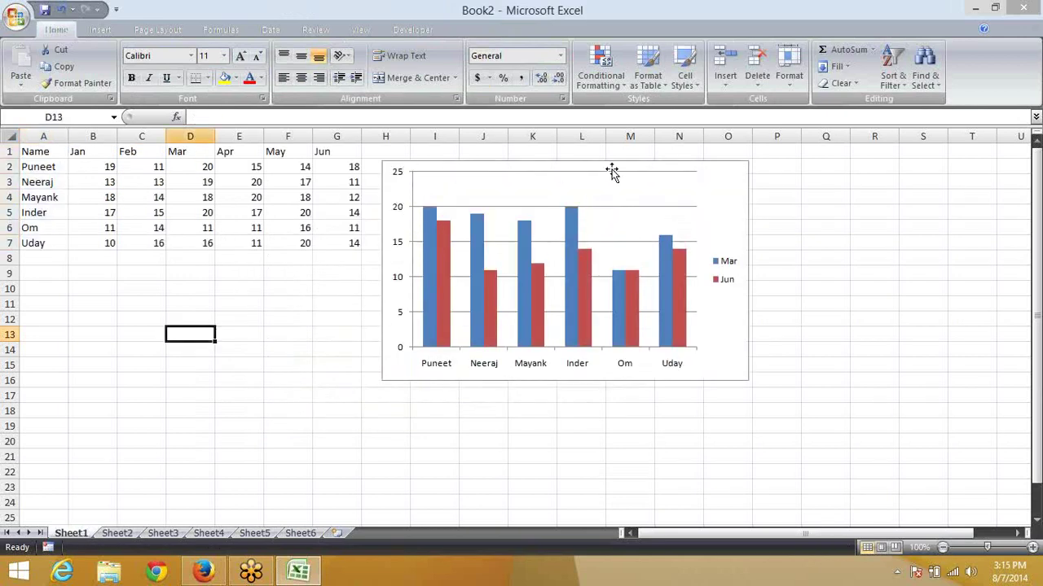
{"action": "left_click", "coordinate": [682, 161]}
{"action": "key", "text": "Delete"}
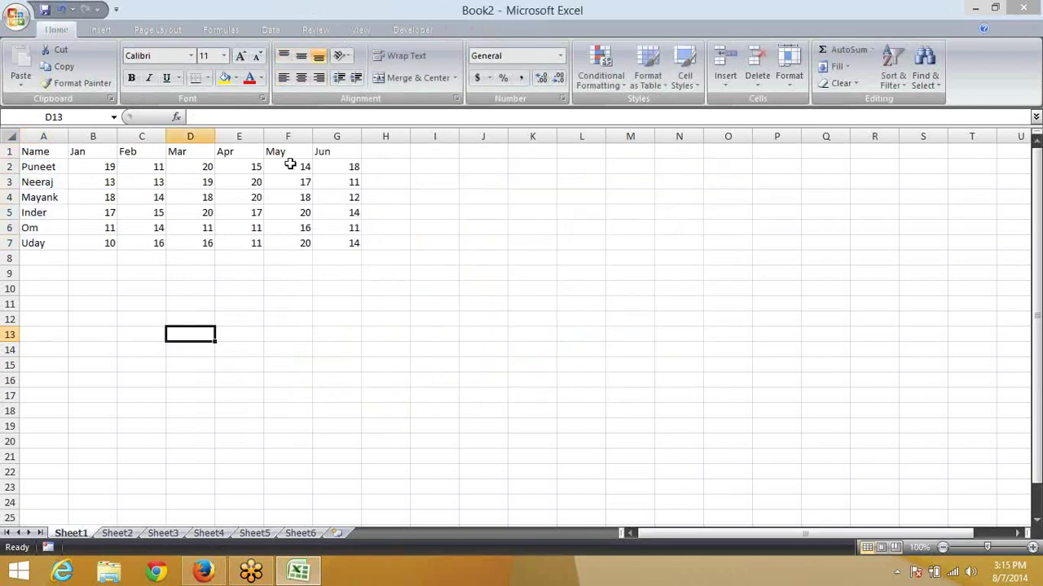
Select the Jan–Mar values B2:D2 and the Apr–Jun values E2:G2
{"action": "left_click_drag", "start_coordinate": [104, 166], "coordinate": [174, 163]}
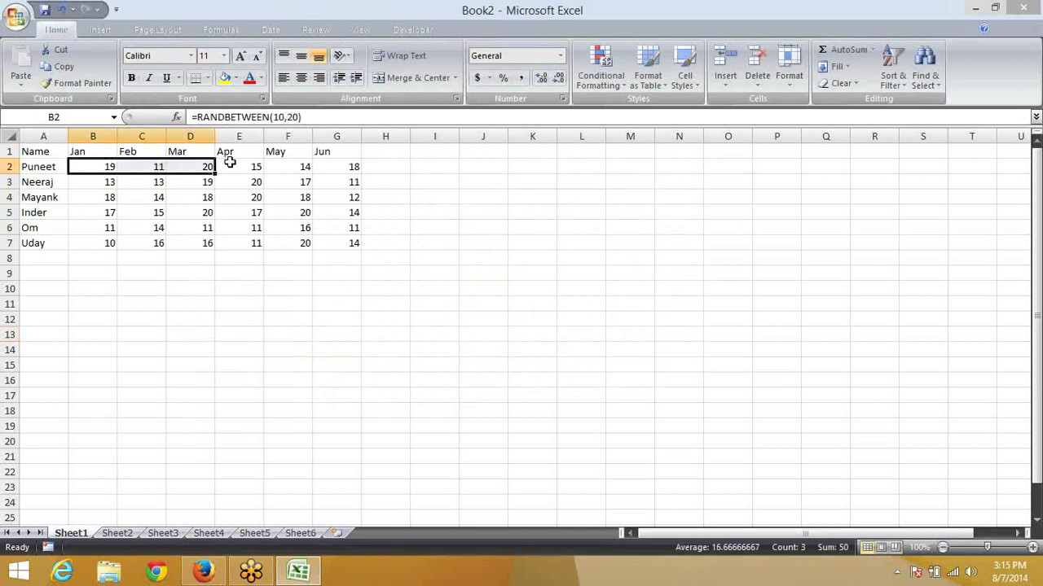
{"action": "left_click_drag", "start_coordinate": [237, 166], "coordinate": [338, 168]}
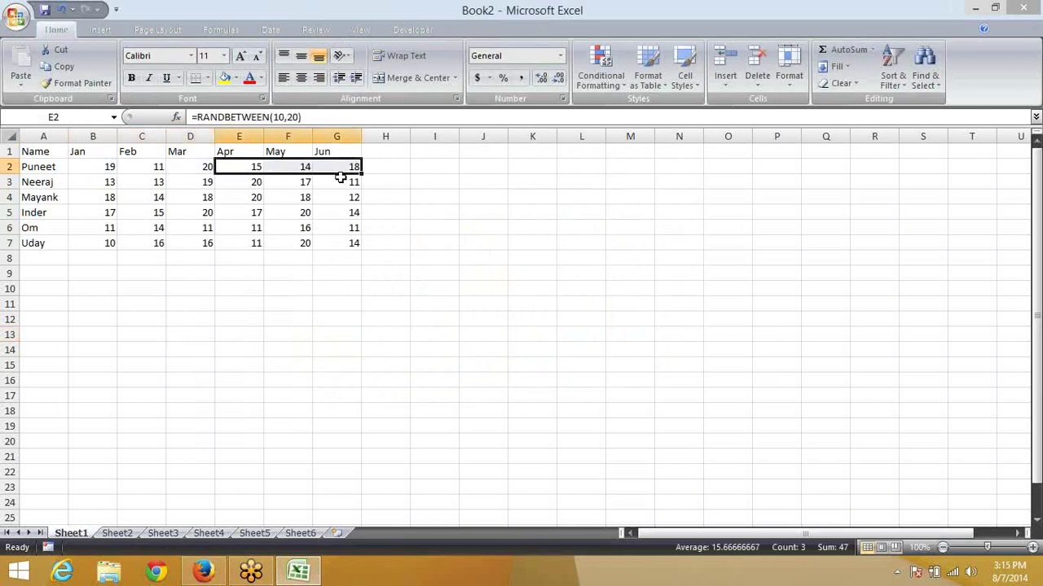
{"action": "left_click_drag", "start_coordinate": [107, 165], "coordinate": [187, 166]}
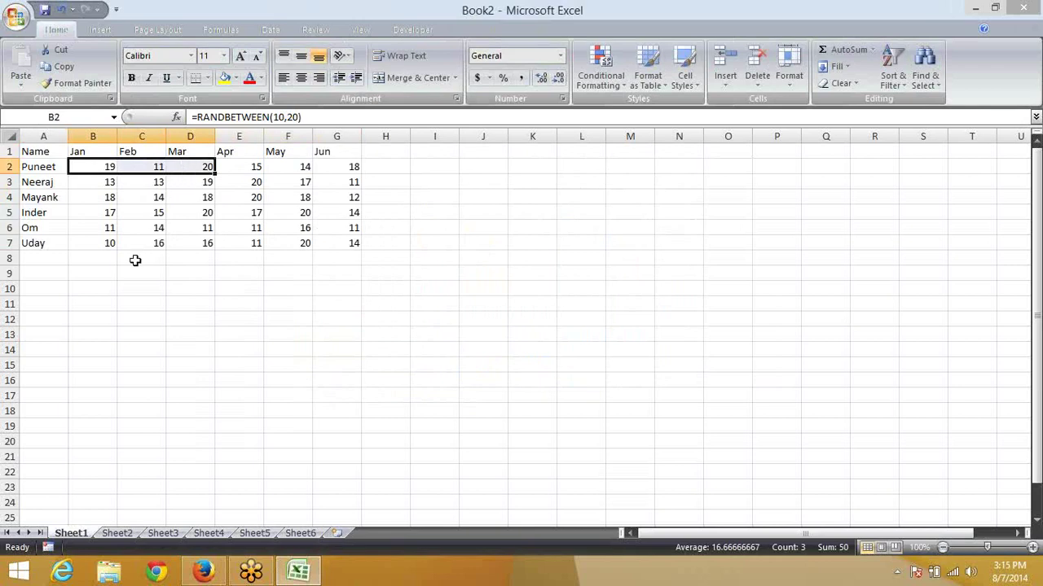
Build the formula =B2:B7+C2:C7+D2:D7 in cell B9 by pointing at the Jan, Feb and Mar columns
{"action": "left_click", "coordinate": [109, 273]}
{"action": "type", "text": "="}
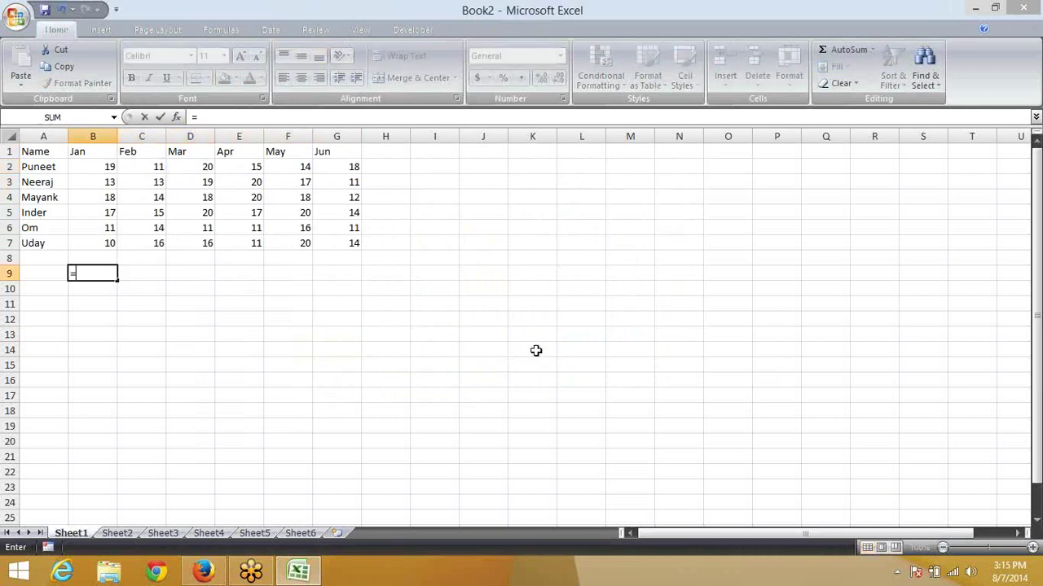
{"action": "key", "text": "Up"}
{"action": "key", "text": "Up"}
{"action": "key", "text": "Up"}
{"action": "key", "text": "Up"}
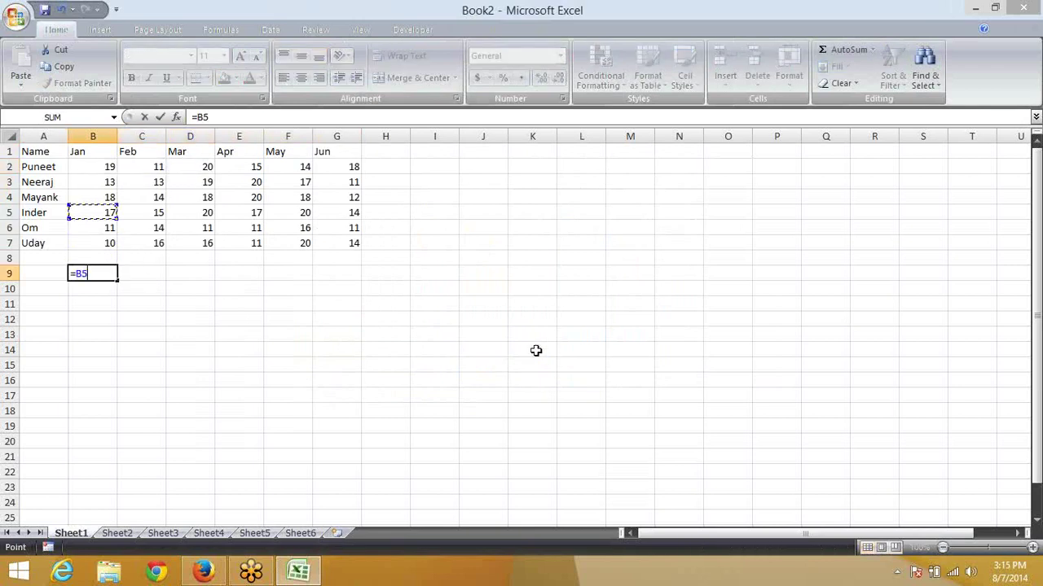
{"action": "key", "text": "Up"}
{"action": "key", "text": "Up"}
{"action": "key", "text": "Up"}
{"action": "key", "text": "Down"}
{"action": "key", "text": "shift+Down"}
{"action": "key", "text": "shift+Down"}
{"action": "key", "text": "shift+Down"}
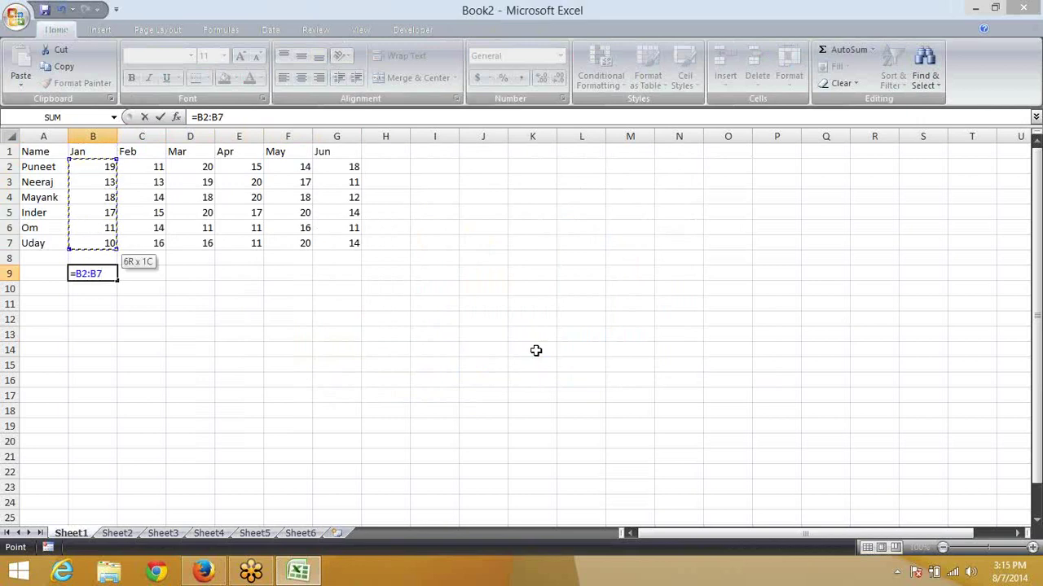
{"action": "type", "text": "+"}
{"action": "key", "text": "Right"}
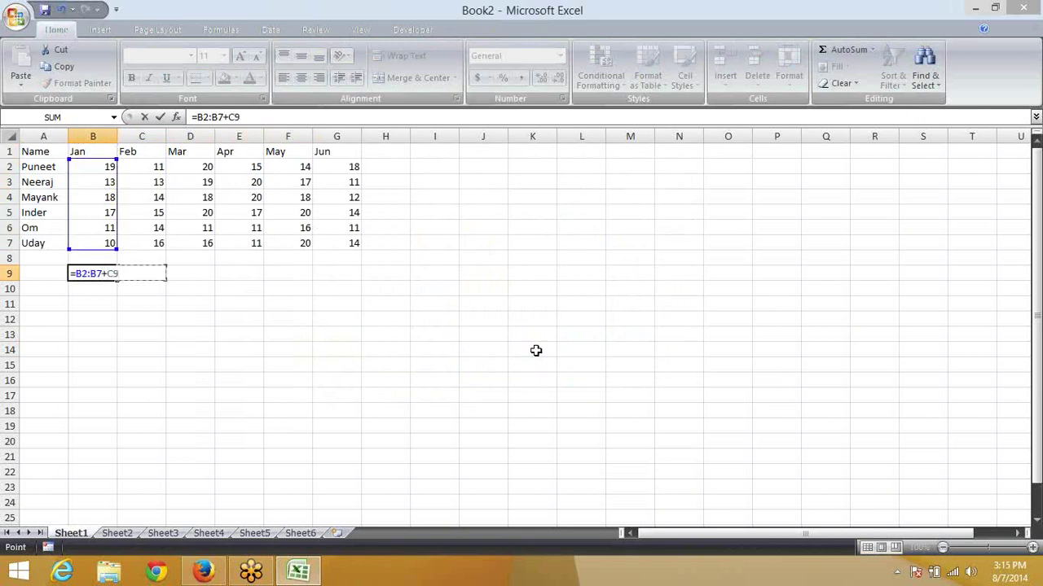
{"action": "key", "text": "Up"}
{"action": "key", "text": "Up"}
{"action": "key", "text": "Up"}
{"action": "key", "text": "Up"}
{"action": "key", "text": "Up"}
{"action": "key", "text": "shift+Down"}
{"action": "key", "text": "shift+Down"}
{"action": "key", "text": "shift+Down"}
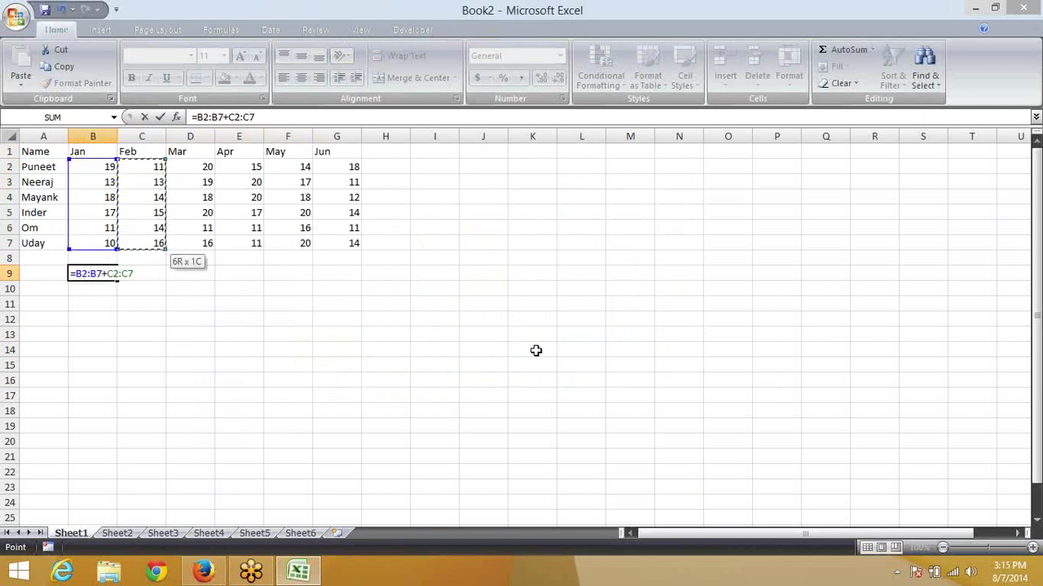
{"action": "type", "text": "+"}
{"action": "key", "text": "Right"}
{"action": "key", "text": "Right"}
{"action": "key", "text": "Up"}
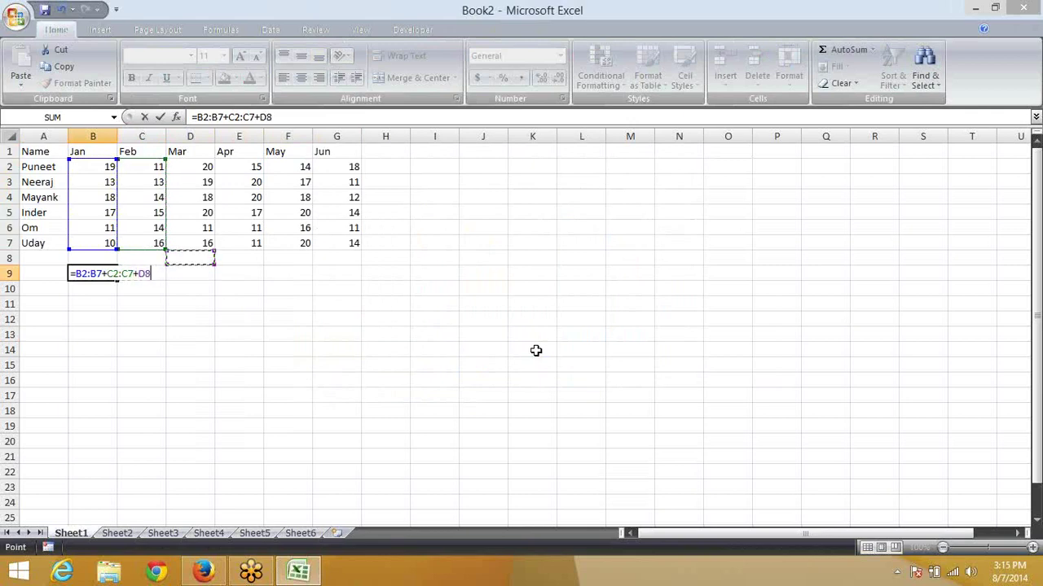
{"action": "key", "text": "Up"}
{"action": "key", "text": "Up"}
{"action": "key", "text": "Up"}
{"action": "key", "text": "Up"}
{"action": "key", "text": "shift+Down"}
{"action": "key", "text": "shift+Down"}
{"action": "key", "text": "shift+Down"}
{"action": "key", "text": "shift+Down"}
{"action": "key", "text": "shift+Down"}
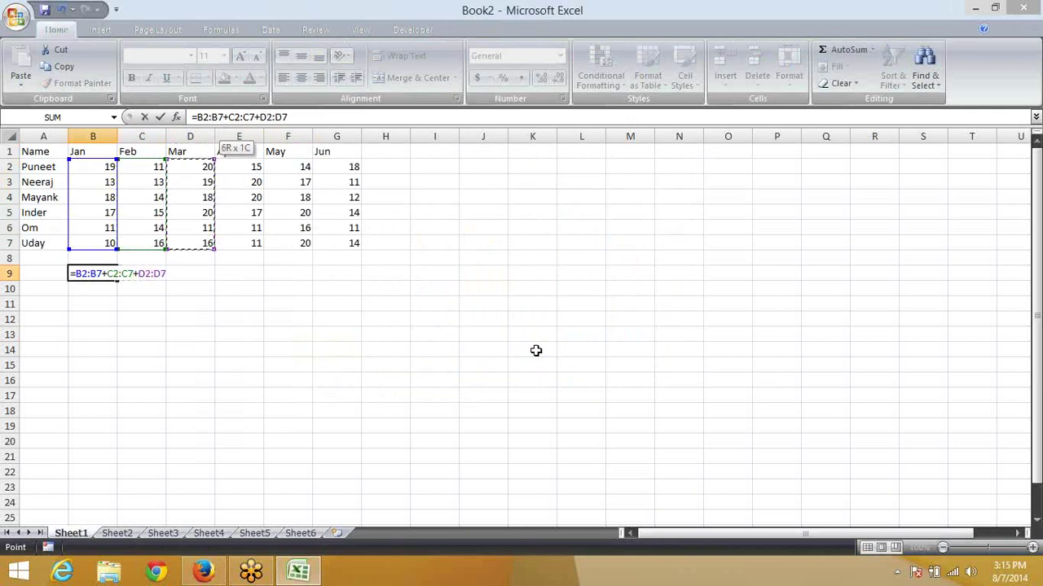
{"action": "key", "text": "Return"}
{"action": "key", "text": "Up"}
Enter the B9 formula as an array across B9:B16, then undo it and clear B9
{"action": "key", "text": "shift+Down"}
{"action": "key", "text": "shift+Down"}
{"action": "key", "text": "shift+Down"}
{"action": "key", "text": "shift+Down"}
{"action": "key", "text": "shift+Down"}
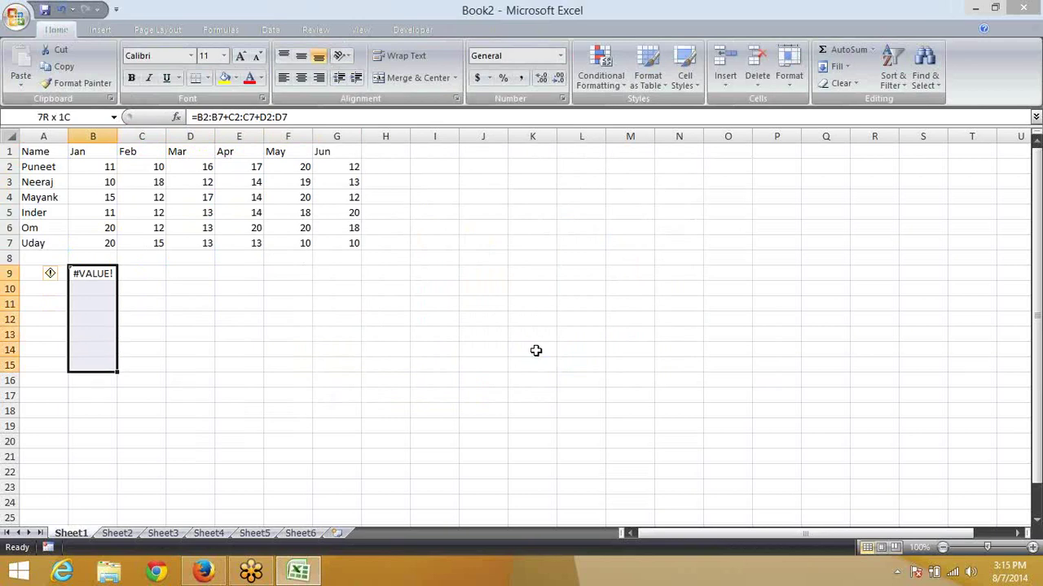
{"action": "key", "text": "shift+Down"}
{"action": "type", "text": "2"}
{"action": "key", "text": "Escape"}
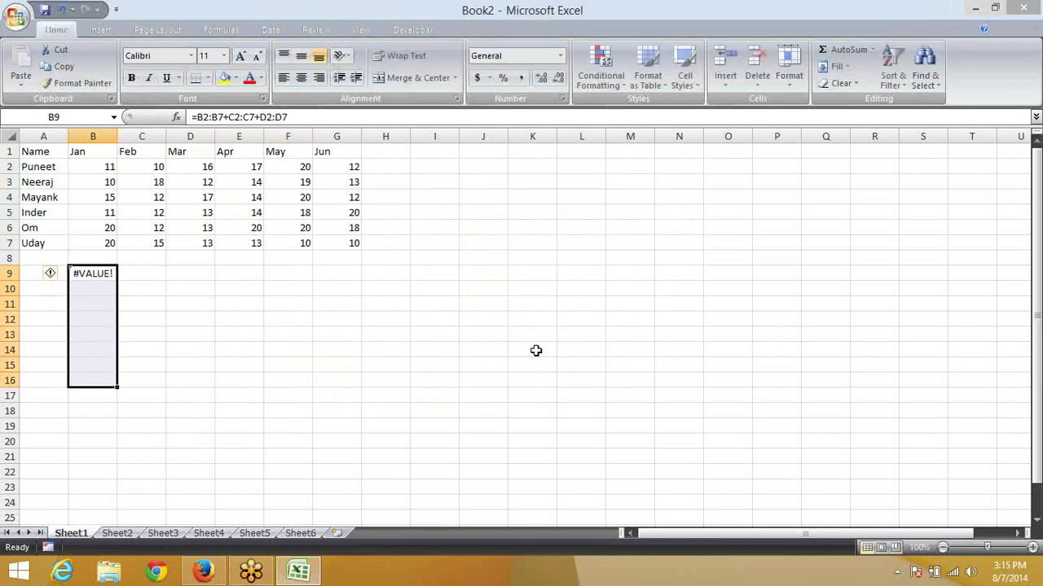
{"action": "key", "text": "F2"}
{"action": "key", "text": "ctrl+shift+Return"}
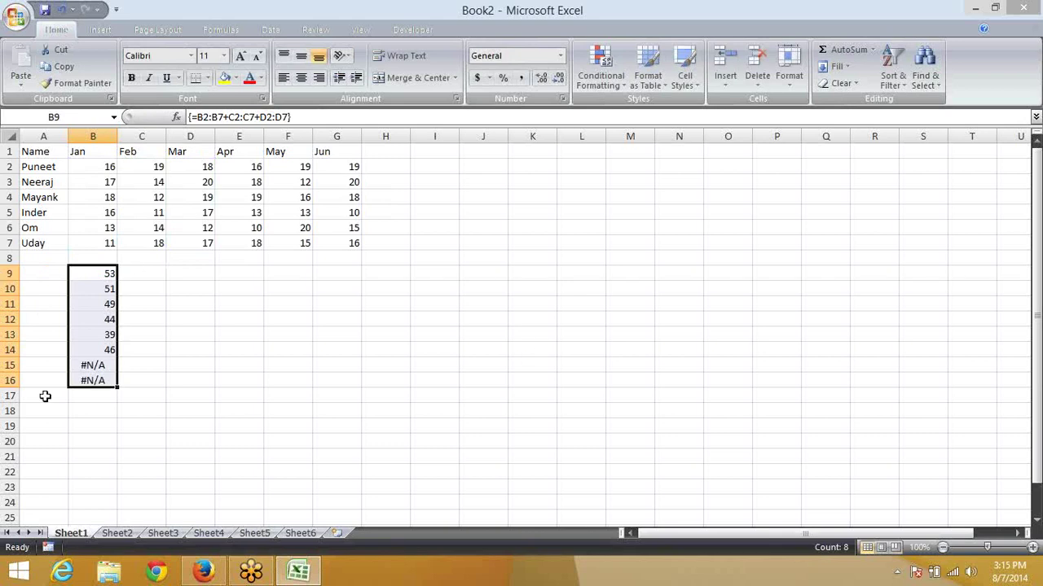
{"action": "key", "text": "ctrl+z"}
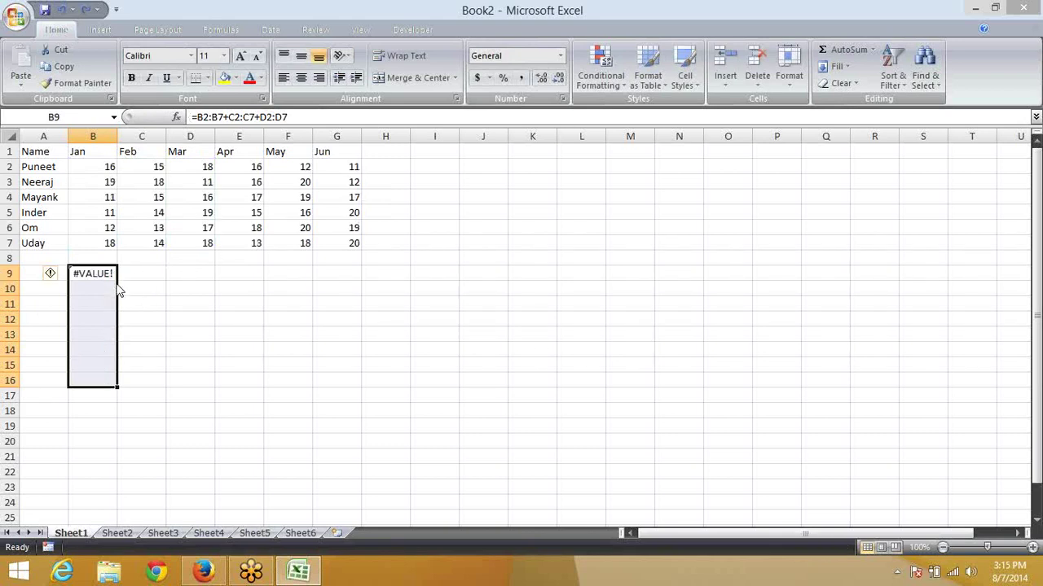
{"action": "left_click", "coordinate": [104, 274]}
{"action": "key", "text": "Delete"}
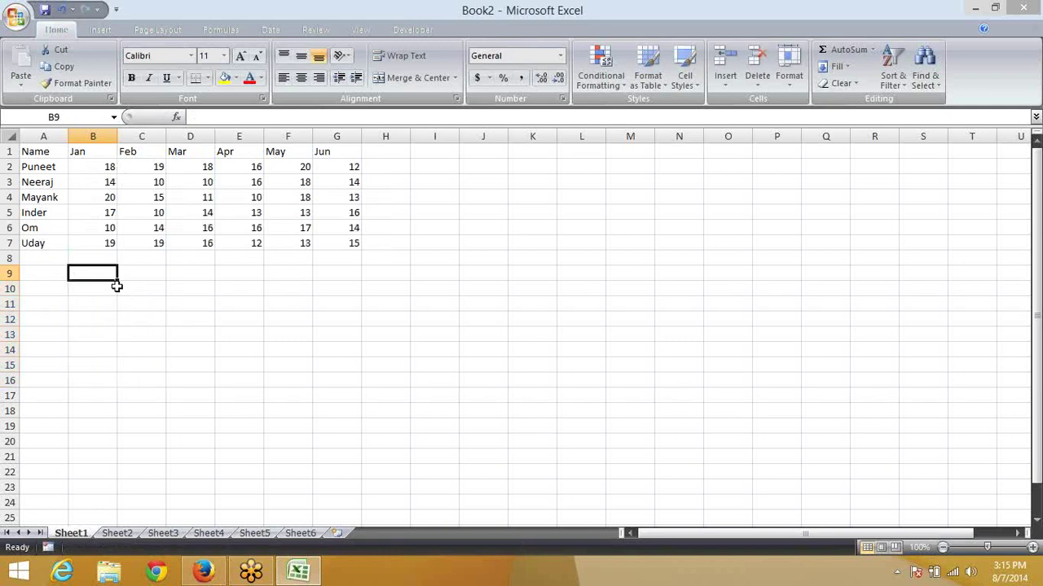
Check the random formula behind the data and select cell B8 below the table
{"action": "left_click", "coordinate": [99, 245]}
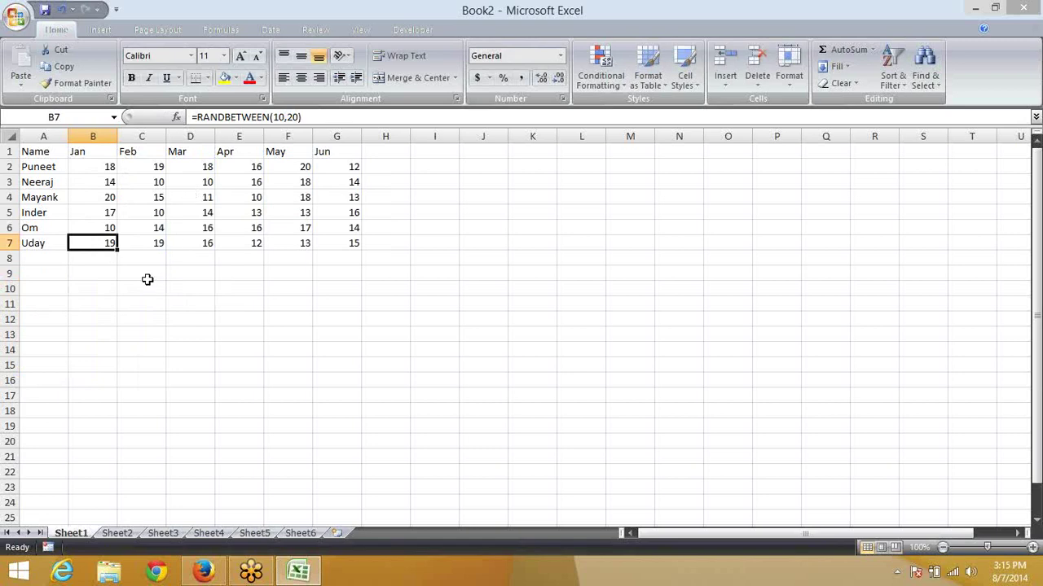
{"action": "left_click", "coordinate": [79, 274]}
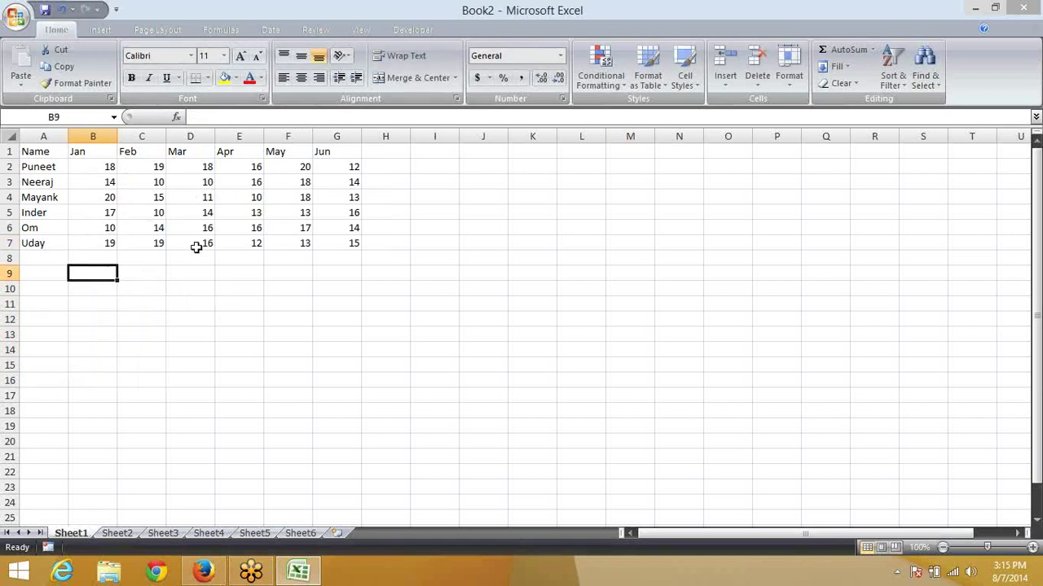
{"action": "left_click", "coordinate": [92, 258]}
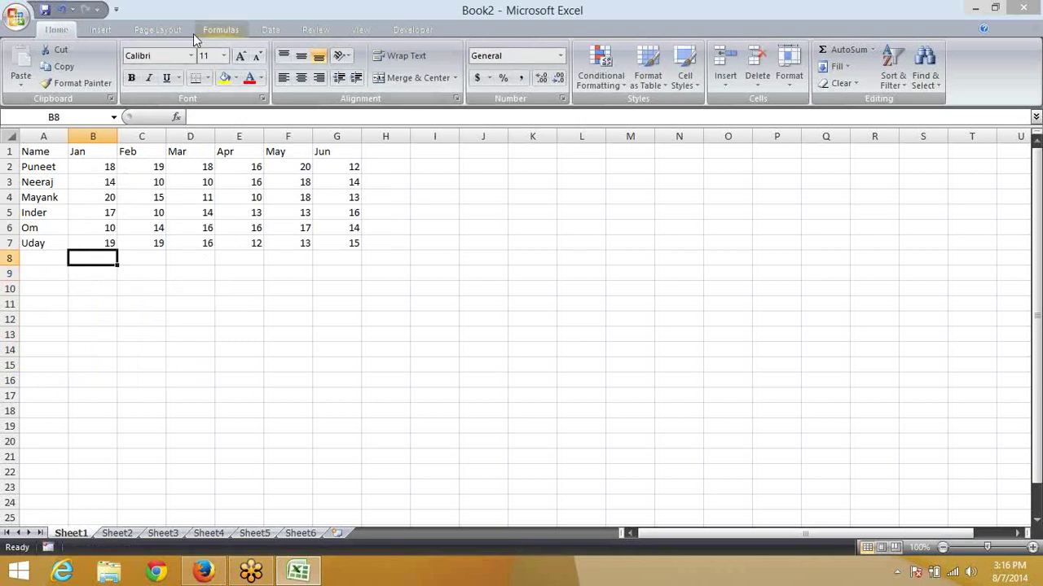
Define the name data1 as Sheet1!$B$2:$B$7+Sheet1!$C$2:$C$7+Sheet1!$D$2:$D$7
{"action": "left_click", "coordinate": [271, 30]}
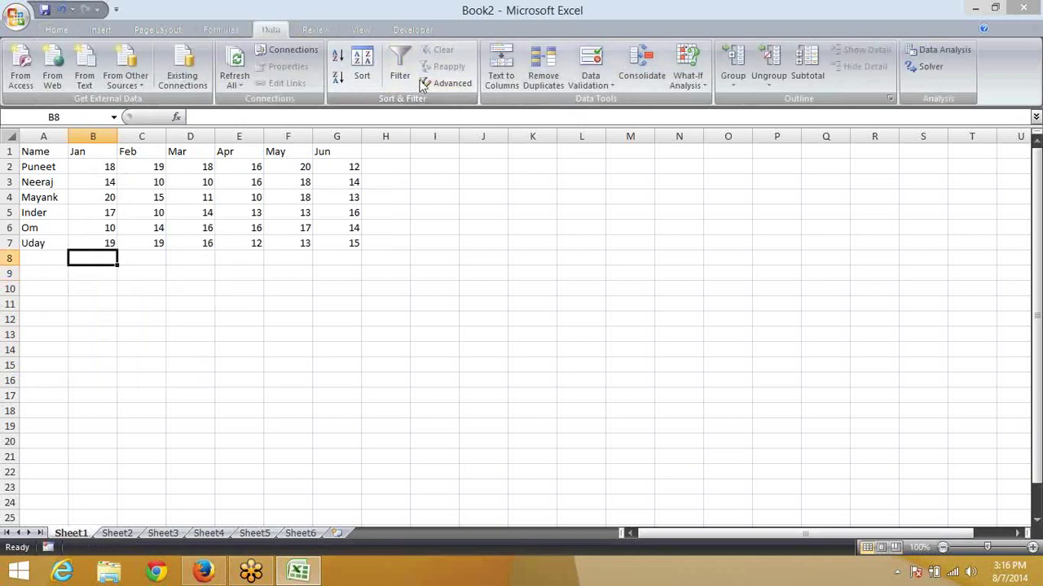
{"action": "left_click", "coordinate": [220, 29]}
{"action": "left_click", "coordinate": [465, 51]}
{"action": "type", "text": "data1"}
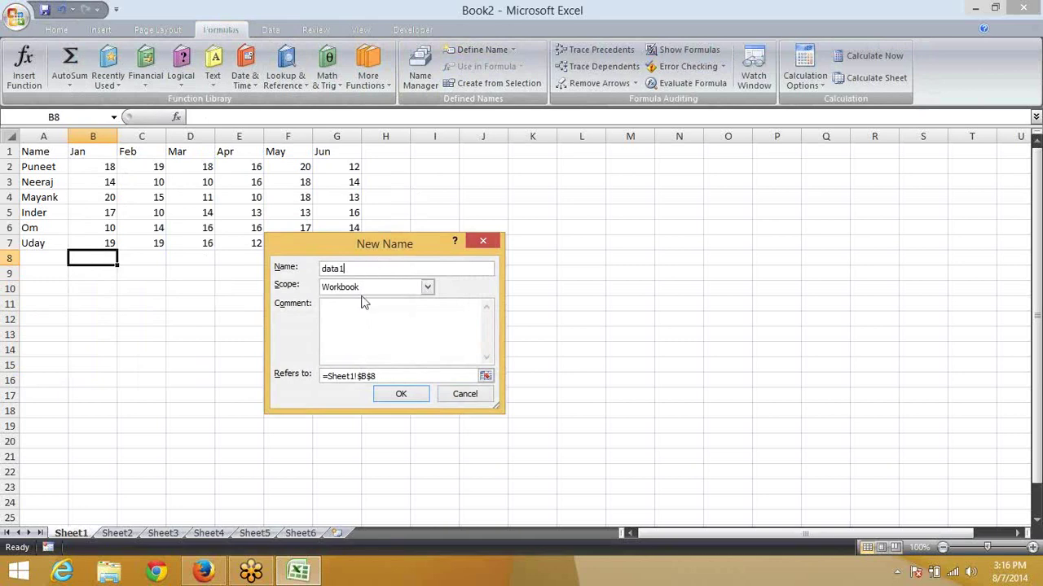
{"action": "left_click", "coordinate": [399, 377]}
{"action": "left_click", "coordinate": [411, 379]}
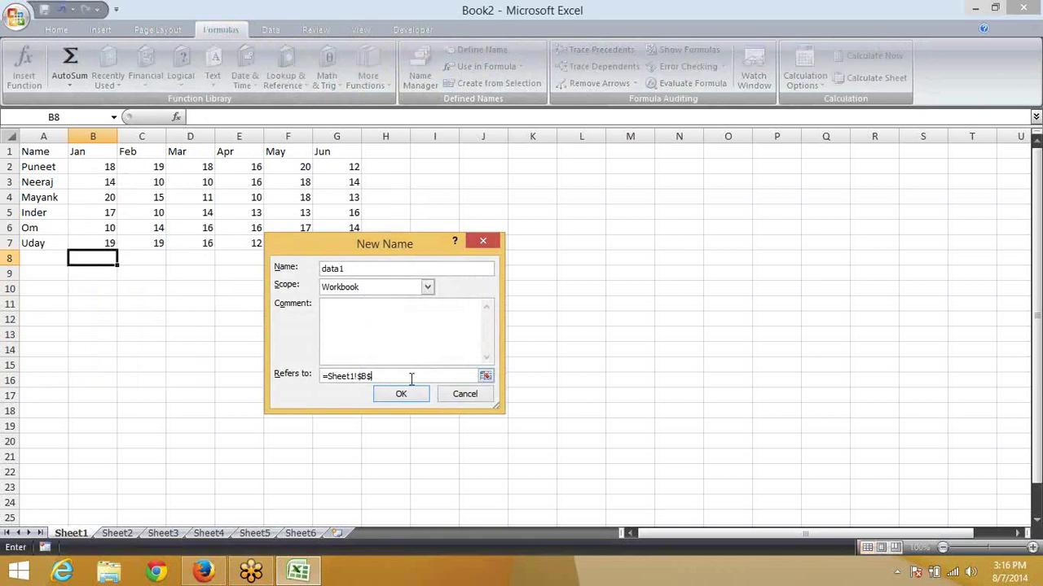
{"action": "key", "text": "BackSpace"}
{"action": "key", "text": "BackSpace"}
{"action": "key", "text": "BackSpace"}
{"action": "left_click_drag", "start_coordinate": [102, 166], "coordinate": [104, 252]}
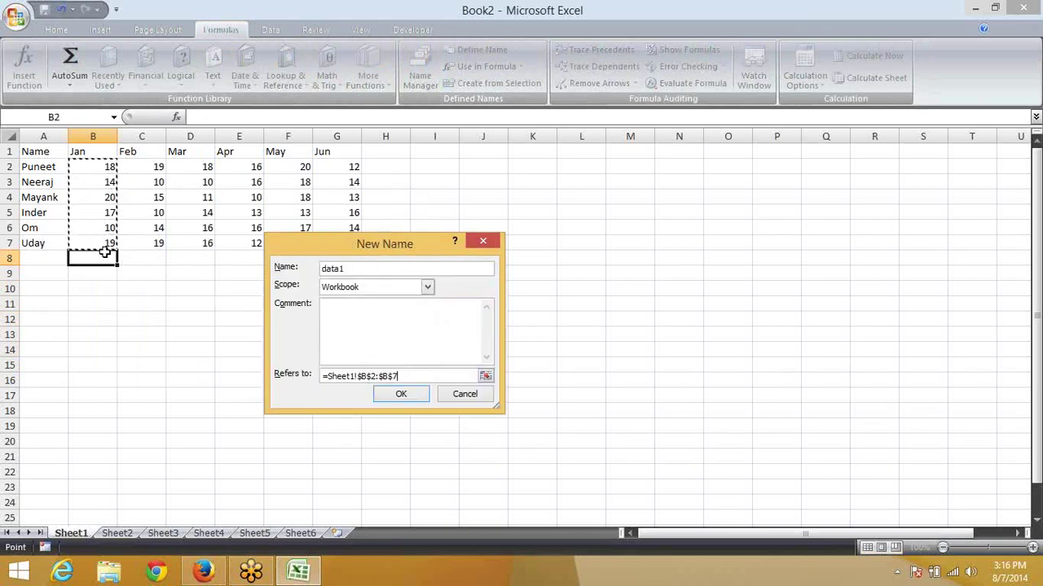
{"action": "type", "text": "+"}
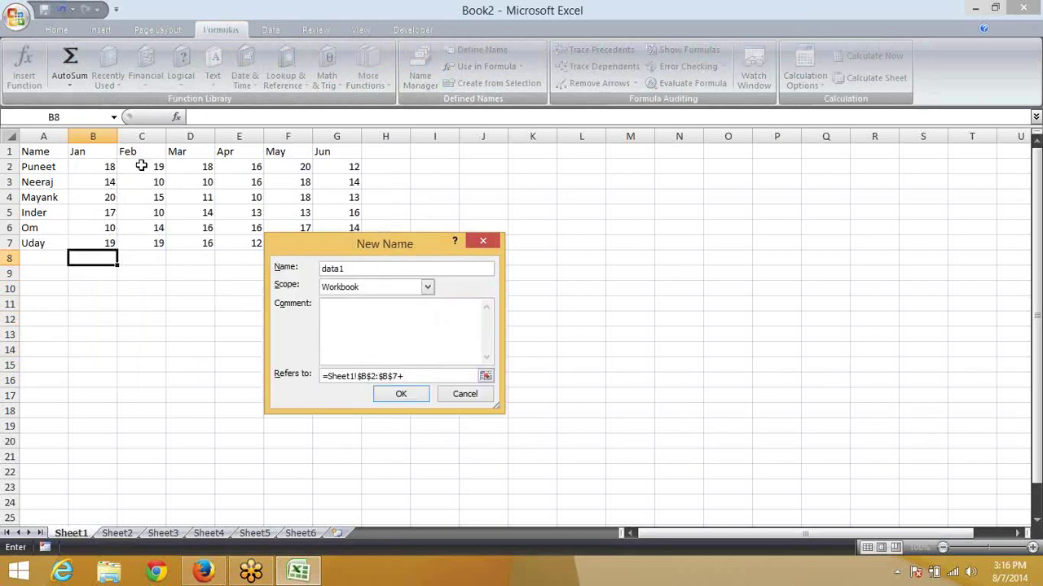
{"action": "left_click_drag", "start_coordinate": [144, 165], "coordinate": [140, 243]}
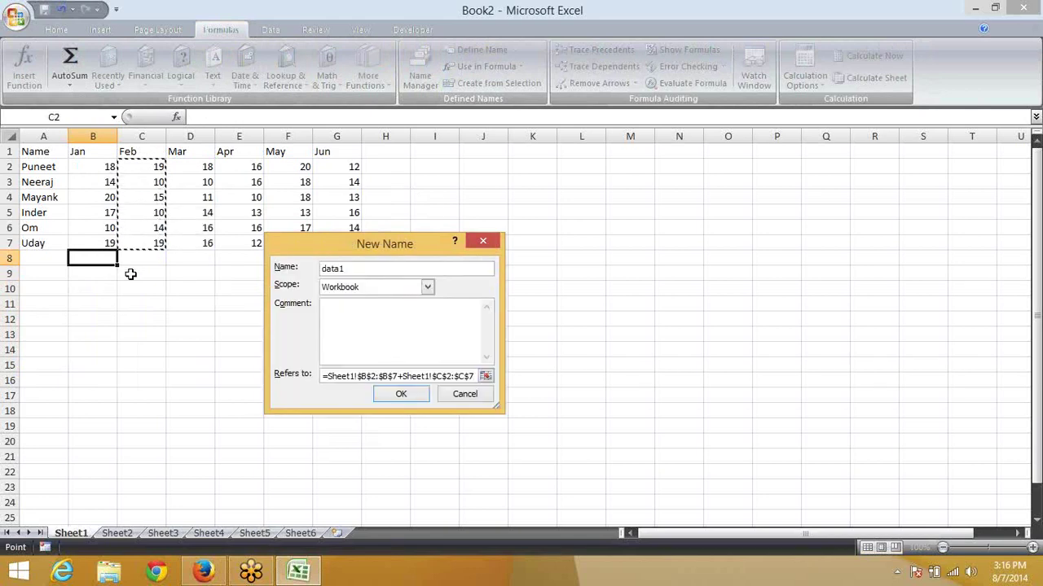
{"action": "type", "text": "+"}
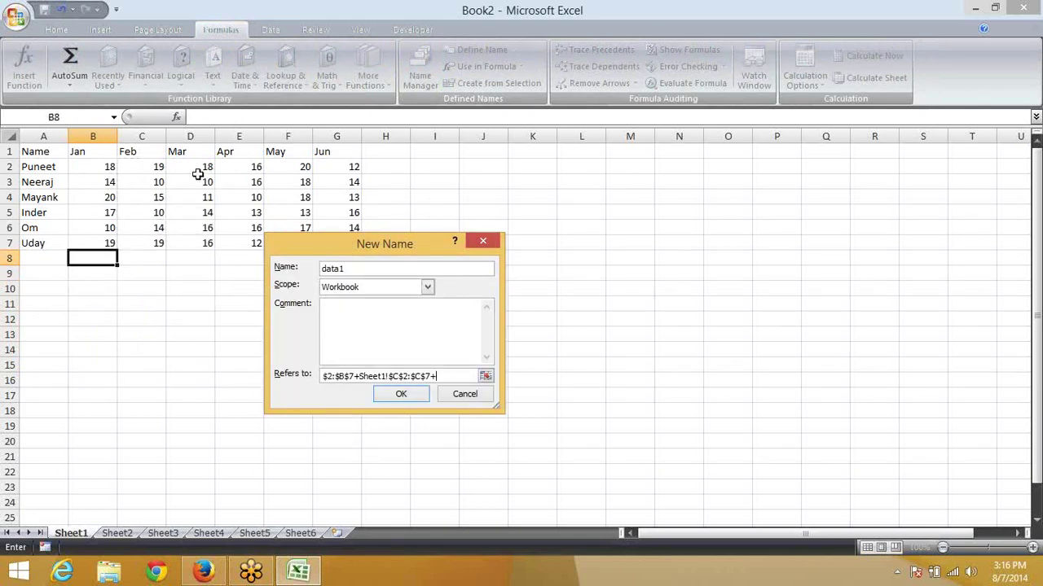
{"action": "left_click_drag", "start_coordinate": [200, 169], "coordinate": [206, 264]}
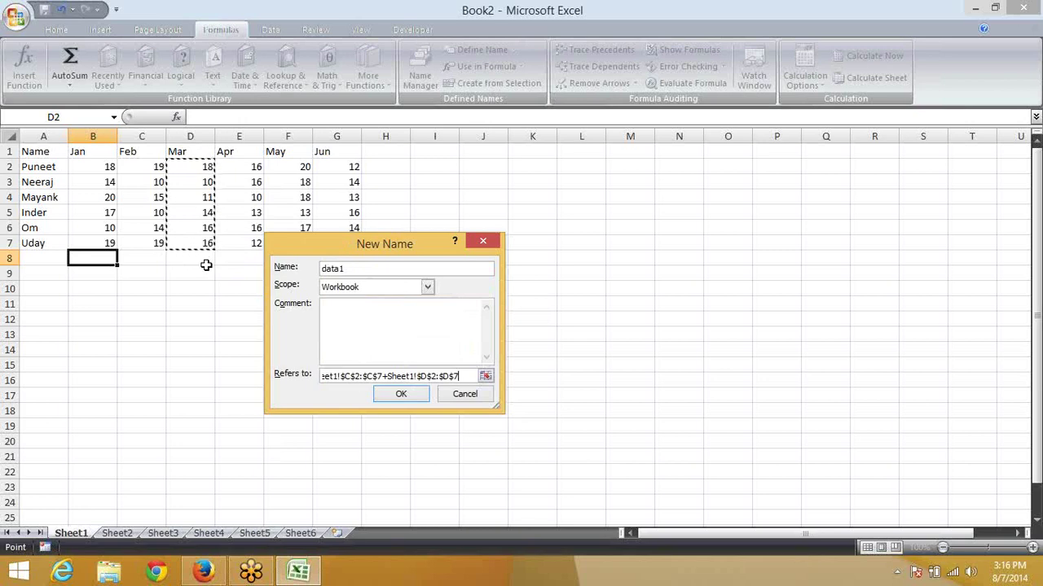
{"action": "left_click", "coordinate": [393, 398]}
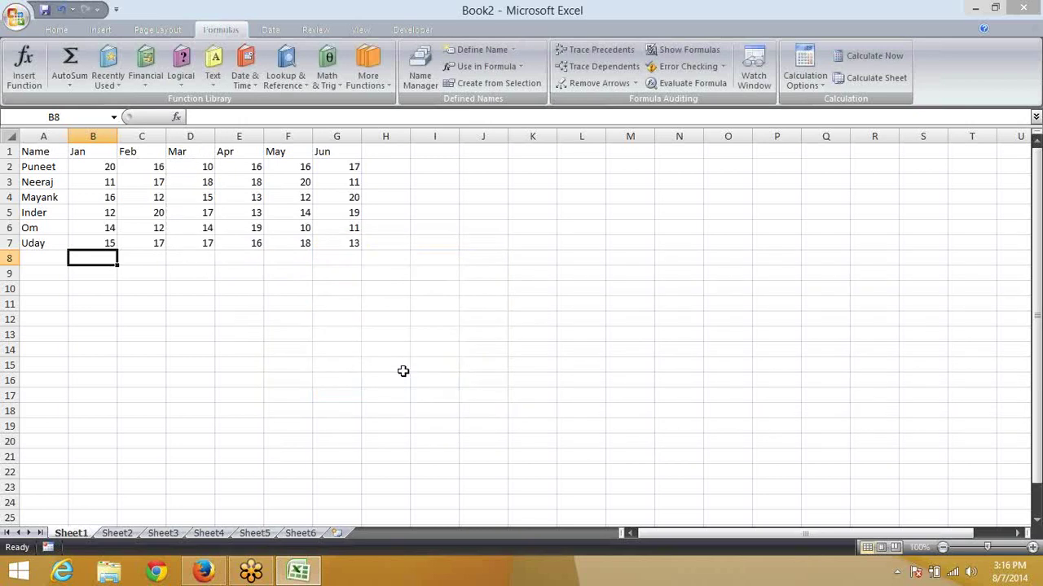
{"action": "left_click", "coordinate": [104, 275]}
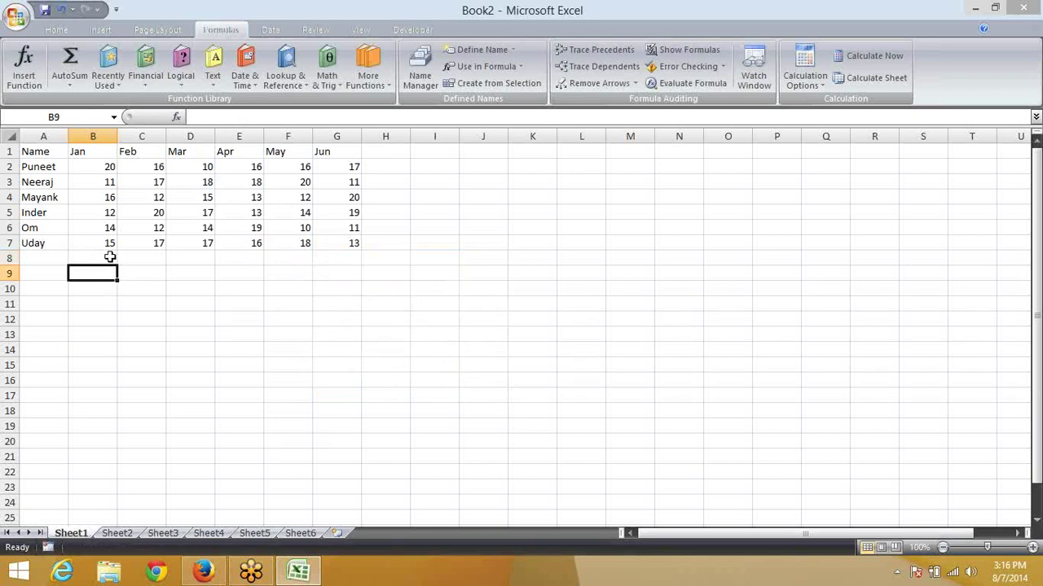
{"action": "left_click_drag", "start_coordinate": [105, 165], "coordinate": [358, 239]}
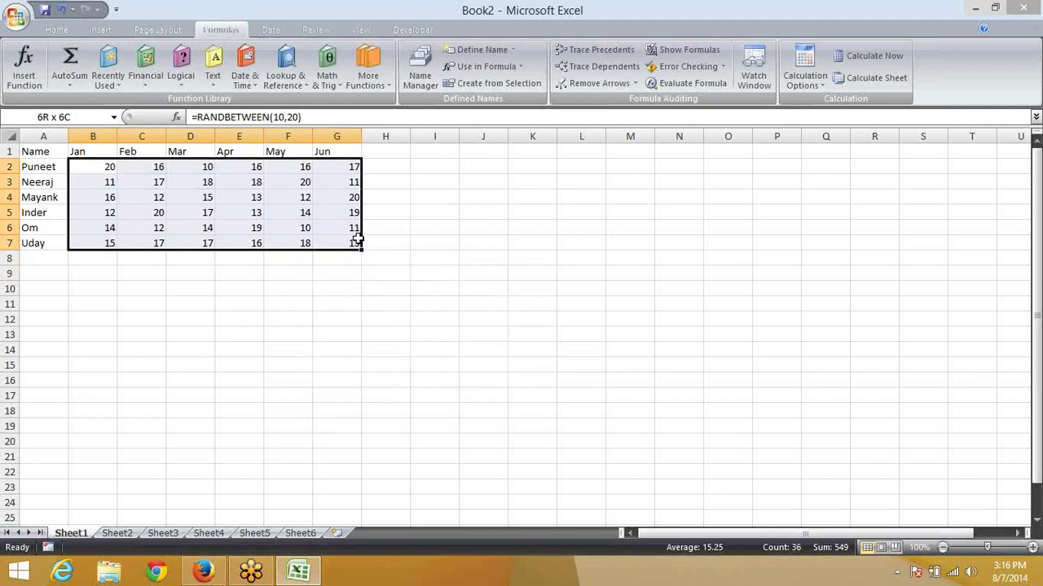
Bring the Gmail inbox in Firefox forward, check its sort options and scroll through the messages
{"action": "left_click", "coordinate": [205, 572]}
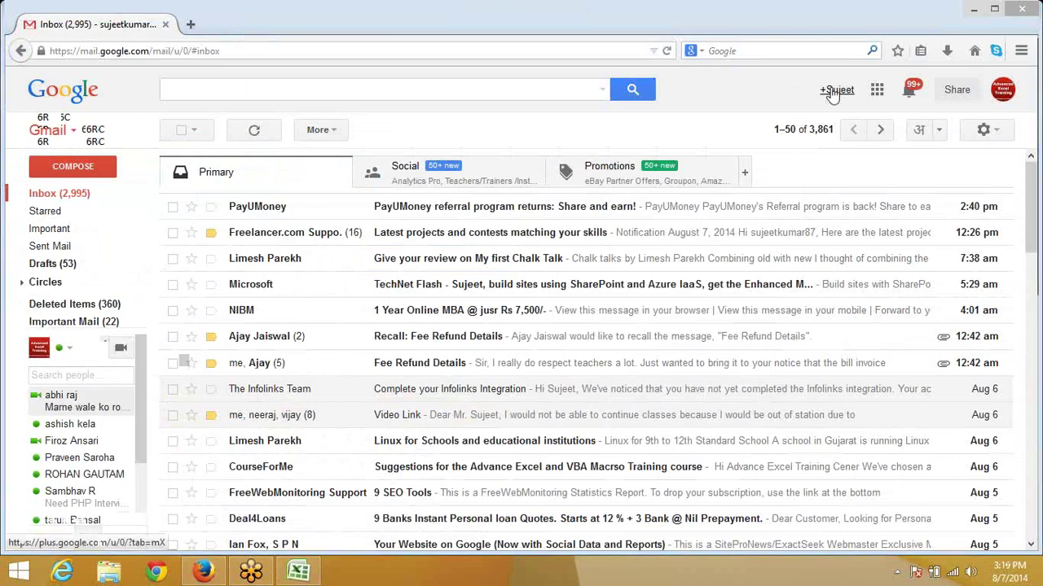
{"action": "left_click", "coordinate": [821, 131]}
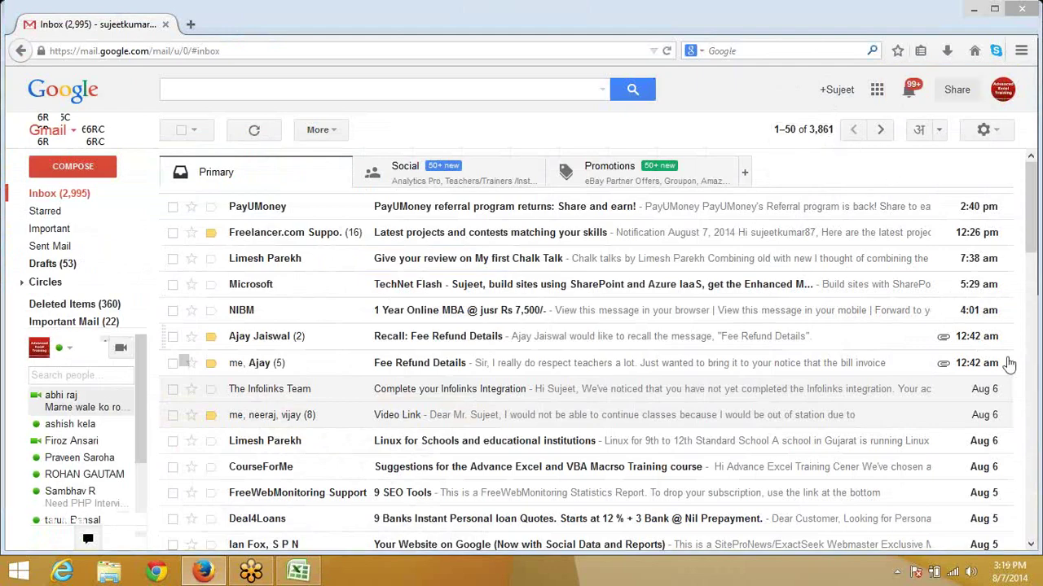
{"action": "left_click", "coordinate": [1027, 340]}
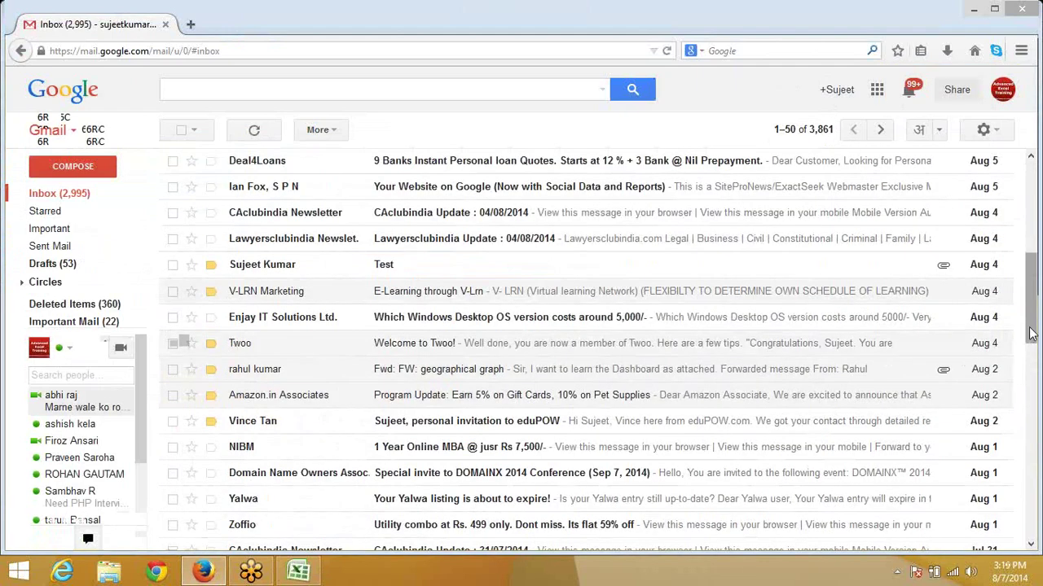
{"action": "scroll", "coordinate": [1028, 341], "scroll_direction": "down", "scroll_amount": 1}
{"action": "scroll", "coordinate": [1028, 341], "scroll_direction": "down", "scroll_amount": 5}
{"action": "scroll", "coordinate": [1028, 340], "scroll_direction": "down", "scroll_amount": 10}
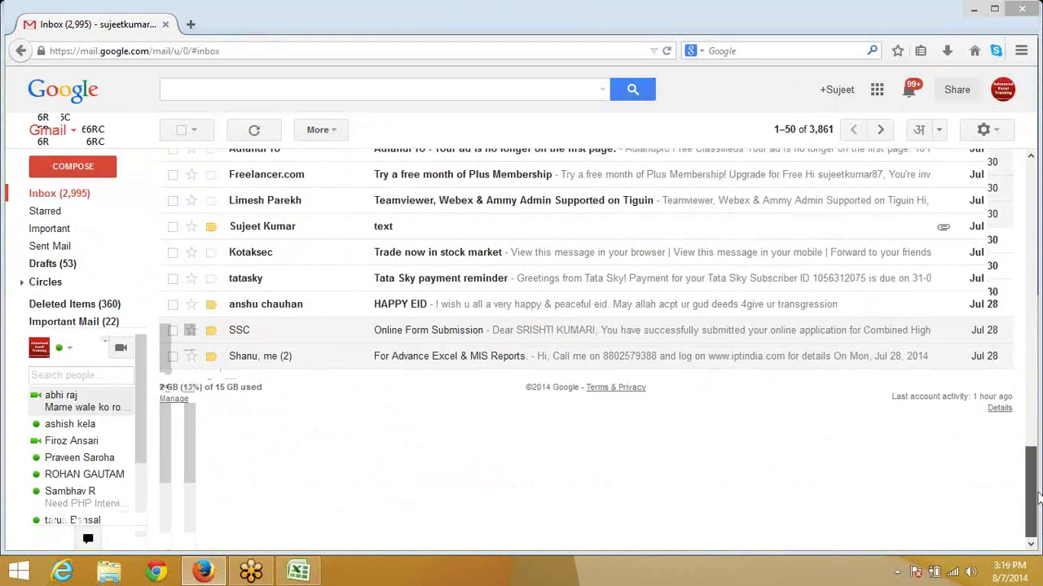
{"action": "left_click_drag", "start_coordinate": [1030, 466], "coordinate": [1017, 181]}
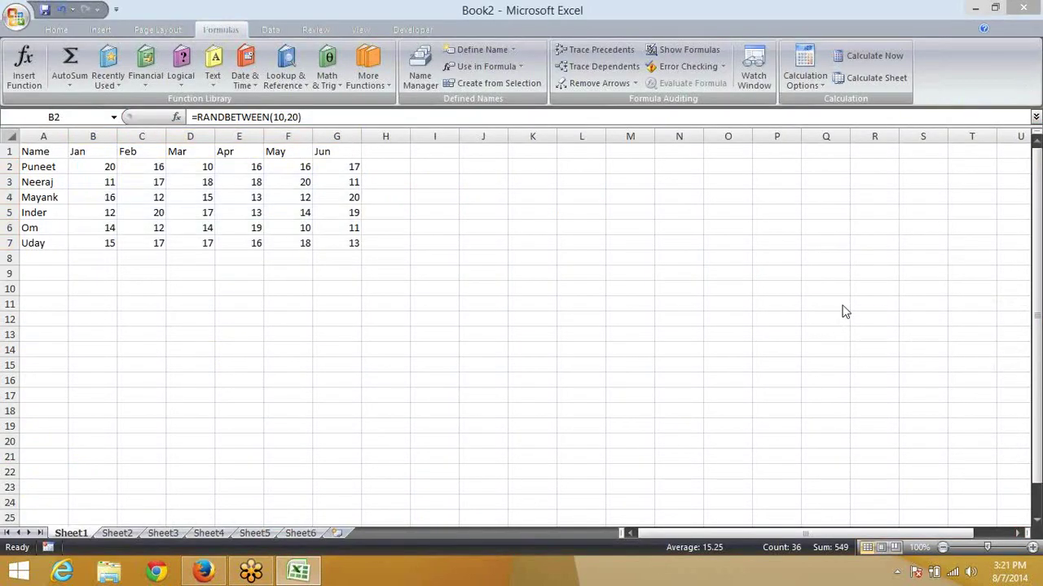
Insert an empty clustered 2-D column chart and move it beside the table
{"action": "left_click", "coordinate": [99, 280]}
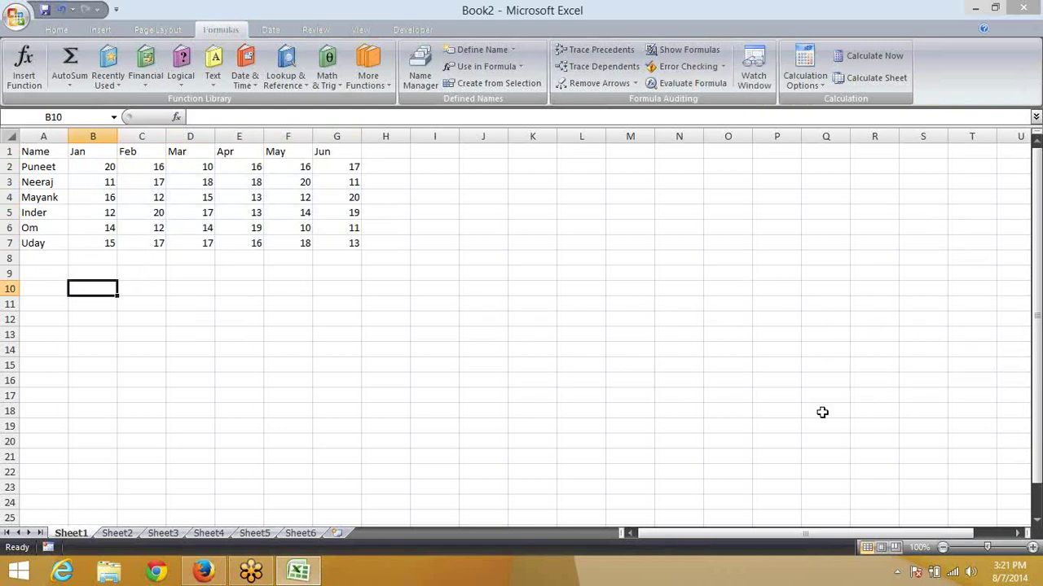
{"action": "left_click", "coordinate": [266, 29]}
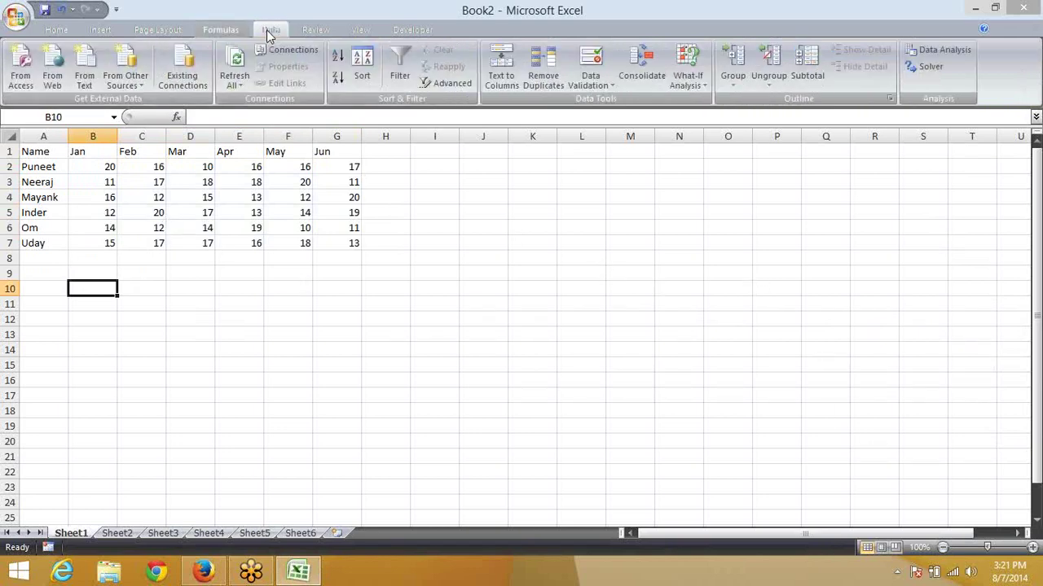
{"action": "left_click", "coordinate": [101, 30]}
{"action": "left_click", "coordinate": [242, 78]}
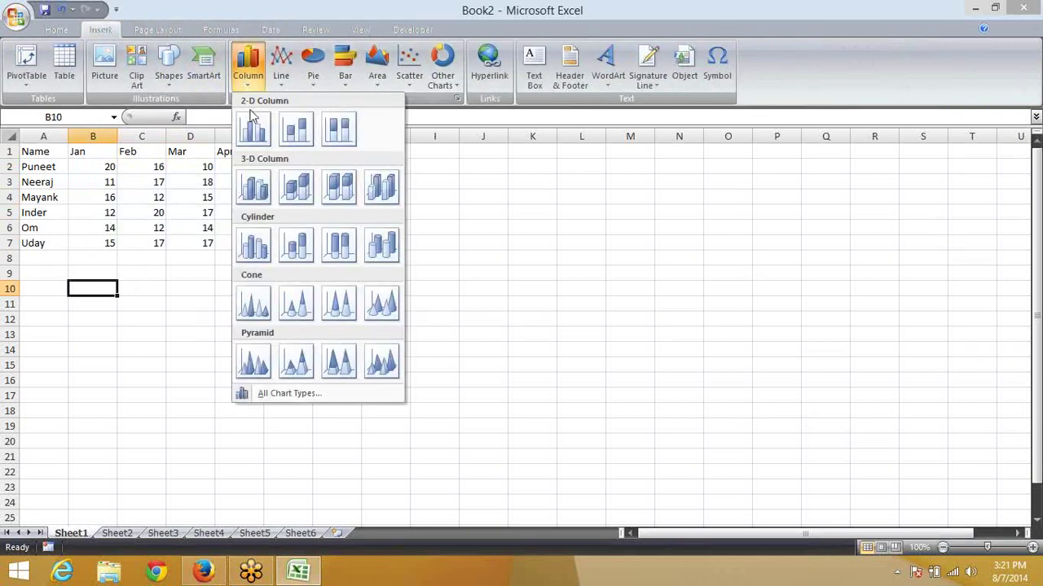
{"action": "left_click", "coordinate": [251, 130]}
{"action": "left_click_drag", "start_coordinate": [386, 268], "coordinate": [437, 259]}
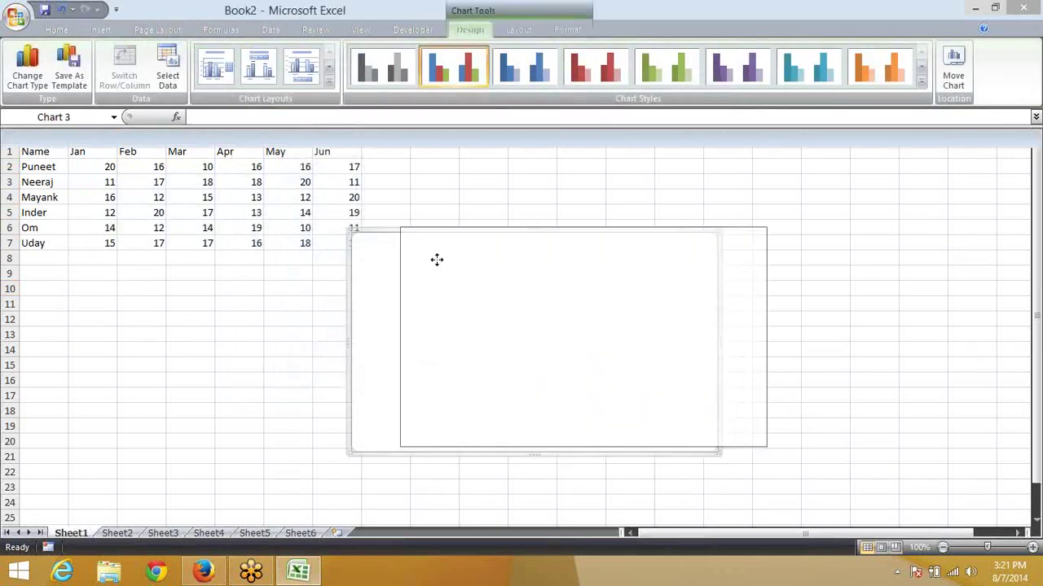
Add a chart series named Q1 with values sheet1!data1 in Select Data Source
{"action": "right_click", "coordinate": [436, 259]}
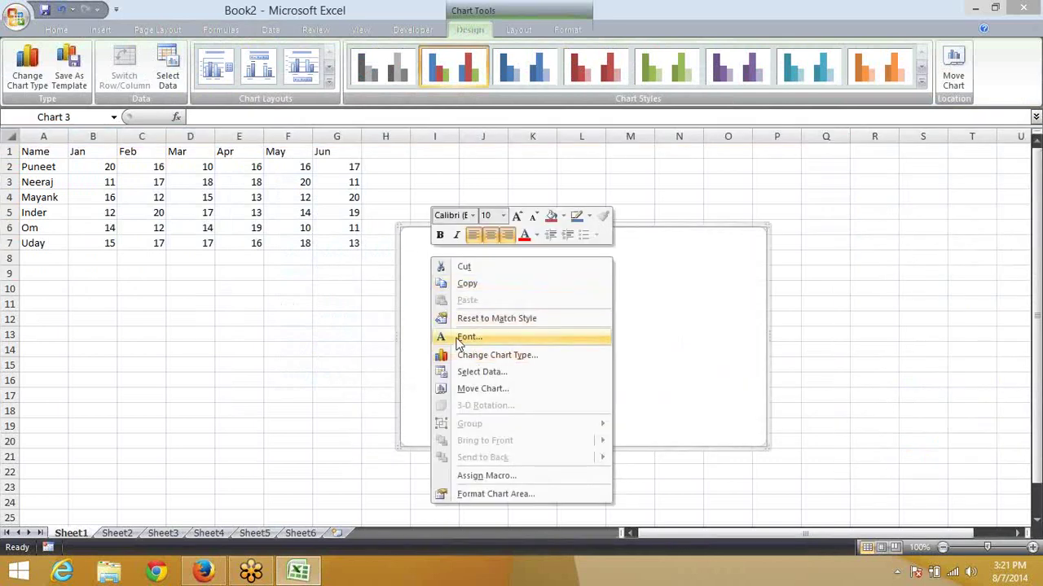
{"action": "left_click", "coordinate": [477, 371]}
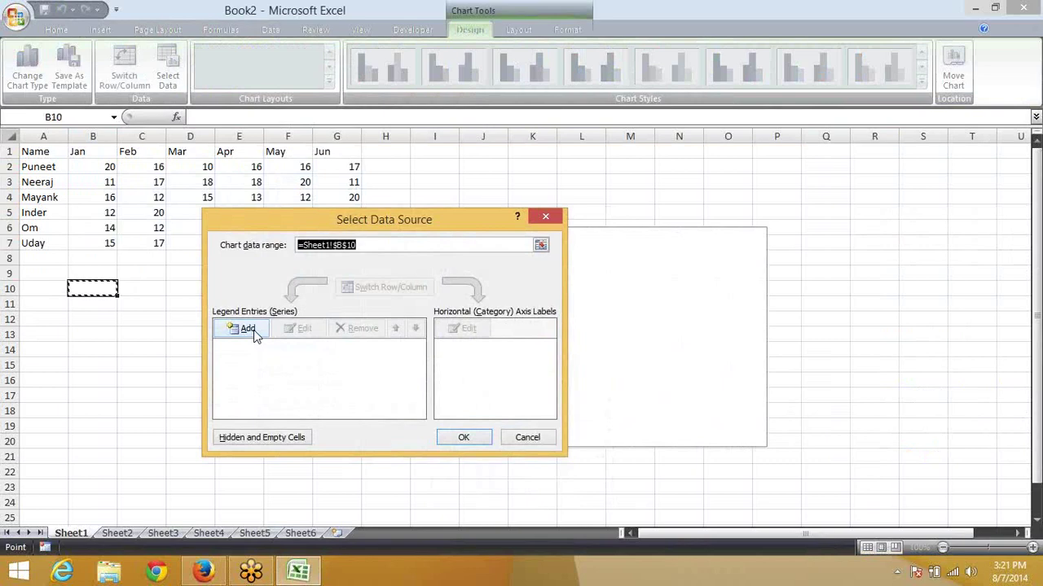
{"action": "left_click", "coordinate": [252, 332]}
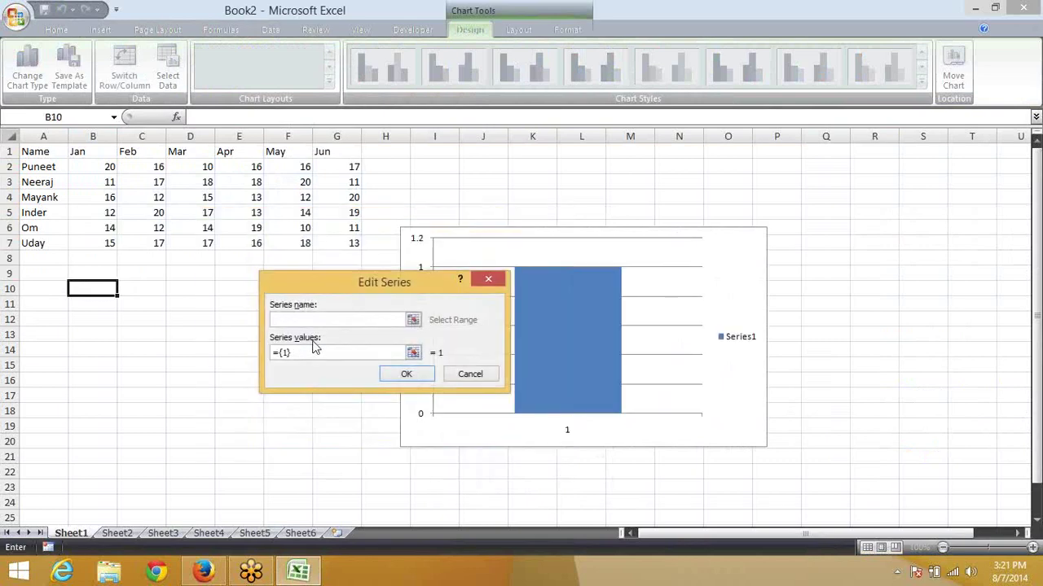
{"action": "type", "text": "sheet"}
{"action": "key", "text": "BackSpace"}
{"action": "key", "text": "BackSpace"}
{"action": "key", "text": "BackSpace"}
{"action": "key", "text": "BackSpace"}
{"action": "type", "text": "Q"}
{"action": "type", "text": "1"}
{"action": "left_click", "coordinate": [299, 352]}
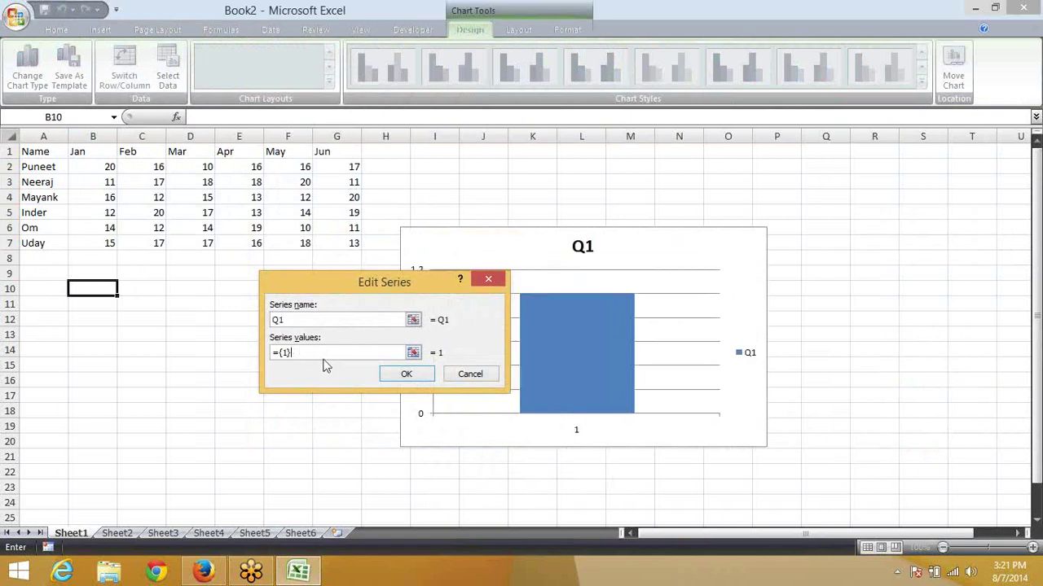
{"action": "key", "text": "BackSpace"}
{"action": "key", "text": "BackSpace"}
{"action": "key", "text": "BackSpace"}
{"action": "type", "text": "sheet"}
{"action": "type", "text": "1"}
{"action": "type", "text": "!data"}
{"action": "type", "text": "1"}
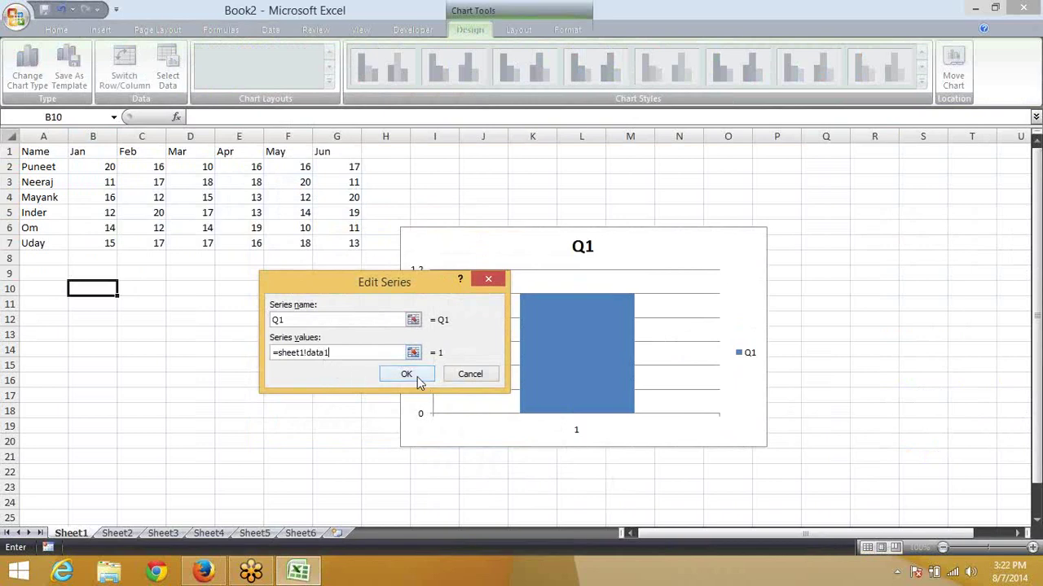
Cancel the Q1 series edit, leaving the chart without data
{"action": "left_click", "coordinate": [418, 377]}
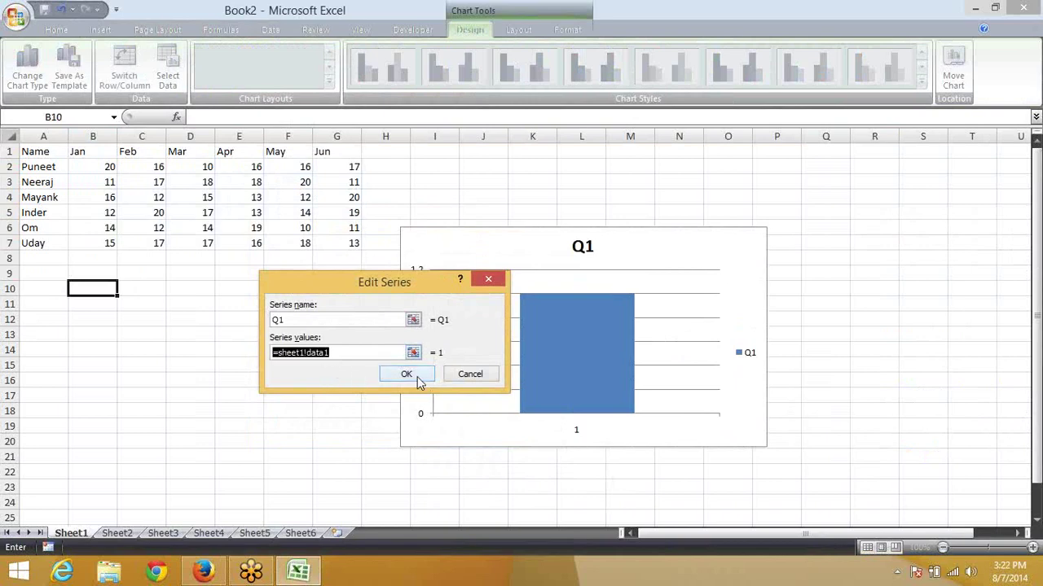
{"action": "left_click", "coordinate": [413, 373]}
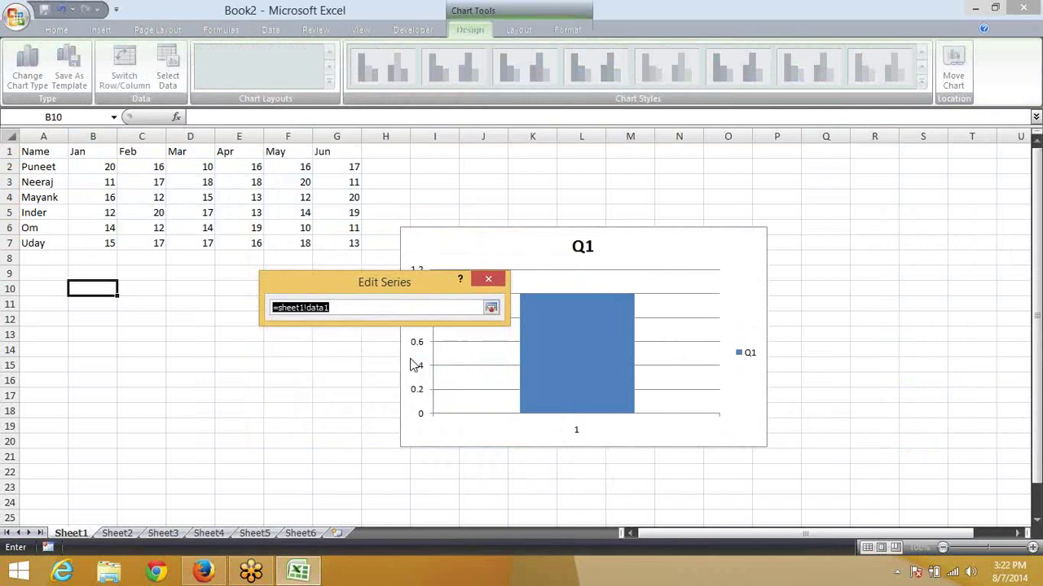
{"action": "left_click", "coordinate": [502, 285]}
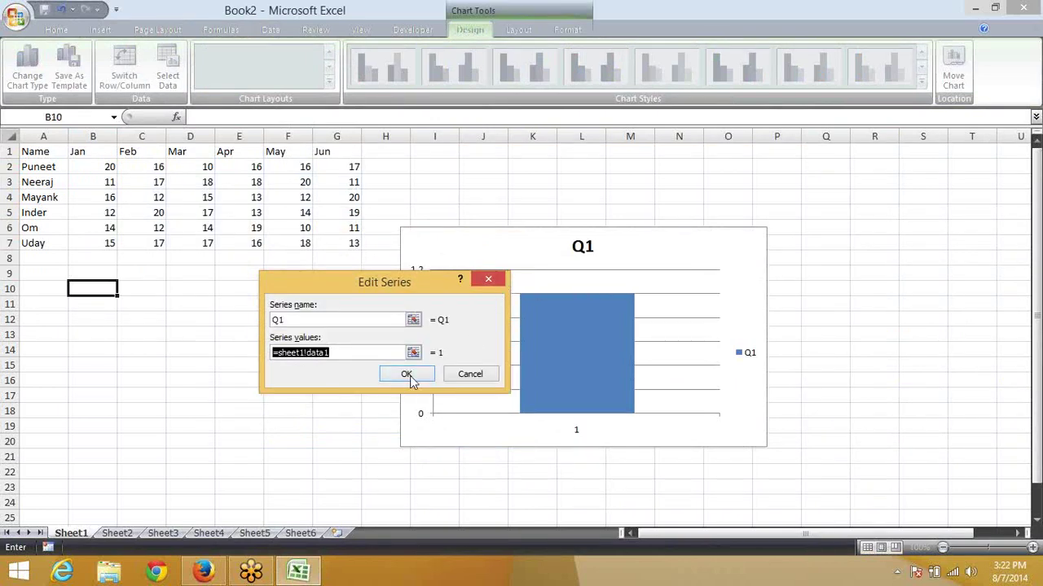
{"action": "left_click", "coordinate": [489, 379]}
Enter =data1 as an array formula across B10:B16
{"action": "left_click", "coordinate": [520, 437]}
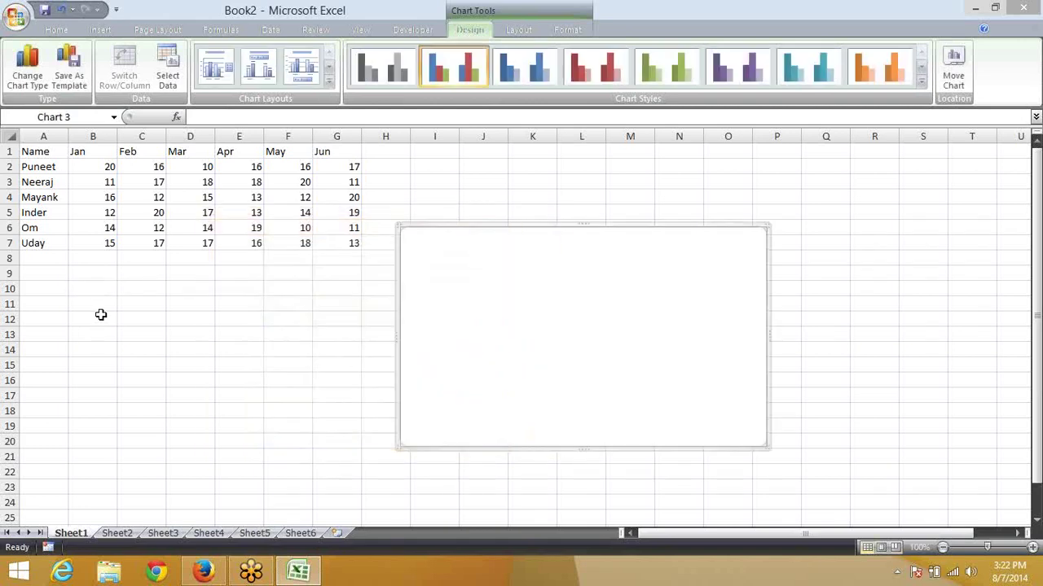
{"action": "left_click", "coordinate": [102, 284]}
{"action": "type", "text": "="}
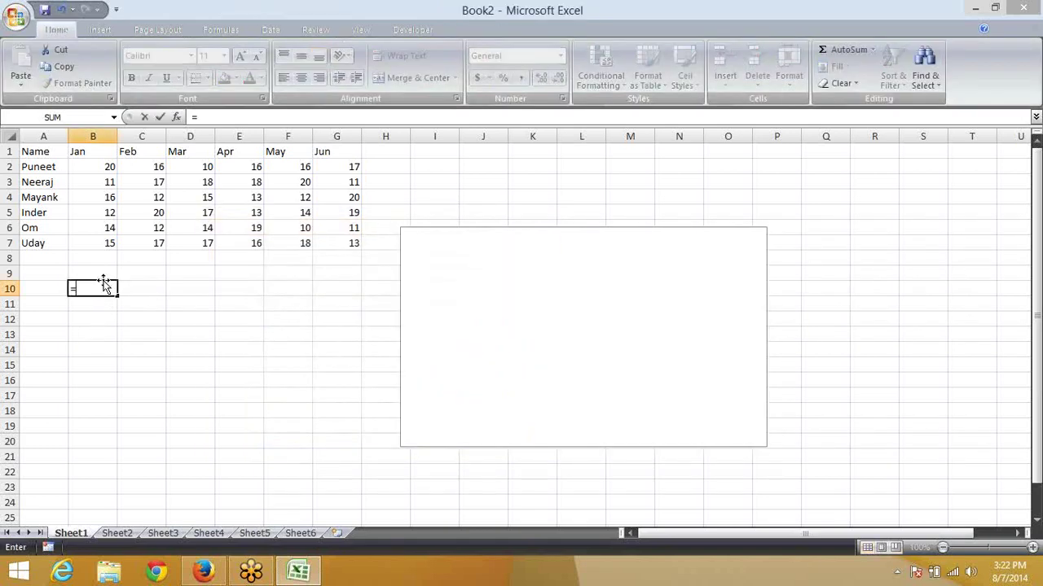
{"action": "type", "text": "data1"}
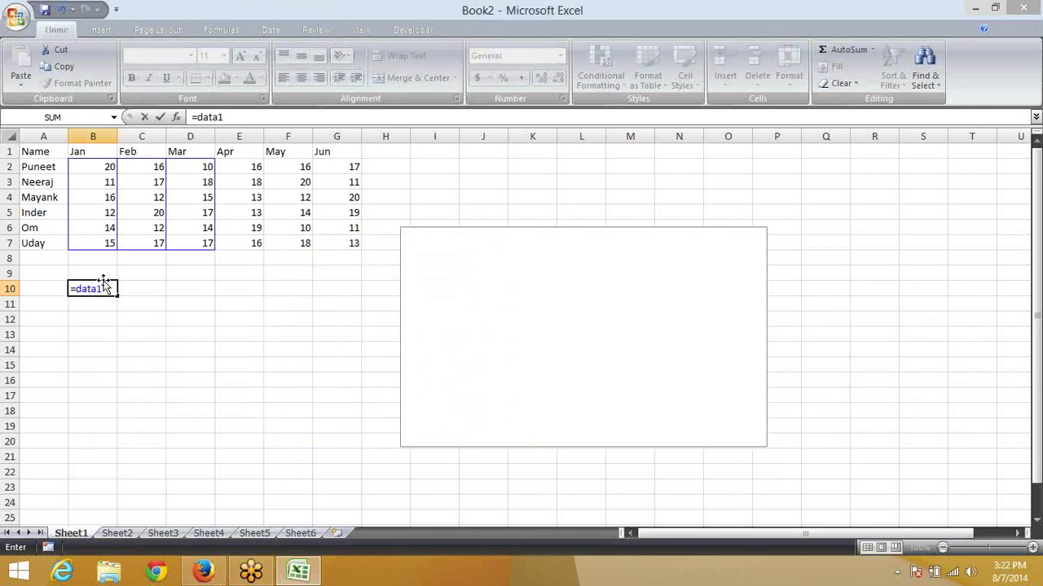
{"action": "key", "text": "Return"}
{"action": "left_click", "coordinate": [103, 284]}
{"action": "key", "text": "shift+Down"}
{"action": "key", "text": "shift+Down"}
{"action": "key", "text": "shift+Down"}
{"action": "key", "text": "shift+Down"}
{"action": "key", "text": "shift+Down"}
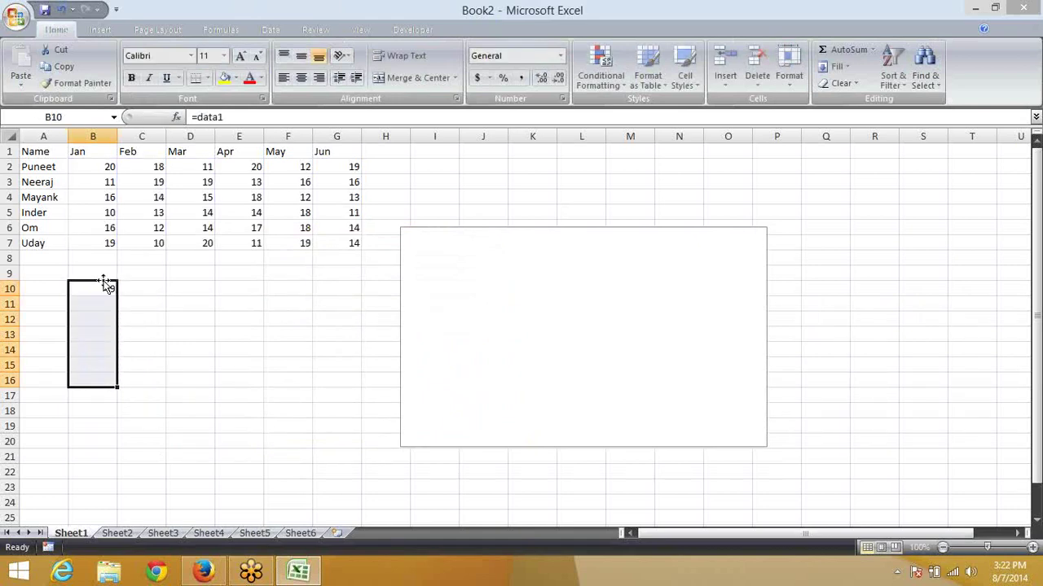
{"action": "key", "text": "F2"}
{"action": "key", "text": "ctrl+shift+Return"}
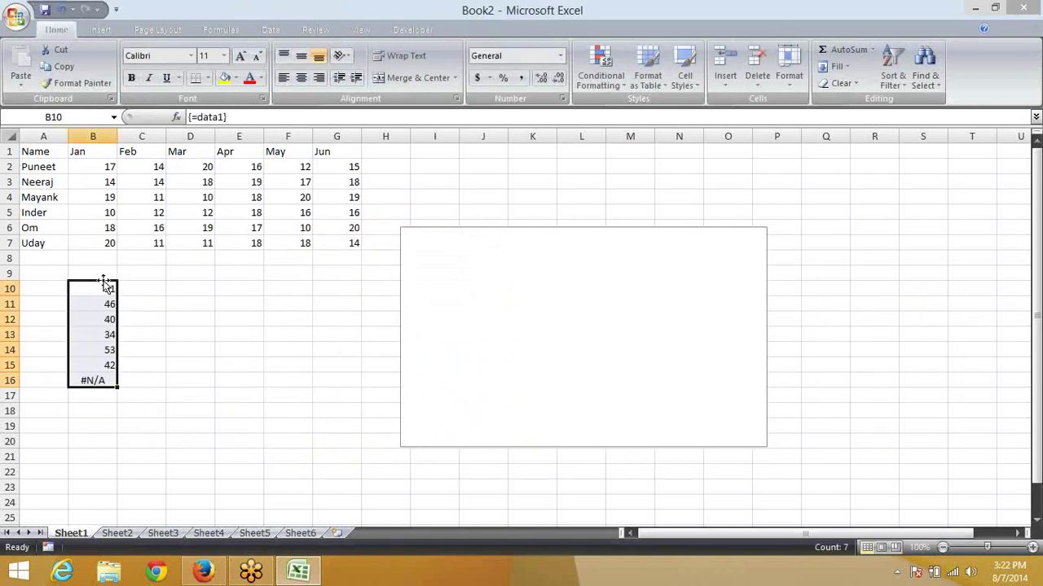
Try deleting B16 within the array, then inspect the formulas in B10 and B2
{"action": "left_click", "coordinate": [90, 380]}
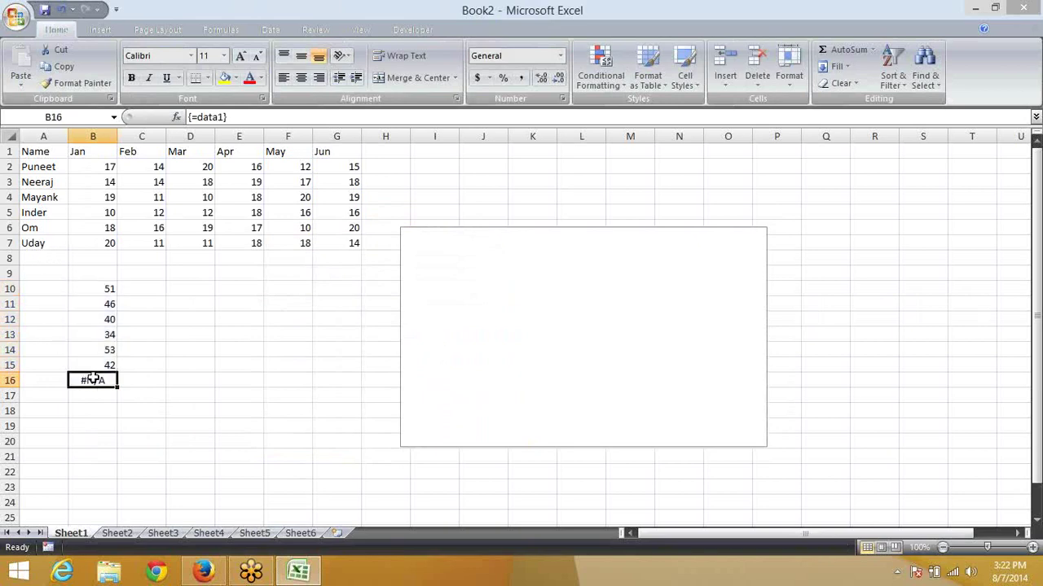
{"action": "key", "text": "Delete"}
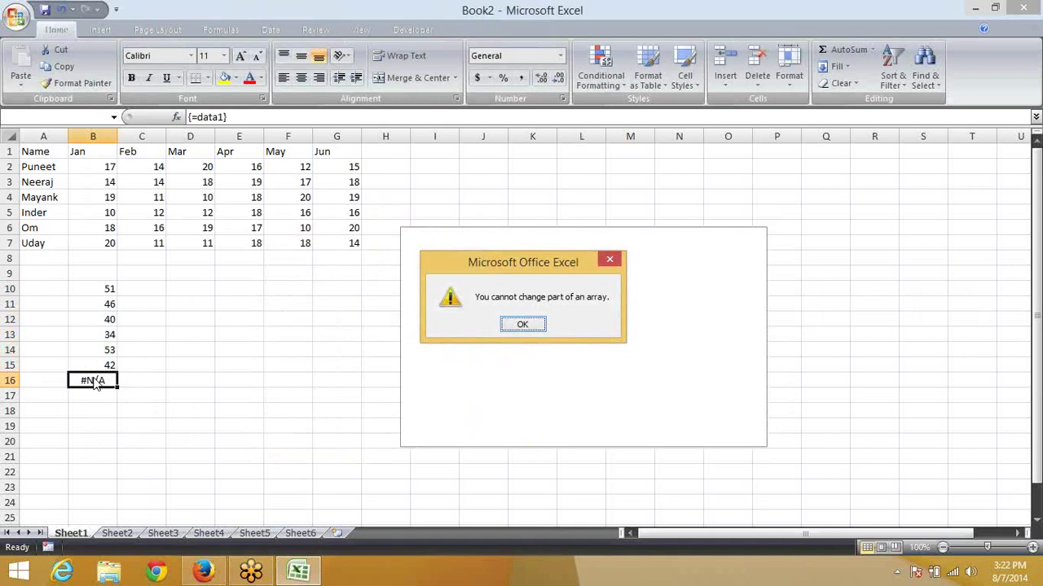
{"action": "left_click", "coordinate": [93, 379]}
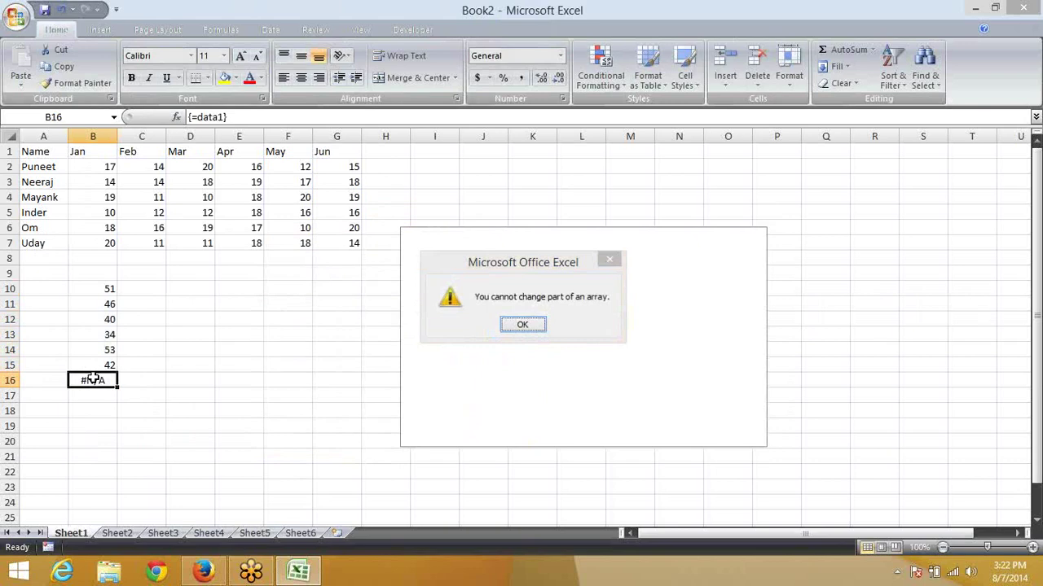
{"action": "left_click", "coordinate": [91, 288]}
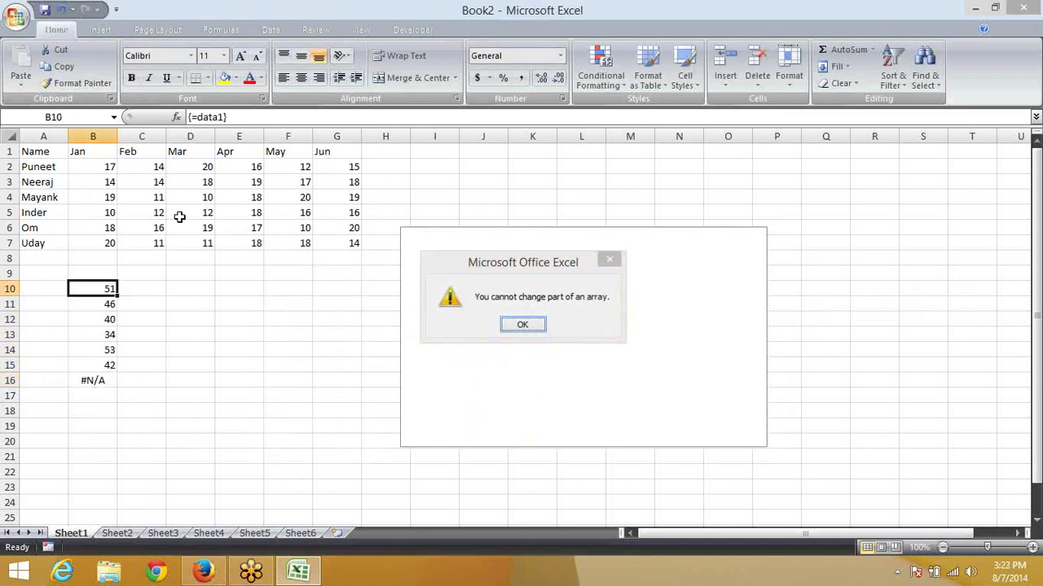
{"action": "left_click", "coordinate": [109, 167]}
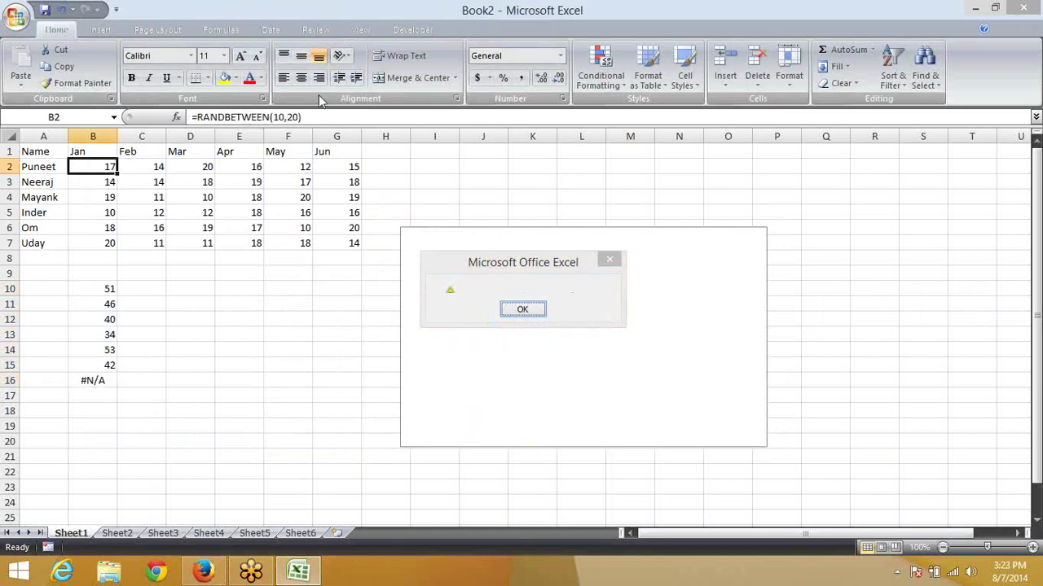
{"action": "left_click", "coordinate": [271, 30]}
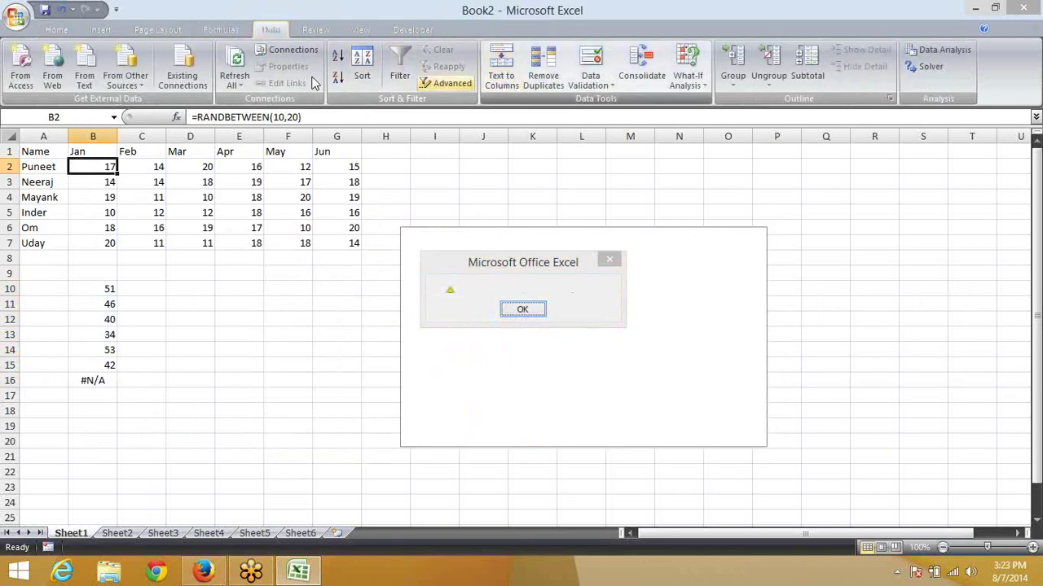
{"action": "scroll", "coordinate": [235, 73], "scroll_direction": "up", "scroll_amount": 1}
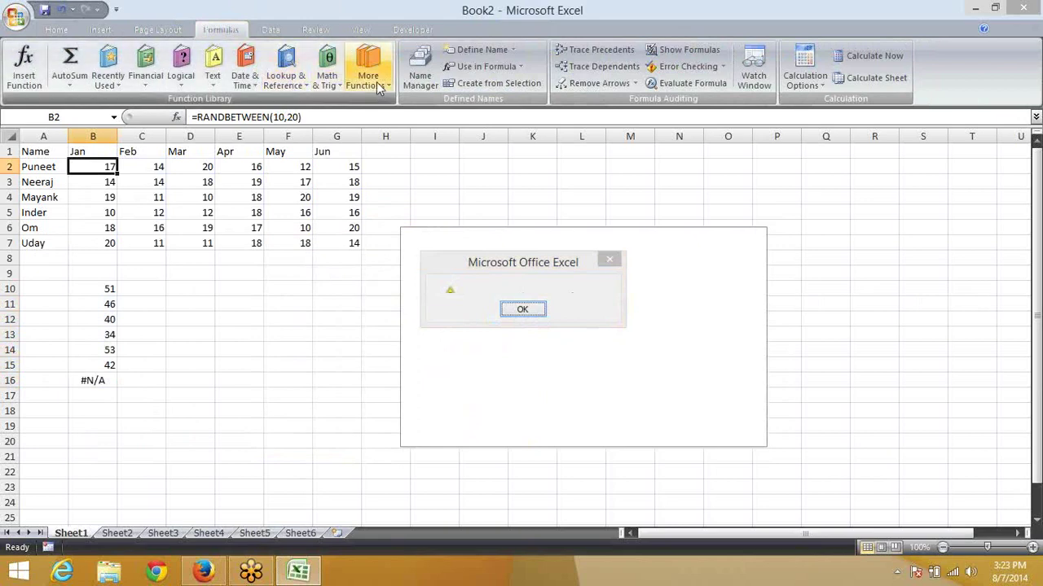
{"action": "left_click", "coordinate": [421, 74]}
{"action": "left_click", "coordinate": [302, 233]}
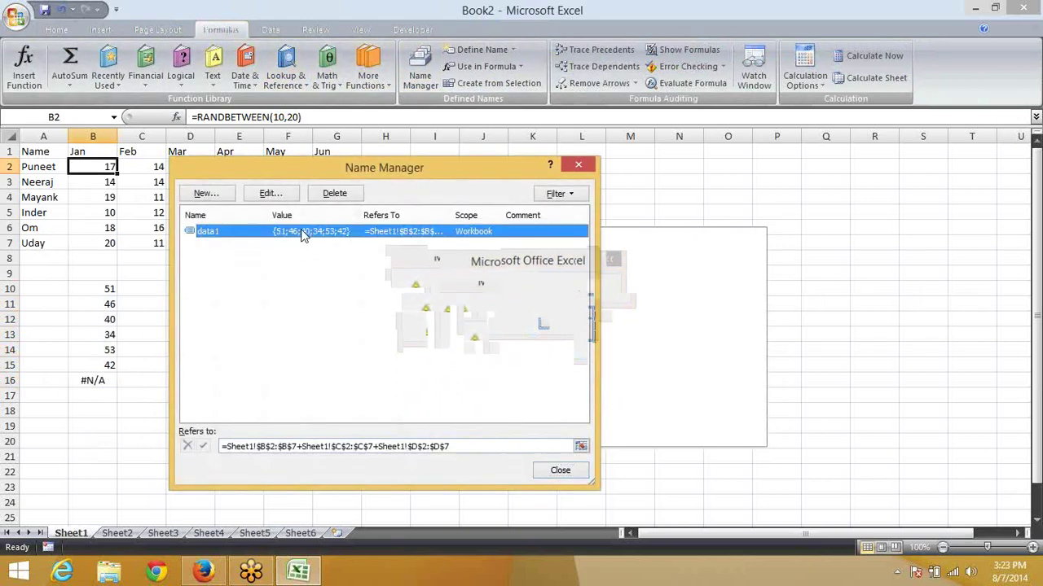
{"action": "left_click", "coordinate": [226, 446]}
{"action": "type", "text": "{"}
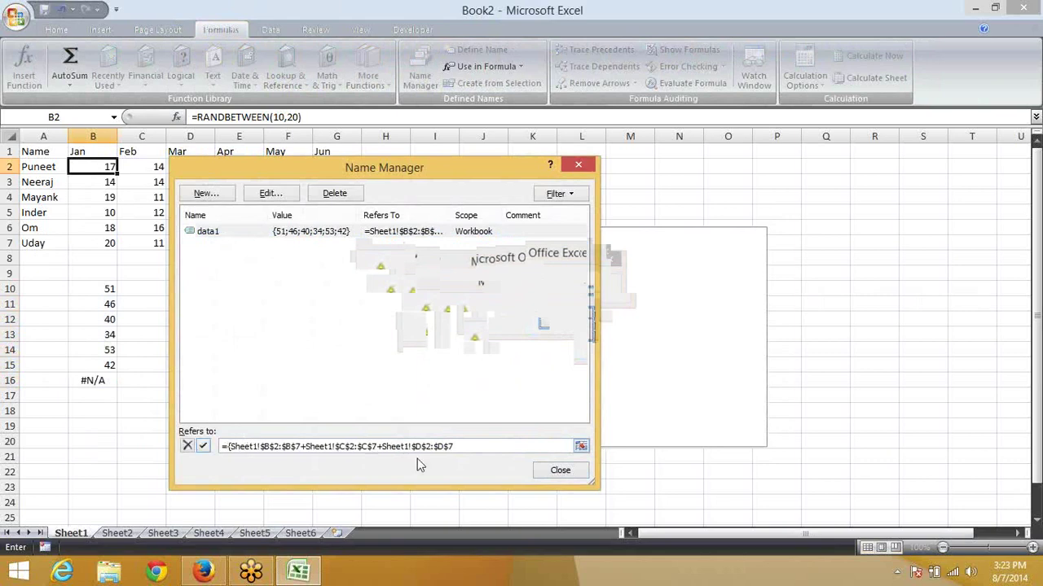
{"action": "left_click", "coordinate": [476, 449]}
{"action": "type", "text": "}"}
{"action": "left_click", "coordinate": [204, 448]}
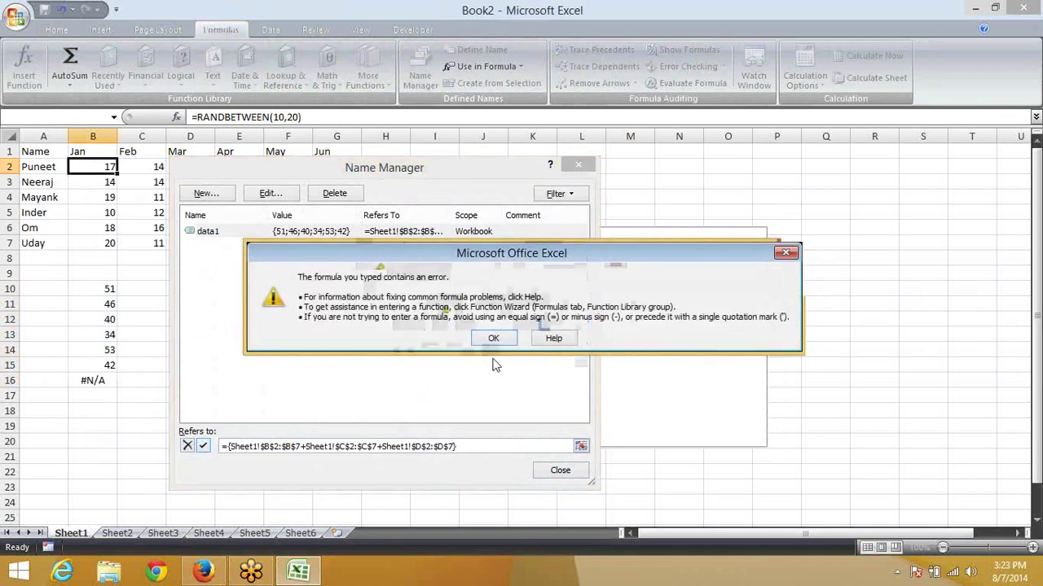
{"action": "key", "text": "Return"}
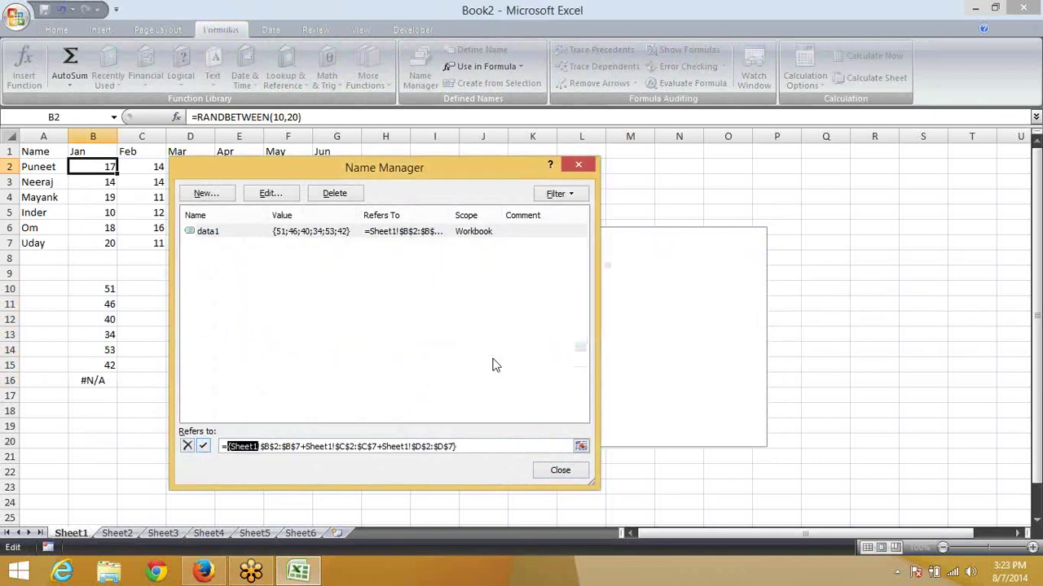
{"action": "key", "text": "Escape"}
{"action": "key", "text": "Escape"}
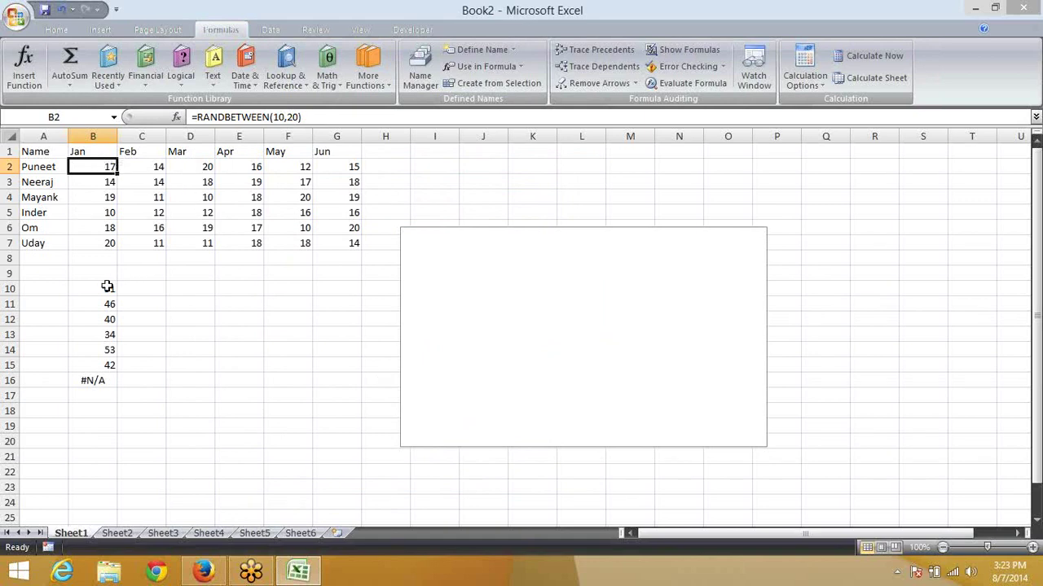
Select the B10:B15 array results, delete the empty chart, and go to Sheet3
{"action": "left_click_drag", "start_coordinate": [107, 290], "coordinate": [102, 361]}
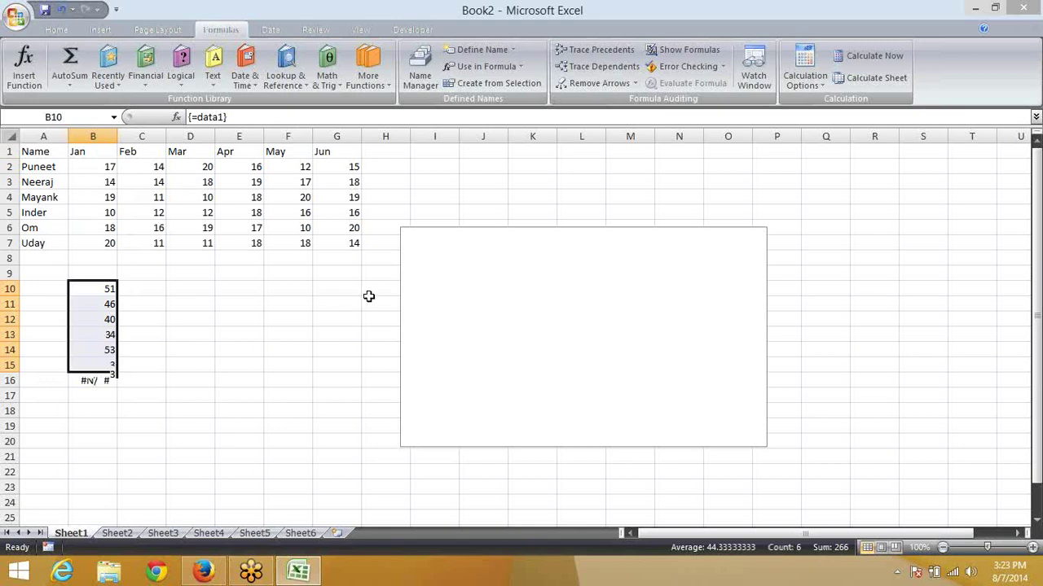
{"action": "left_click", "coordinate": [449, 296]}
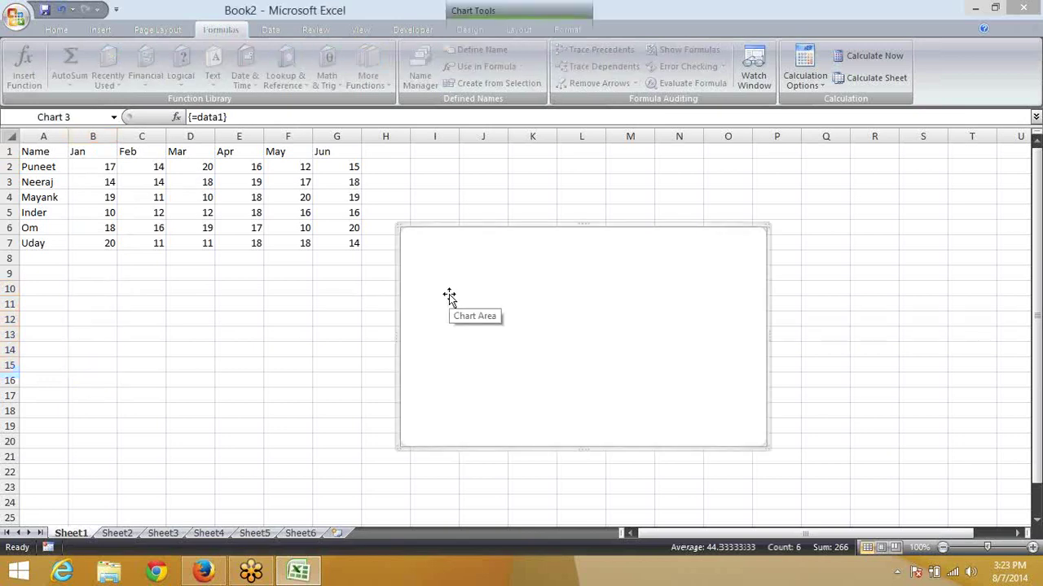
{"action": "key", "text": "Delete"}
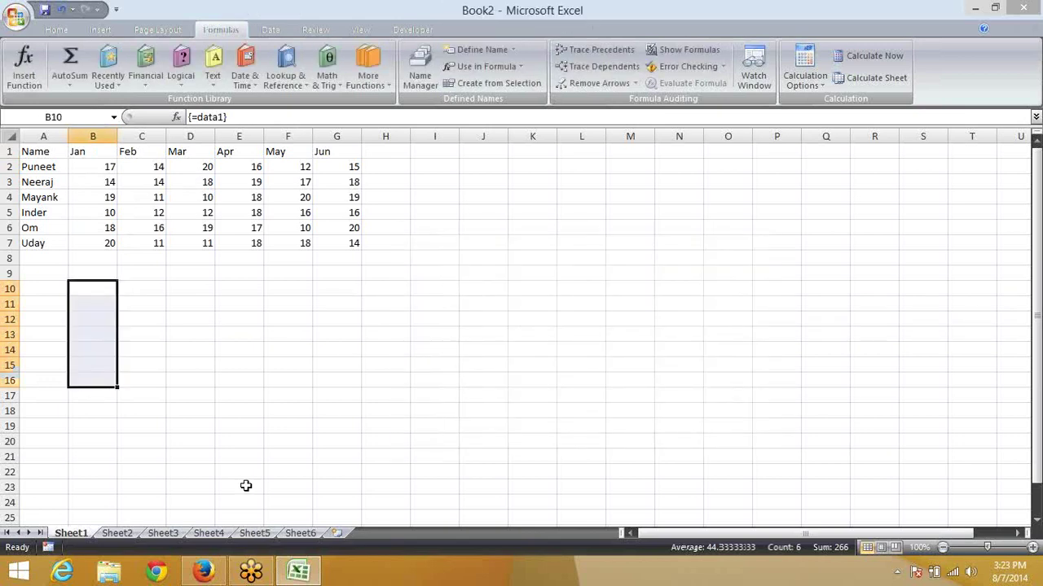
{"action": "left_click", "coordinate": [164, 532]}
Browse Sheet4, Sheet5 and Sheet6, shift Sheet6's Mar/Jun chart left, then return to Sheet1's table
{"action": "left_click", "coordinate": [210, 534]}
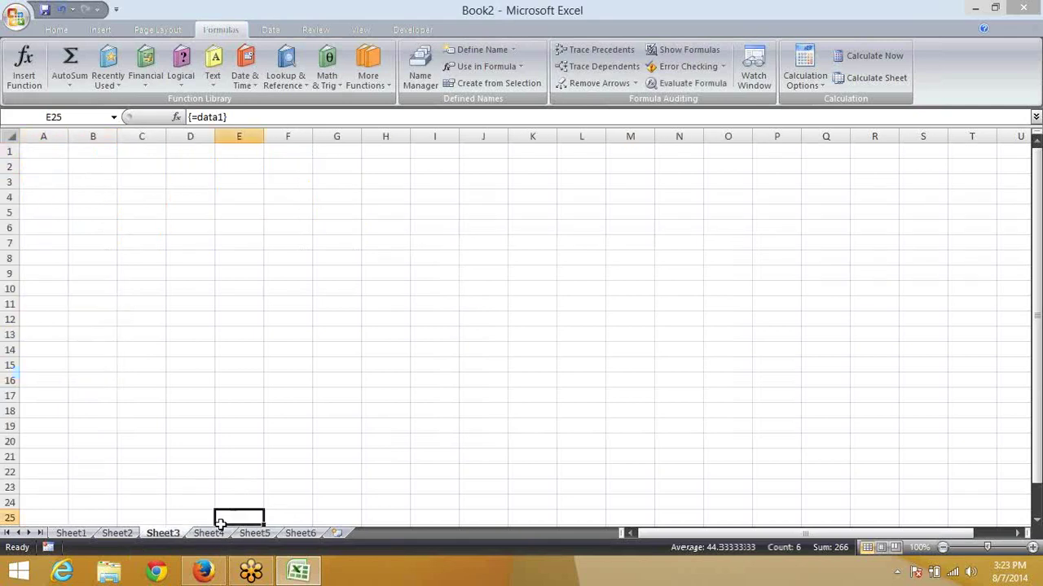
{"action": "left_click", "coordinate": [255, 533]}
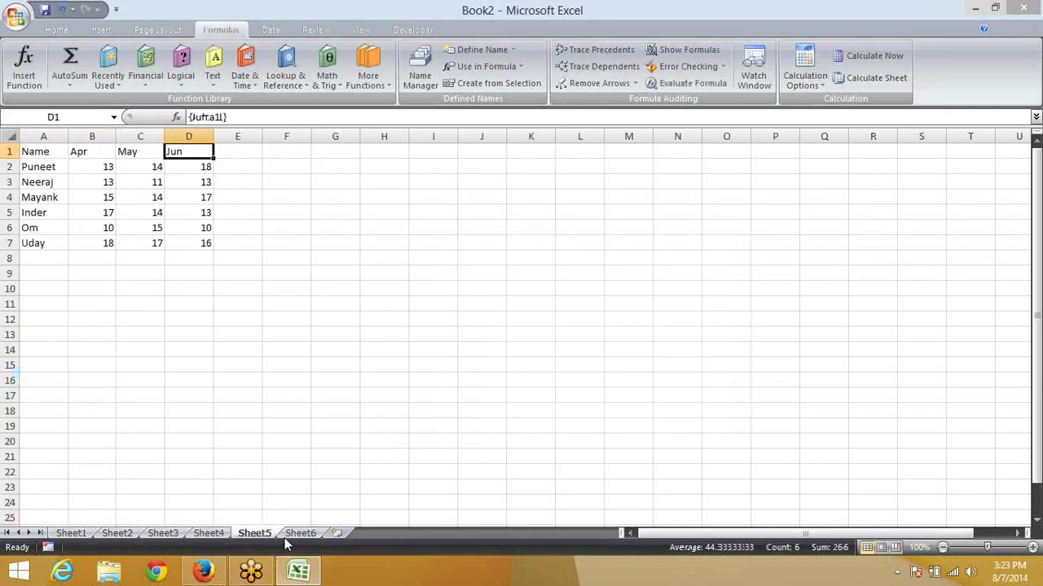
{"action": "left_click", "coordinate": [298, 533]}
{"action": "left_click_drag", "start_coordinate": [570, 371], "coordinate": [471, 362]}
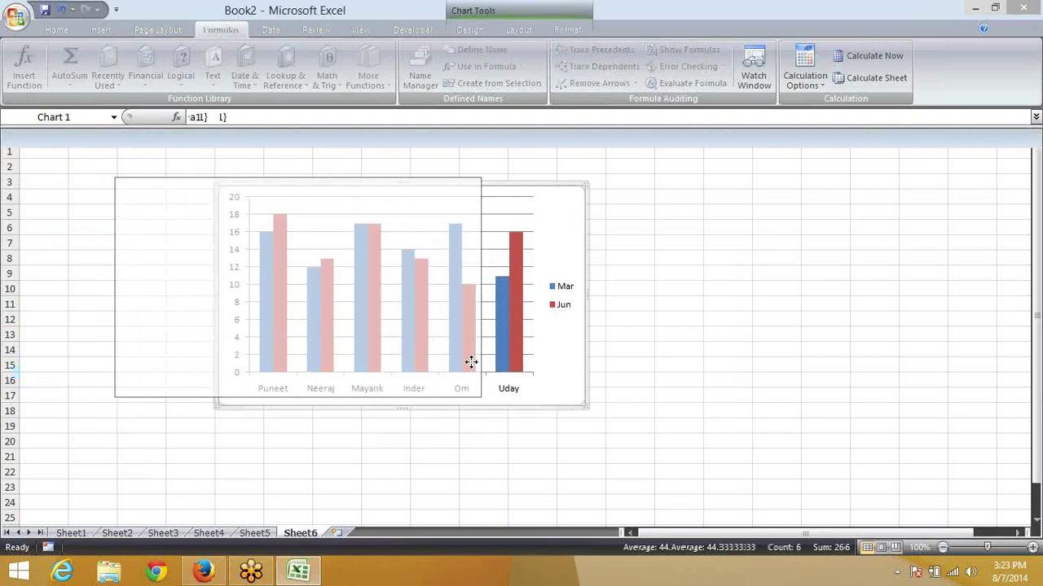
{"action": "left_click", "coordinate": [72, 534]}
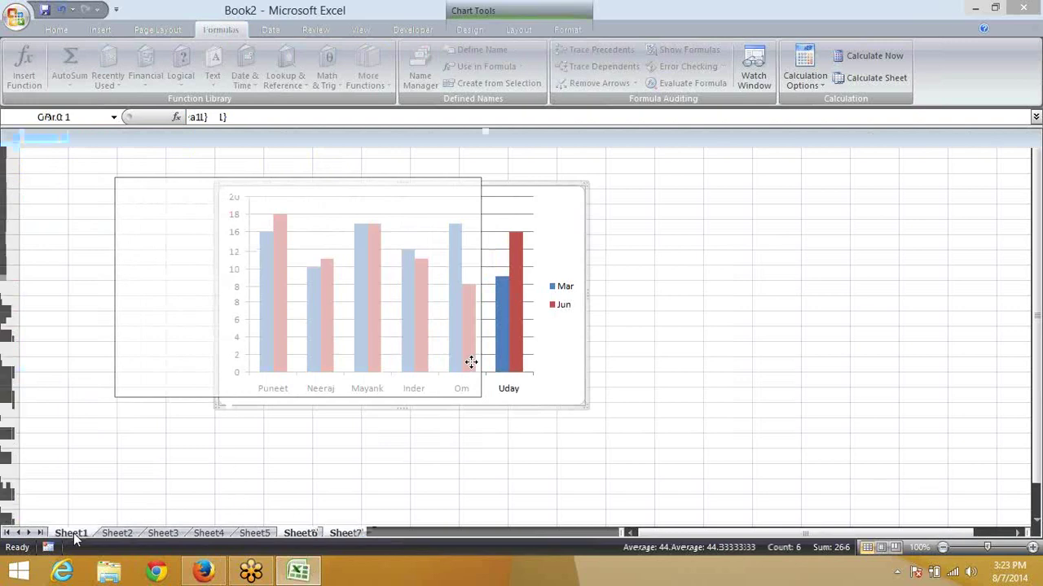
{"action": "left_click", "coordinate": [61, 156]}
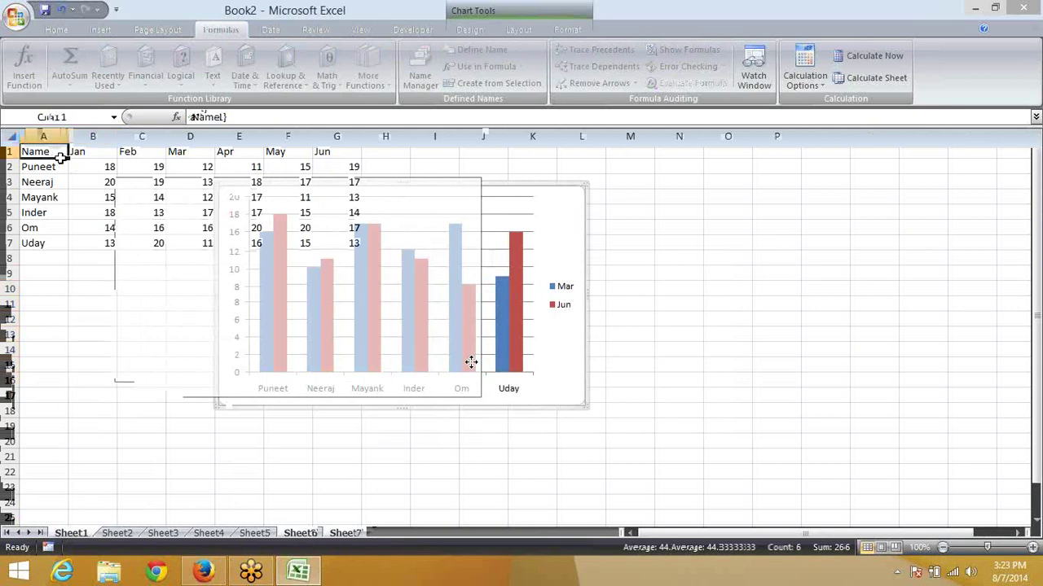
Select Sheet2's Daily Sale Report column series and edit its SERIES formula, marking the $C$1 name reference
{"action": "left_click", "coordinate": [112, 533]}
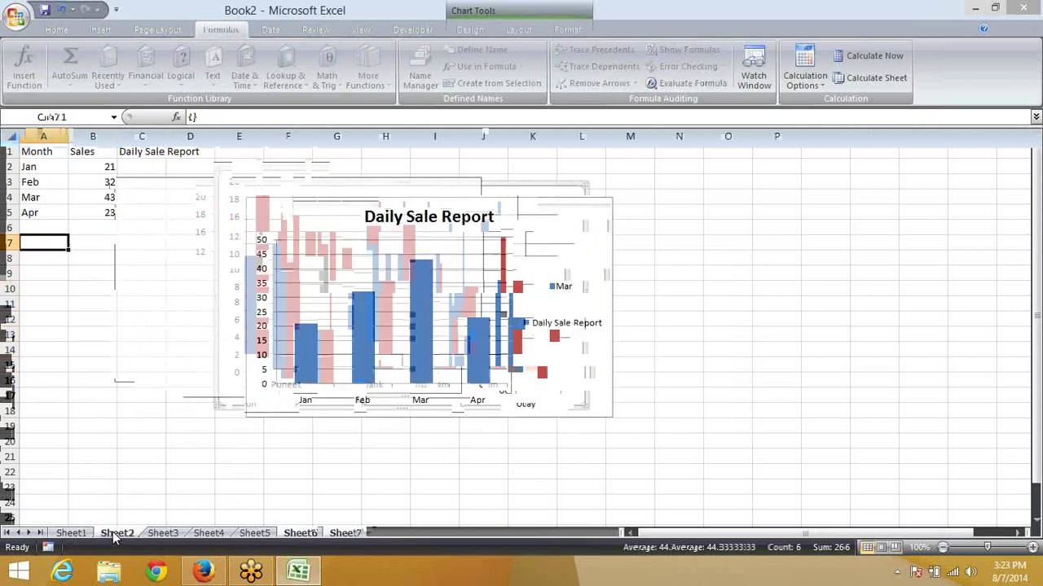
{"action": "left_click_drag", "start_coordinate": [56, 158], "coordinate": [95, 222]}
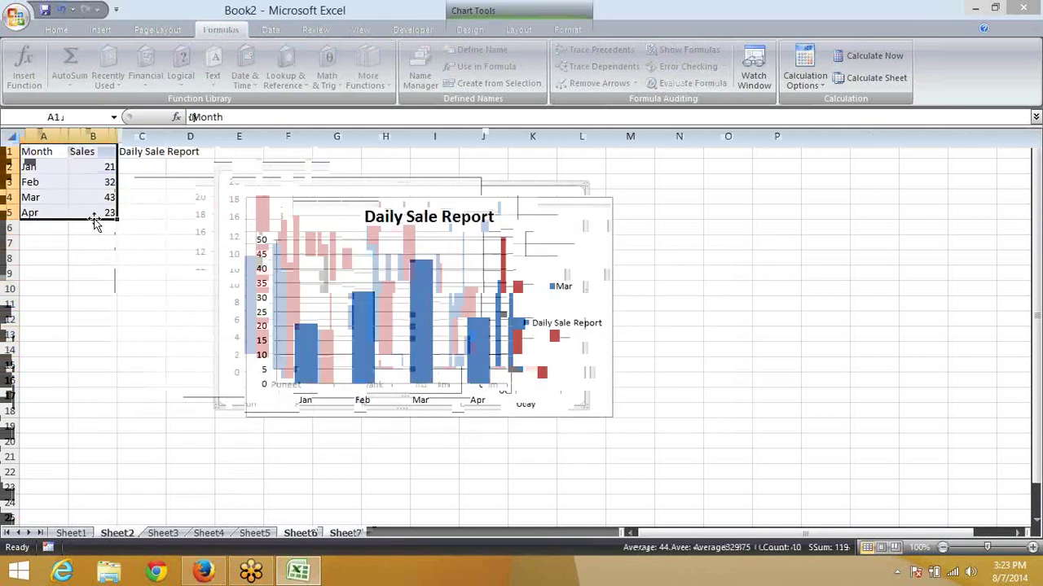
{"action": "left_click", "coordinate": [565, 263]}
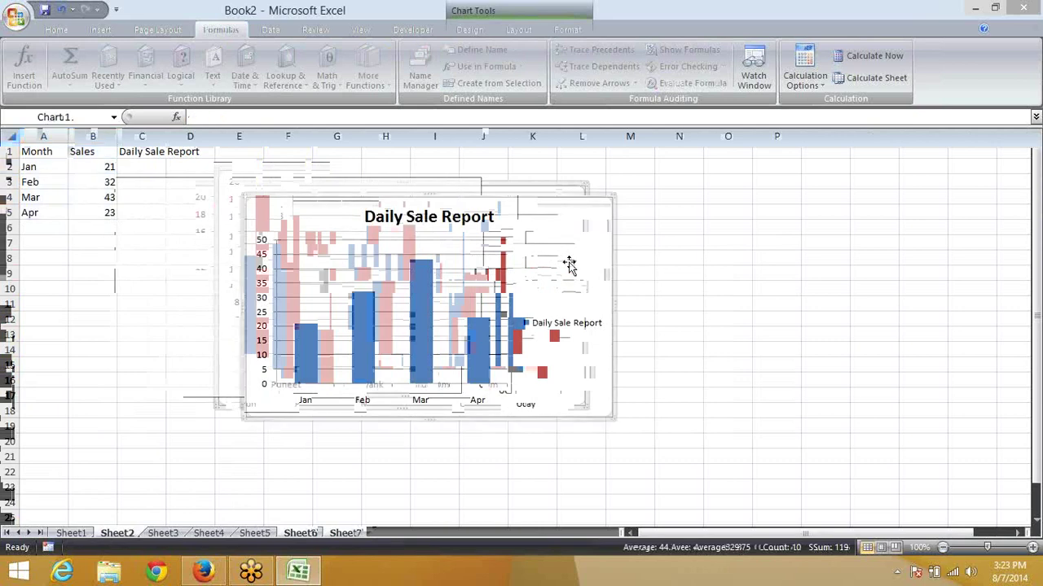
{"action": "left_click", "coordinate": [92, 191]}
{"action": "left_click", "coordinate": [392, 235]}
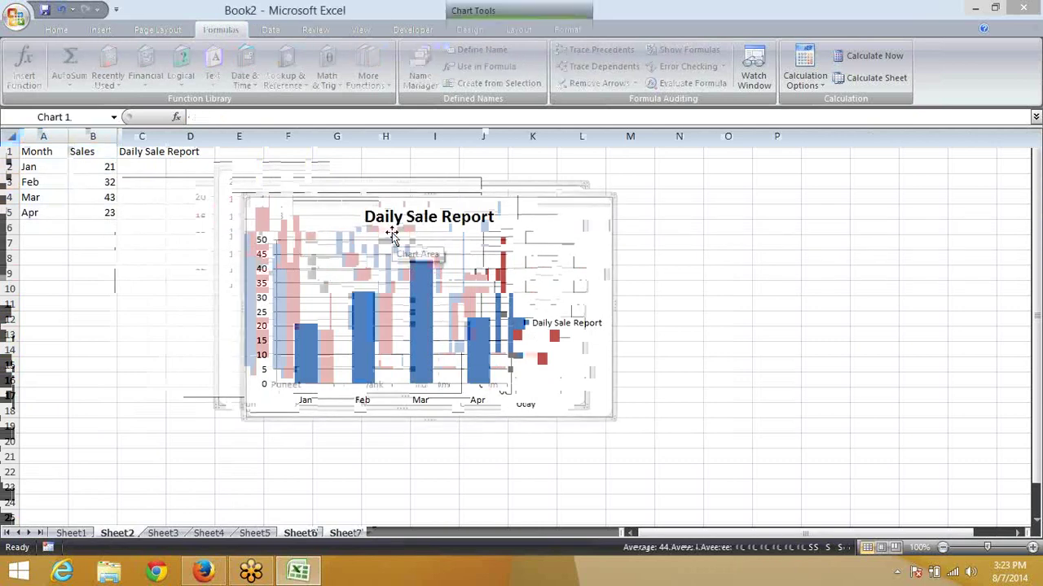
{"action": "left_click", "coordinate": [421, 291]}
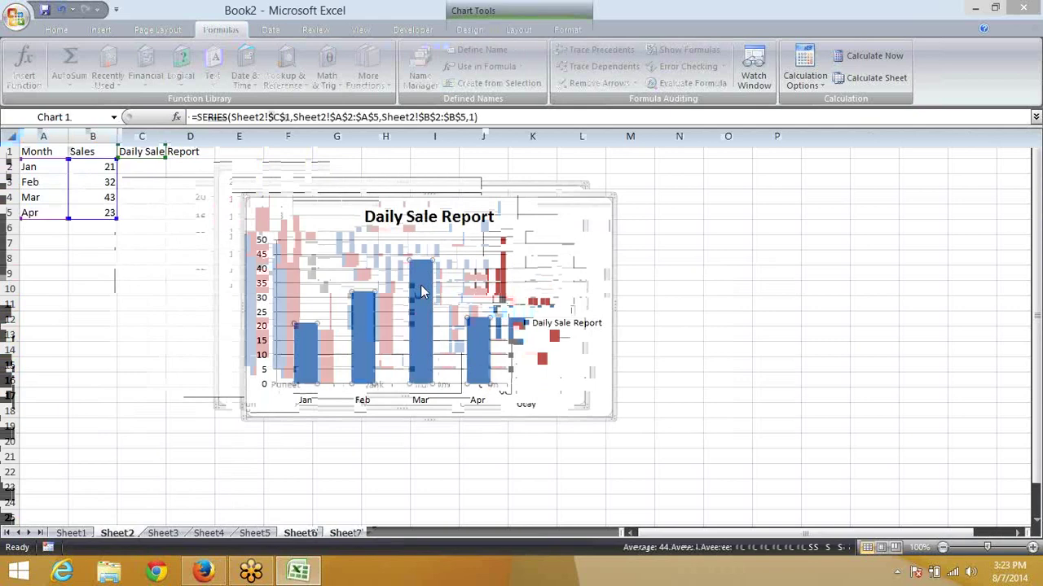
{"action": "left_click", "coordinate": [304, 118]}
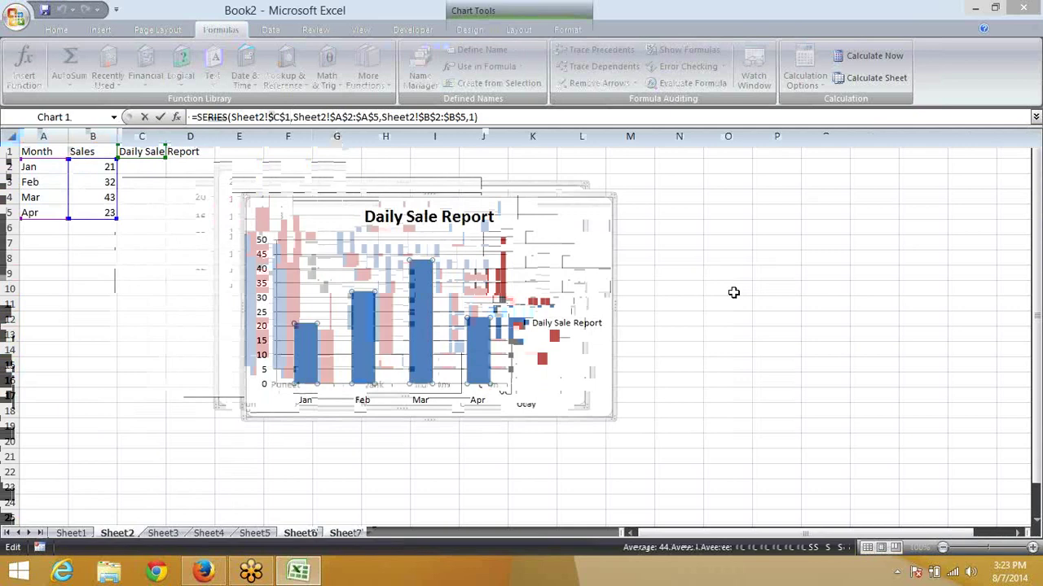
{"action": "double_click", "coordinate": [275, 116]}
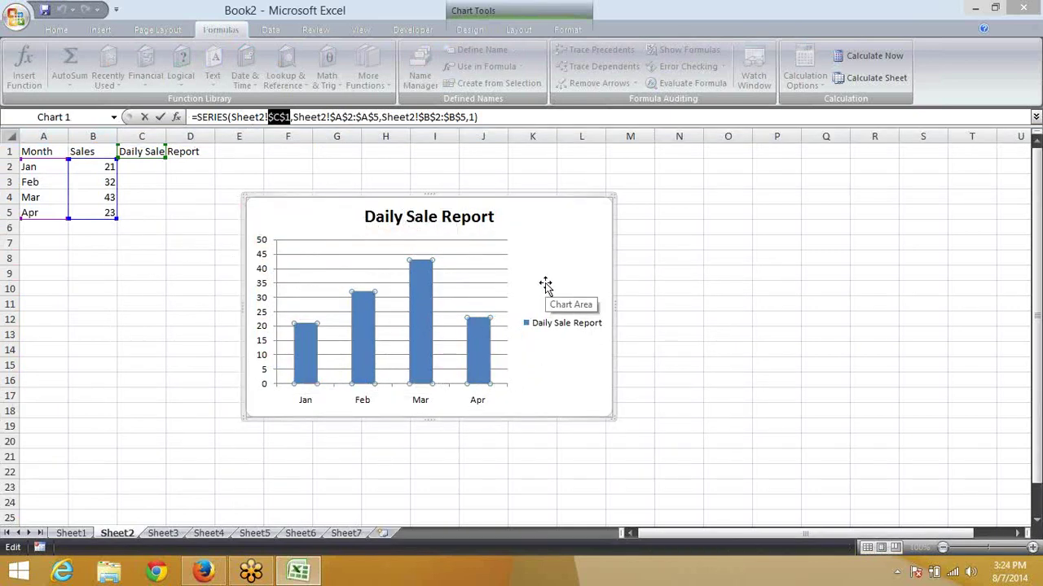
{"action": "left_click", "coordinate": [365, 116]}
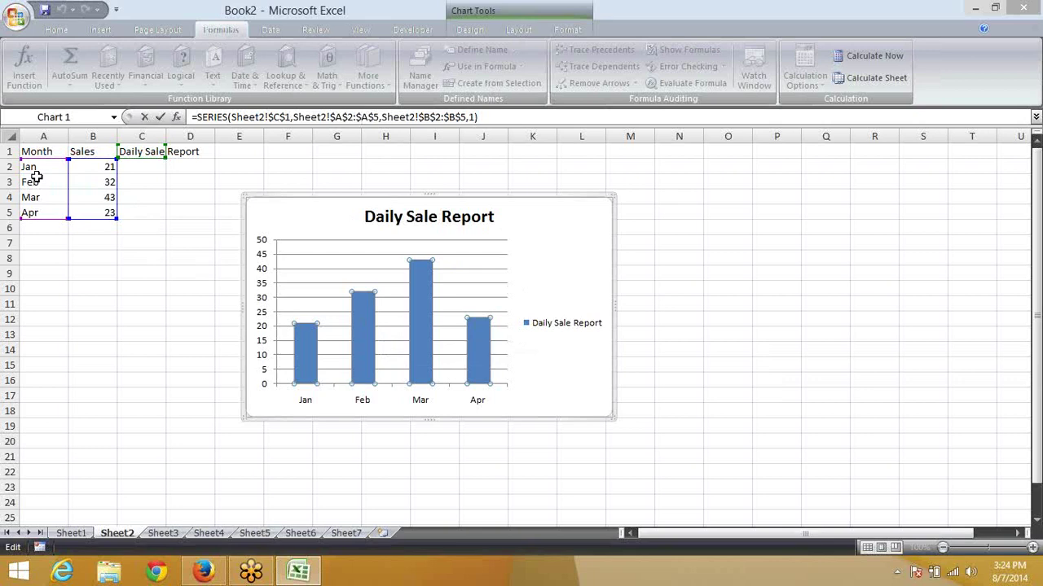
{"action": "left_click", "coordinate": [37, 177]}
Replace the SERIES name argument Sheet2!$C$1 with the literal text "Sales"
{"action": "left_click_drag", "start_coordinate": [285, 117], "coordinate": [237, 116]}
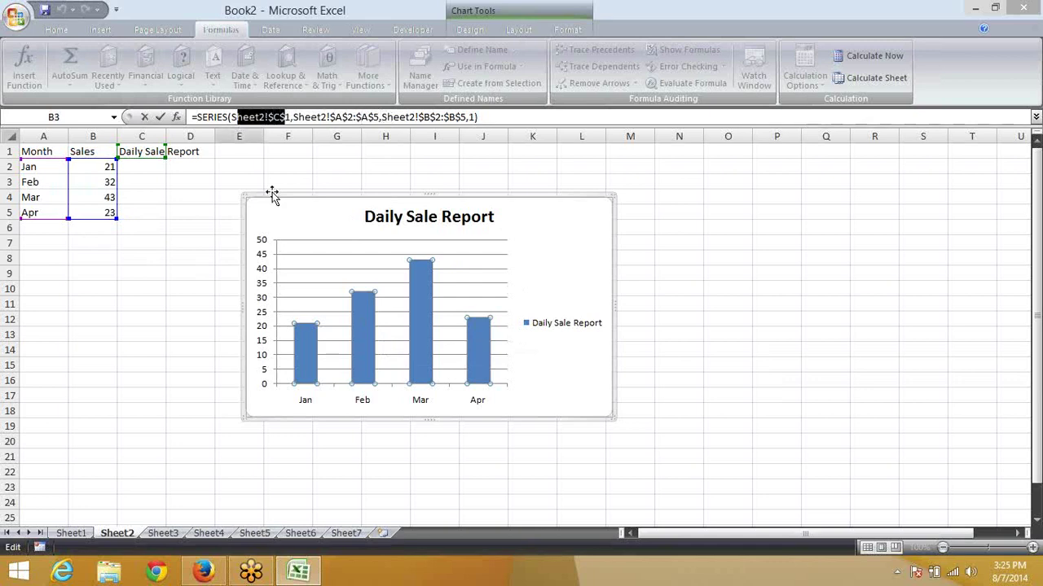
{"action": "key", "text": "BackSpace"}
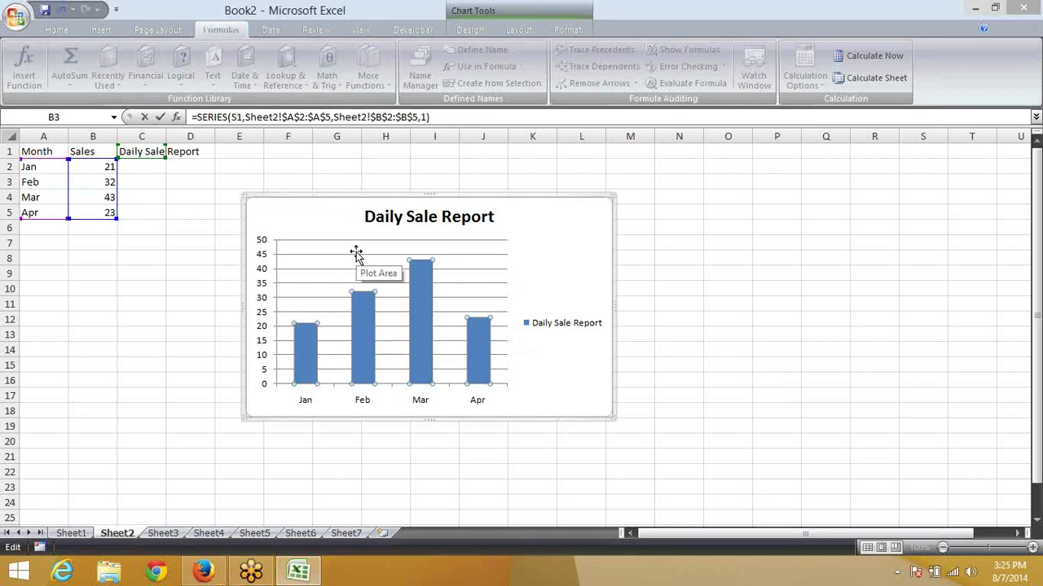
{"action": "key", "text": "BackSpace"}
{"action": "key", "text": "Delete"}
{"action": "type", "text": "\""}
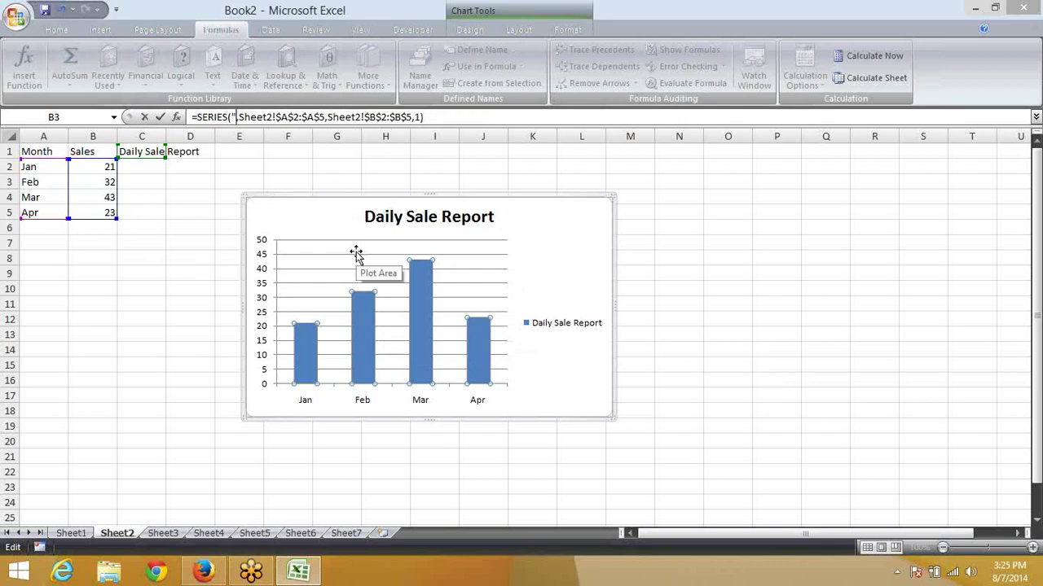
{"action": "type", "text": "Sales"}
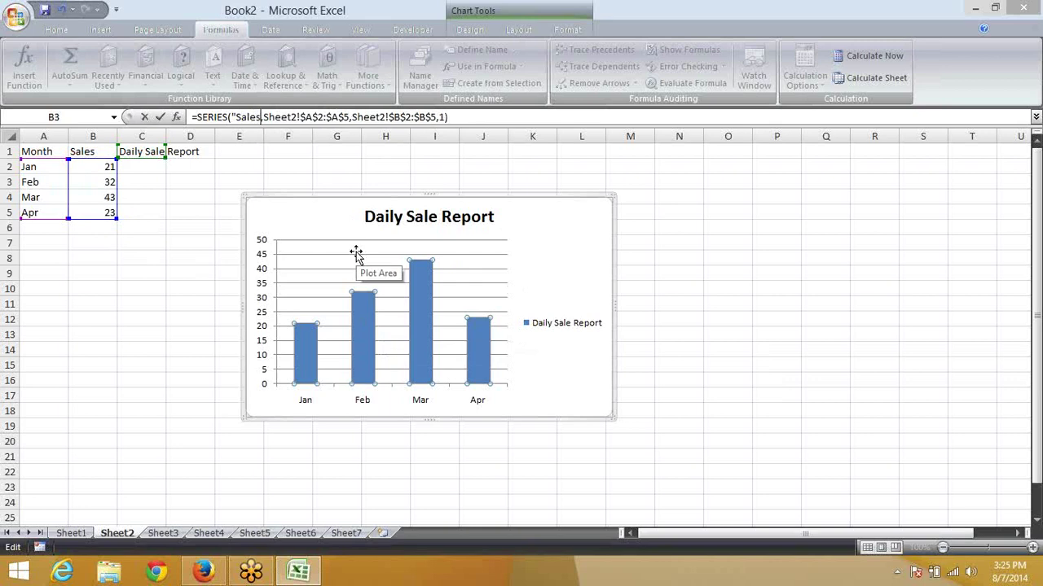
{"action": "type", "text": "\""}
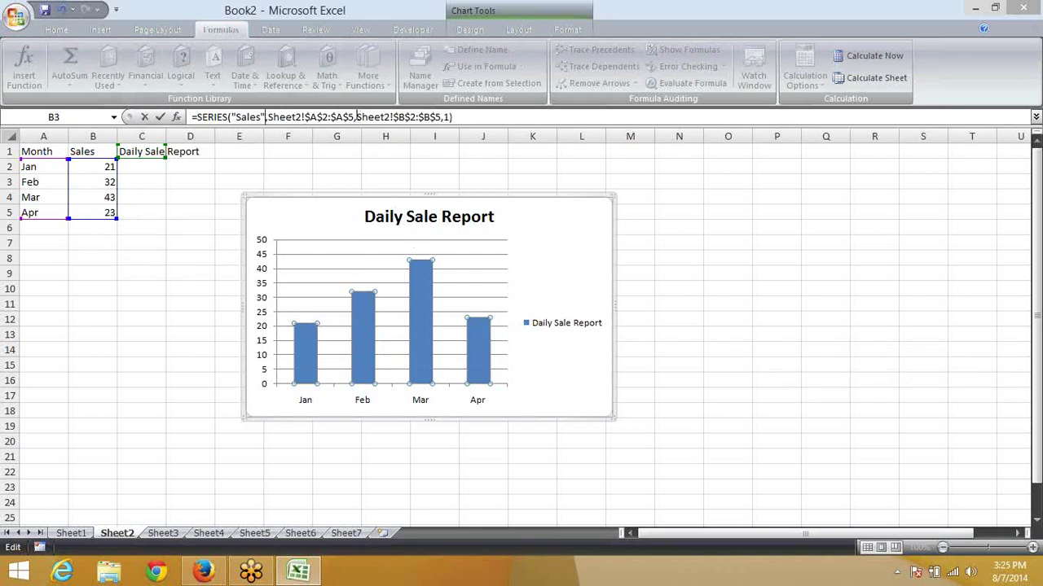
{"action": "left_click", "coordinate": [355, 117]}
Swap the Sheet2!$A$2:$A$5 reference in the SERIES formula for the literal array {21,32,43,23}
{"action": "left_click_drag", "start_coordinate": [354, 119], "coordinate": [269, 118]}
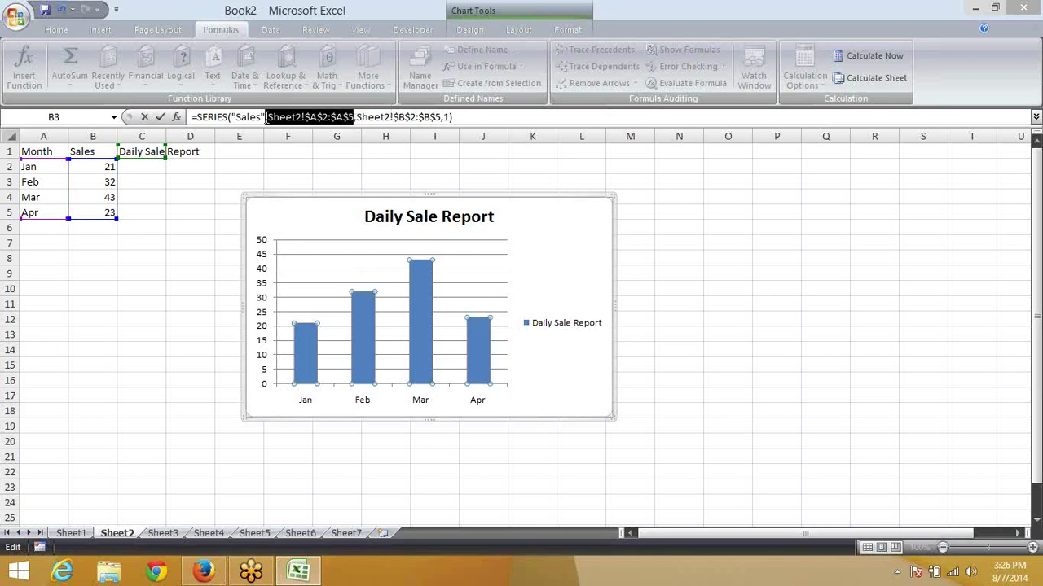
{"action": "key", "text": "Delete"}
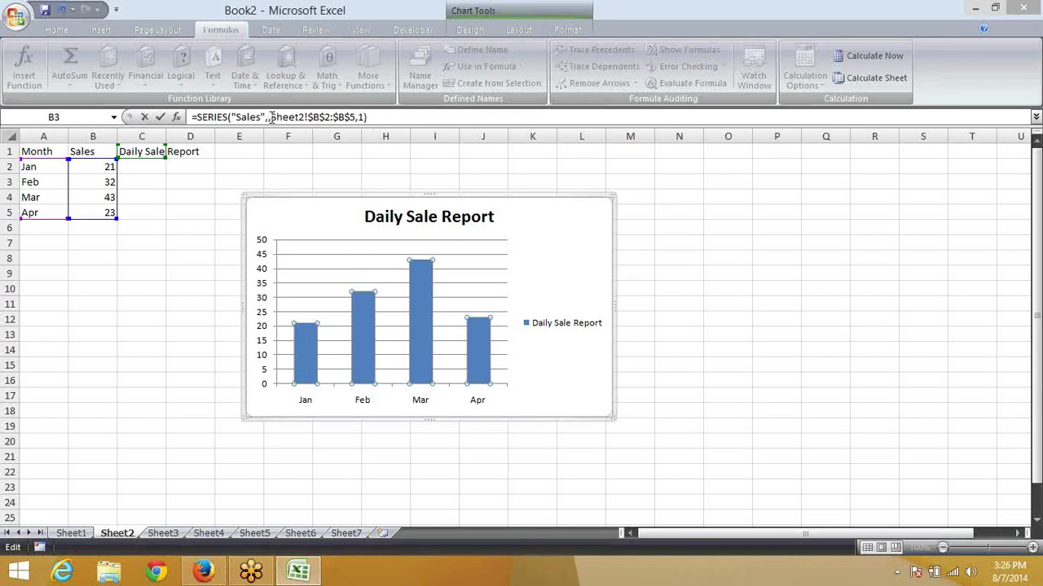
{"action": "type", "text": "{}"}
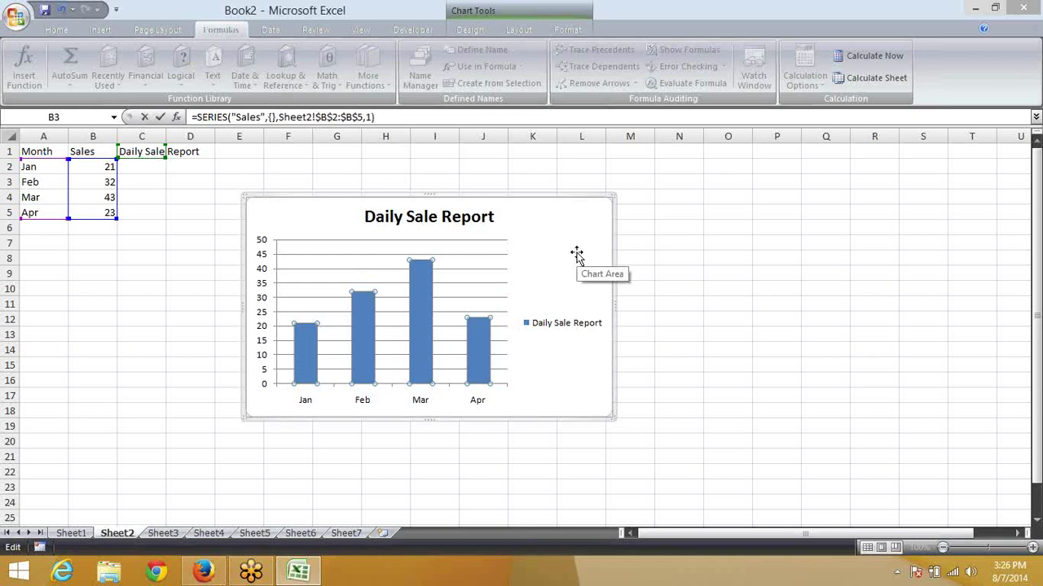
{"action": "type", "text": "21,"}
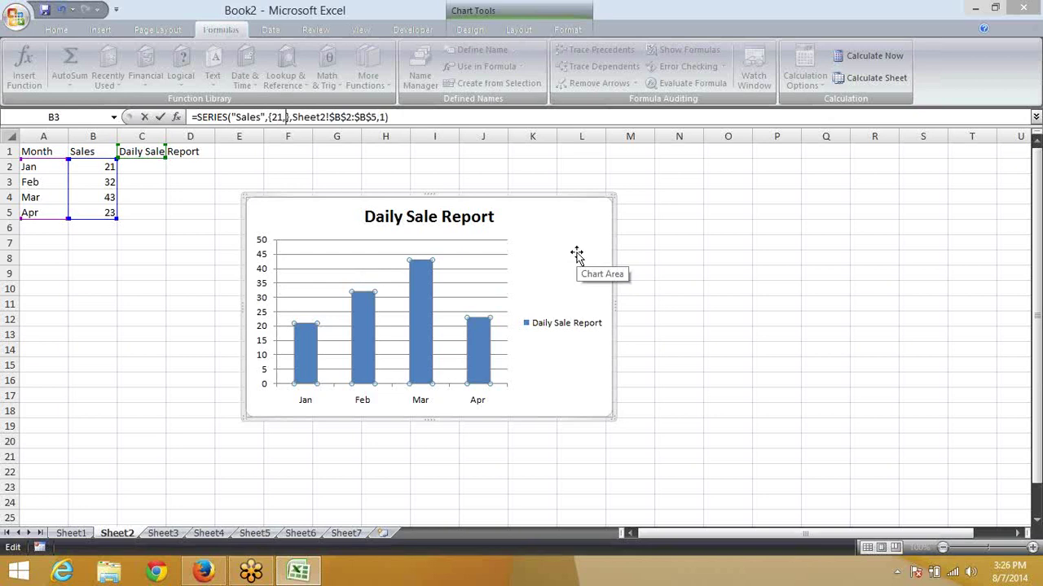
{"action": "type", "text": "32"}
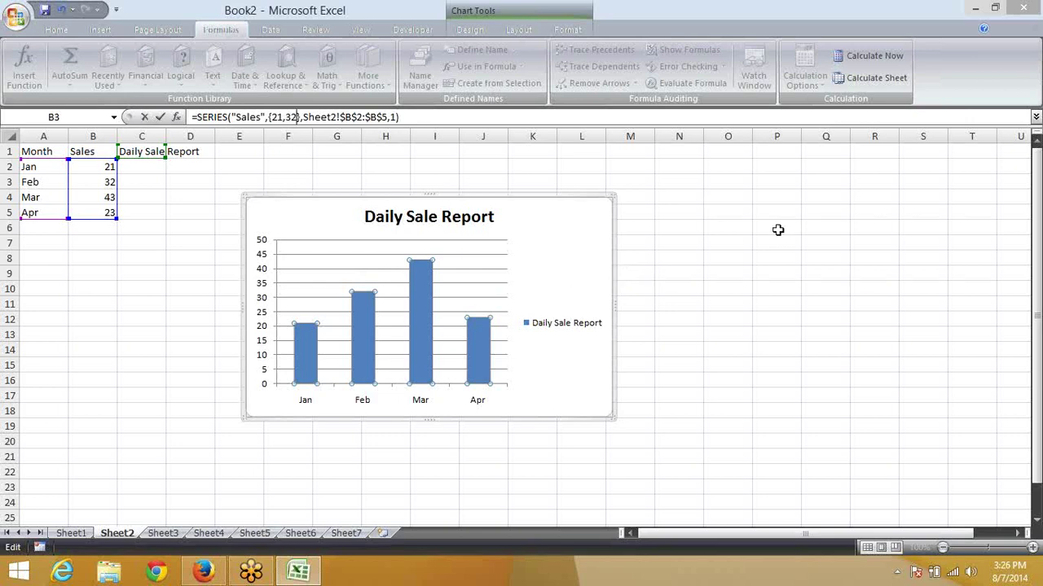
{"action": "type", "text": ","}
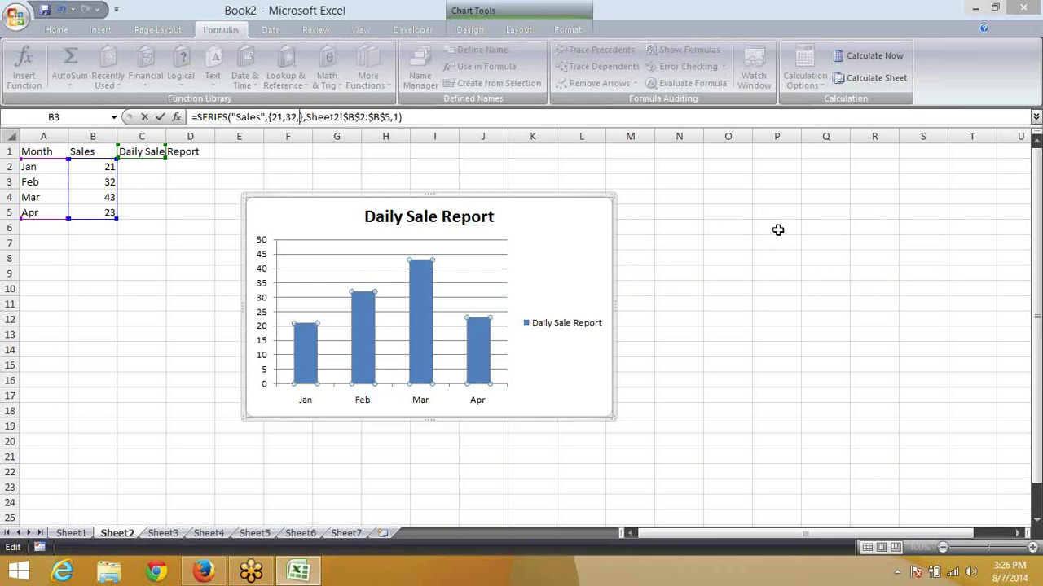
{"action": "type", "text": "43"}
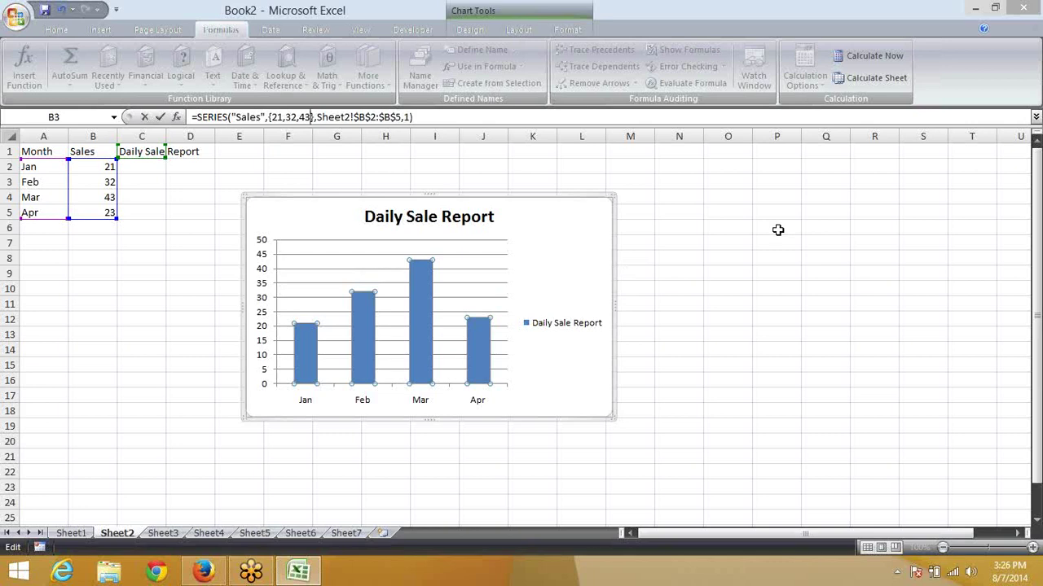
{"action": "type", "text": ",23"}
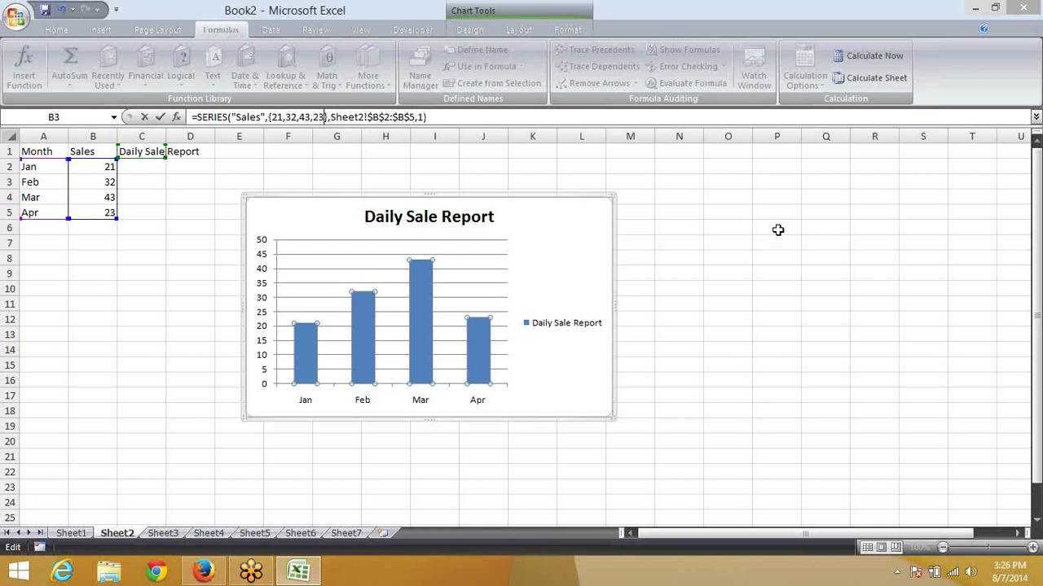
{"action": "left_click_drag", "start_coordinate": [409, 117], "coordinate": [417, 117]}
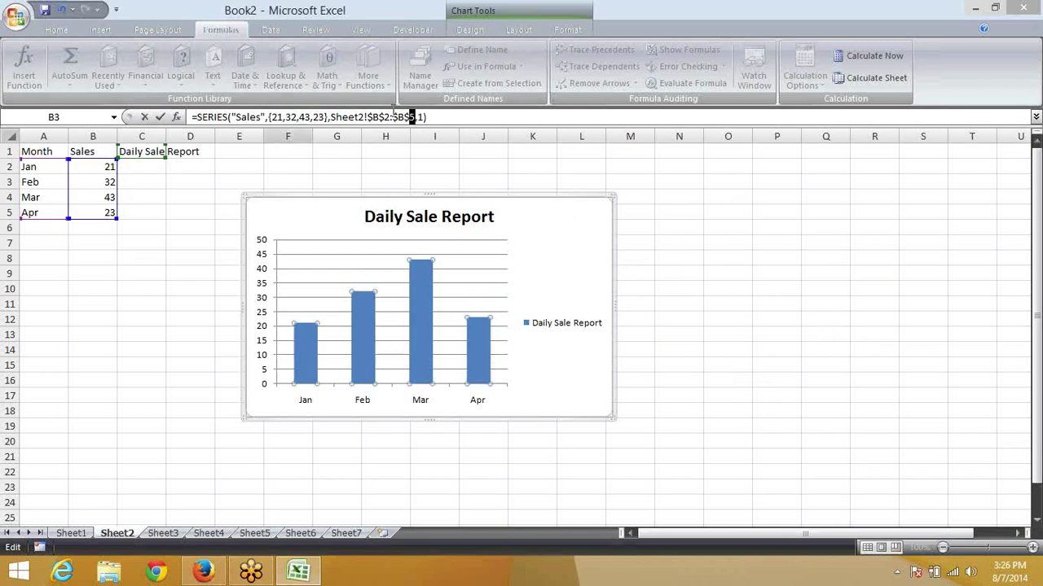
Overwrite Sheet2!$B$2:$B$5 in the SERIES formula with the month array {"jan","feb","mar","apr"}
{"action": "key", "text": "BackSpace"}
{"action": "key", "text": "BackSpace"}
{"action": "key", "text": "BackSpace"}
{"action": "key", "text": "BackSpace"}
{"action": "key", "text": "BackSpace"}
{"action": "key", "text": "BackSpace"}
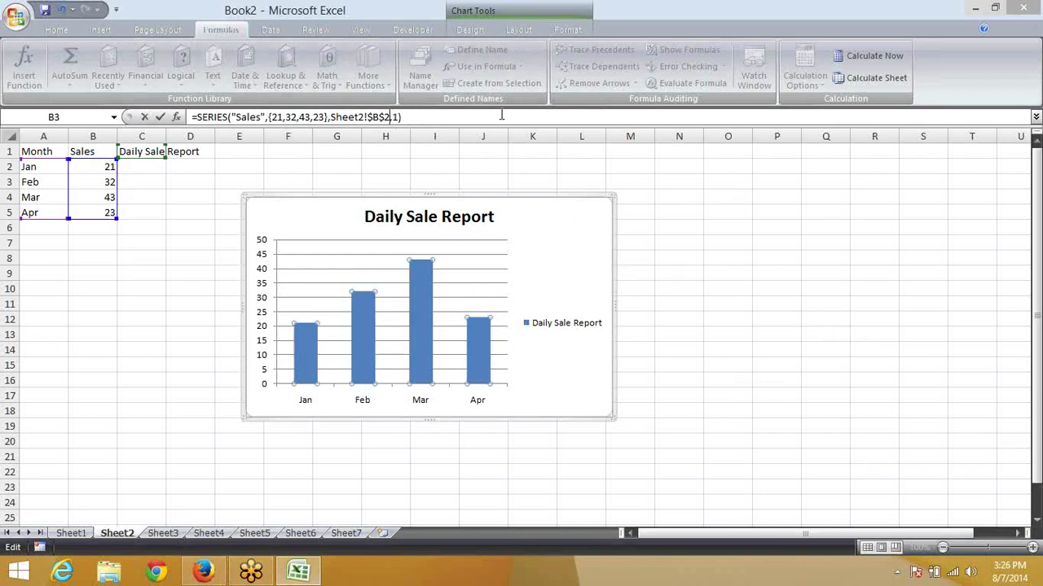
{"action": "key", "text": "BackSpace"}
{"action": "key", "text": "BackSpace"}
{"action": "key", "text": "BackSpace"}
{"action": "key", "text": "BackSpace"}
{"action": "key", "text": "BackSpace"}
{"action": "key", "text": "BackSpace"}
{"action": "key", "text": "BackSpace"}
{"action": "key", "text": "BackSpace"}
{"action": "key", "text": "BackSpace"}
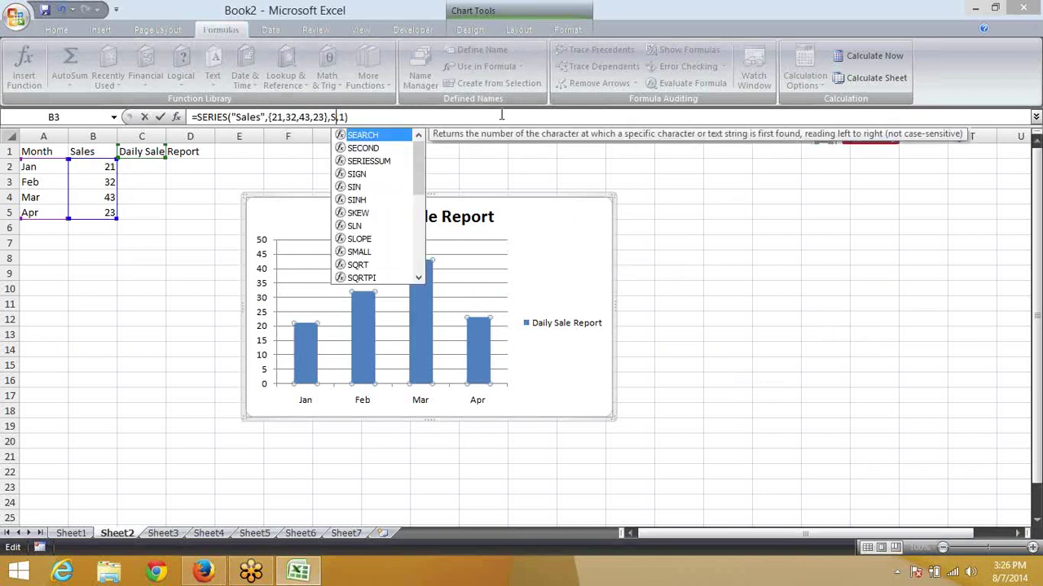
{"action": "key", "text": "BackSpace"}
{"action": "type", "text": "{}"}
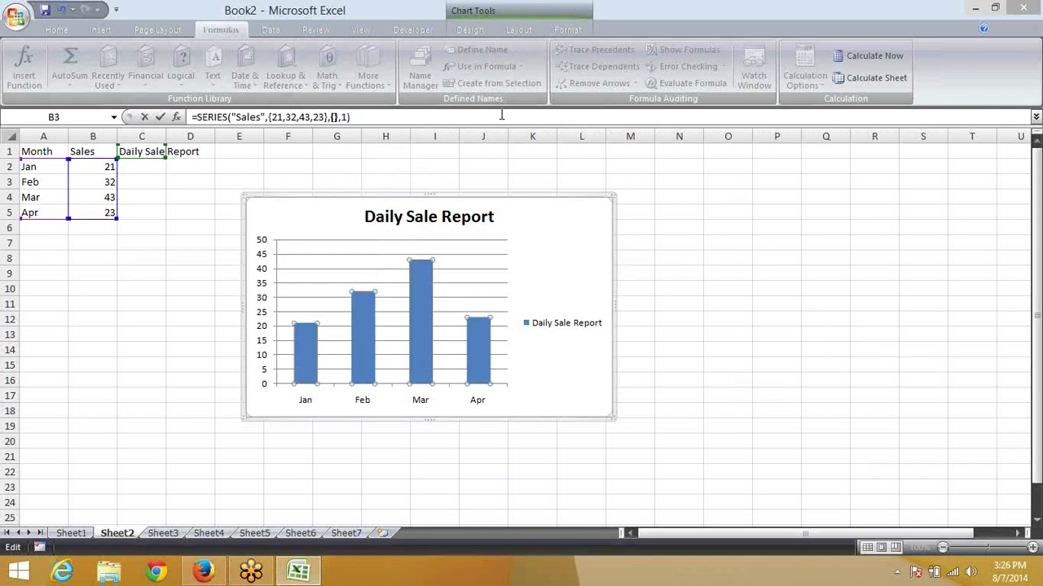
{"action": "key", "text": "Left"}
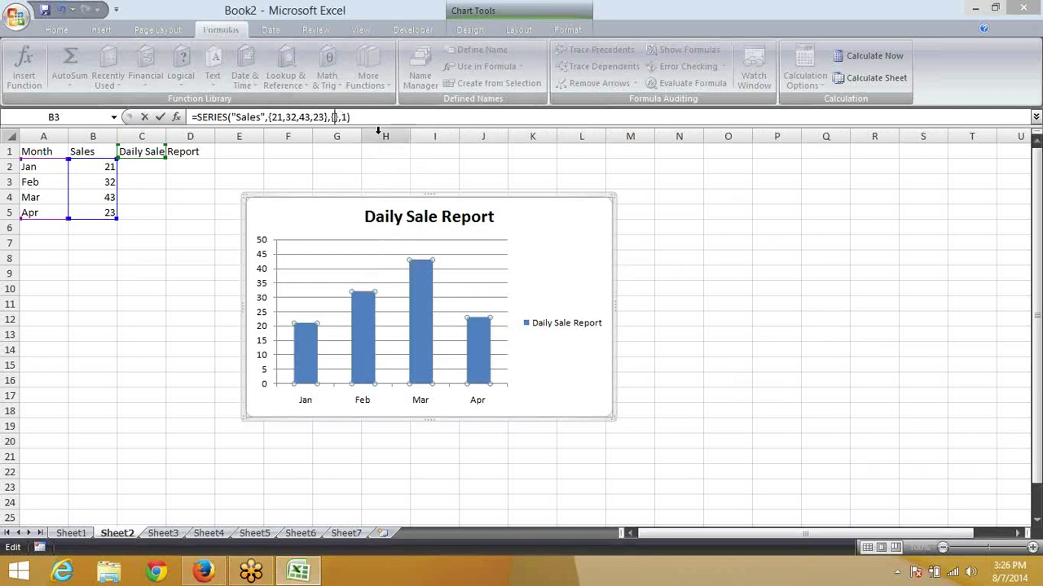
{"action": "type", "text": "\""}
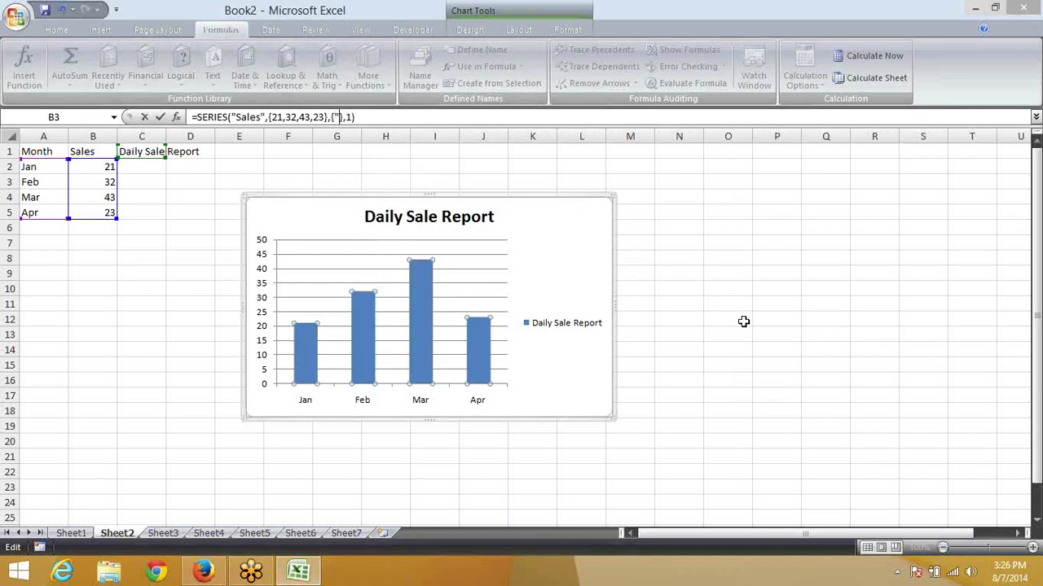
{"action": "type", "text": "ja"}
{"action": "type", "text": "n\""}
{"action": "type", "text": ","}
{"action": "type", "text": "\"fe"}
{"action": "type", "text": "b\""}
{"action": "type", "text": ","}
{"action": "type", "text": "\""}
{"action": "type", "text": "mar"}
{"action": "type", "text": "\""}
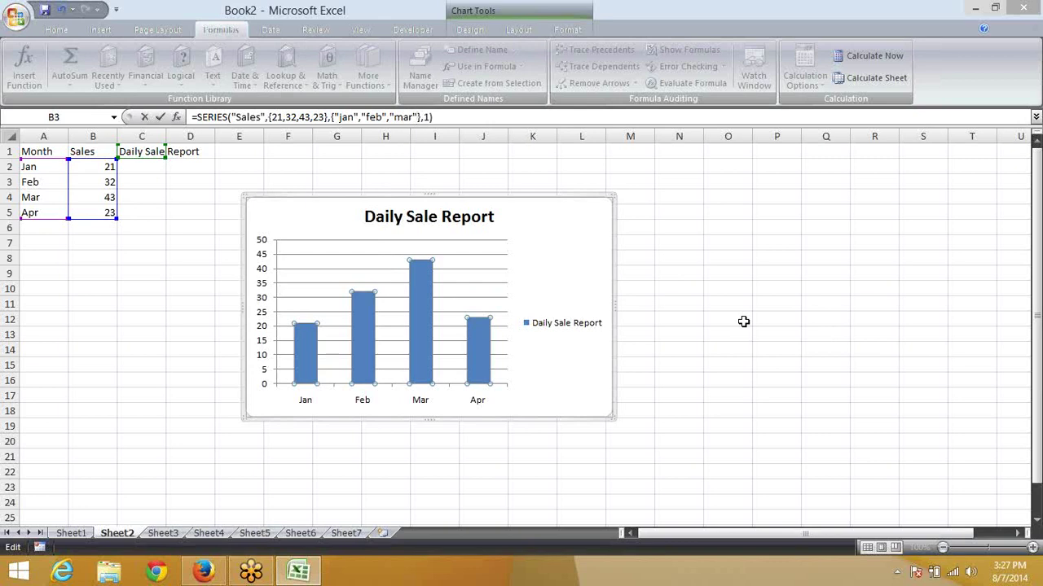
{"action": "type", "text": ",\"ap"}
{"action": "type", "text": "r"}
{"action": "type", "text": "\""}
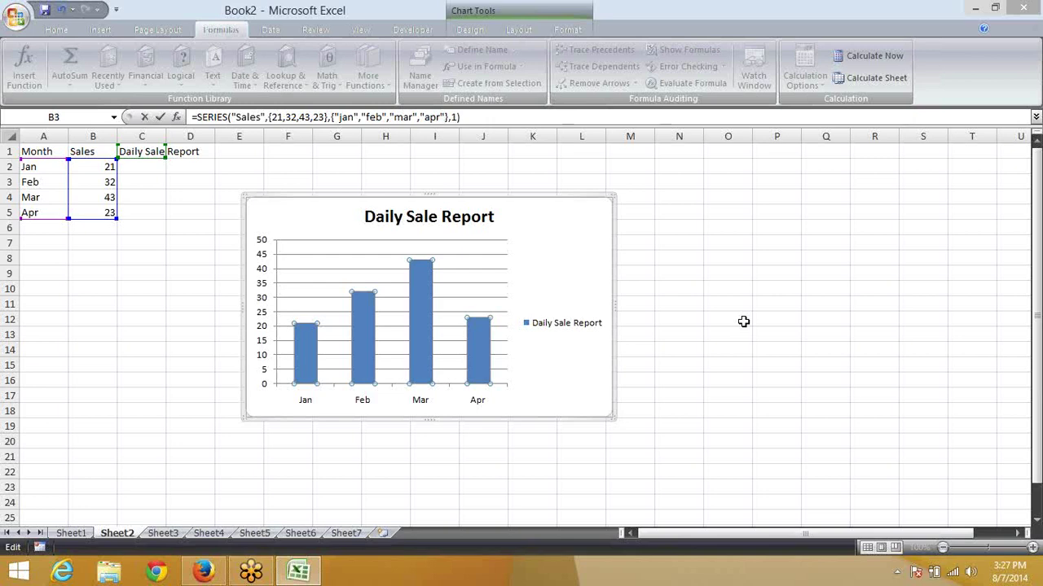
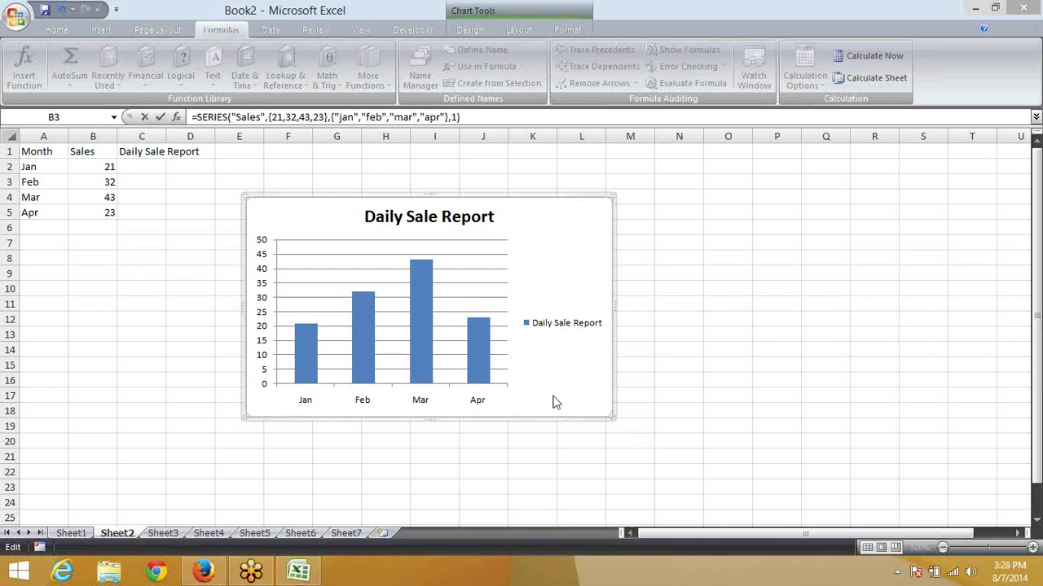
Replace the Sales series' placeholder zeros with the constant values {21,32,43,23}
{"action": "key", "text": "Return"}
{"action": "key", "text": "Escape"}
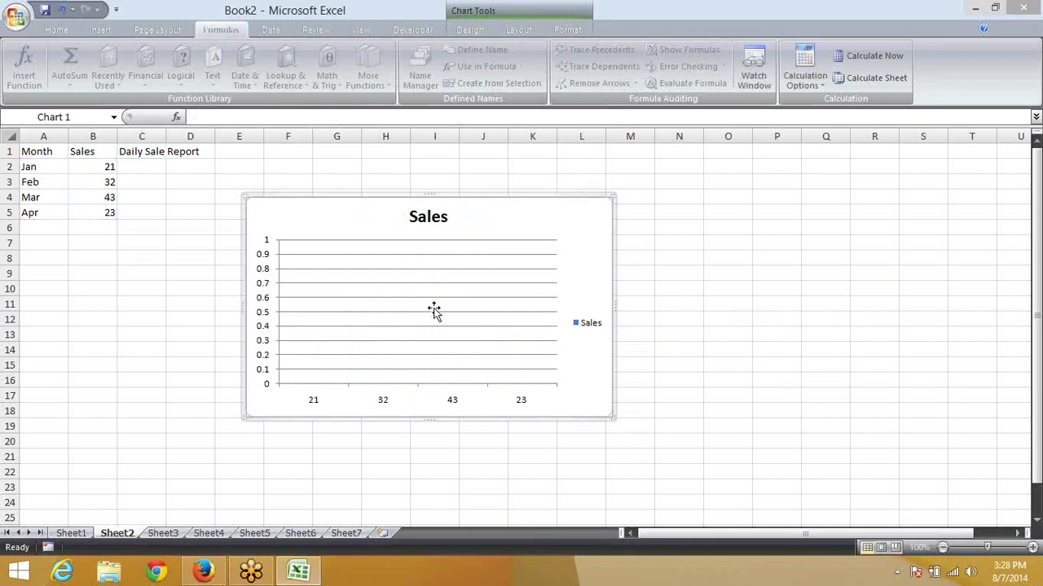
{"action": "right_click", "coordinate": [581, 236]}
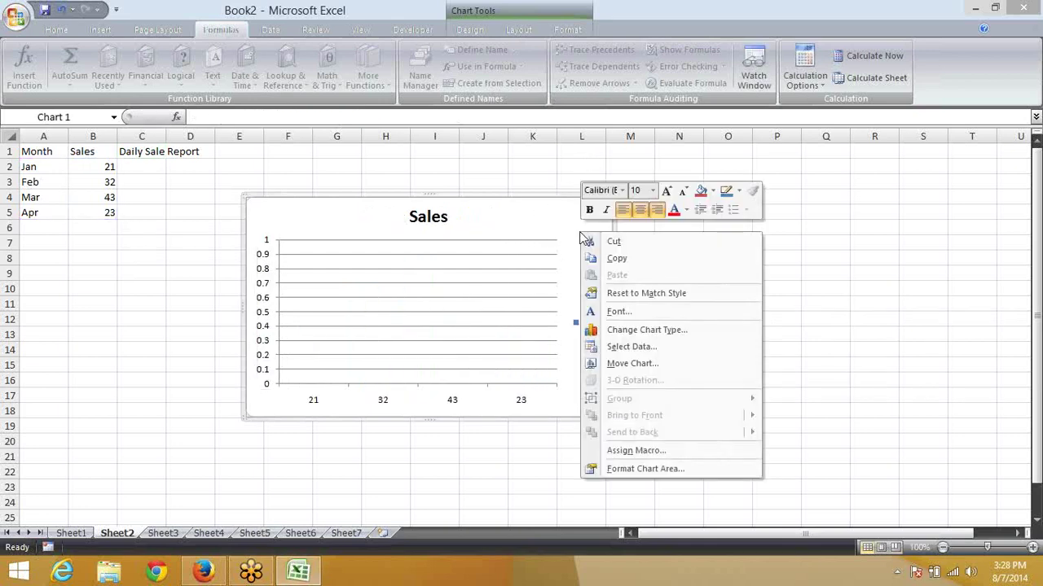
{"action": "left_click", "coordinate": [632, 347]}
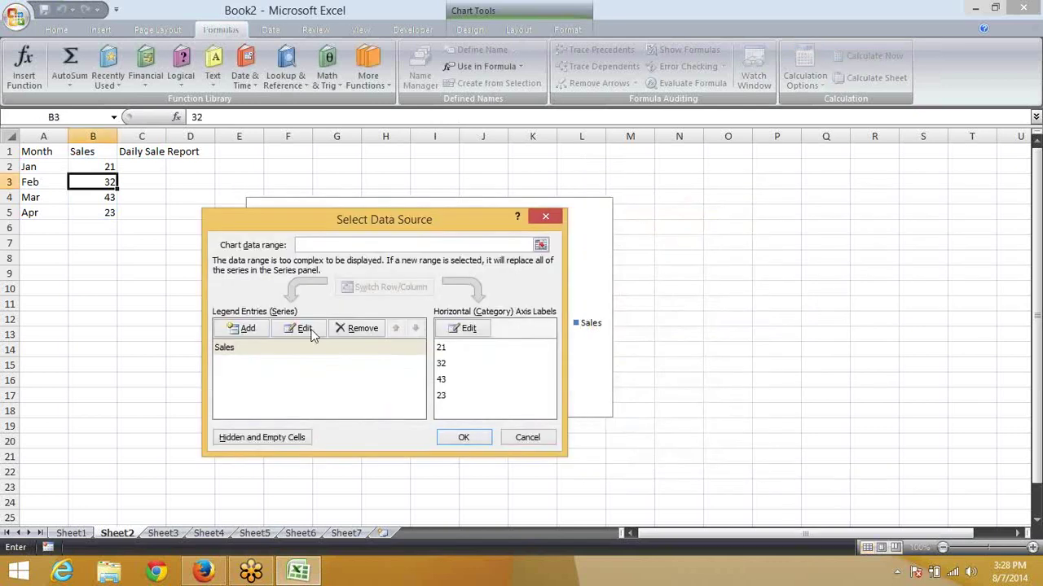
{"action": "left_click", "coordinate": [253, 350]}
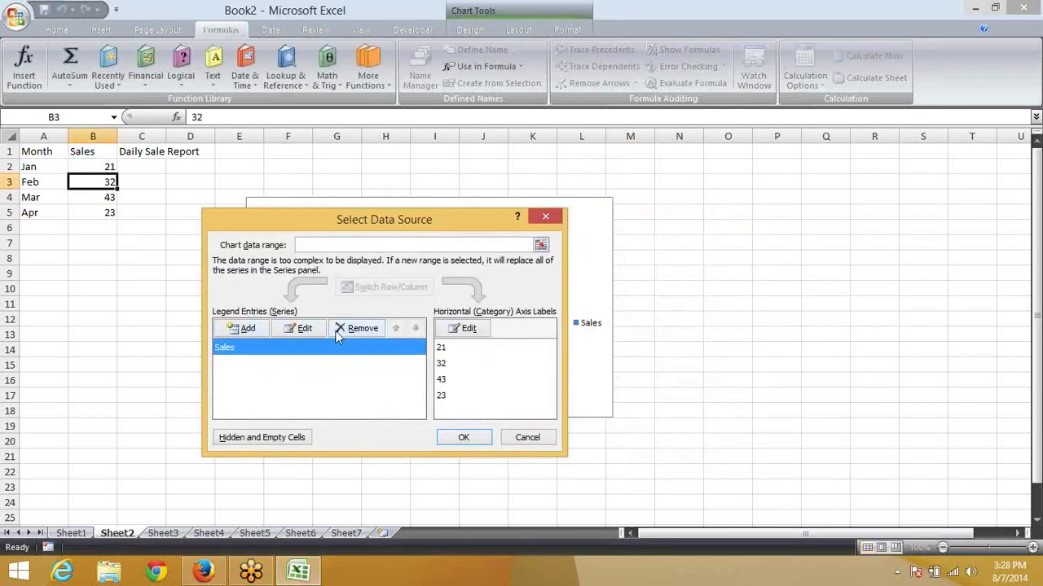
{"action": "left_click", "coordinate": [302, 329]}
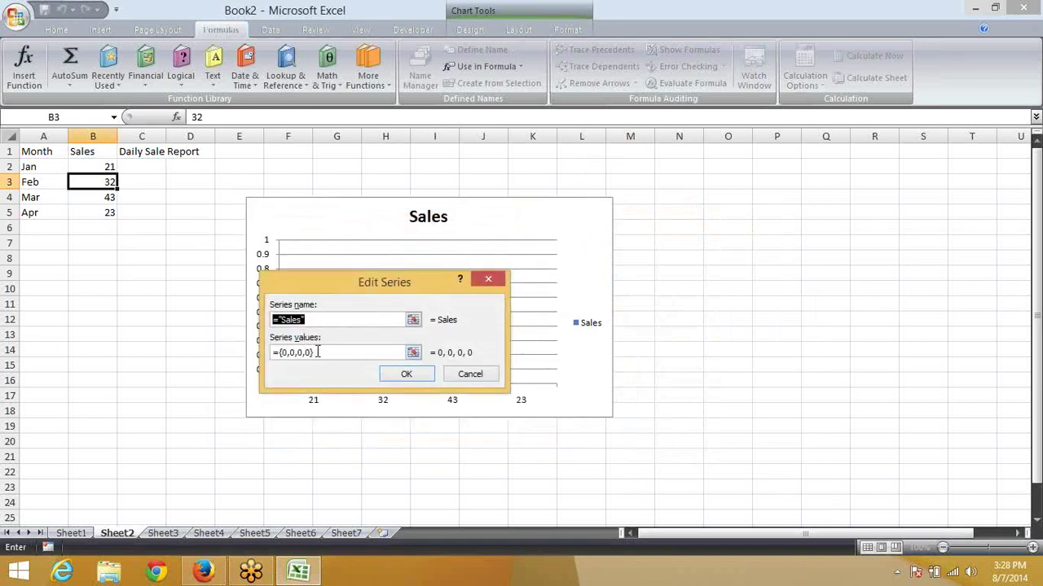
{"action": "left_click", "coordinate": [309, 352]}
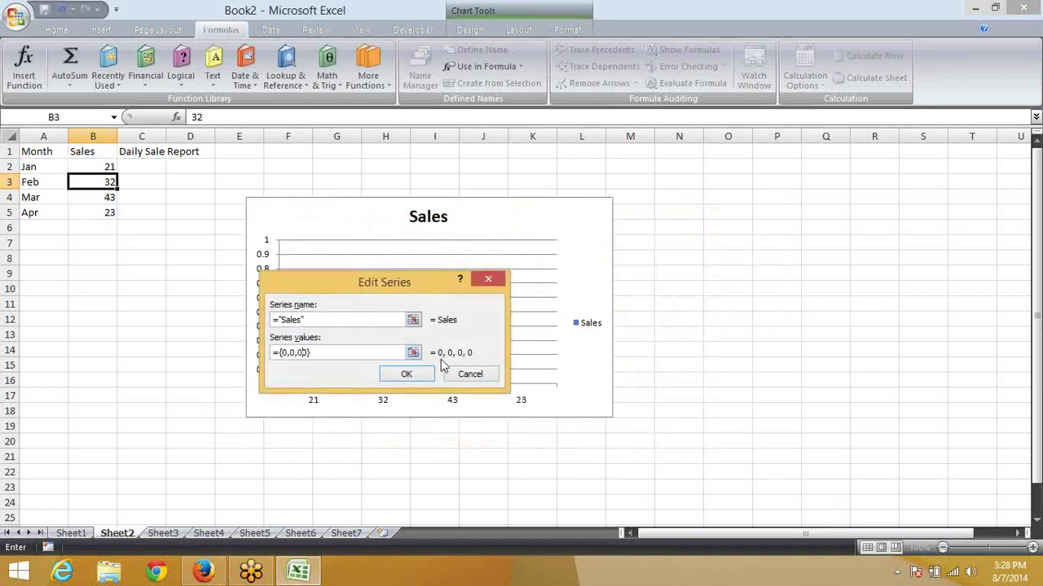
{"action": "key", "text": "BackSpace"}
{"action": "key", "text": "BackSpace"}
{"action": "key", "text": "BackSpace"}
{"action": "key", "text": "BackSpace"}
{"action": "key", "text": "BackSpace"}
{"action": "type", "text": "21"}
{"action": "type", "text": ",32,"}
{"action": "type", "text": "43,"}
{"action": "type", "text": "23"}
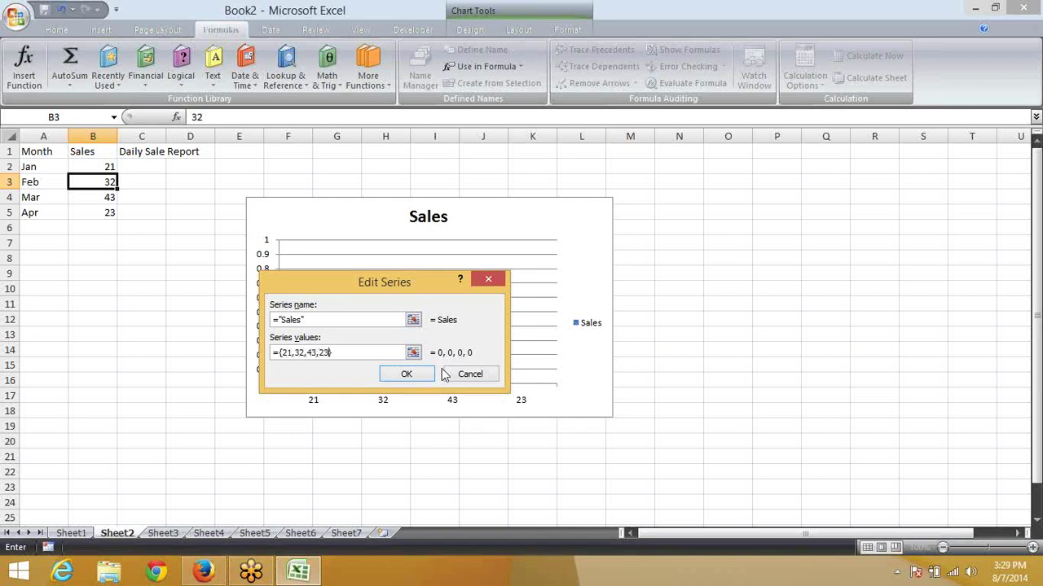
{"action": "left_click", "coordinate": [412, 374]}
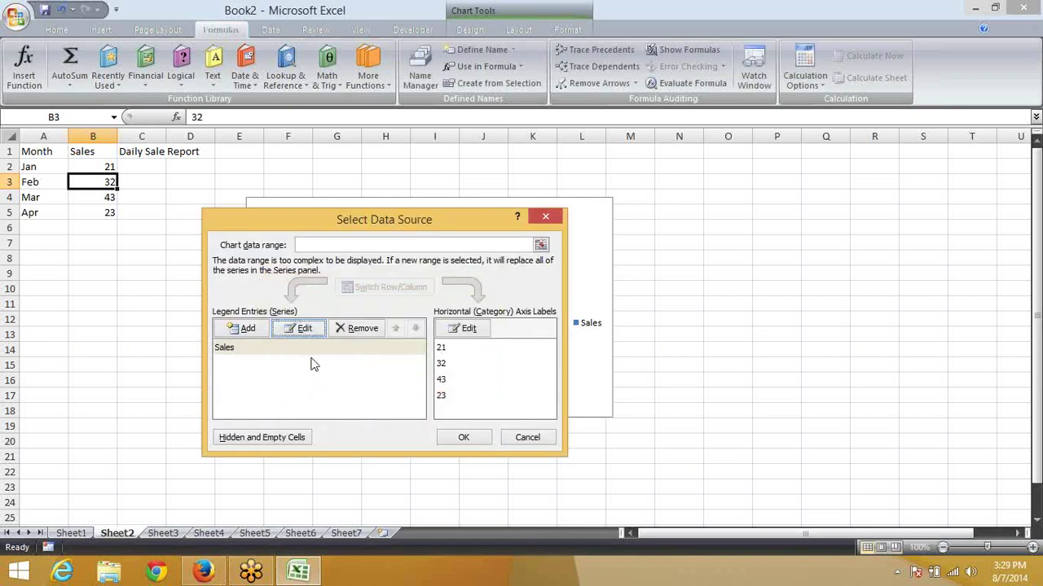
Set the axis labels to the typed constants Jan, Feb, Mar, Apr, then select the bars
{"action": "left_click", "coordinate": [308, 349]}
{"action": "left_click", "coordinate": [480, 330]}
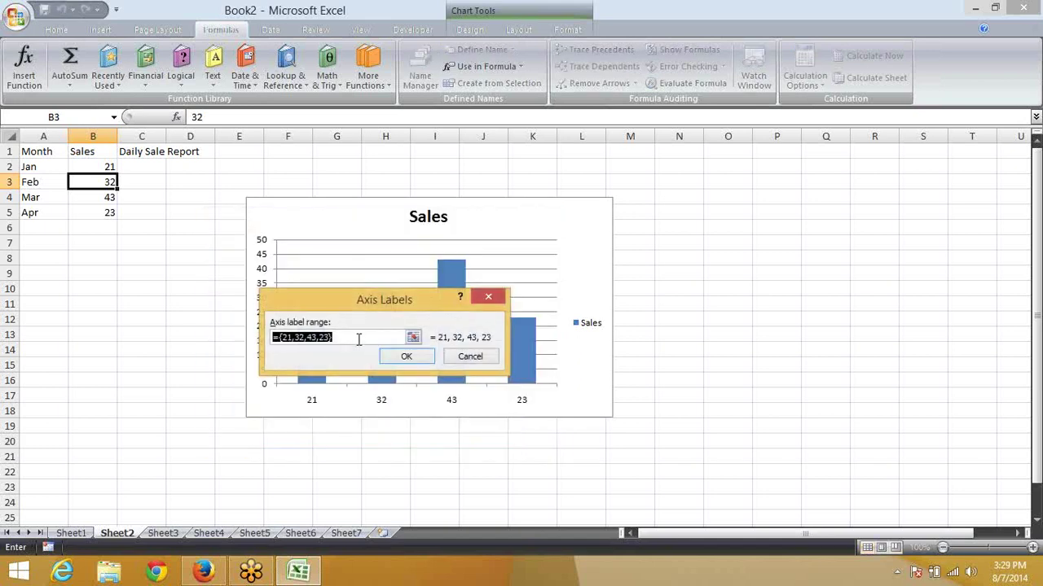
{"action": "type", "text": "={"}
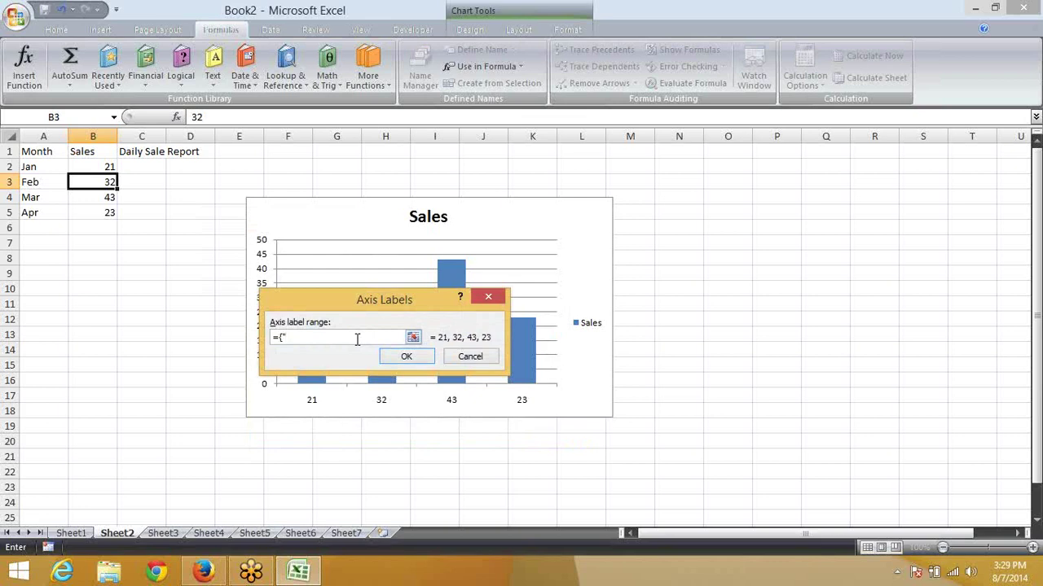
{"action": "type", "text": "Ja"}
{"action": "type", "text": "n\""}
{"action": "type", "text": ",\"Feb\",\""}
{"action": "type", "text": "Mar\",\""}
{"action": "type", "text": "Apr"}
{"action": "left_click", "coordinate": [403, 356]}
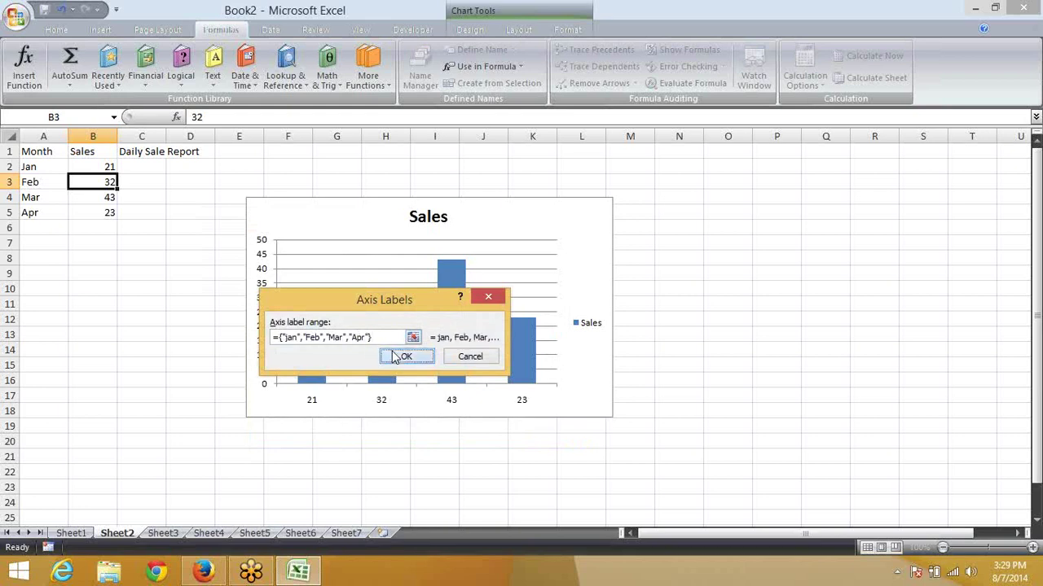
{"action": "left_click", "coordinate": [464, 439]}
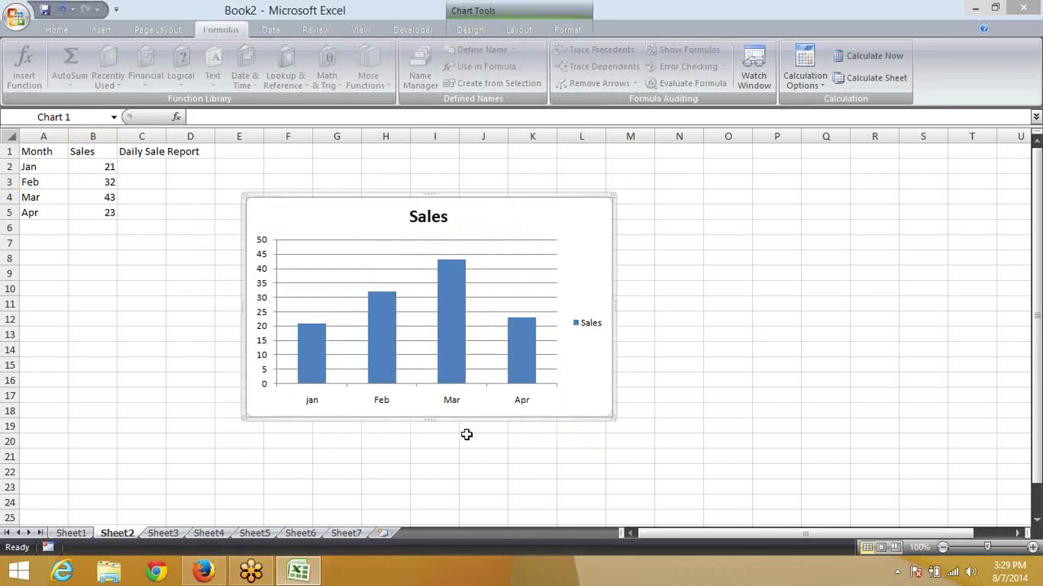
{"action": "left_click", "coordinate": [439, 330]}
Select the Sales bars on Sheet2 to inspect their SERIES formula
{"action": "left_click_drag", "start_coordinate": [128, 227], "coordinate": [23, 151]}
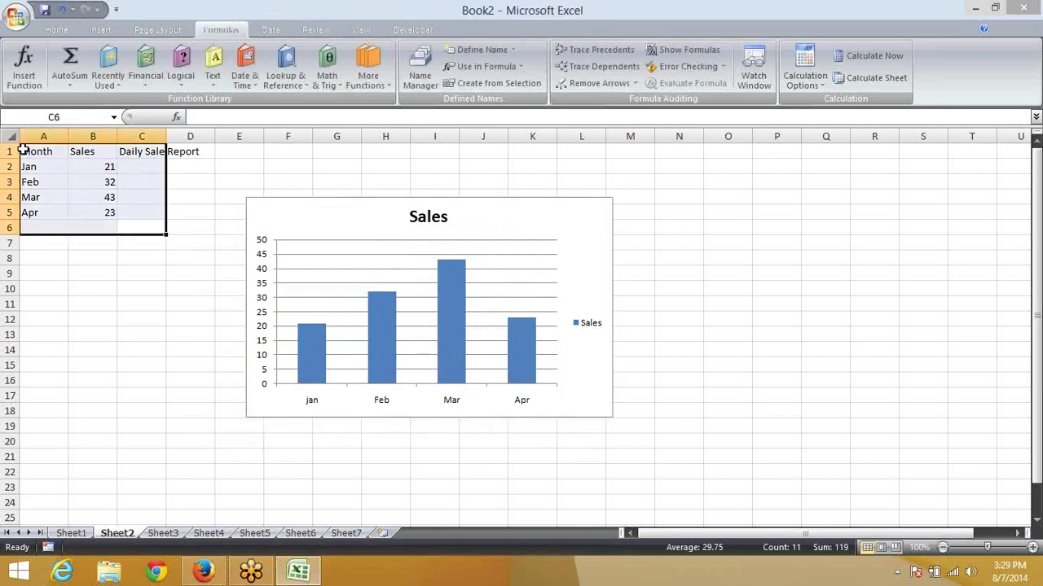
{"action": "left_click", "coordinate": [588, 272]}
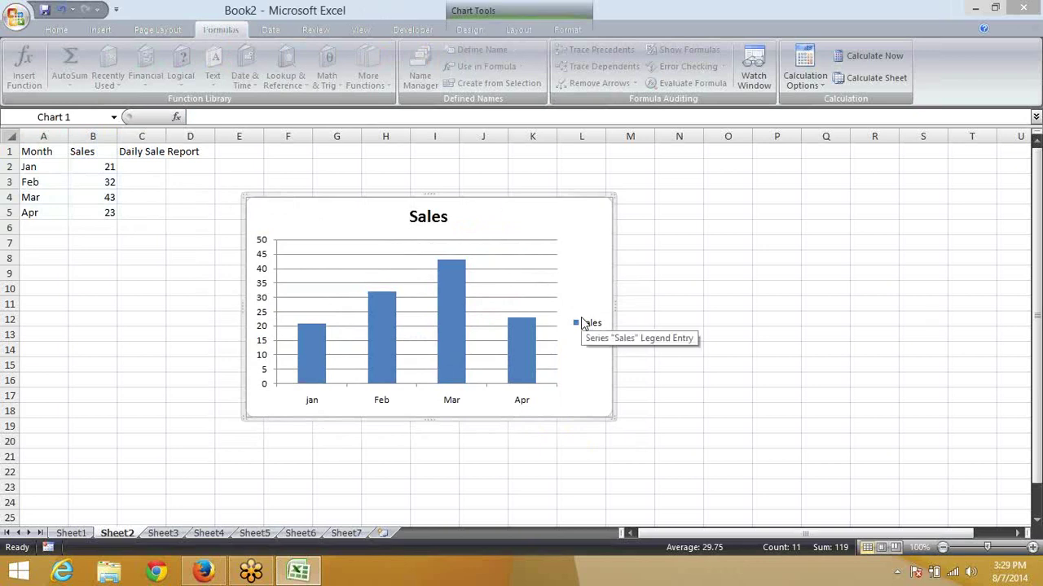
{"action": "left_click", "coordinate": [528, 334]}
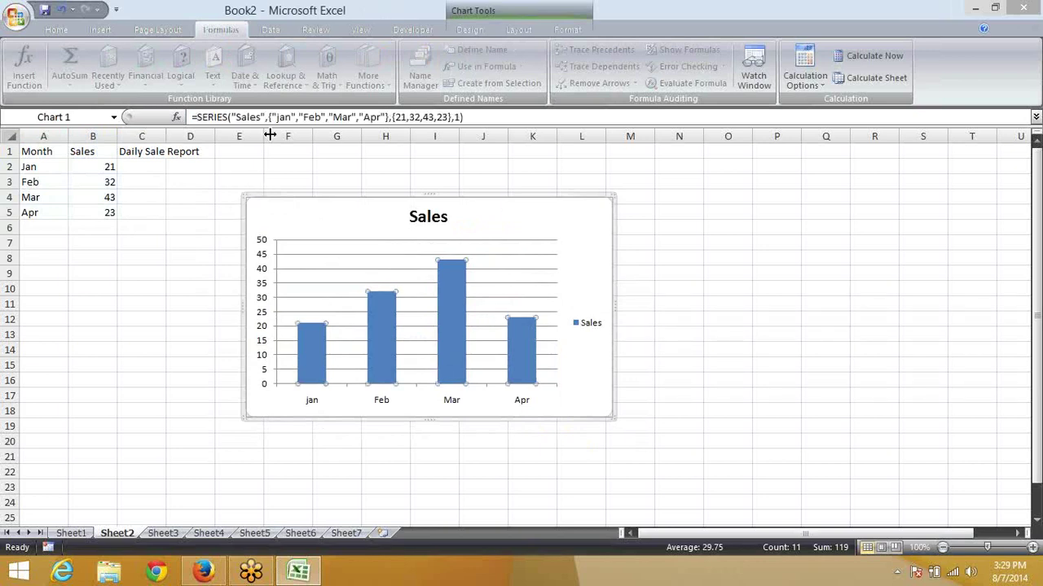
{"action": "left_click", "coordinate": [249, 118]}
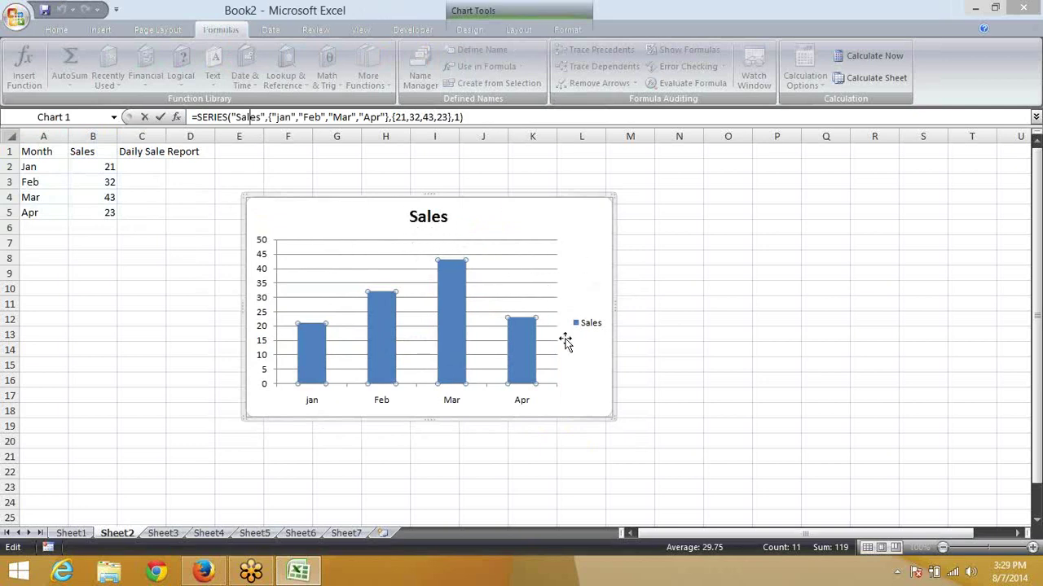
Browse Sheet3 through Sheet6 and back to Sheet2, then go to Sheet1
{"action": "left_click", "coordinate": [167, 533]}
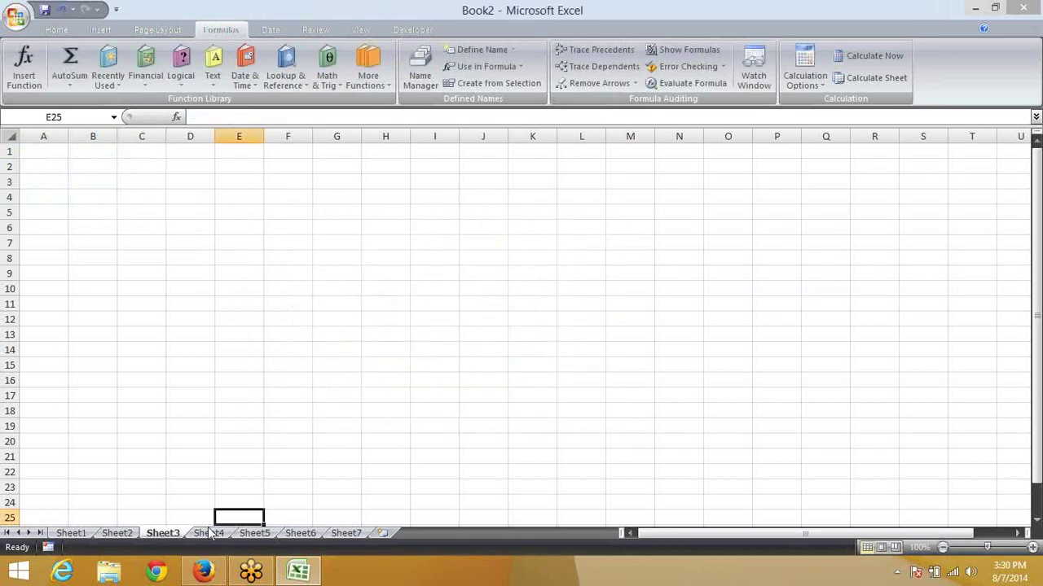
{"action": "left_click", "coordinate": [222, 533]}
{"action": "left_click", "coordinate": [254, 532]}
{"action": "left_click", "coordinate": [305, 532]}
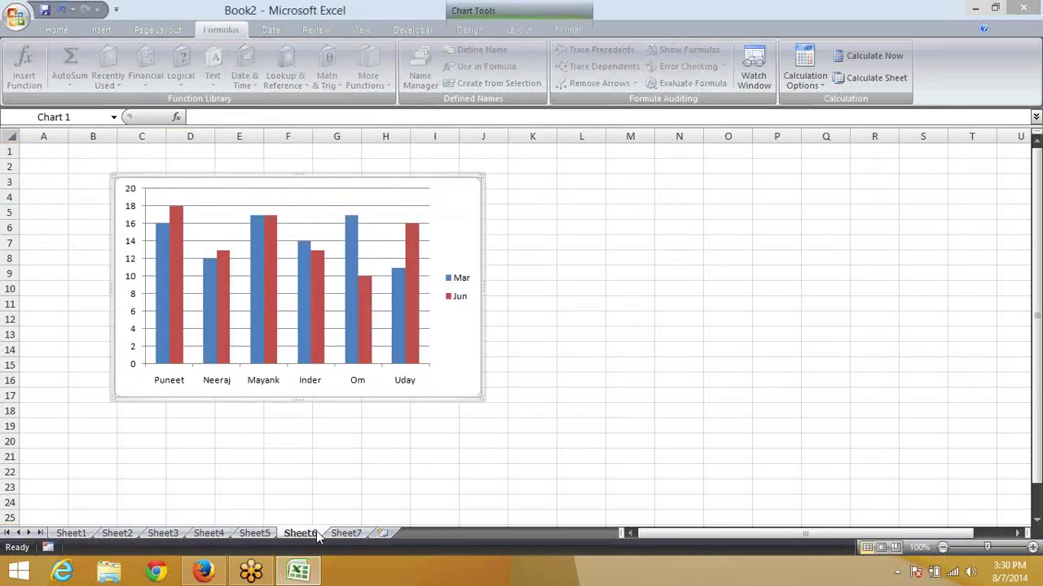
{"action": "left_click", "coordinate": [243, 534]}
{"action": "left_click", "coordinate": [199, 534]}
{"action": "left_click", "coordinate": [173, 535]}
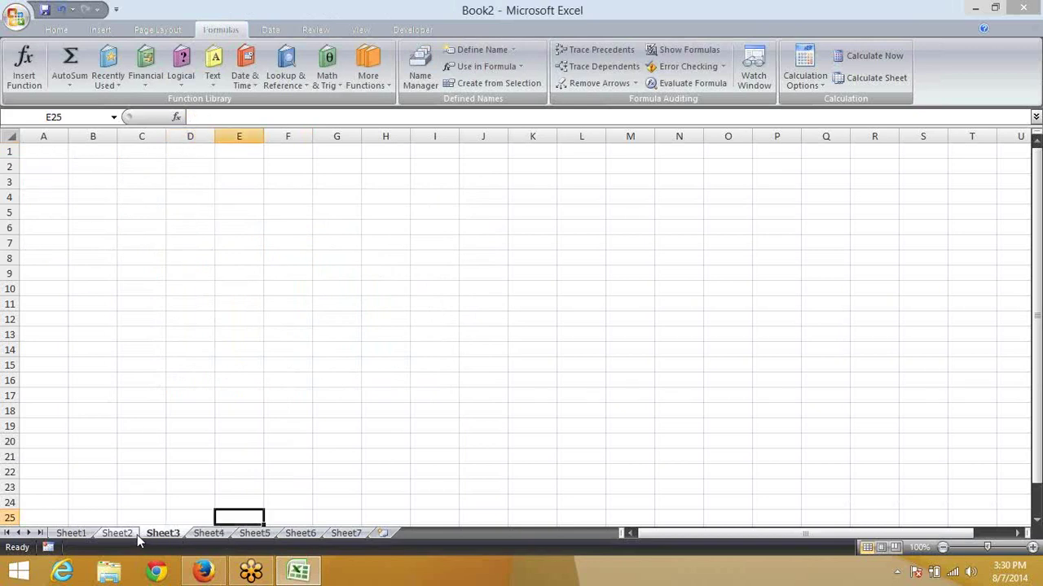
{"action": "left_click", "coordinate": [137, 534]}
{"action": "left_click", "coordinate": [310, 205]}
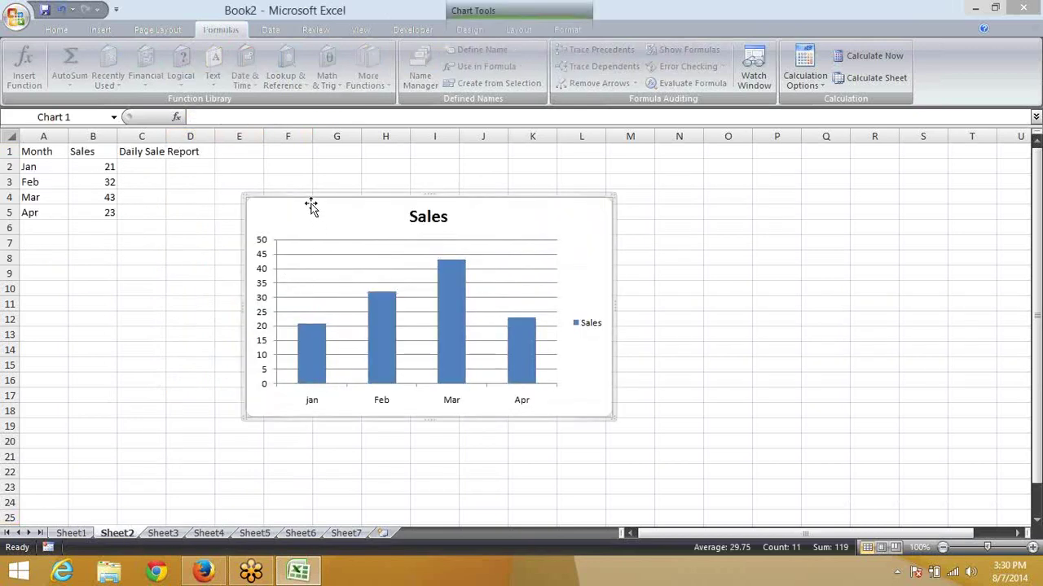
{"action": "left_click", "coordinate": [376, 322]}
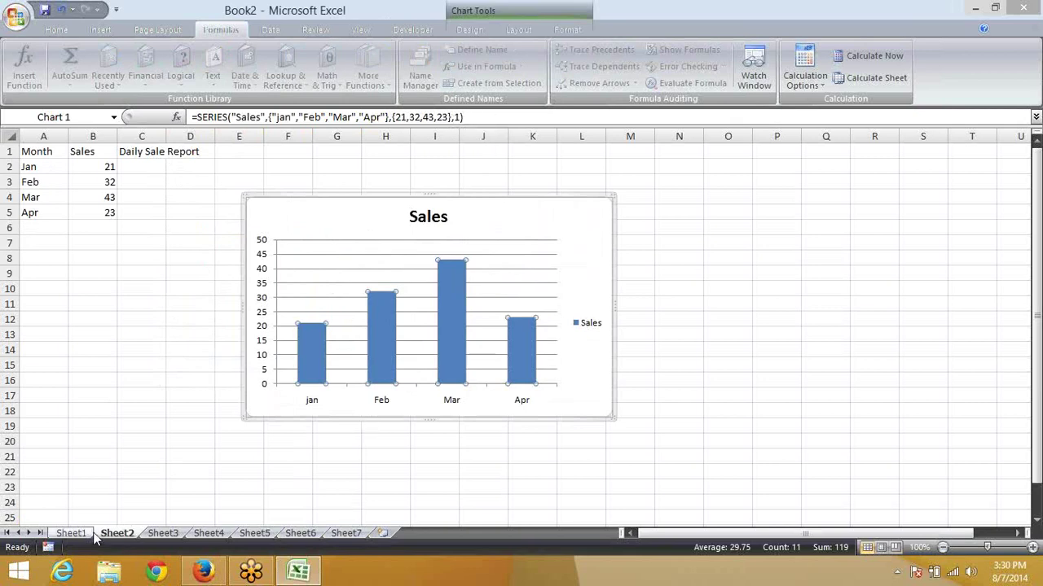
{"action": "left_click", "coordinate": [70, 534]}
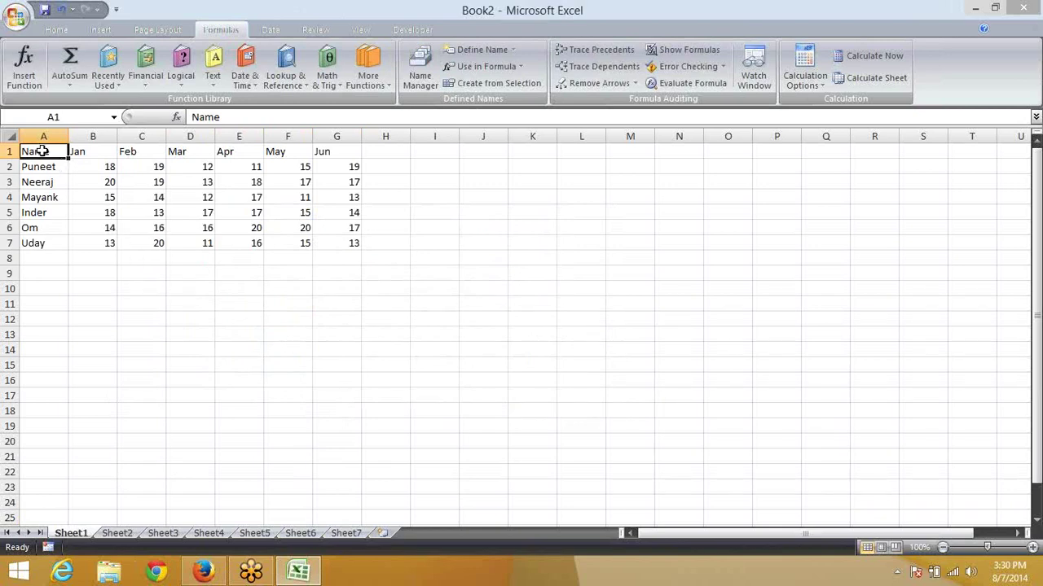
Add a new worksheet with the headings Month and Sales in A1:B1
{"action": "left_click", "coordinate": [383, 534]}
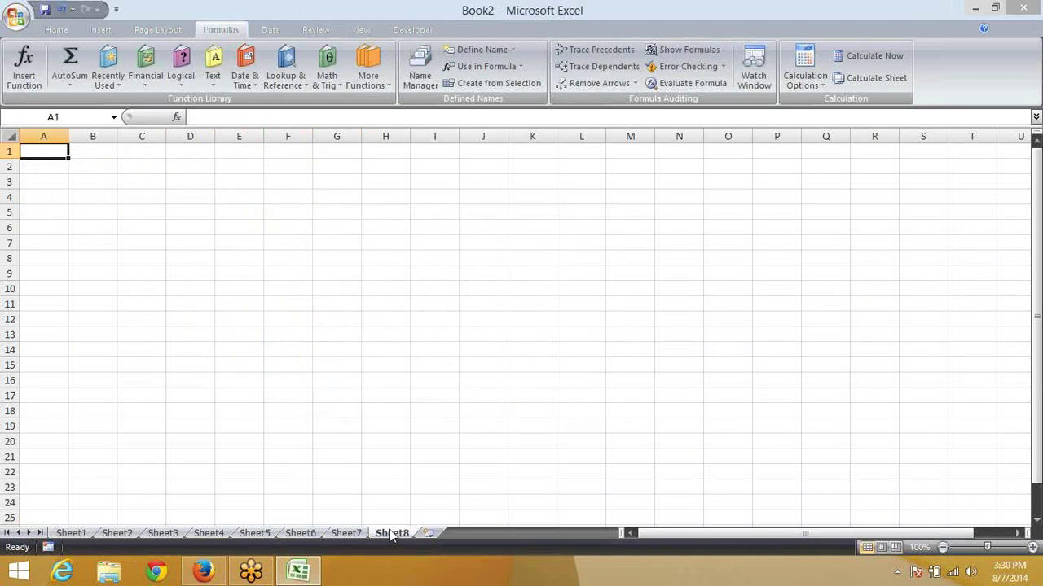
{"action": "type", "text": "Mon"}
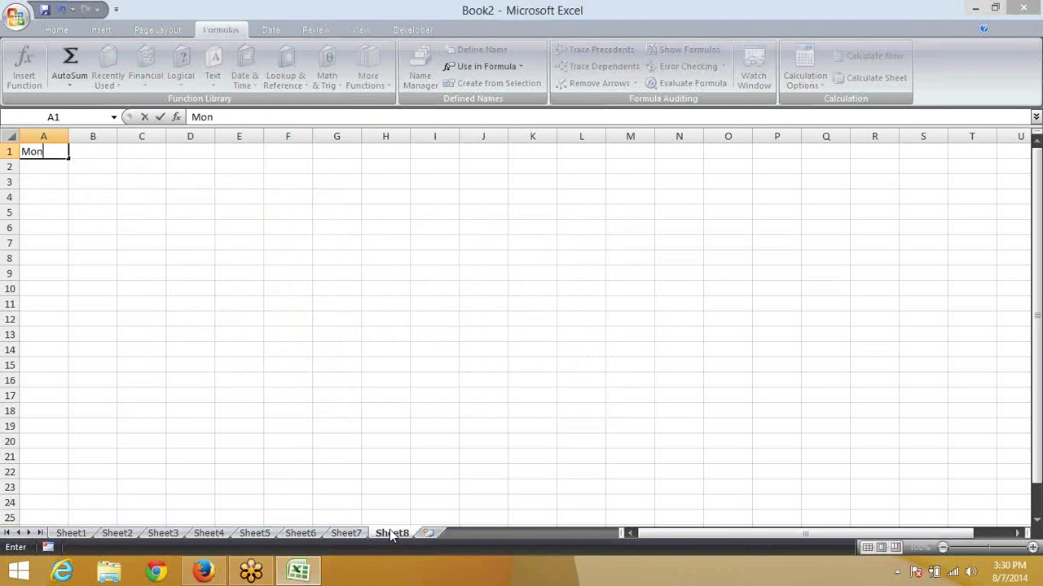
{"action": "type", "text": "th"}
{"action": "key", "text": "Tab"}
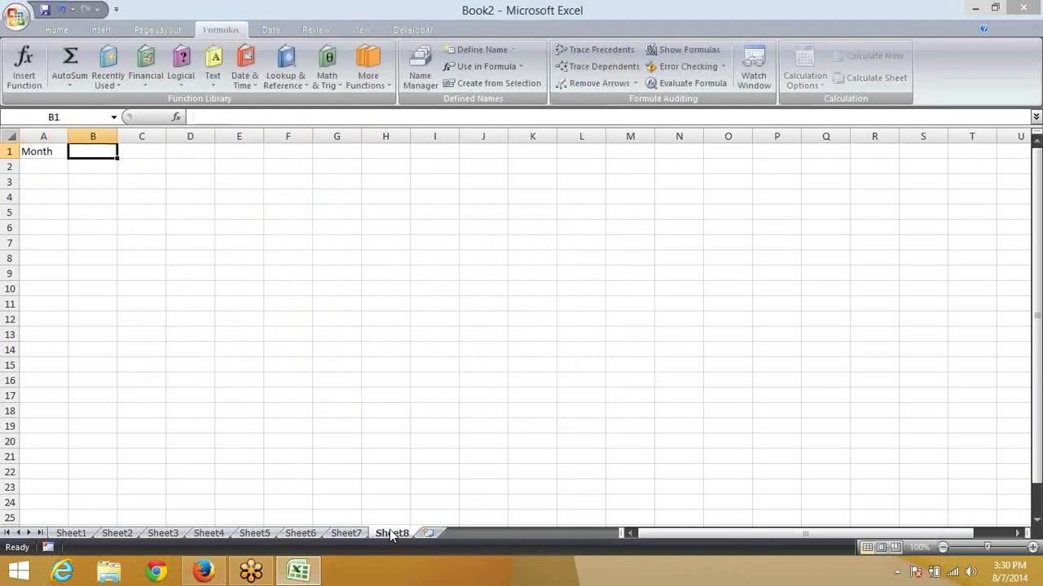
{"action": "type", "text": "Sales"}
{"action": "key", "text": "Return"}
{"action": "key", "text": "Left"}
Fill the months Jan through Jul down column A, removing the extra Aug
{"action": "type", "text": "J"}
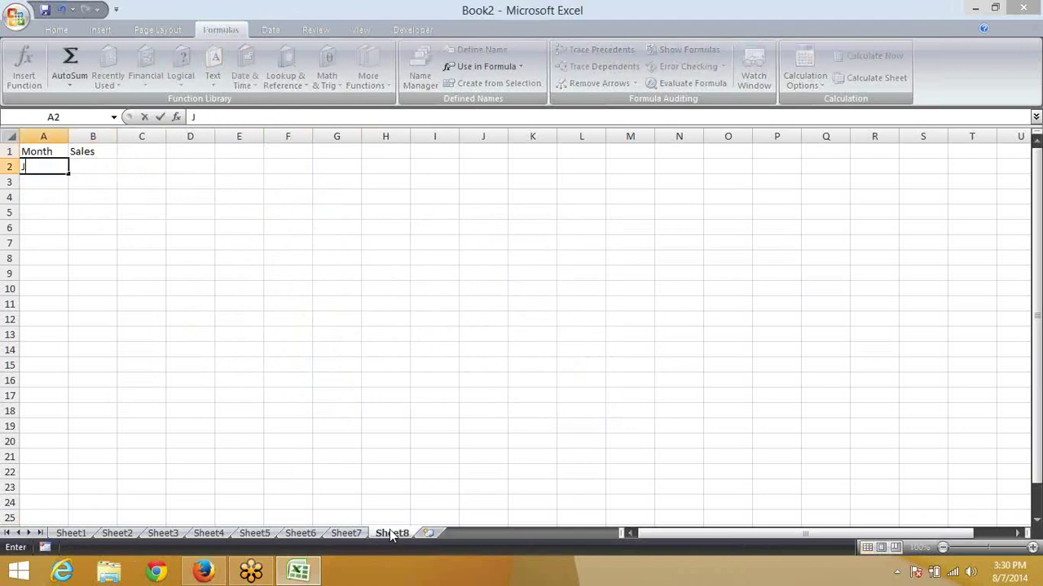
{"action": "type", "text": "an"}
{"action": "left_click", "coordinate": [43, 136]}
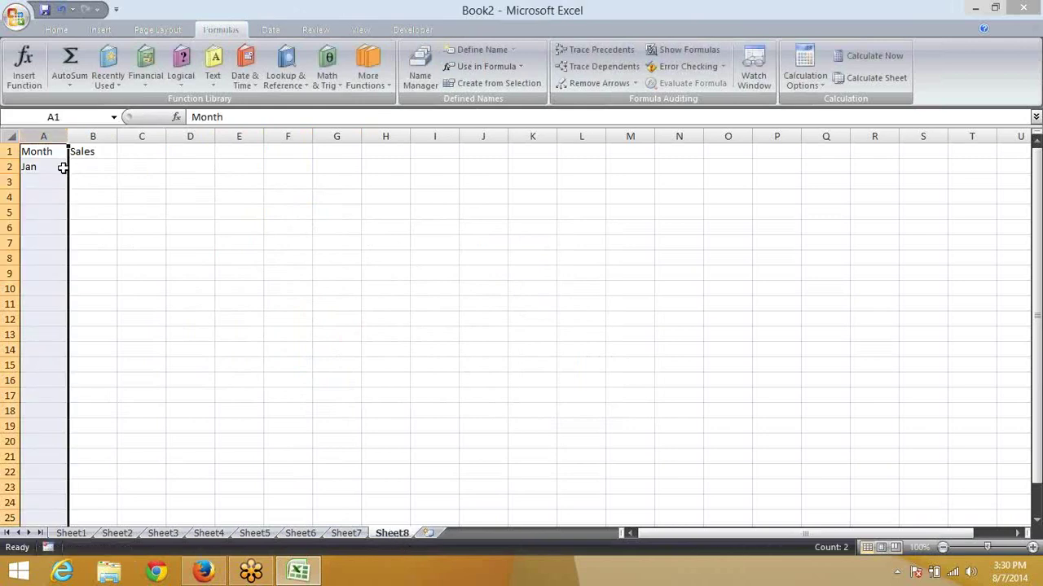
{"action": "left_click", "coordinate": [44, 167]}
{"action": "left_click_drag", "start_coordinate": [69, 173], "coordinate": [69, 261]}
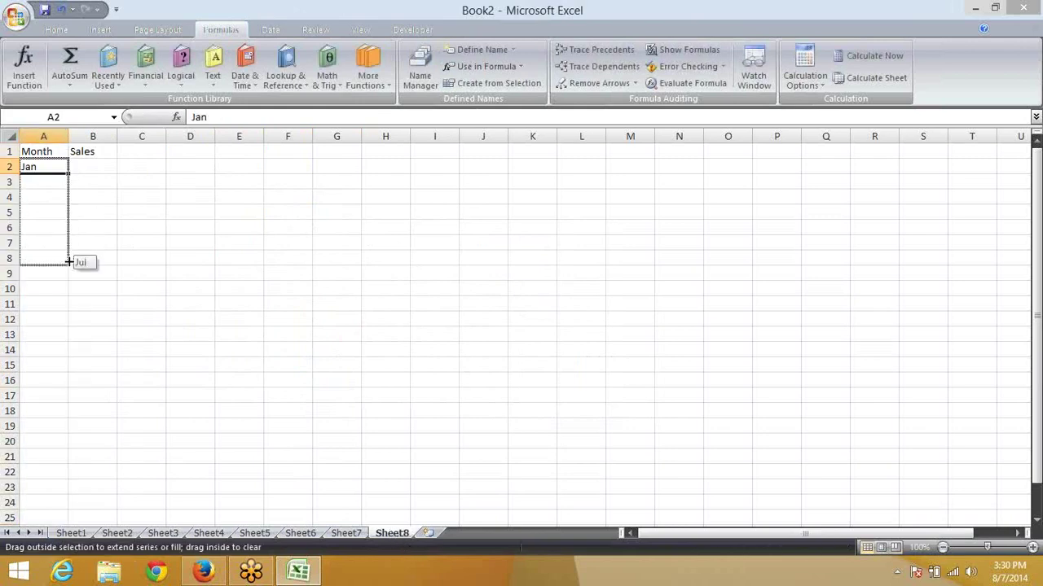
{"action": "left_click_drag", "start_coordinate": [70, 261], "coordinate": [69, 280]}
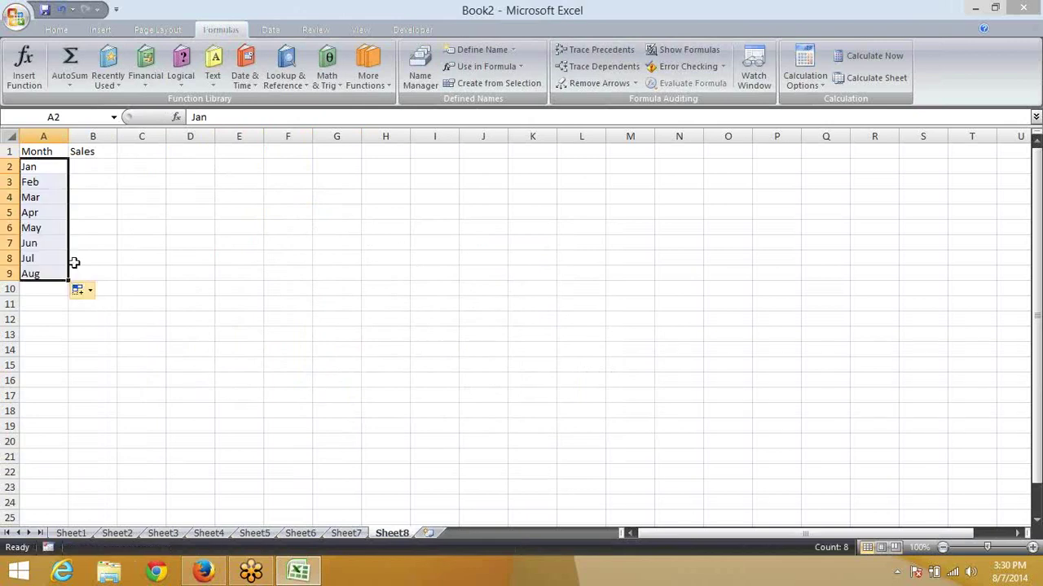
{"action": "left_click", "coordinate": [42, 272]}
{"action": "key", "text": "Delete"}
Enter sales 32, 43, 53, 43, 32, 43, 23 in B2:B8 and select A1:B8
{"action": "key", "text": "Right"}
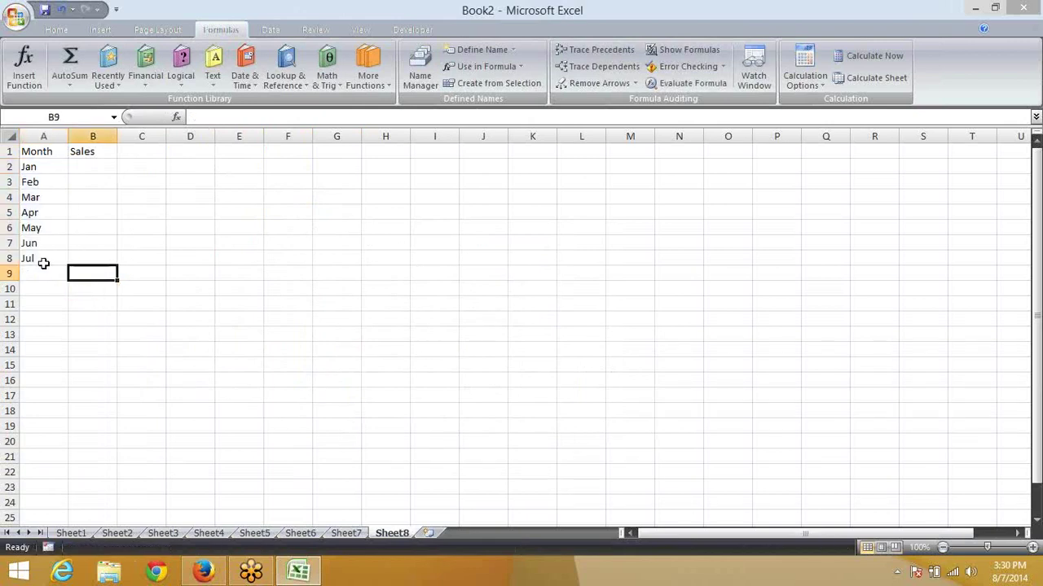
{"action": "key", "text": "ctrl+Up"}
{"action": "key", "text": "Down"}
{"action": "type", "text": "32"}
{"action": "key", "text": "Return"}
{"action": "type", "text": "43"}
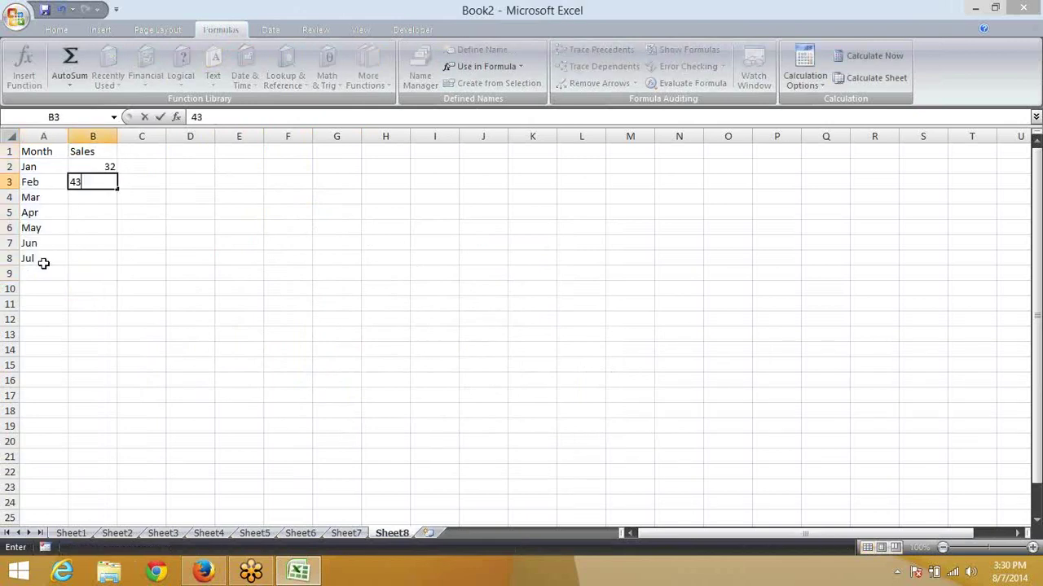
{"action": "key", "text": "Return"}
{"action": "type", "text": "53"}
{"action": "key", "text": "Return"}
{"action": "type", "text": "43"}
{"action": "key", "text": "Return"}
{"action": "type", "text": "32"}
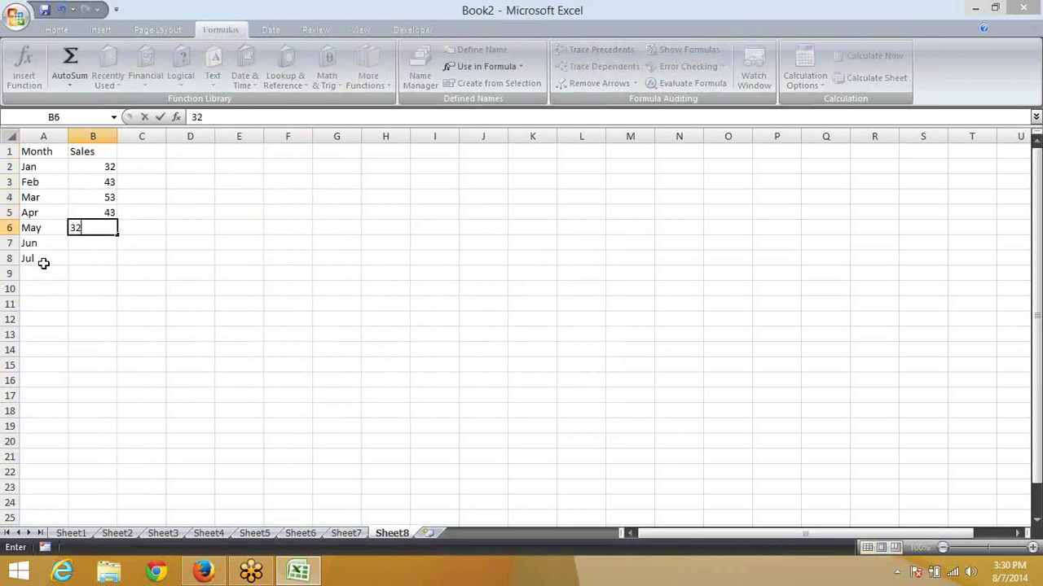
{"action": "key", "text": "Return"}
{"action": "type", "text": "43"}
{"action": "key", "text": "Return"}
{"action": "type", "text": "23"}
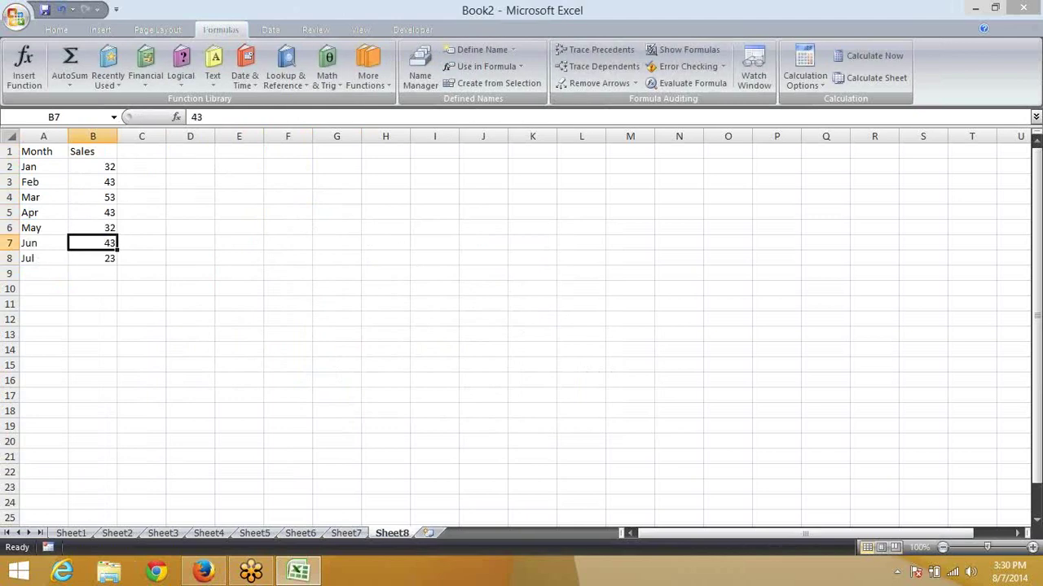
{"action": "left_click_drag", "start_coordinate": [26, 150], "coordinate": [88, 259]}
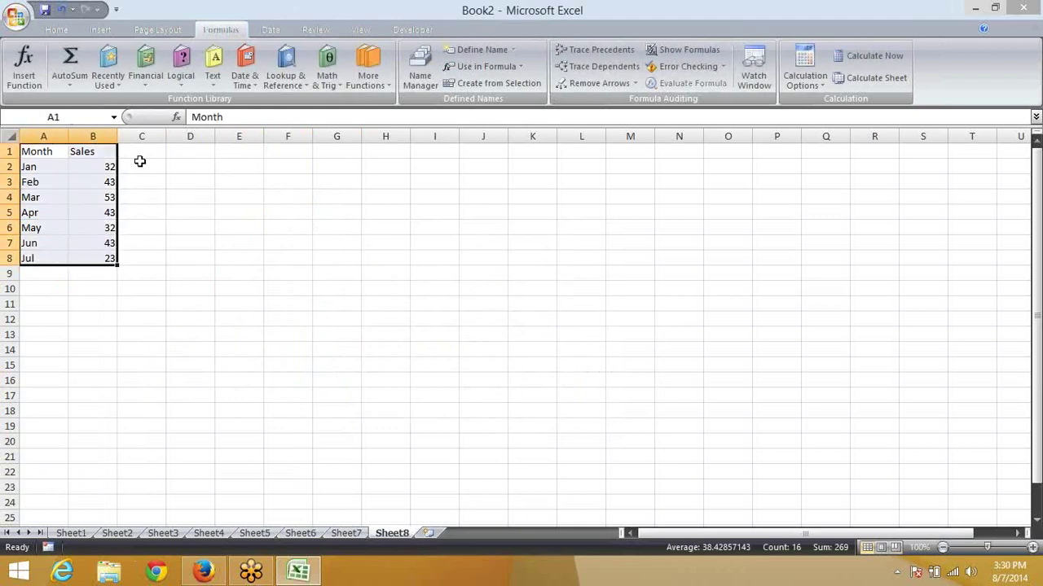
Insert a 2-D clustered column chart of the table and move it beside the data
{"action": "left_click", "coordinate": [100, 30]}
{"action": "left_click", "coordinate": [248, 65]}
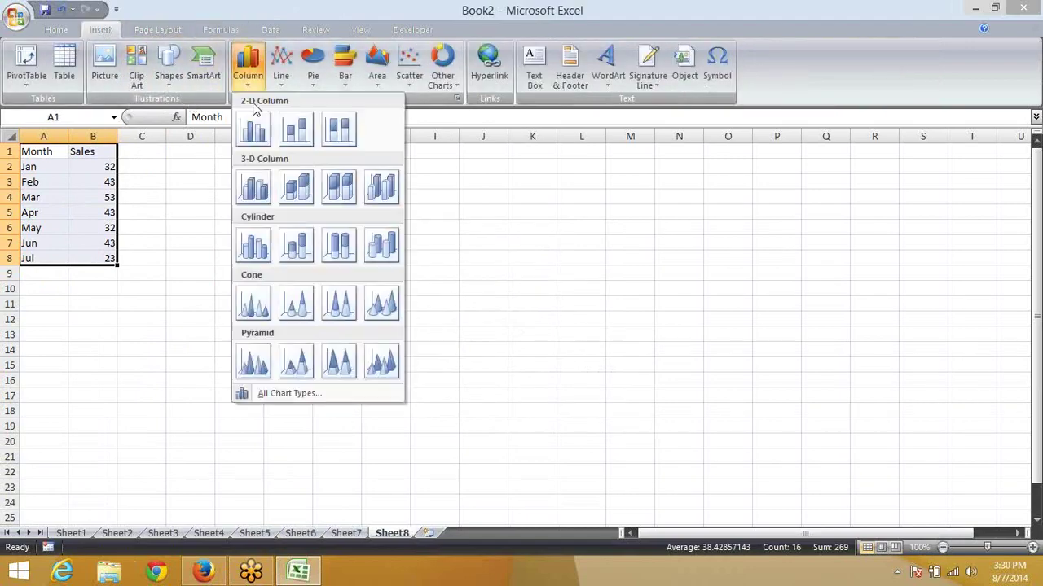
{"action": "left_click", "coordinate": [252, 128]}
{"action": "left_click_drag", "start_coordinate": [423, 251], "coordinate": [338, 168]}
Add an Aug row with sales 32 and extend the chart's data range to include it
{"action": "left_click", "coordinate": [49, 274]}
{"action": "type", "text": "A"}
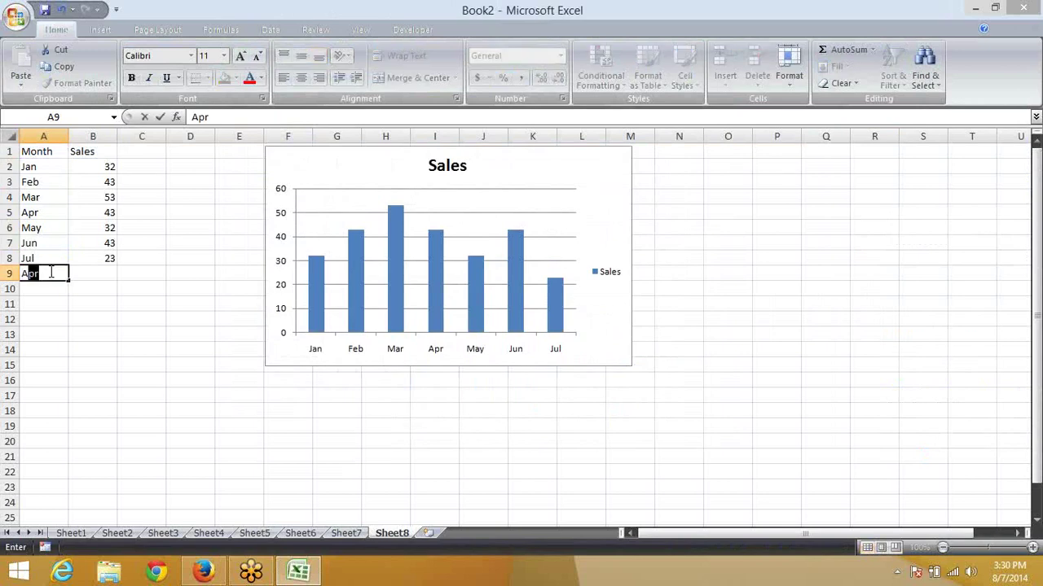
{"action": "type", "text": "ug"}
{"action": "key", "text": "Tab"}
{"action": "type", "text": "32"}
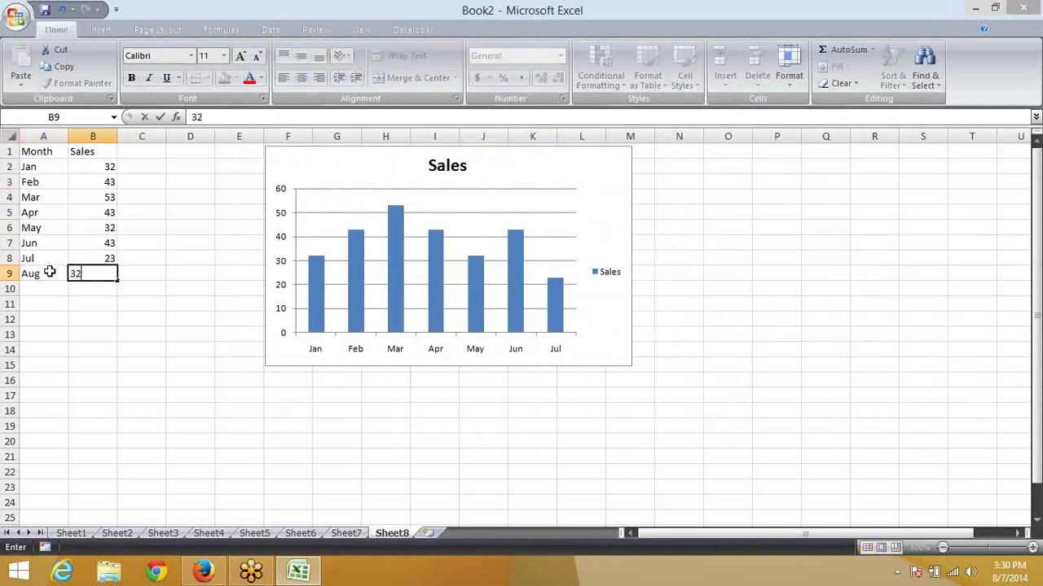
{"action": "key", "text": "Tab"}
{"action": "left_click", "coordinate": [282, 340]}
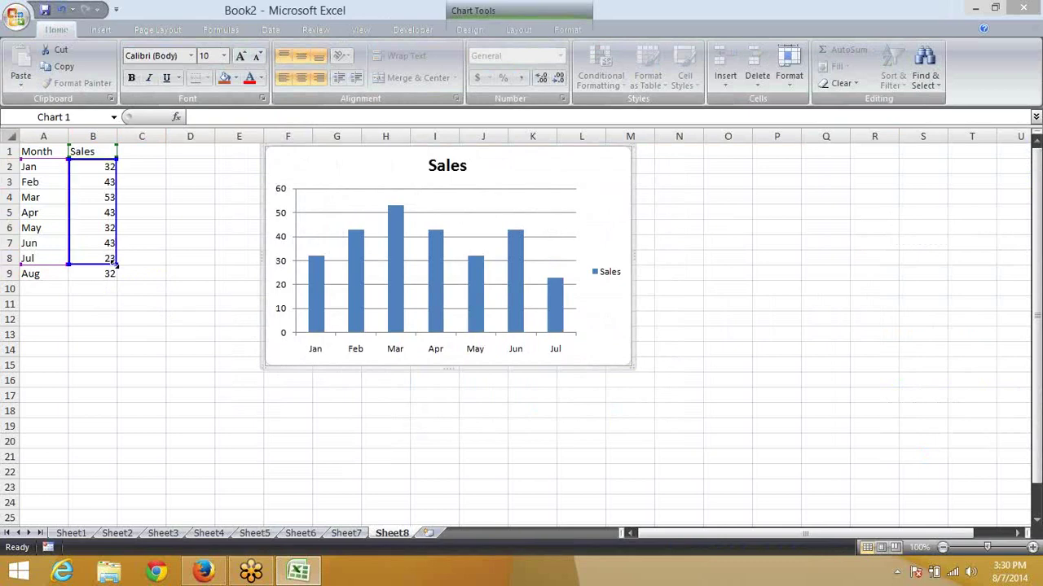
{"action": "left_click_drag", "start_coordinate": [117, 265], "coordinate": [122, 278]}
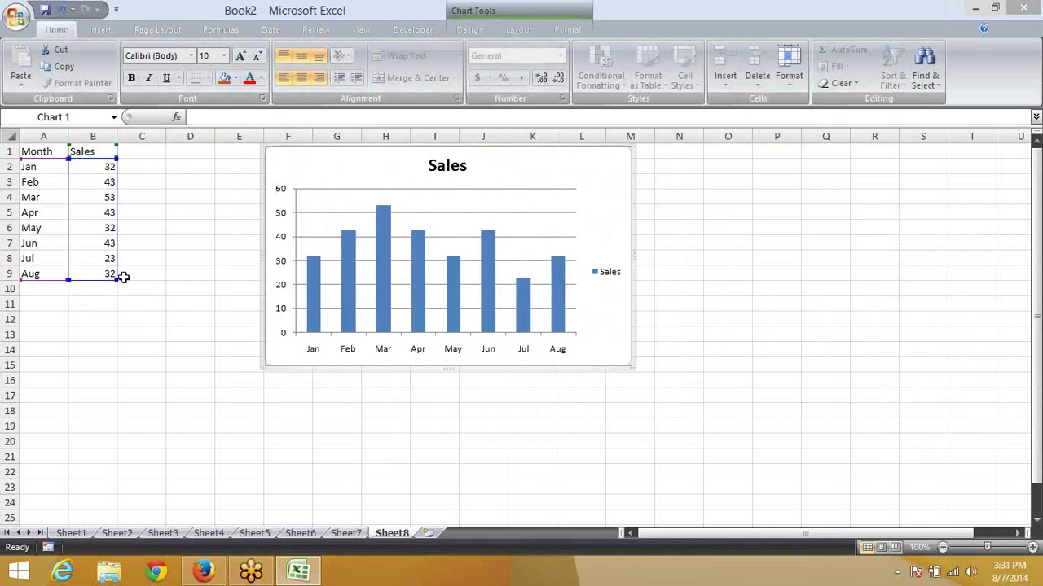
{"action": "left_click_drag", "start_coordinate": [122, 278], "coordinate": [109, 342]}
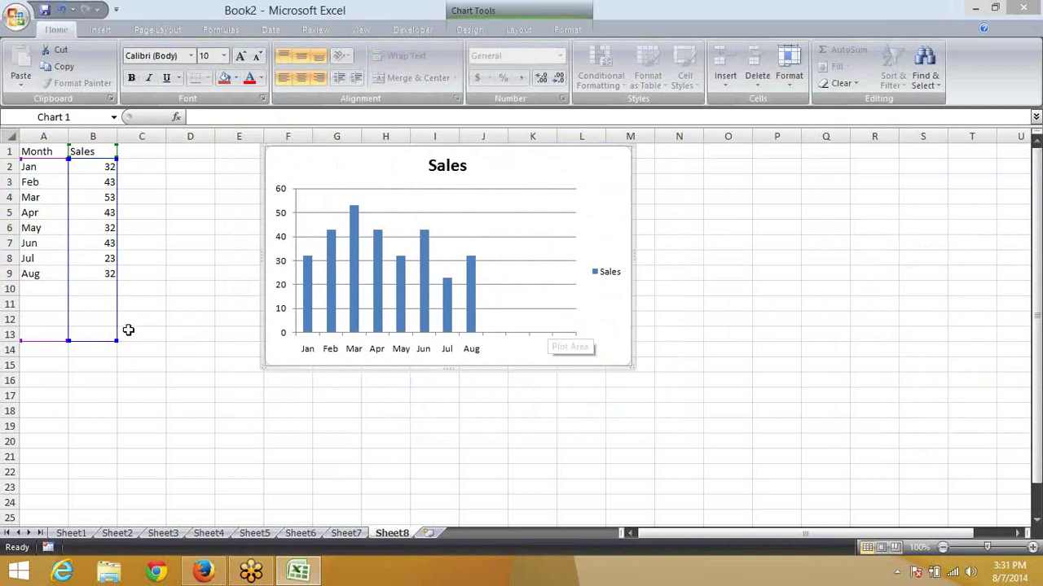
{"action": "left_click_drag", "start_coordinate": [70, 340], "coordinate": [121, 279]}
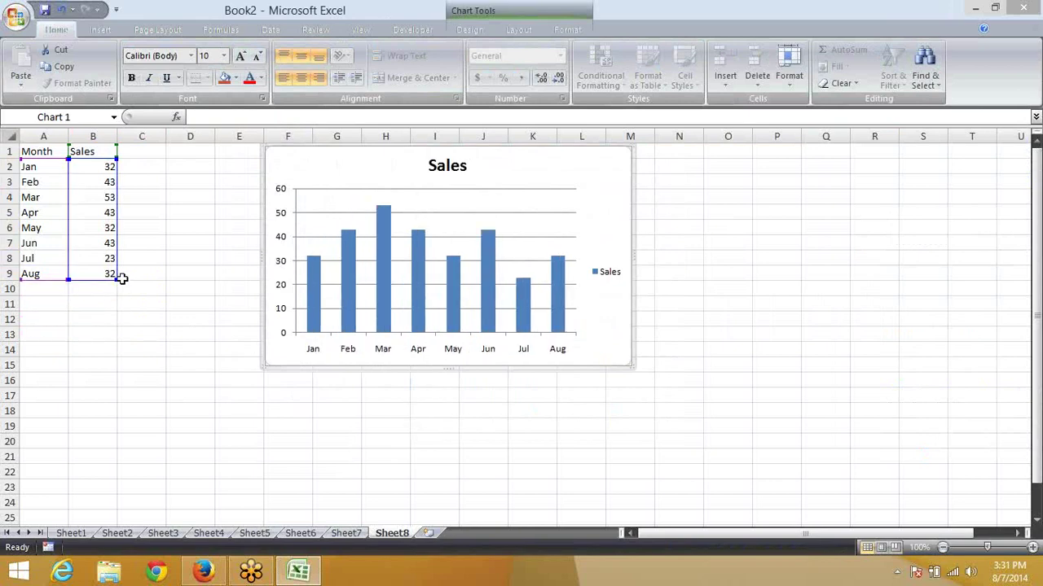
Move the chart further right and begin an OFFSET formula in C11
{"action": "left_click", "coordinate": [147, 186]}
{"action": "left_click", "coordinate": [287, 136]}
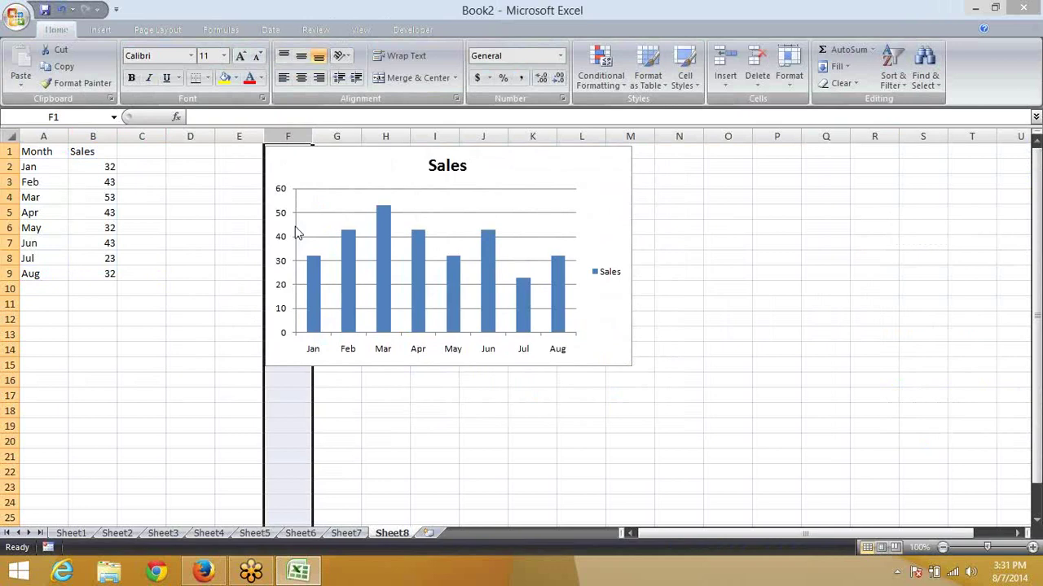
{"action": "left_click_drag", "start_coordinate": [410, 184], "coordinate": [496, 181]}
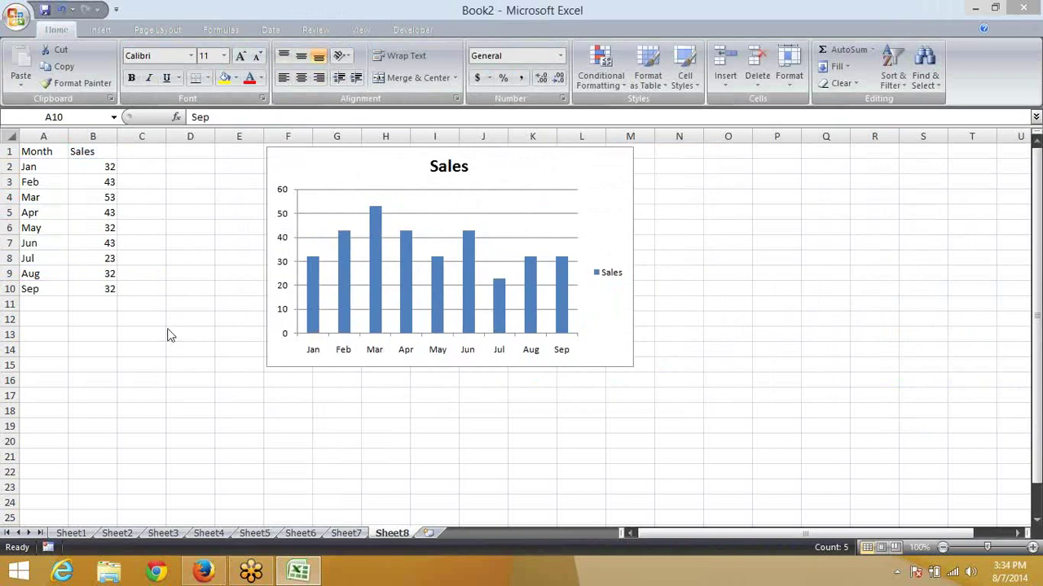
{"action": "left_click", "coordinate": [151, 309]}
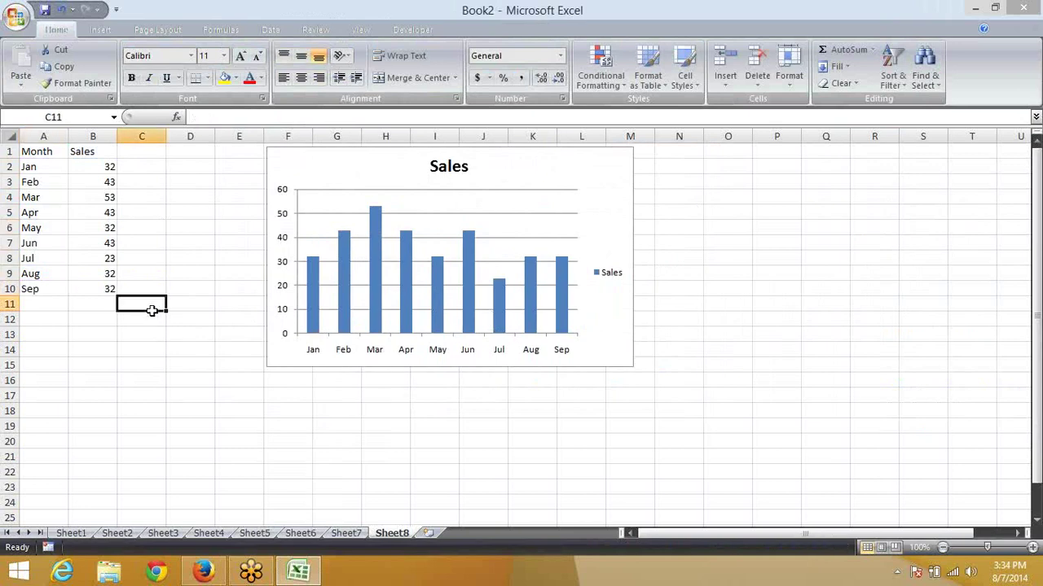
{"action": "type", "text": "=o"}
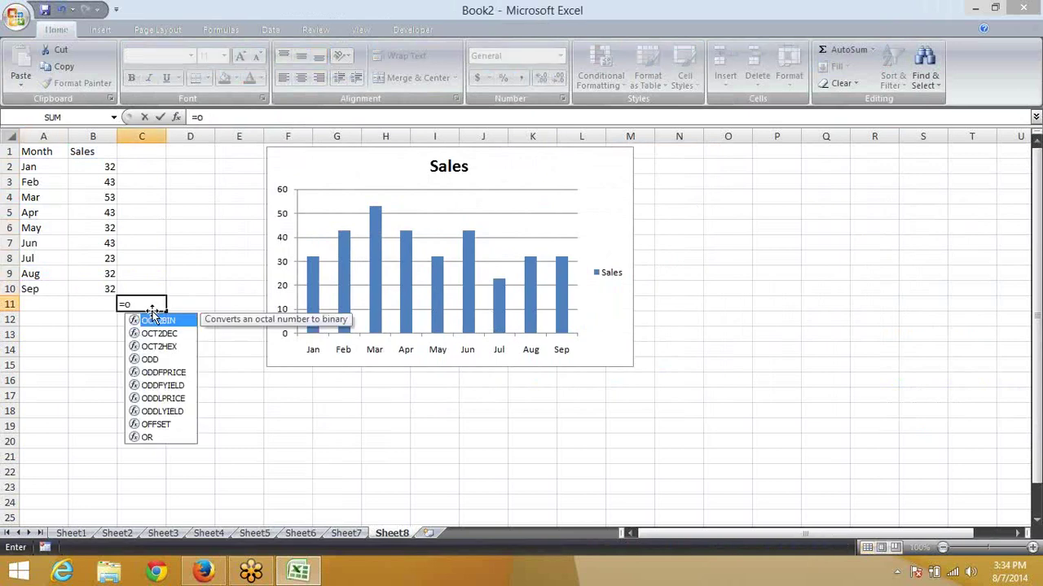
{"action": "type", "text": "f"}
Build a basic OFFSET formula in C11 from A1 with offsets 1 row, 0 columns
{"action": "double_click", "coordinate": [152, 318]}
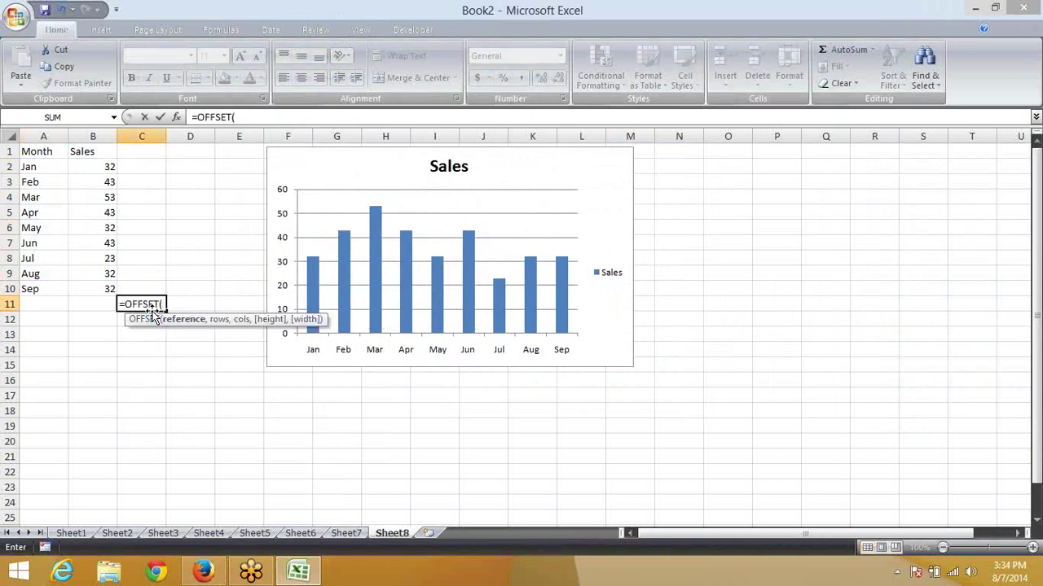
{"action": "left_click", "coordinate": [34, 152]}
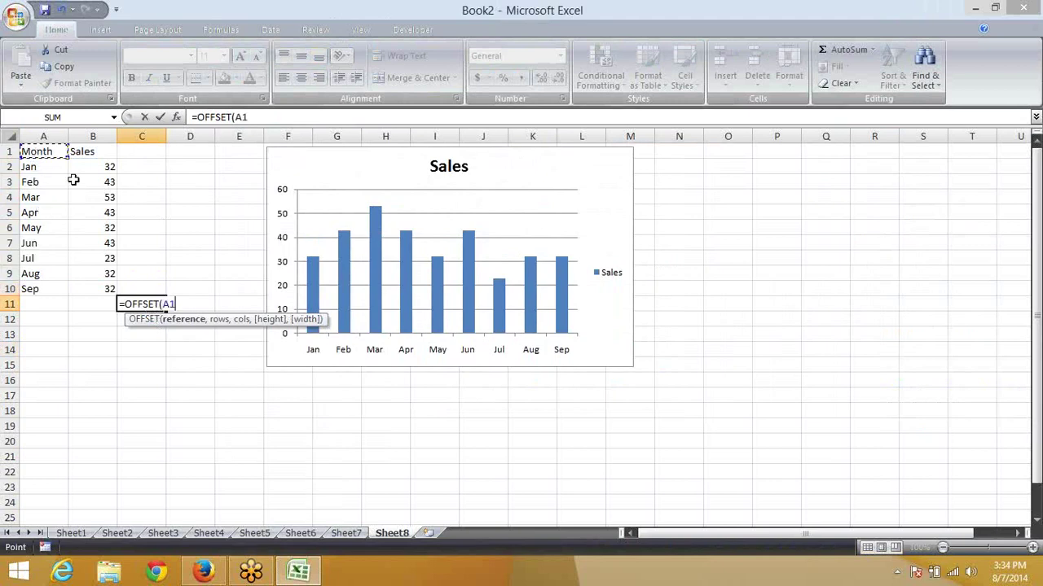
{"action": "type", "text": ","}
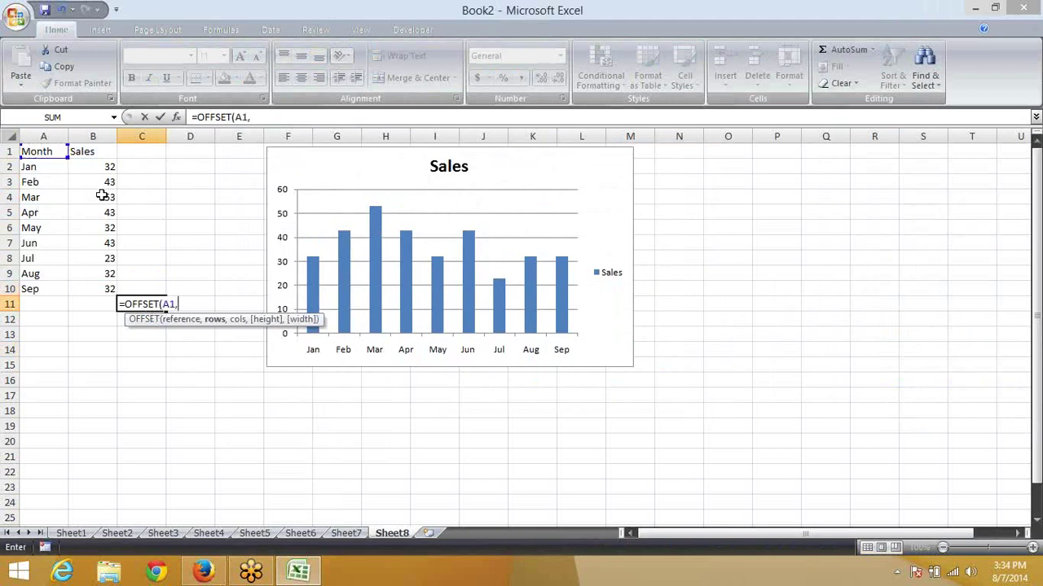
{"action": "type", "text": "1,"}
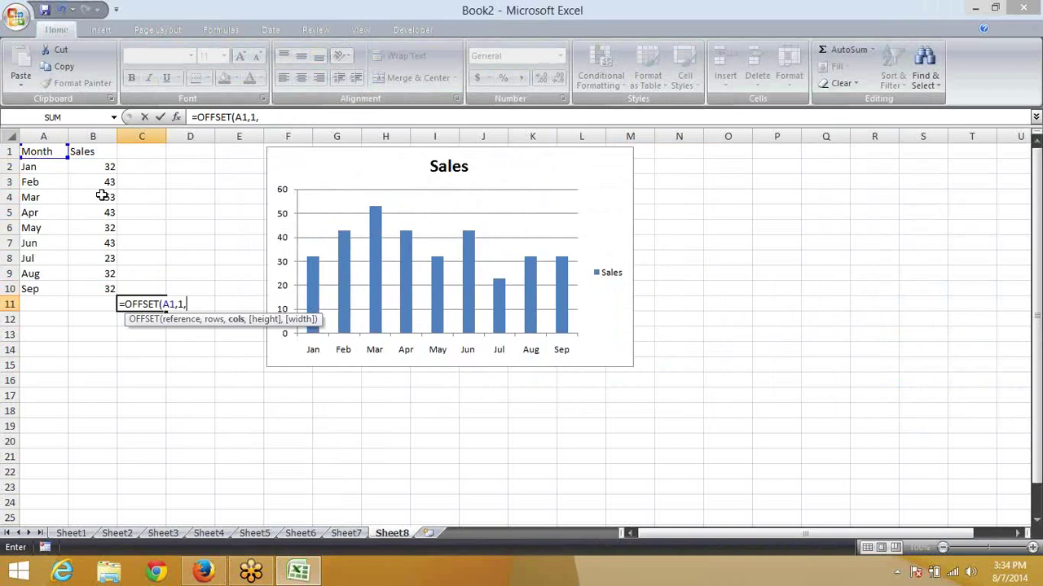
{"action": "type", "text": "0"}
{"action": "key", "text": "Return"}
{"action": "key", "text": "Up"}
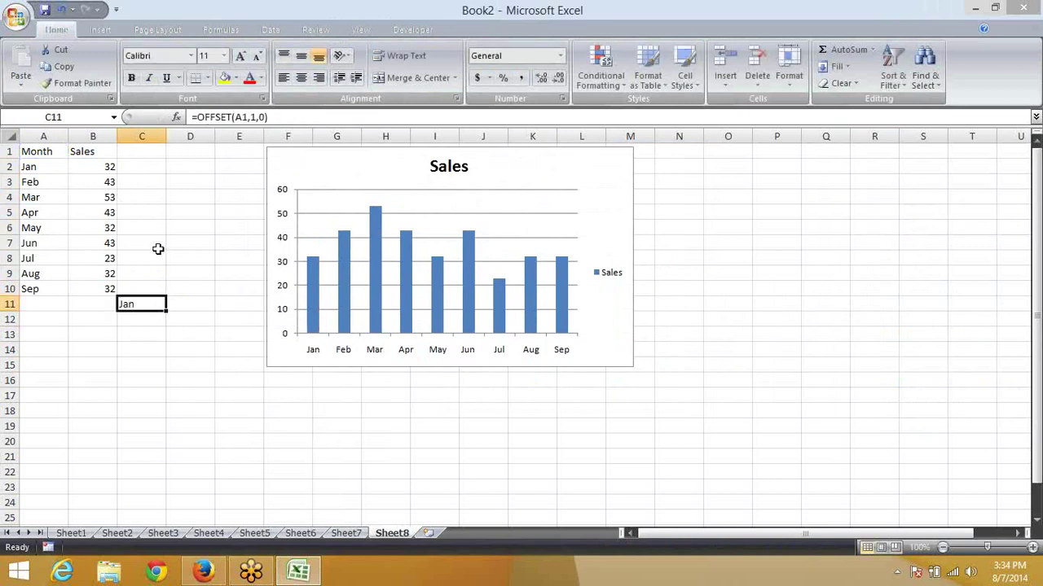
{"action": "left_click", "coordinate": [259, 119]}
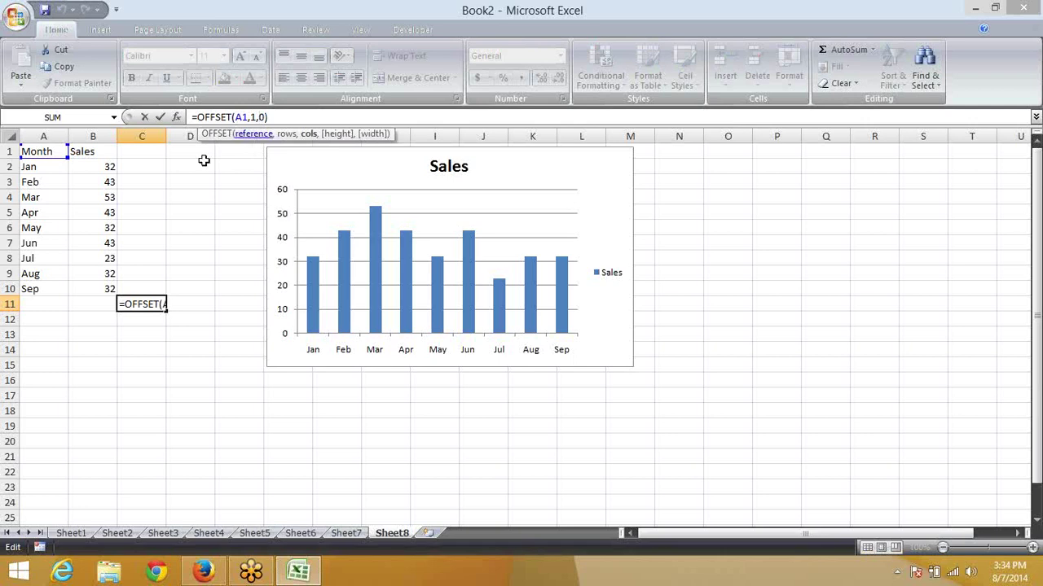
{"action": "left_click", "coordinate": [253, 118]}
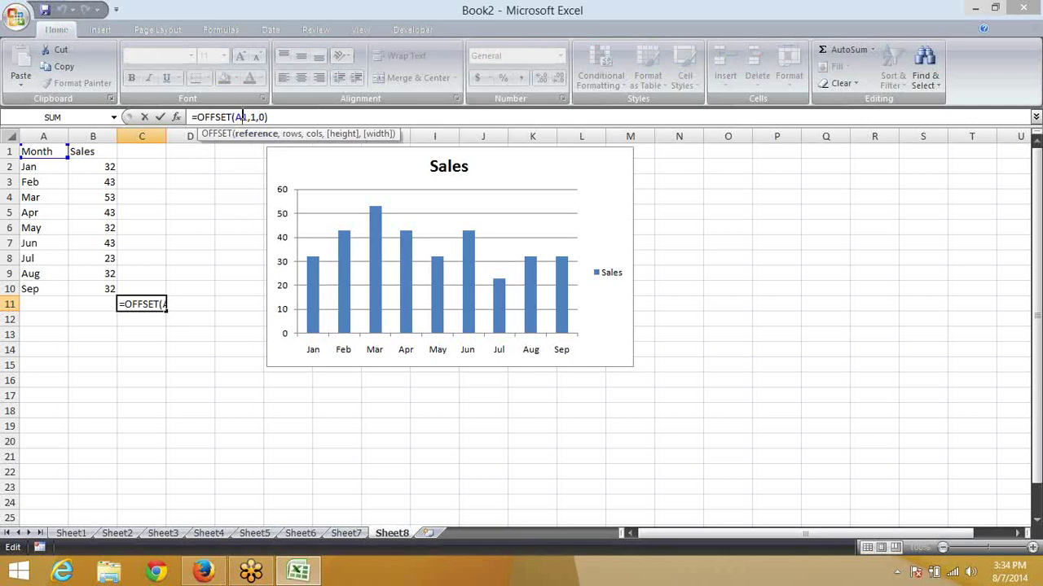
{"action": "type", "text": "1,"}
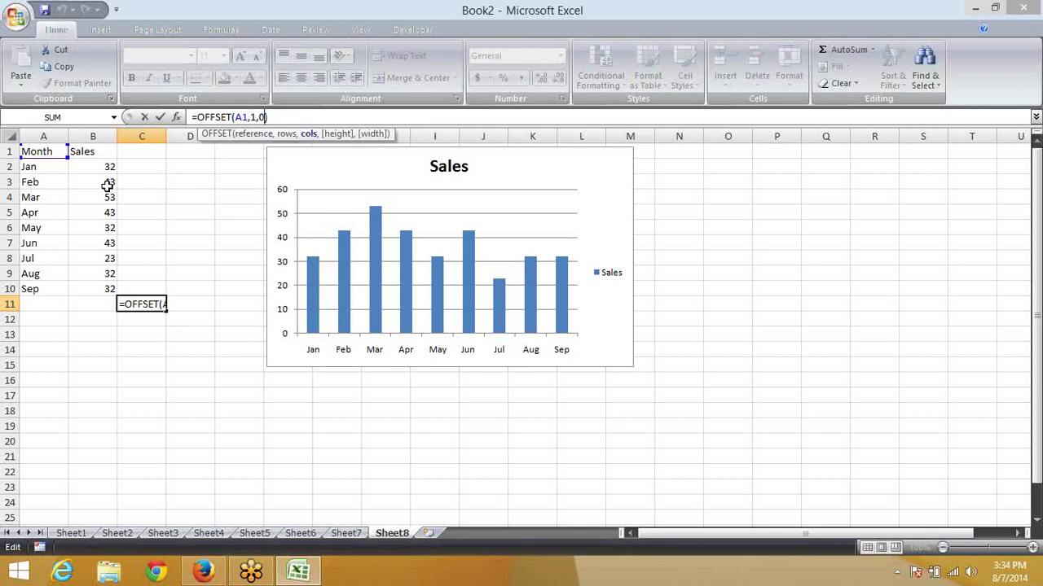
{"action": "key", "text": "ctrl+Return"}
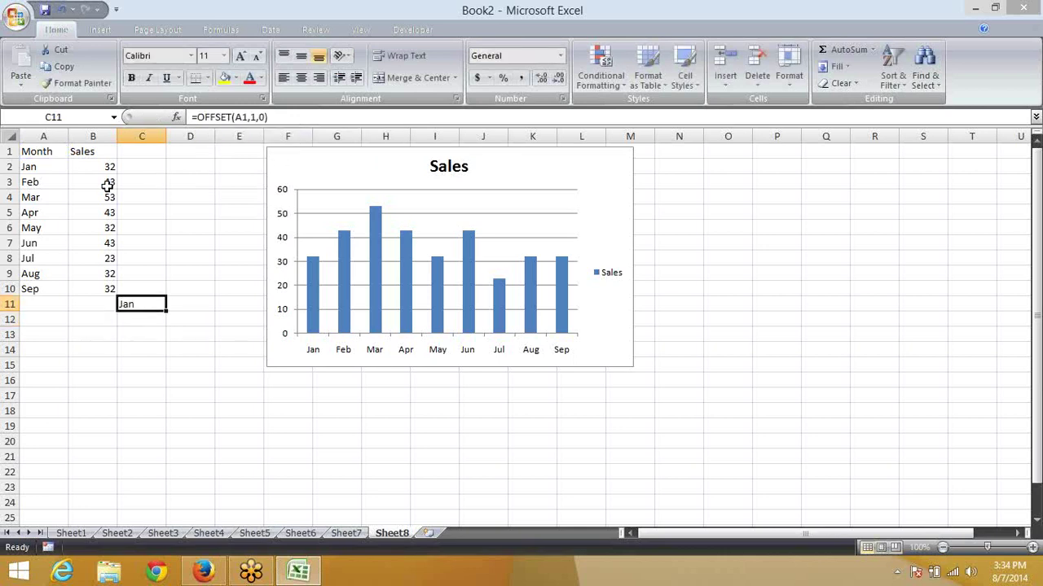
Add height 9 and width 1 so C11 reads =OFFSET(A1,1,0,9,1)
{"action": "double_click", "coordinate": [242, 117]}
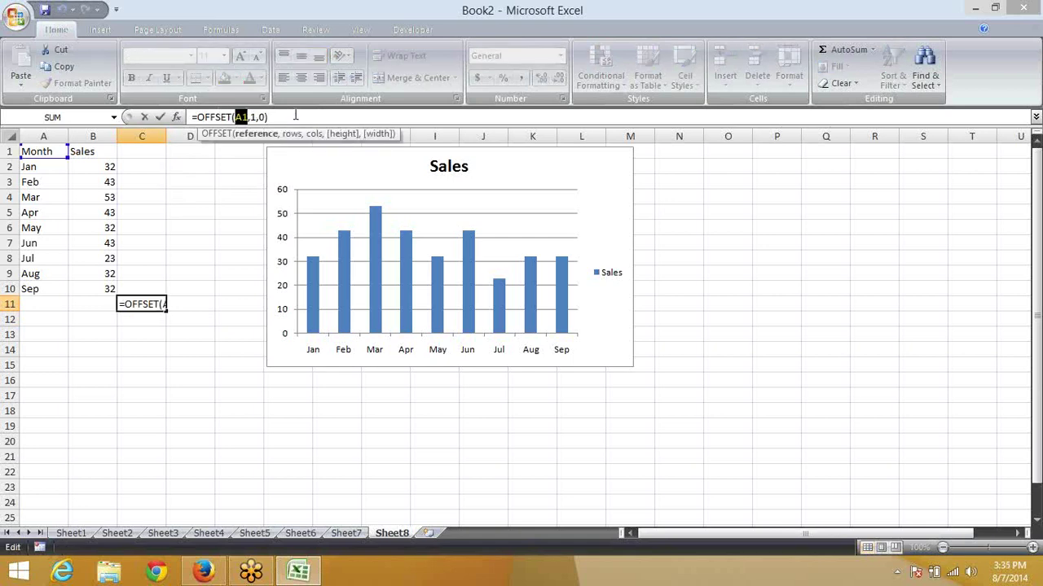
{"action": "left_click", "coordinate": [289, 117]}
{"action": "key", "text": "BackSpace"}
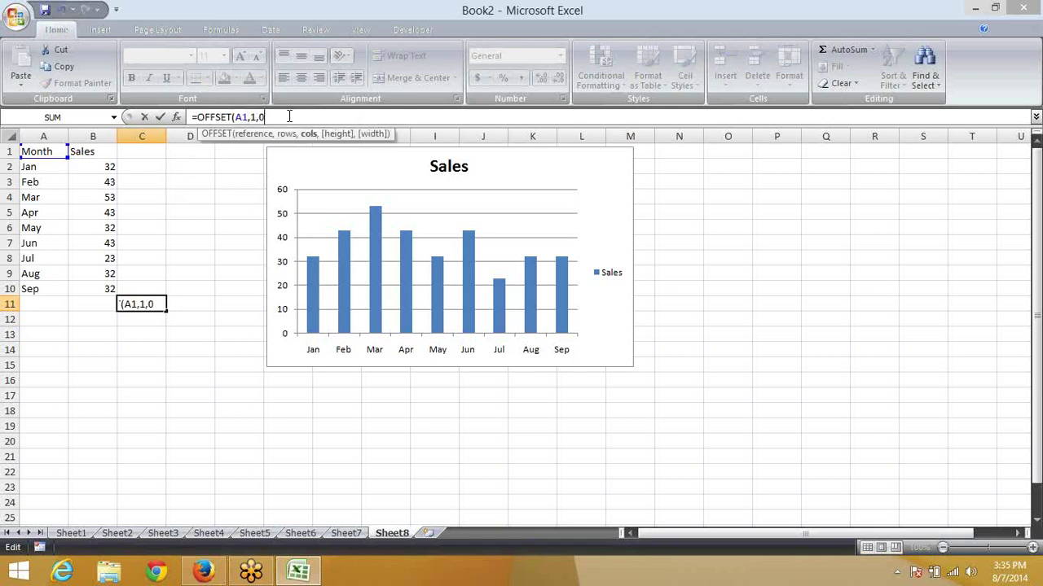
{"action": "type", "text": ","}
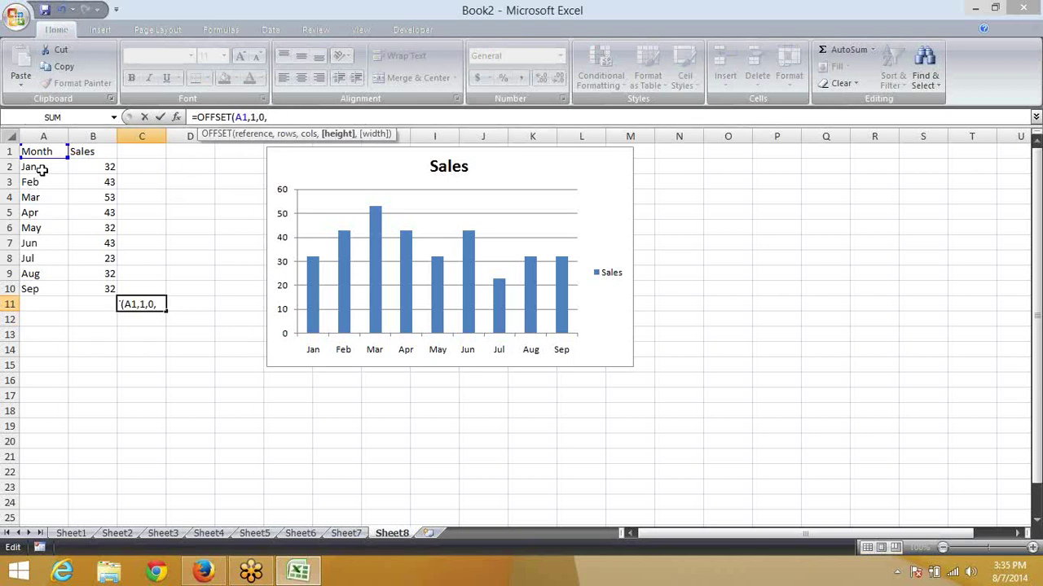
{"action": "type", "text": "9"}
{"action": "type", "text": ",1"}
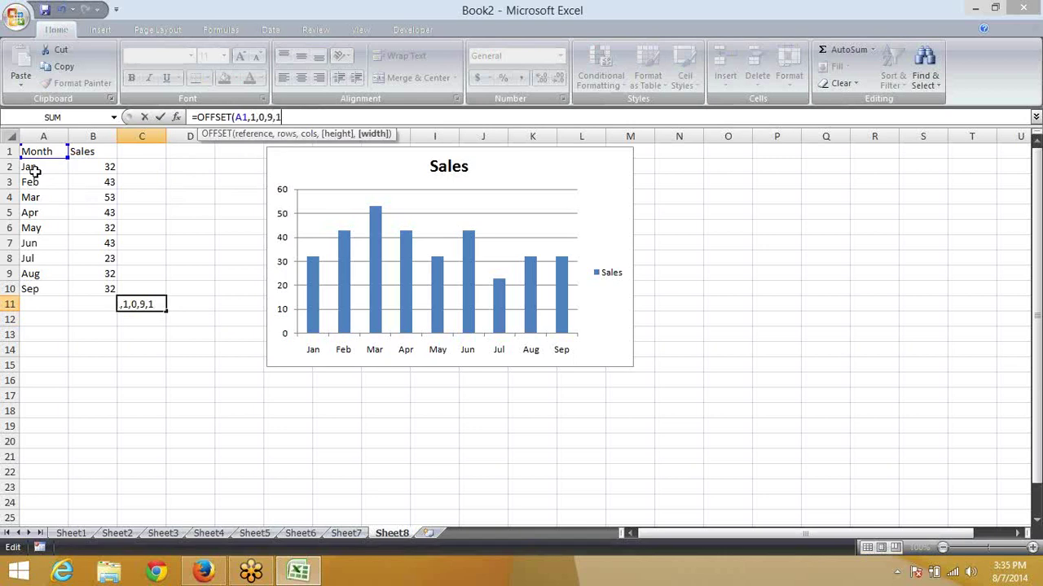
{"action": "key", "text": "Return"}
{"action": "key", "text": "Up"}
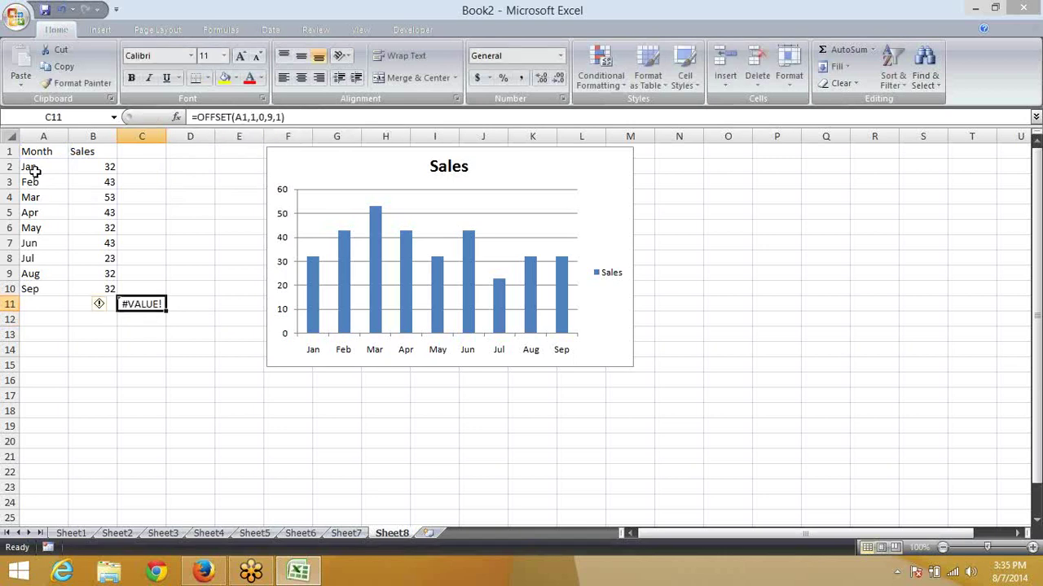
Wrap C11's formula in SUM, accepting the correction to get =SUM(OFFSET(A1,1,0,9,1))
{"action": "left_click", "coordinate": [198, 120]}
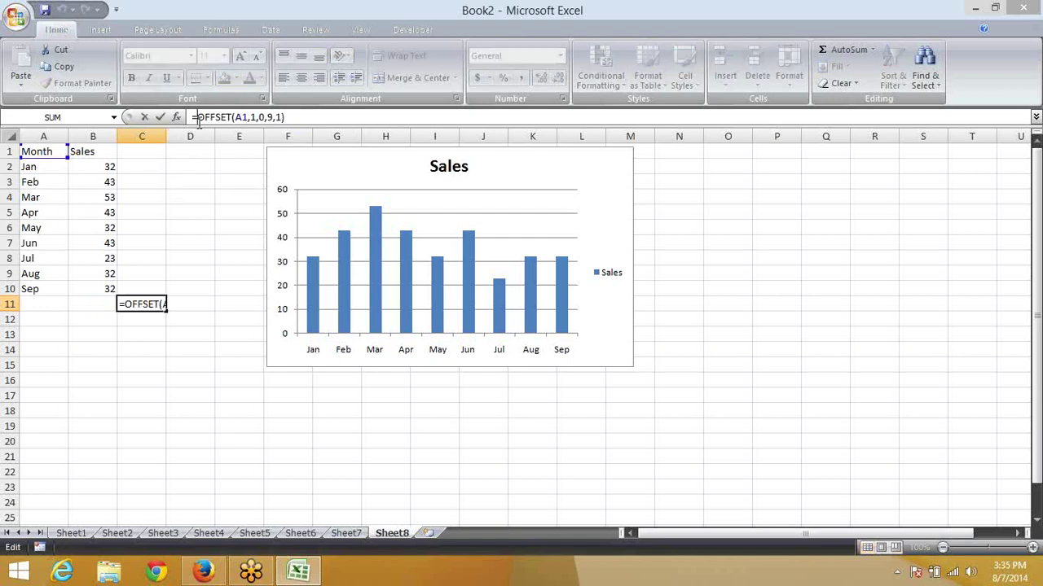
{"action": "type", "text": "cum"}
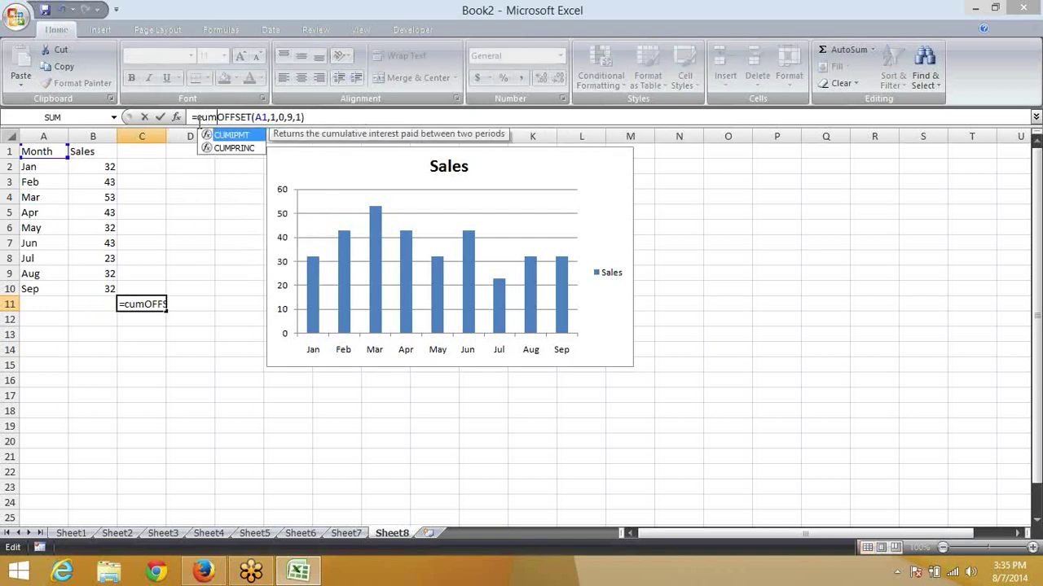
{"action": "key", "text": "BackSpace"}
{"action": "key", "text": "BackSpace"}
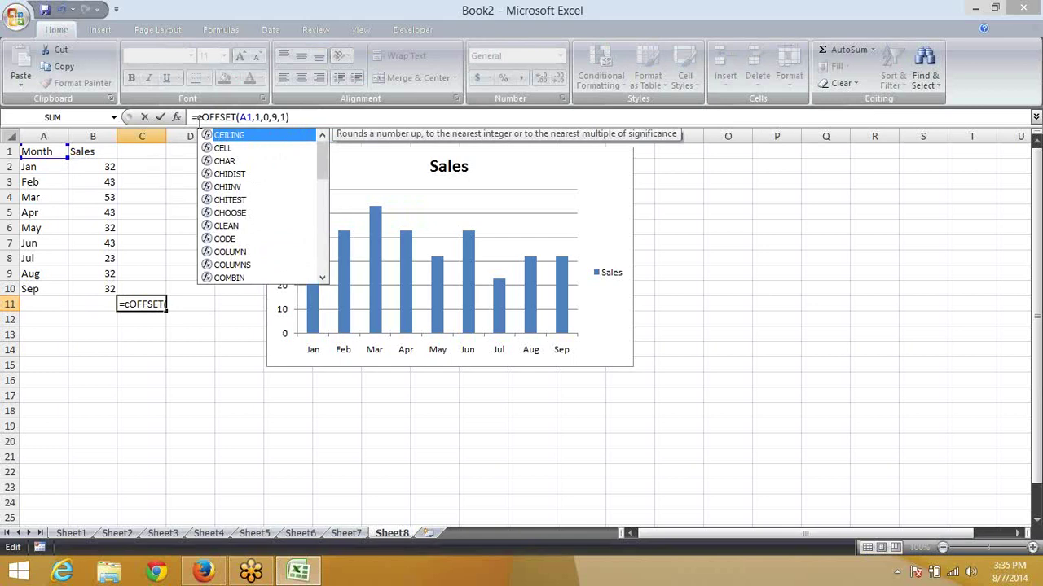
{"action": "key", "text": "BackSpace"}
{"action": "type", "text": "c"}
{"action": "type", "text": "co"}
{"action": "key", "text": "BackSpace"}
{"action": "key", "text": "BackSpace"}
{"action": "key", "text": "BackSpace"}
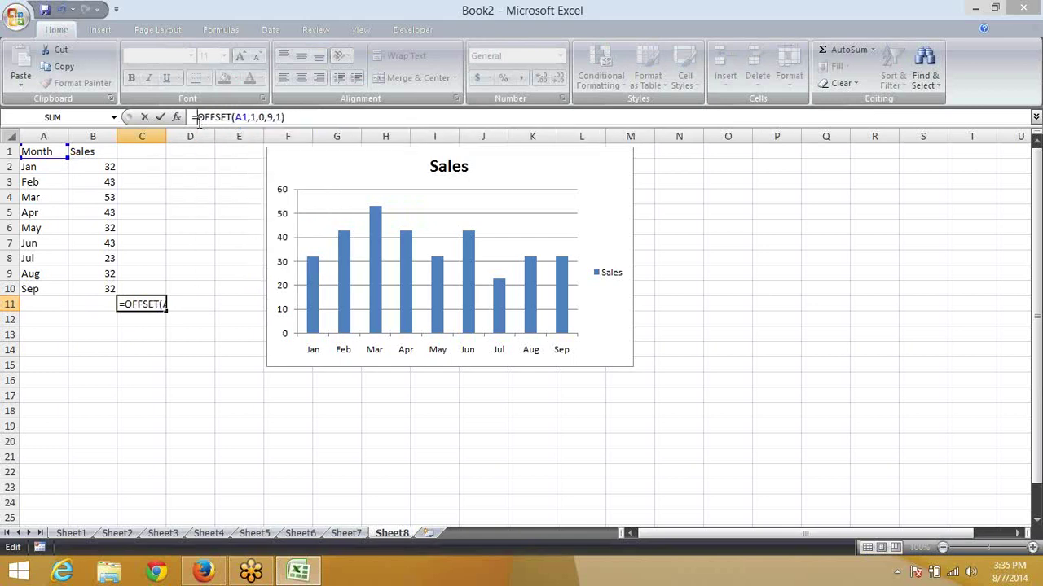
{"action": "type", "text": "sum"}
{"action": "key", "text": "Tab"}
{"action": "key", "text": "Return"}
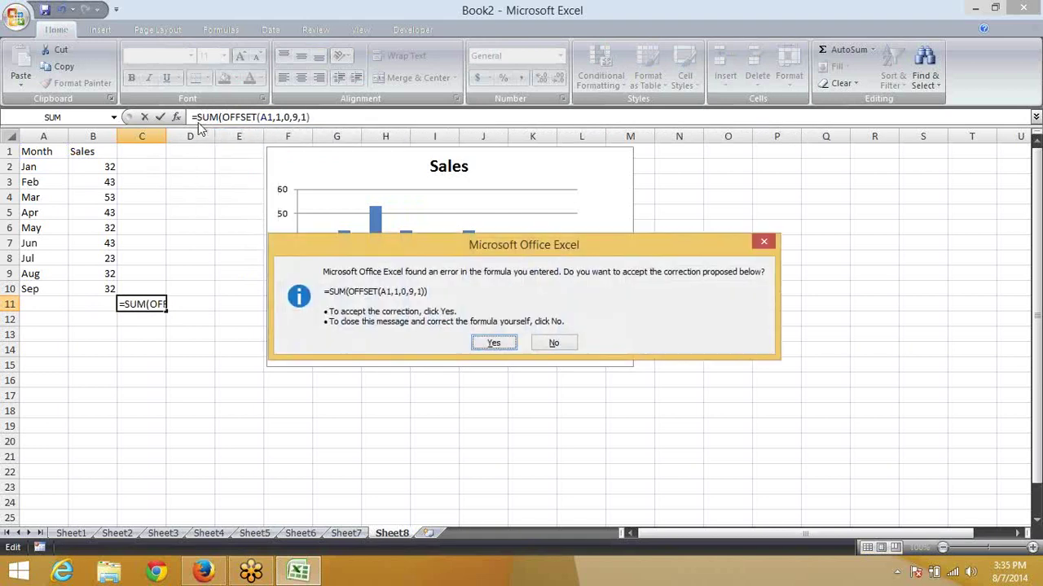
{"action": "key", "text": "Return"}
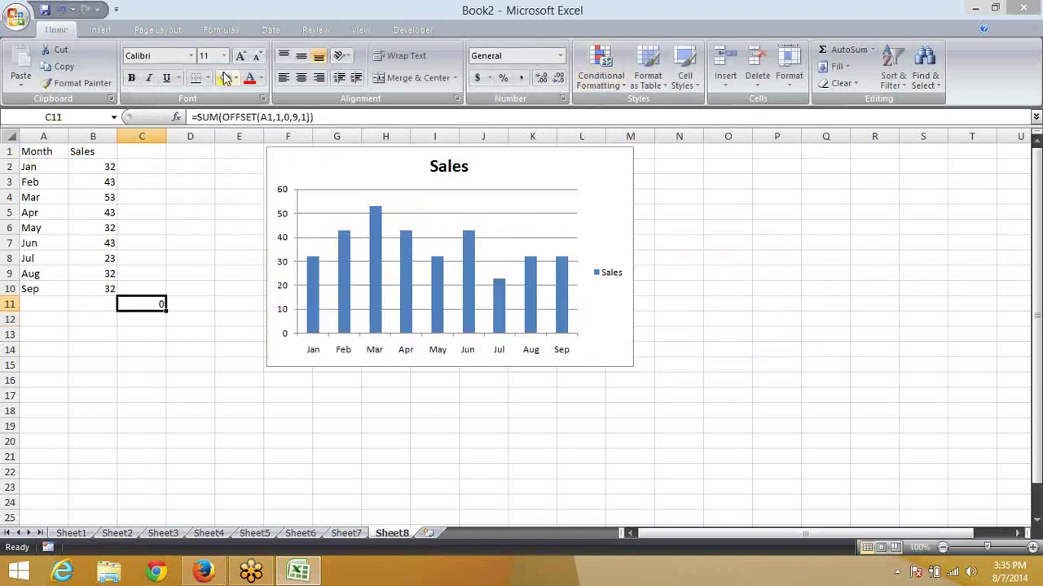
{"action": "left_click", "coordinate": [271, 30]}
Use Evaluate Formula on C11, seeing OFFSET resolve to $A$2:$A$10 and SUM give 0
{"action": "left_click", "coordinate": [218, 30]}
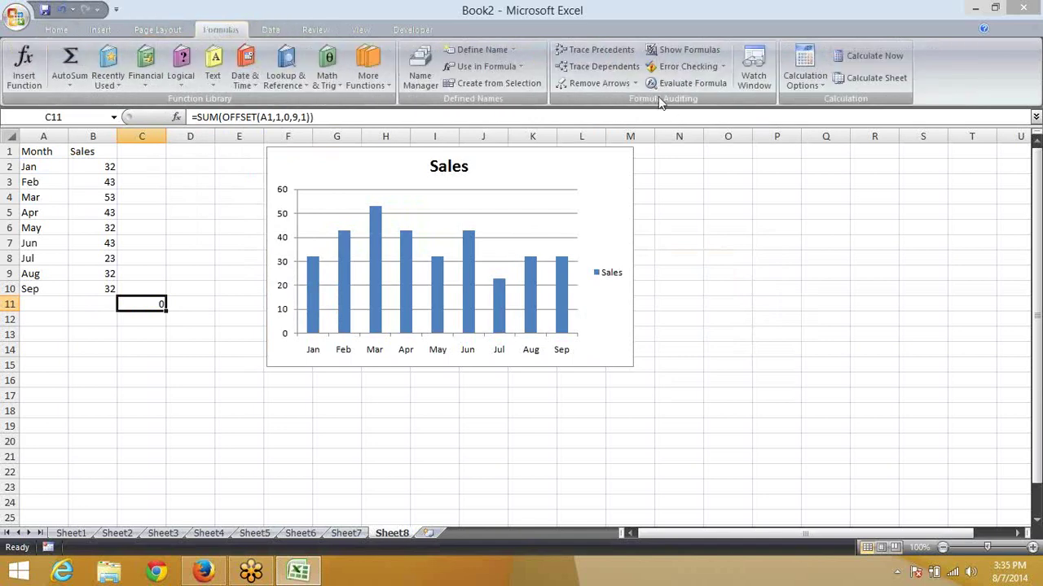
{"action": "left_click", "coordinate": [690, 83]}
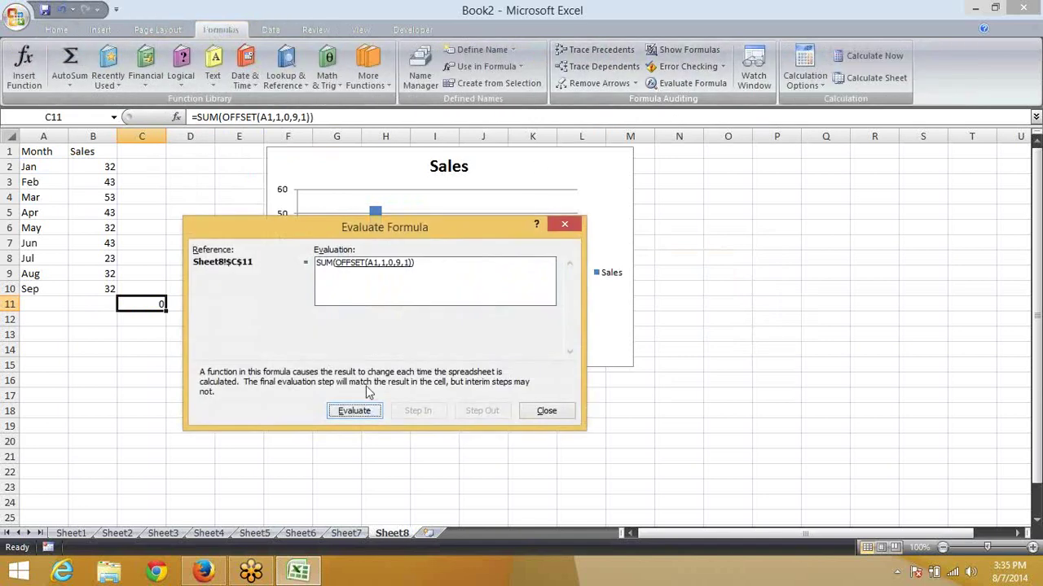
{"action": "left_click_drag", "start_coordinate": [412, 232], "coordinate": [518, 193]}
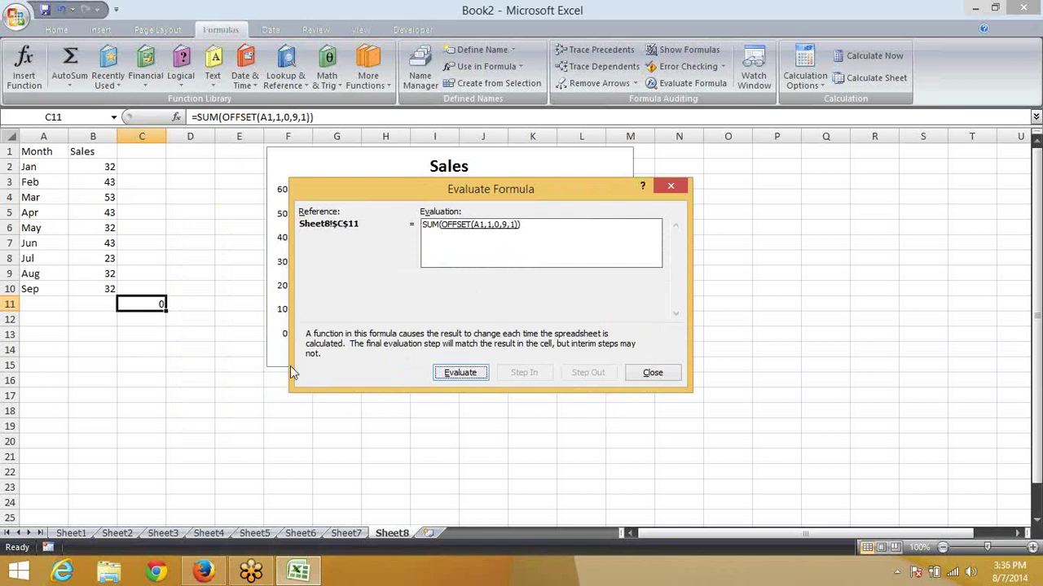
{"action": "left_click", "coordinate": [474, 373]}
{"action": "left_click", "coordinate": [485, 375]}
Replace the fixed height 9 in C11's OFFSET with COUNTA(A:A)
{"action": "left_click", "coordinate": [653, 373]}
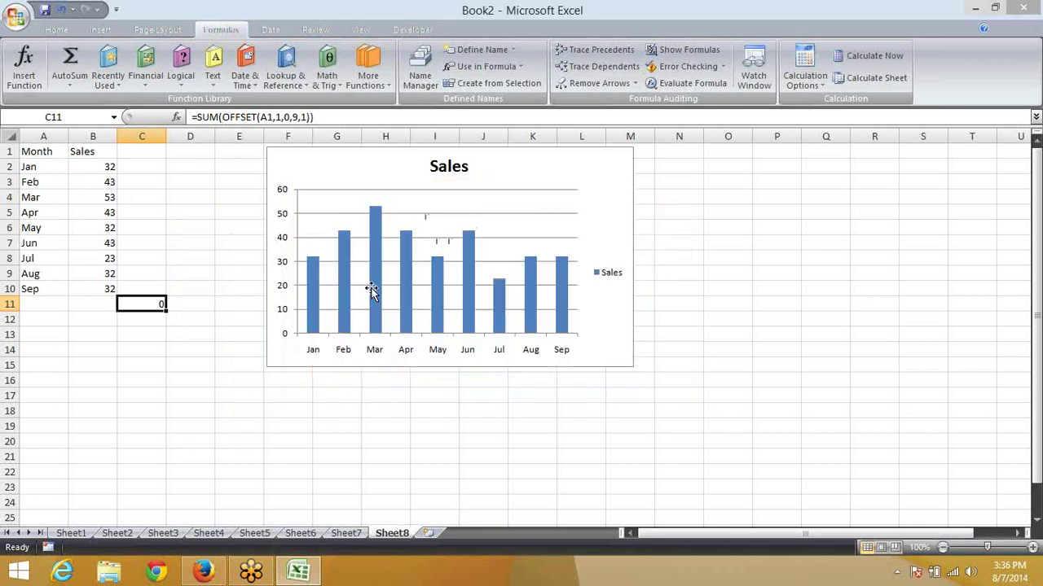
{"action": "left_click", "coordinate": [295, 117]}
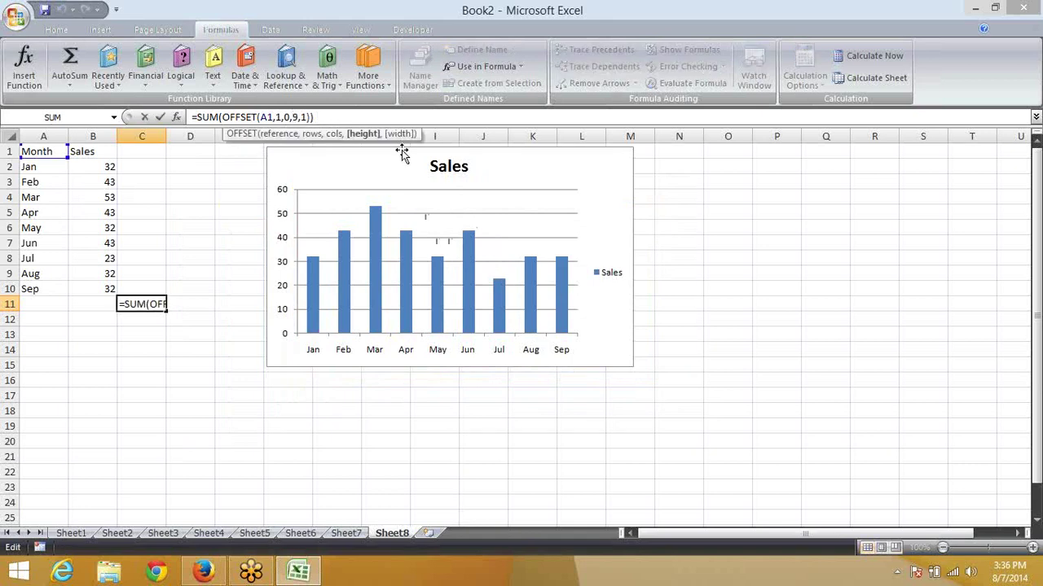
{"action": "key", "text": "BackSpace"}
{"action": "type", "text": "coun"}
{"action": "key", "text": "Down"}
{"action": "key", "text": "Tab"}
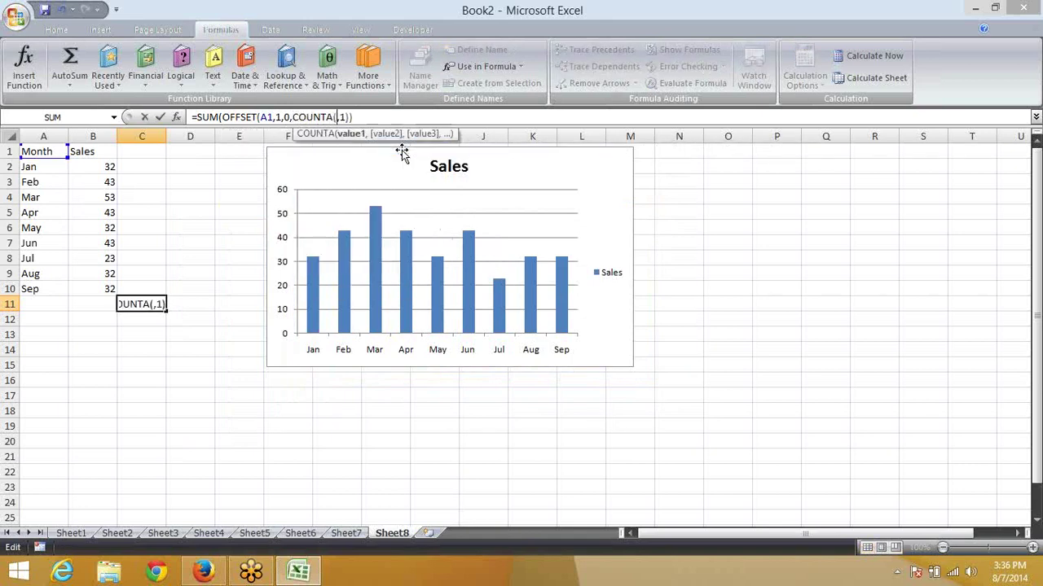
{"action": "left_click", "coordinate": [45, 135]}
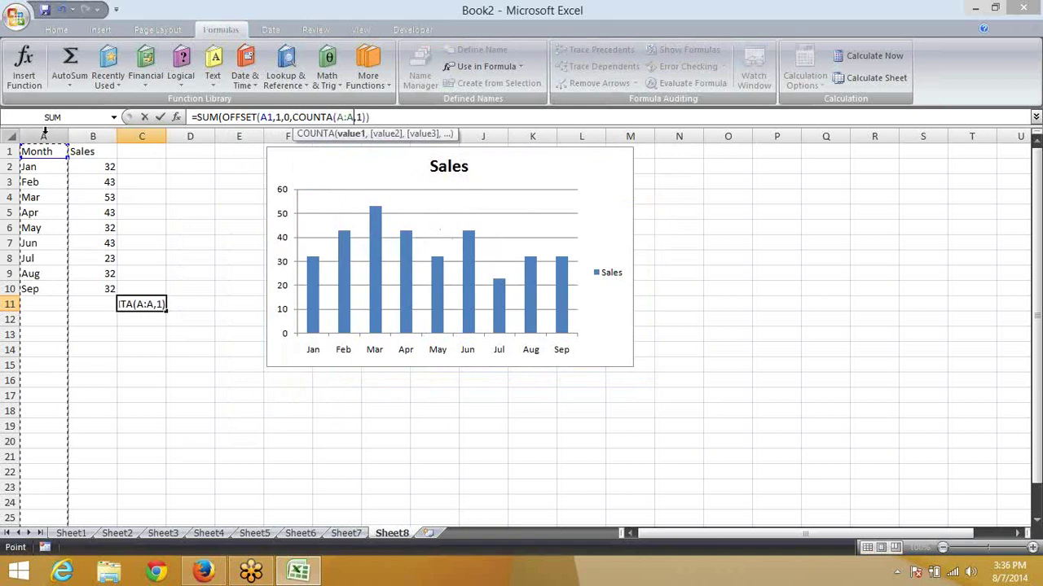
{"action": "type", "text": "),"}
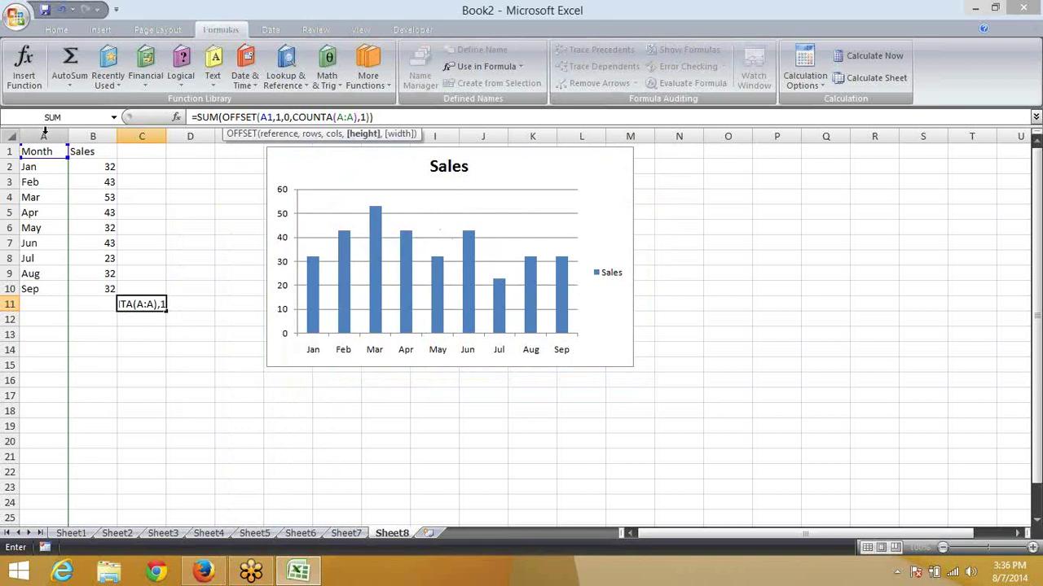
Commit C11, then enter =OFFSET(A1,2,1) in C10 to return 43
{"action": "key", "text": "Up"}
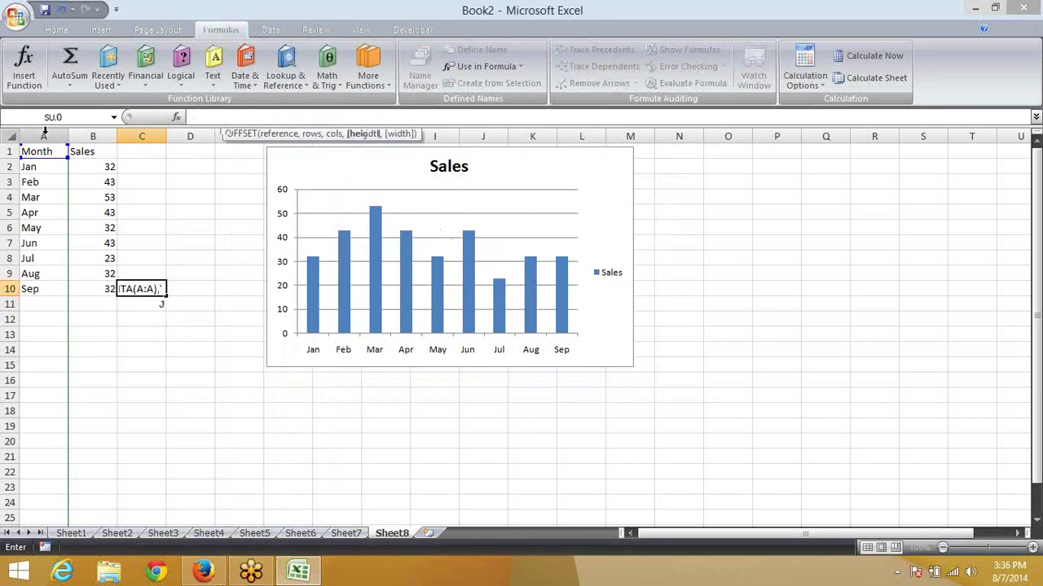
{"action": "type", "text": "=sum"}
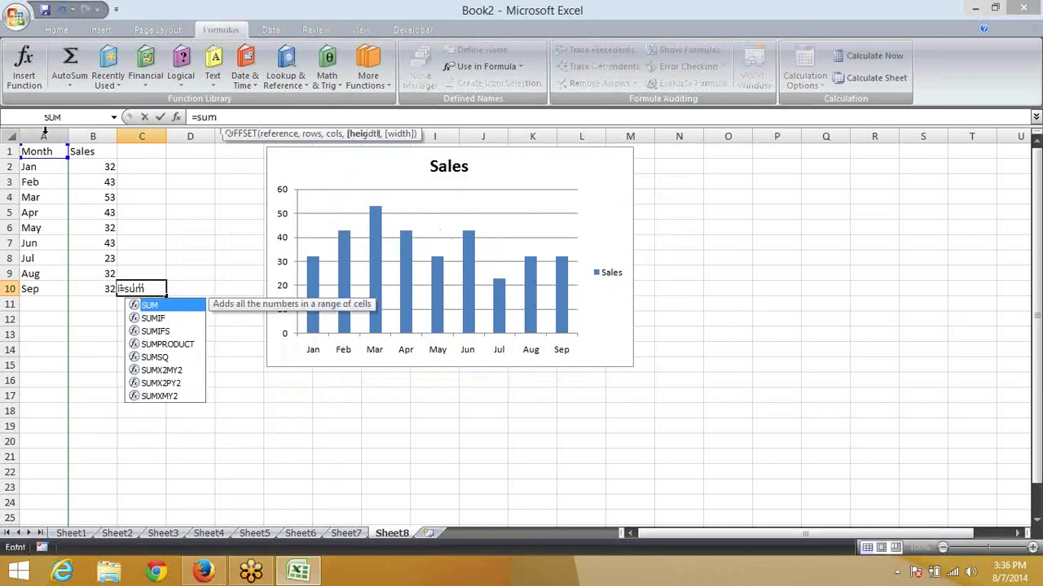
{"action": "key", "text": "BackSpace"}
{"action": "key", "text": "BackSpace"}
{"action": "key", "text": "BackSpace"}
{"action": "type", "text": "off"}
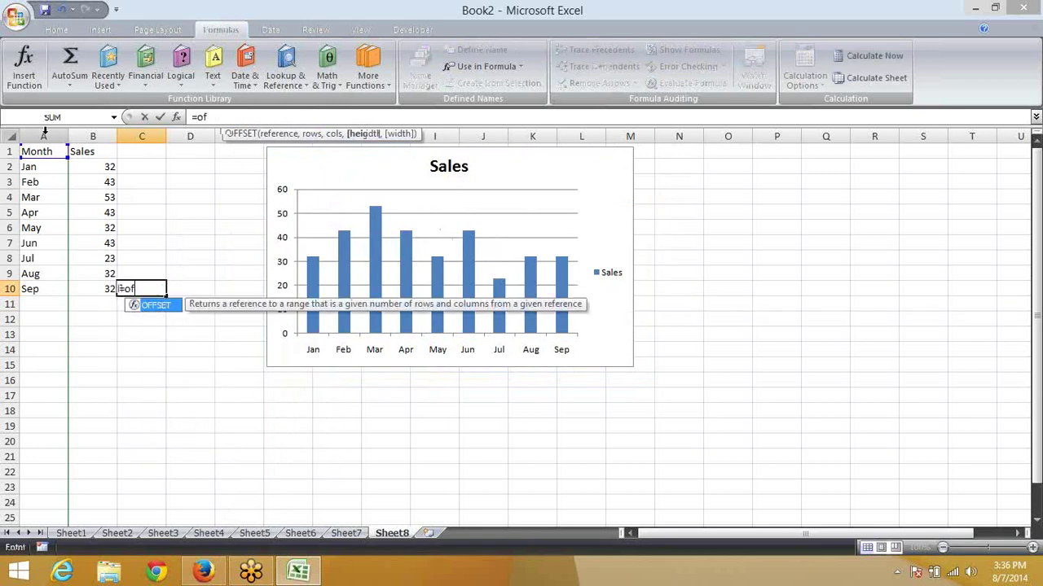
{"action": "key", "text": "Tab"}
{"action": "key", "text": "Left"}
{"action": "key", "text": "Up"}
{"action": "key", "text": "Up"}
{"action": "key", "text": "Up"}
{"action": "key", "text": "Up"}
{"action": "key", "text": "Up"}
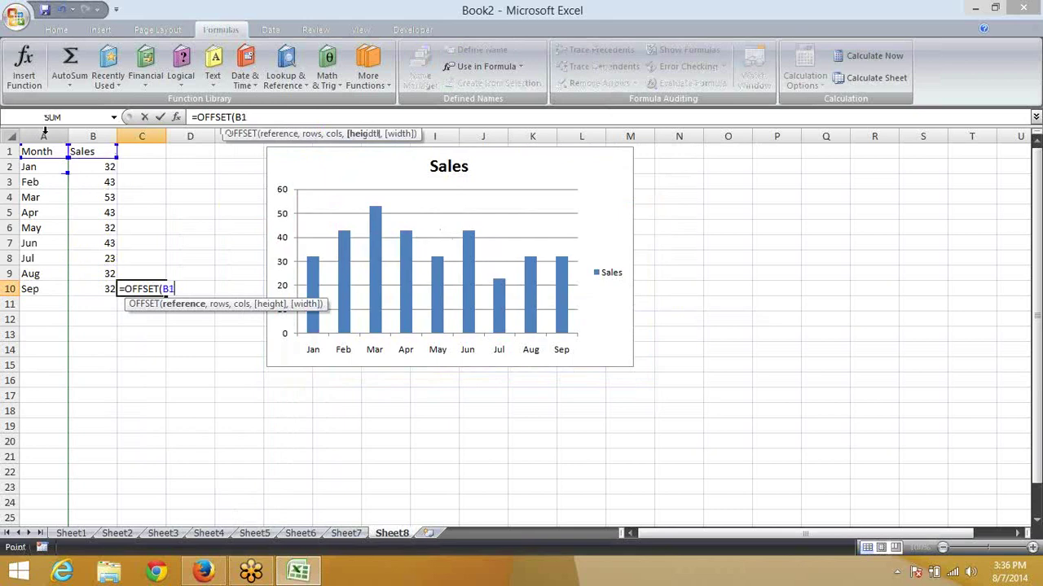
{"action": "key", "text": "Left"}
{"action": "type", "text": ","}
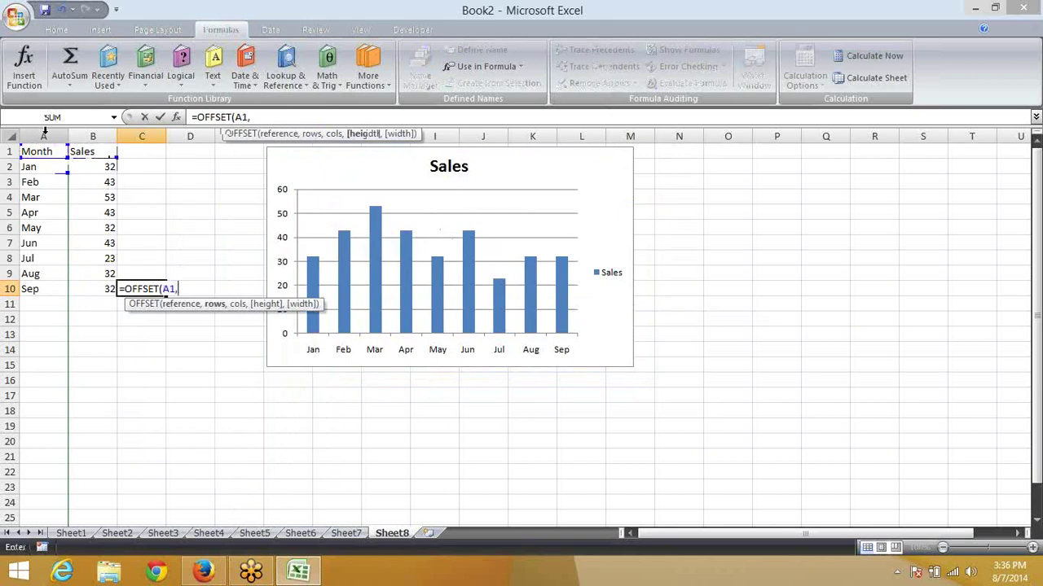
{"action": "type", "text": "2,"}
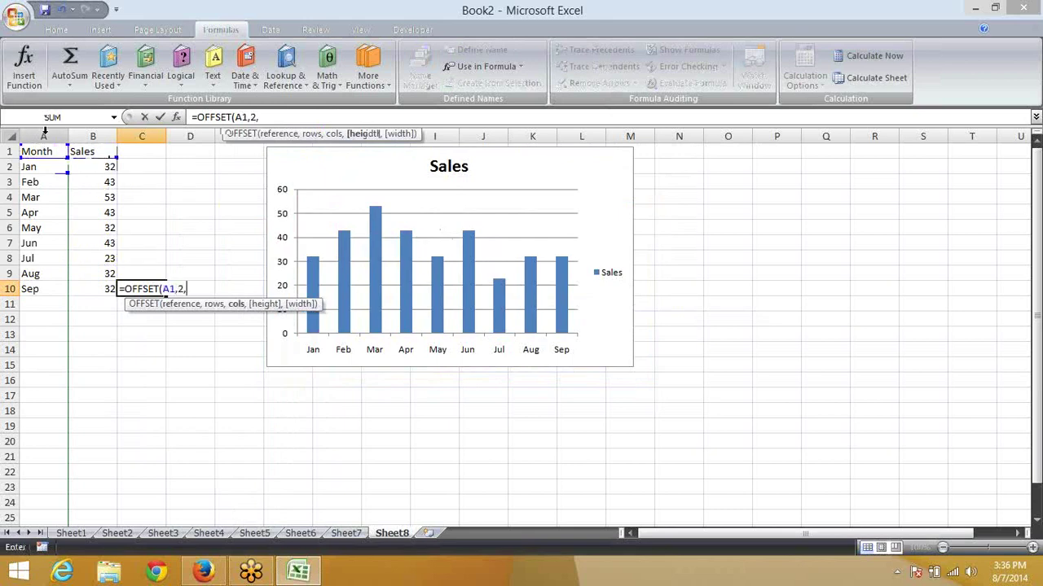
{"action": "type", "text": "1"}
{"action": "key", "text": "ctrl+Return"}
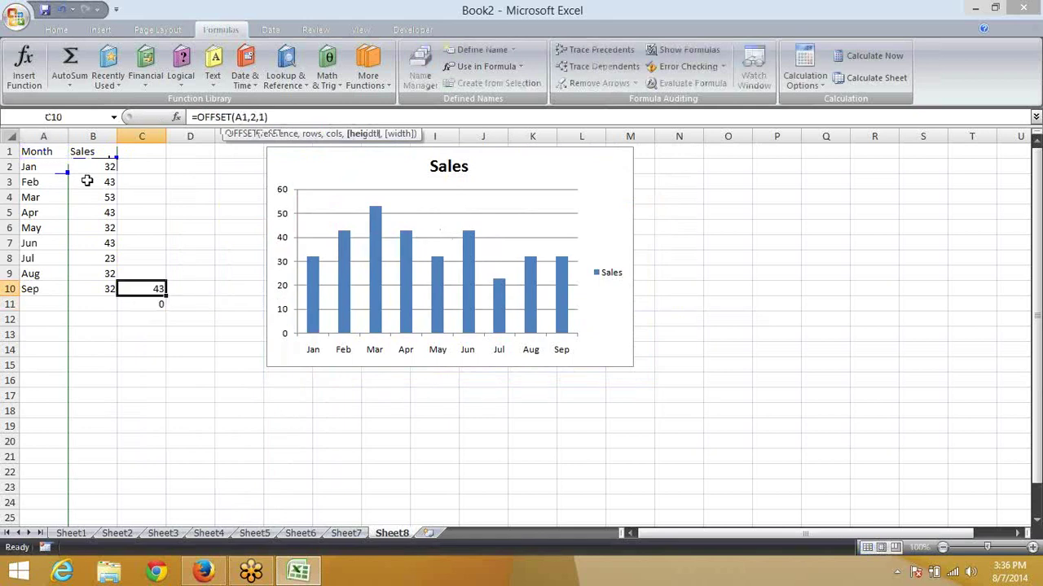
Check that B3 holds 43 and recommit C10's OFFSET formula
{"action": "left_click", "coordinate": [88, 181]}
{"action": "left_click", "coordinate": [143, 295]}
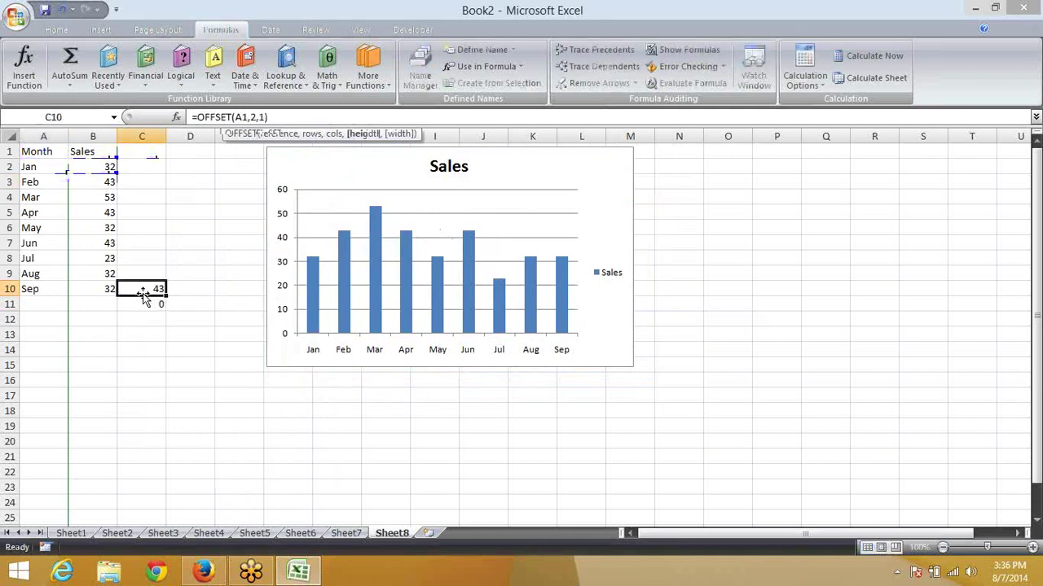
{"action": "left_click", "coordinate": [251, 116]}
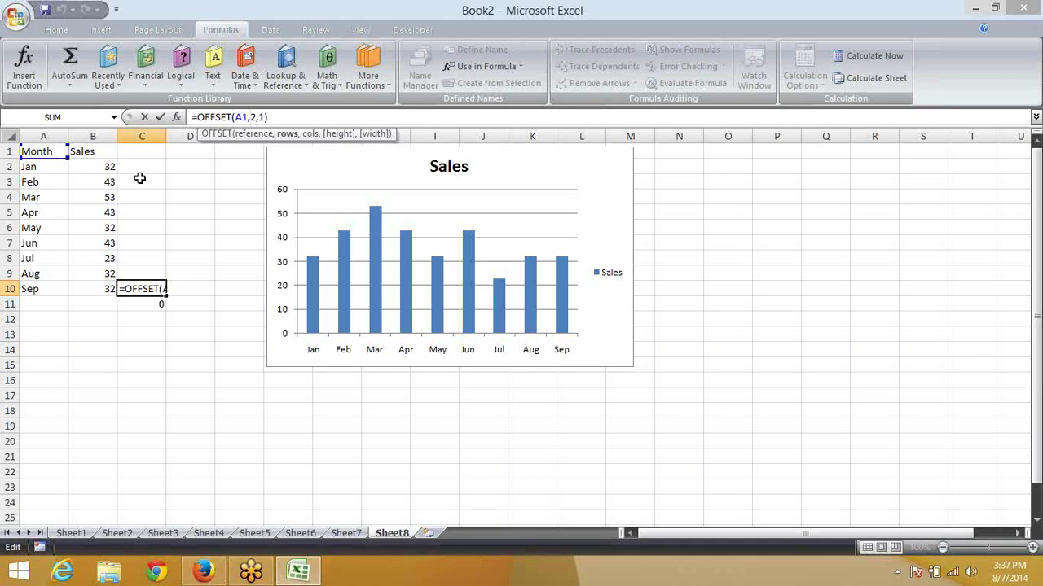
{"action": "key", "text": "Return"}
Reopen C10's OFFSET formula at its rows argument and recommit it
{"action": "key", "text": "Up"}
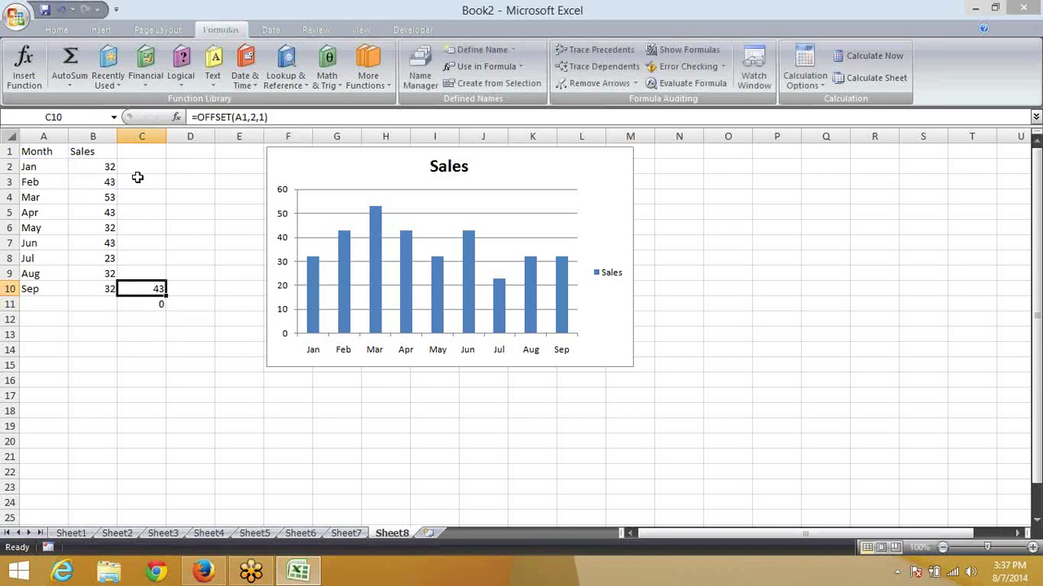
{"action": "key", "text": "F2"}
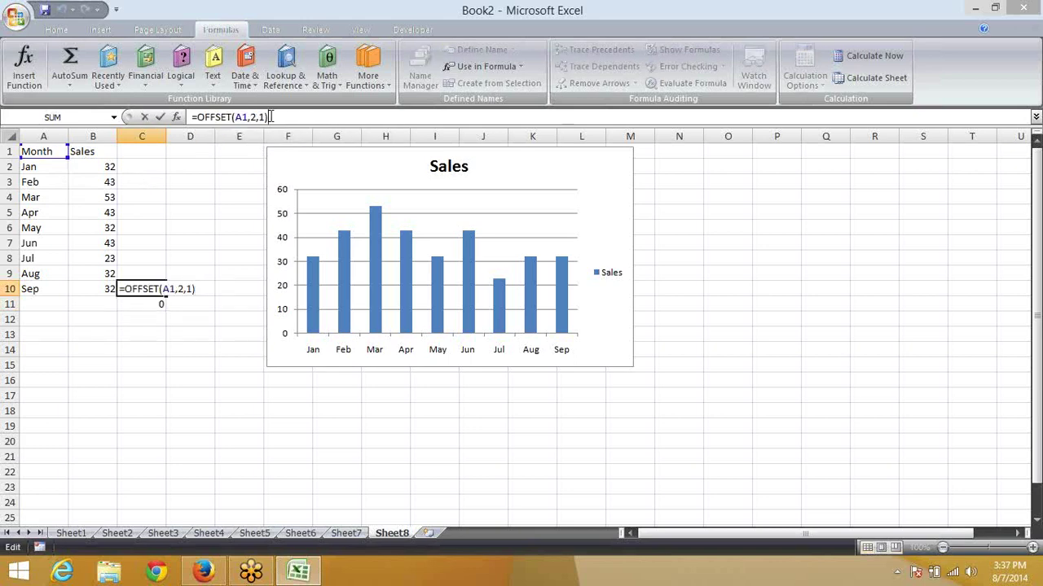
{"action": "left_click", "coordinate": [257, 117]}
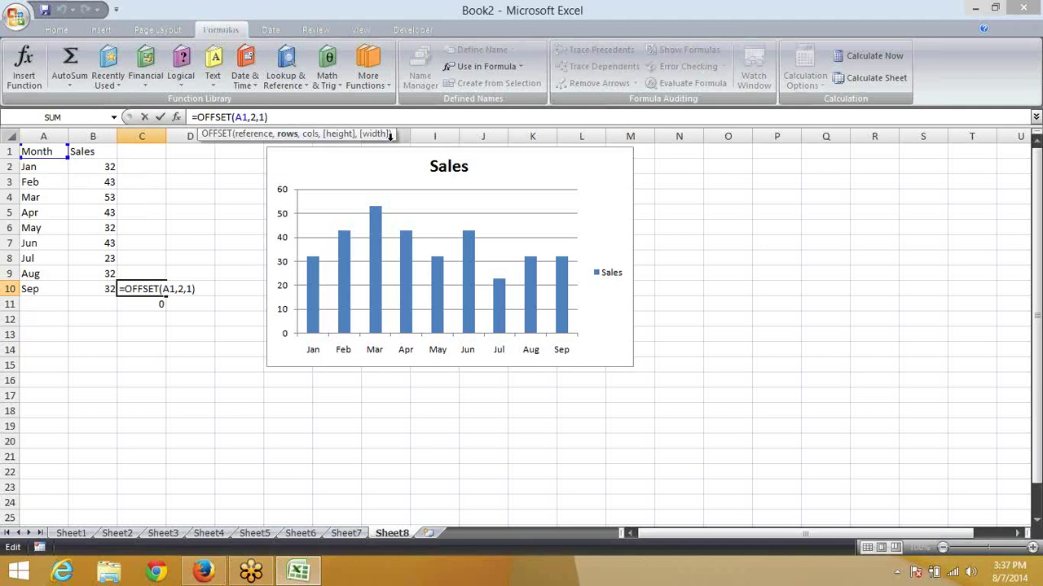
{"action": "key", "text": "ctrl+Return"}
Append -1 after COUNTA(A:A) in C11, giving =SUM(OFFSET(A1,1,0,COUNTA(A:A)-1,1))
{"action": "left_click", "coordinate": [158, 304]}
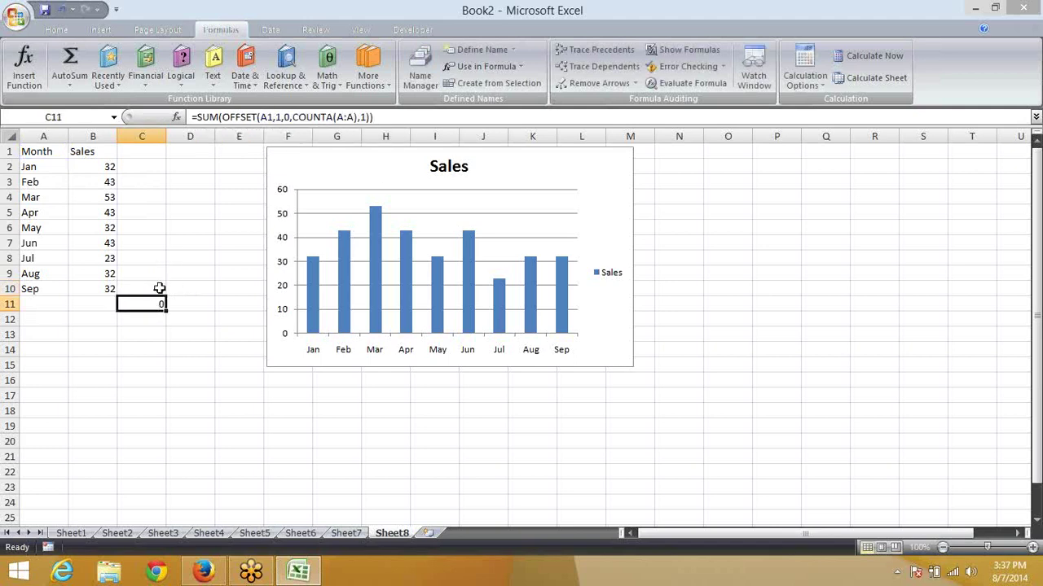
{"action": "left_click", "coordinate": [288, 118]}
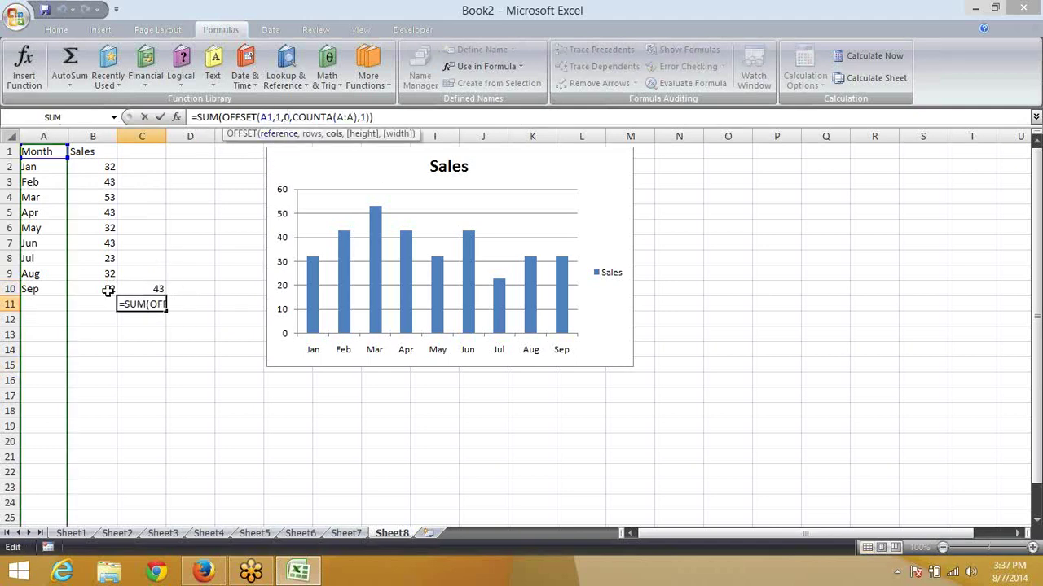
{"action": "left_click", "coordinate": [360, 118]}
{"action": "left_click", "coordinate": [368, 118]}
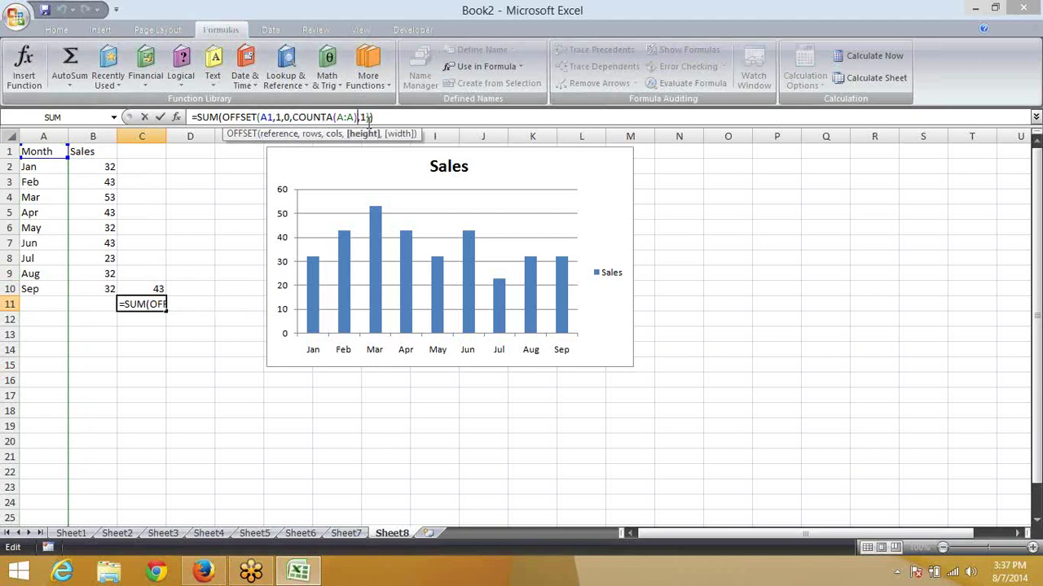
{"action": "type", "text": "-1"}
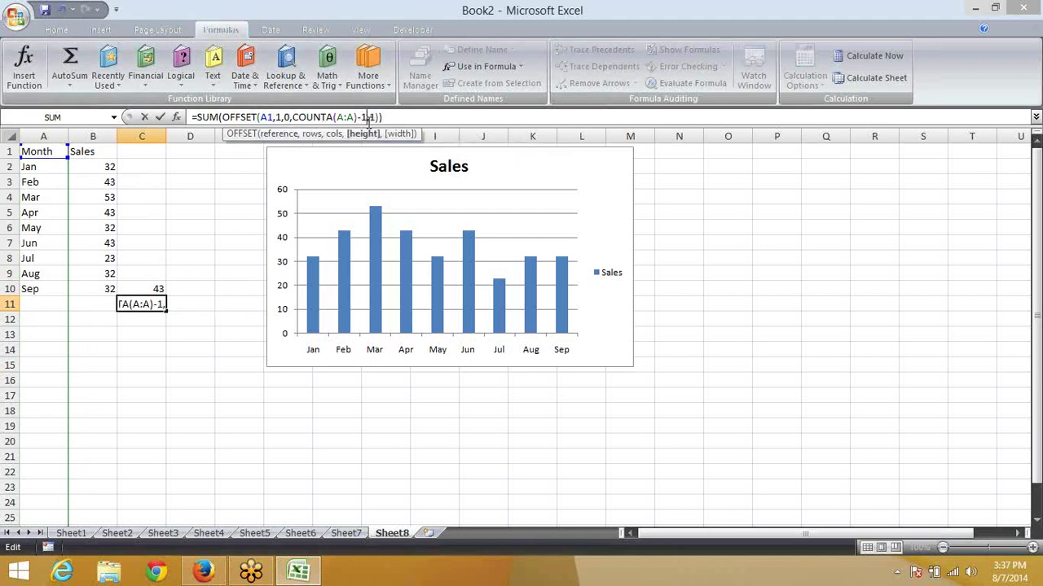
{"action": "key", "text": "ctrl+Return"}
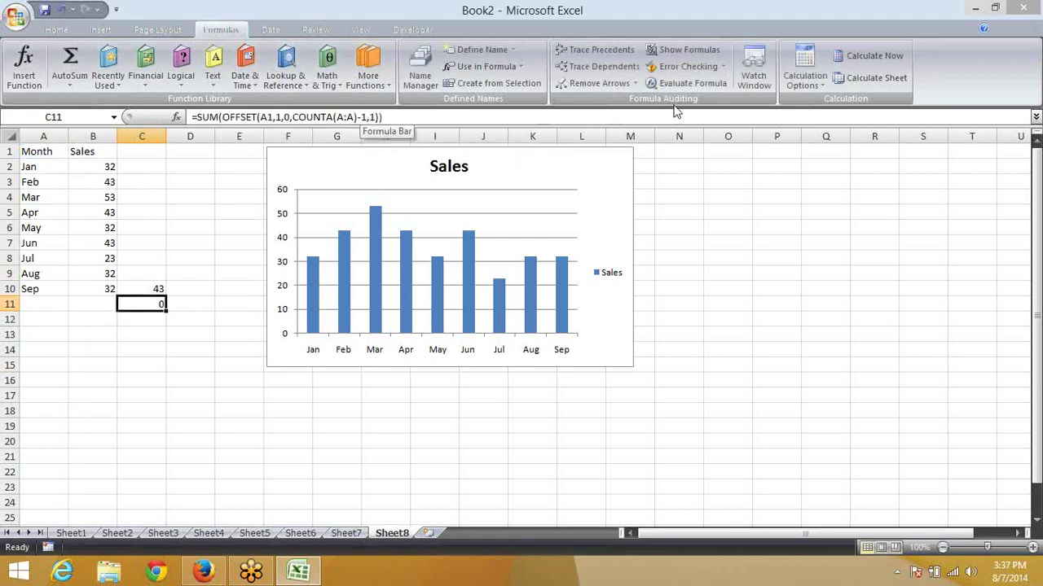
Step through Evaluate Formula on C11 to see how its OFFSET resolves
{"action": "left_click", "coordinate": [671, 82]}
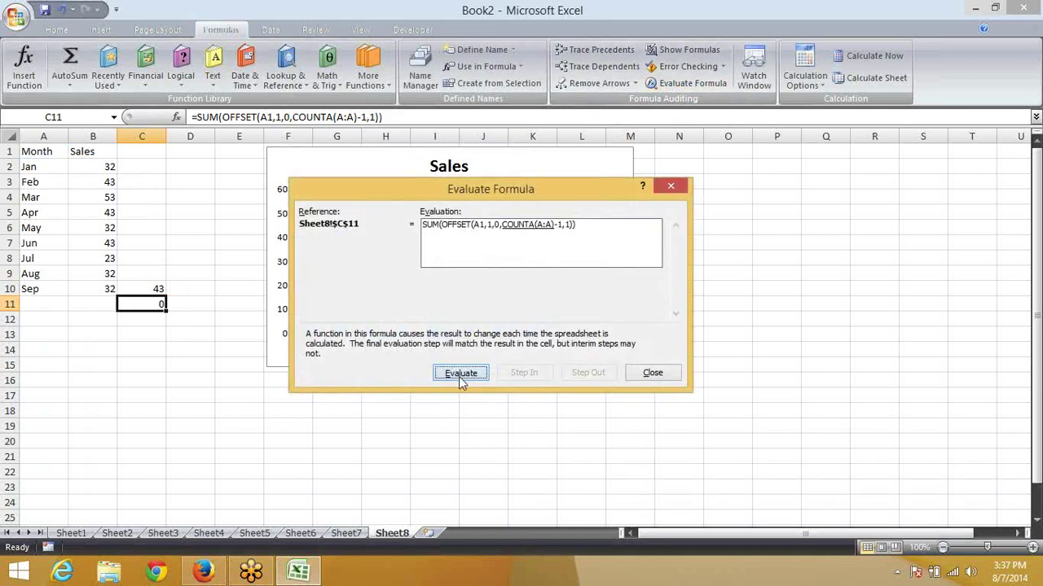
{"action": "left_click", "coordinate": [459, 377]}
{"action": "left_click", "coordinate": [458, 377]}
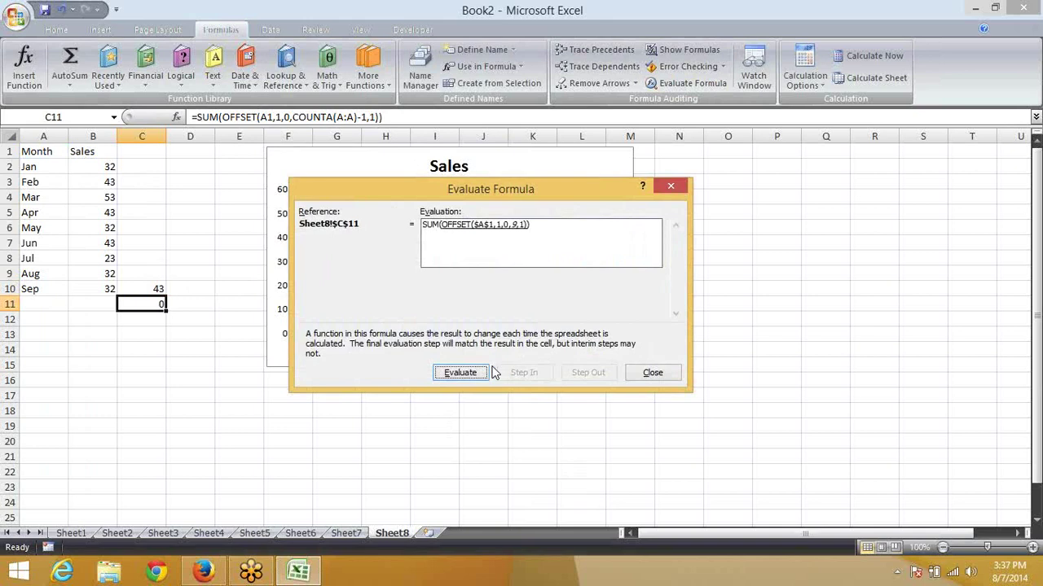
{"action": "left_click", "coordinate": [484, 372]}
{"action": "left_click", "coordinate": [656, 374]}
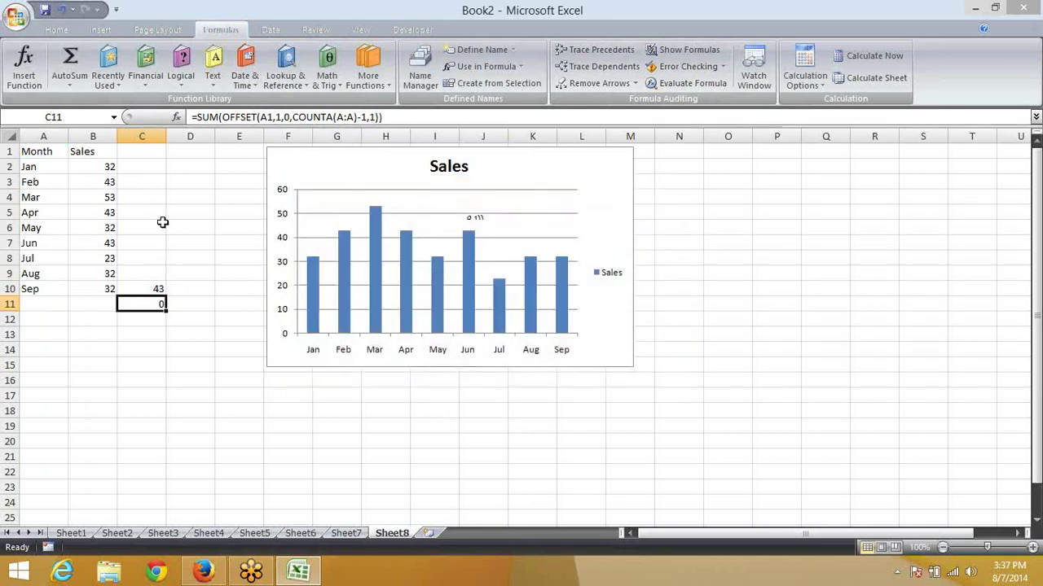
Enter Oct in A11 and re-evaluate C11, confirming OFFSET now resolves to $A$2:$A$11
{"action": "left_click", "coordinate": [68, 301]}
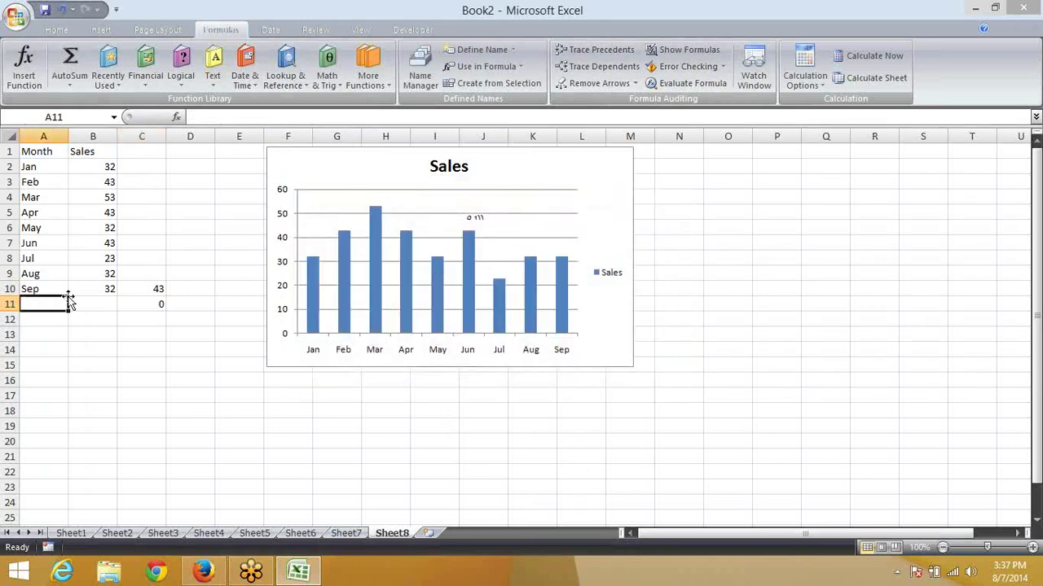
{"action": "type", "text": "Oct"}
{"action": "key", "text": "Tab"}
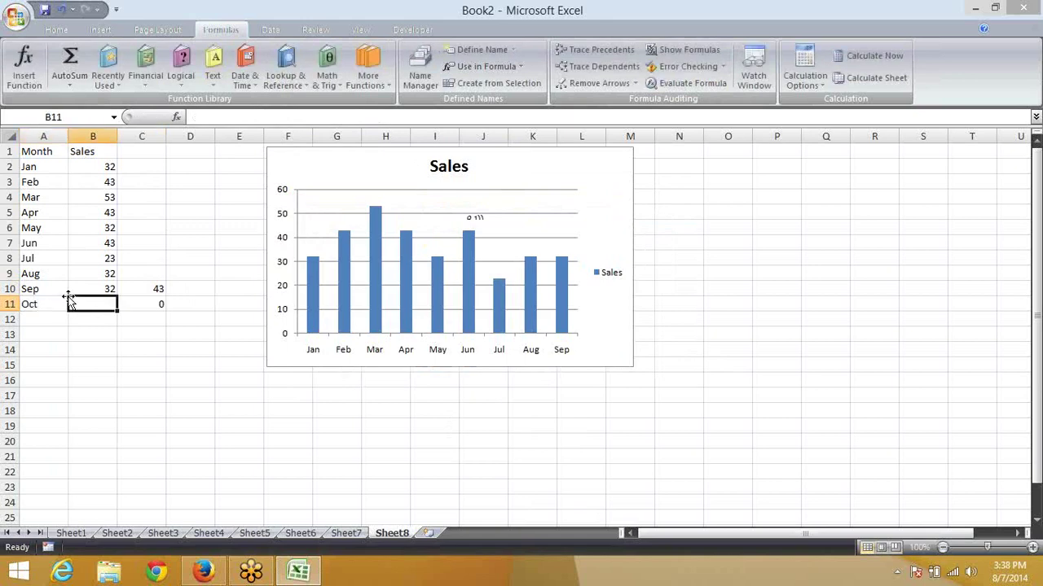
{"action": "left_click", "coordinate": [130, 298]}
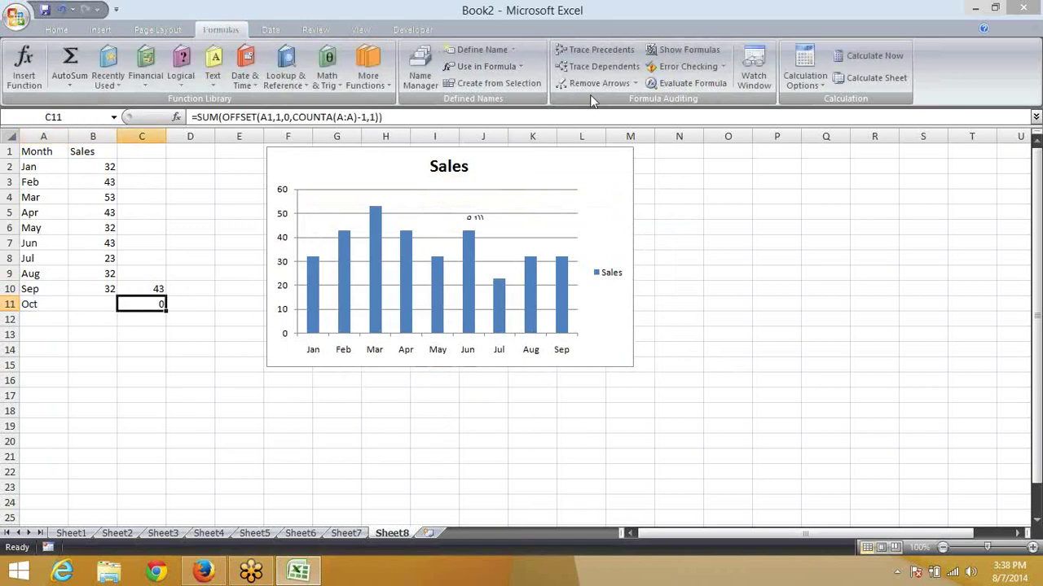
{"action": "left_click", "coordinate": [683, 82]}
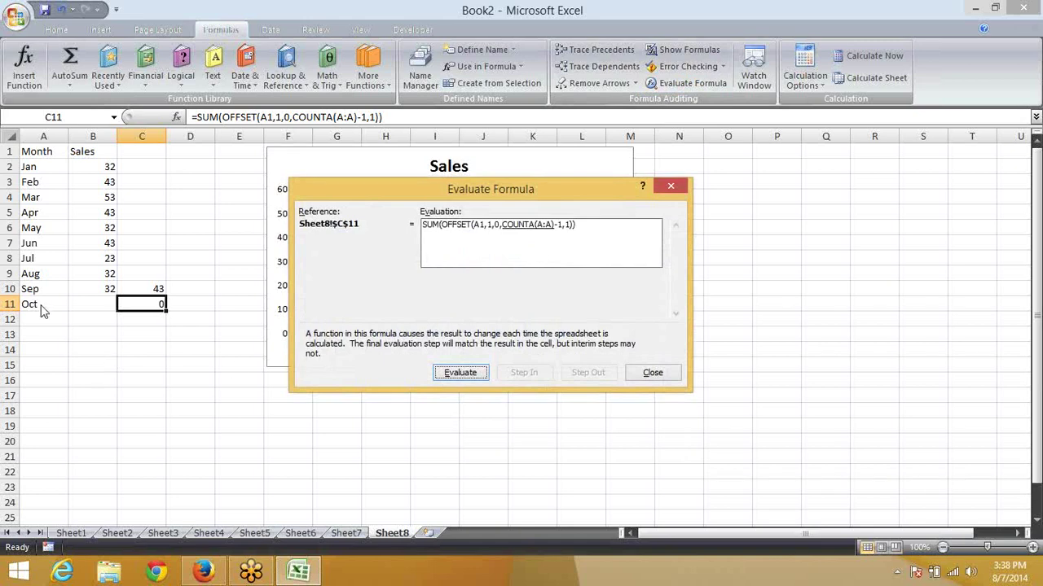
{"action": "left_click", "coordinate": [460, 373]}
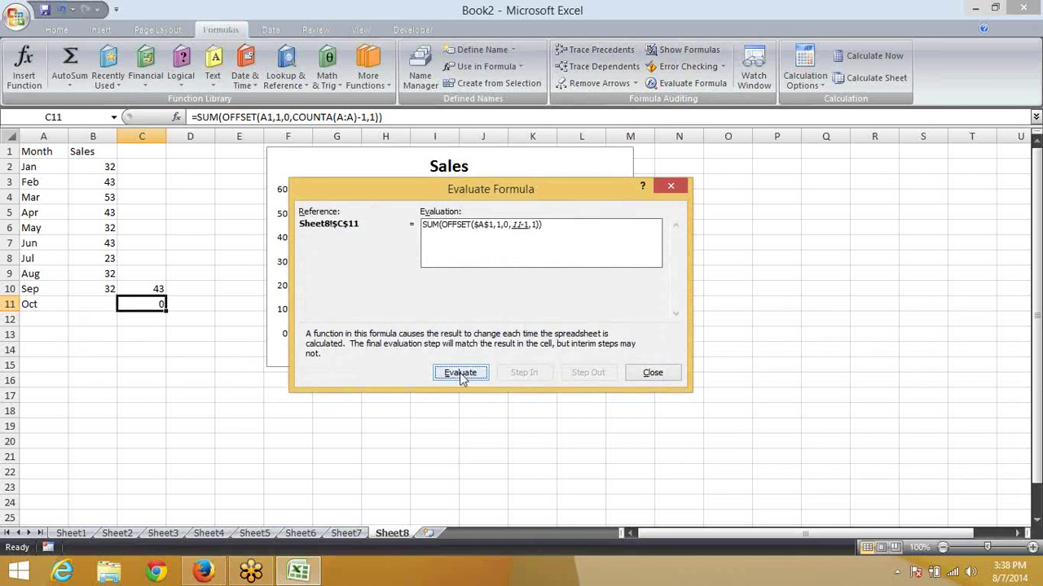
{"action": "left_click", "coordinate": [459, 374]}
{"action": "left_click", "coordinate": [459, 373]}
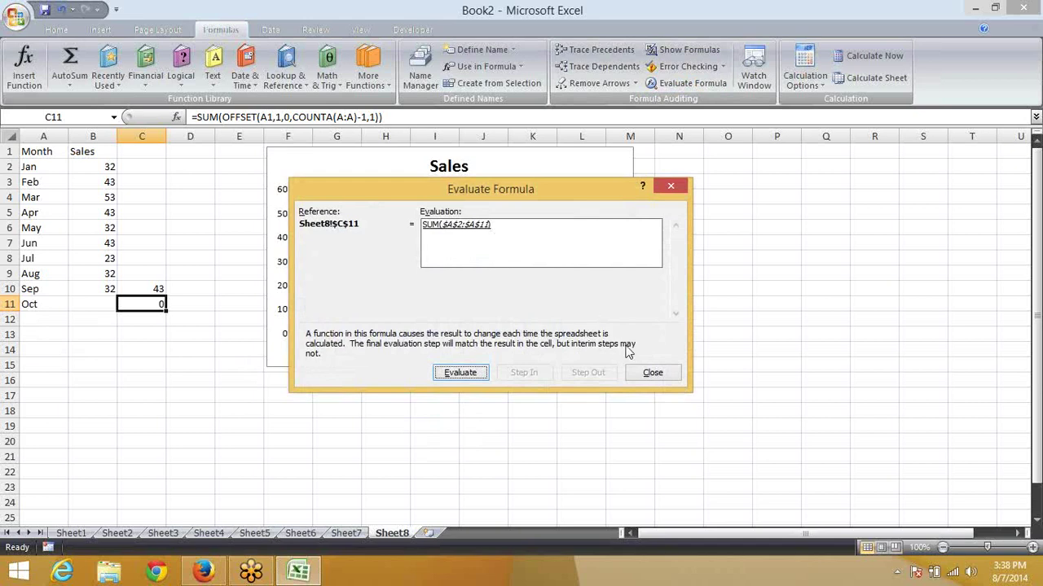
{"action": "left_click", "coordinate": [653, 373]}
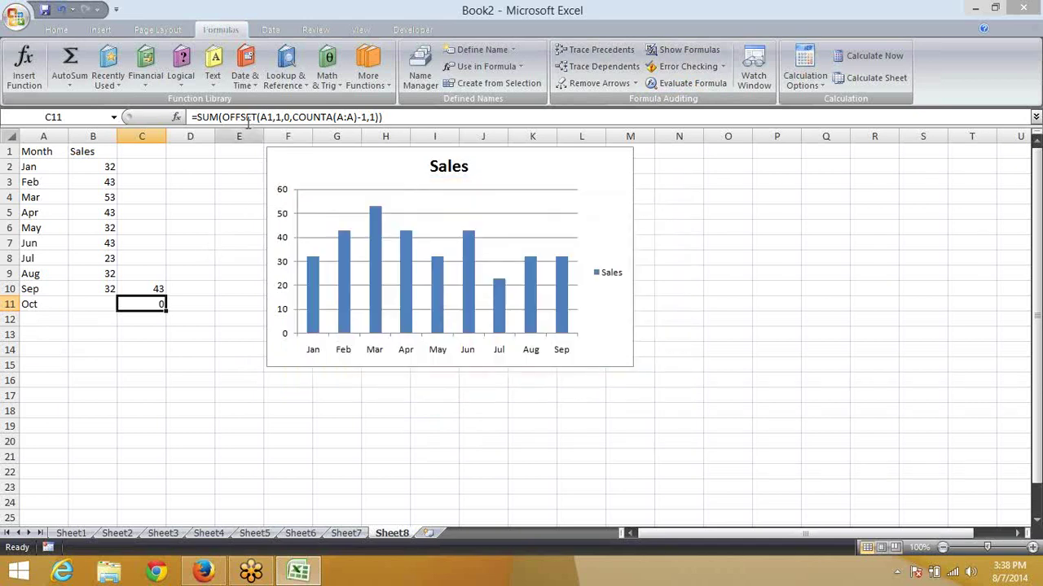
Make C11's OFFSET references absolute ($A$1, $A:$A) and take the OFFSET expression
{"action": "left_click_drag", "start_coordinate": [224, 116], "coordinate": [364, 116]}
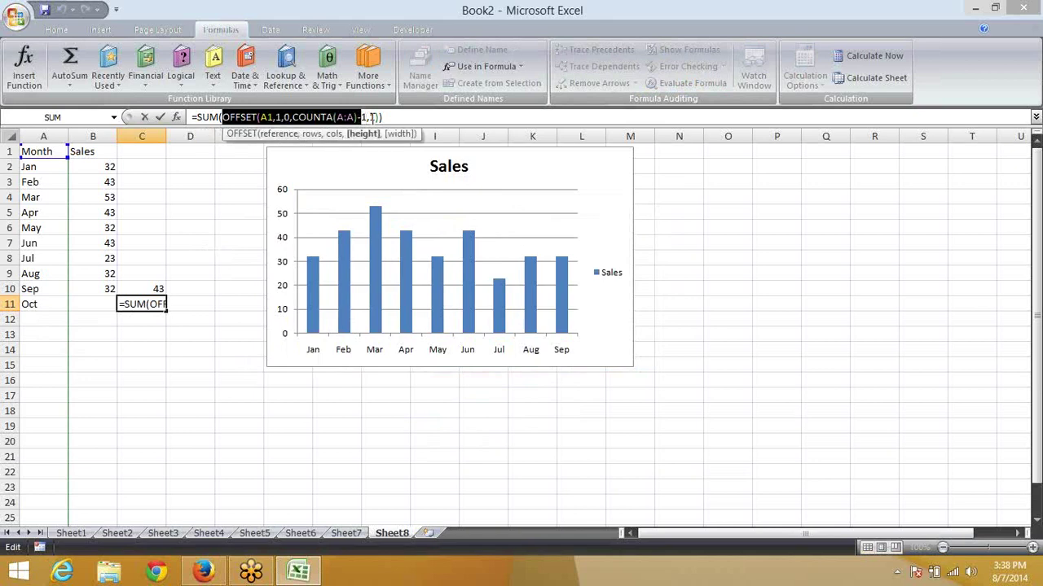
{"action": "left_click", "coordinate": [271, 117]}
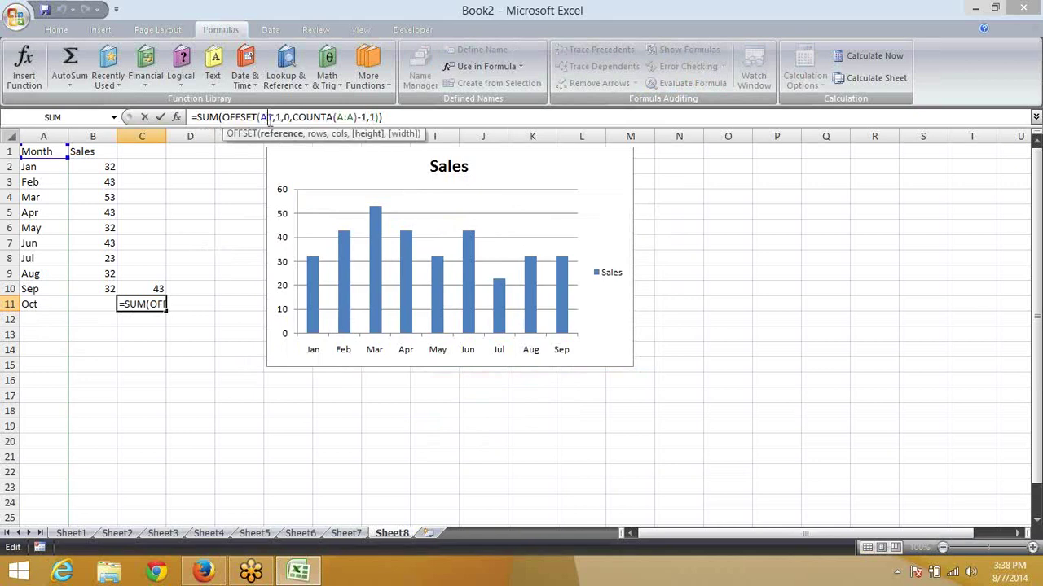
{"action": "key", "text": "F4"}
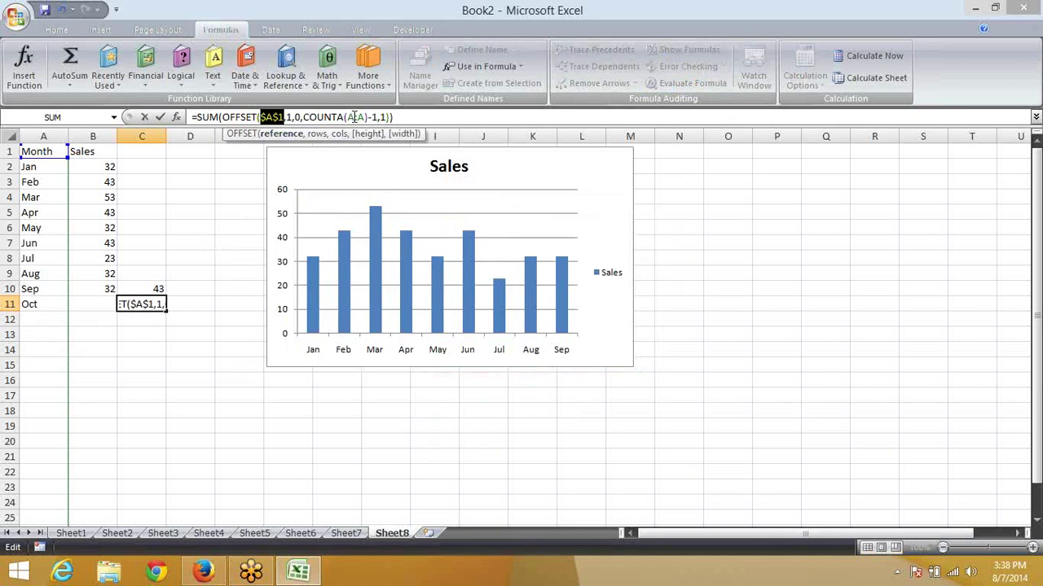
{"action": "left_click", "coordinate": [354, 116]}
{"action": "key", "text": "F4"}
{"action": "left_click_drag", "start_coordinate": [400, 117], "coordinate": [225, 116]}
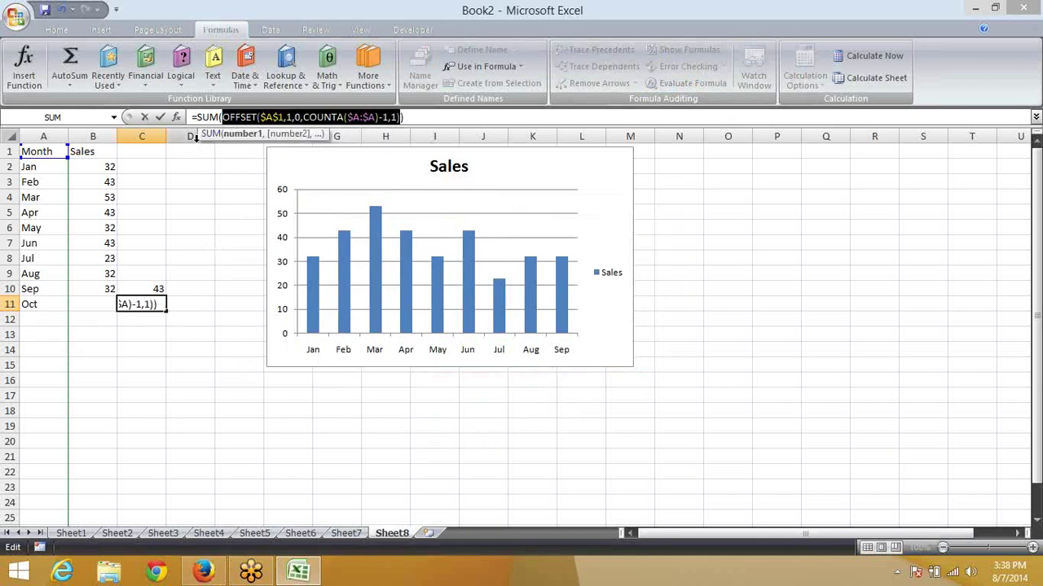
{"action": "key", "text": "ctrl+Return"}
Define the name dd referring to the pasted OFFSET/COUNTA formula
{"action": "left_click", "coordinate": [98, 182]}
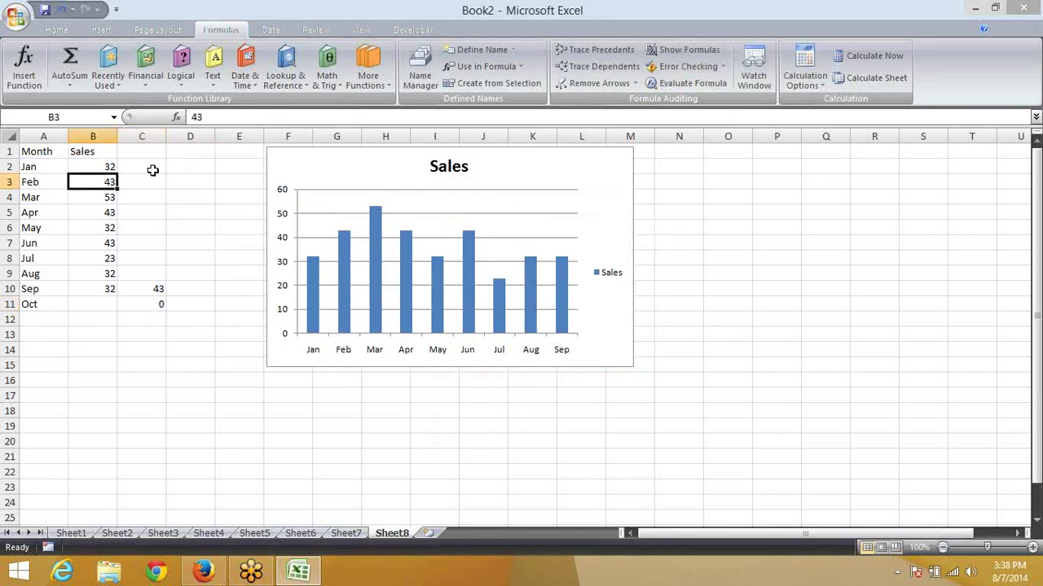
{"action": "left_click", "coordinate": [479, 51]}
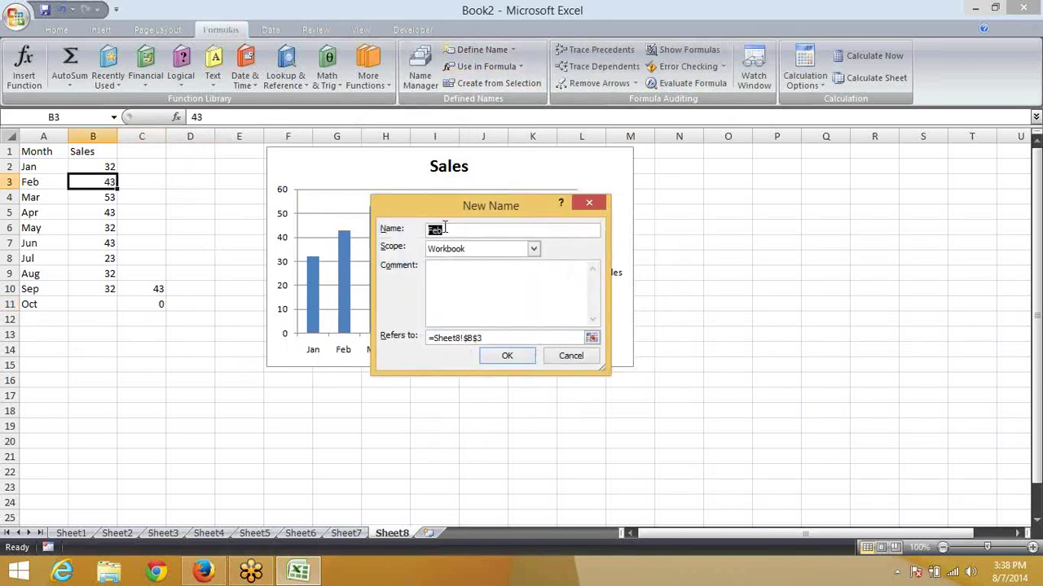
{"action": "type", "text": "dd"}
{"action": "left_click_drag", "start_coordinate": [494, 337], "coordinate": [436, 337]}
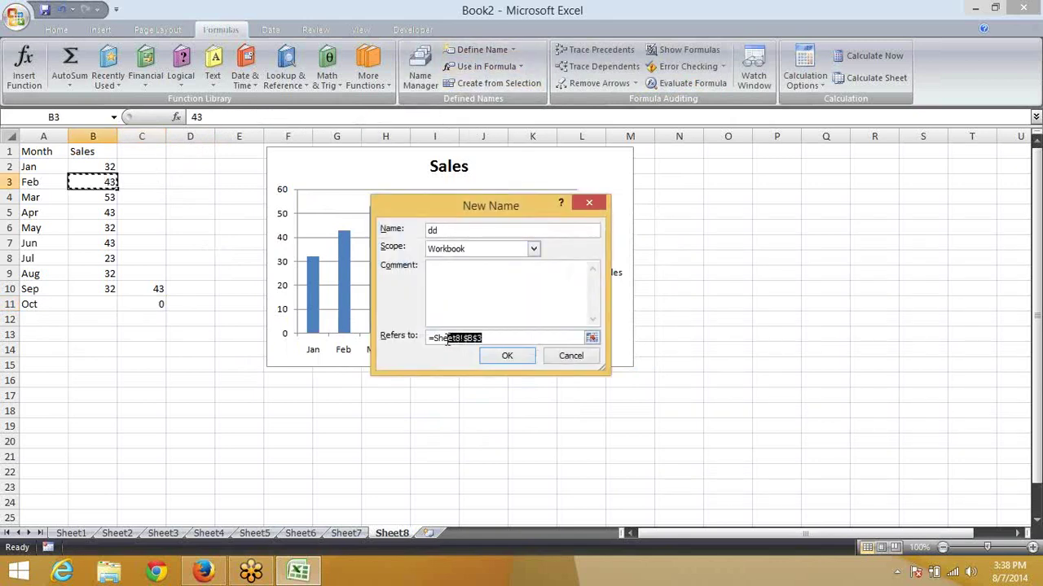
{"action": "key", "text": "ctrl+v"}
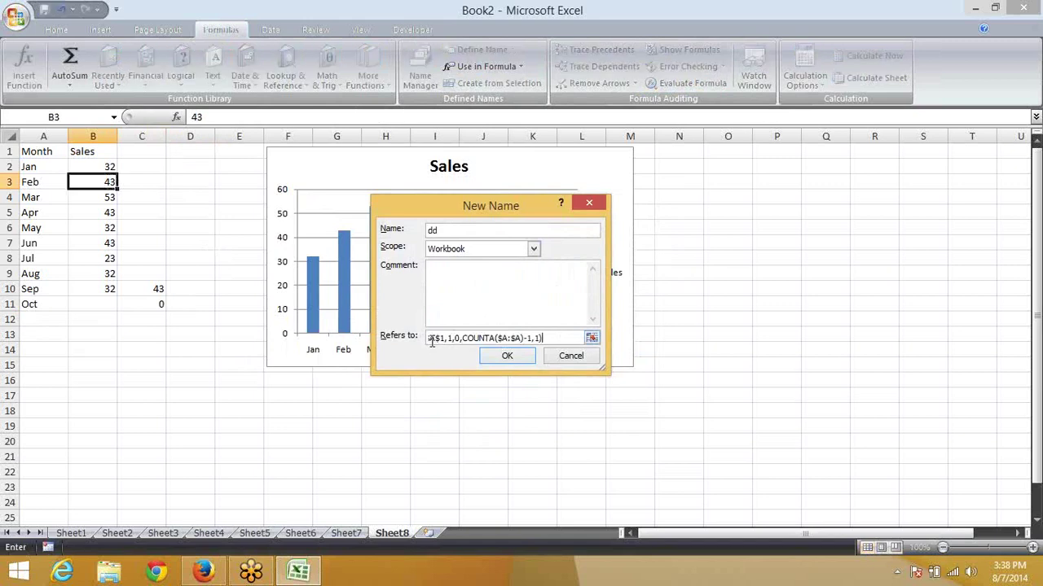
{"action": "left_click", "coordinate": [510, 355]}
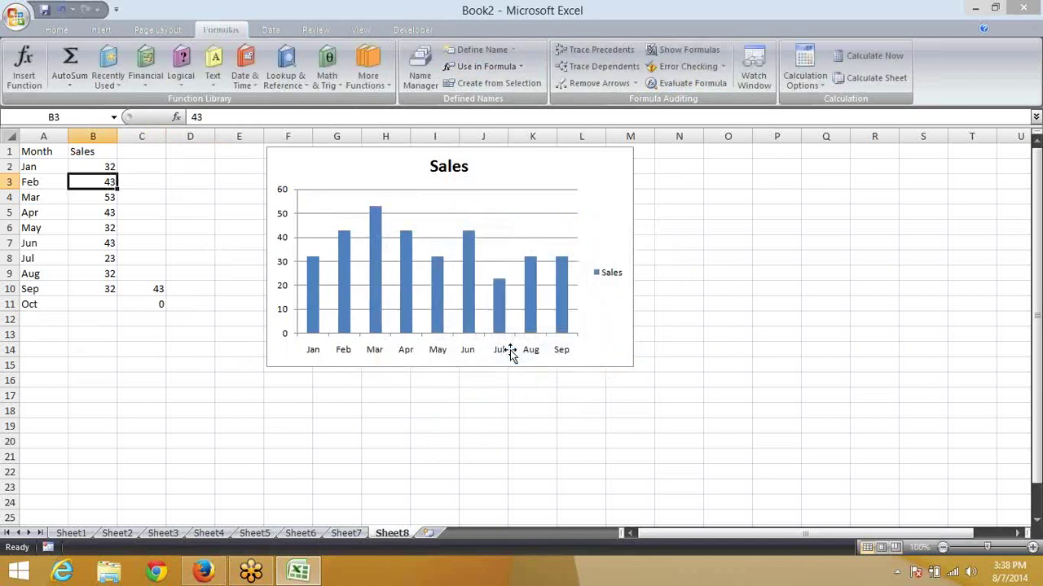
Clear the helper cells C10:C11 and the Oct entry in A11
{"action": "left_click_drag", "start_coordinate": [163, 308], "coordinate": [150, 289]}
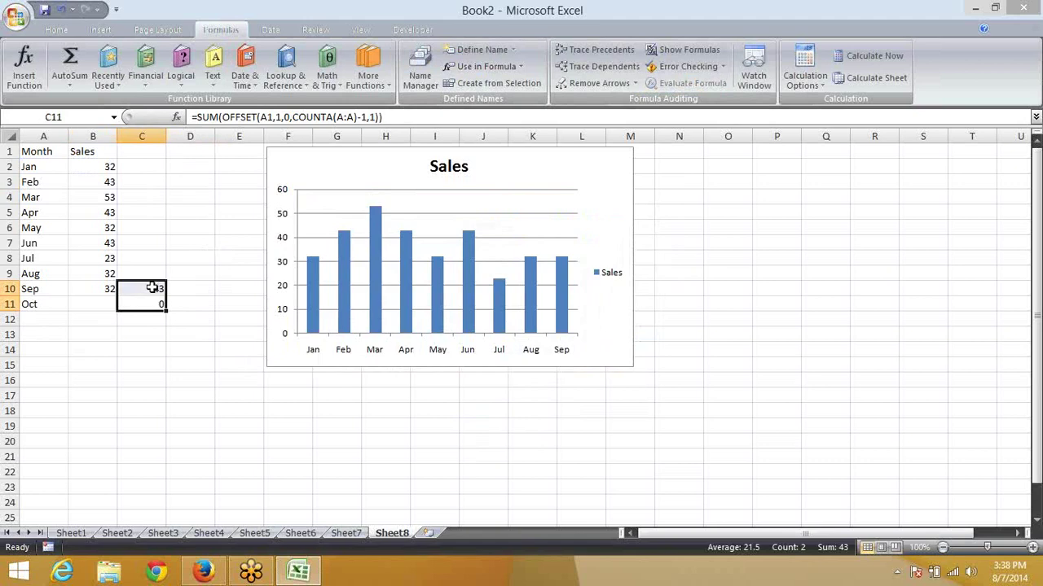
{"action": "key", "text": "Delete"}
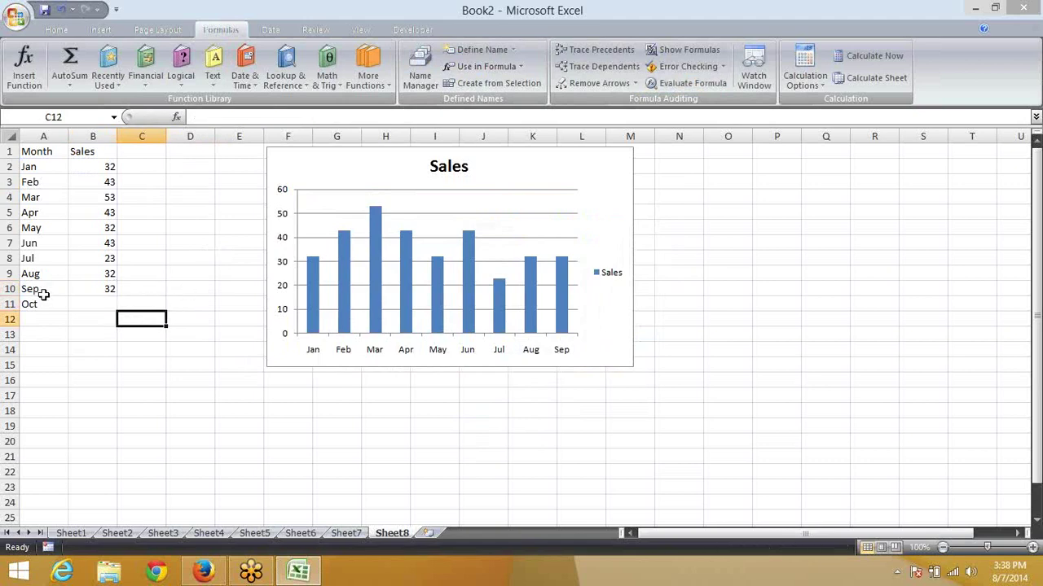
{"action": "left_click", "coordinate": [41, 303]}
{"action": "key", "text": "Delete"}
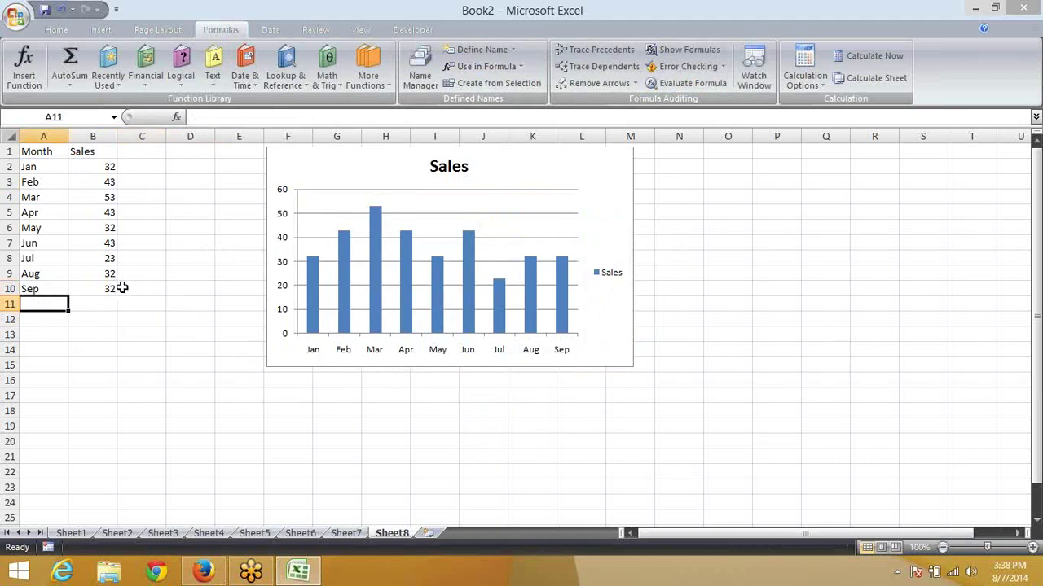
{"action": "left_click", "coordinate": [146, 288]}
{"action": "left_click", "coordinate": [140, 303]}
Start a new name ee, paste the OFFSET formula, and change COUNTA's range to column B
{"action": "left_click", "coordinate": [477, 50]}
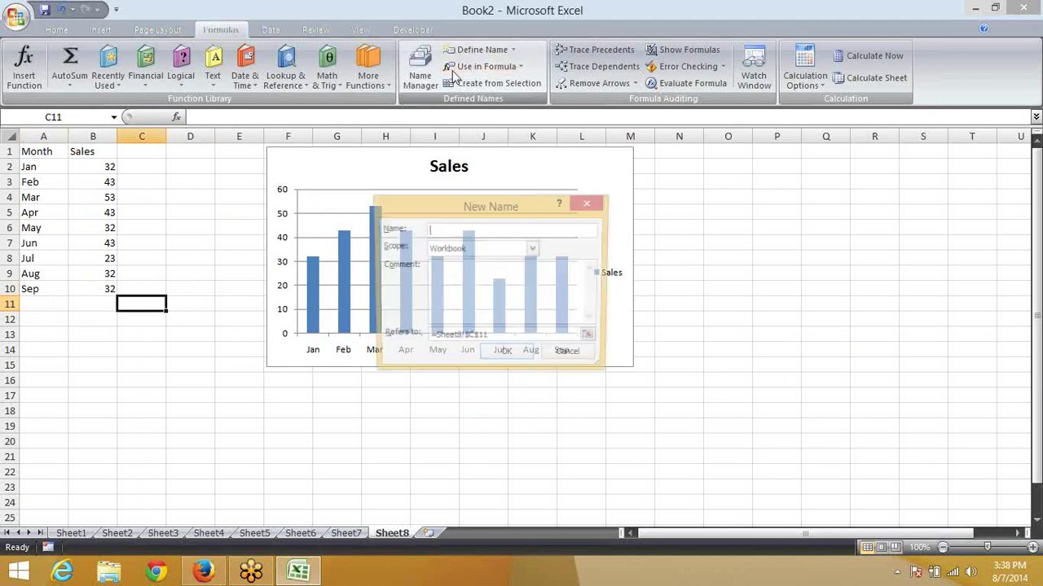
{"action": "type", "text": "ee"}
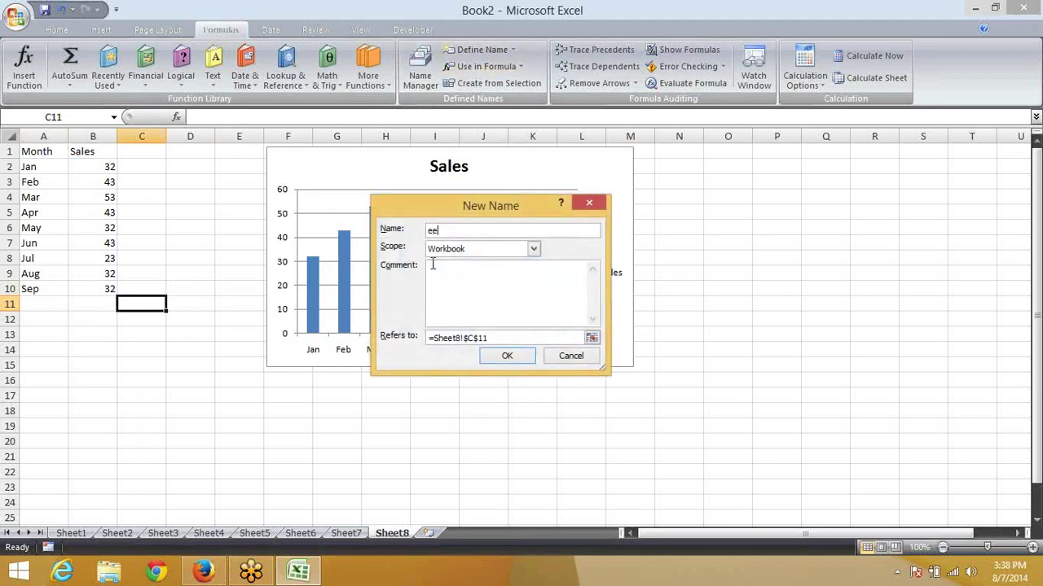
{"action": "left_click", "coordinate": [500, 338]}
{"action": "key", "text": "BackSpace"}
{"action": "key", "text": "BackSpace"}
{"action": "key", "text": "BackSpace"}
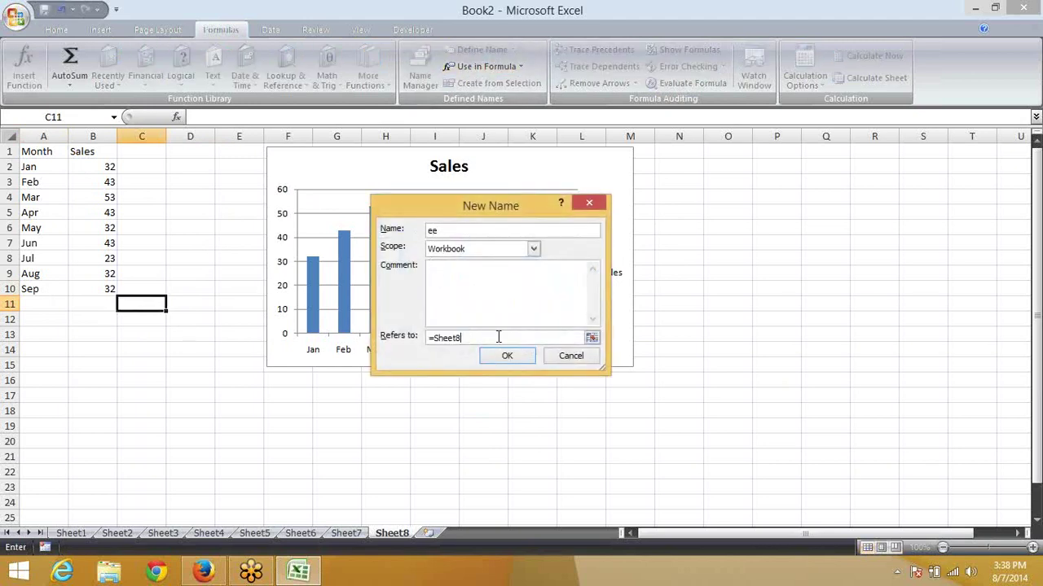
{"action": "key", "text": "ctrl+v"}
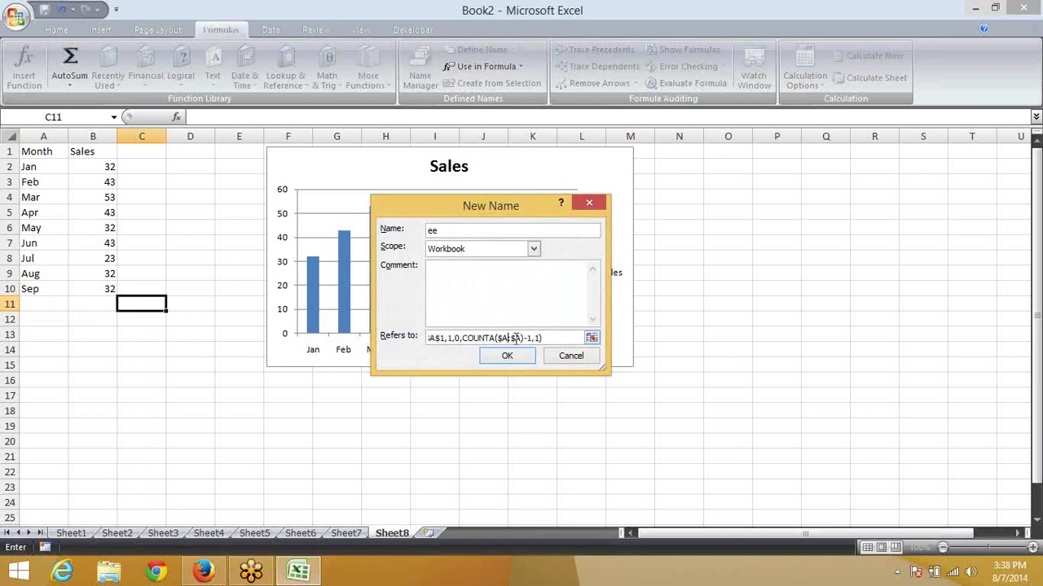
{"action": "key", "text": "BackSpace"}
{"action": "key", "text": "BackSpace"}
{"action": "type", "text": "b"}
{"action": "key", "text": "BackSpace"}
{"action": "type", "text": "b"}
Change the OFFSET anchor to $b$1 and save ee as =OFFSET($b$1,1,0,COUNTA($b:$b)-1,1)
{"action": "left_click", "coordinate": [591, 338]}
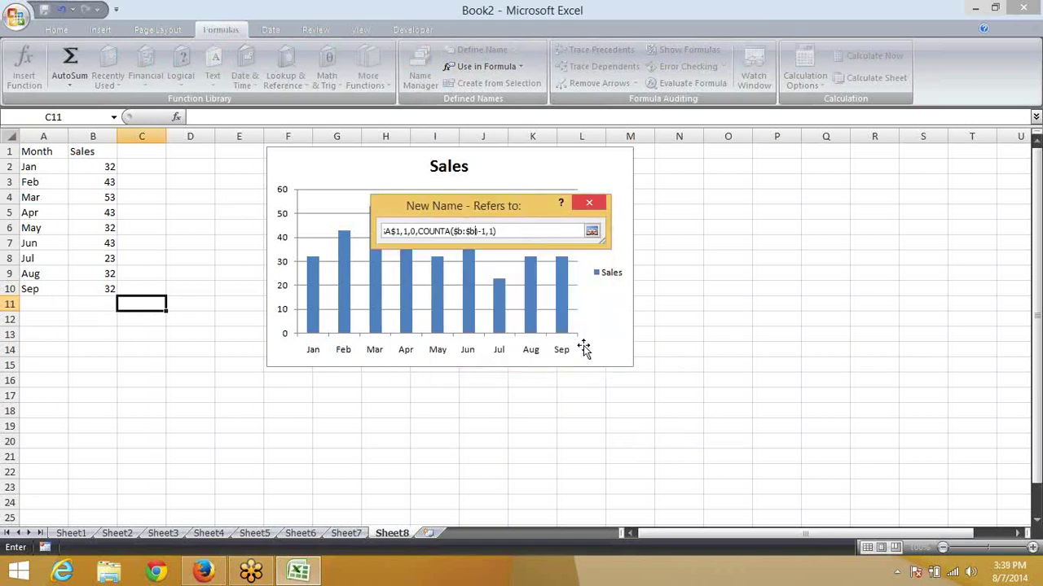
{"action": "double_click", "coordinate": [392, 228]}
{"action": "left_click", "coordinate": [424, 233]}
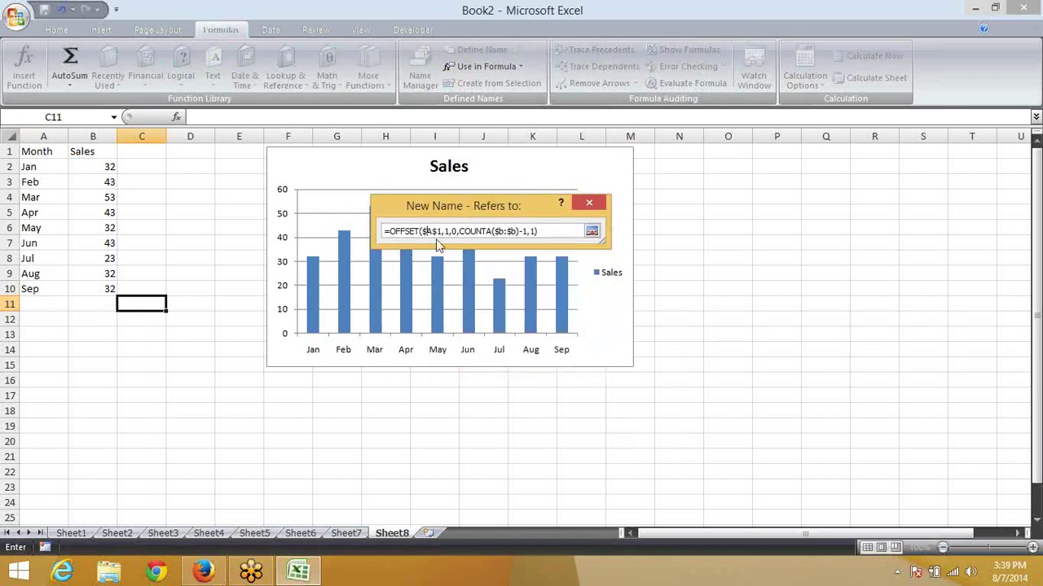
{"action": "key", "text": "Delete"}
{"action": "type", "text": "b"}
{"action": "left_click", "coordinate": [591, 231]}
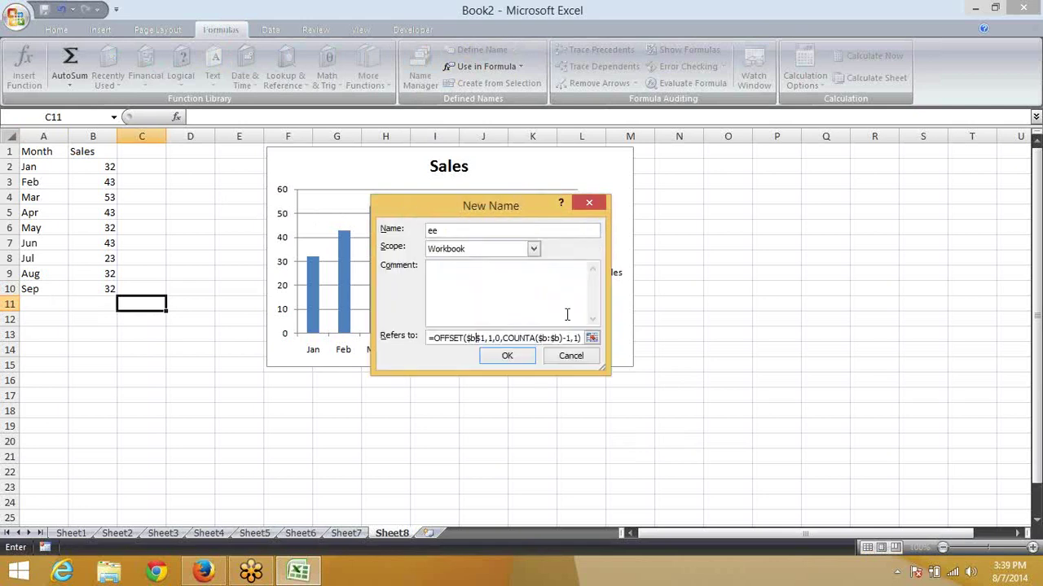
{"action": "left_click", "coordinate": [507, 356]}
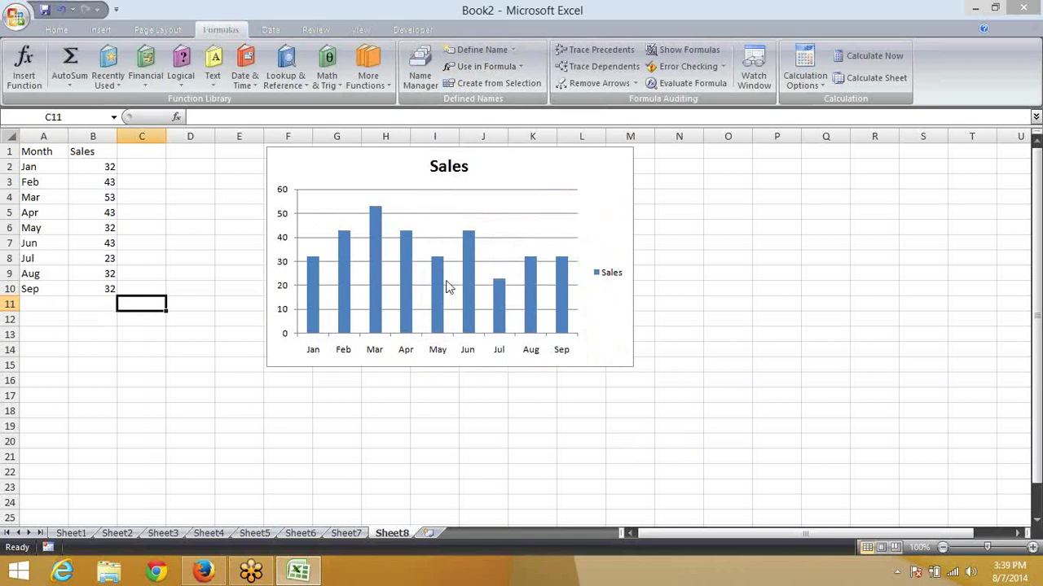
Edit the Sales SERIES formula to =SERIES(Sheet8!$B$1,Book2!dd,Book2!ee,1)
{"action": "left_click", "coordinate": [379, 232]}
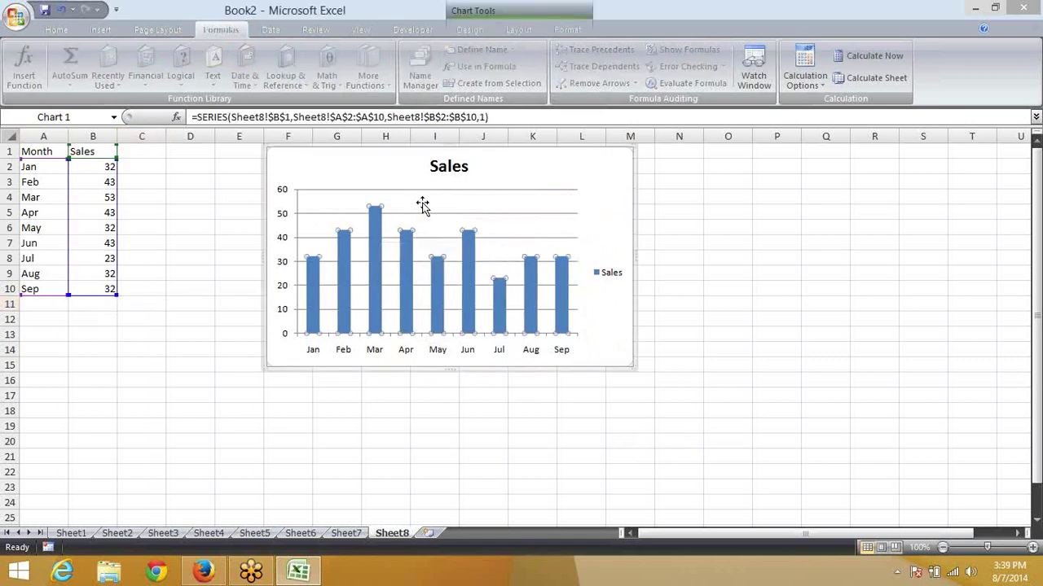
{"action": "left_click", "coordinate": [380, 116]}
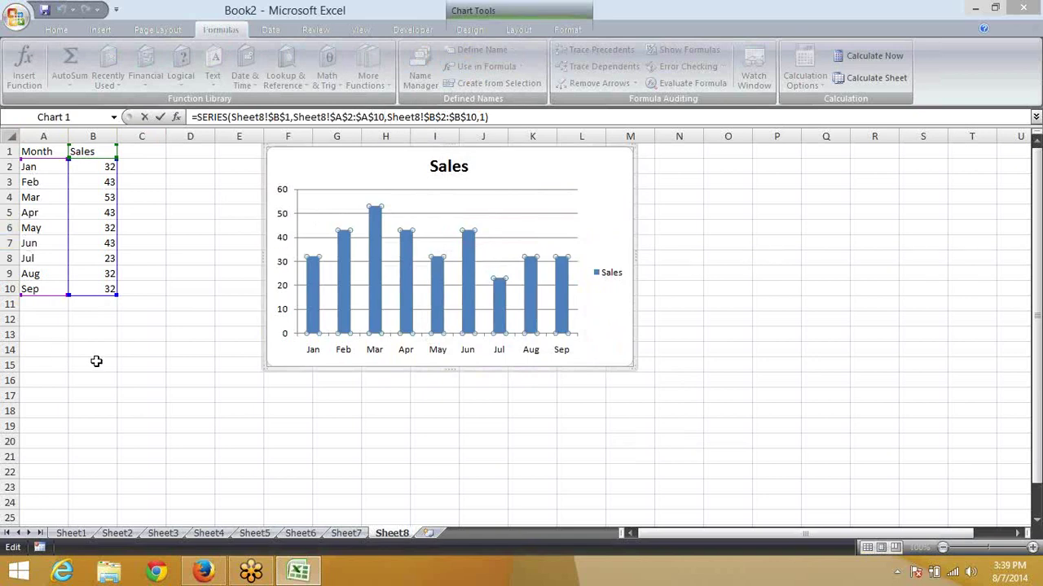
{"action": "key", "text": "BackSpace"}
{"action": "key", "text": "BackSpace"}
{"action": "key", "text": "BackSpace"}
{"action": "key", "text": "BackSpace"}
{"action": "key", "text": "BackSpace"}
{"action": "key", "text": "BackSpace"}
{"action": "key", "text": "BackSpace"}
{"action": "key", "text": "BackSpace"}
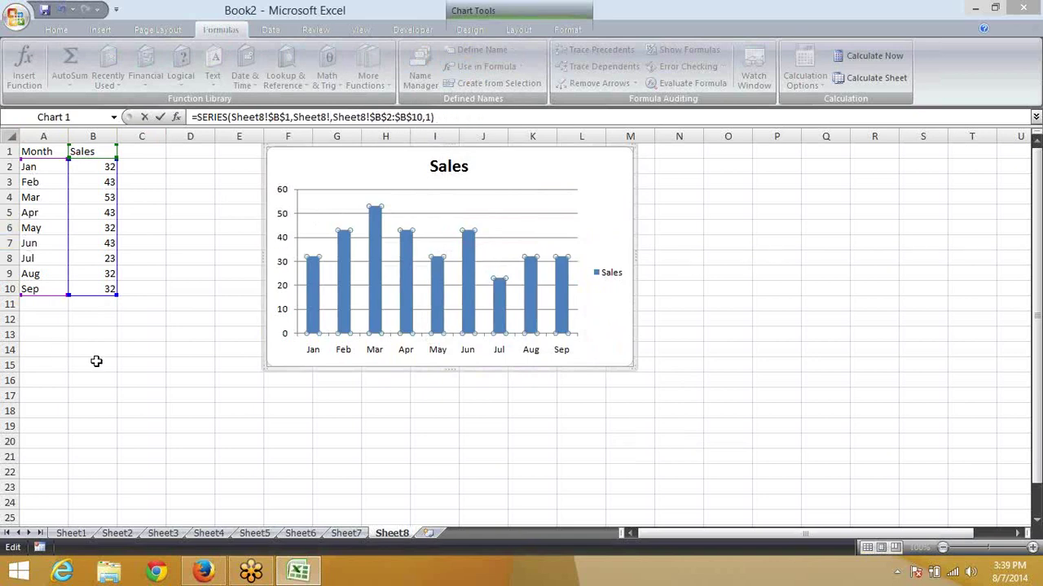
{"action": "type", "text": "dd"}
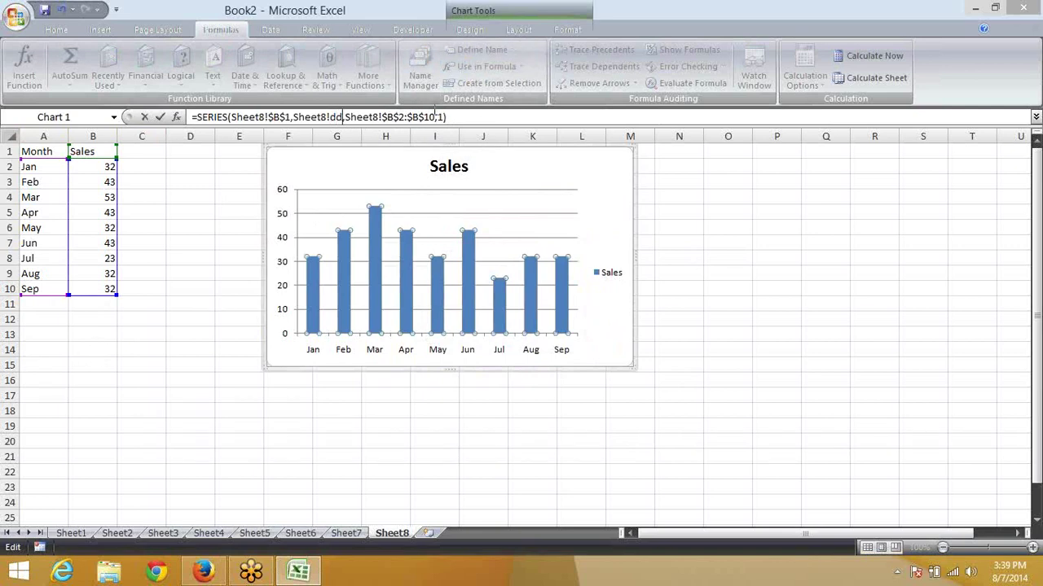
{"action": "left_click", "coordinate": [430, 117]}
{"action": "key", "text": "BackSpace"}
{"action": "key", "text": "BackSpace"}
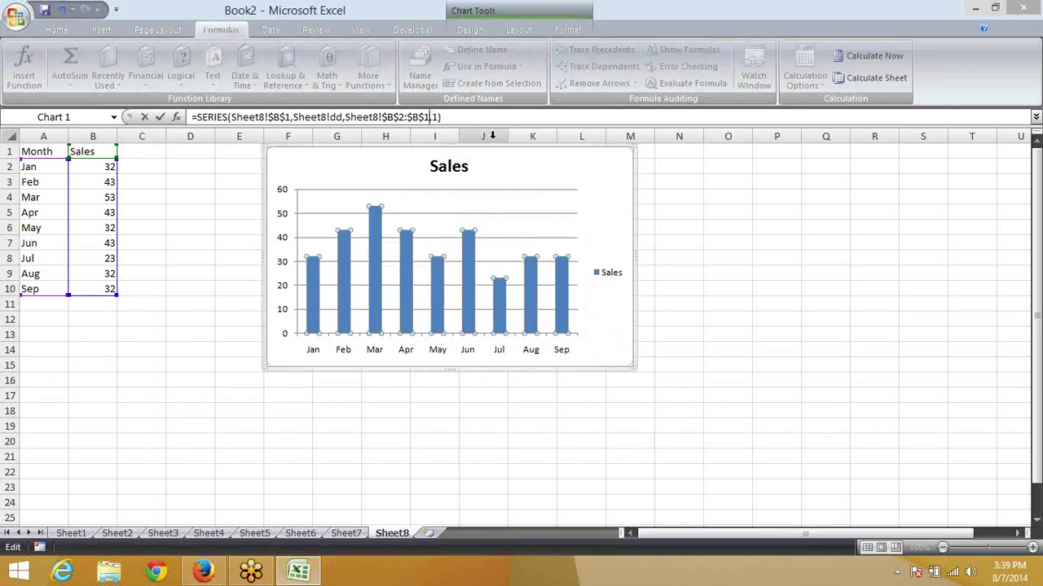
{"action": "key", "text": "BackSpace"}
{"action": "key", "text": "BackSpace"}
{"action": "key", "text": "BackSpace"}
{"action": "key", "text": "BackSpace"}
{"action": "key", "text": "BackSpace"}
{"action": "key", "text": "BackSpace"}
{"action": "key", "text": "BackSpace"}
{"action": "key", "text": "BackSpace"}
{"action": "type", "text": "ee"}
{"action": "key", "text": "Return"}
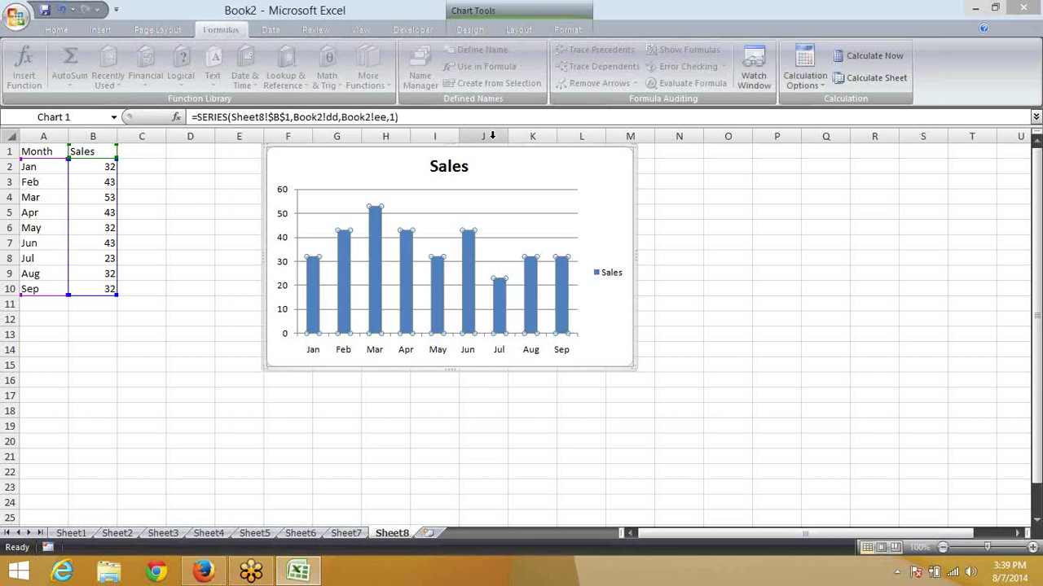
Add an Oct row with 32 sales in A11:B11
{"action": "left_click", "coordinate": [141, 334]}
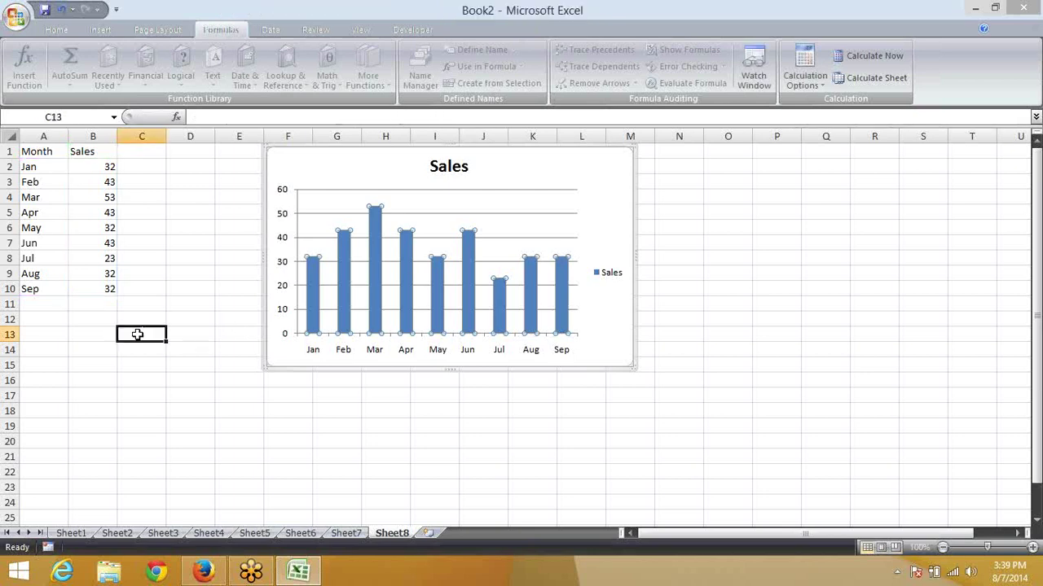
{"action": "left_click", "coordinate": [30, 302]}
{"action": "type", "text": "O"}
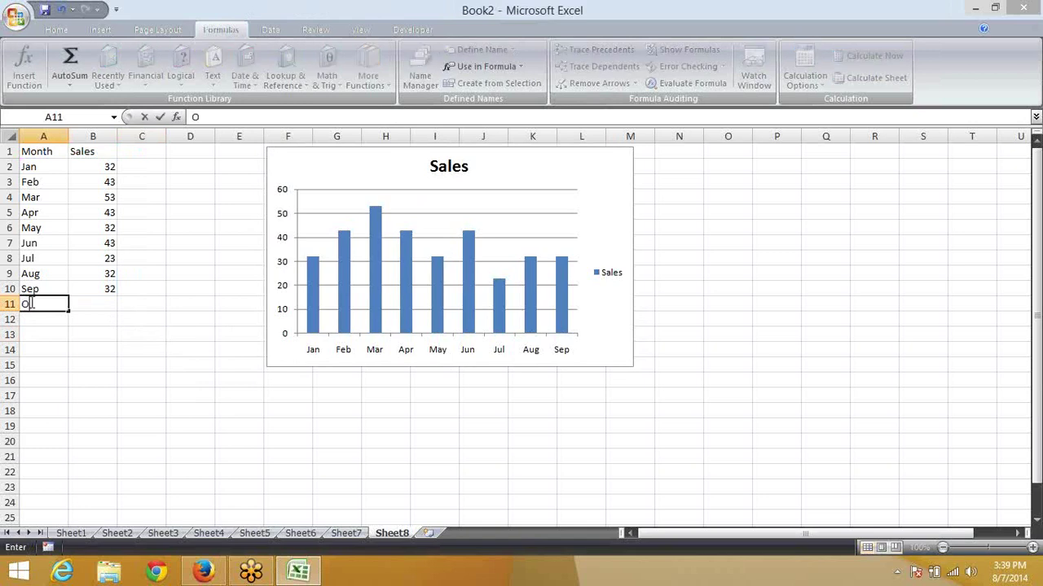
{"action": "type", "text": "ct"}
{"action": "key", "text": "Tab"}
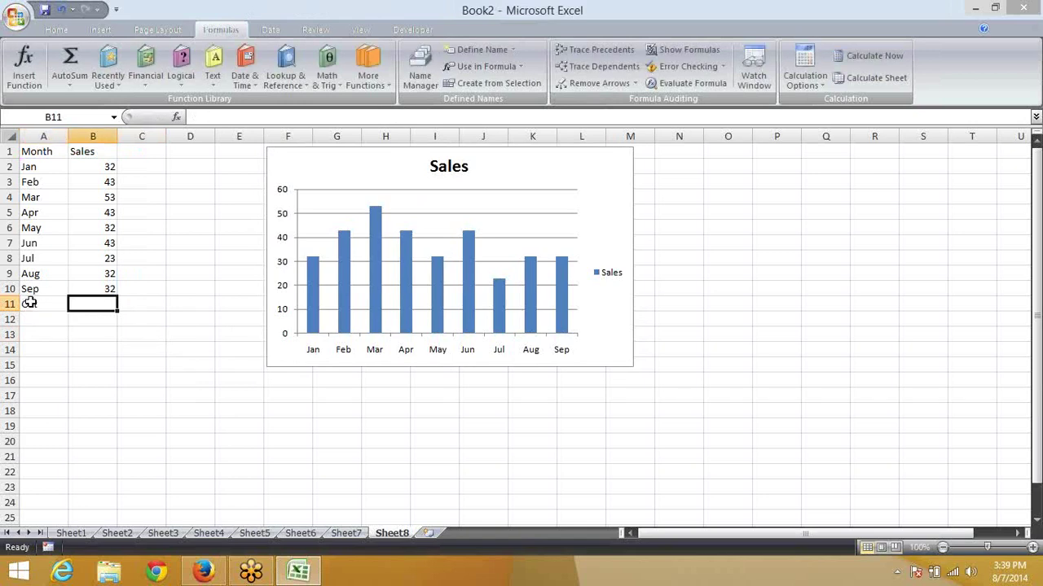
{"action": "type", "text": "32"}
{"action": "key", "text": "Tab"}
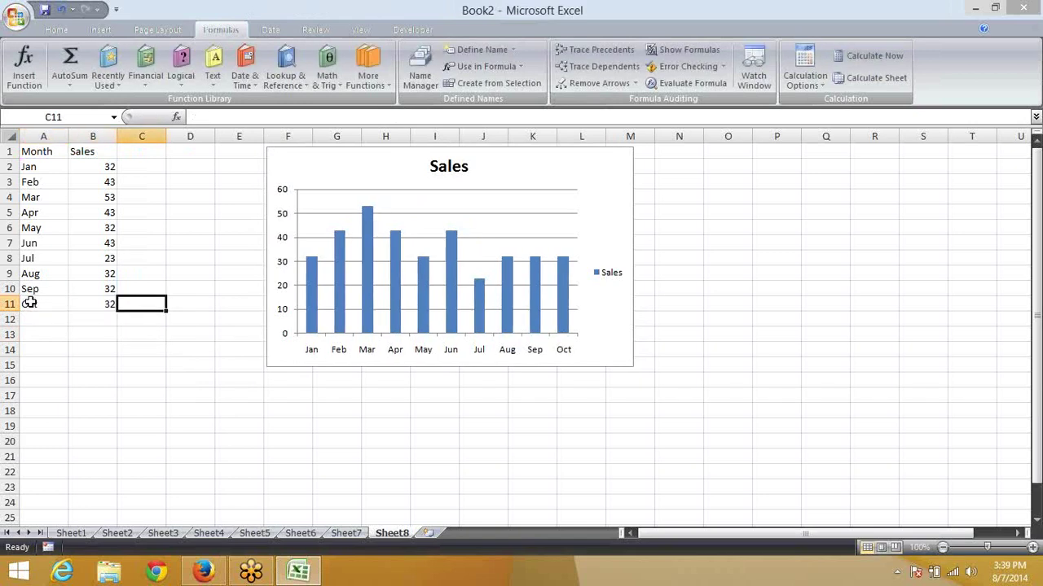
Clear the Jul through Oct rows (A8:B11) and check the chart shrinks to Jan–Jun
{"action": "key", "text": "Left"}
{"action": "key", "text": "shift+Left"}
{"action": "key", "text": "shift+Up"}
{"action": "key", "text": "shift+Up"}
{"action": "key", "text": "shift+Up"}
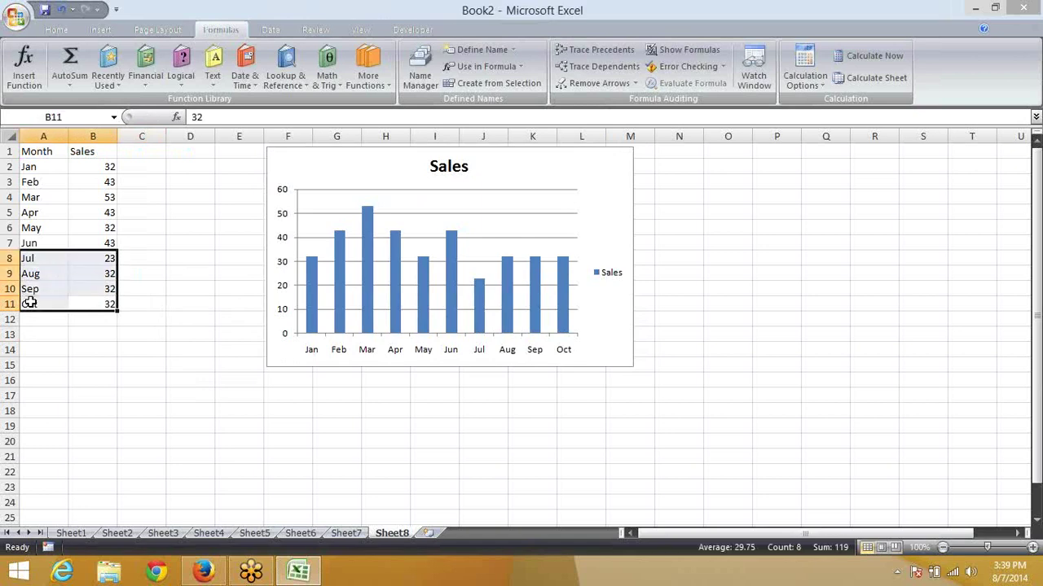
{"action": "key", "text": "Delete"}
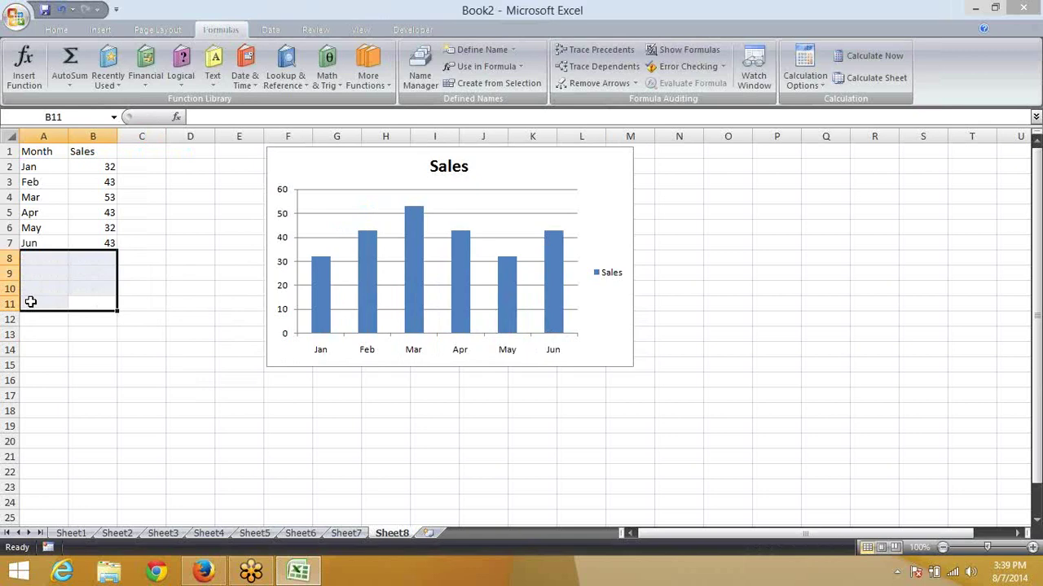
{"action": "left_click", "coordinate": [412, 283]}
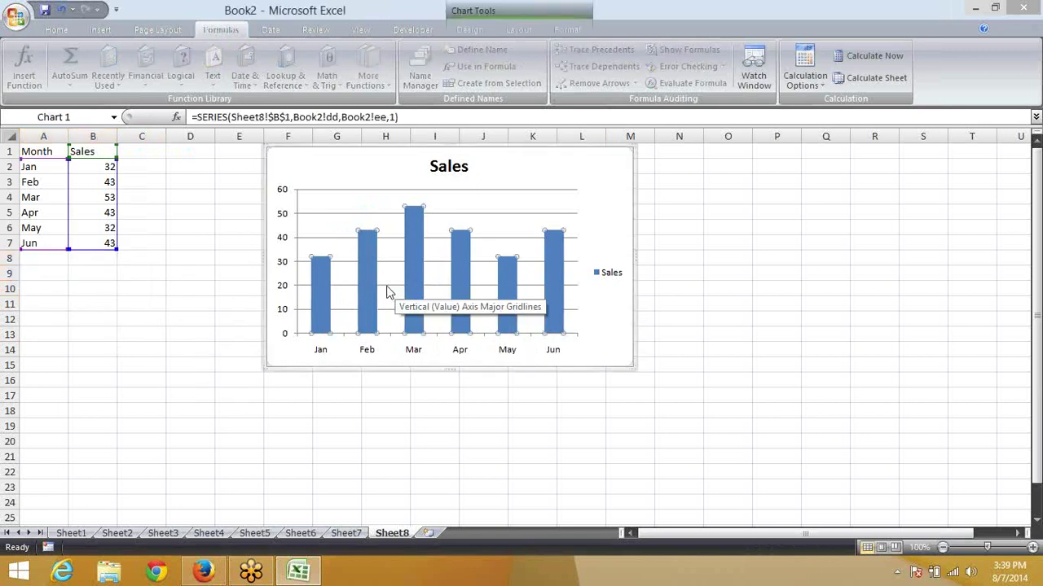
{"action": "left_click", "coordinate": [45, 273]}
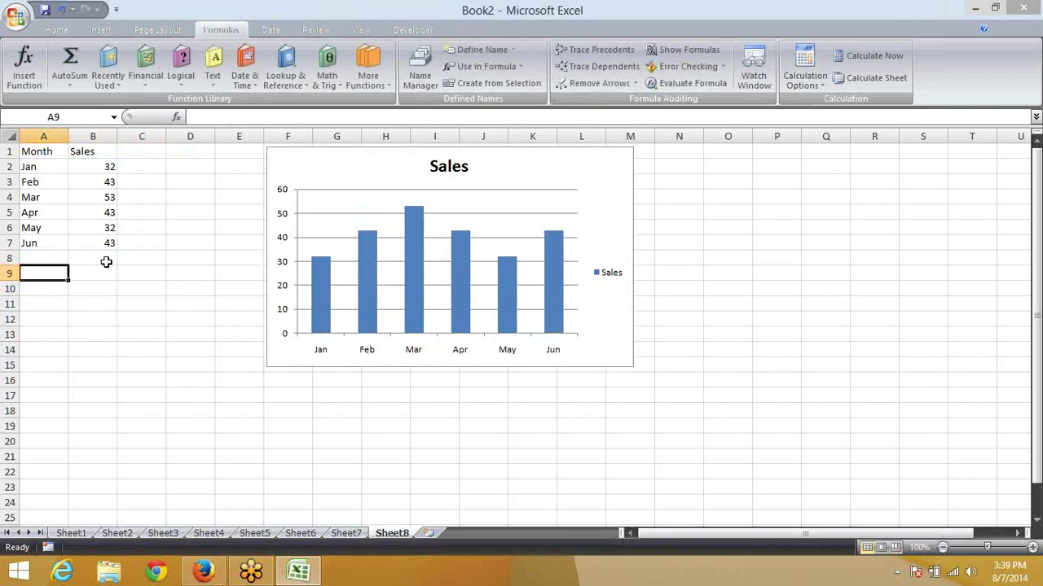